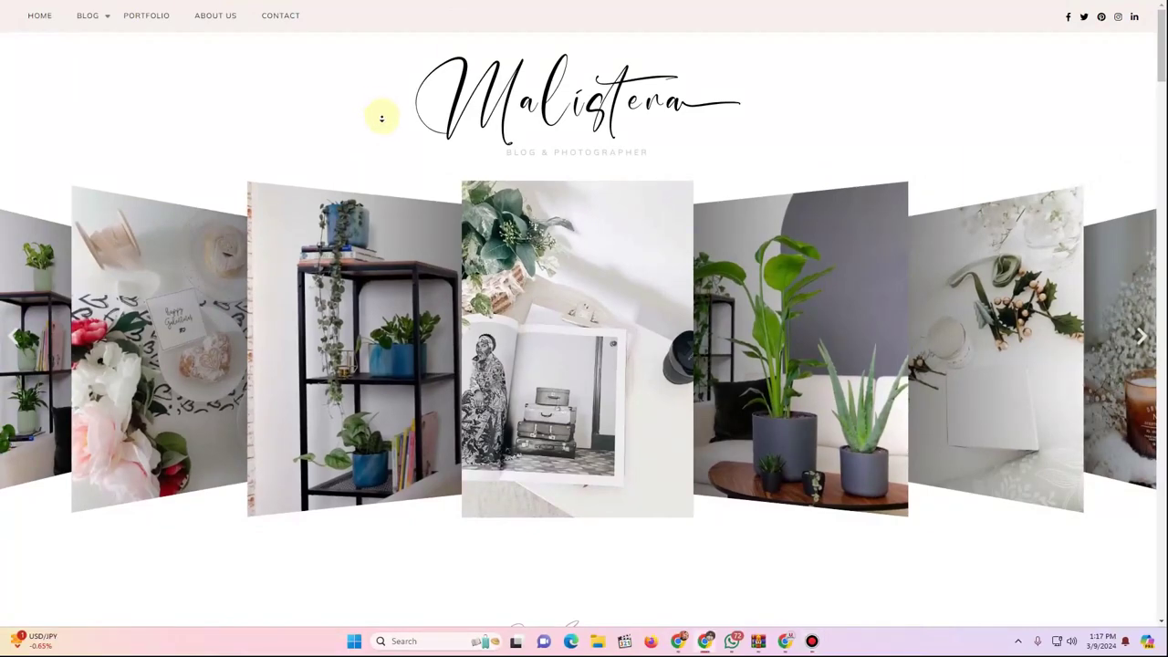
Scroll the Malistera homepage past services, projects, testimonials, pricing and footer, then back to Latest Posts
{"action": "scroll", "coordinate": [381, 118], "scroll_direction": "down", "scroll_amount": 1}
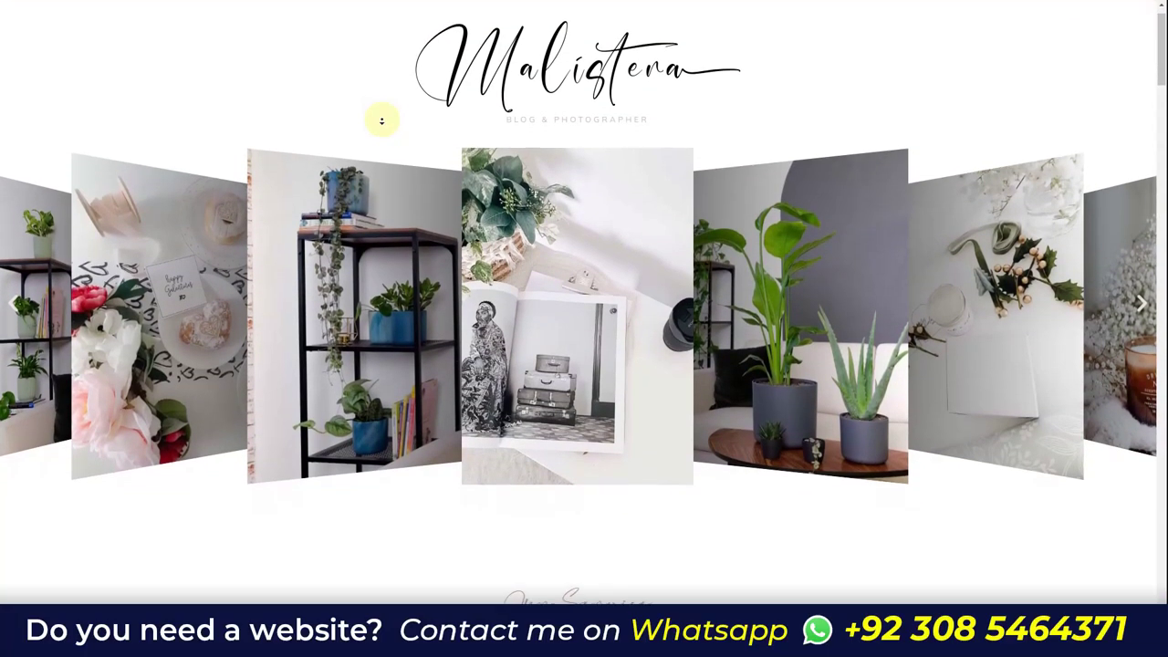
{"action": "scroll", "coordinate": [382, 119], "scroll_direction": "down", "scroll_amount": 1}
{"action": "scroll", "coordinate": [382, 91], "scroll_direction": "up", "scroll_amount": 1}
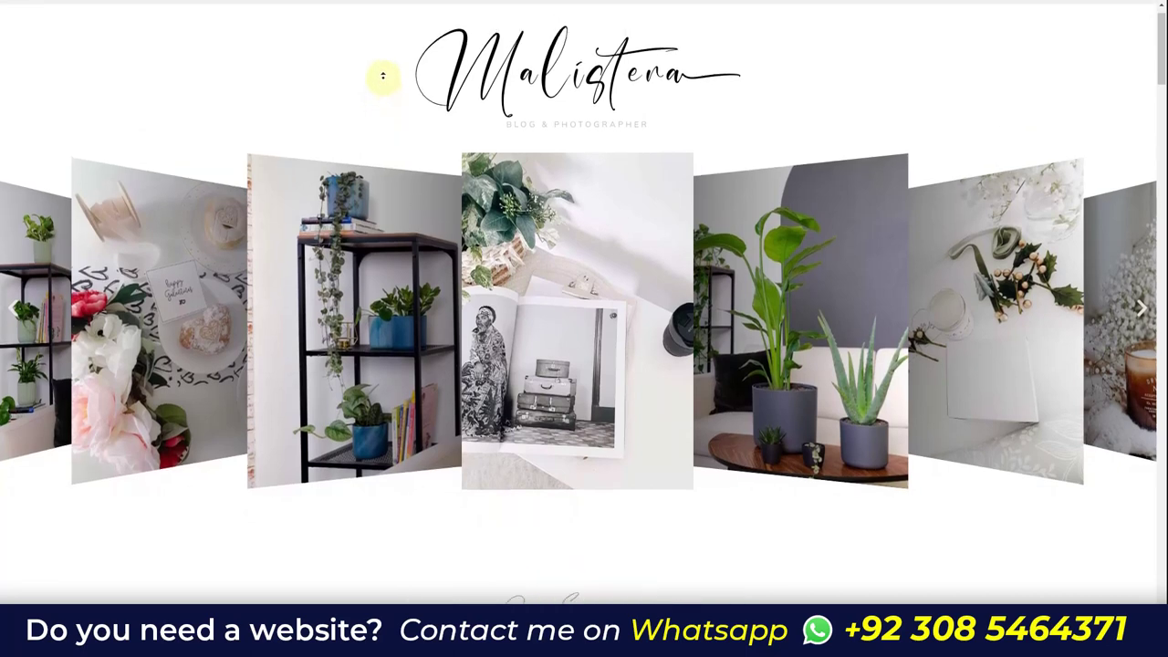
{"action": "scroll", "coordinate": [382, 75], "scroll_direction": "up", "scroll_amount": 1}
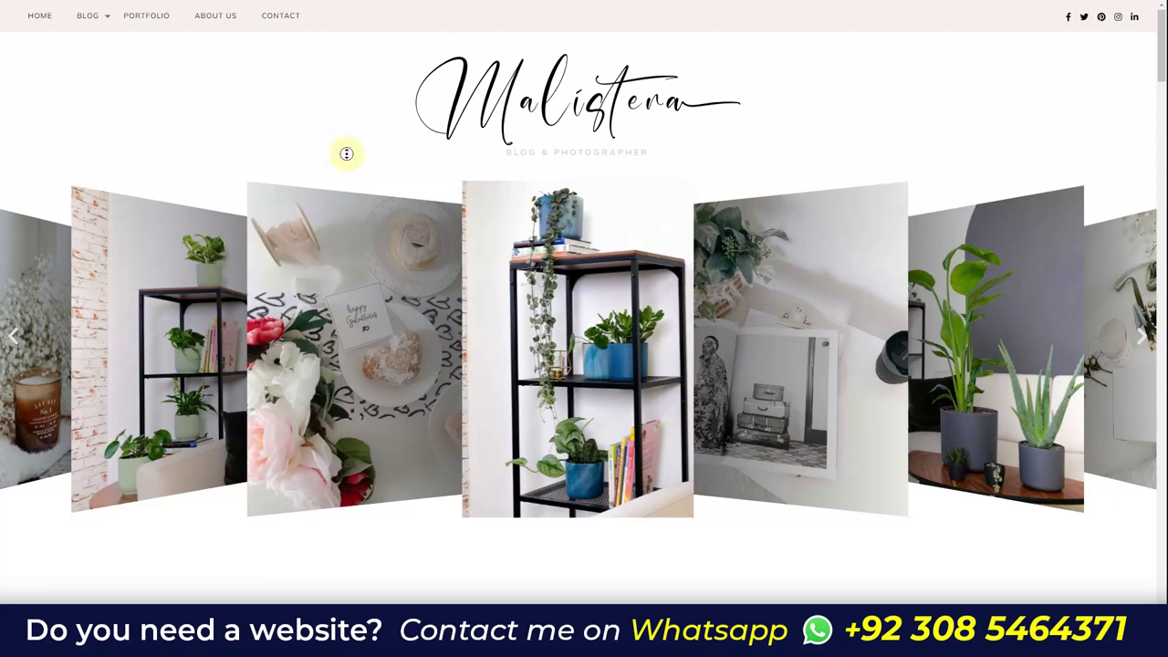
{"action": "scroll", "coordinate": [346, 153], "scroll_direction": "down", "scroll_amount": 2}
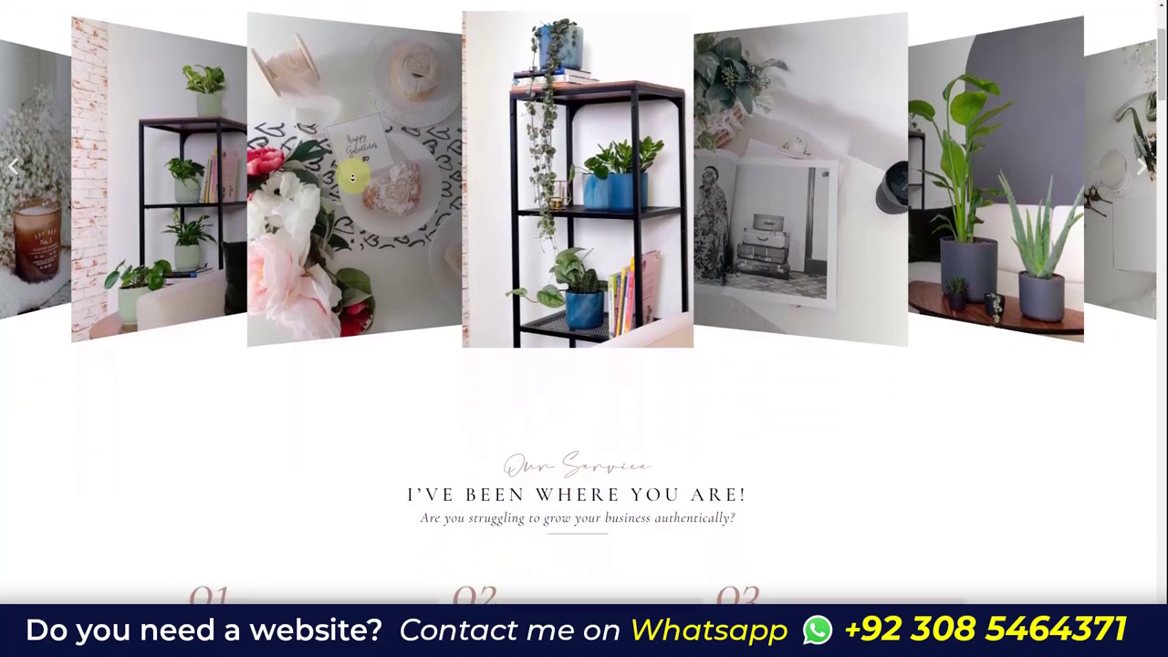
{"action": "scroll", "coordinate": [352, 176], "scroll_direction": "down", "scroll_amount": 3}
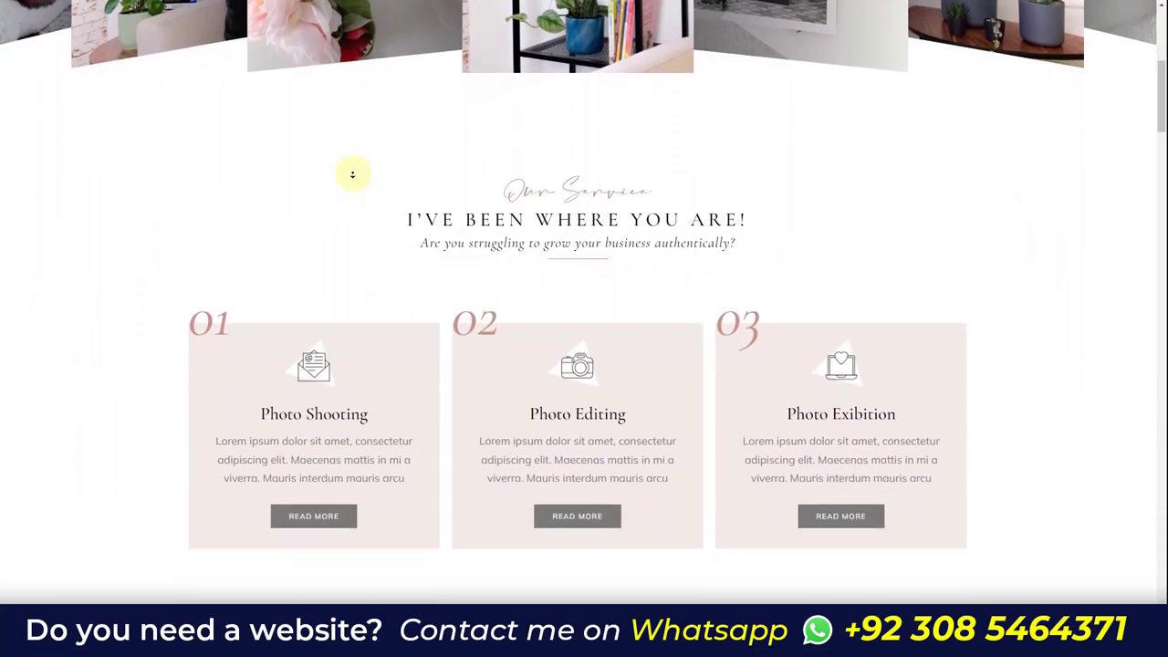
{"action": "scroll", "coordinate": [352, 174], "scroll_direction": "down", "scroll_amount": 2}
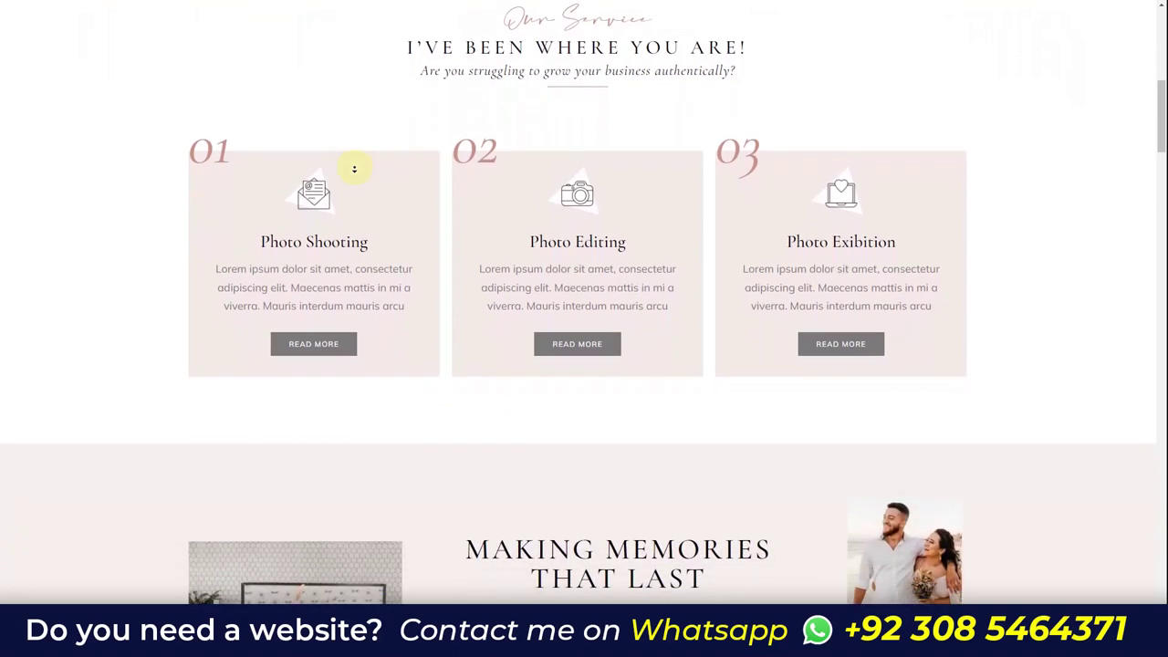
{"action": "scroll", "coordinate": [354, 168], "scroll_direction": "down", "scroll_amount": 2}
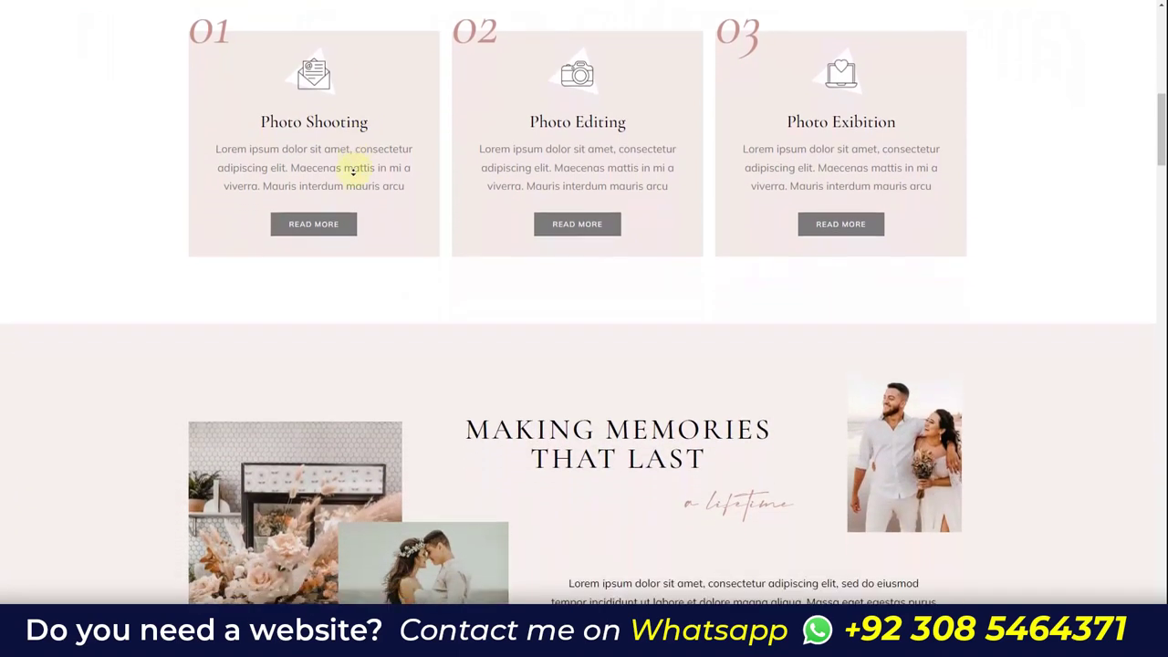
{"action": "scroll", "coordinate": [354, 171], "scroll_direction": "down", "scroll_amount": 2}
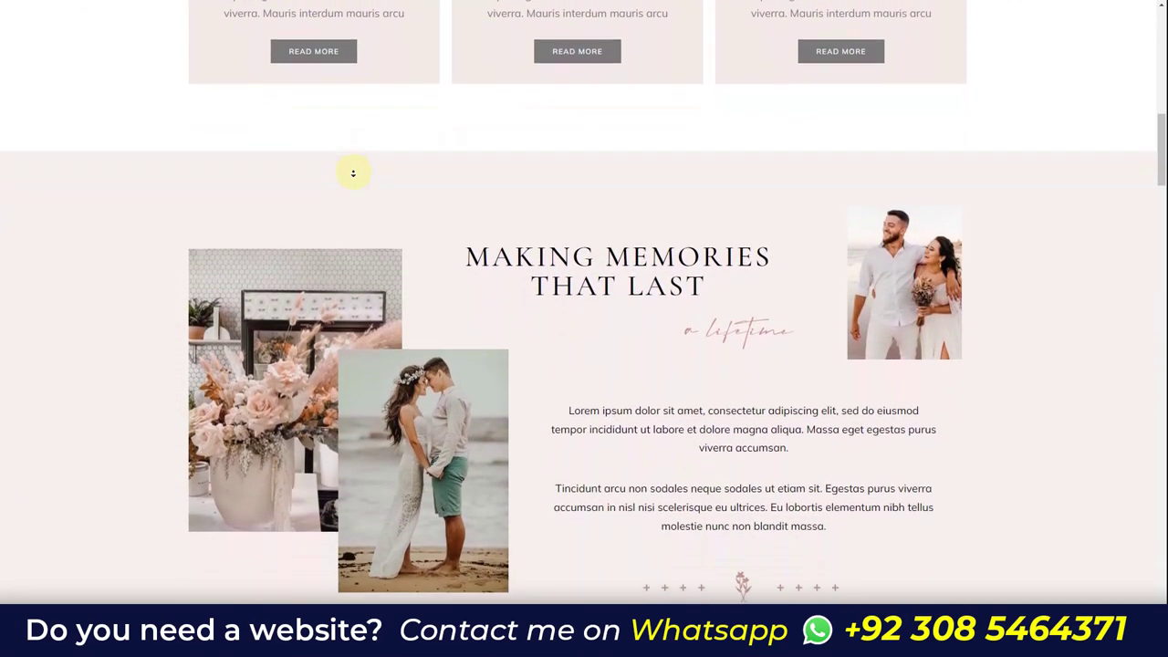
{"action": "scroll", "coordinate": [353, 172], "scroll_direction": "down", "scroll_amount": 3}
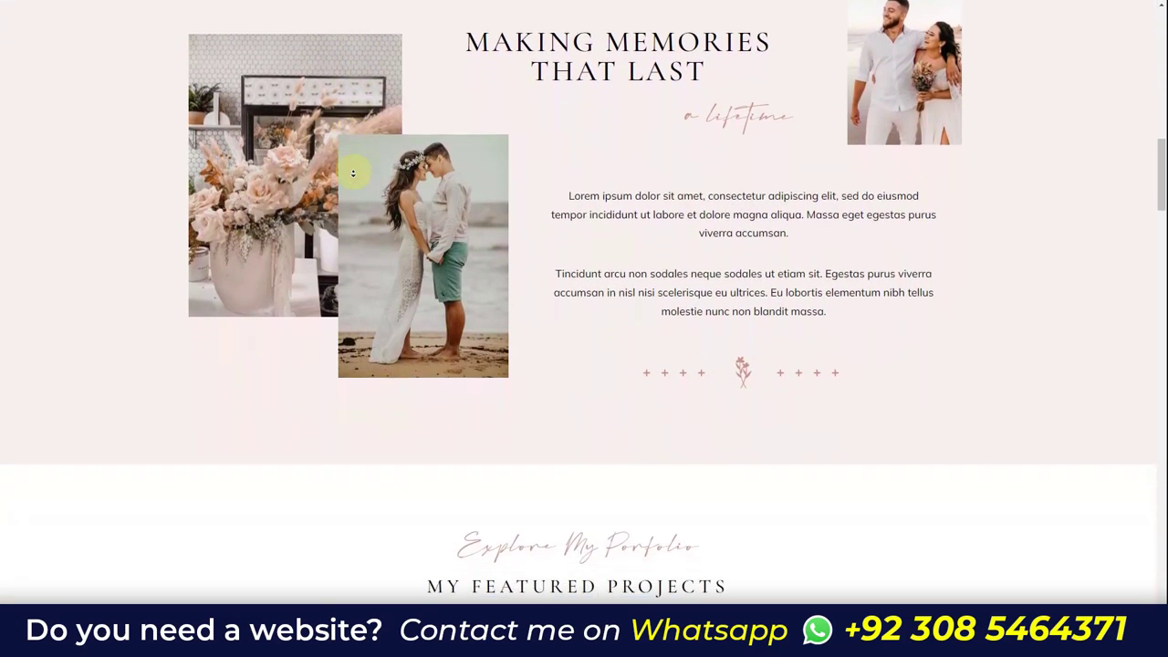
{"action": "scroll", "coordinate": [353, 172], "scroll_direction": "down", "scroll_amount": 3}
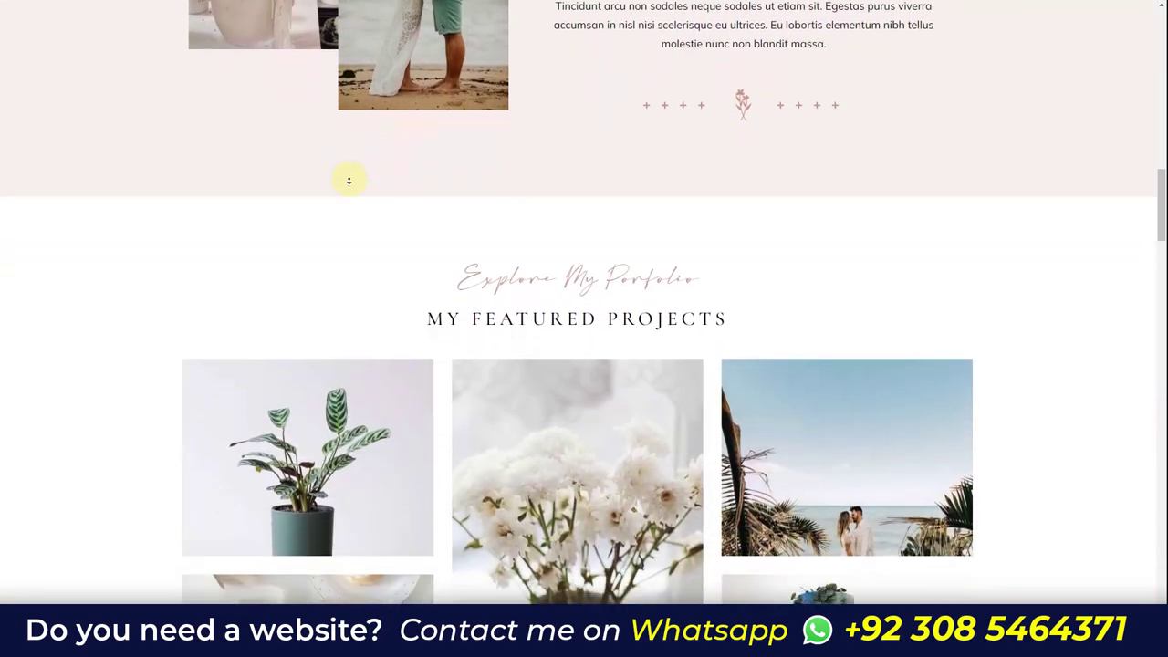
{"action": "scroll", "coordinate": [348, 179], "scroll_direction": "down", "scroll_amount": 3}
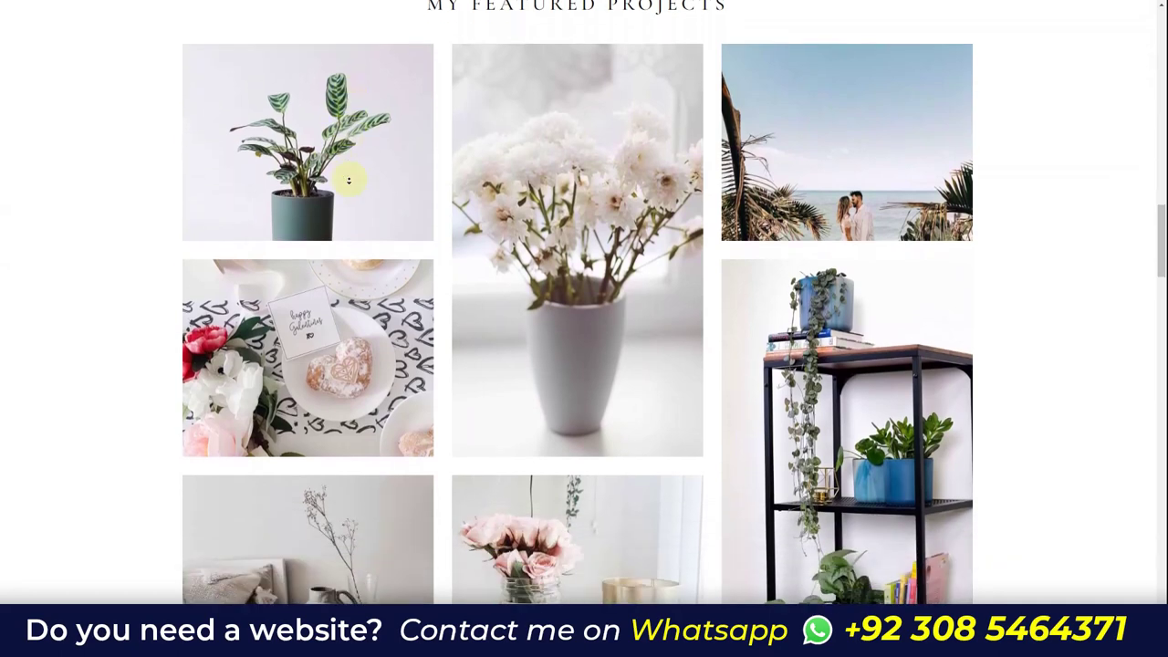
{"action": "scroll", "coordinate": [348, 180], "scroll_direction": "down", "scroll_amount": 3}
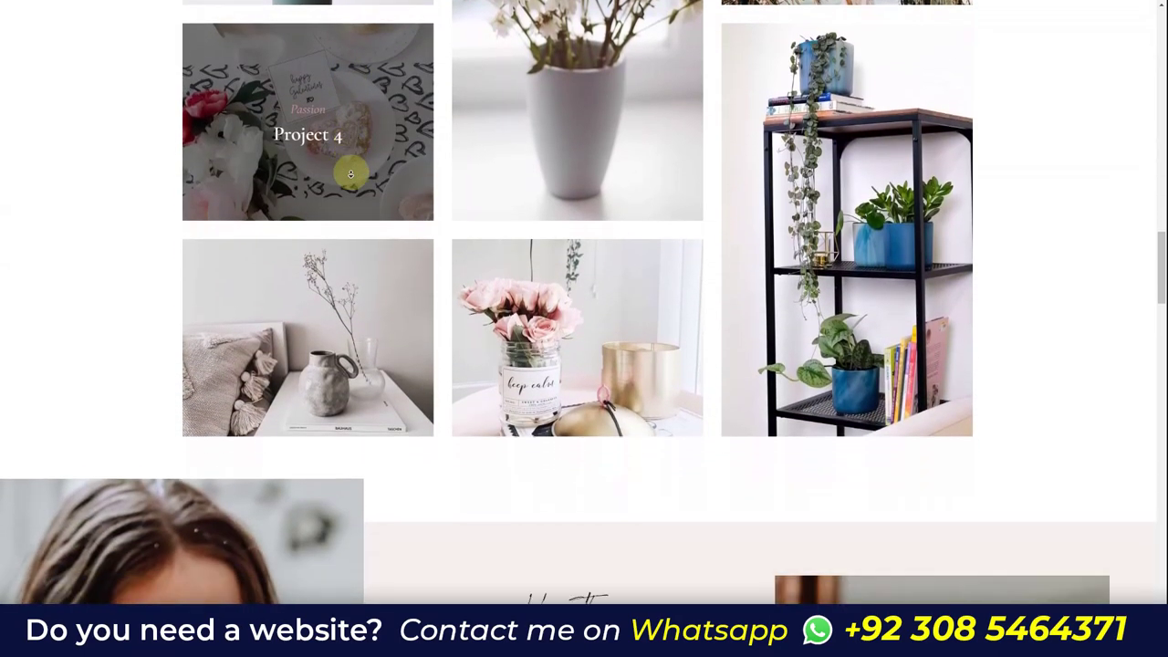
{"action": "scroll", "coordinate": [351, 172], "scroll_direction": "down", "scroll_amount": 3}
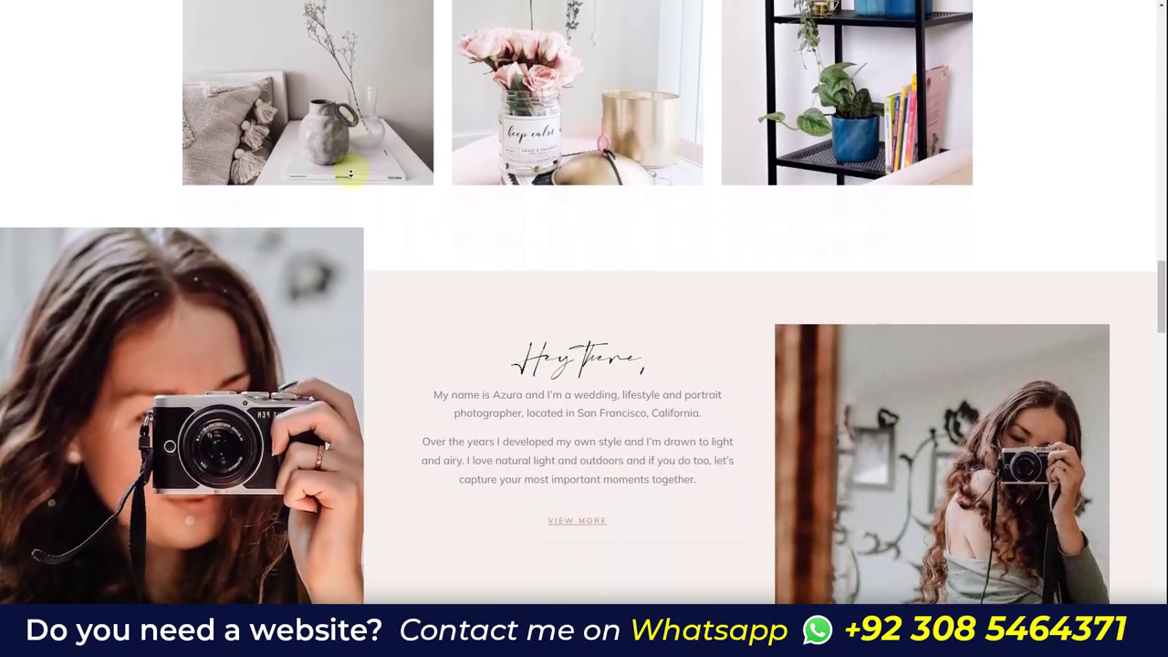
{"action": "scroll", "coordinate": [350, 172], "scroll_direction": "down", "scroll_amount": 2}
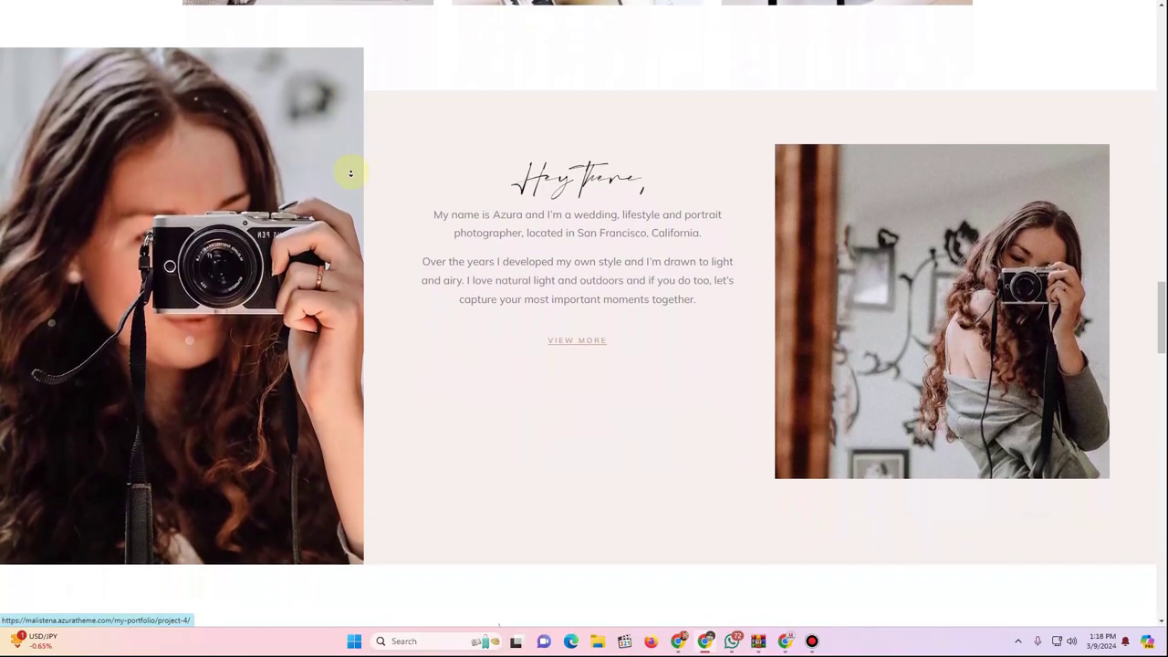
{"action": "scroll", "coordinate": [351, 172], "scroll_direction": "down", "scroll_amount": 2}
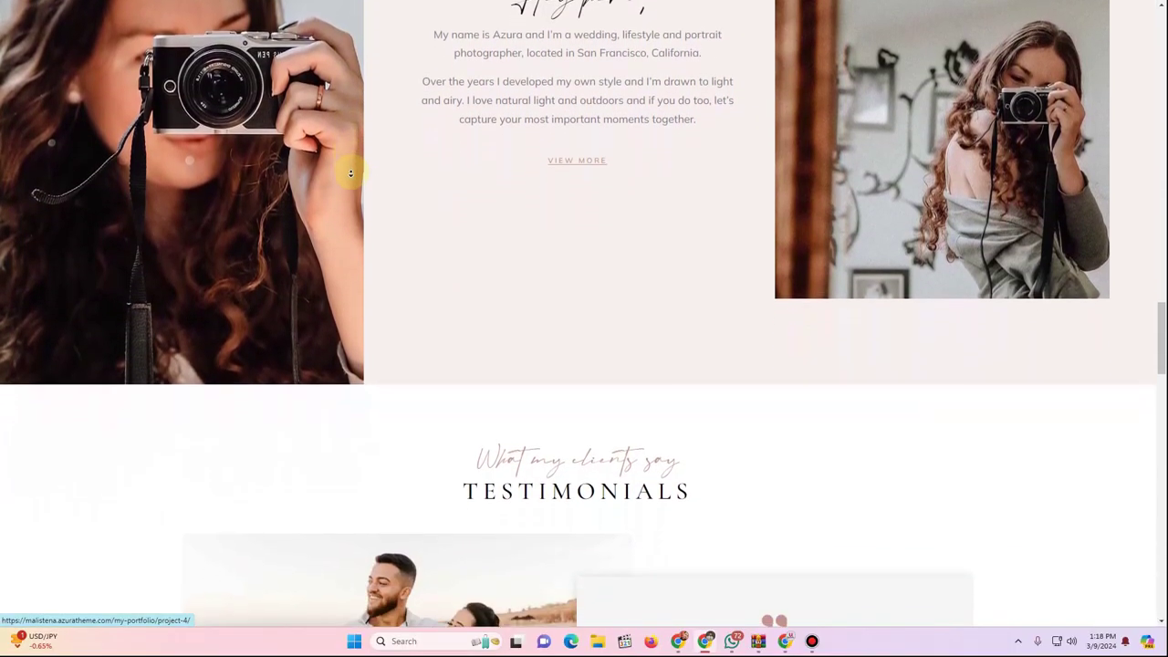
{"action": "scroll", "coordinate": [350, 173], "scroll_direction": "down", "scroll_amount": 2}
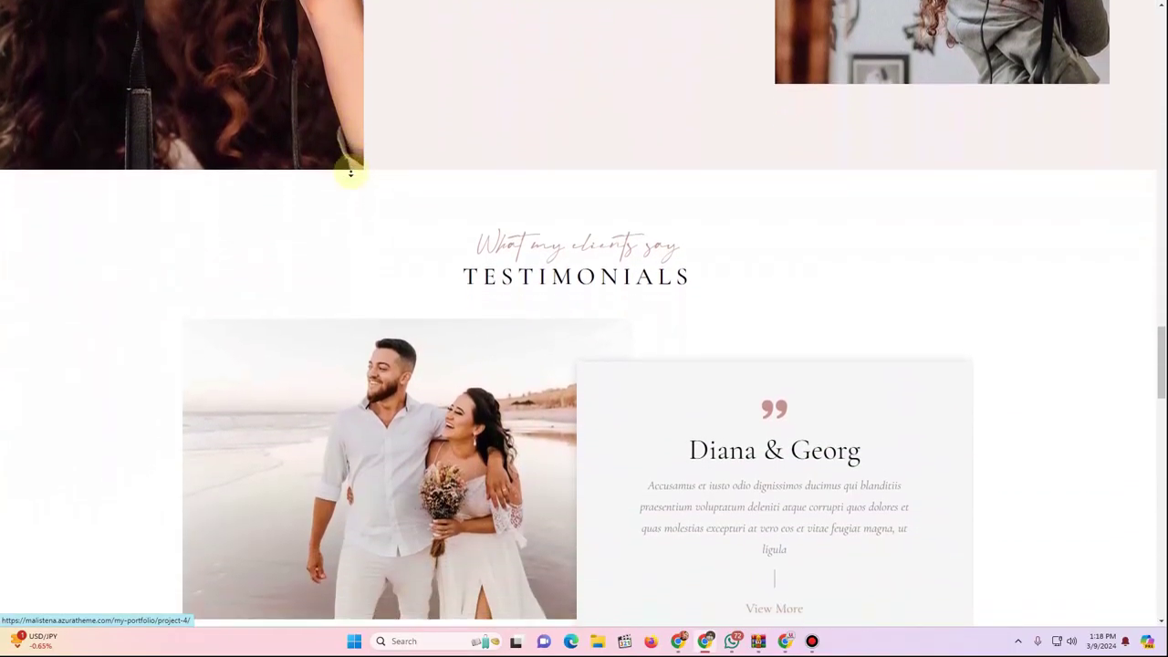
{"action": "scroll", "coordinate": [351, 172], "scroll_direction": "down", "scroll_amount": 2}
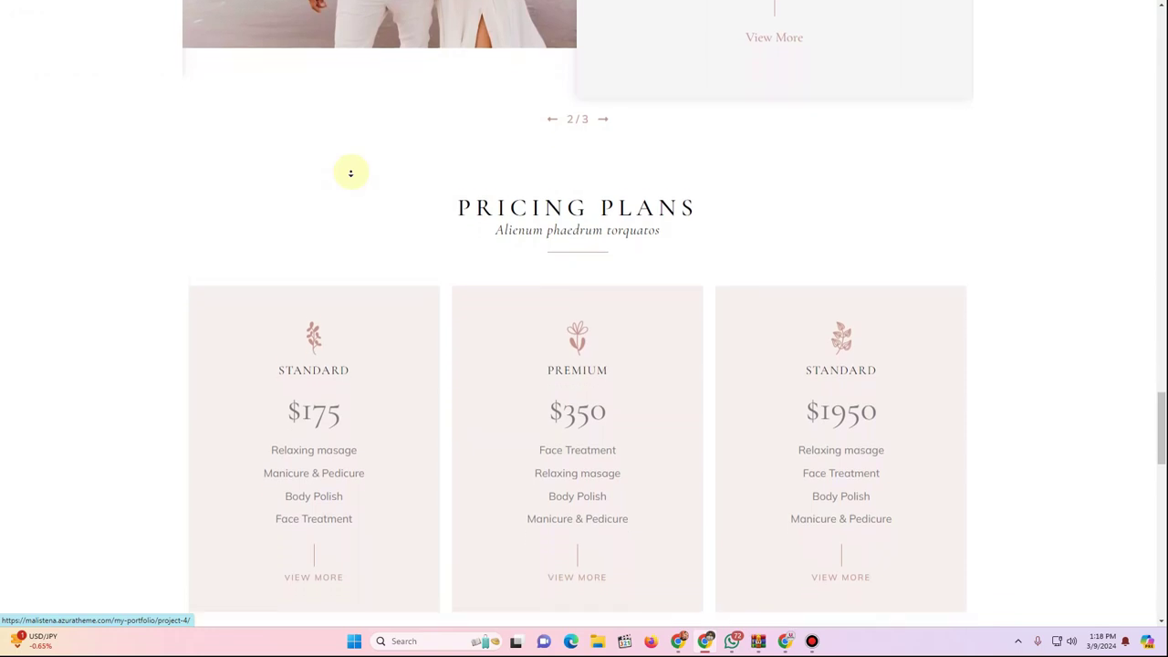
{"action": "scroll", "coordinate": [350, 172], "scroll_direction": "down", "scroll_amount": 2}
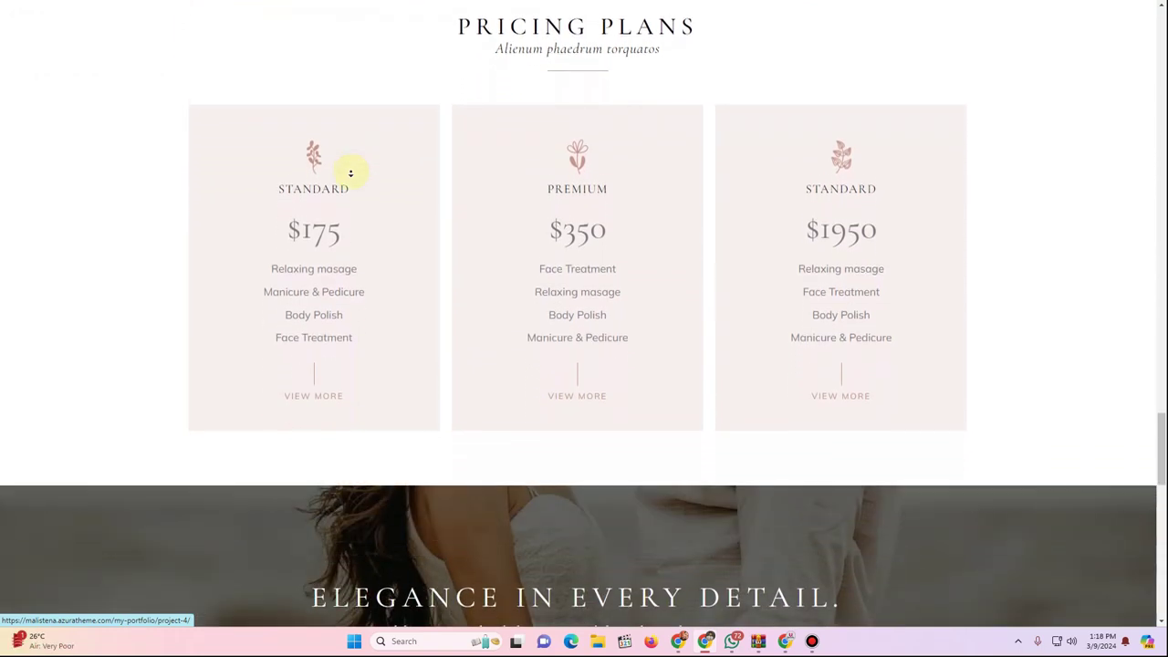
{"action": "scroll", "coordinate": [350, 173], "scroll_direction": "down", "scroll_amount": 2}
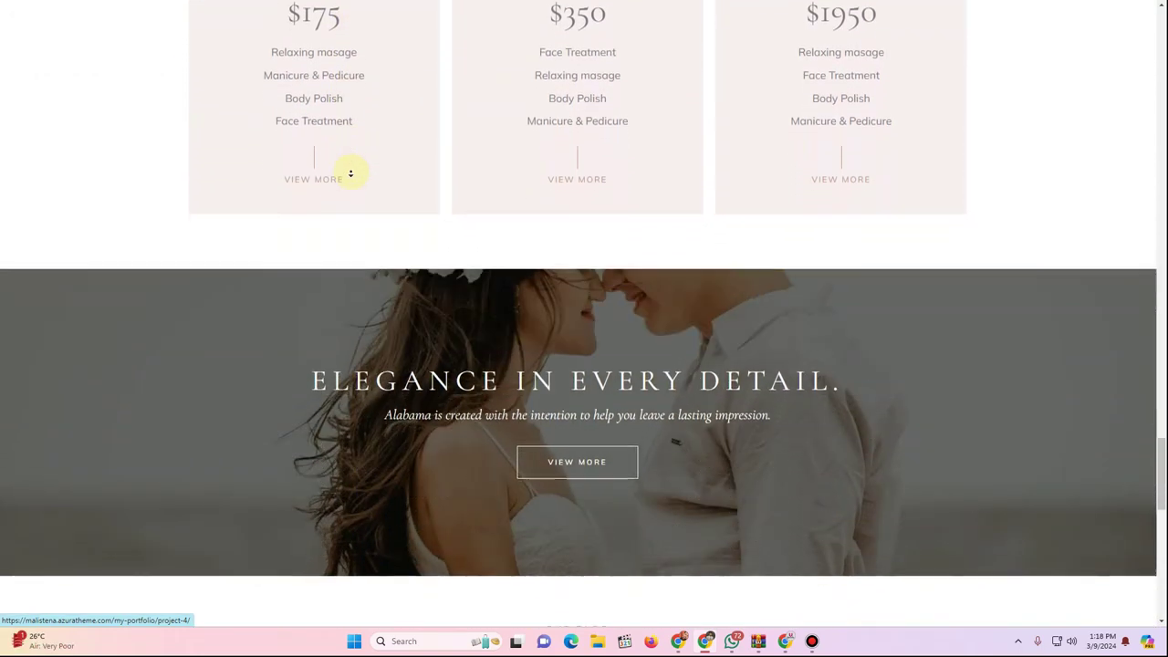
{"action": "scroll", "coordinate": [350, 173], "scroll_direction": "down", "scroll_amount": 3}
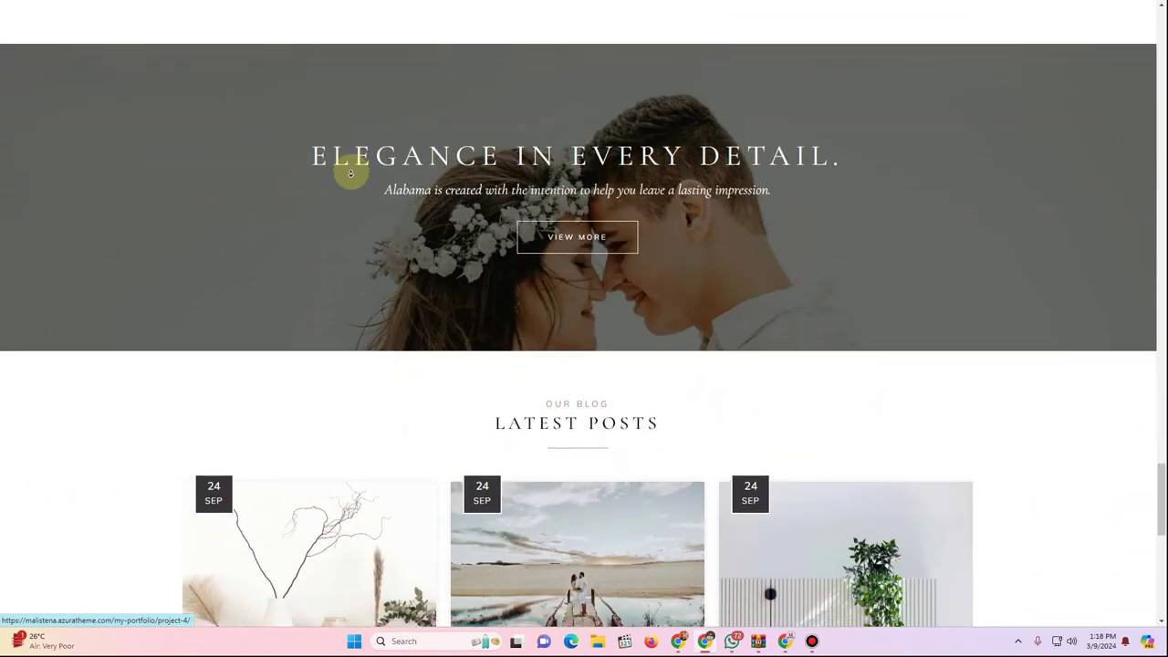
{"action": "scroll", "coordinate": [351, 172], "scroll_direction": "down", "scroll_amount": 2}
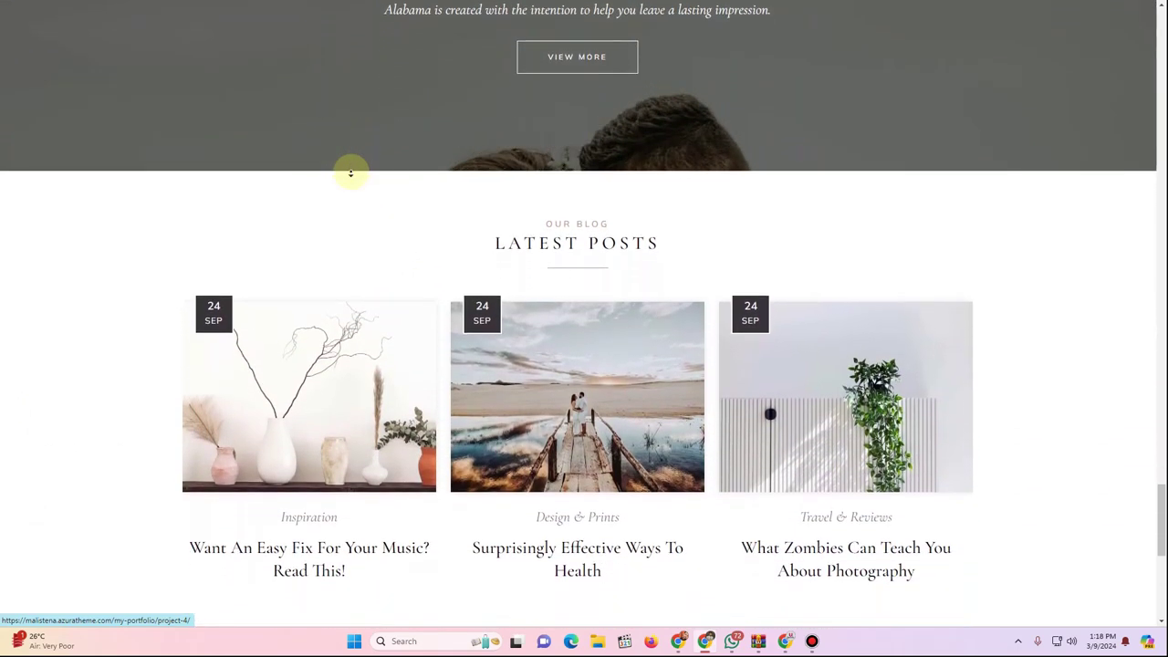
{"action": "scroll", "coordinate": [350, 172], "scroll_direction": "down", "scroll_amount": 2}
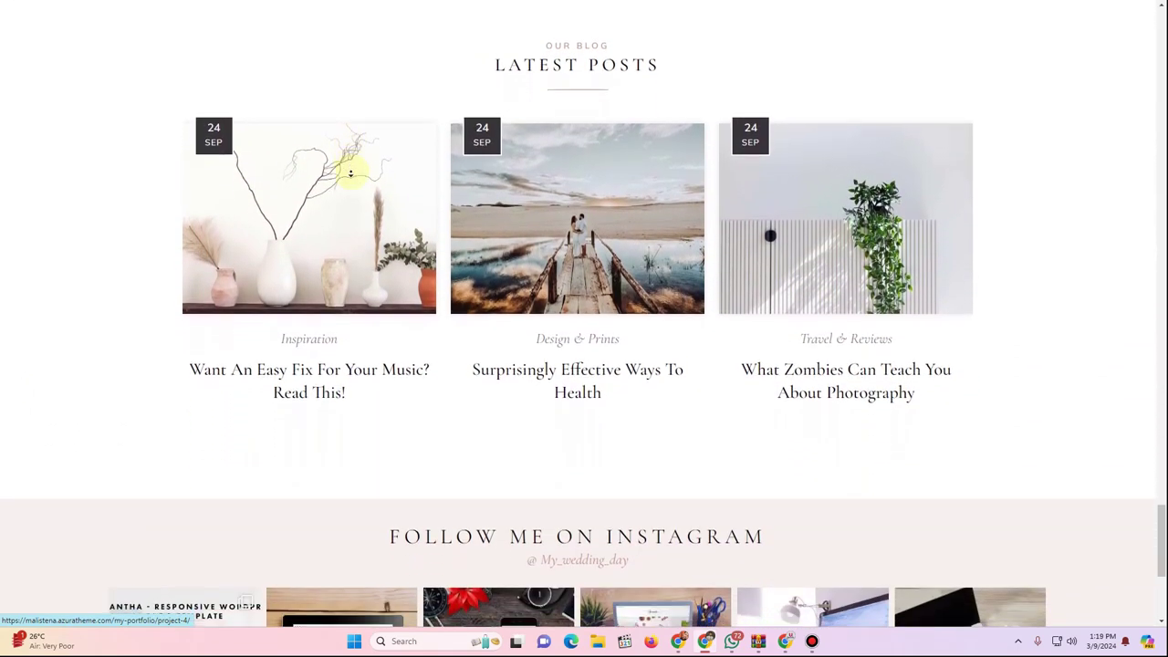
{"action": "scroll", "coordinate": [350, 172], "scroll_direction": "down", "scroll_amount": 3}
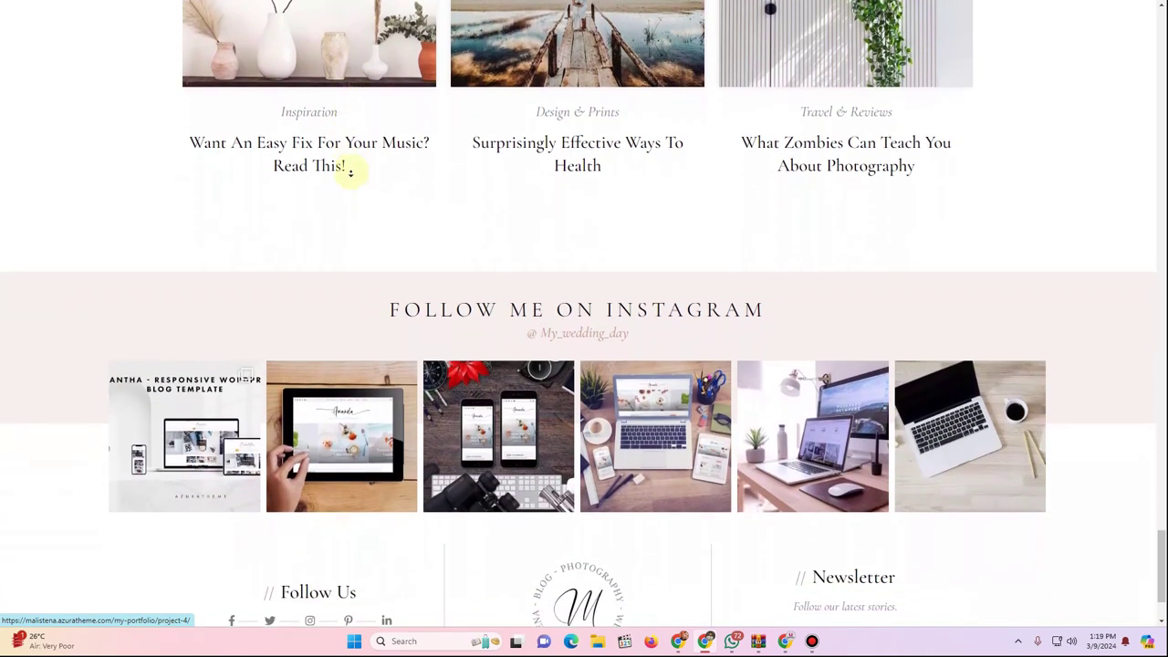
{"action": "scroll", "coordinate": [350, 172], "scroll_direction": "down", "scroll_amount": 2}
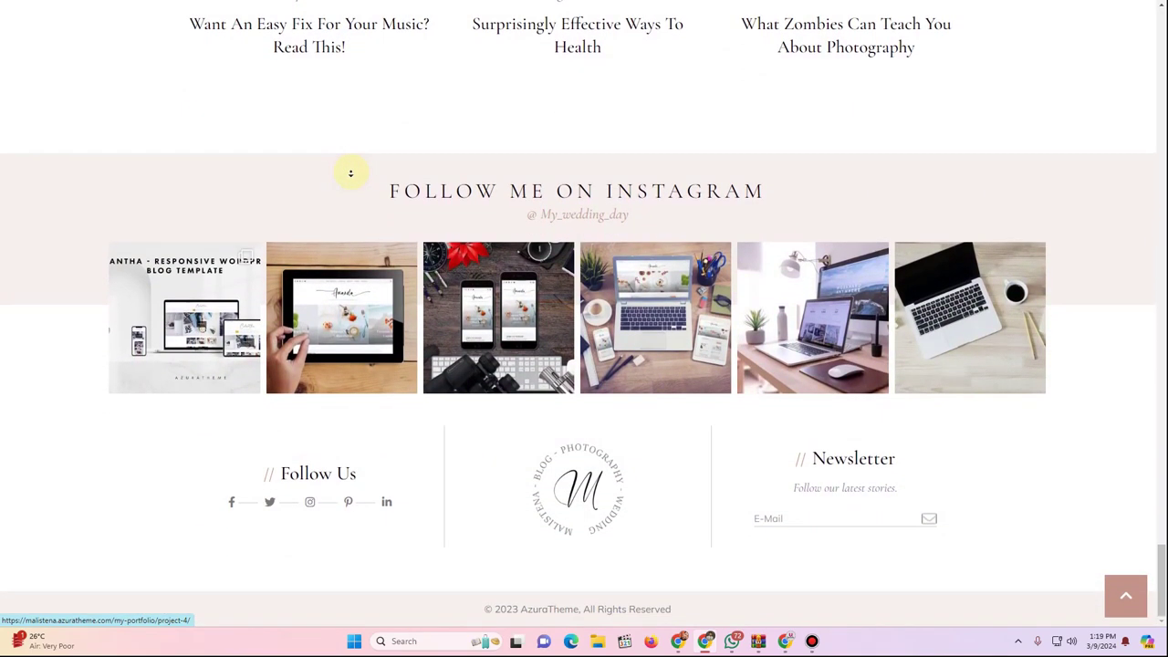
{"action": "scroll", "coordinate": [277, 292], "scroll_direction": "up", "scroll_amount": 20}
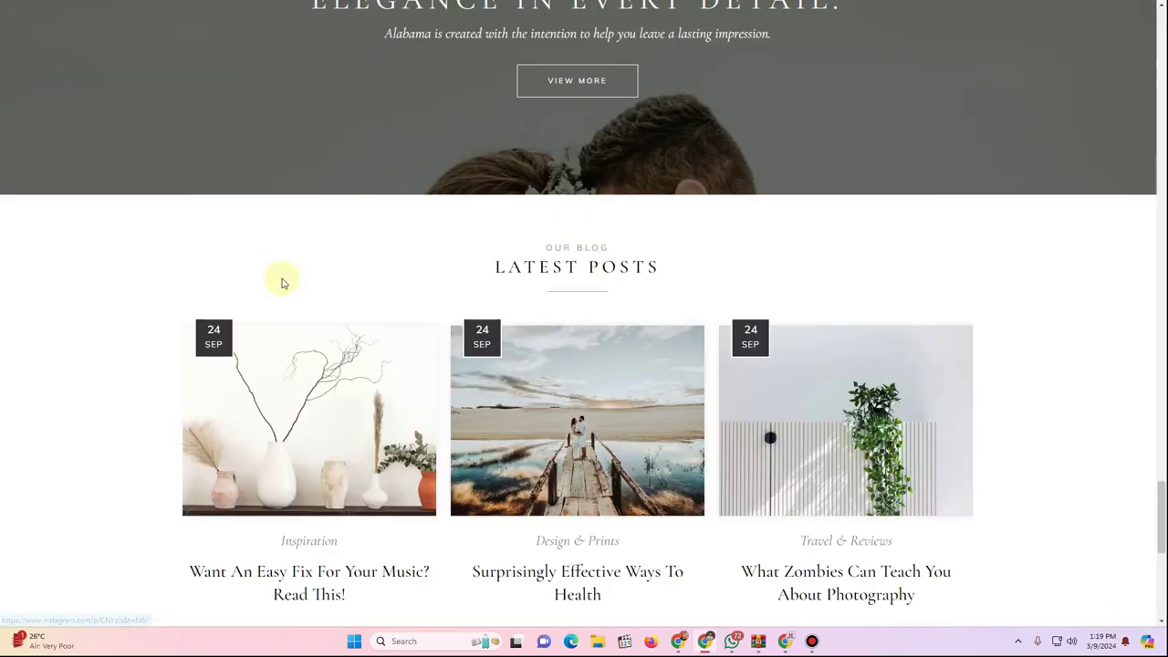
Scroll the blog grid past Tags and Categories down to 'Fashion And Love Have 11 Things In Common'
{"action": "scroll", "coordinate": [281, 283], "scroll_direction": "up", "scroll_amount": 15}
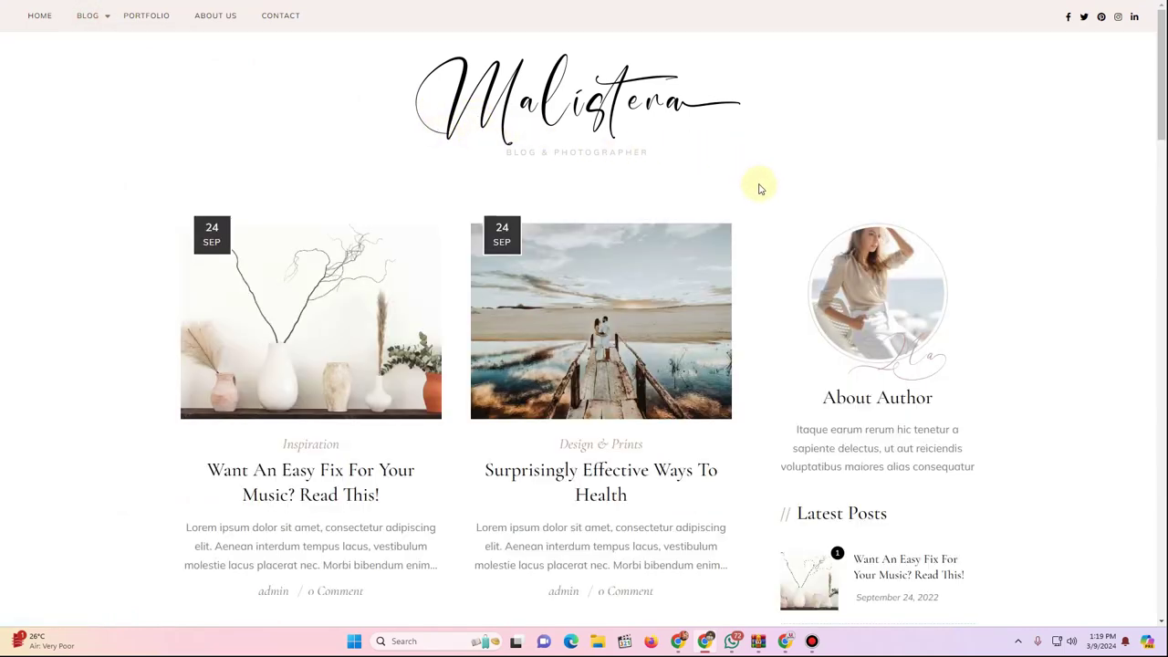
{"action": "scroll", "coordinate": [758, 193], "scroll_direction": "down", "scroll_amount": 1}
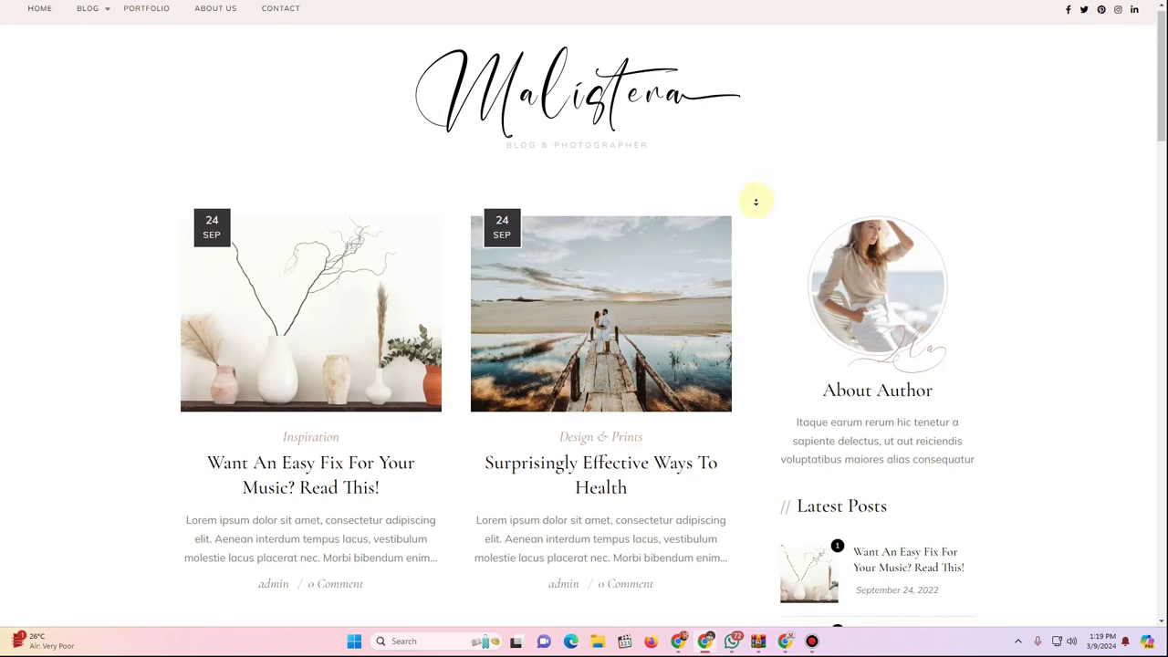
{"action": "scroll", "coordinate": [755, 201], "scroll_direction": "down", "scroll_amount": 2}
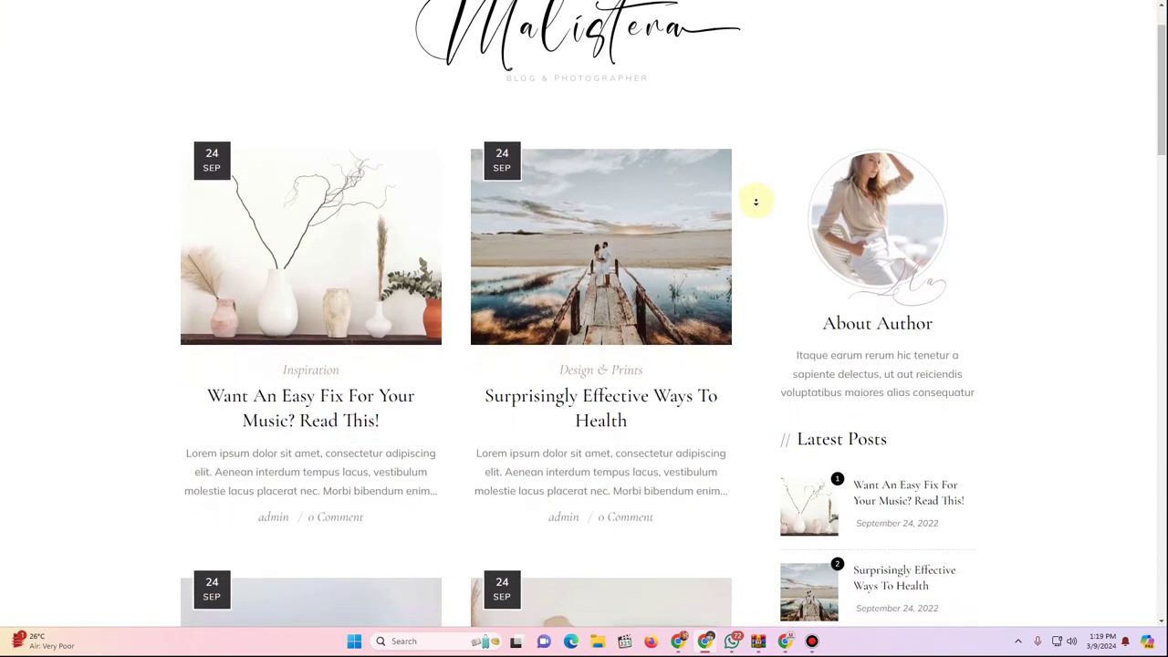
{"action": "scroll", "coordinate": [756, 201], "scroll_direction": "down", "scroll_amount": 2}
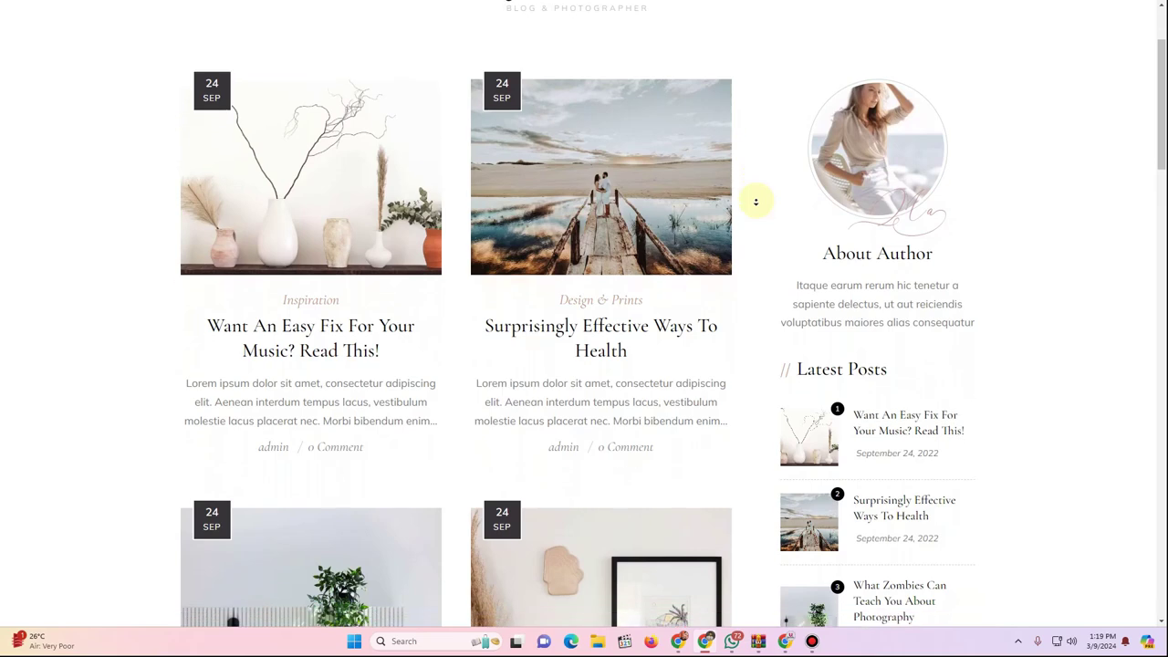
{"action": "scroll", "coordinate": [756, 201], "scroll_direction": "down", "scroll_amount": 2}
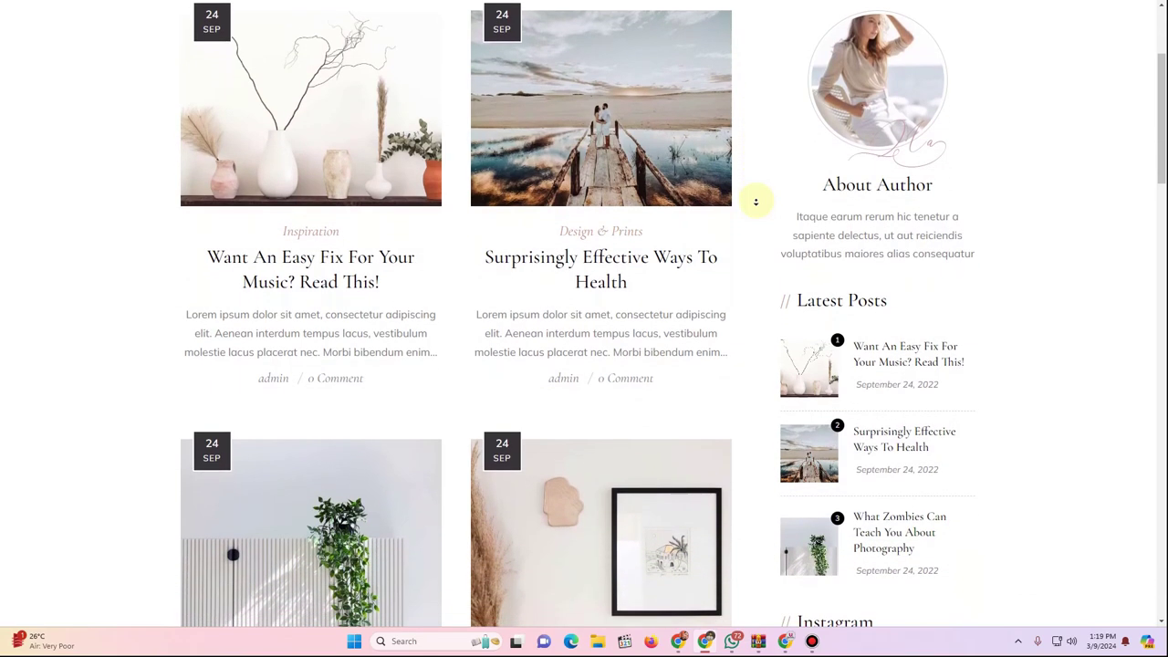
{"action": "scroll", "coordinate": [756, 201], "scroll_direction": "down", "scroll_amount": 2}
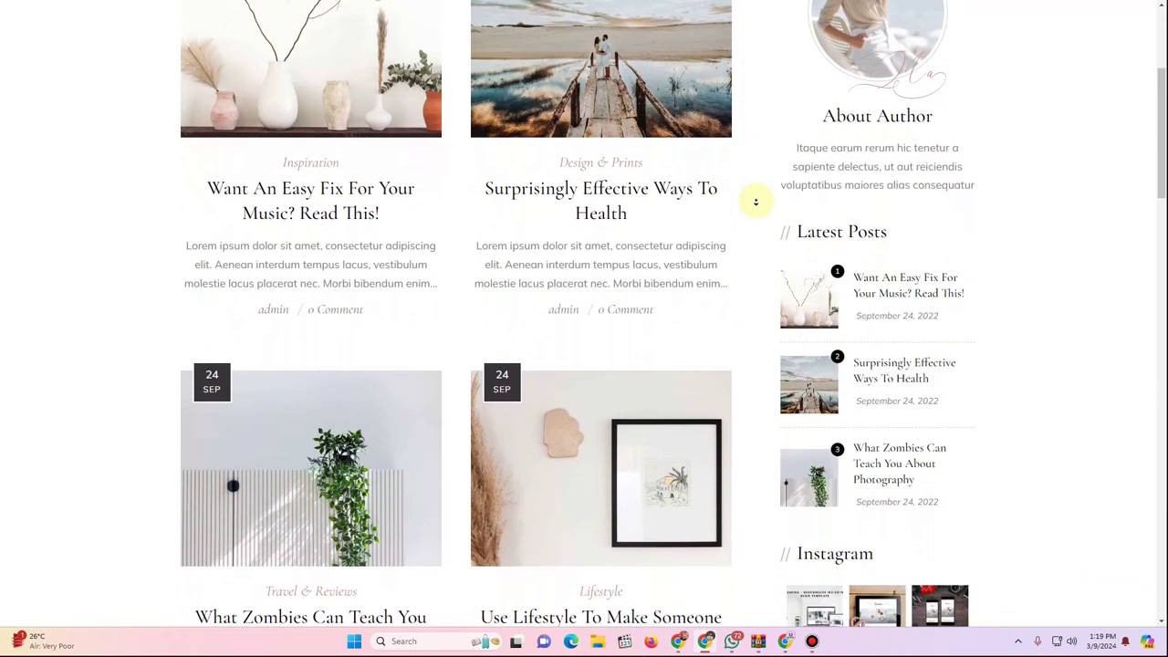
{"action": "scroll", "coordinate": [756, 200], "scroll_direction": "down", "scroll_amount": 3}
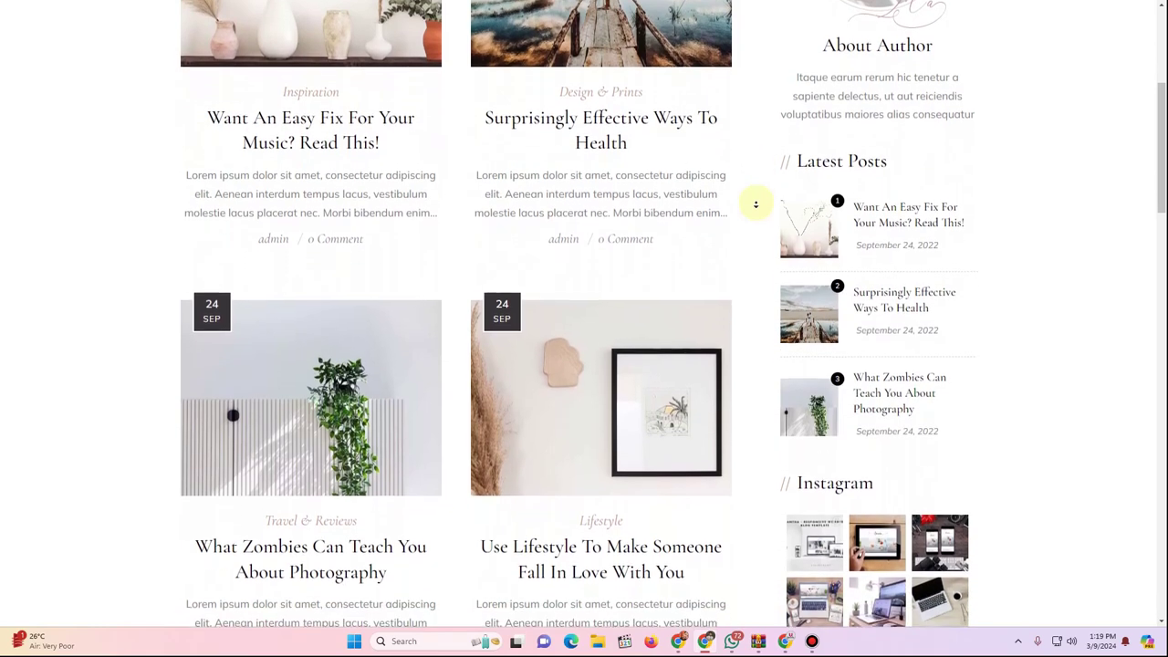
{"action": "scroll", "coordinate": [756, 205], "scroll_direction": "down", "scroll_amount": 2}
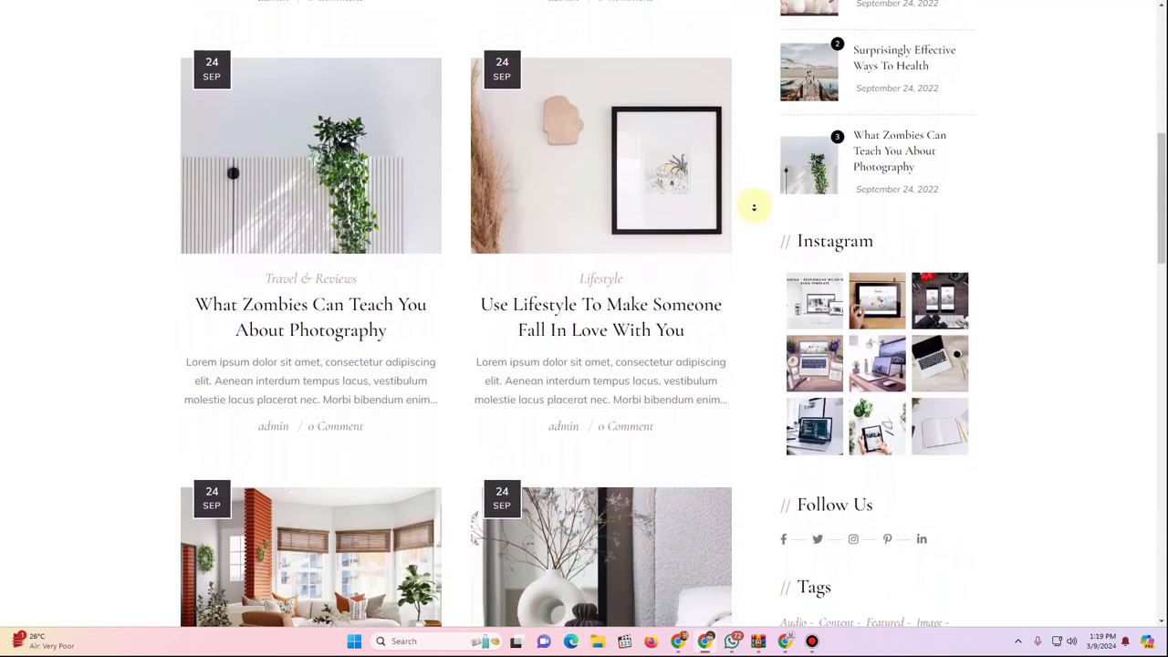
{"action": "scroll", "coordinate": [754, 207], "scroll_direction": "down", "scroll_amount": 3}
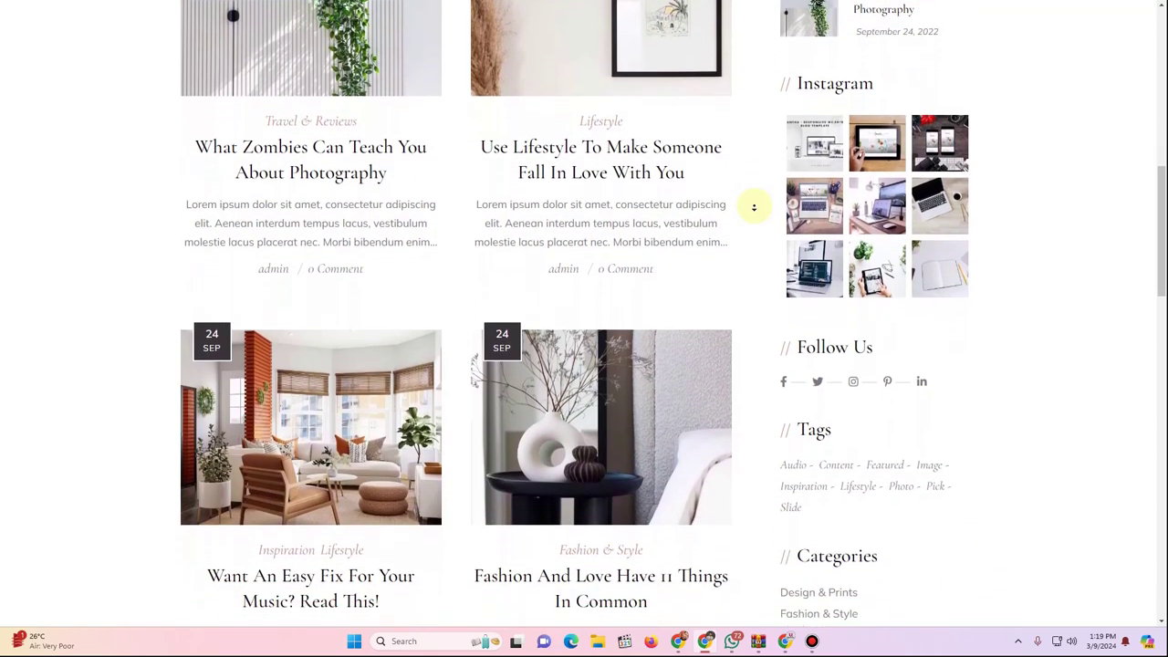
{"action": "scroll", "coordinate": [754, 207], "scroll_direction": "down", "scroll_amount": 1}
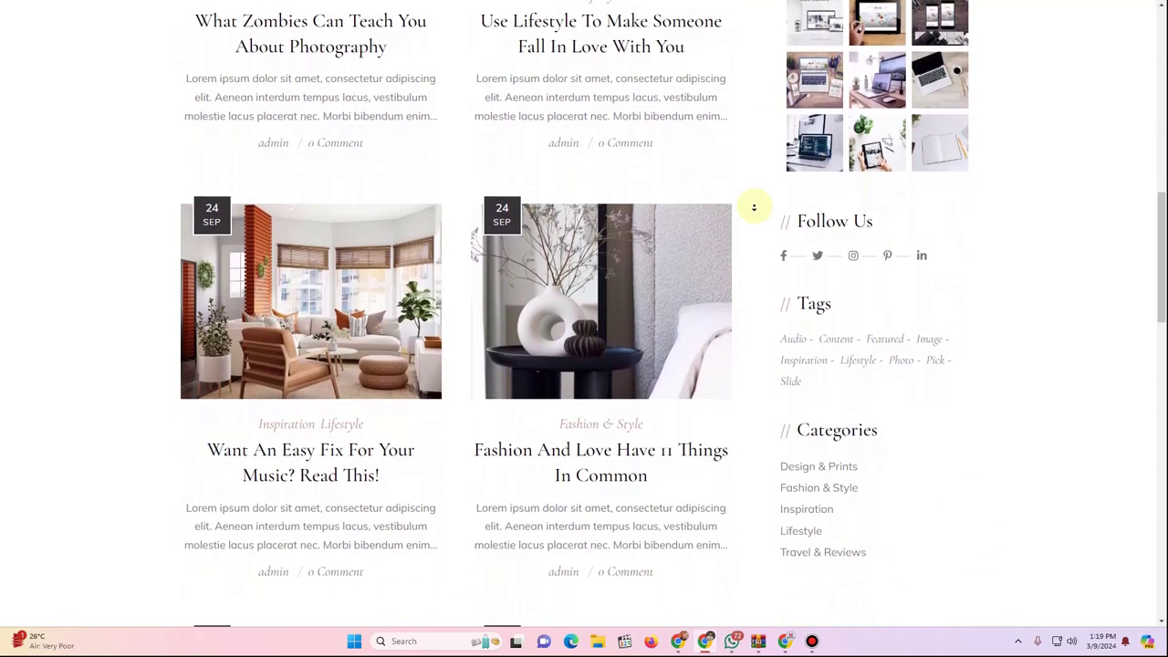
{"action": "scroll", "coordinate": [753, 207], "scroll_direction": "down", "scroll_amount": 1}
{"action": "scroll", "coordinate": [753, 207], "scroll_direction": "down", "scroll_amount": 1}
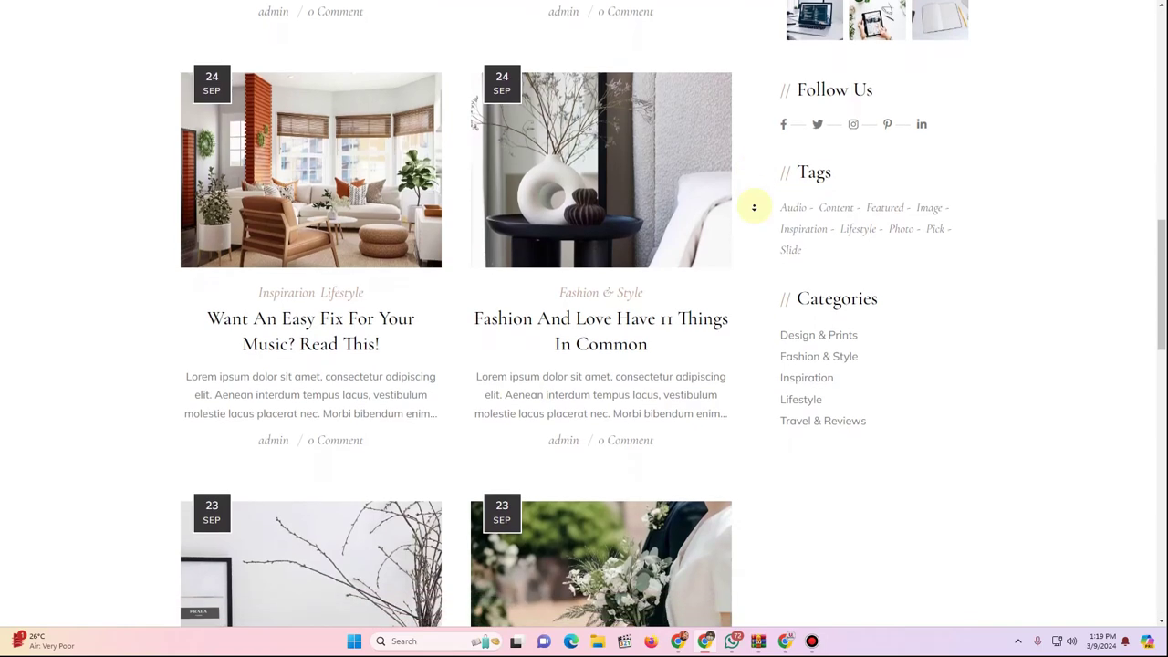
{"action": "scroll", "coordinate": [754, 207], "scroll_direction": "down", "scroll_amount": 2}
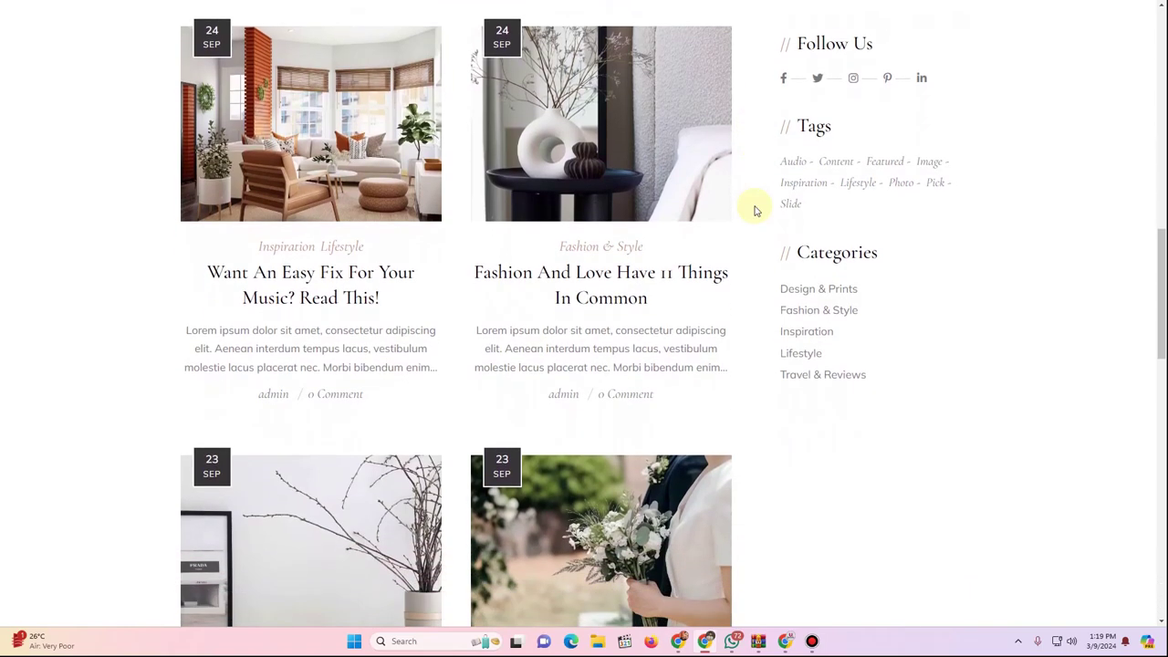
Open the 'Fashion And Love Have 11 Things In Common' post, read to the footer, and return to the top
{"action": "left_click", "coordinate": [681, 279]}
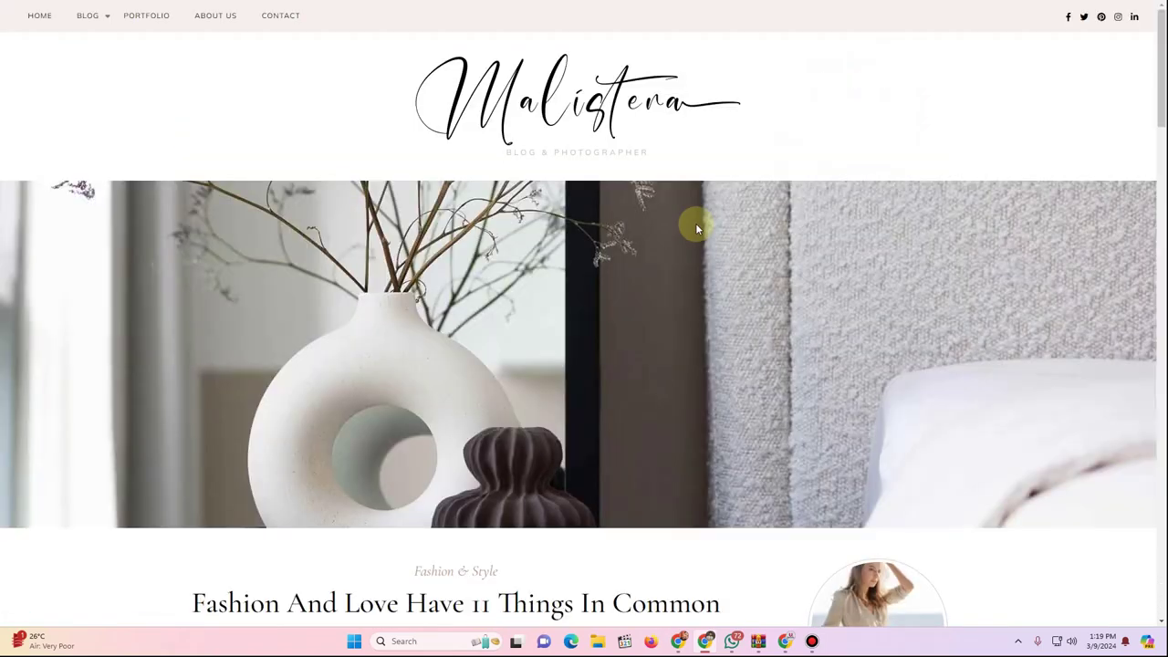
{"action": "middle_click", "coordinate": [698, 230]}
{"action": "scroll", "coordinate": [699, 231], "scroll_direction": "down", "scroll_amount": 3}
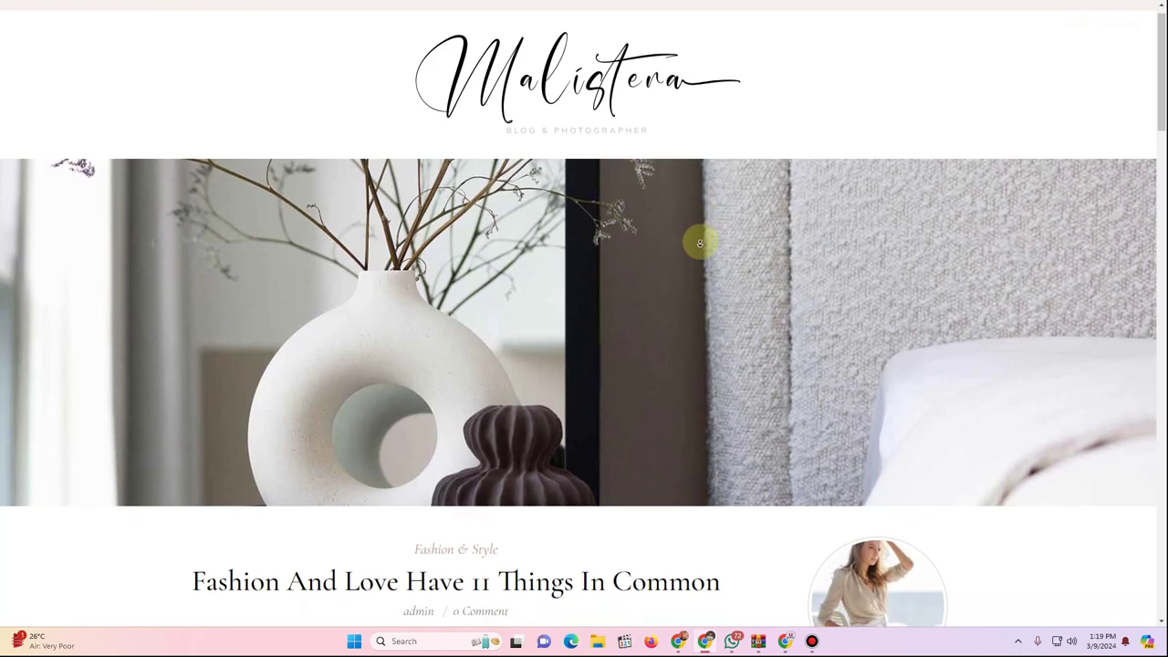
{"action": "scroll", "coordinate": [699, 244], "scroll_direction": "down", "scroll_amount": 4}
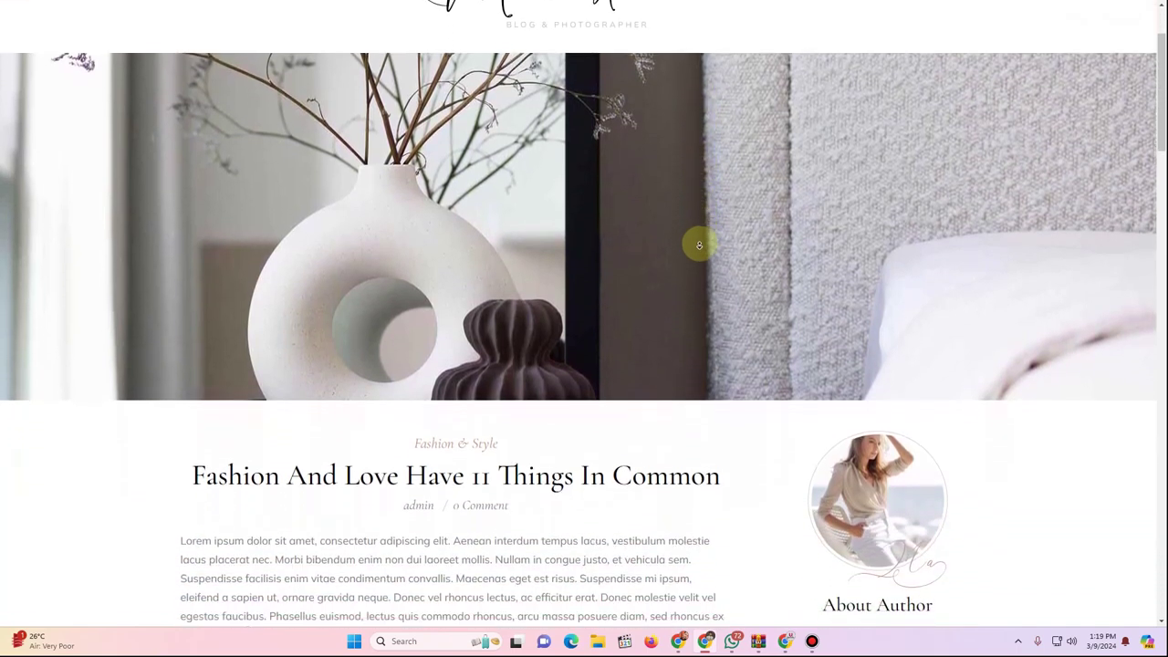
{"action": "scroll", "coordinate": [699, 245], "scroll_direction": "down", "scroll_amount": 4}
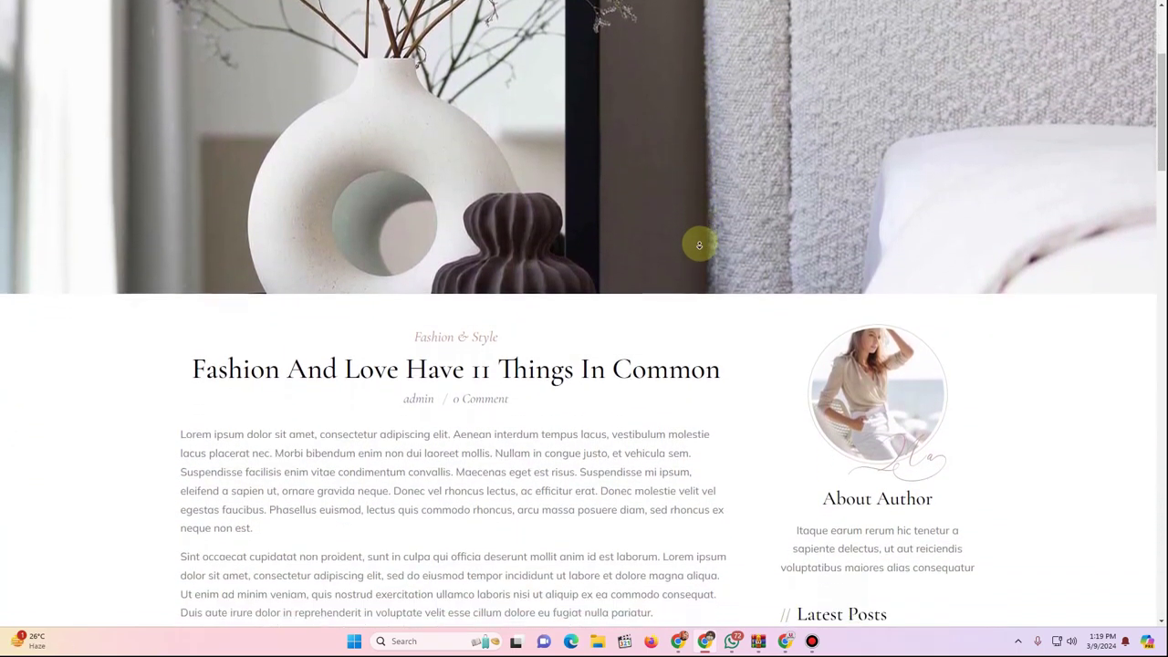
{"action": "scroll", "coordinate": [699, 245], "scroll_direction": "down", "scroll_amount": 5}
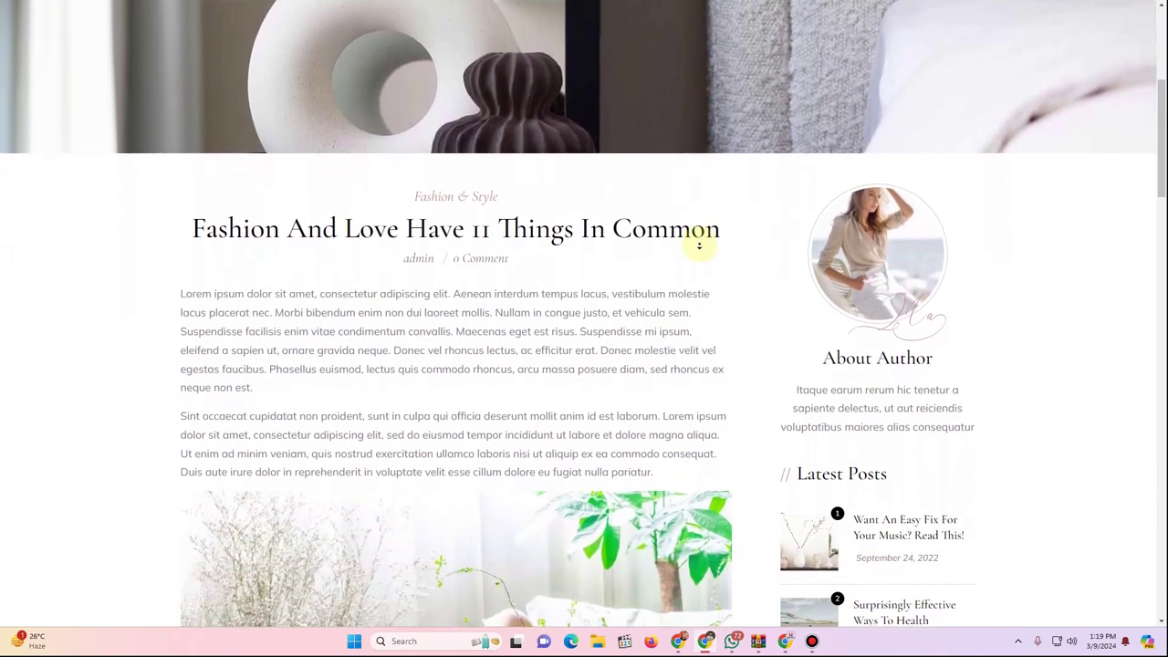
{"action": "scroll", "coordinate": [699, 244], "scroll_direction": "down", "scroll_amount": 4}
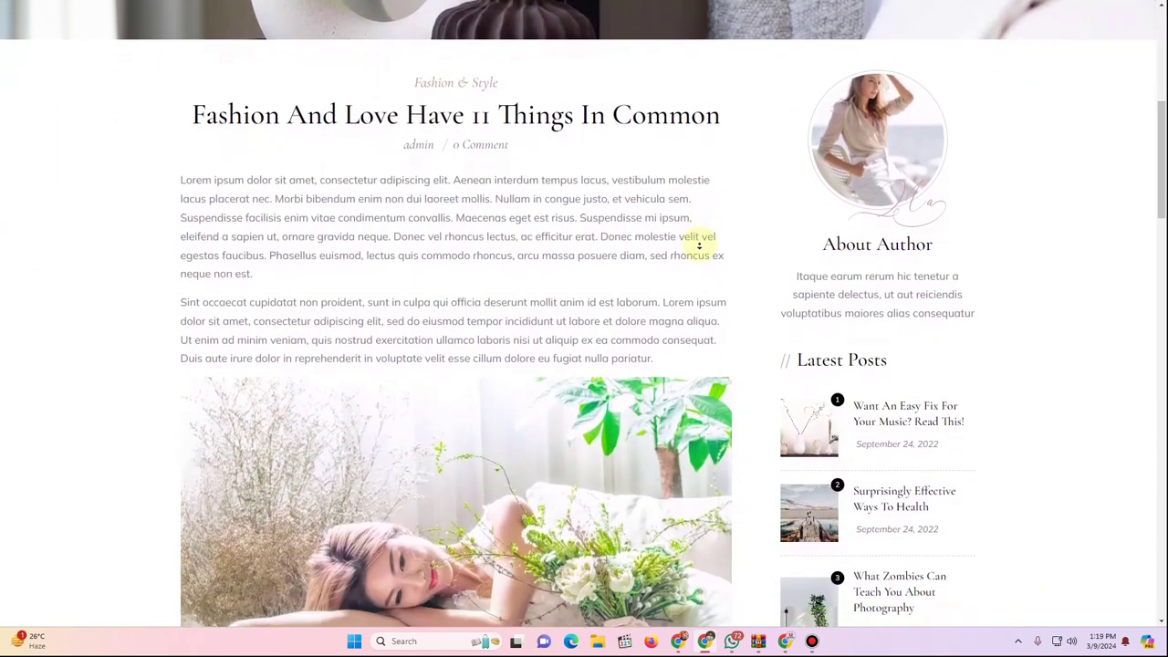
{"action": "scroll", "coordinate": [699, 245], "scroll_direction": "down", "scroll_amount": 1}
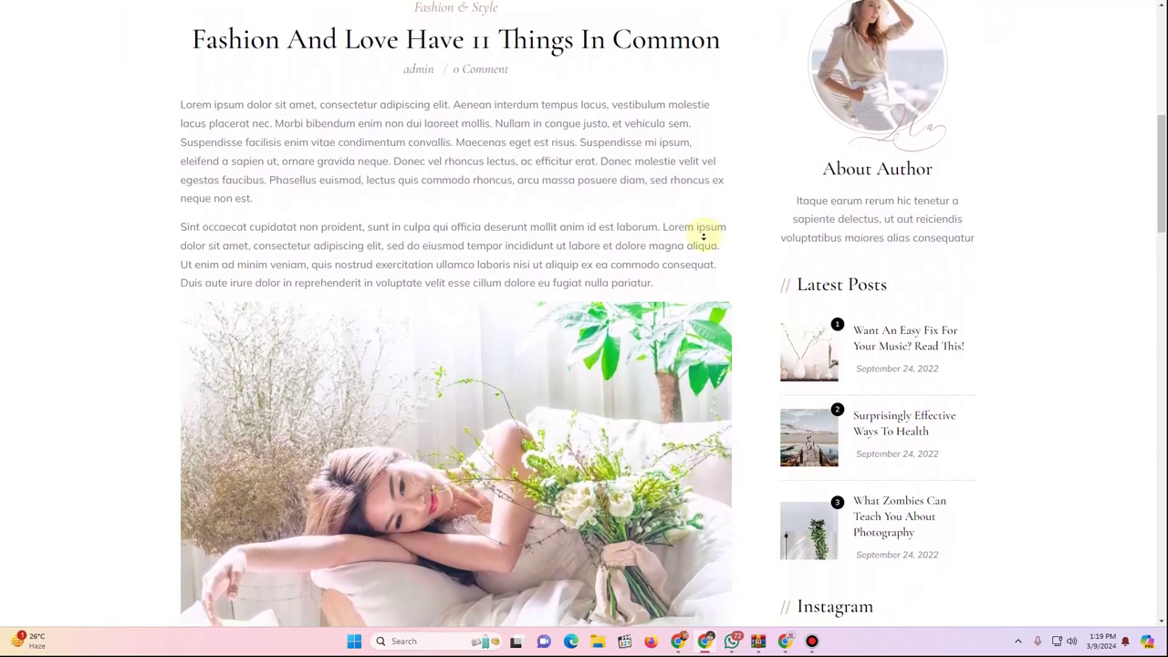
{"action": "scroll", "coordinate": [702, 237], "scroll_direction": "down", "scroll_amount": 4}
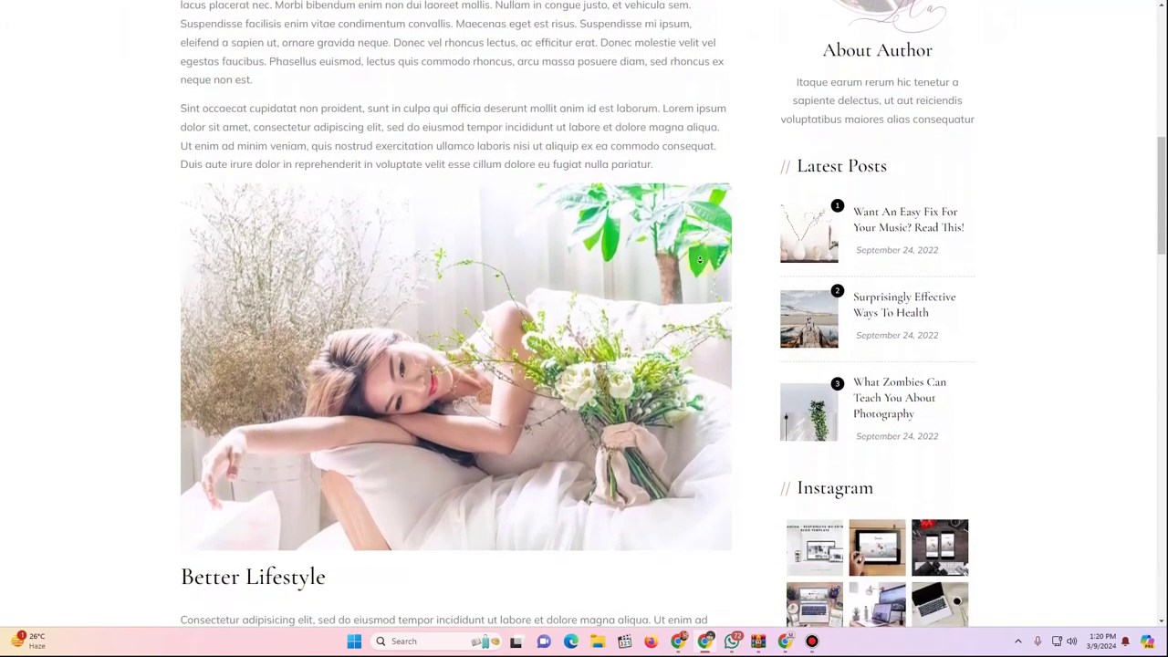
{"action": "scroll", "coordinate": [700, 261], "scroll_direction": "down", "scroll_amount": 18}
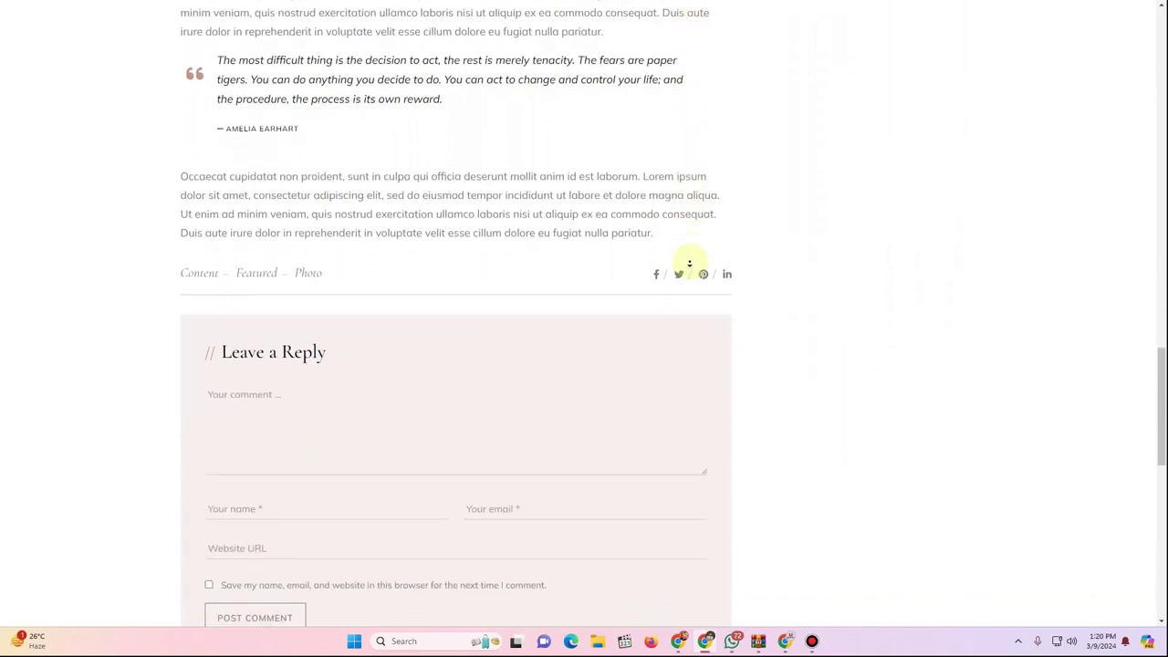
{"action": "scroll", "coordinate": [689, 263], "scroll_direction": "down", "scroll_amount": 15}
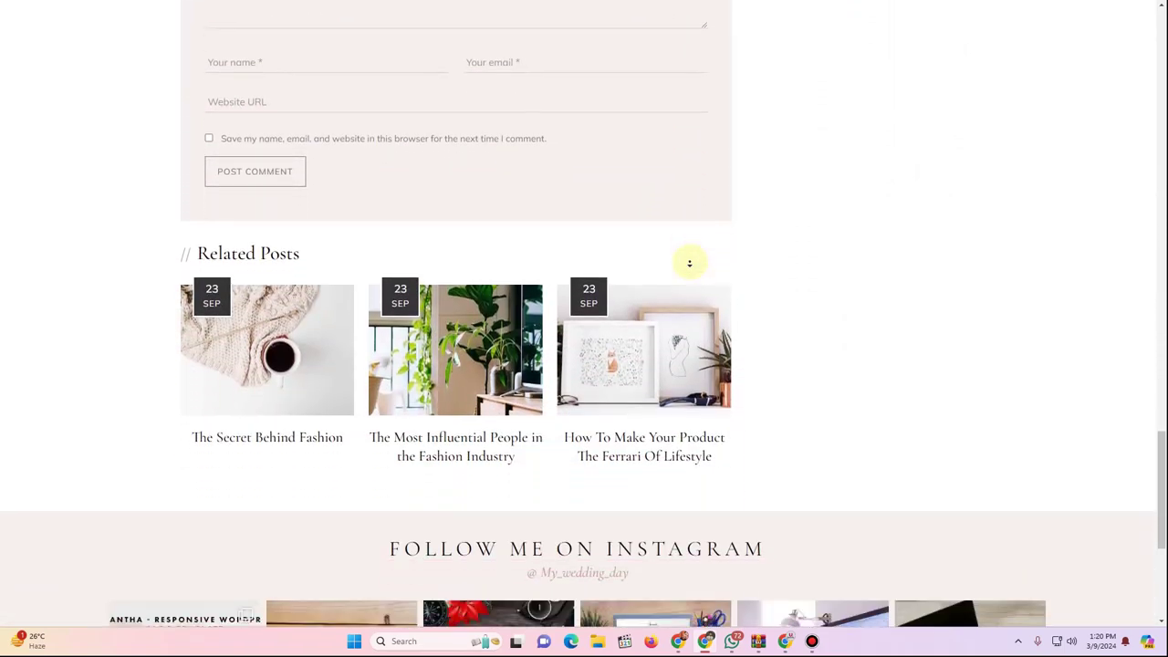
{"action": "scroll", "coordinate": [690, 259], "scroll_direction": "down", "scroll_amount": 4}
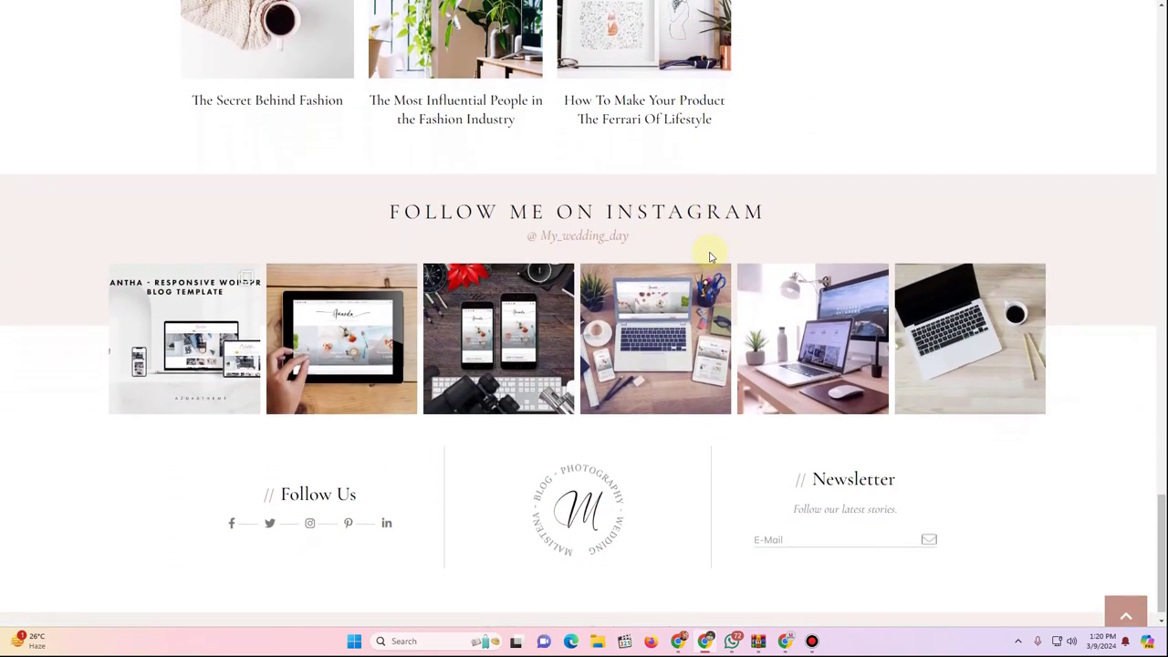
{"action": "left_click_drag", "start_coordinate": [1163, 561], "coordinate": [1142, 51]}
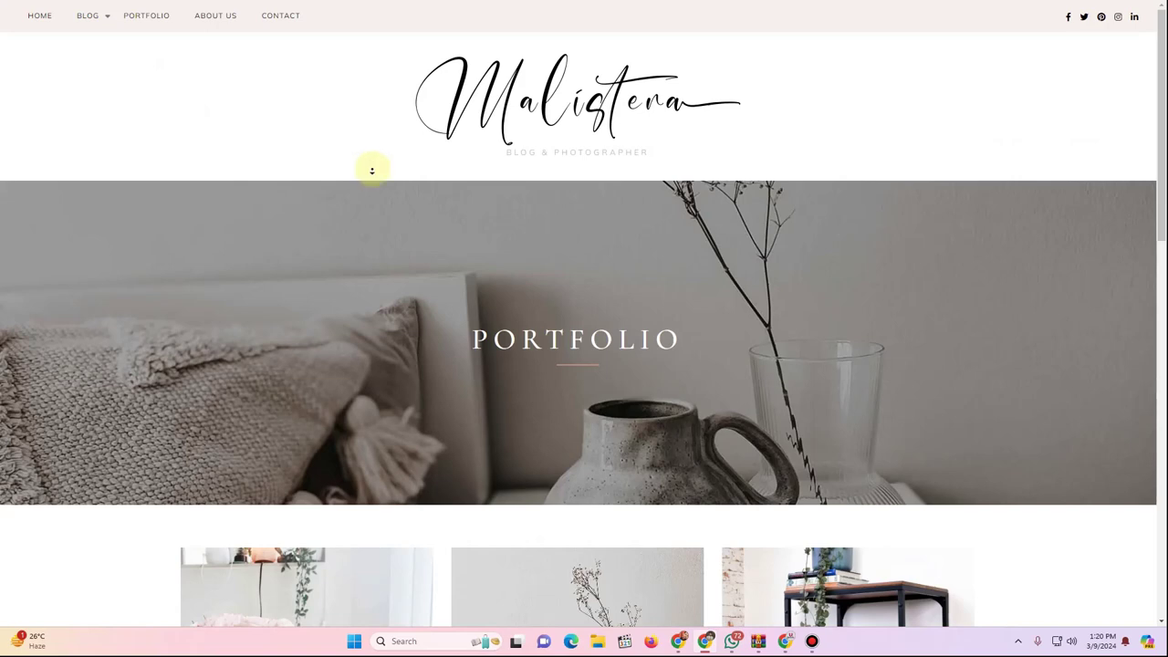
Scroll through the Portfolio grid and the Project 5 photo gallery
{"action": "scroll", "coordinate": [371, 169], "scroll_direction": "down", "scroll_amount": 5}
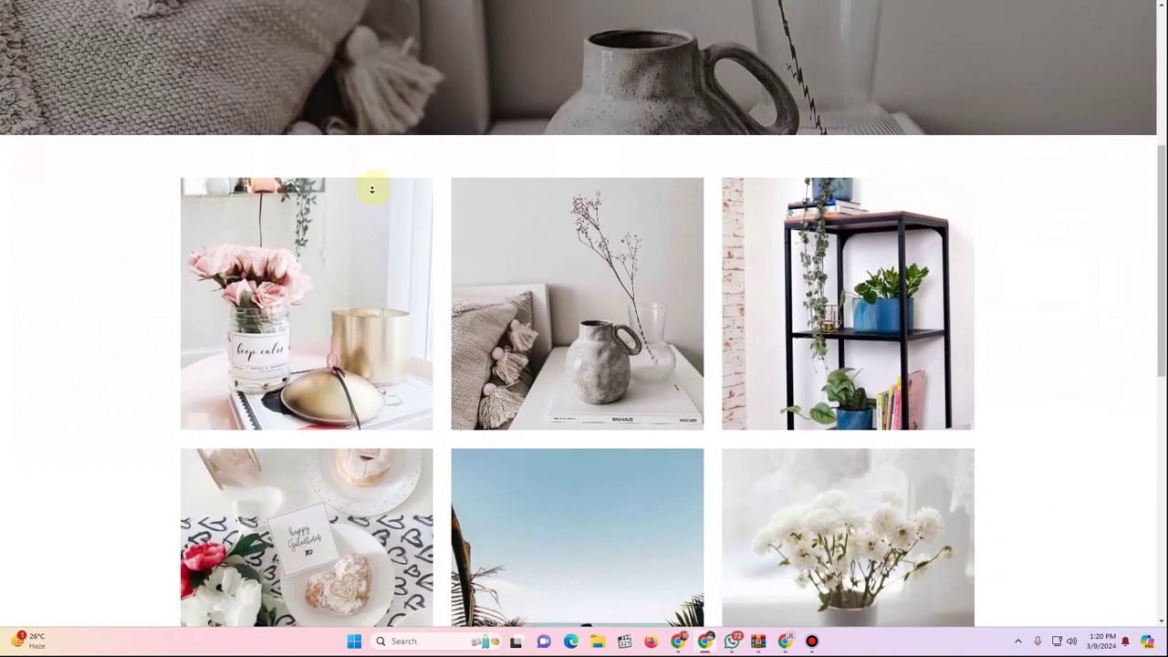
{"action": "scroll", "coordinate": [371, 189], "scroll_direction": "down", "scroll_amount": 3}
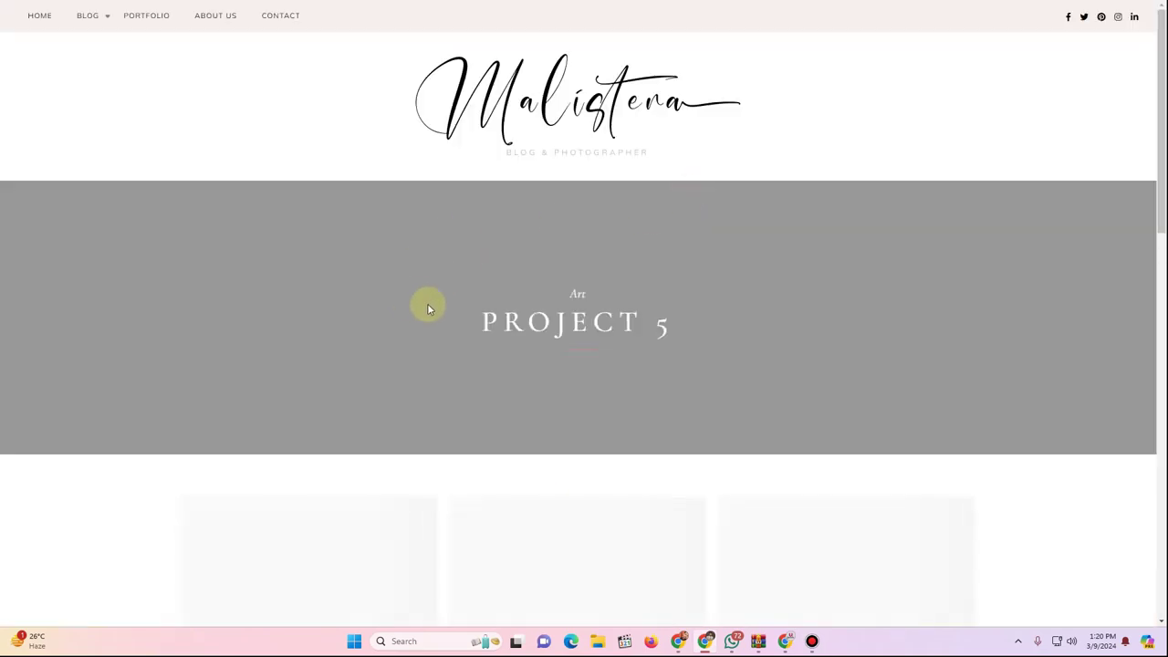
{"action": "scroll", "coordinate": [438, 310], "scroll_direction": "down", "scroll_amount": 5}
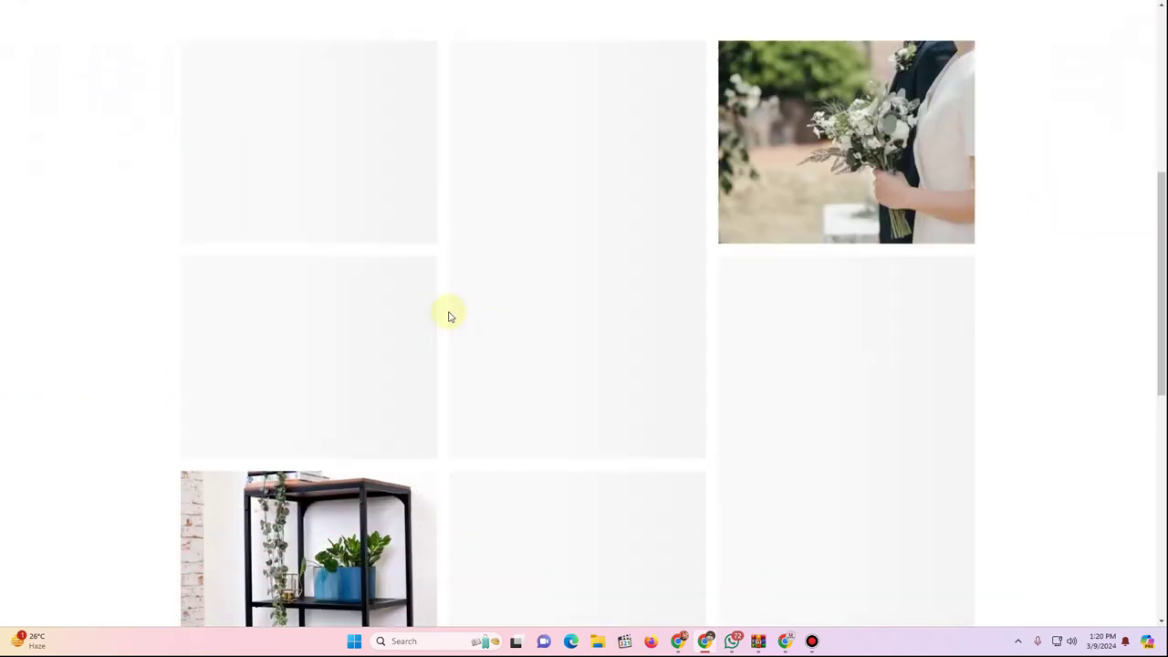
{"action": "scroll", "coordinate": [448, 317], "scroll_direction": "down", "scroll_amount": 4}
{"action": "scroll", "coordinate": [448, 316], "scroll_direction": "up", "scroll_amount": 9}
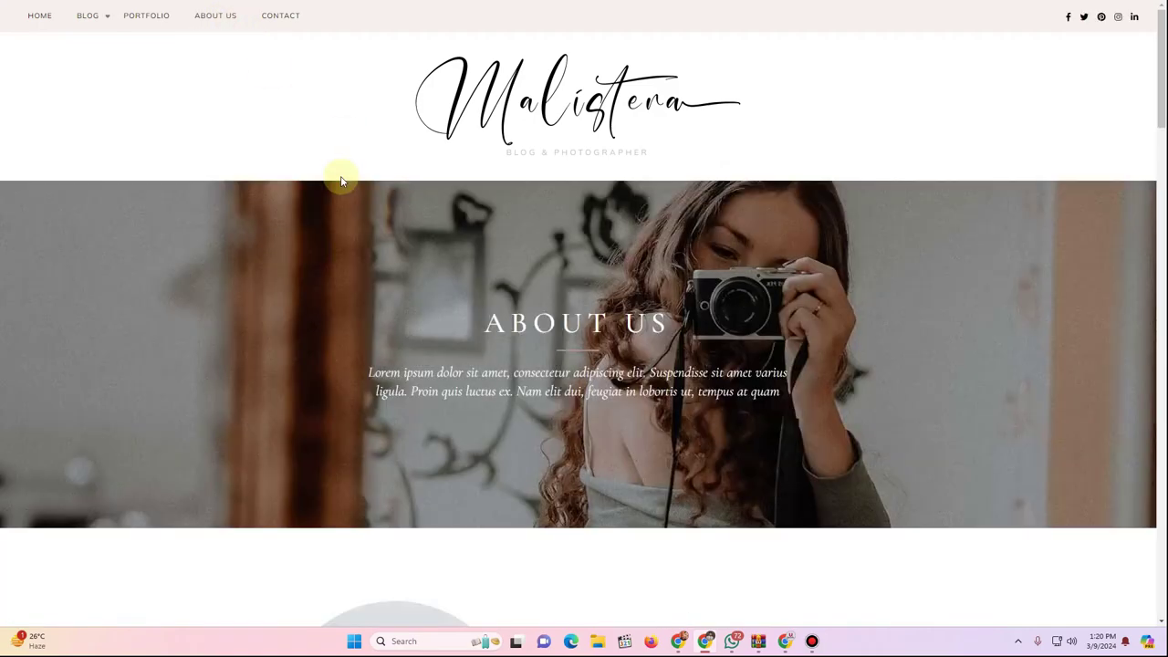
{"action": "scroll", "coordinate": [340, 180], "scroll_direction": "down", "scroll_amount": 5}
{"action": "scroll", "coordinate": [340, 180], "scroll_direction": "down", "scroll_amount": 13}
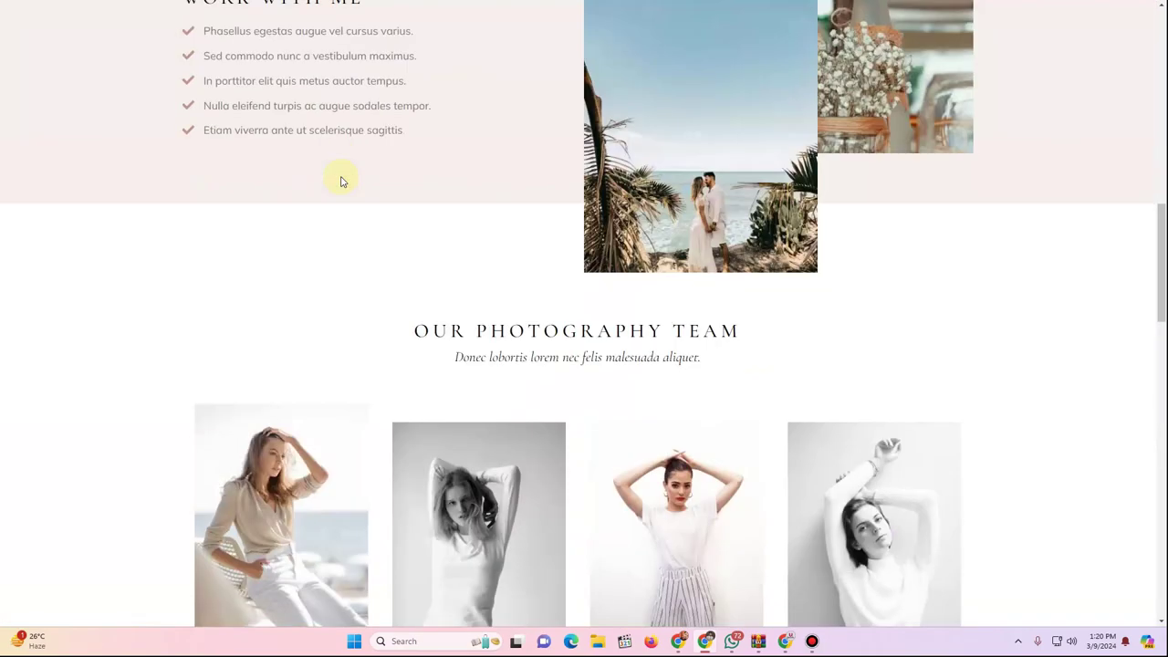
{"action": "scroll", "coordinate": [341, 176], "scroll_direction": "up", "scroll_amount": 18}
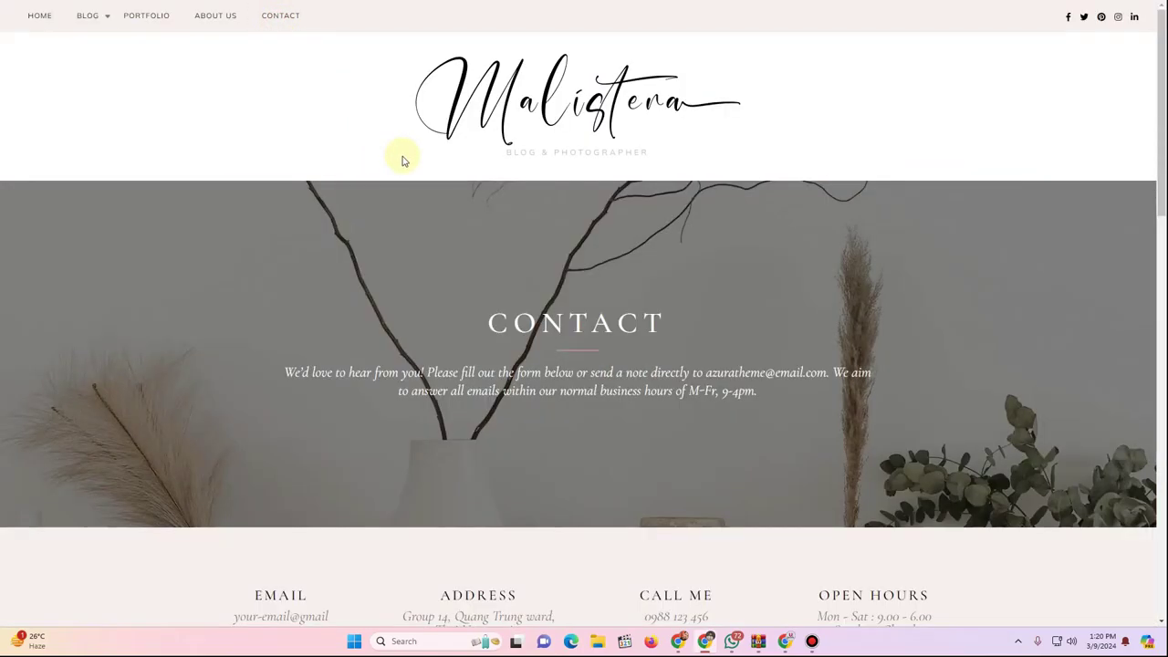
{"action": "scroll", "coordinate": [405, 161], "scroll_direction": "down", "scroll_amount": 7}
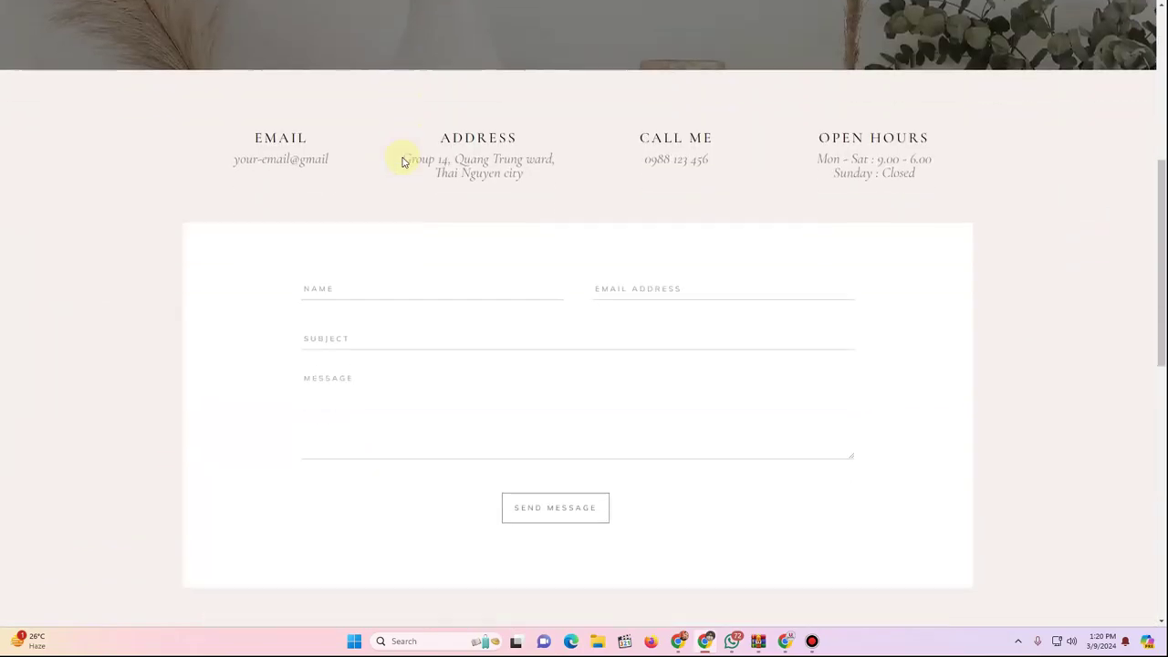
{"action": "scroll", "coordinate": [405, 161], "scroll_direction": "down", "scroll_amount": 6}
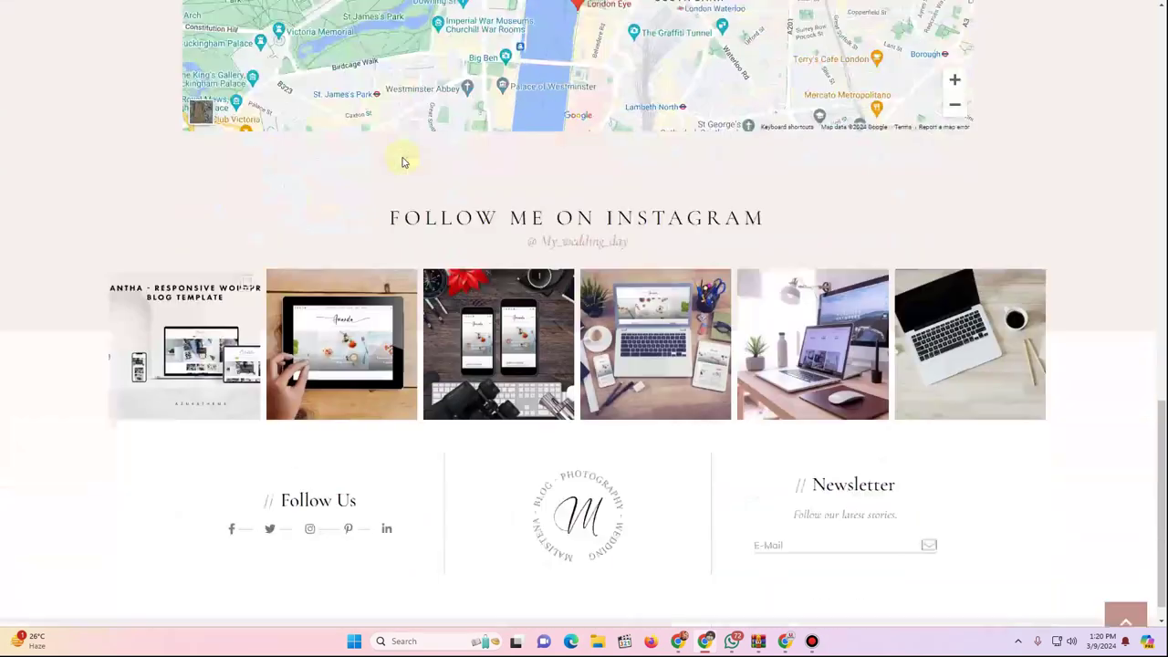
{"action": "scroll", "coordinate": [135, 159], "scroll_direction": "up", "scroll_amount": 3}
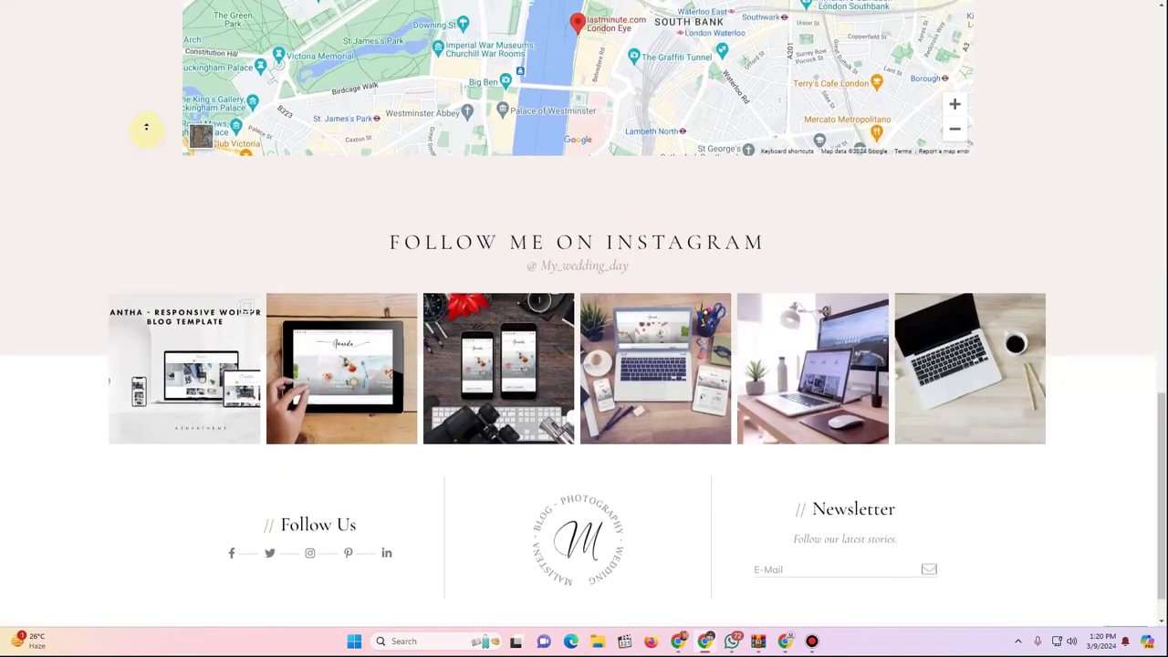
{"action": "scroll", "coordinate": [146, 127], "scroll_direction": "up", "scroll_amount": 3}
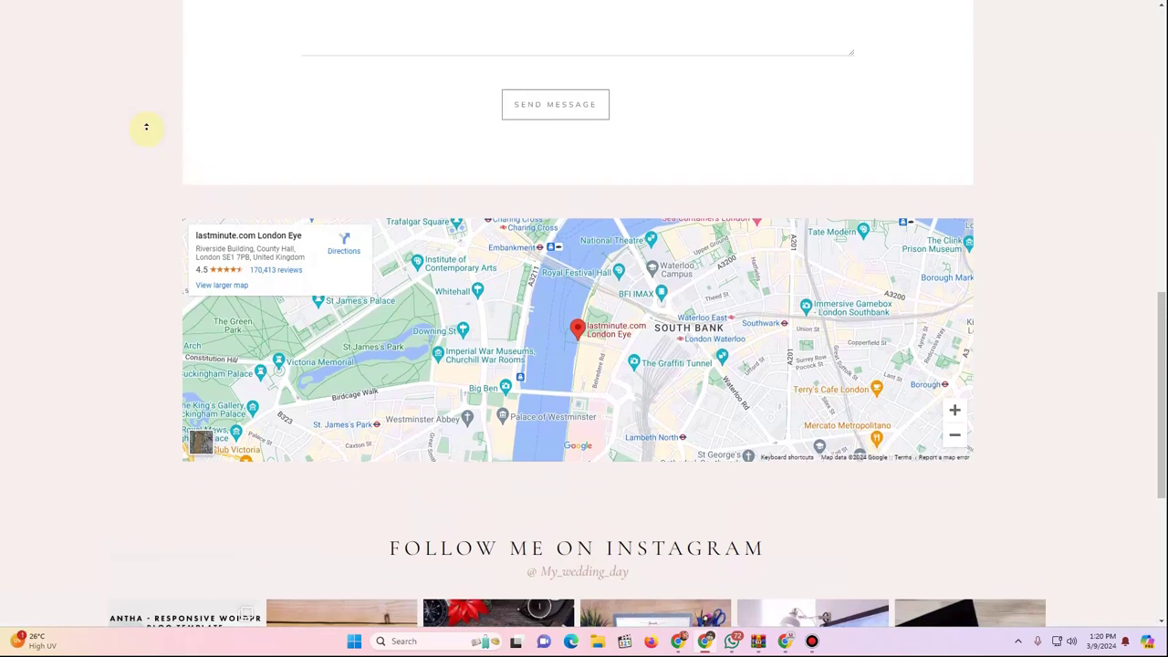
{"action": "scroll", "coordinate": [146, 128], "scroll_direction": "up", "scroll_amount": 3}
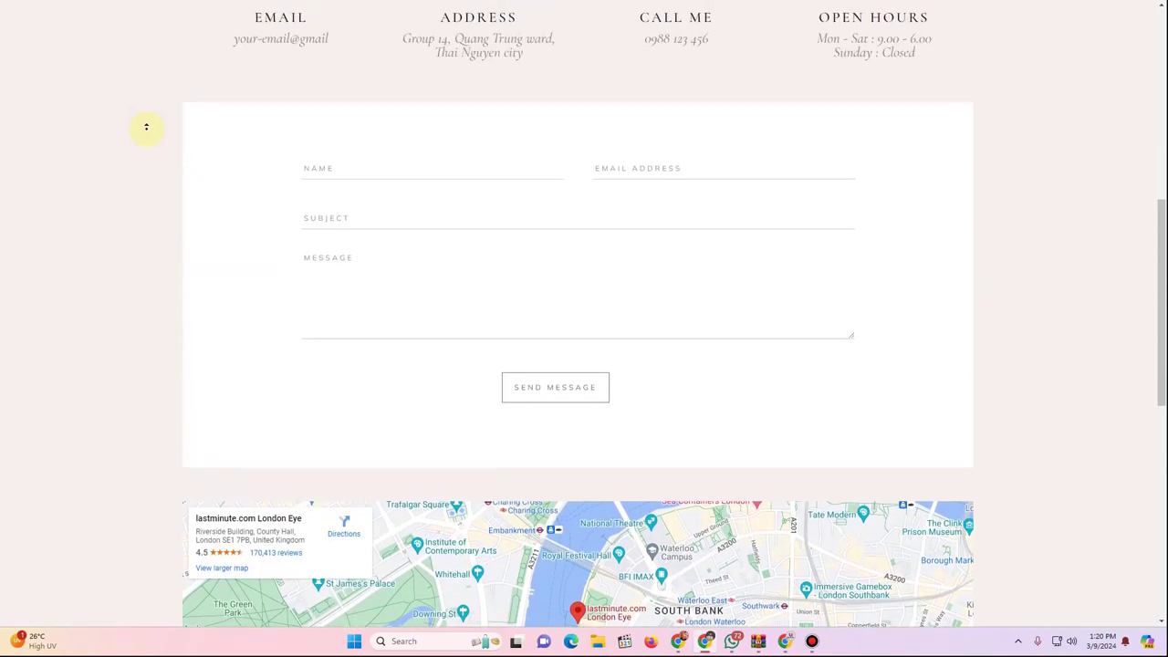
{"action": "scroll", "coordinate": [146, 127], "scroll_direction": "up", "scroll_amount": 5}
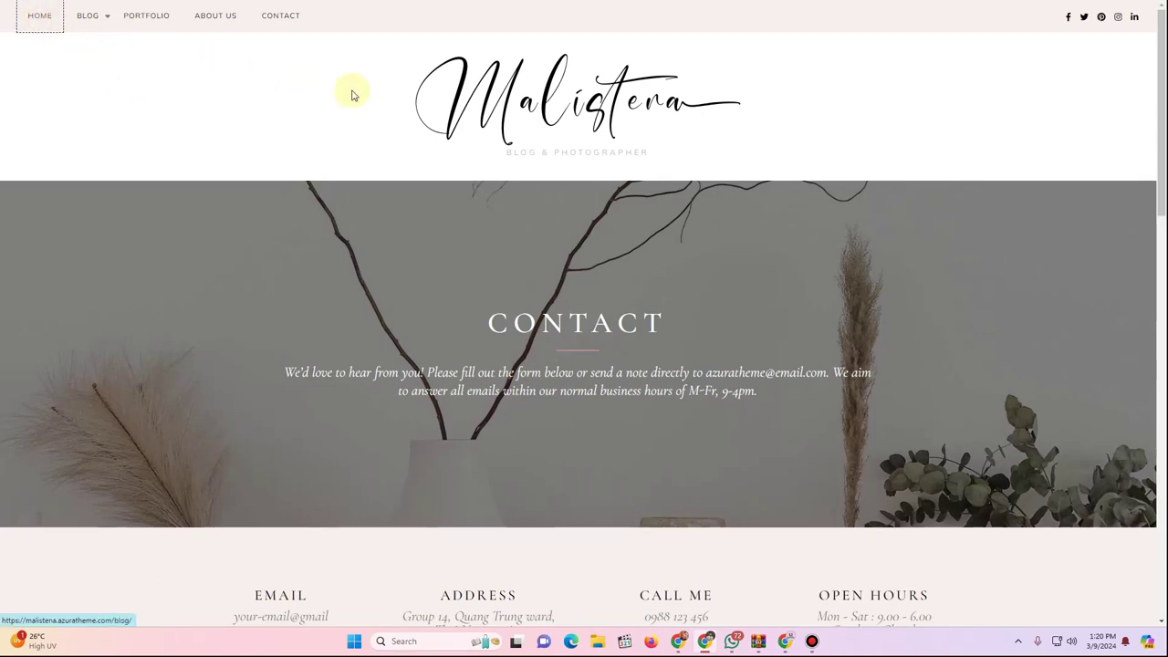
Return to the demo home page to view its photo carousel, then switch to the IONOS website
{"action": "left_click", "coordinate": [379, 99]}
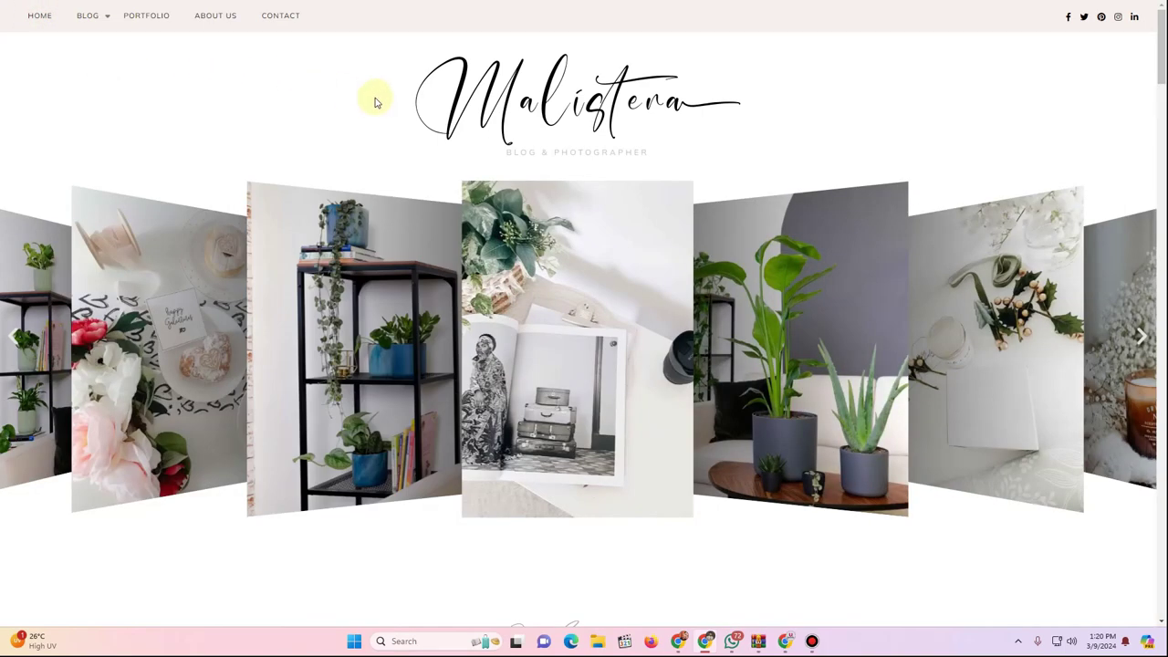
{"action": "scroll", "coordinate": [374, 109], "scroll_direction": "down", "scroll_amount": 1}
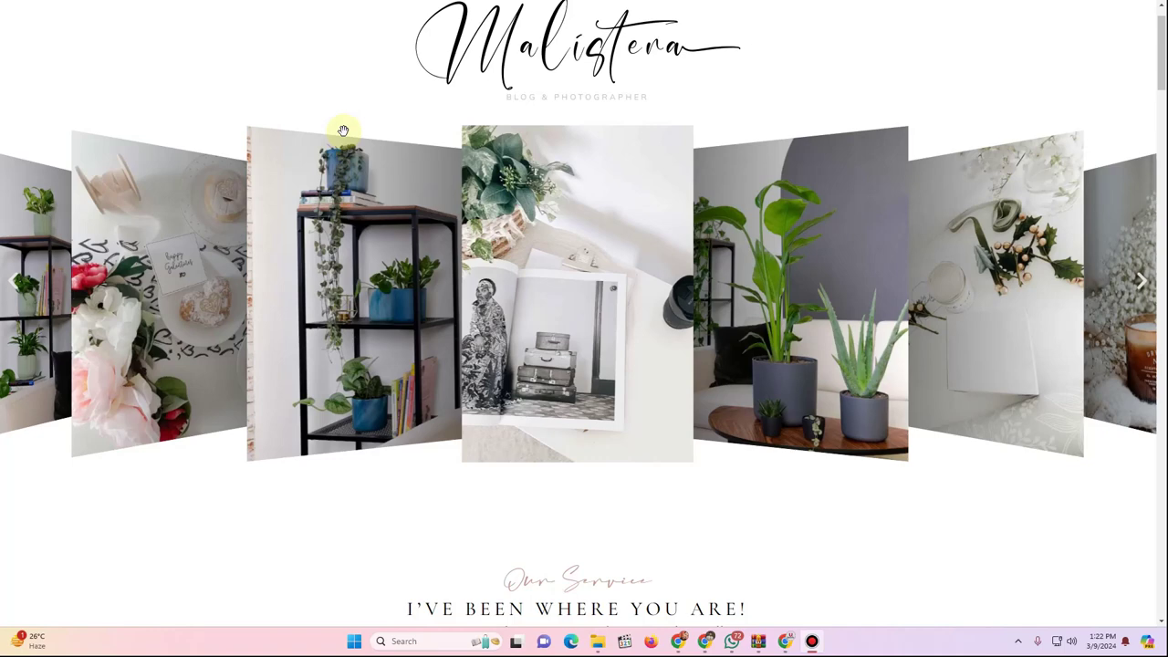
{"action": "scroll", "coordinate": [342, 130], "scroll_direction": "up", "scroll_amount": 1}
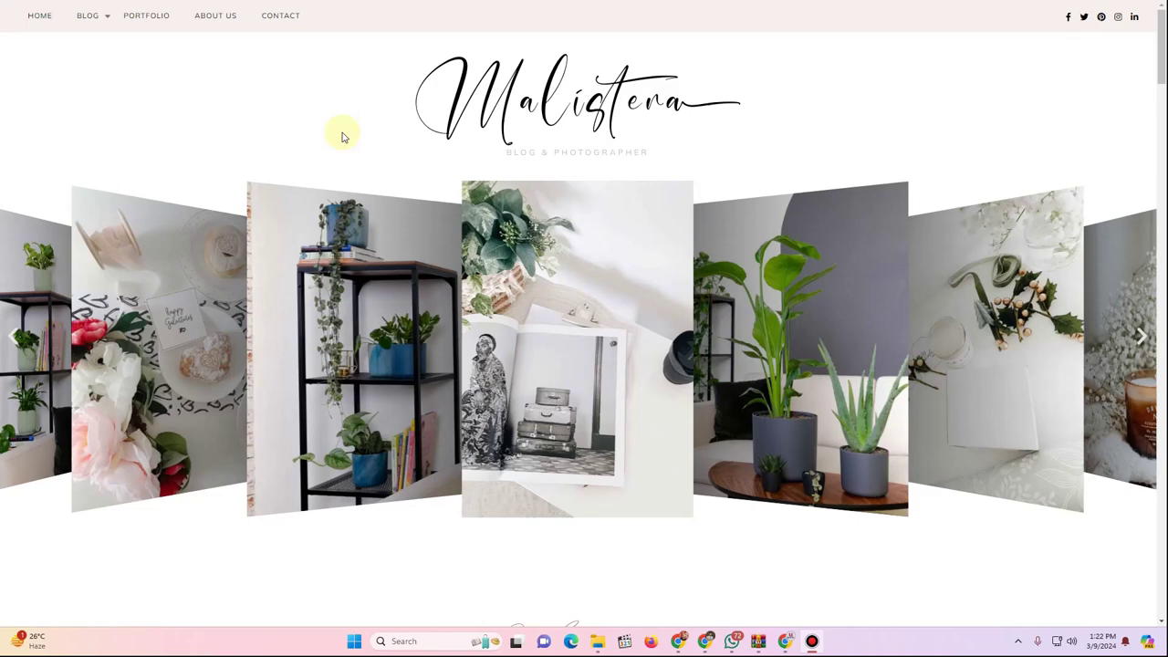
{"action": "left_click", "coordinate": [537, 80]}
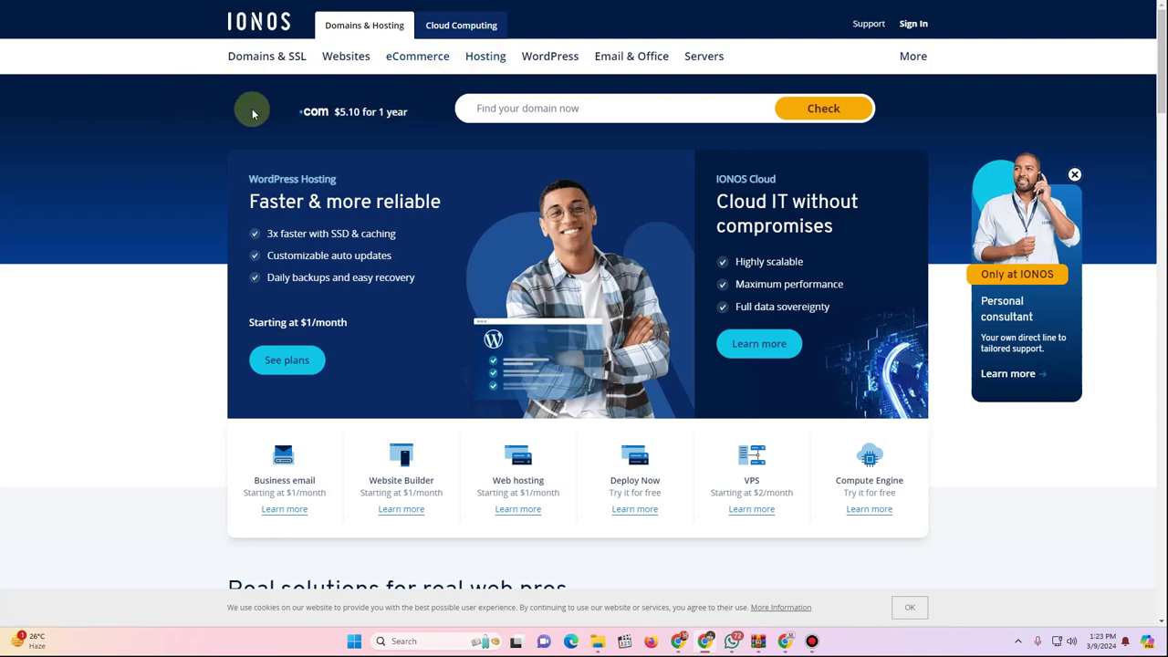
Go to Hosting > Web Hosting and highlight its $1 starting price
{"action": "left_click", "coordinate": [484, 63]}
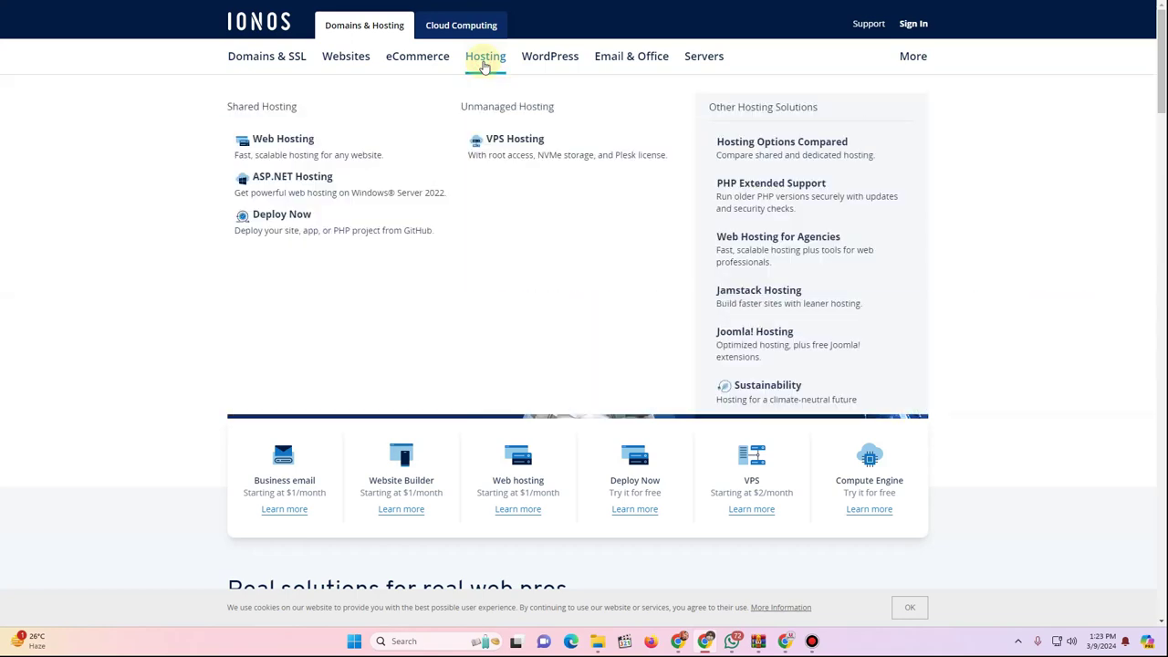
{"action": "left_click", "coordinate": [282, 143]}
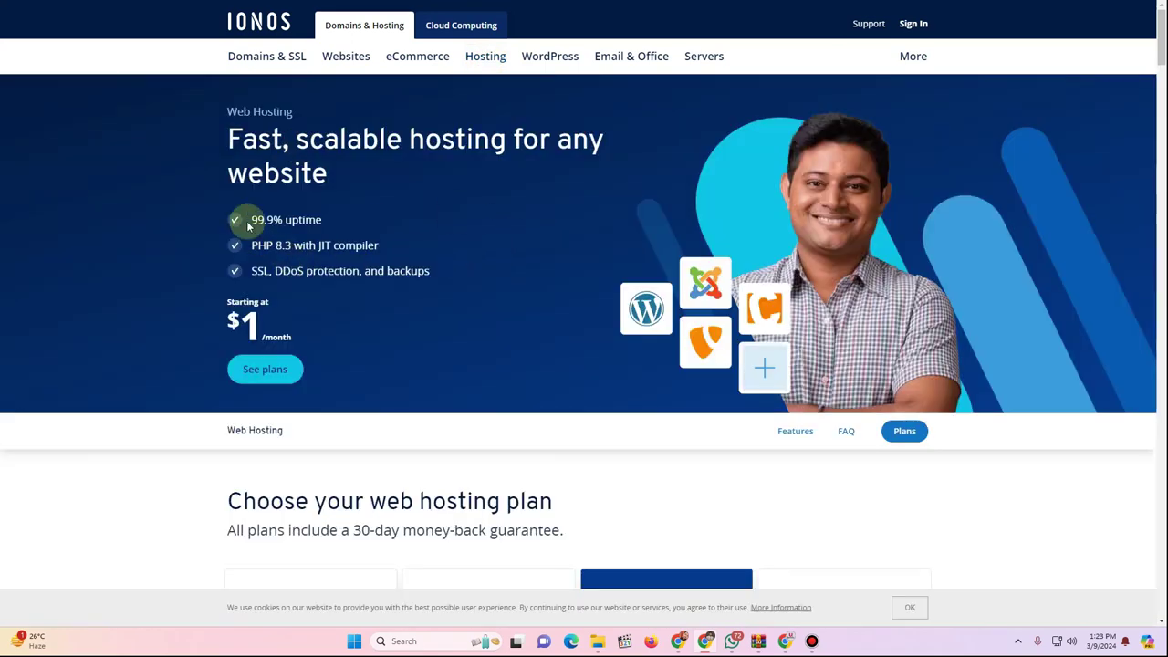
{"action": "left_click_drag", "start_coordinate": [216, 318], "coordinate": [382, 340]}
{"action": "left_click", "coordinate": [382, 340]}
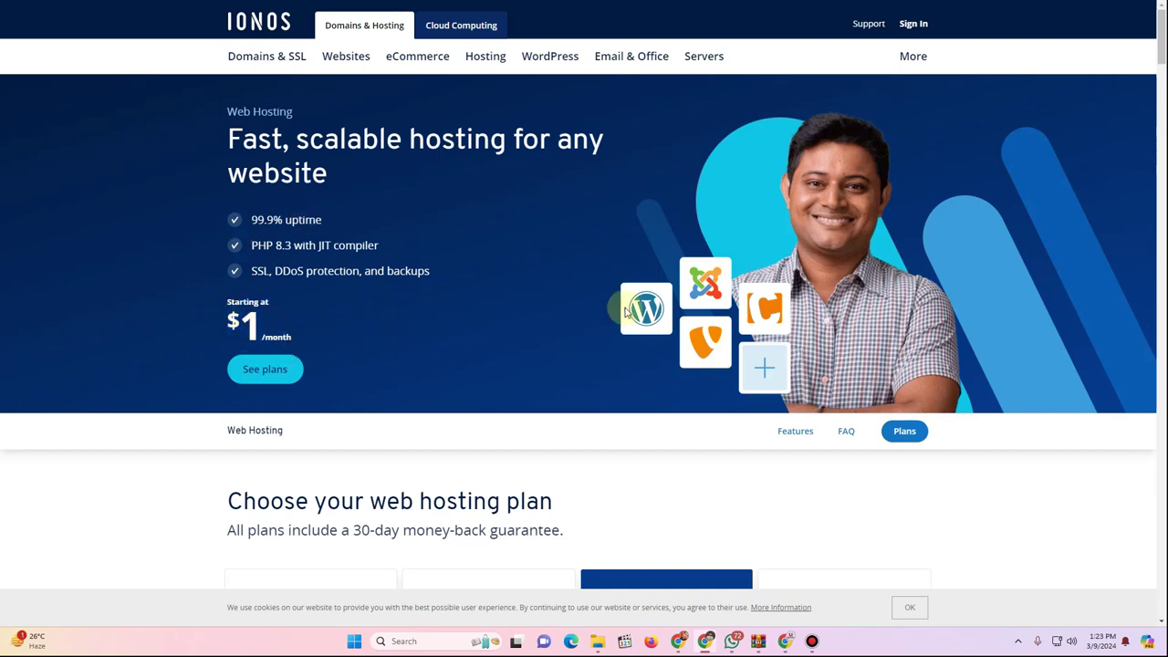
Scroll to the Essential, Starter, Plus and Ultimate plan cards and accept the cookie notice
{"action": "scroll", "coordinate": [626, 313], "scroll_direction": "down", "scroll_amount": 5}
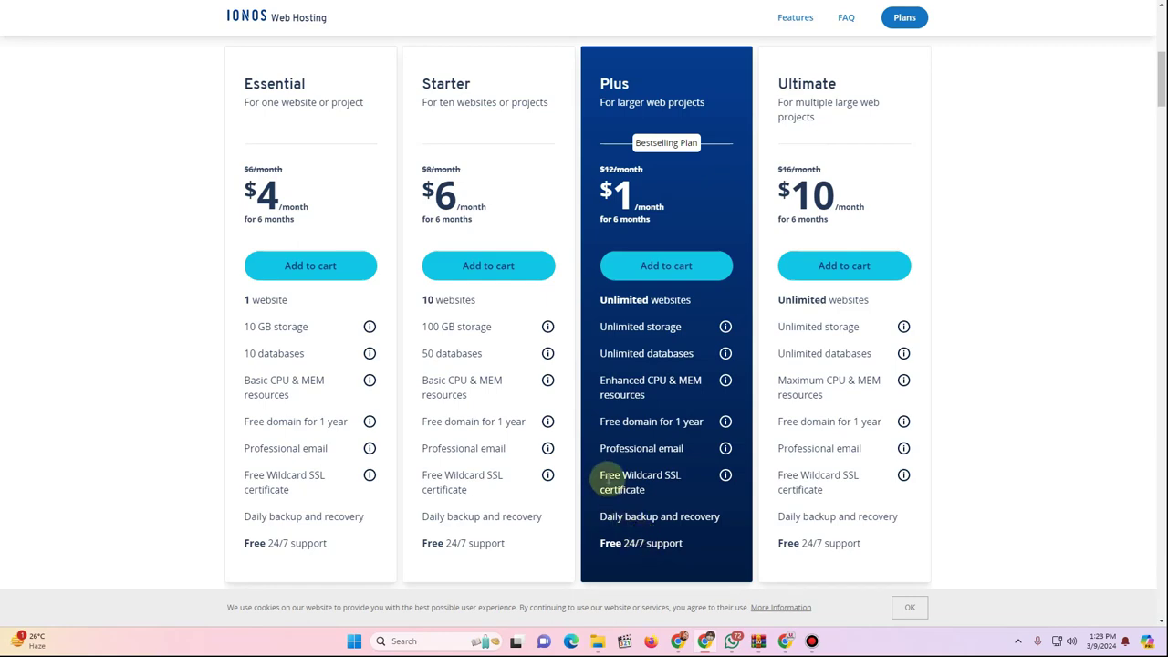
{"action": "scroll", "coordinate": [607, 476], "scroll_direction": "up", "scroll_amount": 2}
{"action": "scroll", "coordinate": [608, 483], "scroll_direction": "up", "scroll_amount": 3}
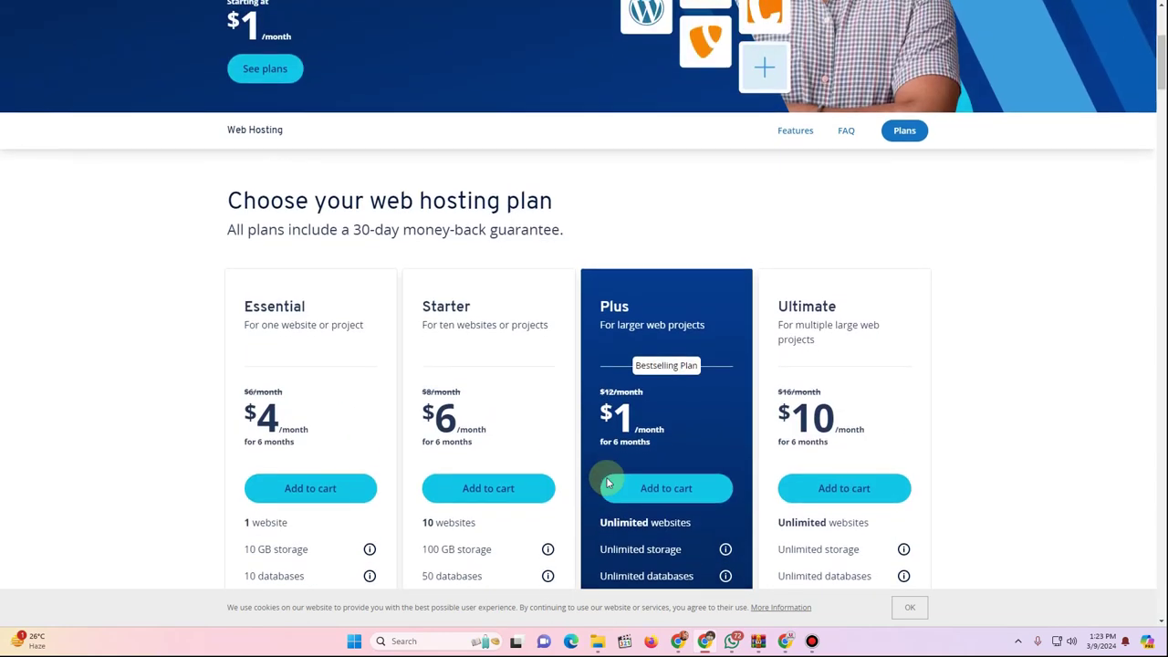
{"action": "scroll", "coordinate": [607, 484], "scroll_direction": "down", "scroll_amount": 2}
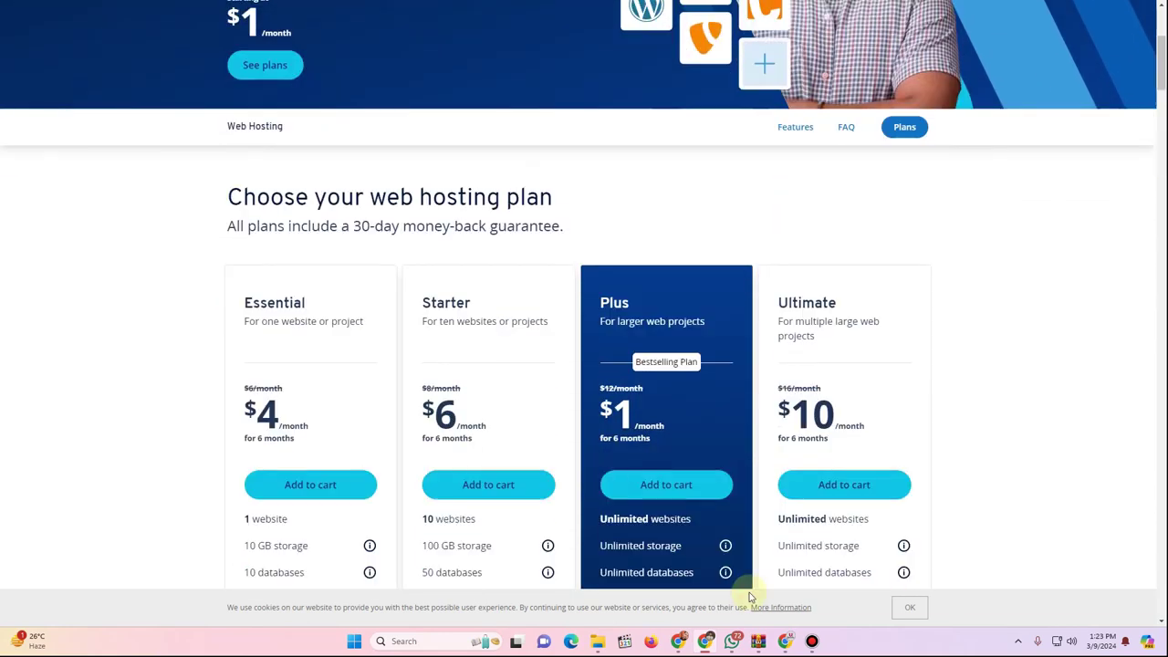
{"action": "left_click", "coordinate": [907, 607]}
Check availability of the domain 'Creativegraphicspk', finding creativegraphicspk.com taken
{"action": "scroll", "coordinate": [640, 254], "scroll_direction": "down", "scroll_amount": 2}
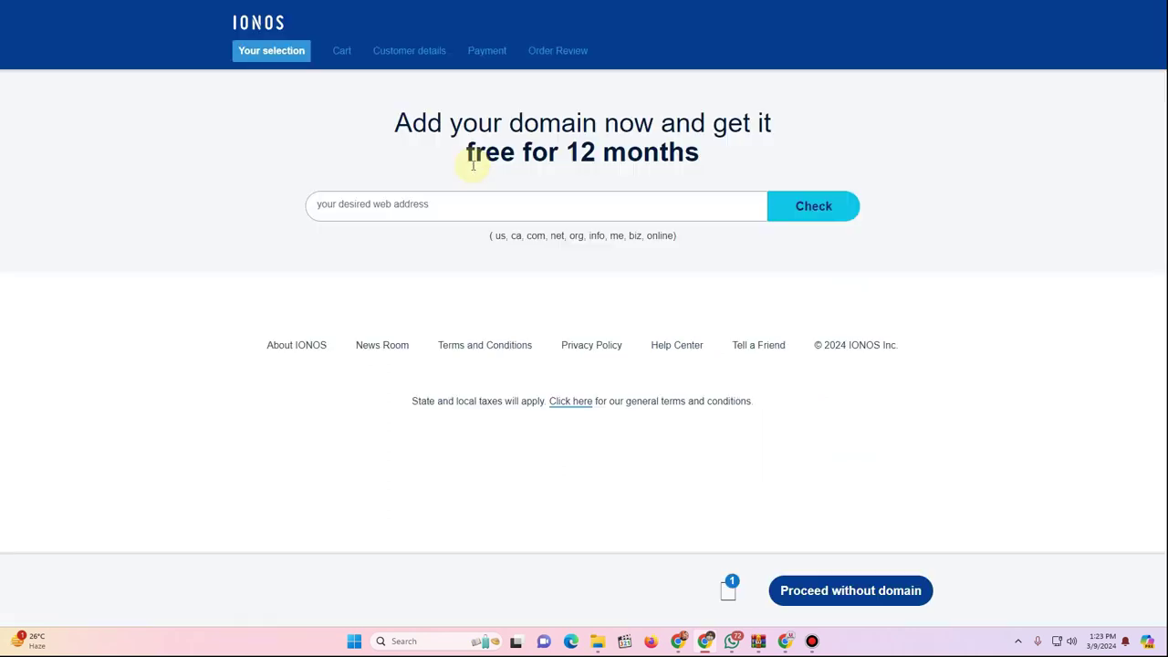
{"action": "left_click", "coordinate": [323, 208]}
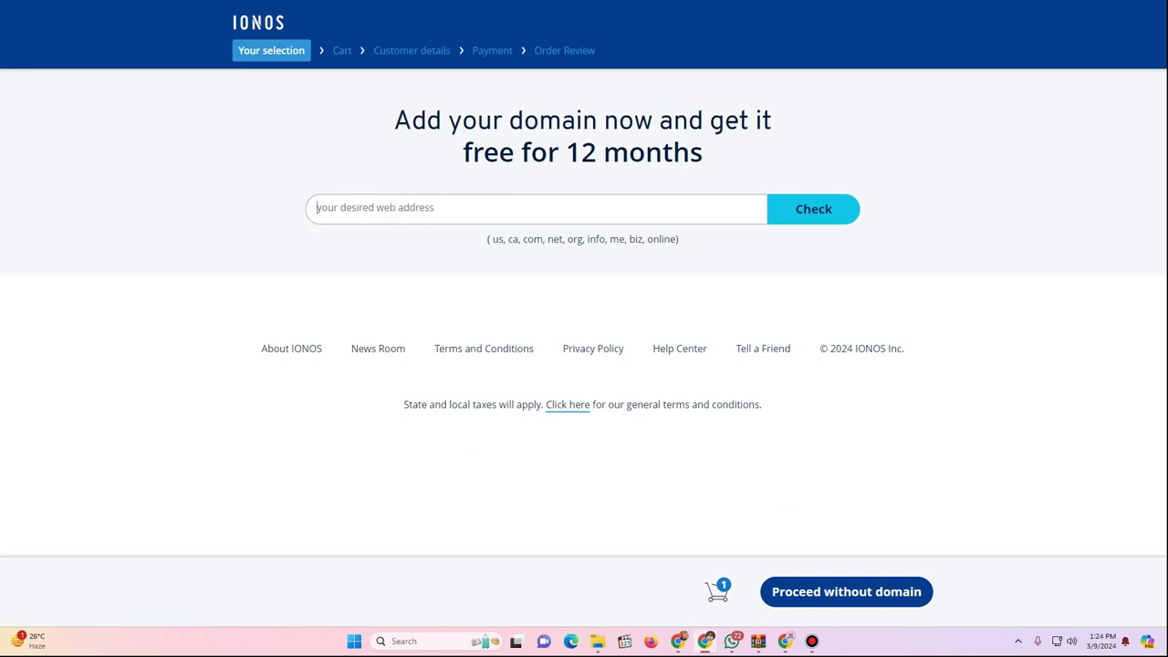
{"action": "type", "text": "Creativegraphic"}
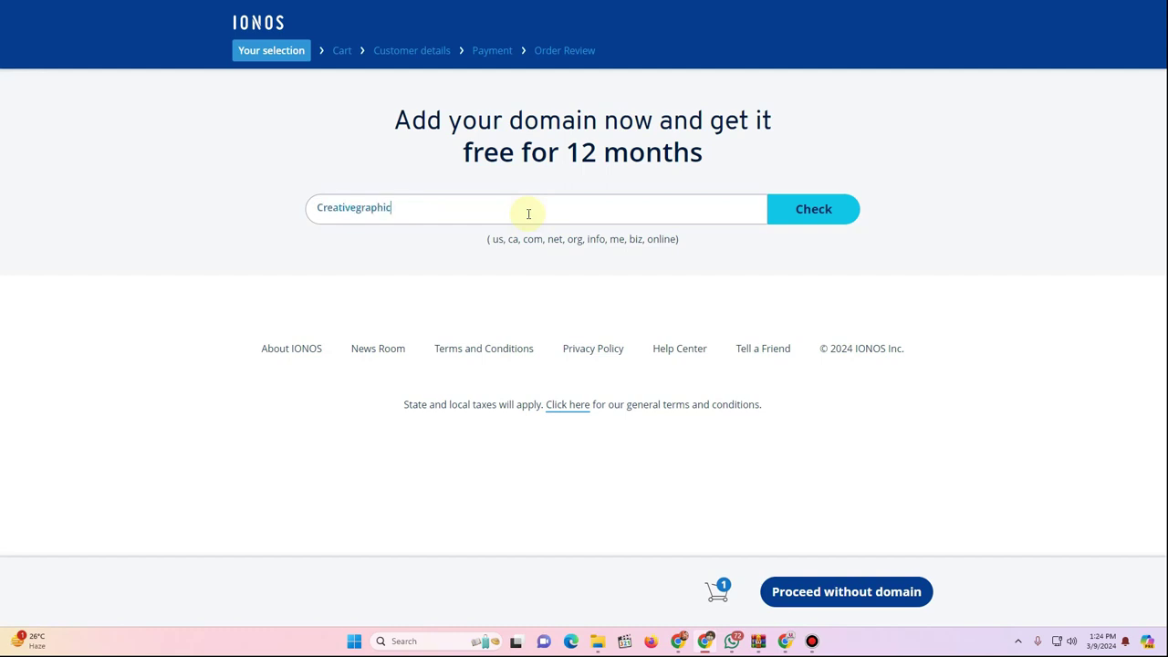
{"action": "type", "text": "spk"}
{"action": "left_click", "coordinate": [825, 211]}
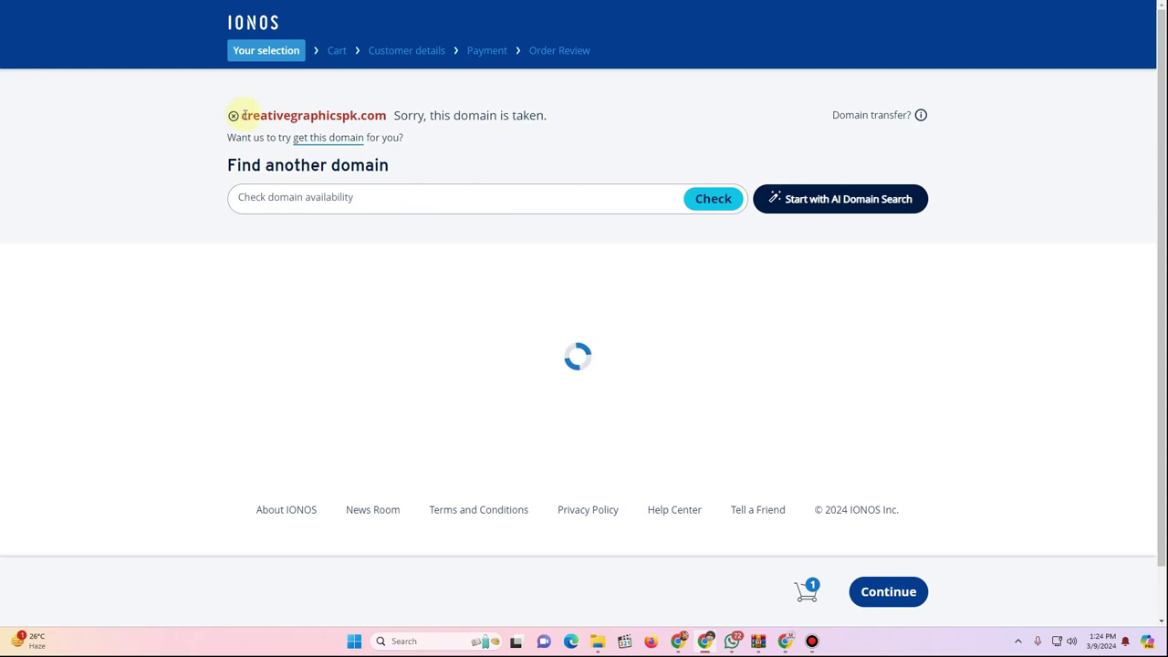
Highlight the taken .com name and the .org one-year-free offer in the domain results
{"action": "left_click_drag", "start_coordinate": [244, 115], "coordinate": [381, 116]}
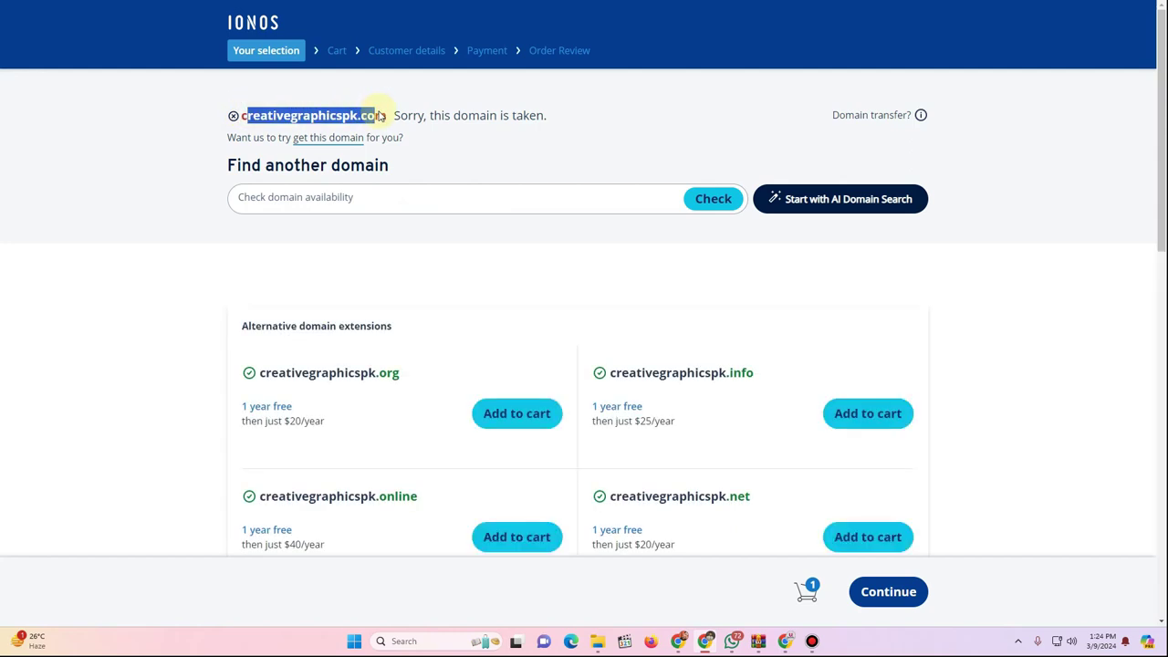
{"action": "scroll", "coordinate": [388, 351], "scroll_direction": "down", "scroll_amount": 2}
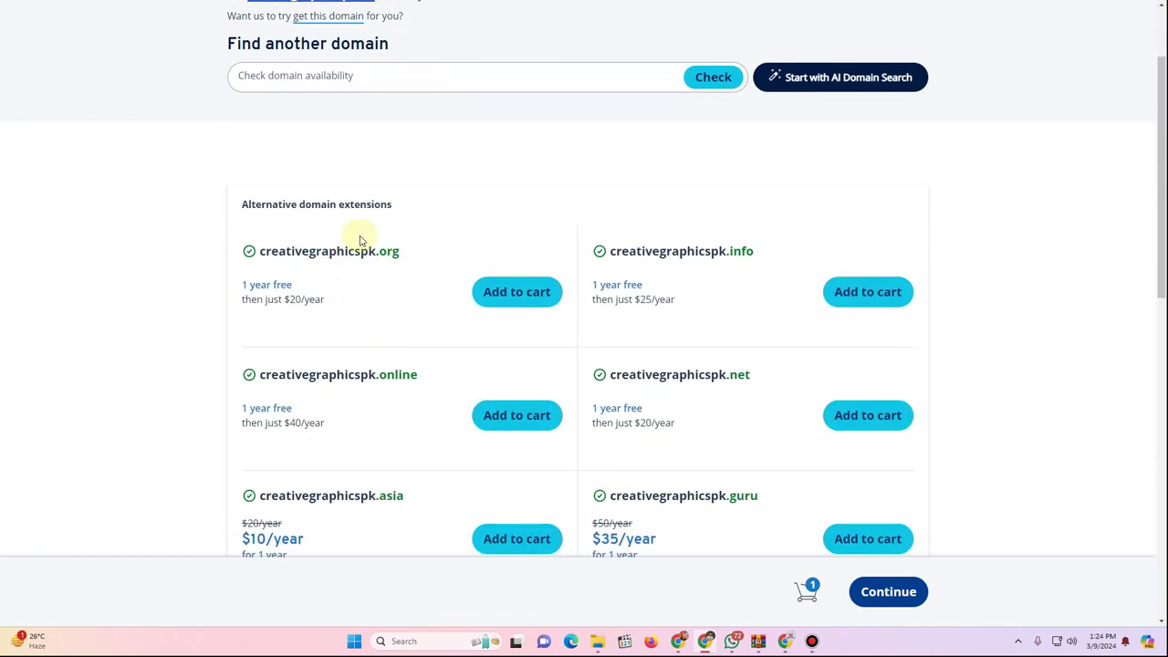
{"action": "scroll", "coordinate": [361, 240], "scroll_direction": "down", "scroll_amount": 2}
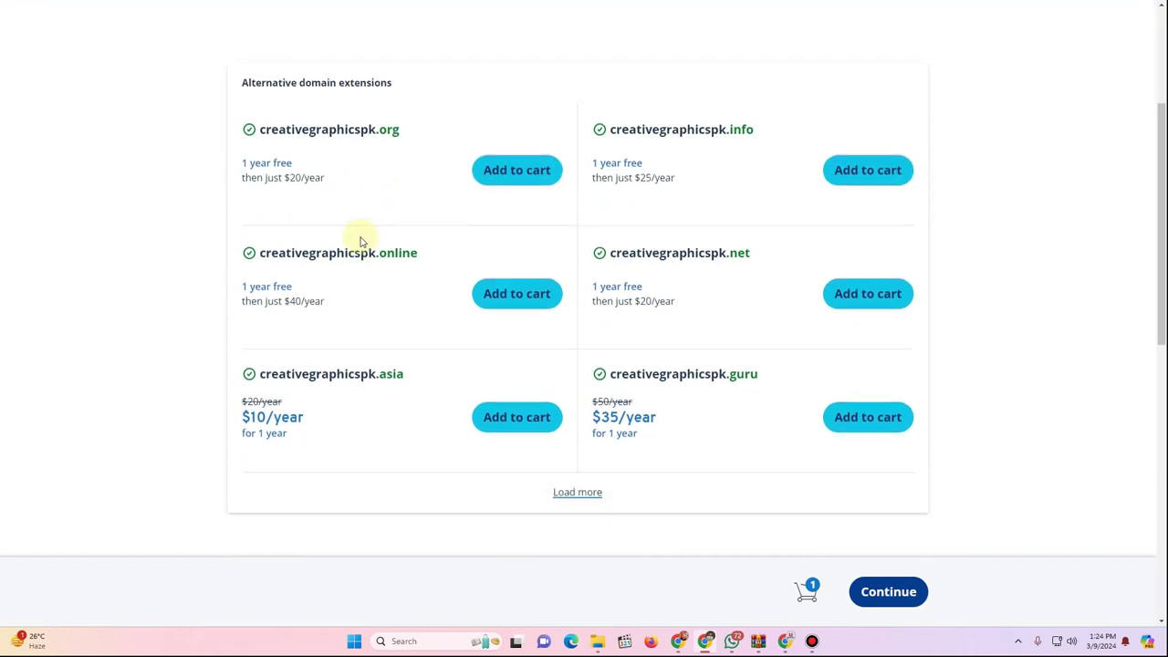
{"action": "left_click_drag", "start_coordinate": [241, 162], "coordinate": [294, 163]}
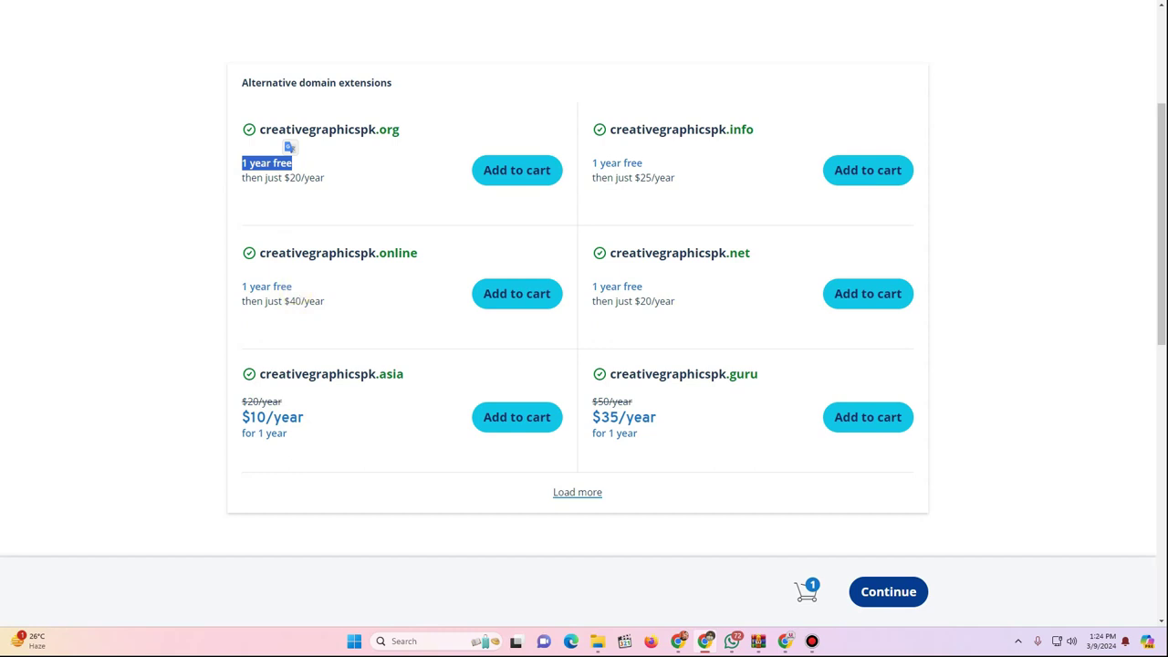
{"action": "scroll", "coordinate": [360, 297], "scroll_direction": "up", "scroll_amount": 2}
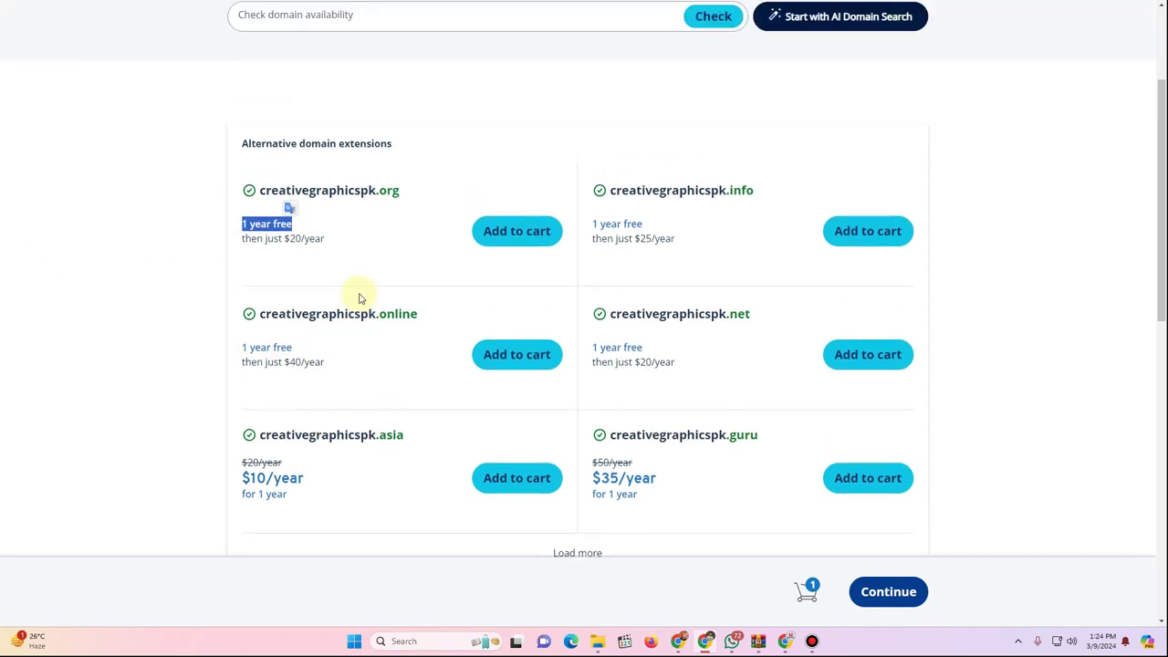
{"action": "scroll", "coordinate": [360, 297], "scroll_direction": "up", "scroll_amount": 1}
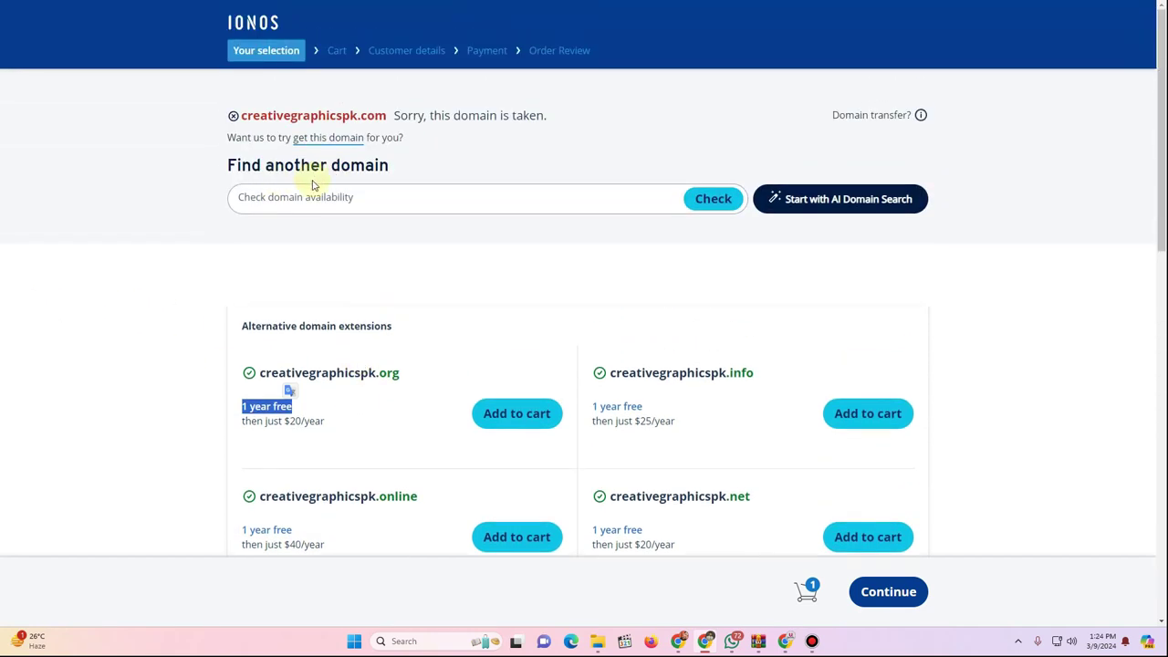
{"action": "left_click", "coordinate": [443, 377]}
Add creativegraphicspk.org at $1/year to the cart and open the cart summary
{"action": "left_click", "coordinate": [521, 412]}
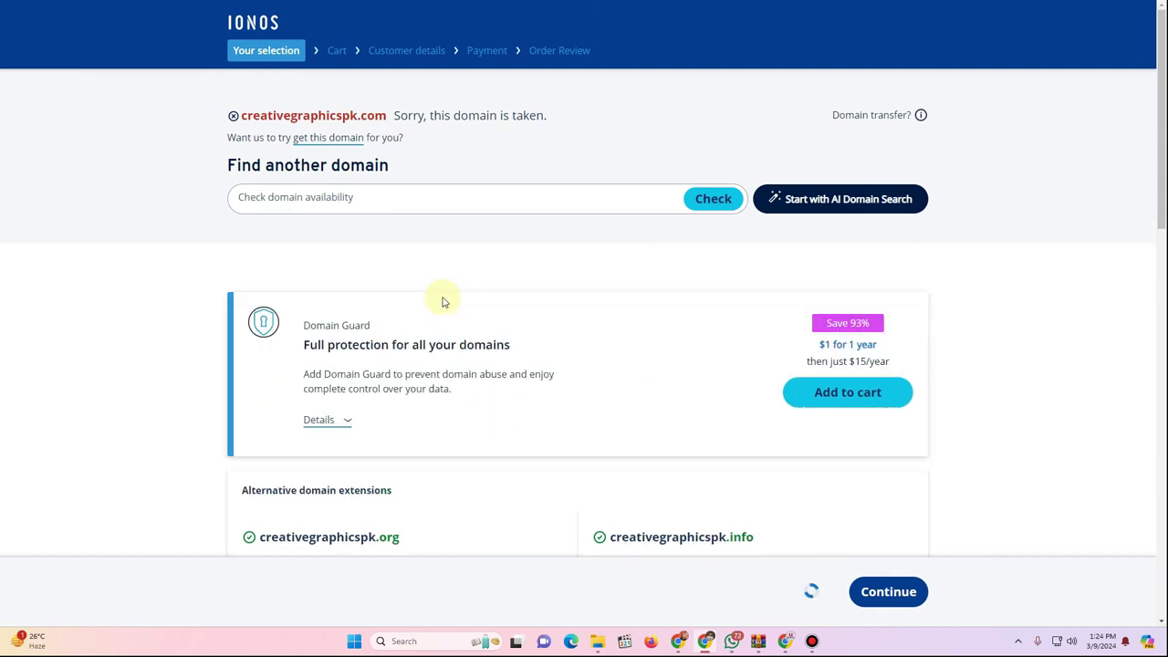
{"action": "scroll", "coordinate": [444, 302], "scroll_direction": "down", "scroll_amount": 2}
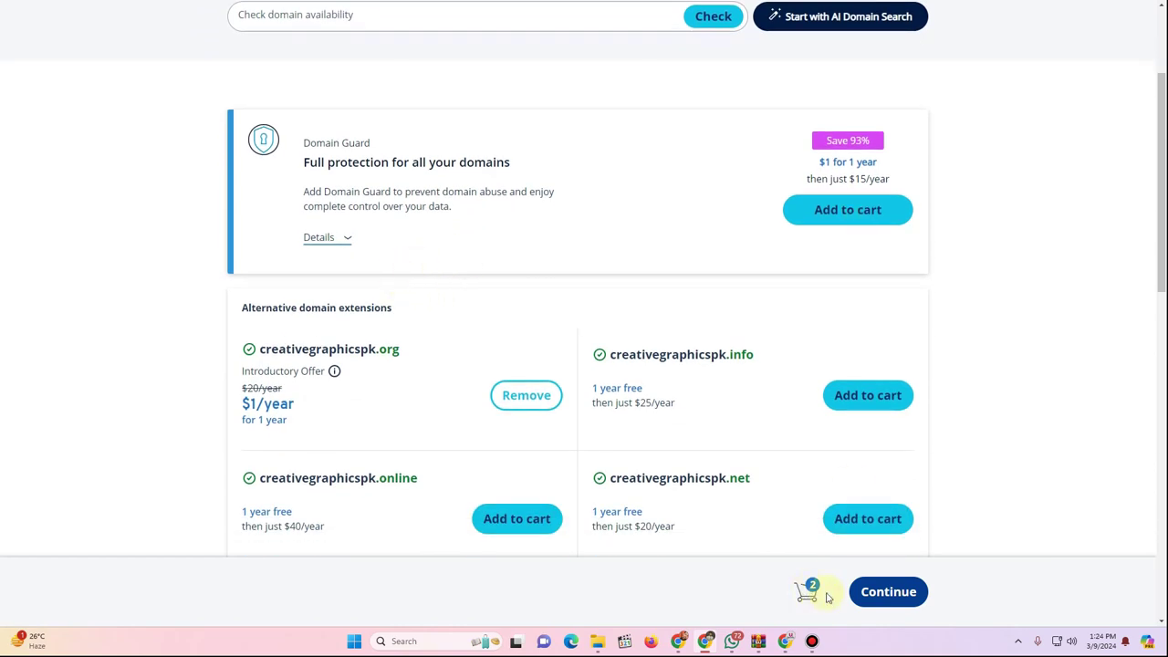
{"action": "left_click", "coordinate": [815, 593]}
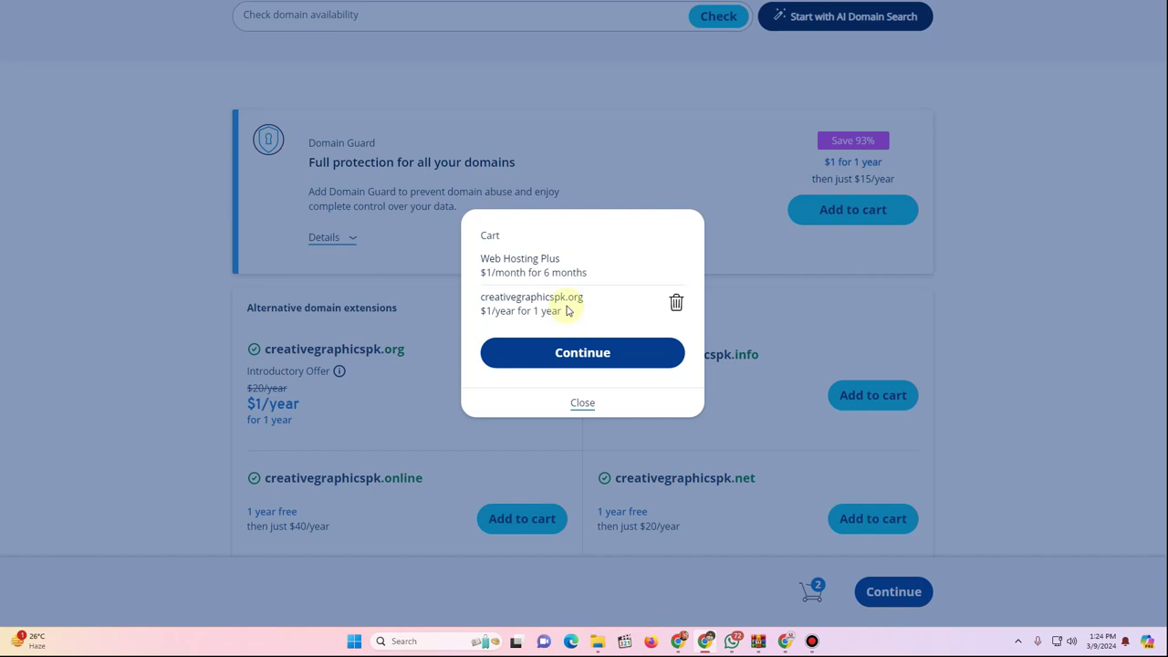
Continue from the cart to the add-ons page listing CDN, HiDrive Basic and Site Scan & Repair
{"action": "left_click", "coordinate": [591, 363]}
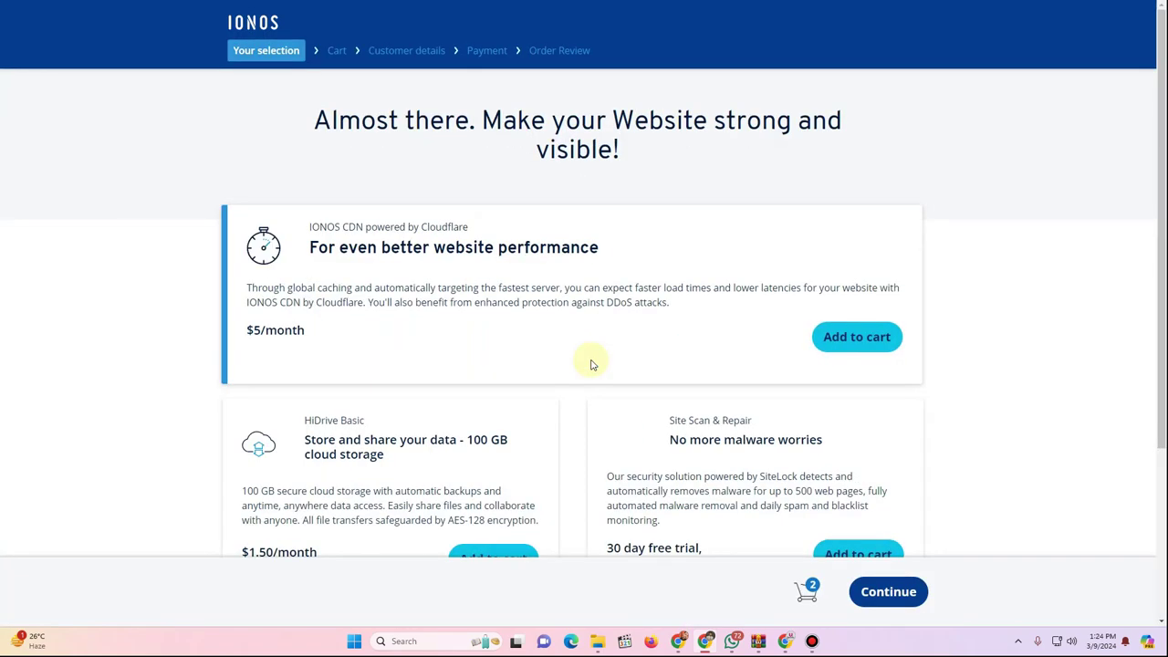
{"action": "scroll", "coordinate": [511, 363], "scroll_direction": "down", "scroll_amount": 3}
{"action": "scroll", "coordinate": [493, 363], "scroll_direction": "up", "scroll_amount": 3}
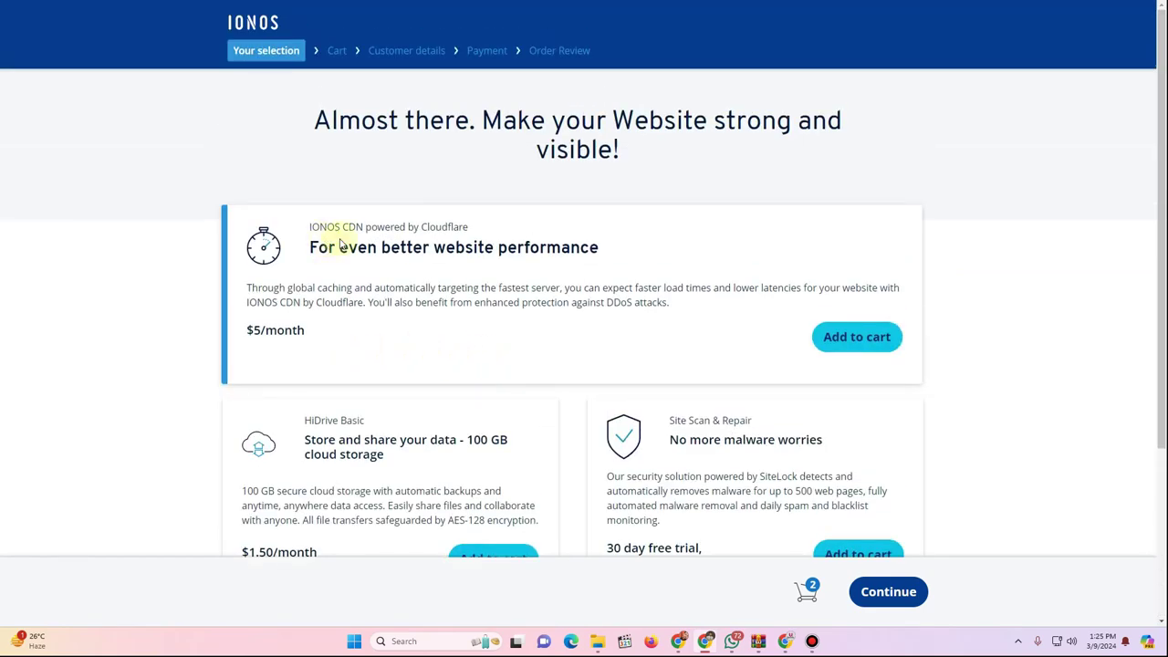
{"action": "scroll", "coordinate": [392, 383], "scroll_direction": "down", "scroll_amount": 3}
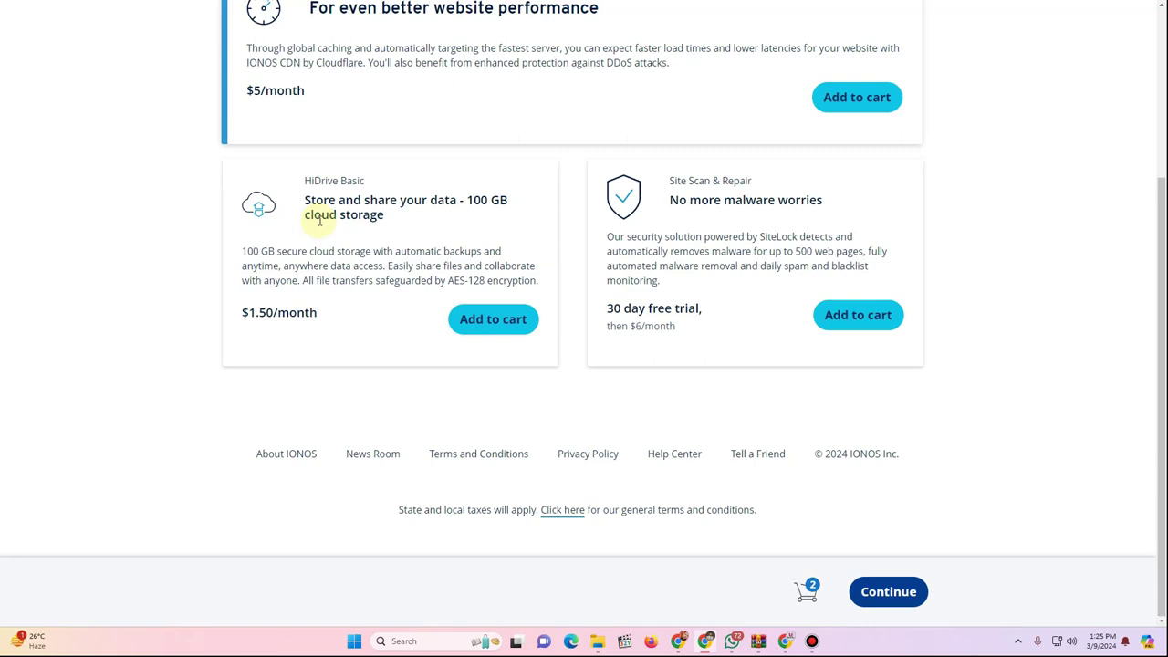
{"action": "left_click", "coordinate": [890, 594]}
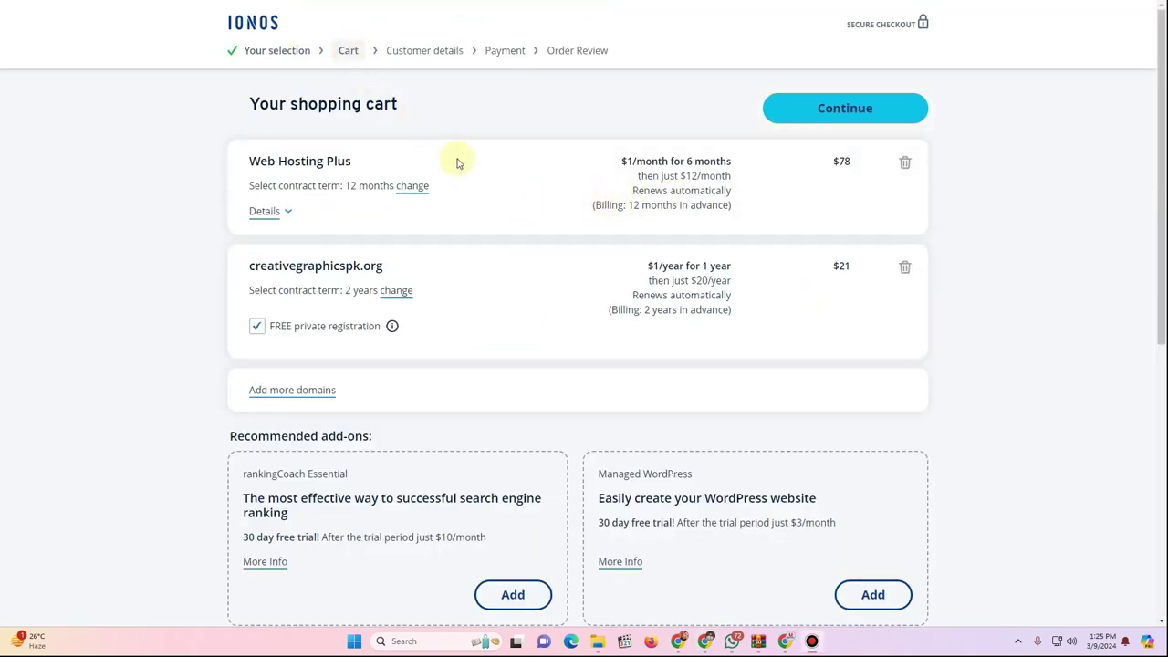
{"action": "scroll", "coordinate": [546, 243], "scroll_direction": "down", "scroll_amount": 1}
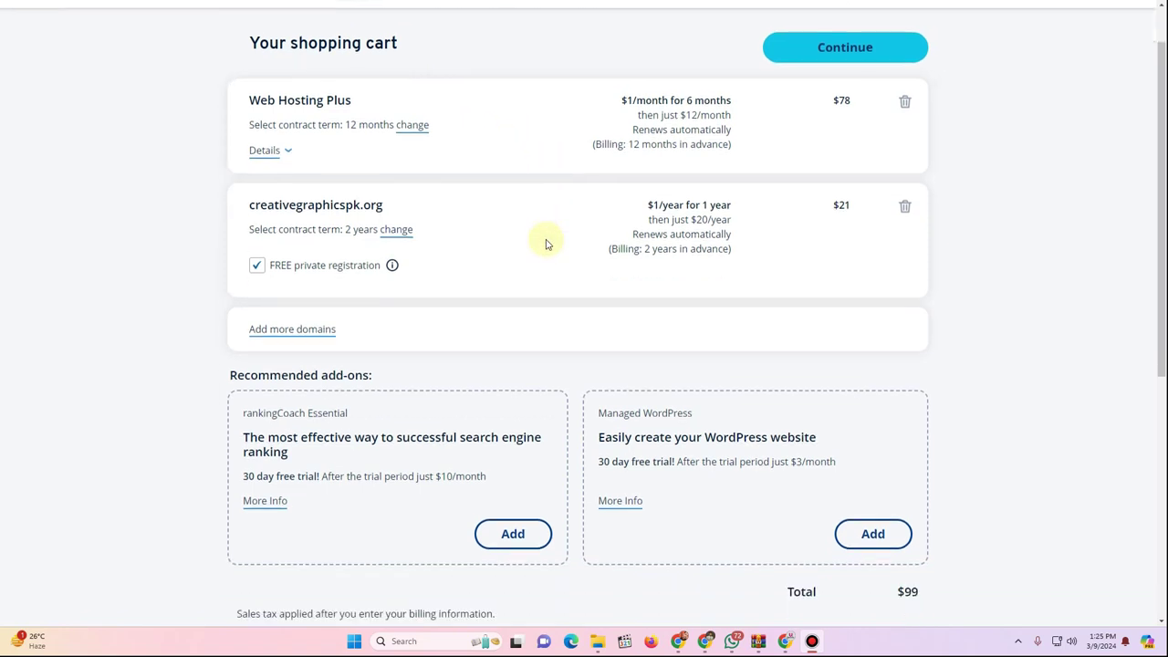
{"action": "left_click_drag", "start_coordinate": [277, 102], "coordinate": [353, 107]}
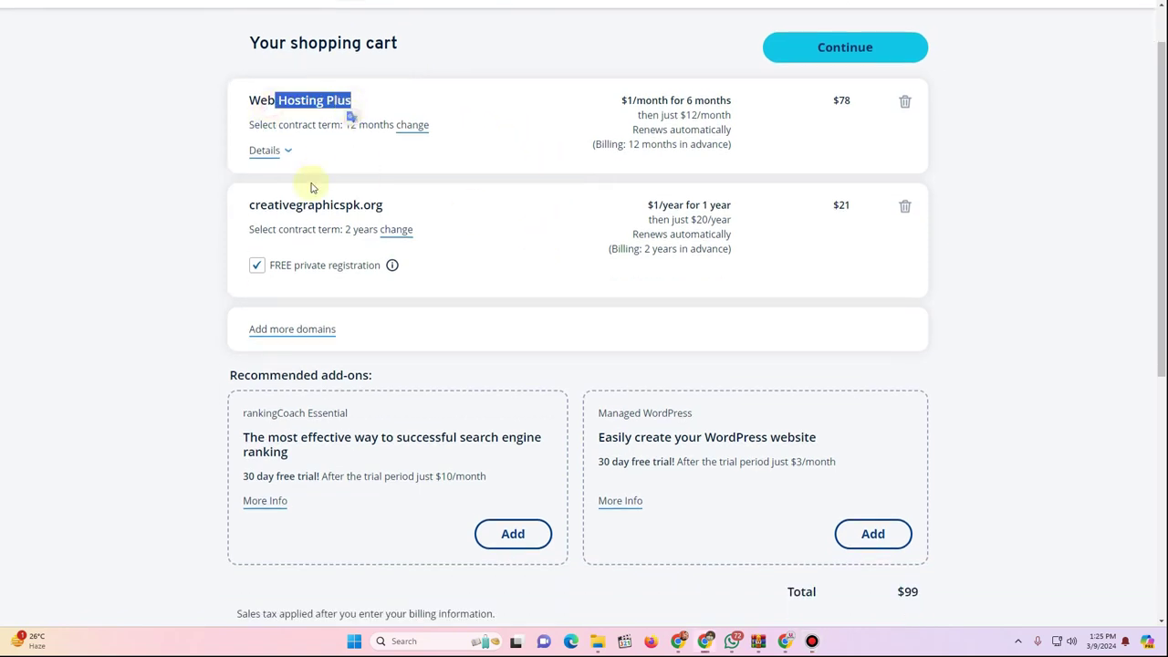
{"action": "left_click_drag", "start_coordinate": [260, 205], "coordinate": [372, 205]}
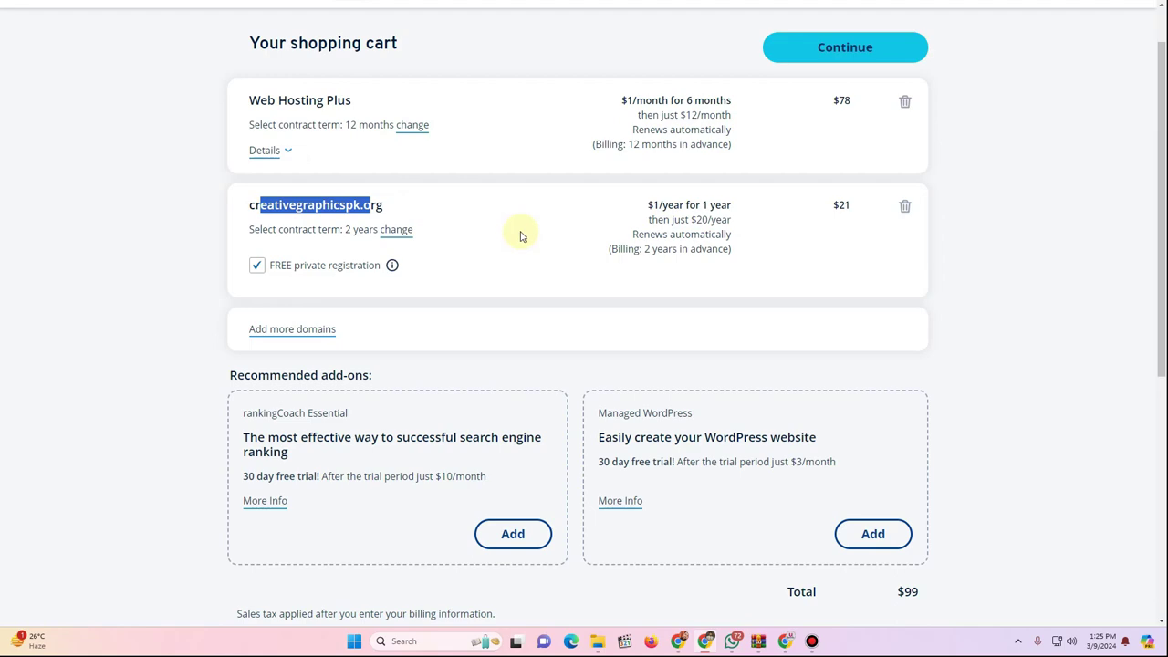
{"action": "scroll", "coordinate": [521, 234], "scroll_direction": "down", "scroll_amount": 5}
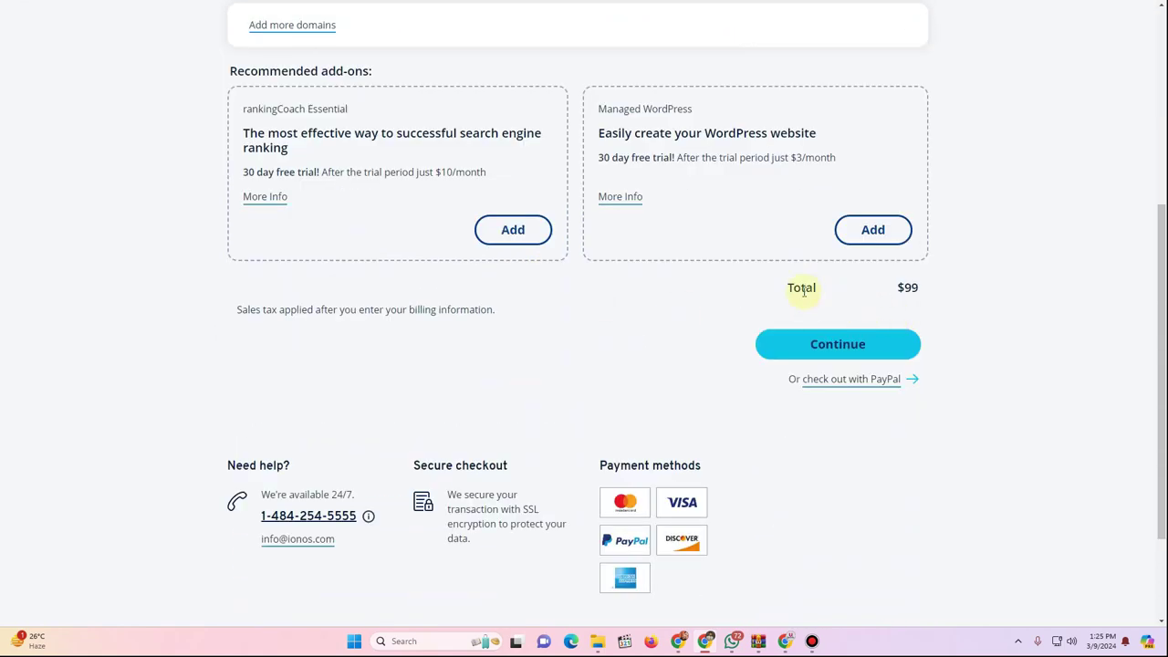
{"action": "scroll", "coordinate": [554, 299], "scroll_direction": "up", "scroll_amount": 5}
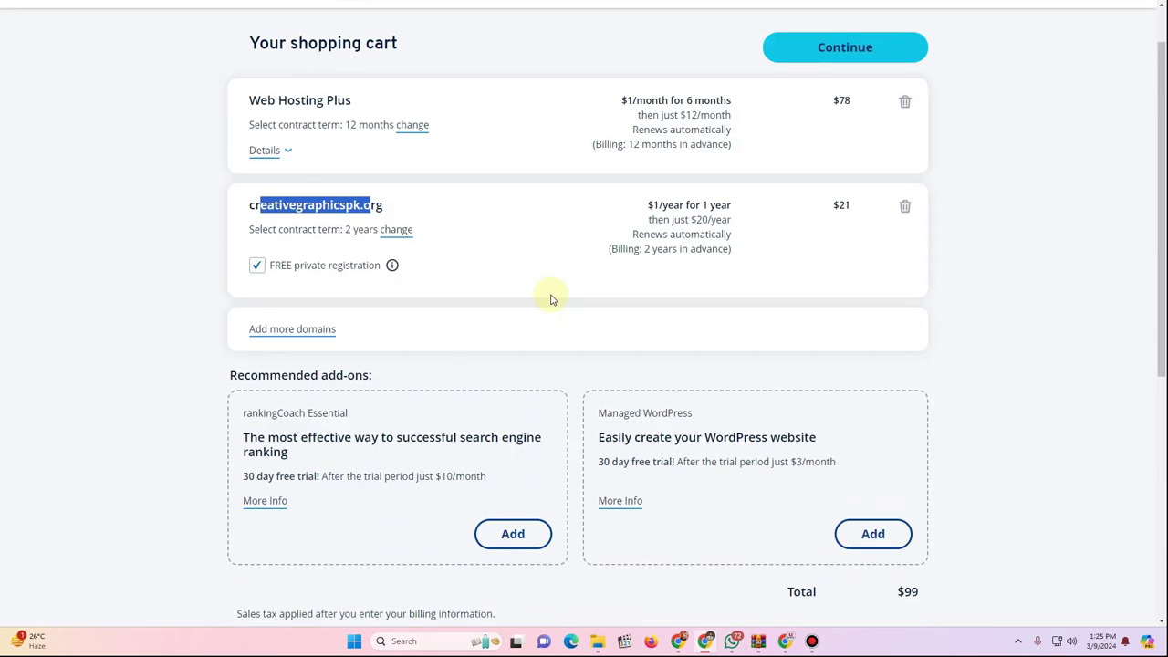
{"action": "left_click", "coordinate": [346, 236]}
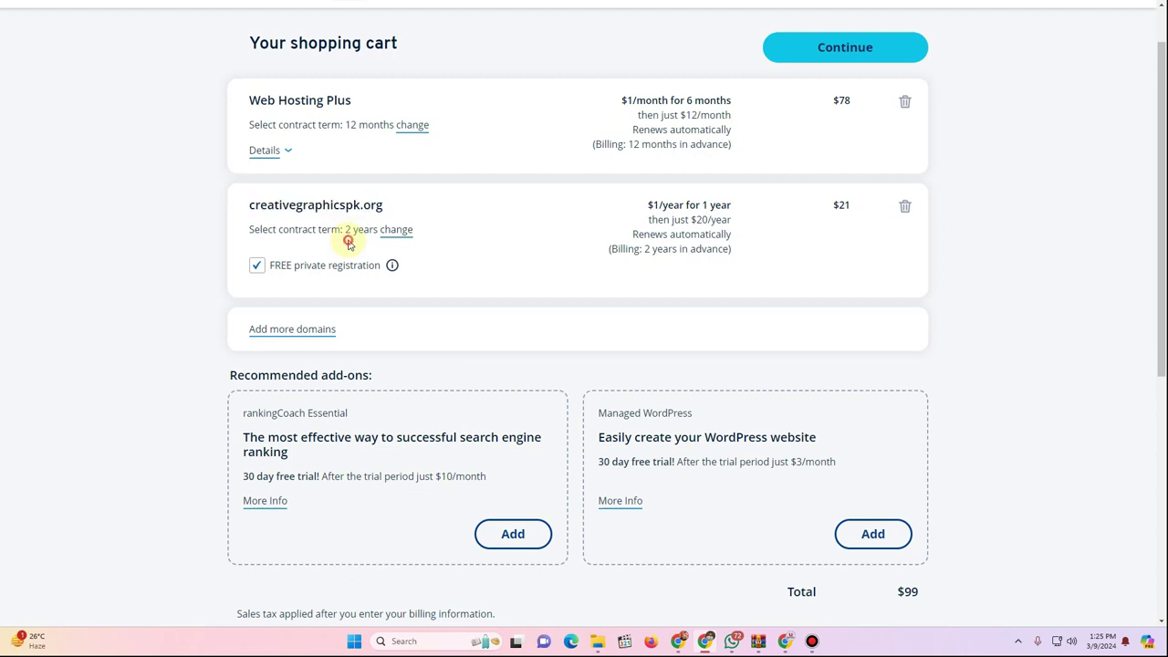
Change the creativegraphicspk.org domain contract term to 1 year
{"action": "left_click", "coordinate": [405, 234]}
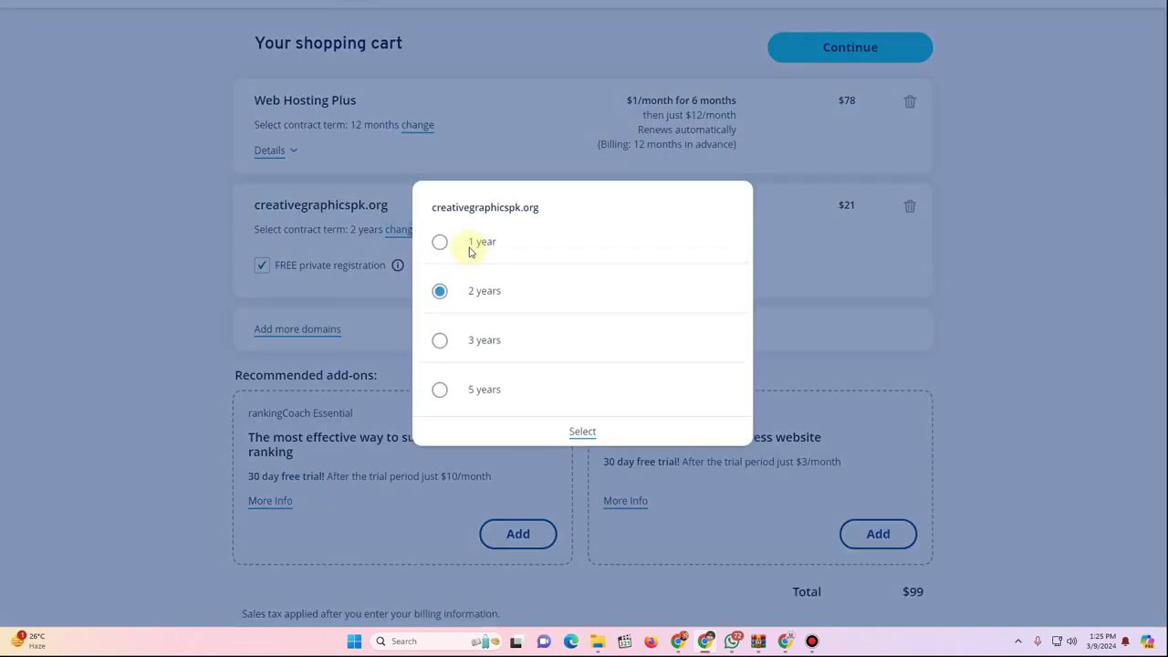
{"action": "left_click", "coordinate": [440, 244]}
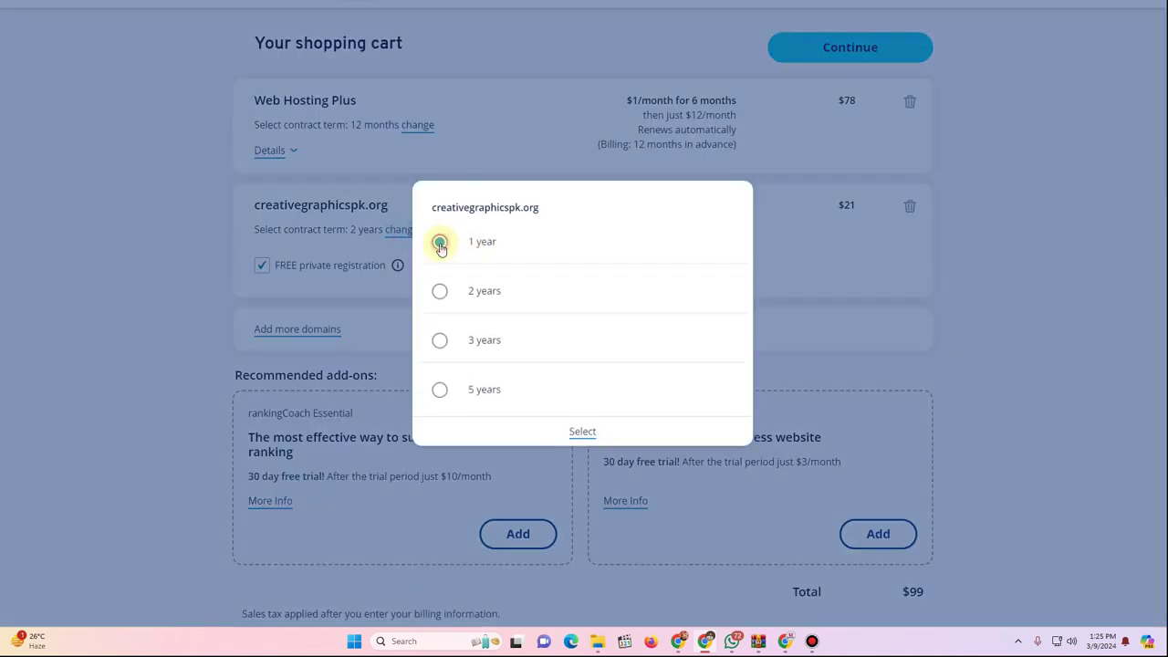
{"action": "left_click", "coordinate": [583, 431]}
Review the Web Hosting Plus details and $78 total, then continue to checkout
{"action": "left_click_drag", "start_coordinate": [284, 122], "coordinate": [351, 125]}
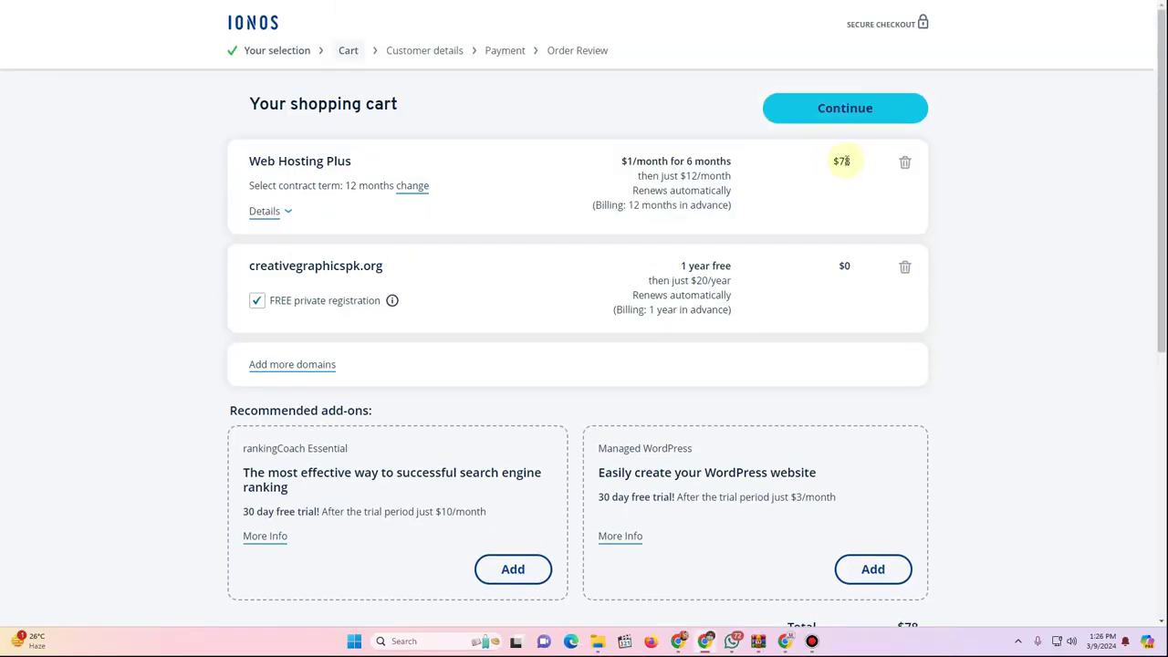
{"action": "left_click", "coordinate": [833, 162]}
{"action": "double_click", "coordinate": [833, 162]}
{"action": "left_click", "coordinate": [285, 211]}
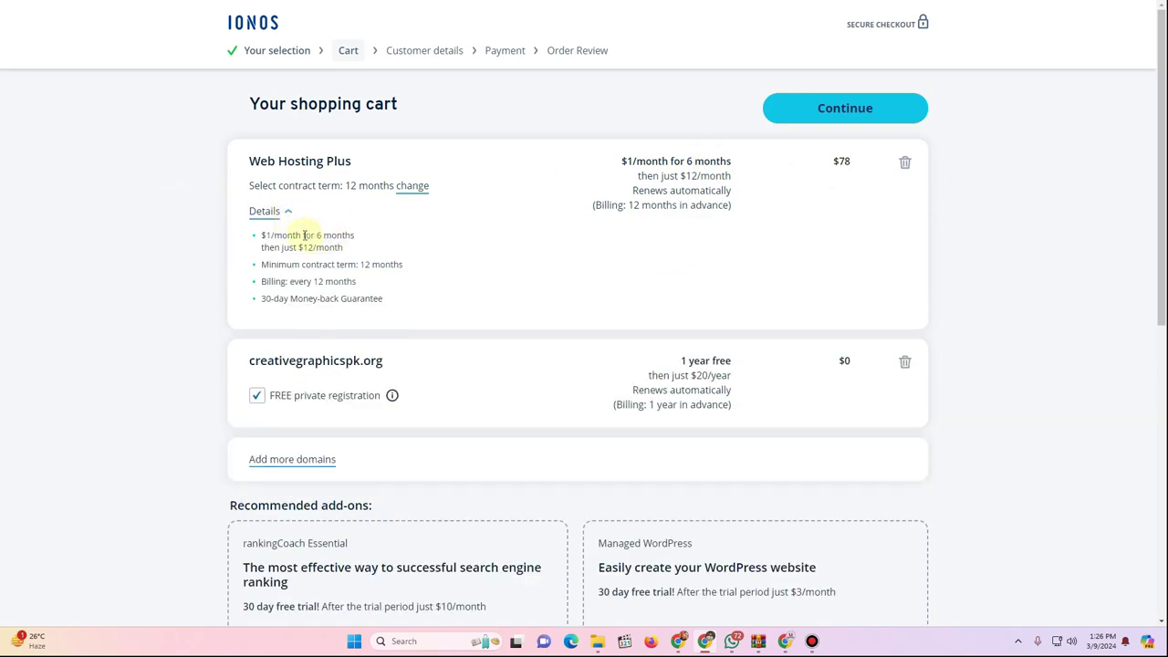
{"action": "scroll", "coordinate": [509, 344], "scroll_direction": "down", "scroll_amount": 5}
{"action": "double_click", "coordinate": [908, 236]}
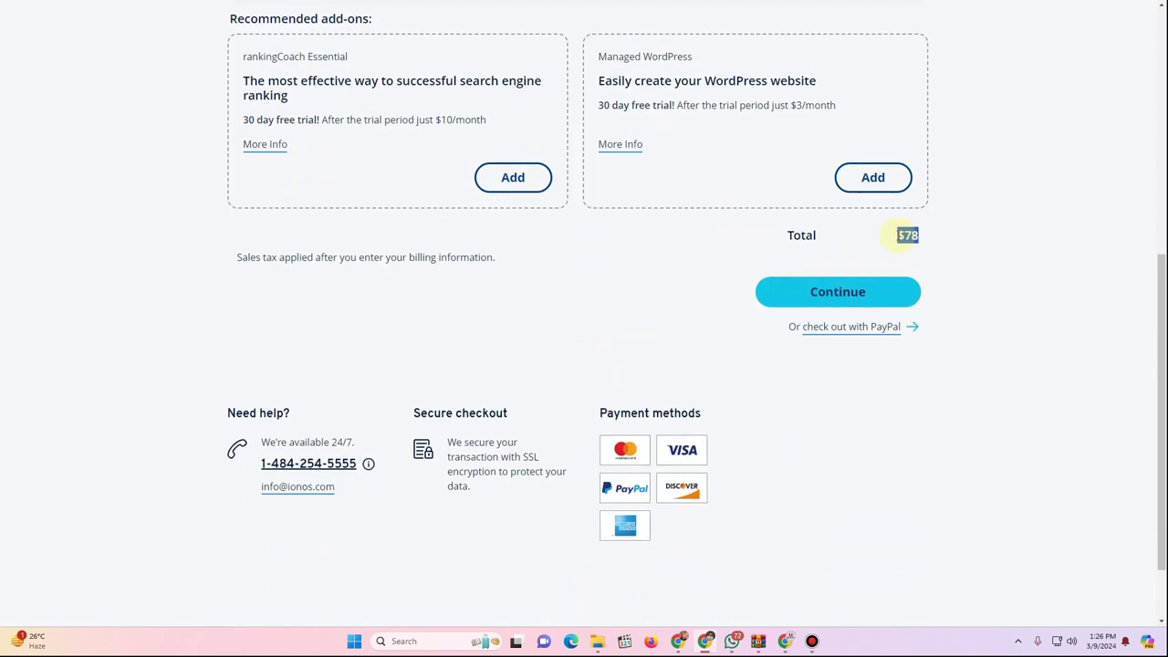
{"action": "left_click", "coordinate": [846, 302]}
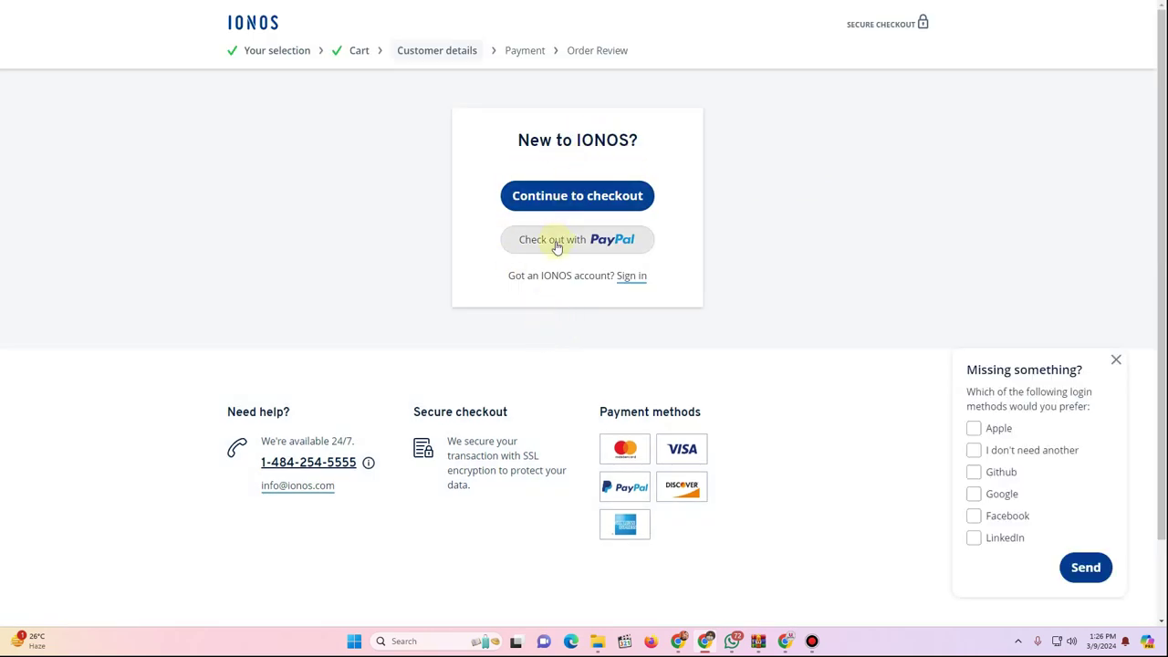
Check out on IONOS as a new customer and review the Create a new account billing form
{"action": "left_click", "coordinate": [577, 197]}
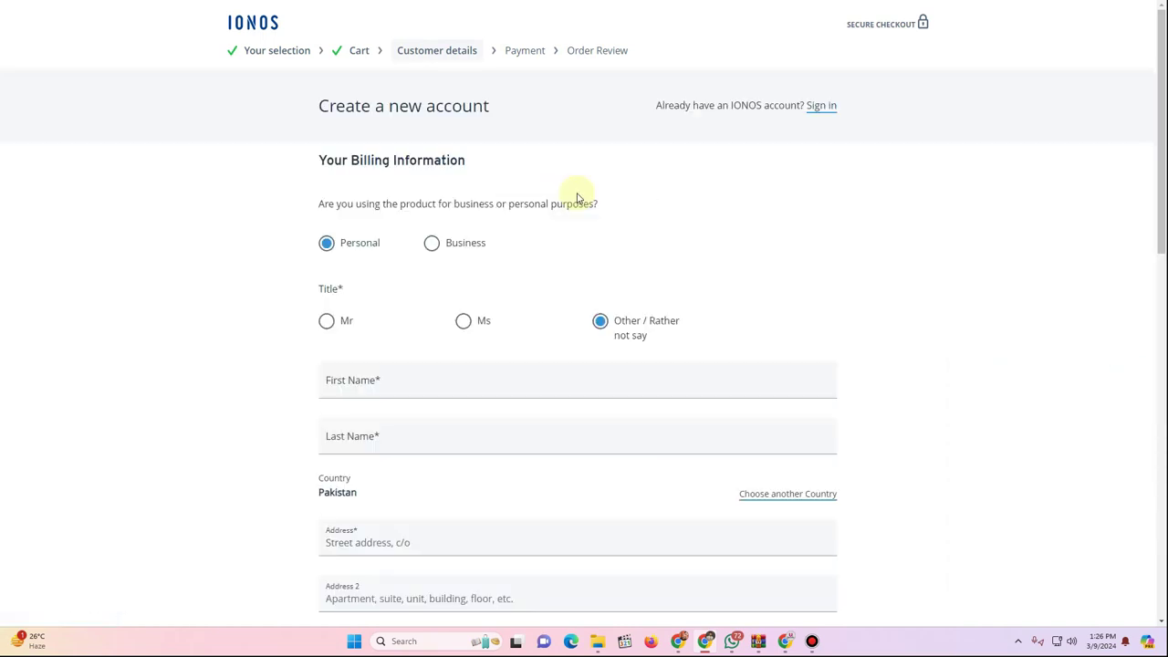
{"action": "scroll", "coordinate": [491, 229], "scroll_direction": "down", "scroll_amount": 2}
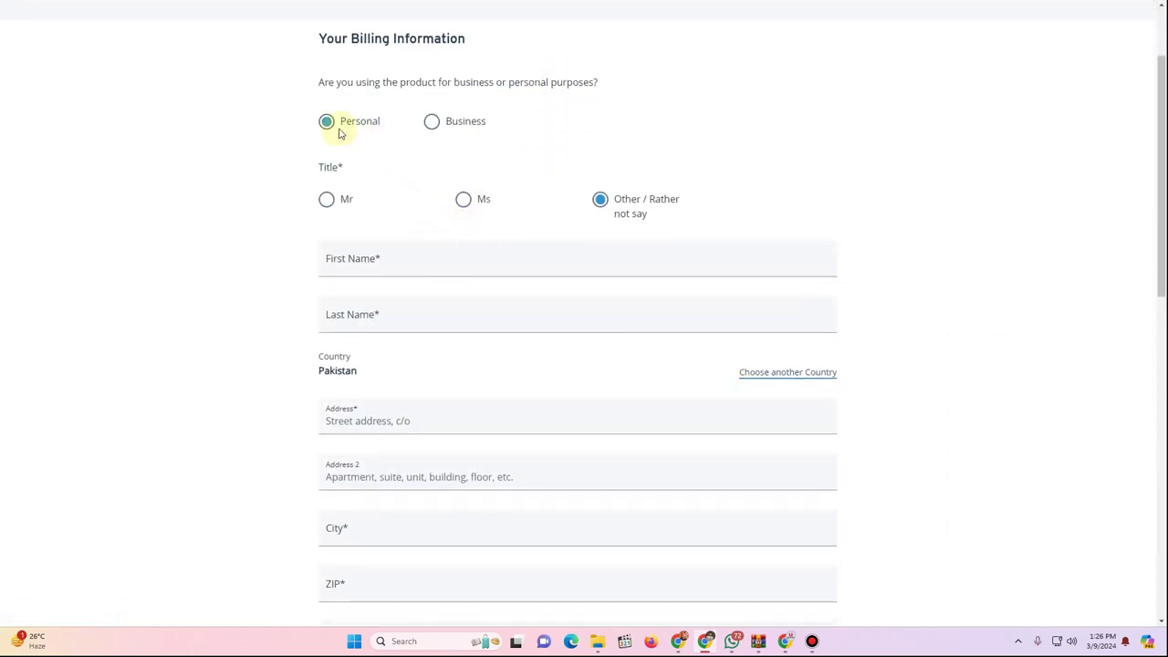
{"action": "scroll", "coordinate": [469, 264], "scroll_direction": "down", "scroll_amount": 5}
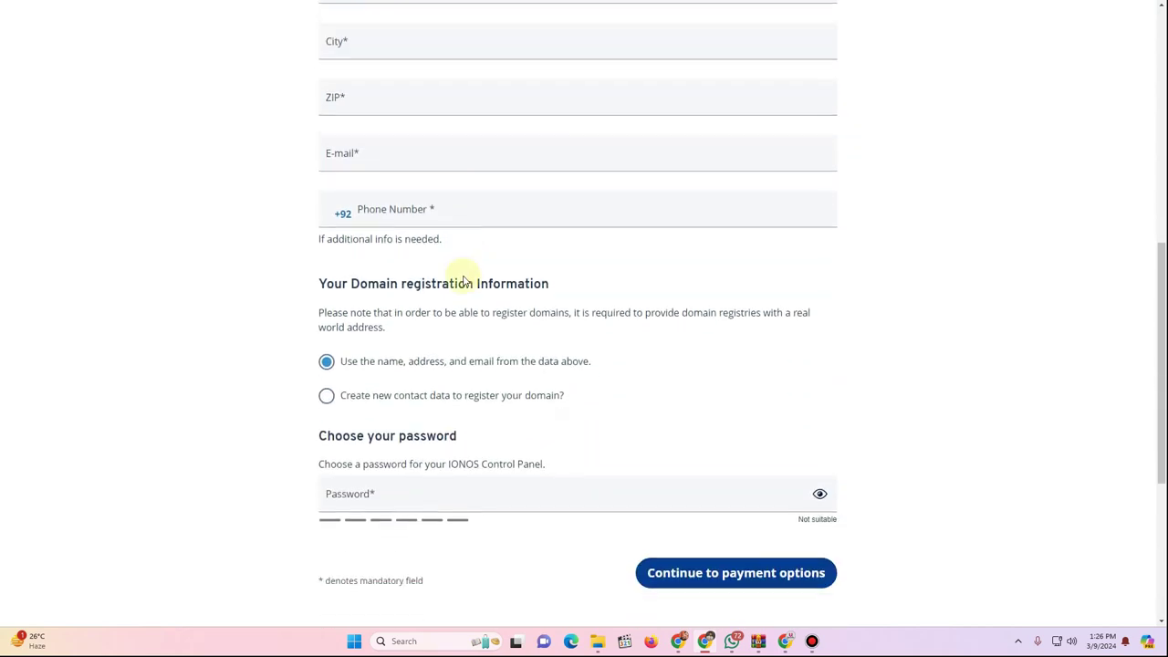
{"action": "scroll", "coordinate": [461, 274], "scroll_direction": "down", "scroll_amount": 3}
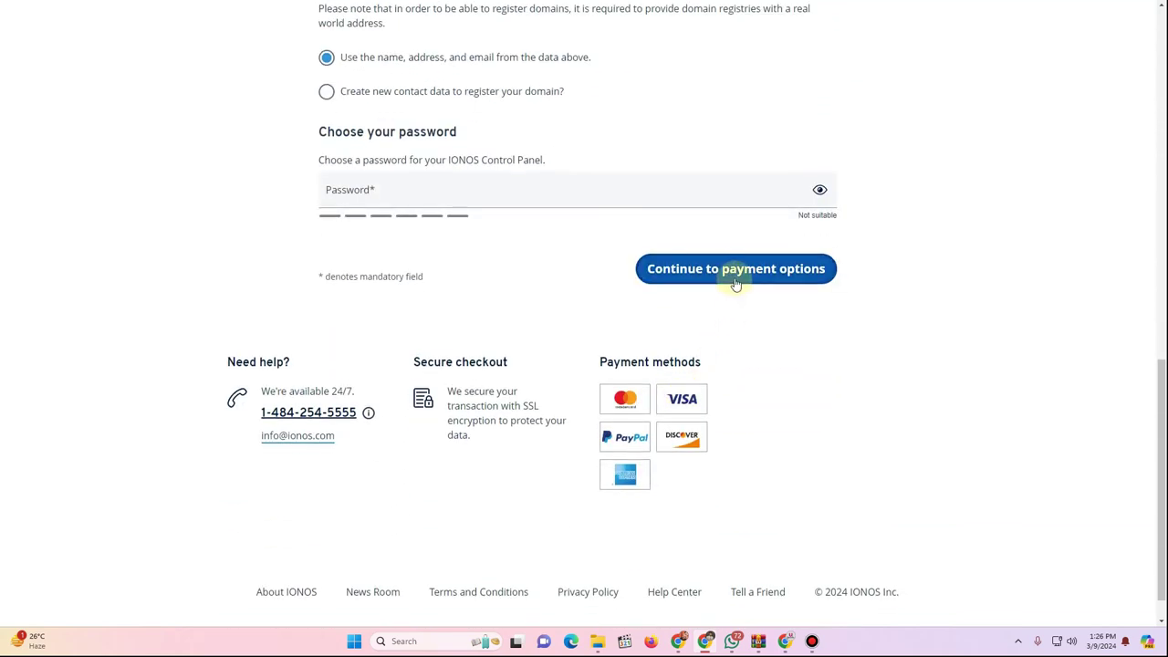
{"action": "scroll", "coordinate": [410, 287], "scroll_direction": "up", "scroll_amount": 10}
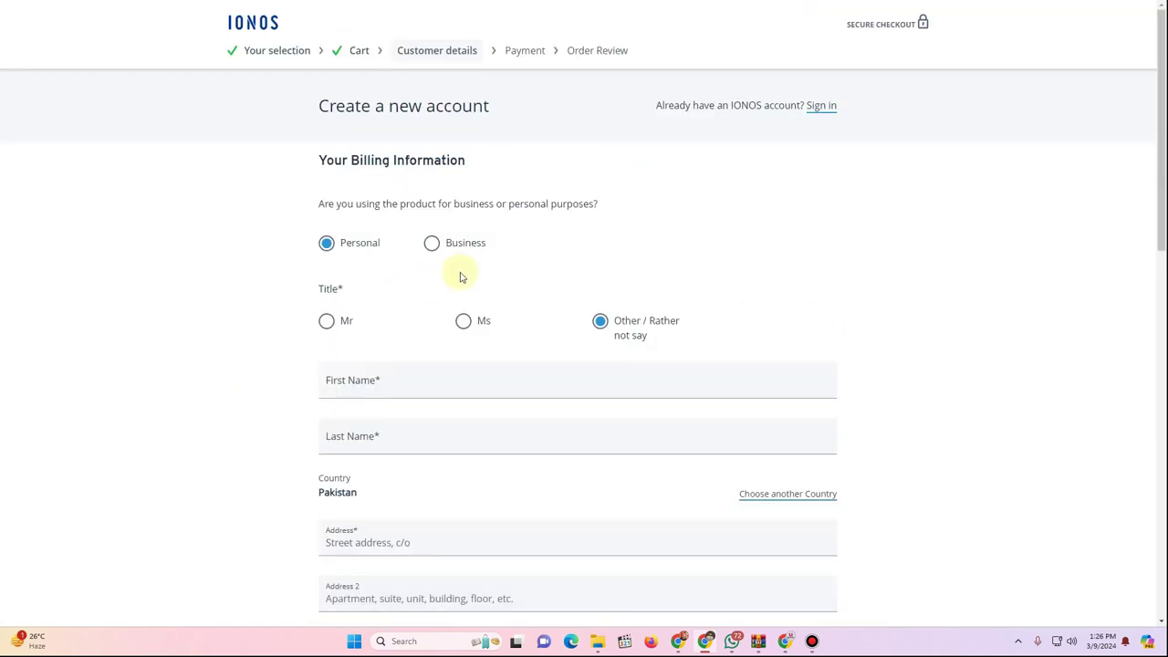
{"action": "scroll", "coordinate": [461, 273], "scroll_direction": "down", "scroll_amount": 2}
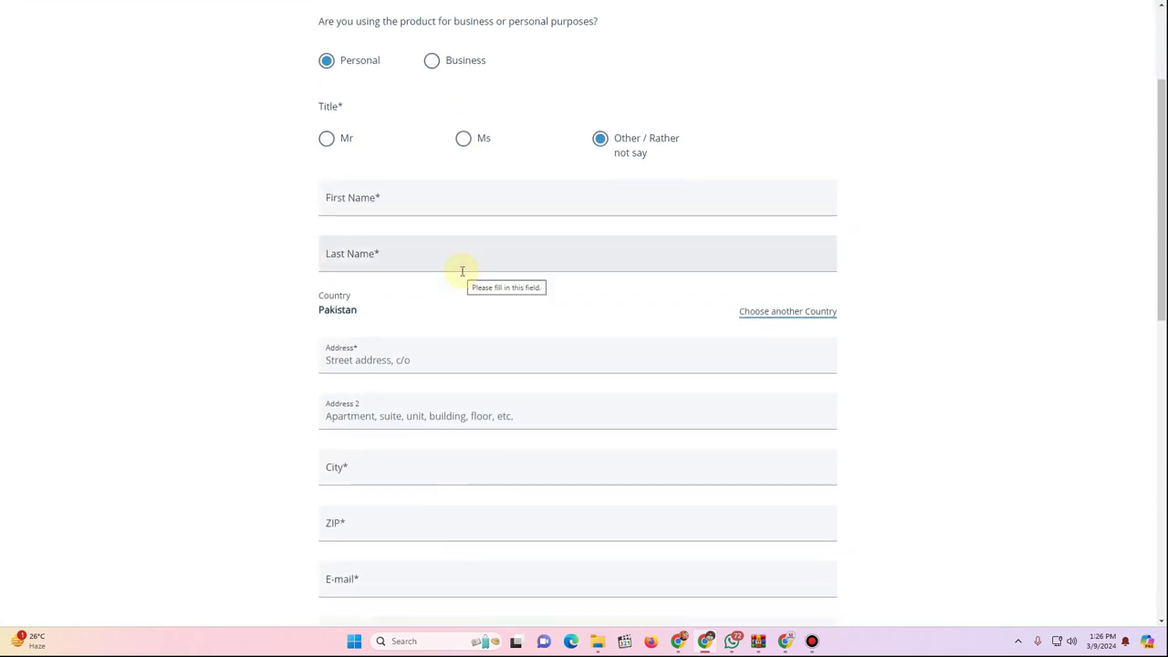
{"action": "scroll", "coordinate": [462, 271], "scroll_direction": "down", "scroll_amount": 2}
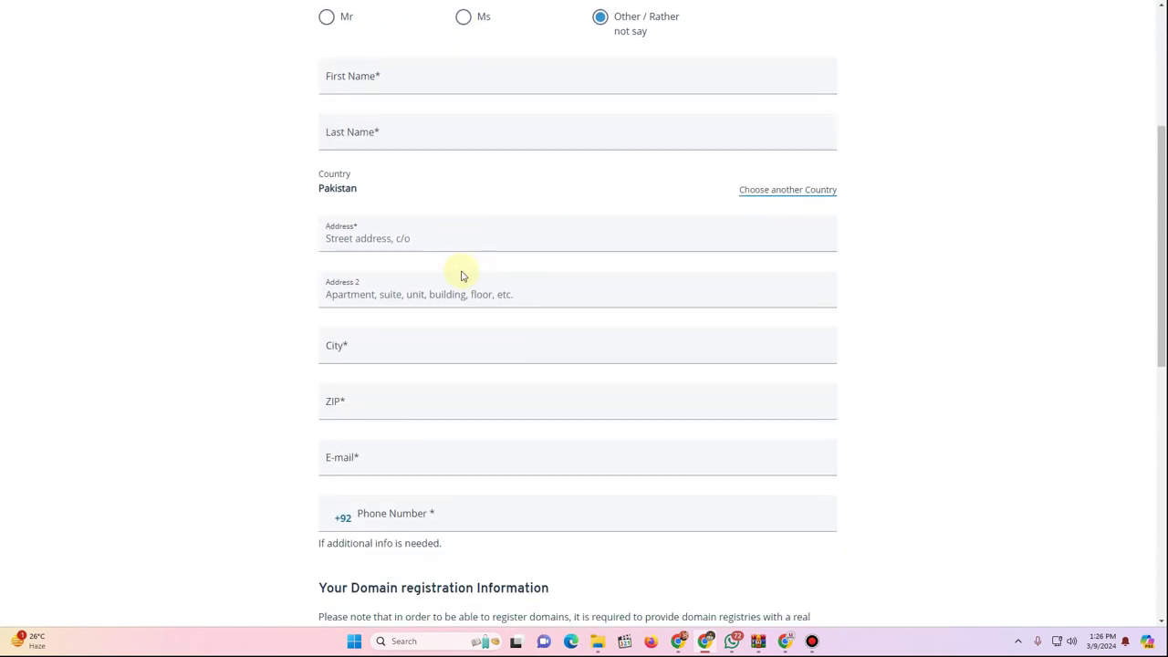
{"action": "scroll", "coordinate": [461, 275], "scroll_direction": "down", "scroll_amount": 6}
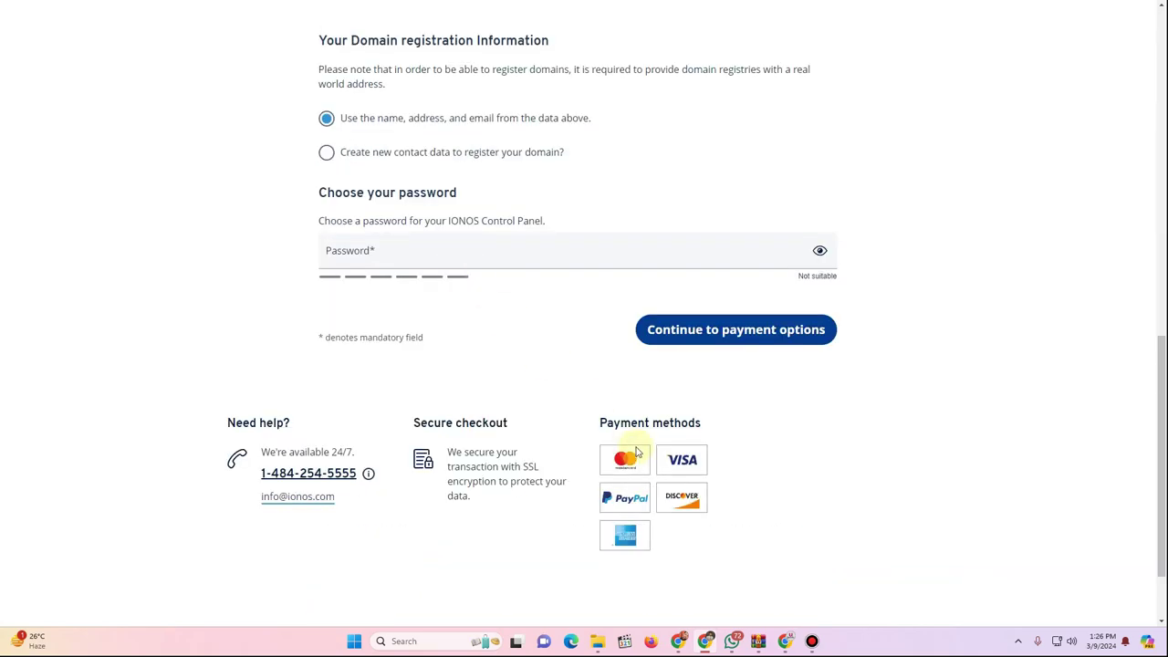
{"action": "scroll", "coordinate": [571, 365], "scroll_direction": "up", "scroll_amount": 10}
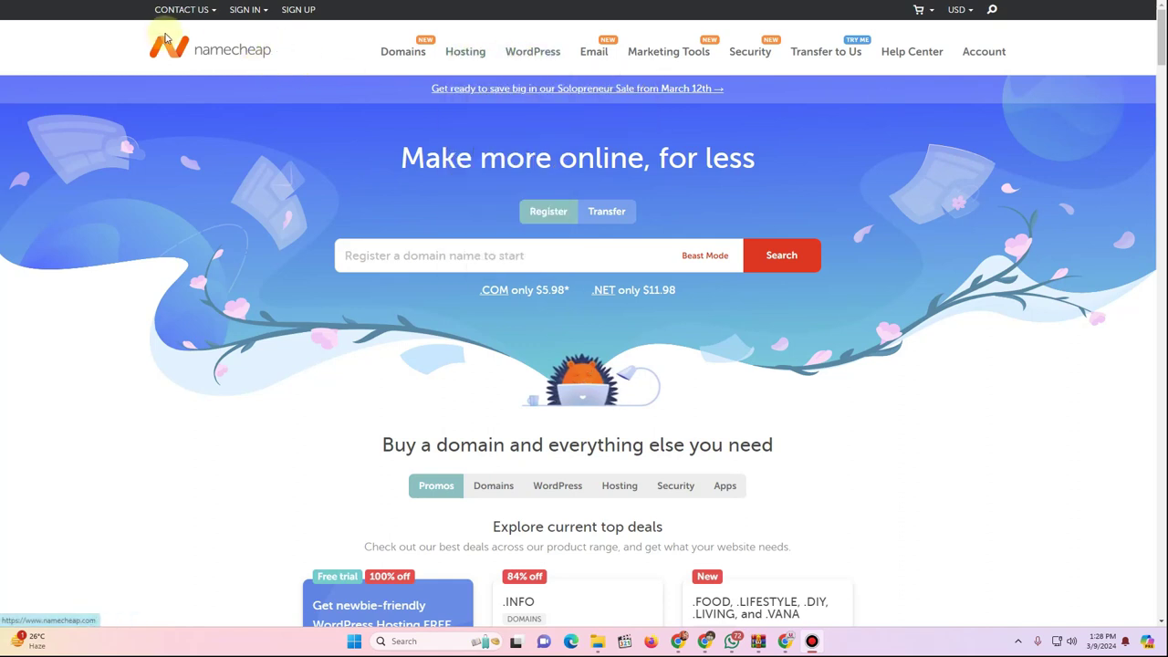
Open Namecheap Shared Hosting and highlight the Stellar plan's $1.98/mo price and first-year saving
{"action": "mouse_move", "coordinate": [464, 52]}
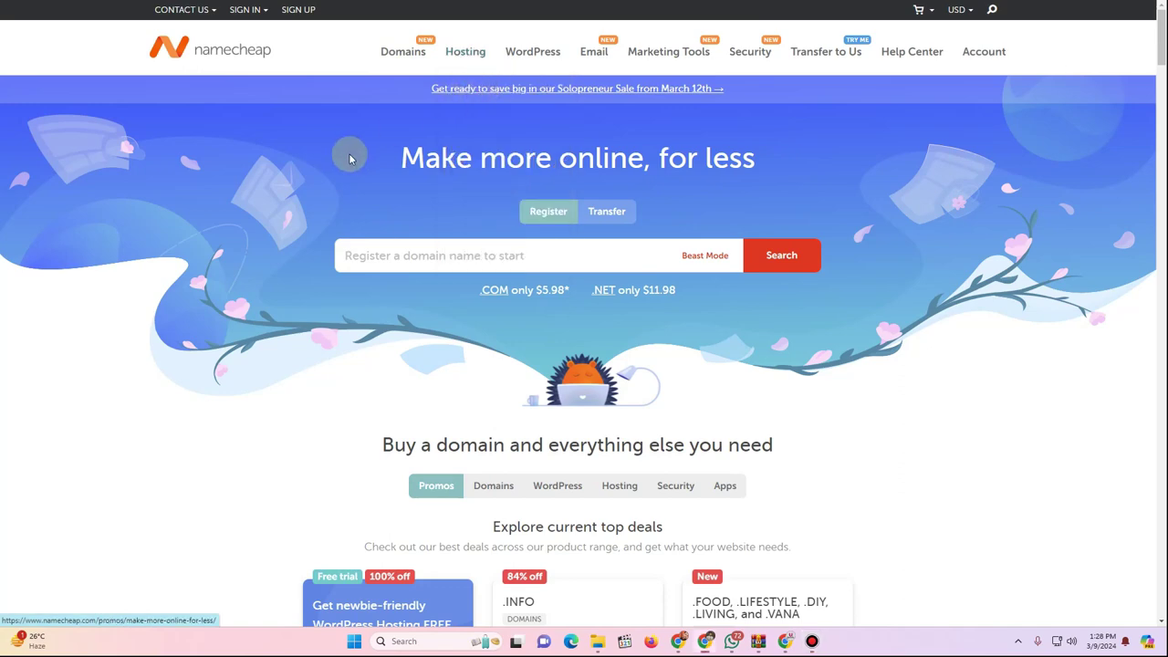
{"action": "scroll", "coordinate": [347, 246], "scroll_direction": "down", "scroll_amount": 3}
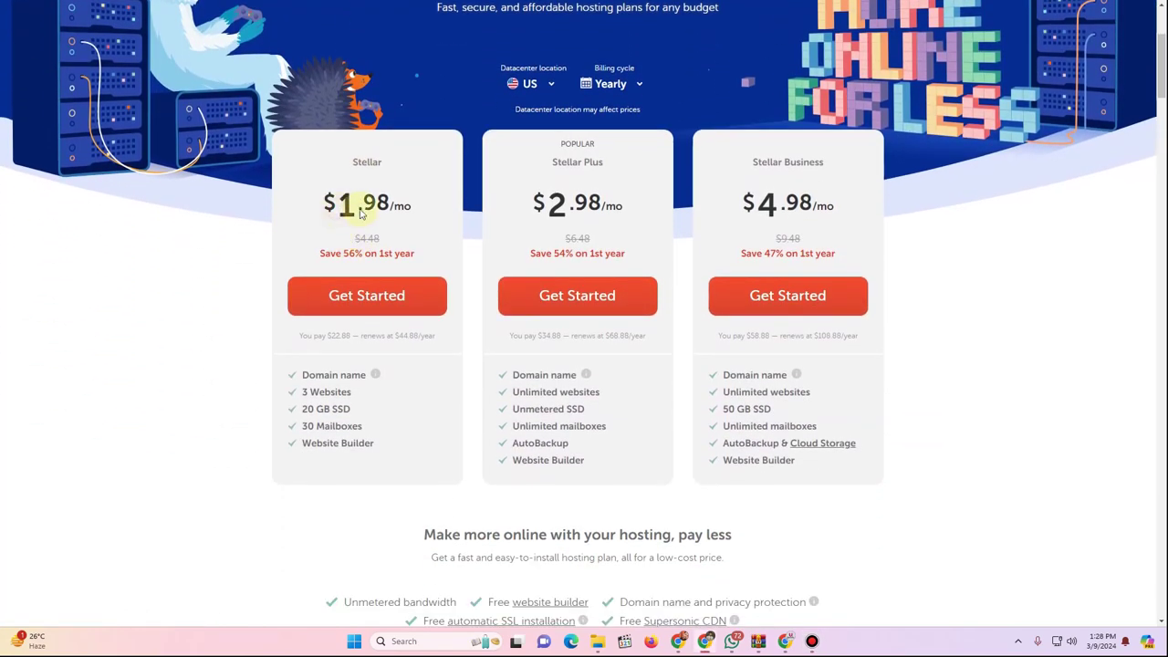
{"action": "left_click_drag", "start_coordinate": [345, 202], "coordinate": [390, 205]}
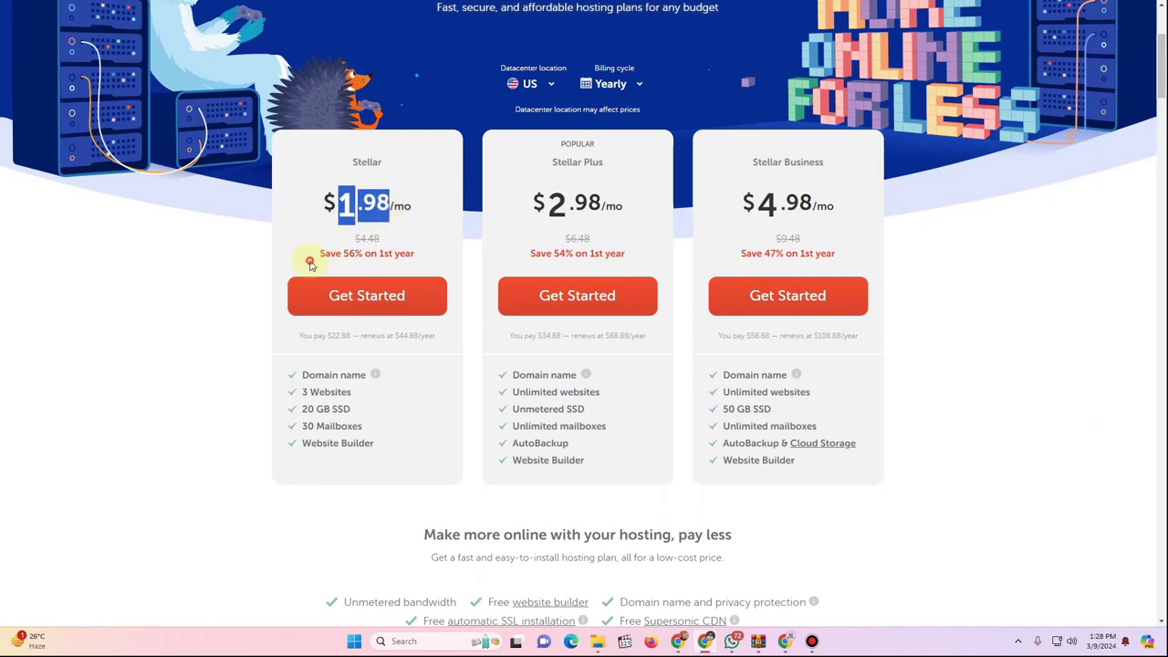
{"action": "left_click_drag", "start_coordinate": [310, 254], "coordinate": [391, 253]}
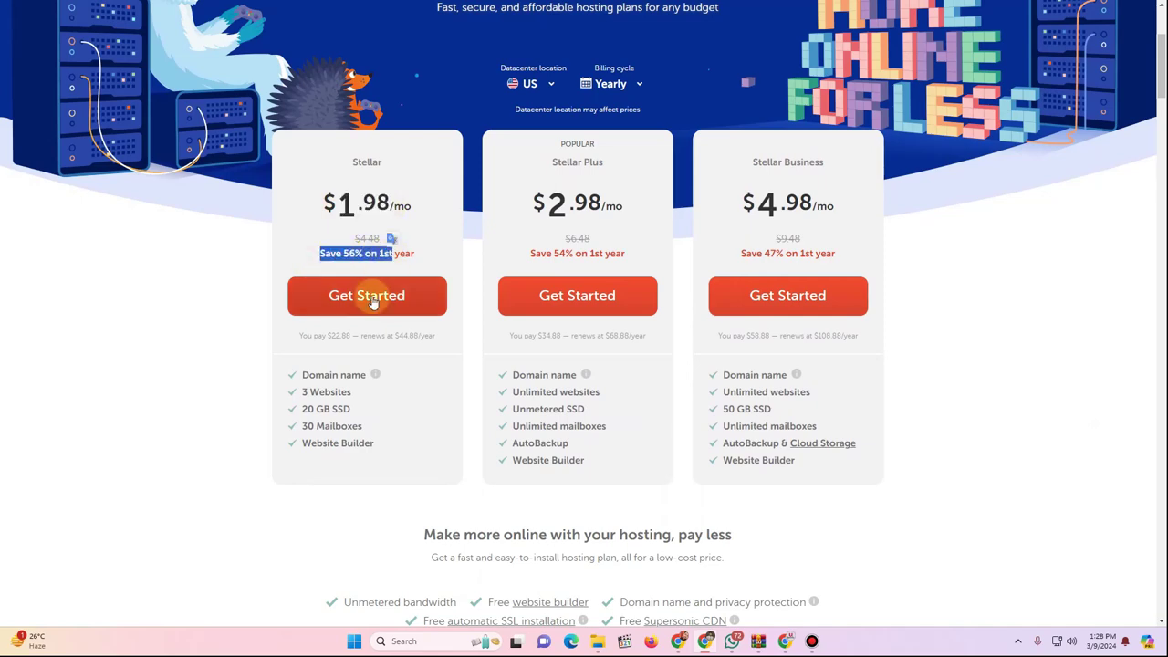
Order the Stellar plan, try Existing Domain Name, then return to New Domain Name
{"action": "left_click", "coordinate": [367, 296]}
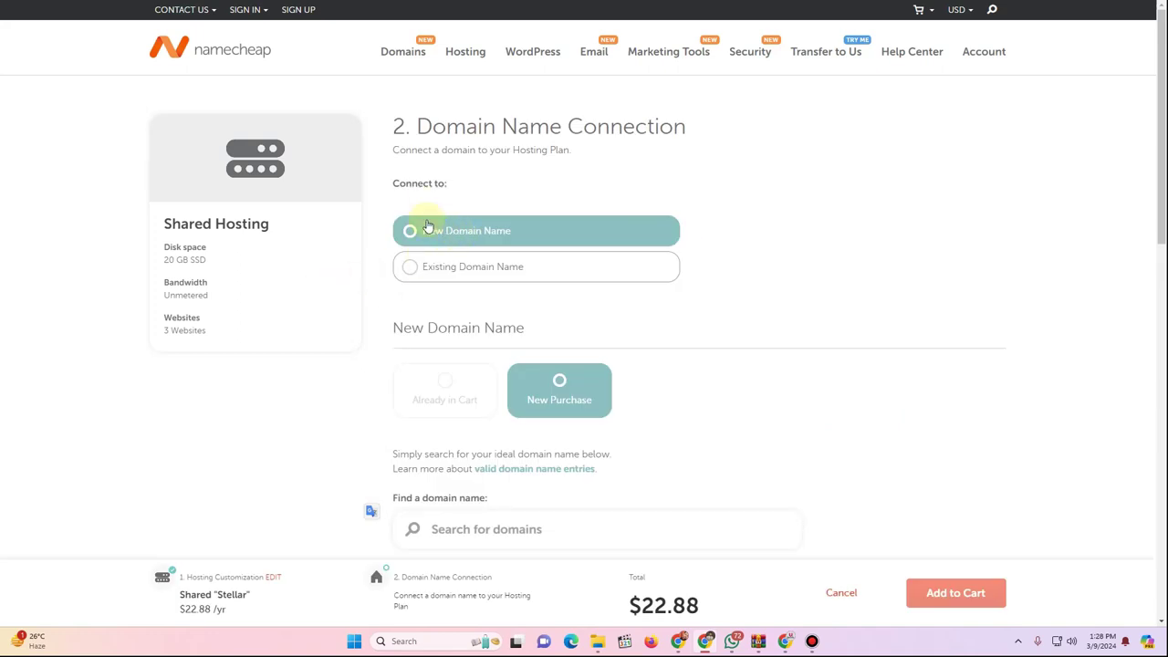
{"action": "scroll", "coordinate": [493, 365], "scroll_direction": "down", "scroll_amount": 1}
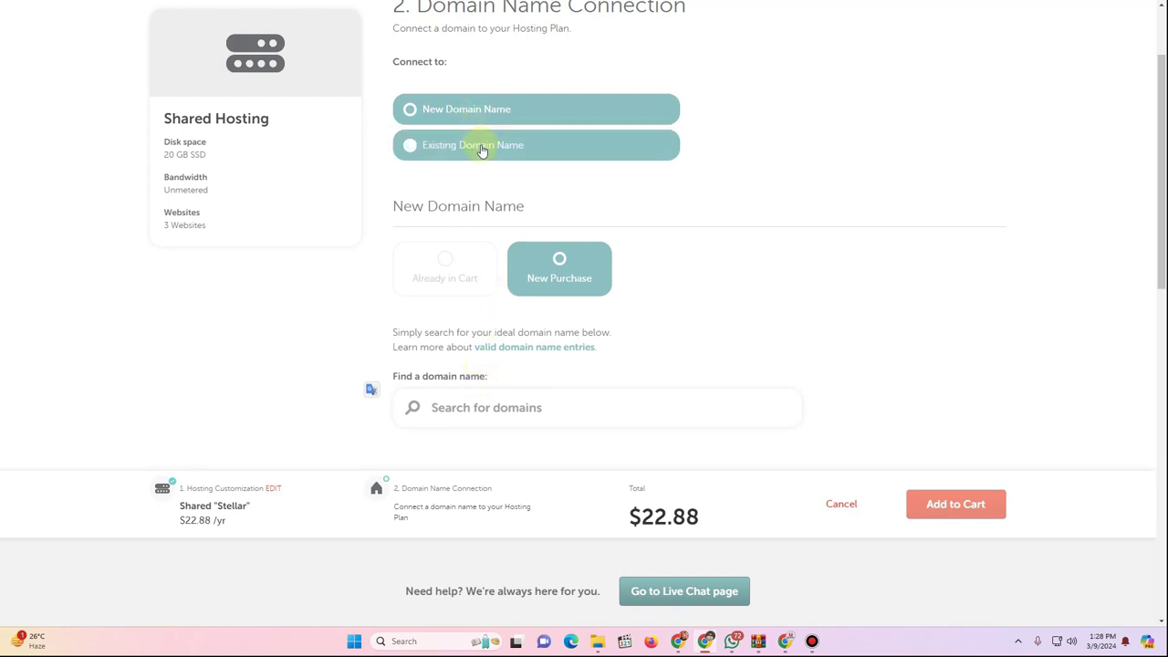
{"action": "left_click", "coordinate": [482, 150]}
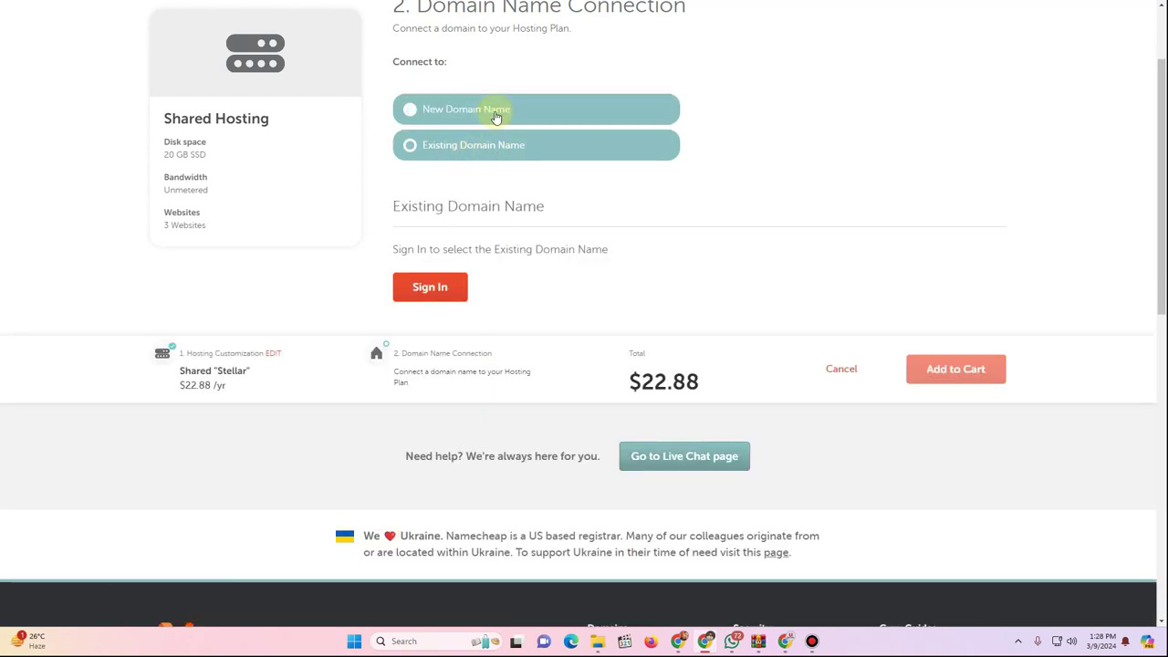
{"action": "left_click", "coordinate": [495, 113]}
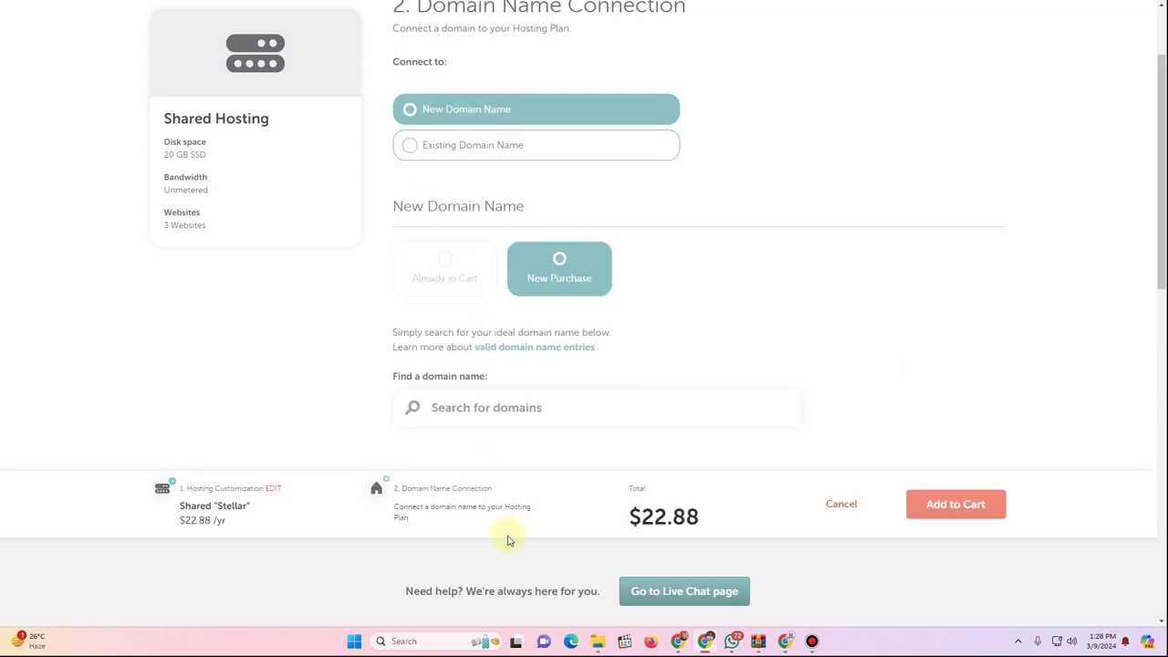
Search 'Creativegraphics' and connect Creativegraphics.space to the Stellar hosting order for a $23.06 total
{"action": "scroll", "coordinate": [495, 411], "scroll_direction": "down", "scroll_amount": 2}
{"action": "type", "text": "Cre"}
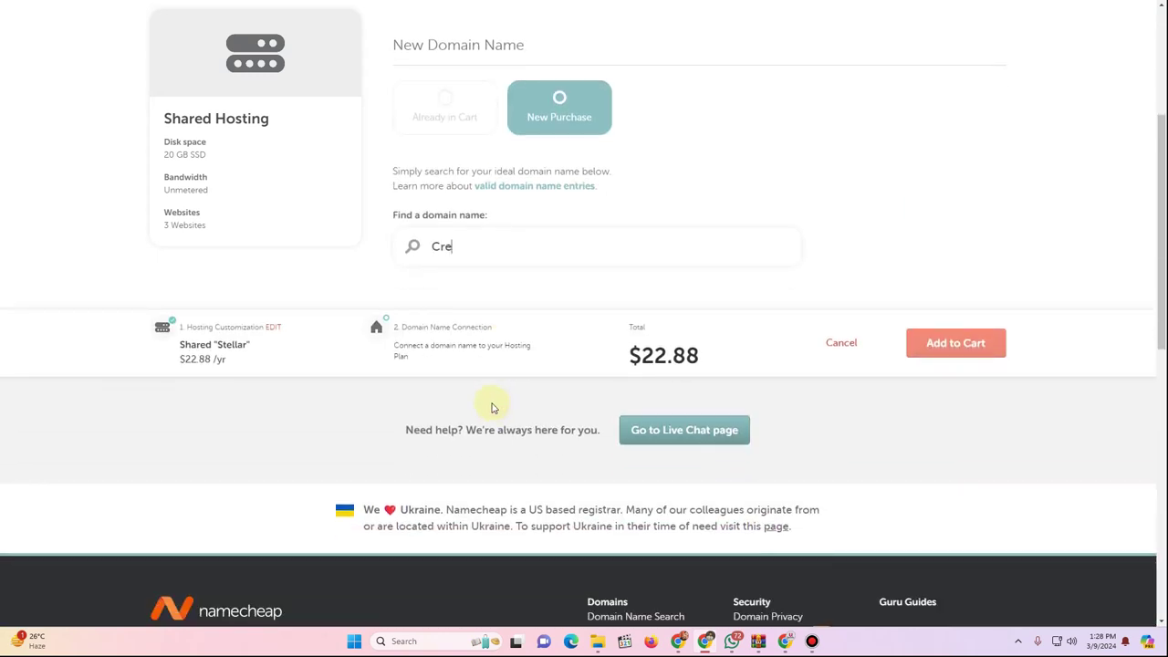
{"action": "type", "text": "ative"}
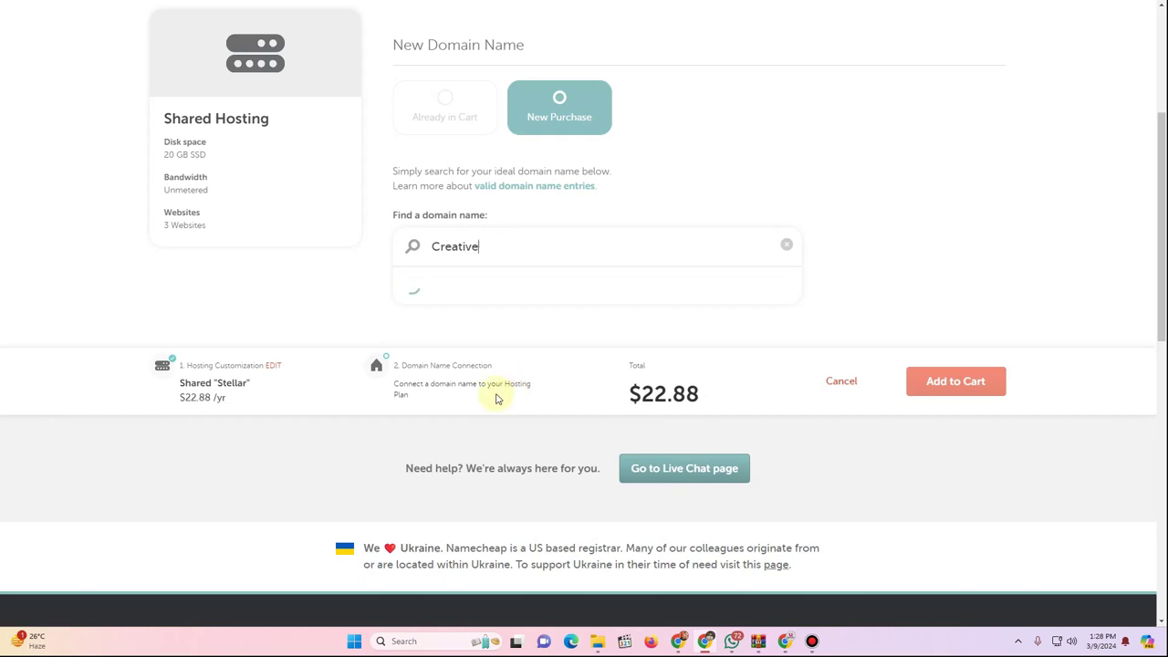
{"action": "type", "text": "graphics"}
{"action": "scroll", "coordinate": [485, 403], "scroll_direction": "down", "scroll_amount": 2}
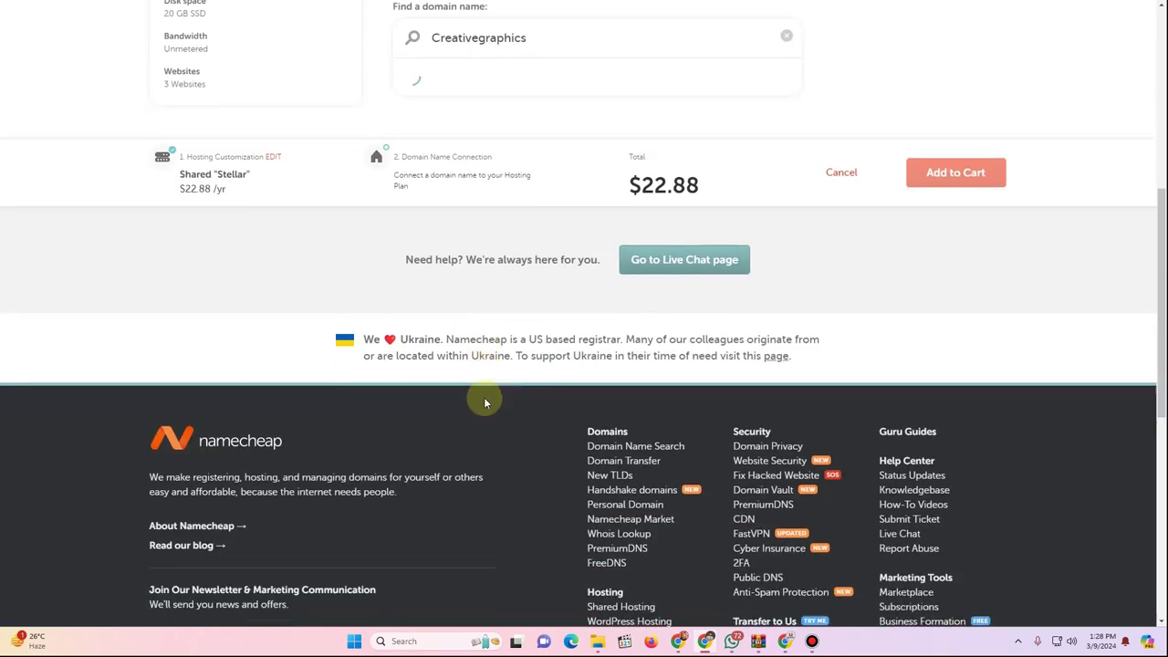
{"action": "scroll", "coordinate": [503, 229], "scroll_direction": "up", "scroll_amount": 2}
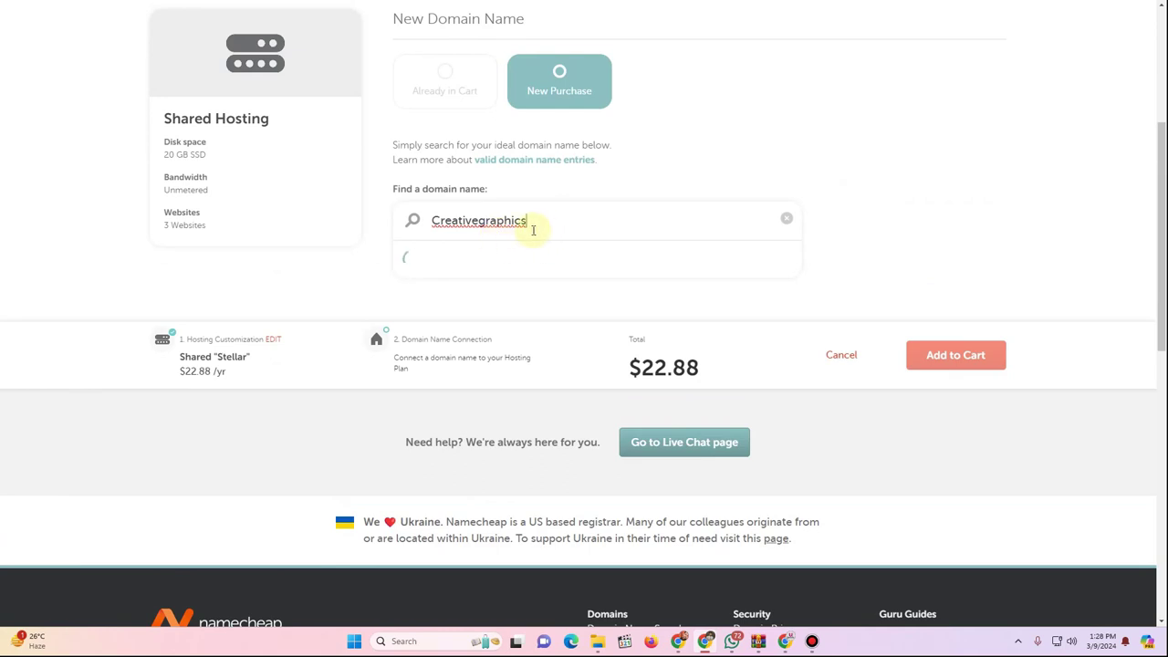
{"action": "scroll", "coordinate": [472, 235], "scroll_direction": "down", "scroll_amount": 2}
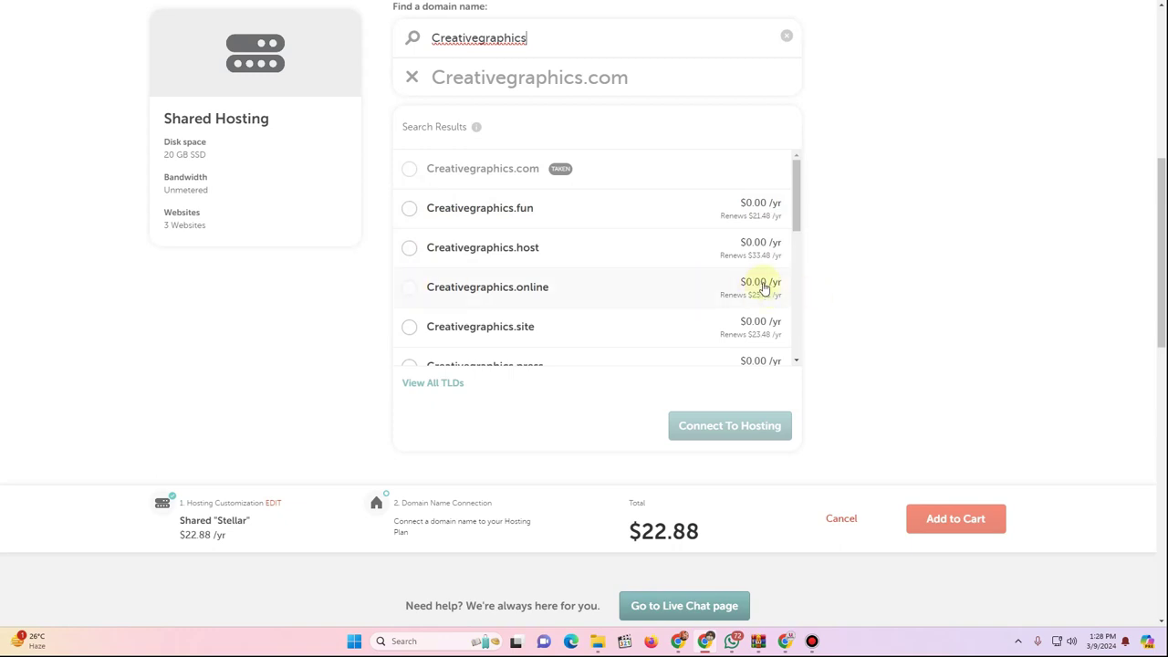
{"action": "scroll", "coordinate": [572, 282], "scroll_direction": "down", "scroll_amount": 1}
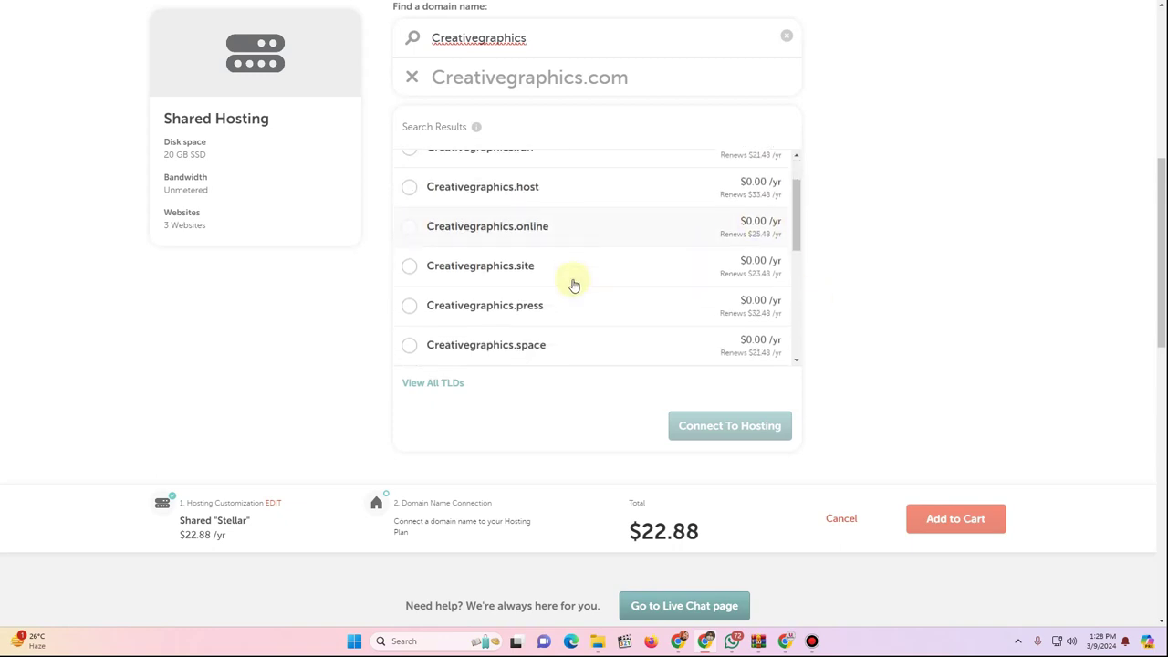
{"action": "scroll", "coordinate": [425, 287], "scroll_direction": "down", "scroll_amount": 1}
{"action": "left_click", "coordinate": [420, 290]}
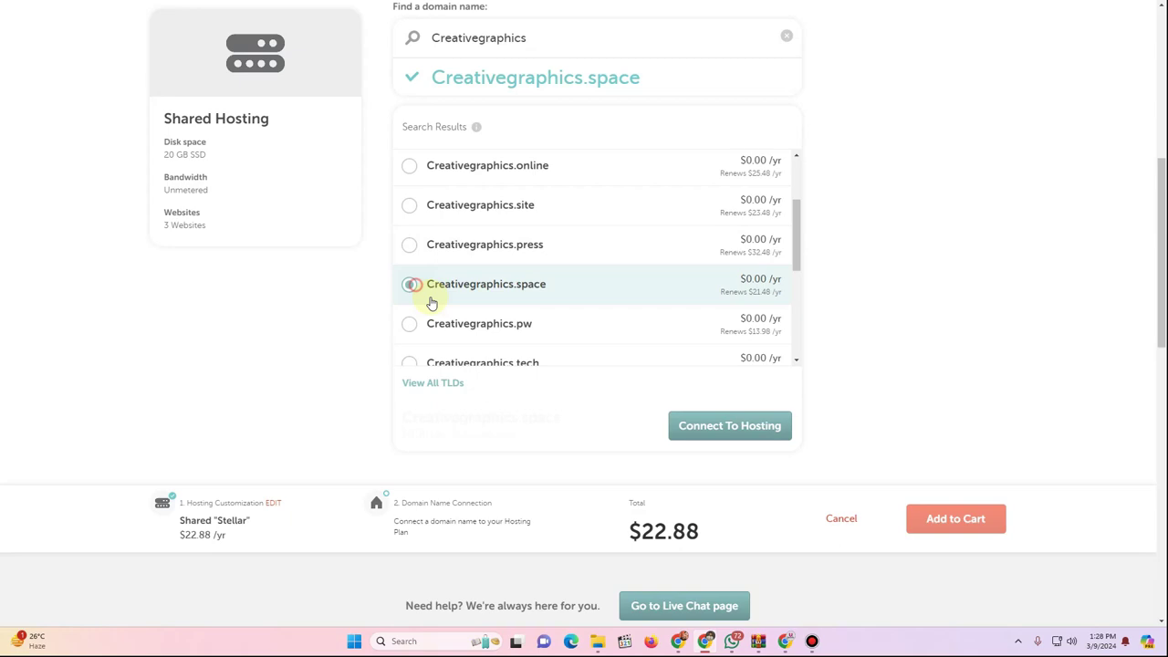
{"action": "left_click", "coordinate": [705, 425]}
{"action": "scroll", "coordinate": [384, 334], "scroll_direction": "up", "scroll_amount": 2}
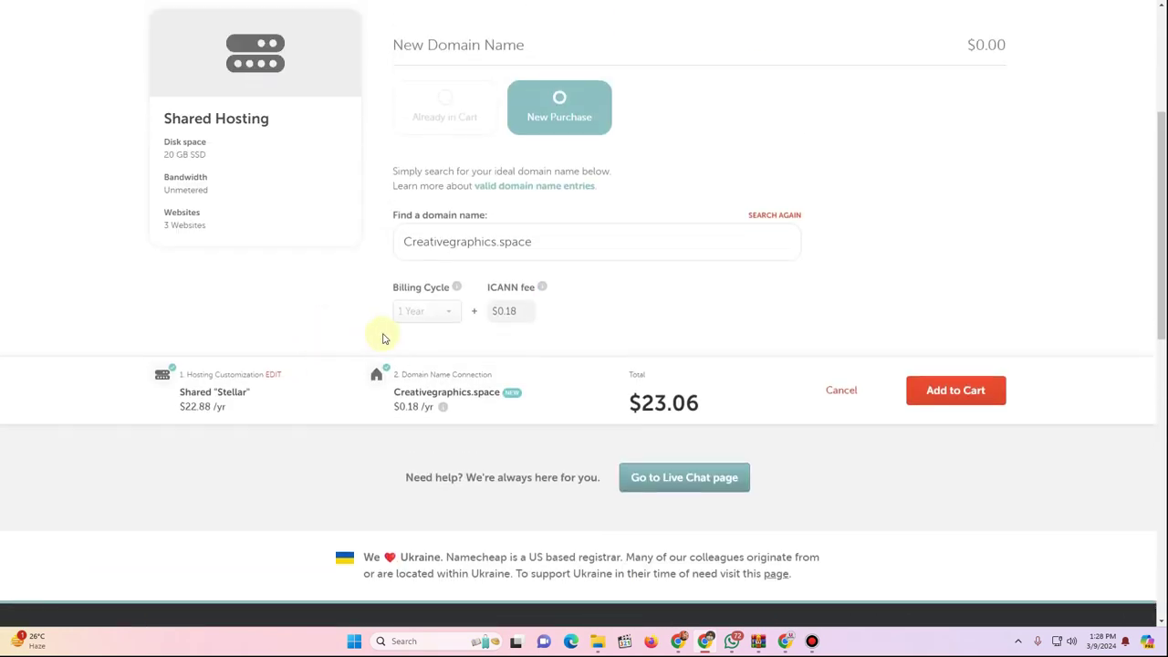
{"action": "scroll", "coordinate": [365, 344], "scroll_direction": "up", "scroll_amount": 1}
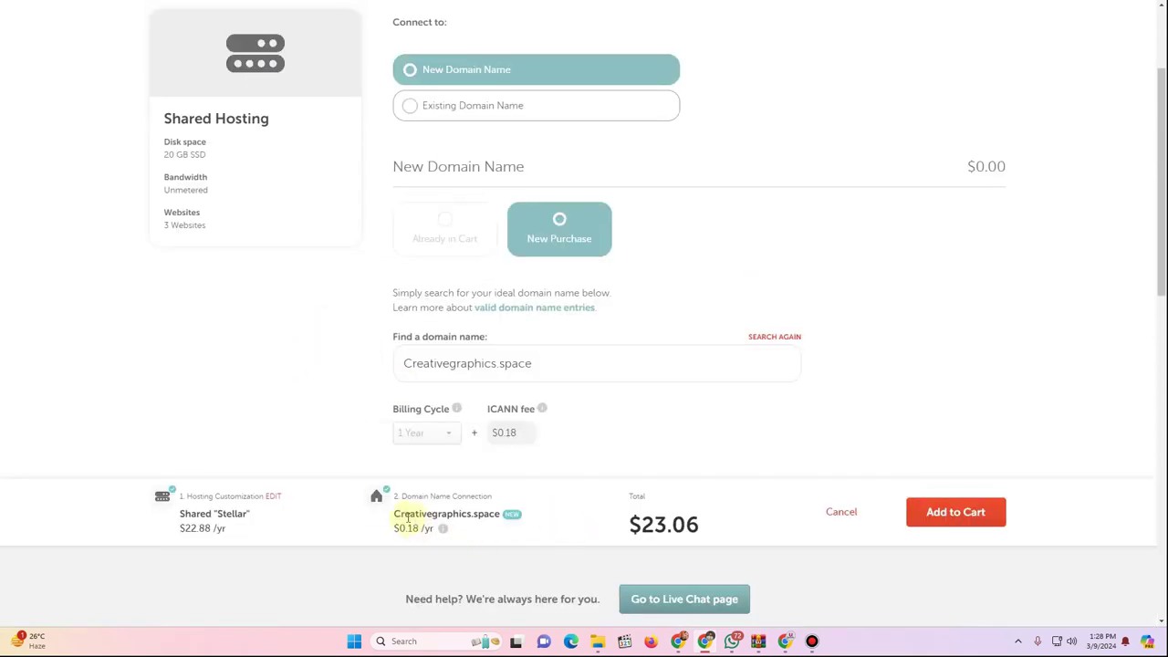
{"action": "left_click_drag", "start_coordinate": [182, 517], "coordinate": [240, 530]}
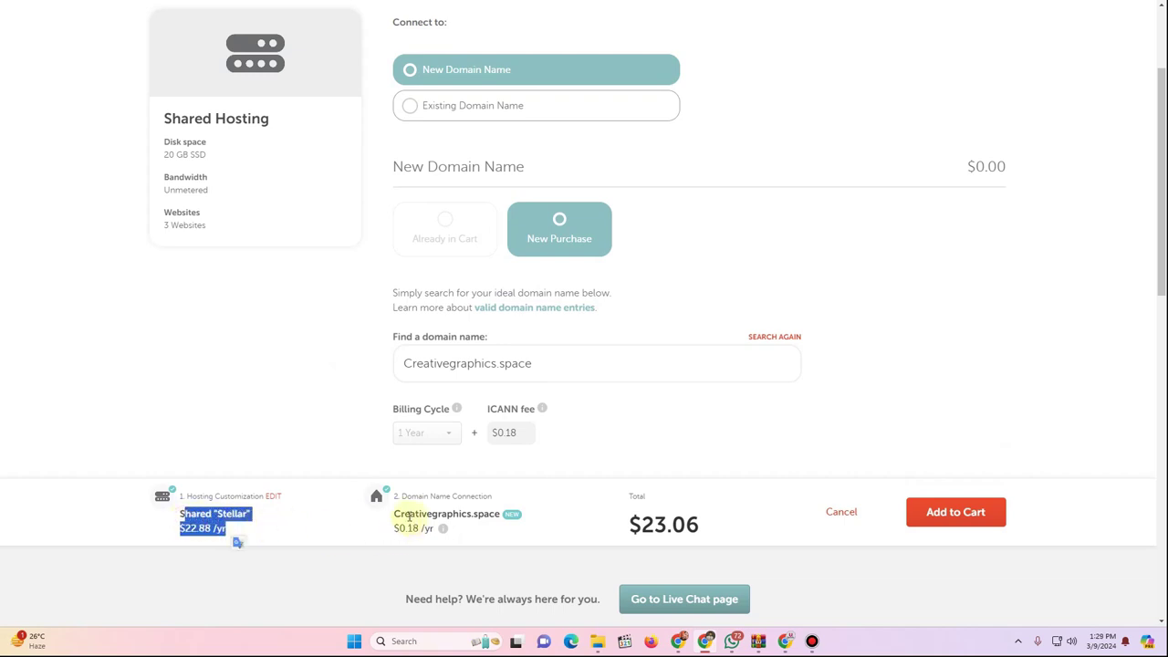
{"action": "left_click_drag", "start_coordinate": [409, 516], "coordinate": [517, 527]}
{"action": "left_click_drag", "start_coordinate": [630, 526], "coordinate": [702, 537]}
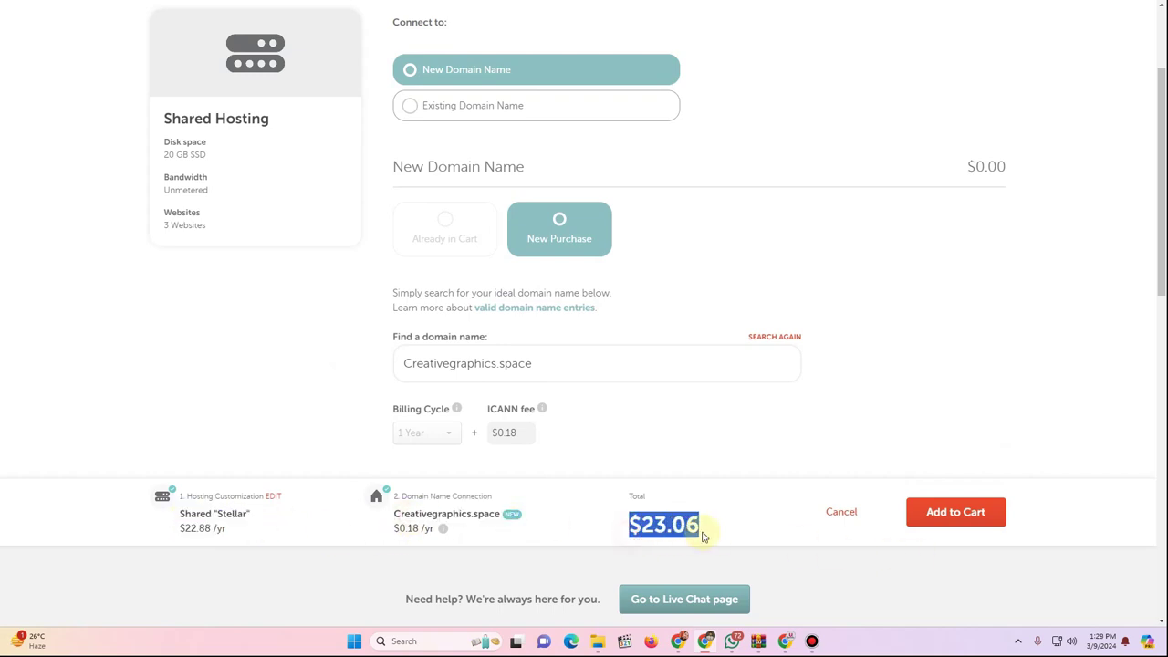
Add Stellar hosting plus Creativegraphics.space to the cart and confirm the $23.06 order
{"action": "left_click", "coordinate": [970, 512]}
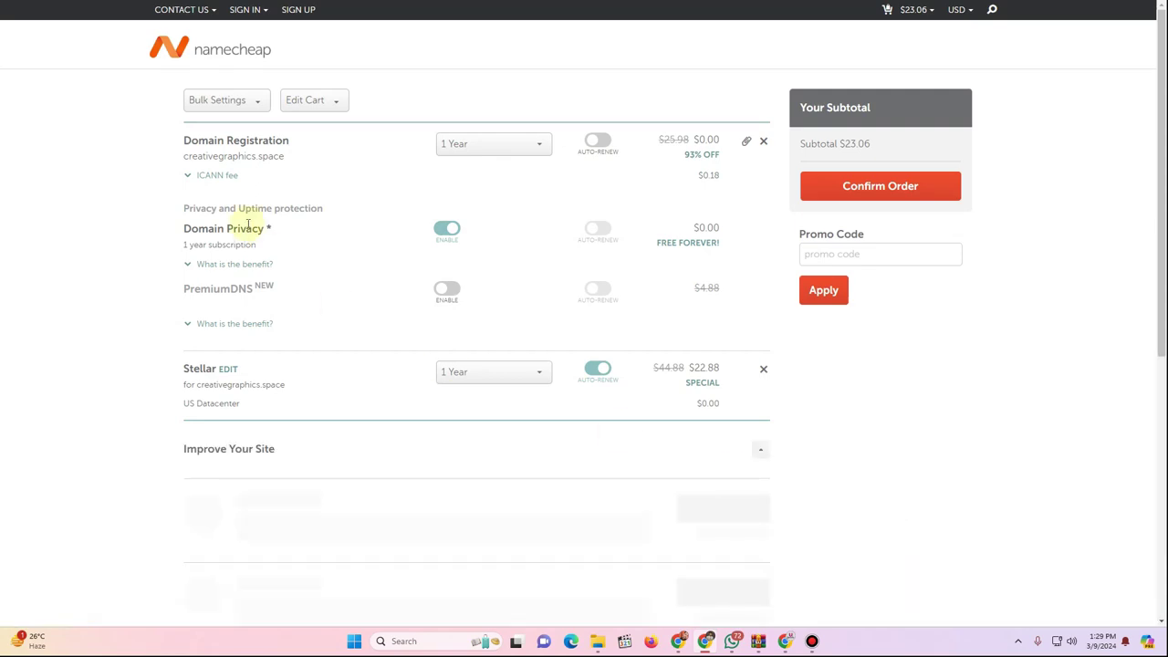
{"action": "scroll", "coordinate": [356, 392], "scroll_direction": "down", "scroll_amount": 5}
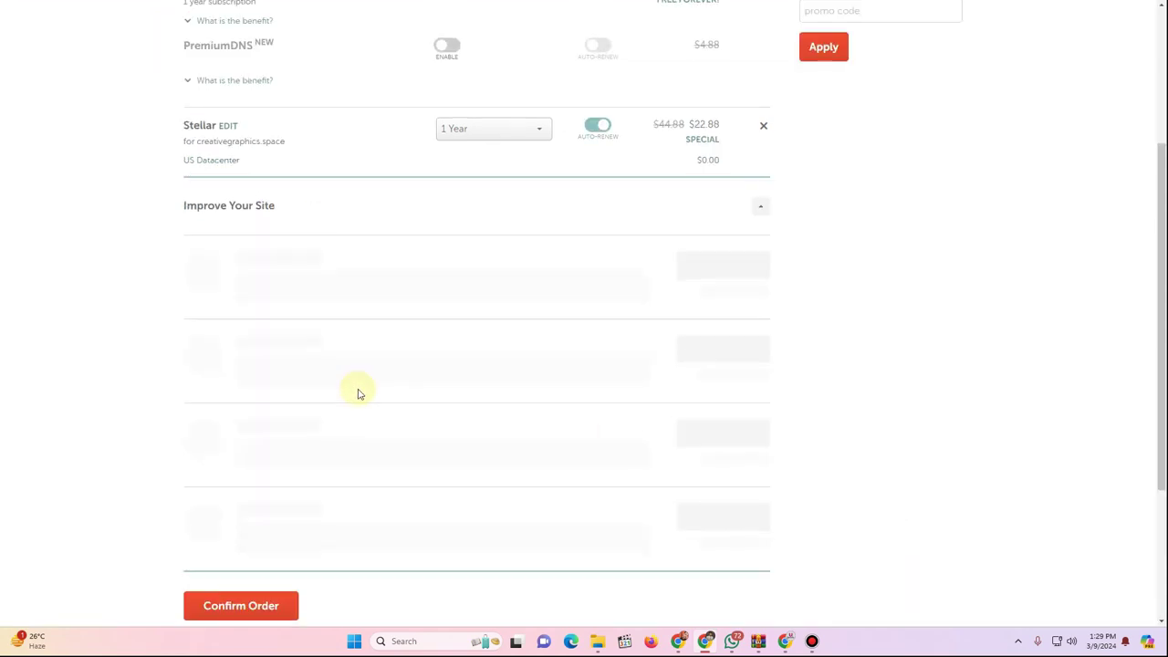
{"action": "scroll", "coordinate": [355, 398], "scroll_direction": "up", "scroll_amount": 4}
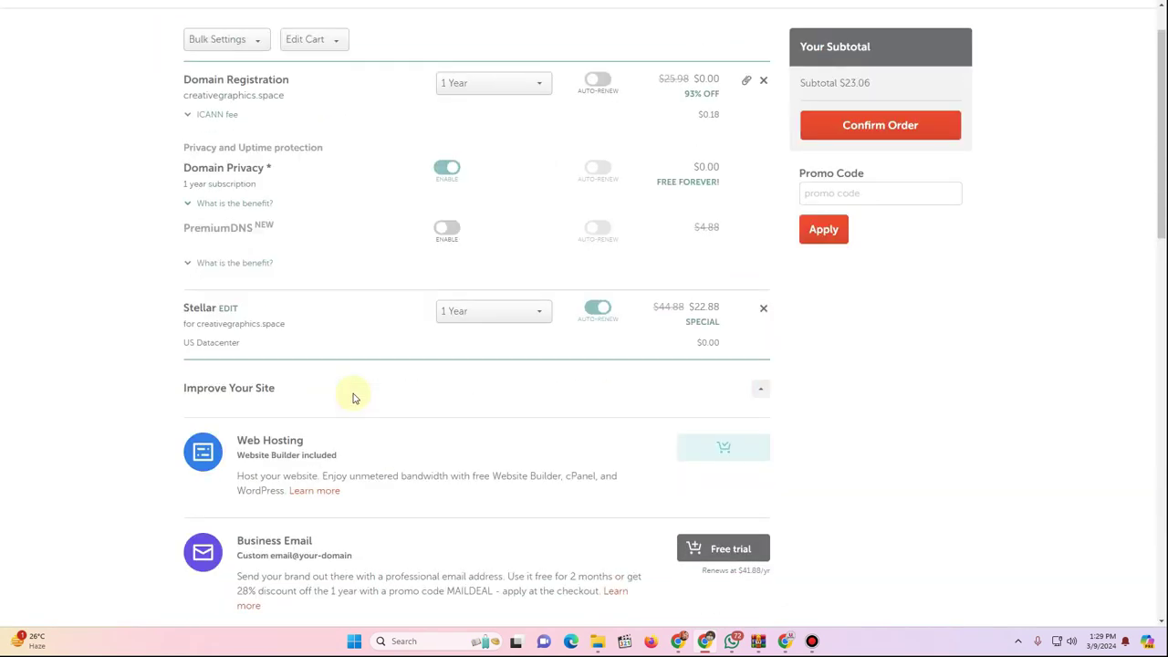
{"action": "scroll", "coordinate": [423, 448], "scroll_direction": "down", "scroll_amount": 2}
{"action": "scroll", "coordinate": [422, 449], "scroll_direction": "down", "scroll_amount": 5}
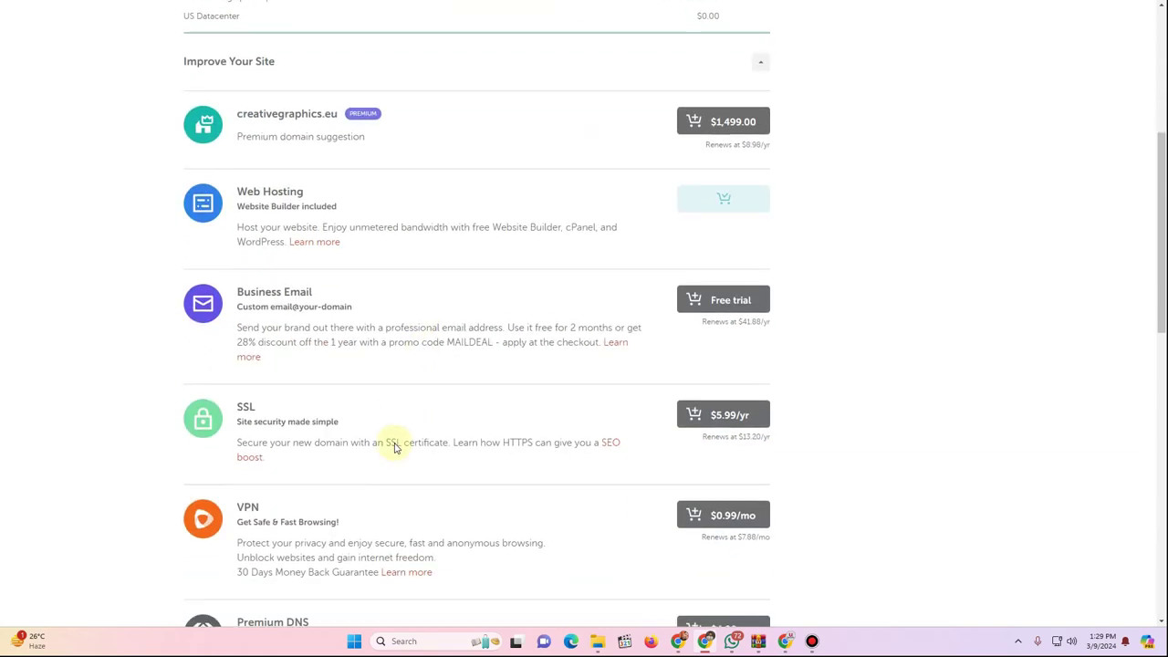
{"action": "scroll", "coordinate": [395, 447], "scroll_direction": "down", "scroll_amount": 5}
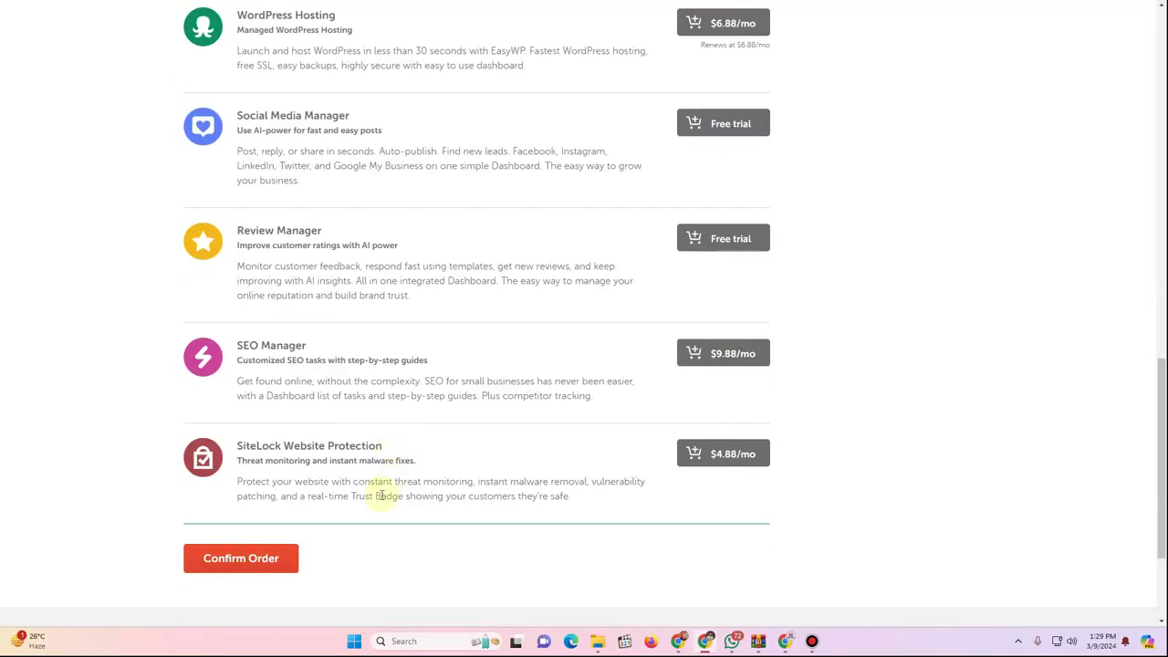
{"action": "left_click", "coordinate": [240, 557]}
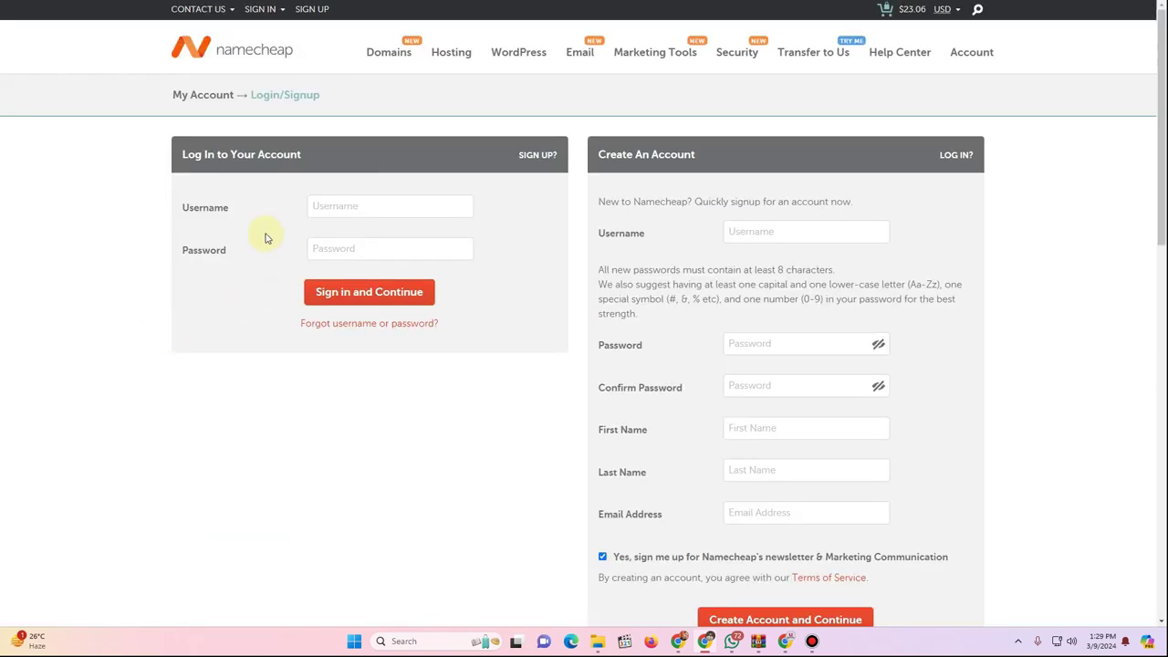
Look over the Namecheap Login/Signup page before going back to the IONOS dashboard
{"action": "scroll", "coordinate": [593, 294], "scroll_direction": "down", "scroll_amount": 2}
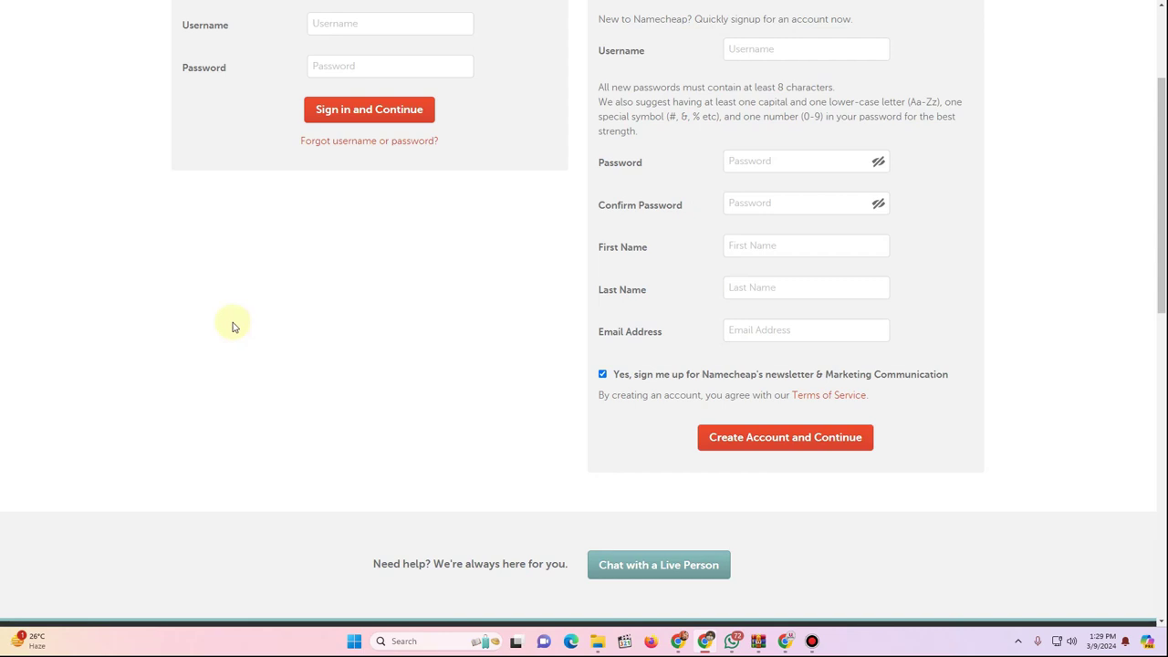
{"action": "scroll", "coordinate": [232, 327], "scroll_direction": "up", "scroll_amount": 2}
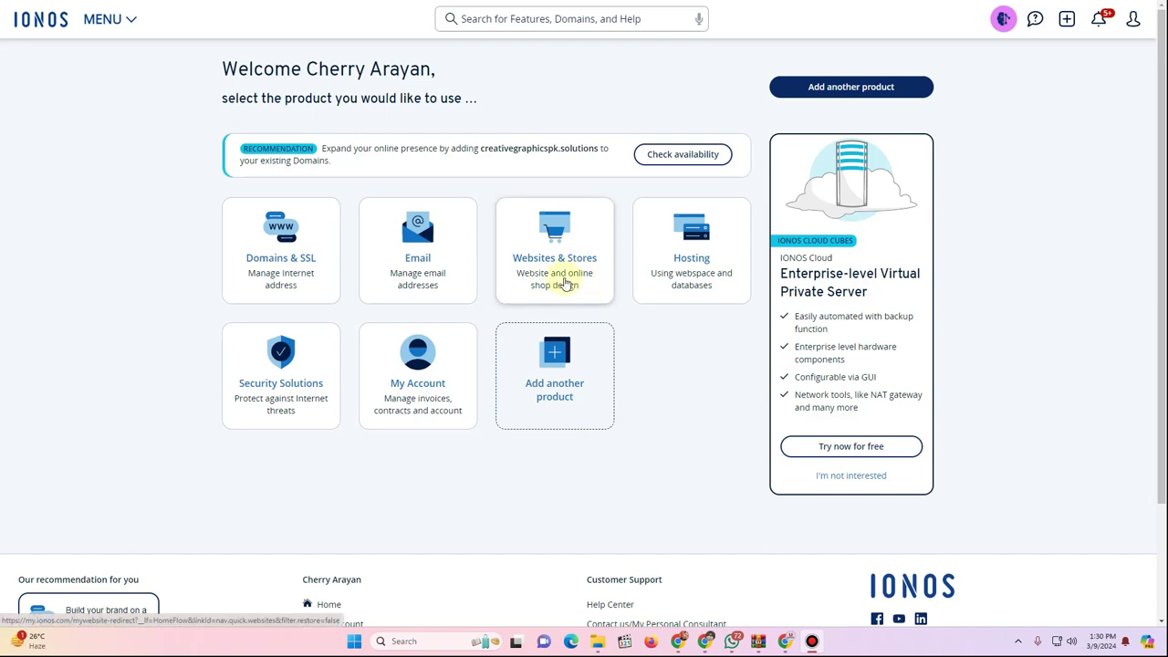
Open Websites & Stores and review the Bricks Practice site's details and system domain
{"action": "left_click", "coordinate": [565, 283]}
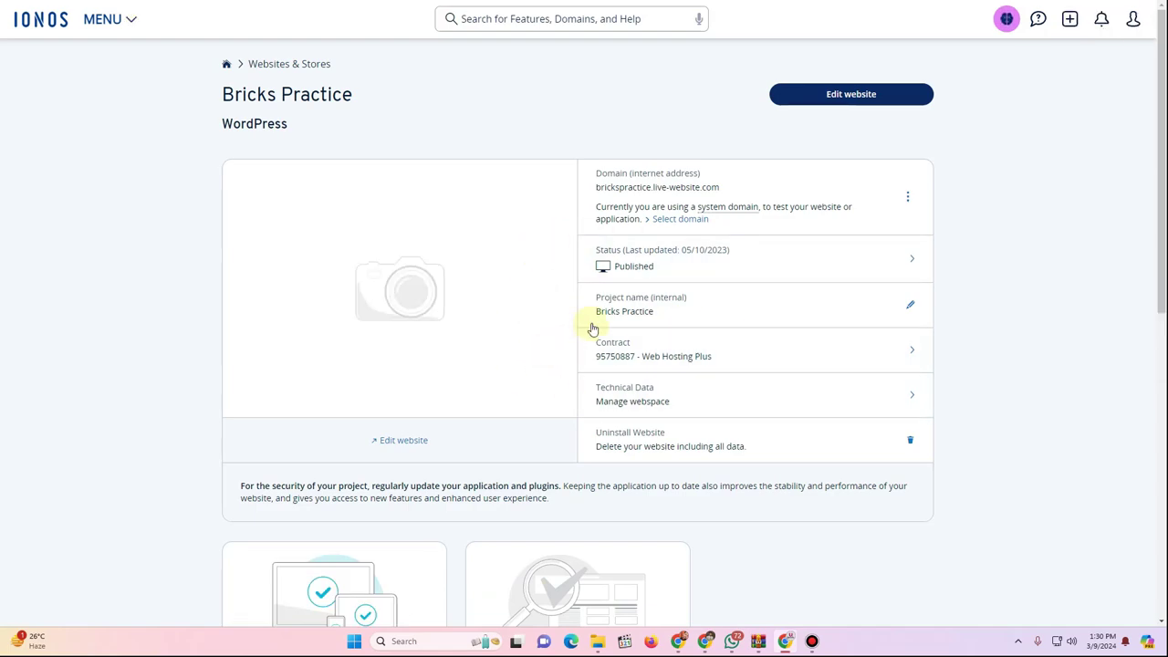
{"action": "scroll", "coordinate": [591, 384], "scroll_direction": "down", "scroll_amount": 1}
{"action": "scroll", "coordinate": [483, 411], "scroll_direction": "up", "scroll_amount": 1}
{"action": "left_click", "coordinate": [682, 219]}
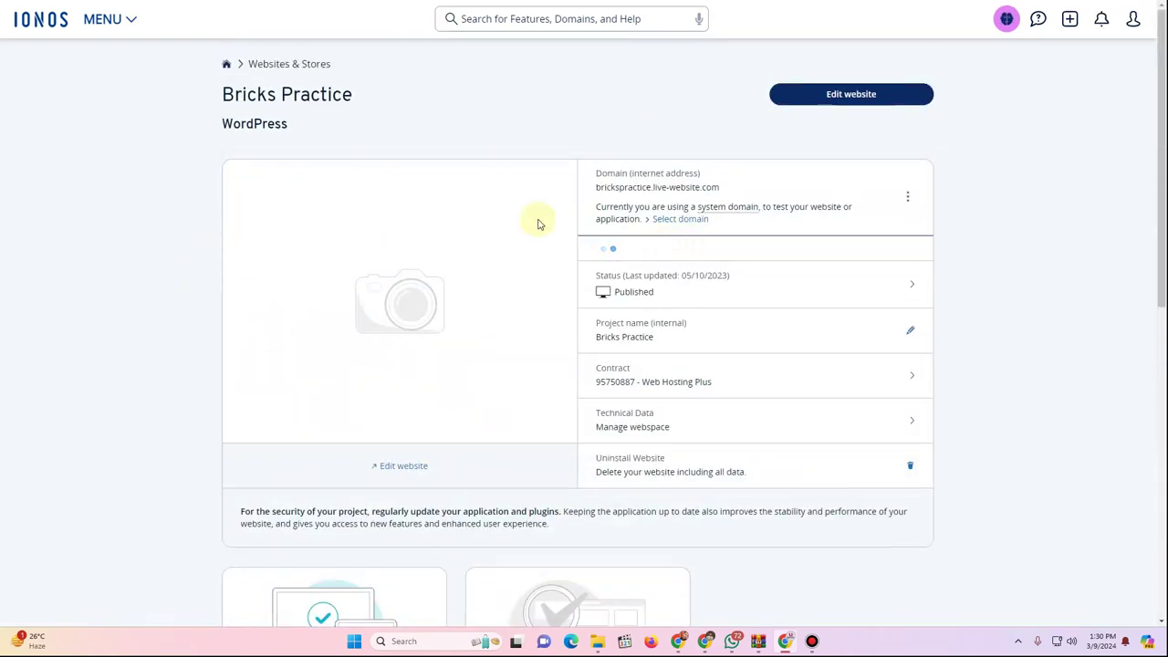
{"action": "scroll", "coordinate": [481, 229], "scroll_direction": "down", "scroll_amount": 3}
{"action": "scroll", "coordinate": [458, 236], "scroll_direction": "up", "scroll_amount": 3}
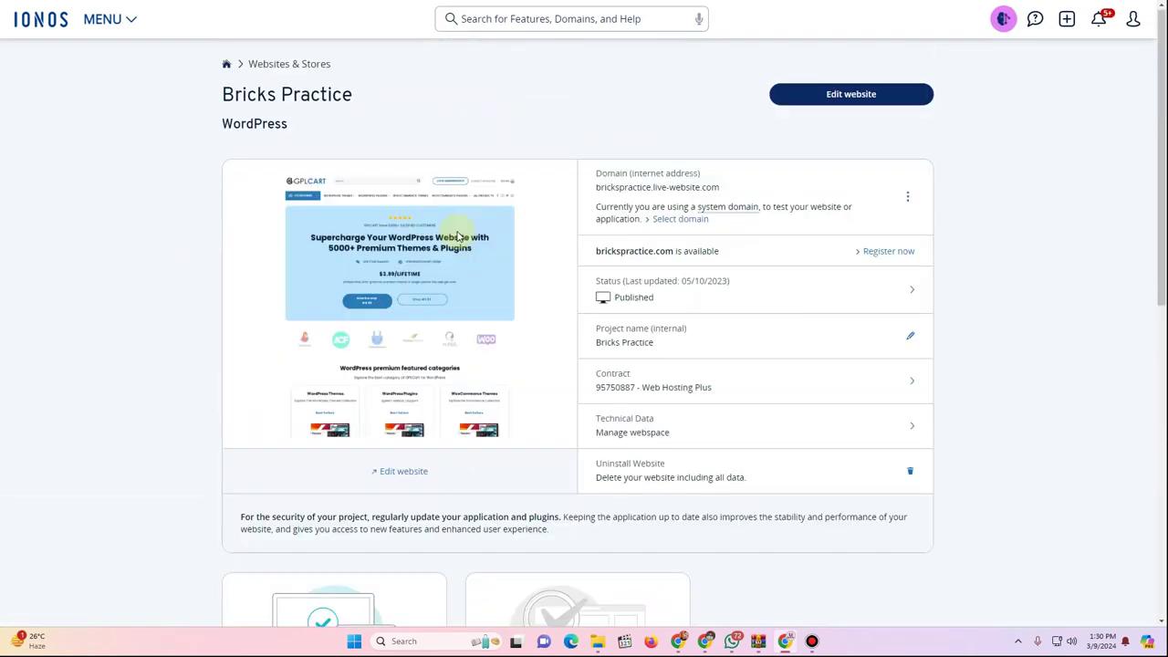
{"action": "left_click_drag", "start_coordinate": [591, 192], "coordinate": [740, 188]}
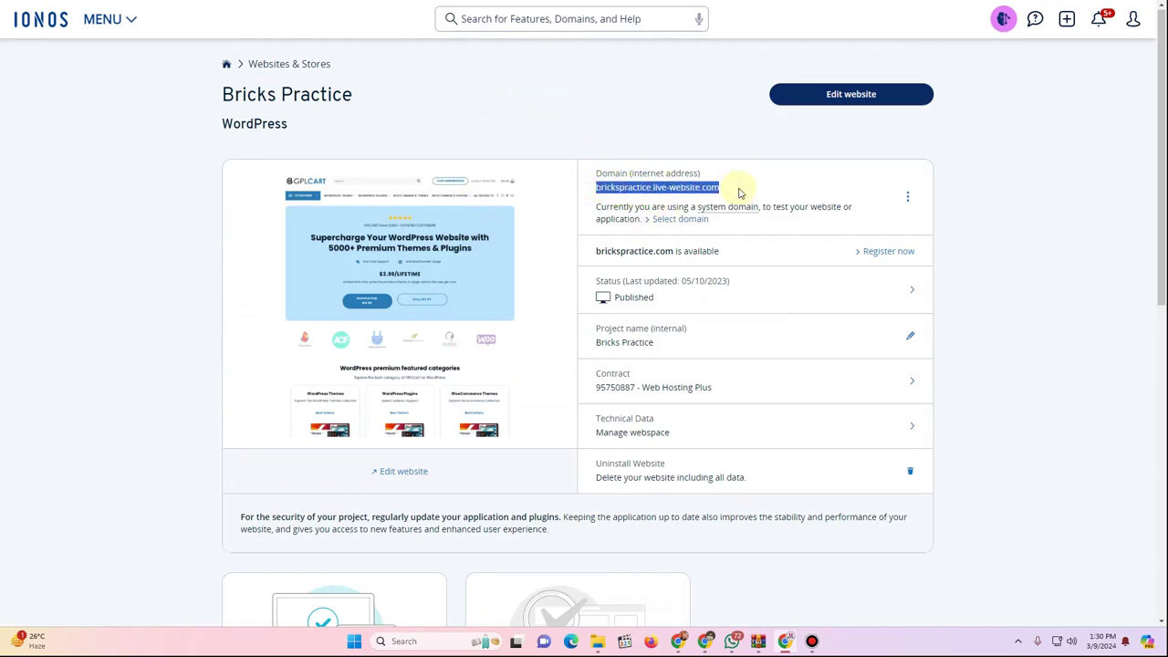
{"action": "left_click", "coordinate": [691, 134]}
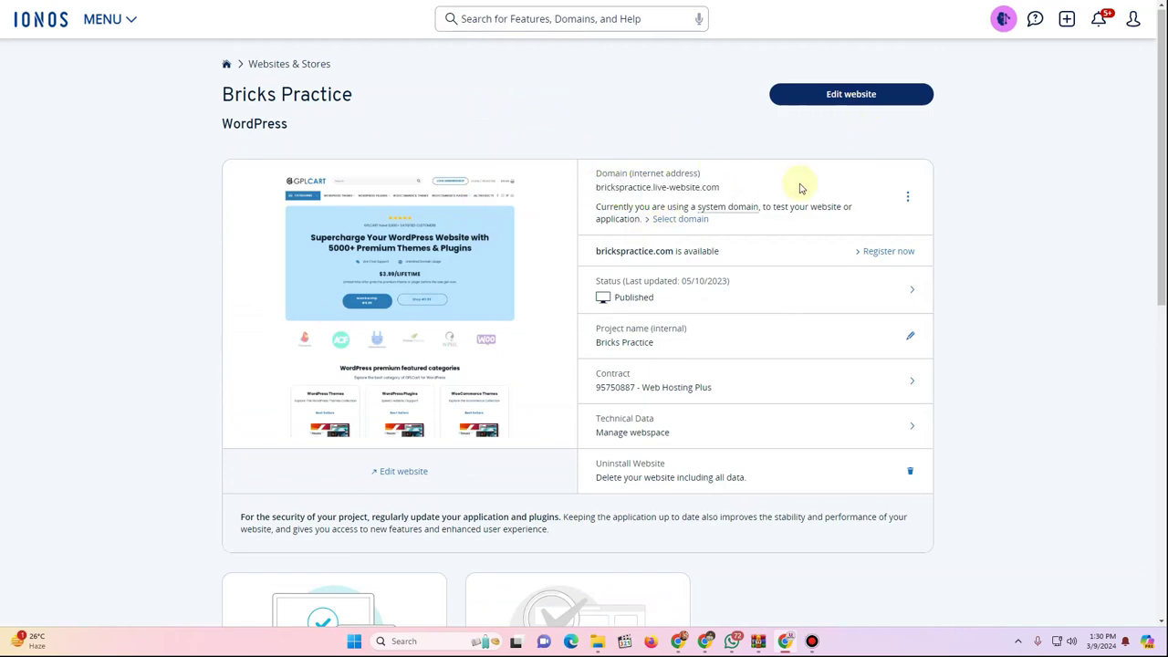
Start a brand-new website project with Create a website
{"action": "scroll", "coordinate": [799, 188], "scroll_direction": "down", "scroll_amount": 3}
{"action": "scroll", "coordinate": [793, 188], "scroll_direction": "down", "scroll_amount": 2}
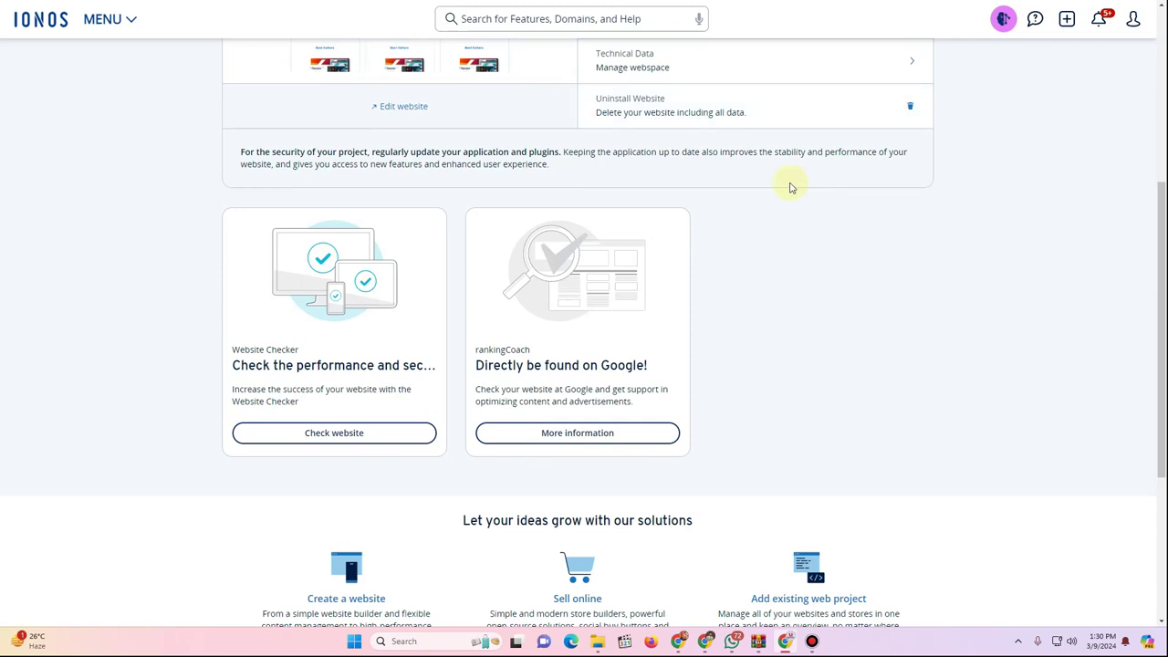
{"action": "scroll", "coordinate": [789, 187], "scroll_direction": "down", "scroll_amount": 2}
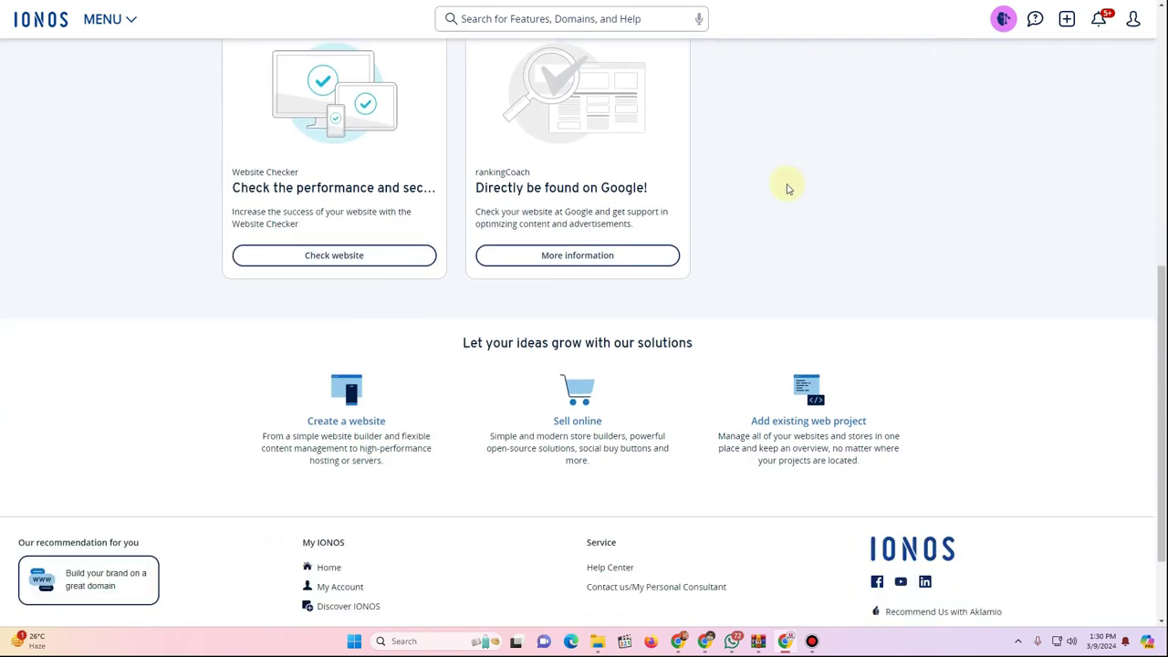
{"action": "left_click", "coordinate": [349, 435]}
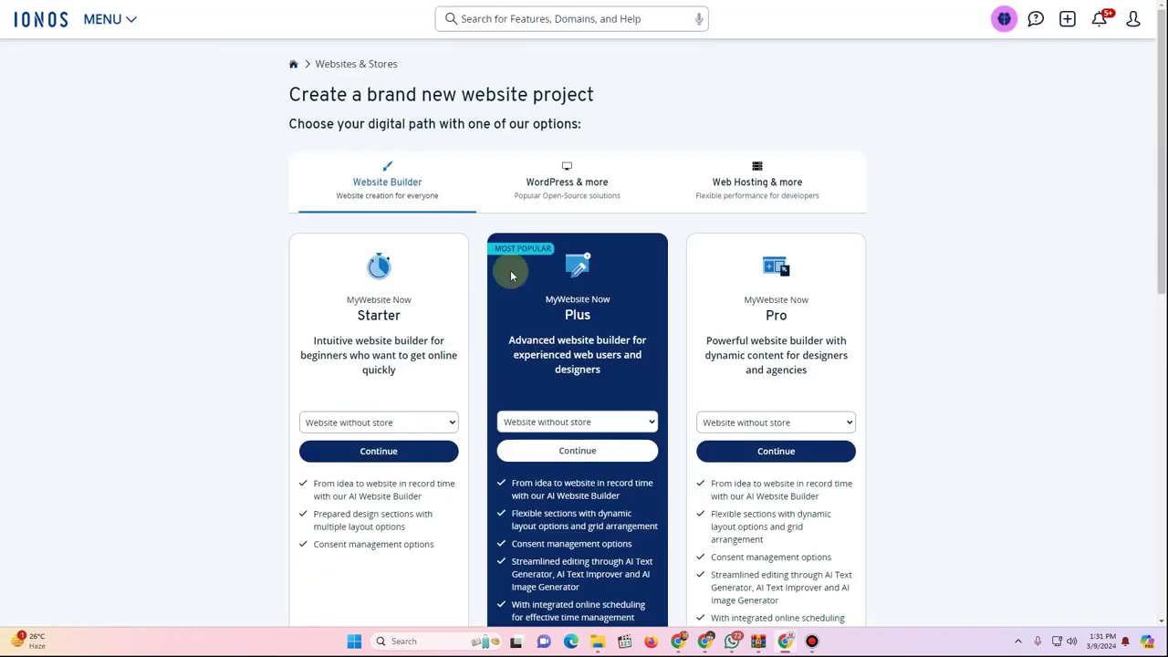
Display the IONOS Managed WordPress plans
{"action": "scroll", "coordinate": [510, 270], "scroll_direction": "down", "scroll_amount": 4}
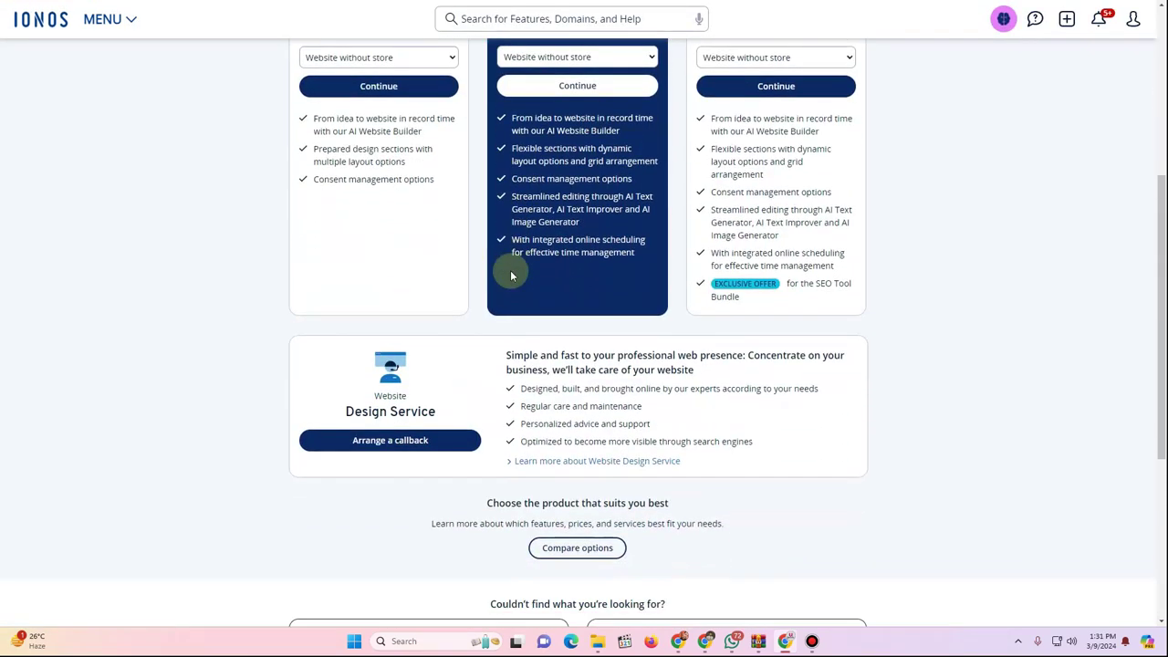
{"action": "scroll", "coordinate": [513, 269], "scroll_direction": "up", "scroll_amount": 4}
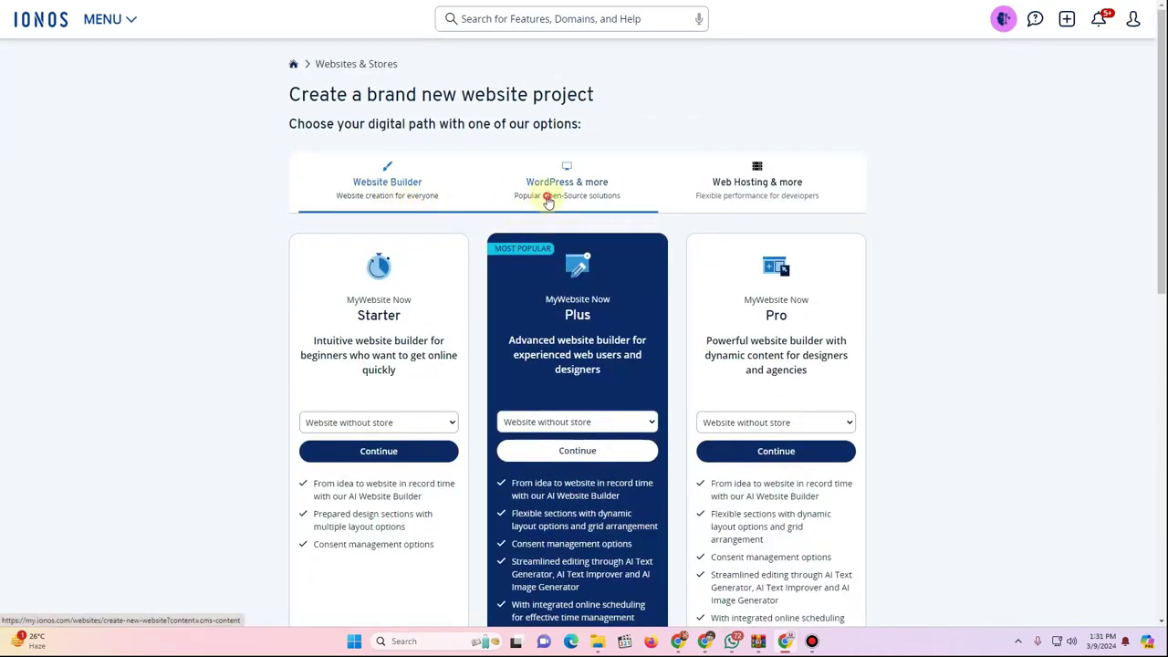
{"action": "left_click", "coordinate": [547, 195]}
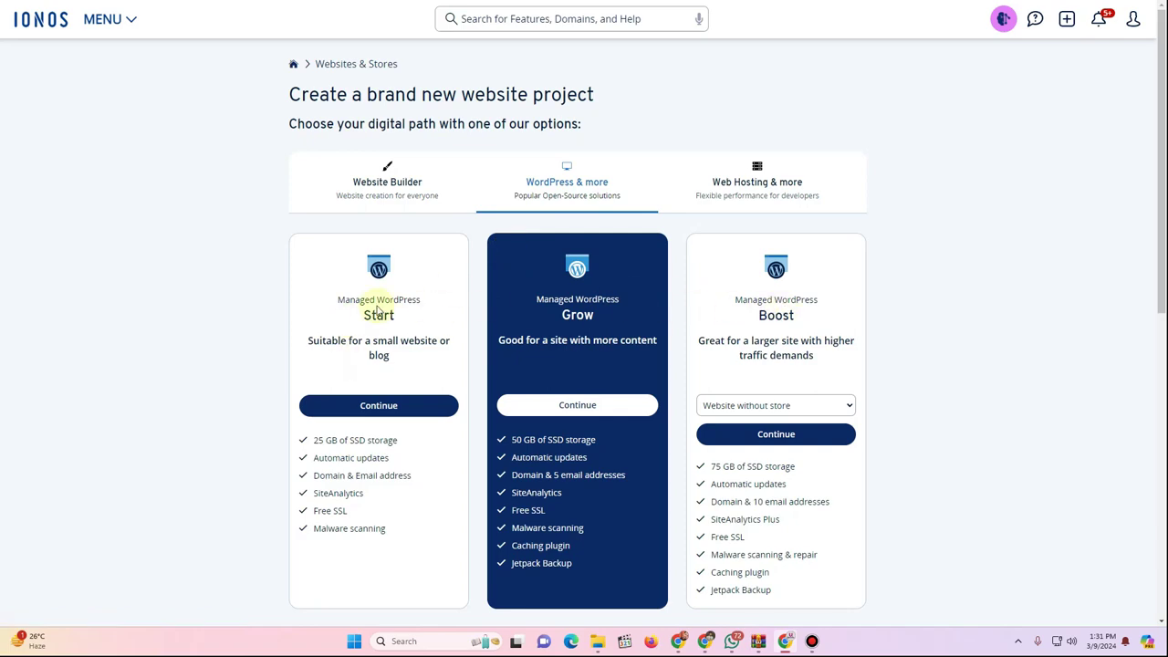
Open the Click & Build banner for open-source online store solutions
{"action": "scroll", "coordinate": [378, 305], "scroll_direction": "down", "scroll_amount": 3}
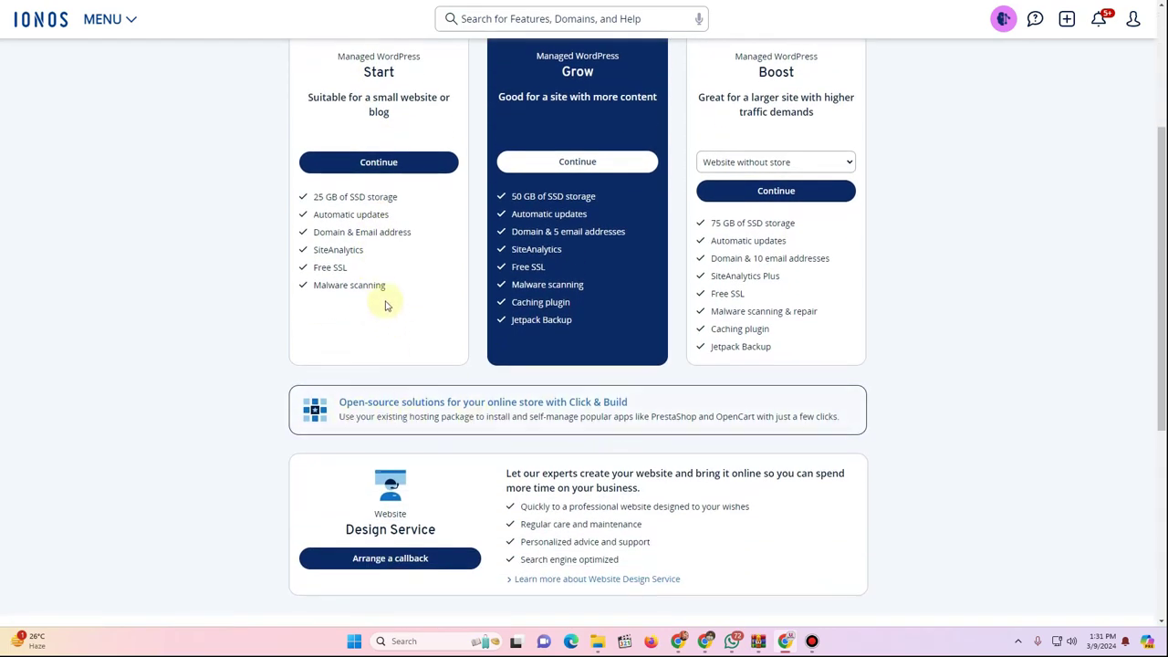
{"action": "scroll", "coordinate": [434, 193], "scroll_direction": "up", "scroll_amount": 2}
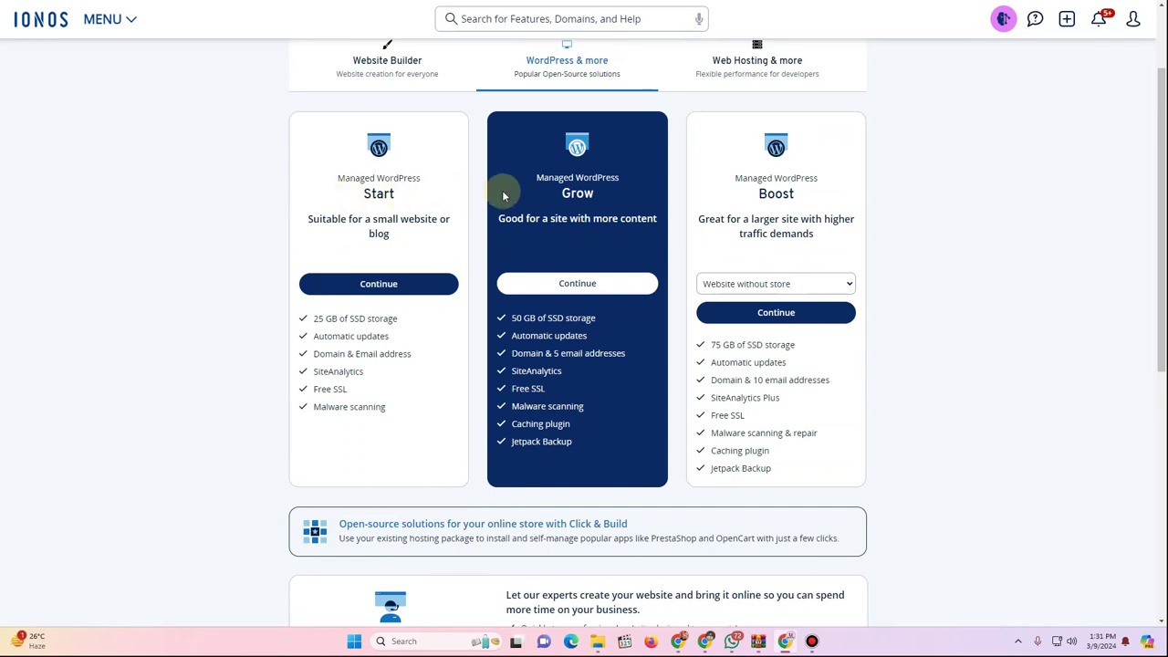
{"action": "scroll", "coordinate": [560, 202], "scroll_direction": "down", "scroll_amount": 2}
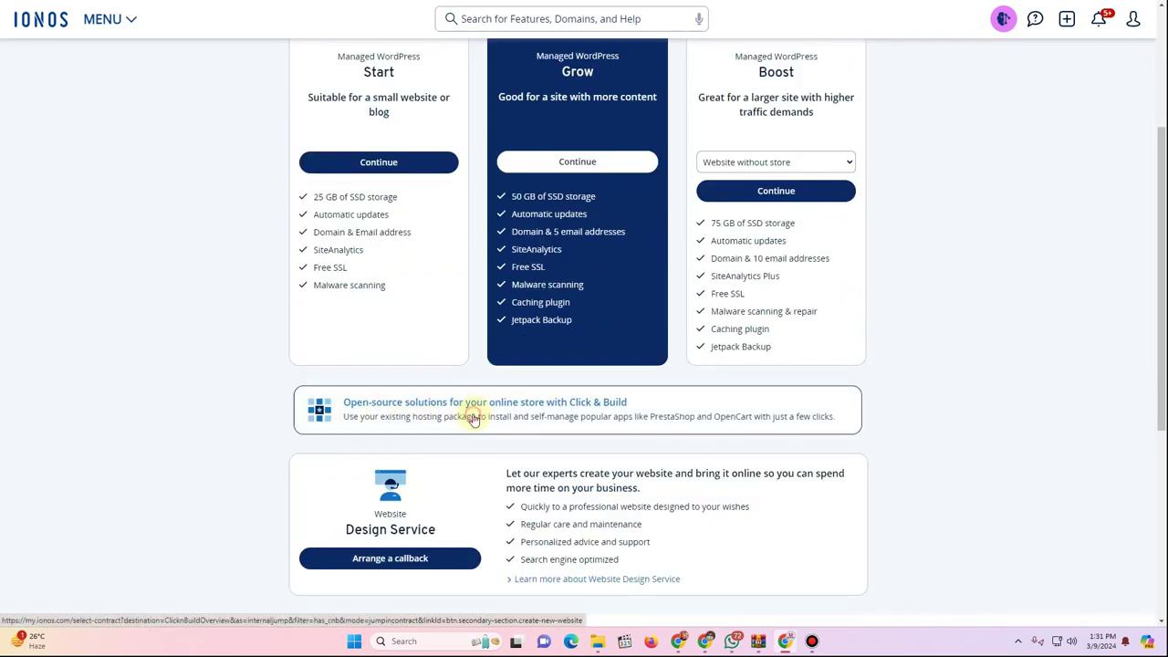
{"action": "left_click", "coordinate": [472, 418]}
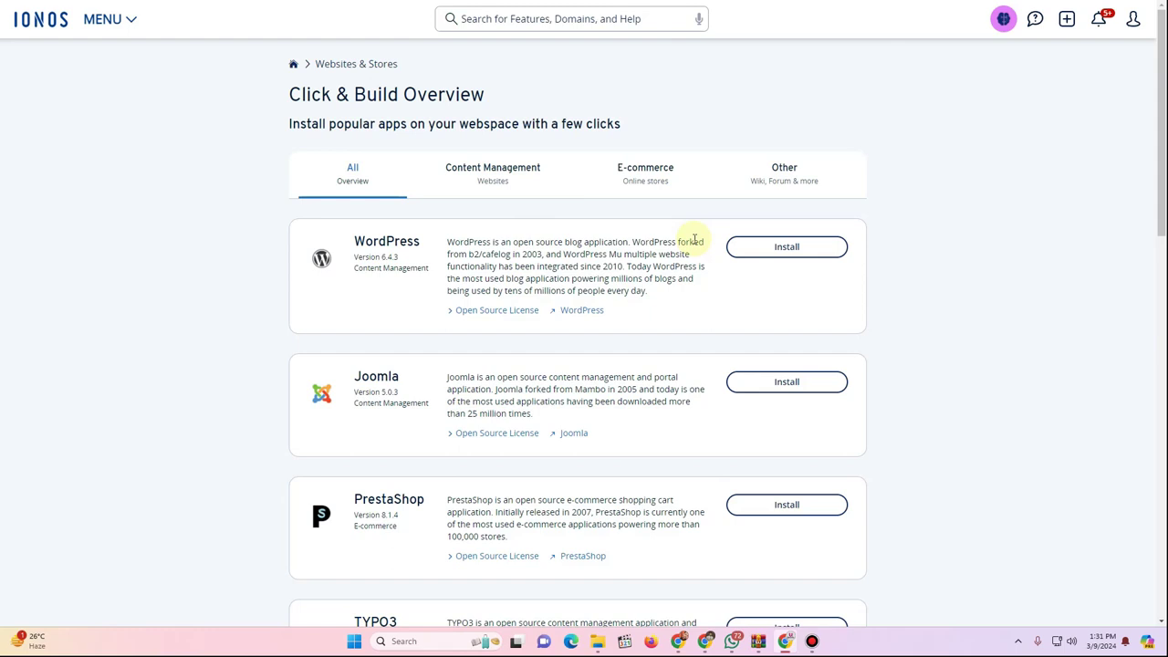
Install WordPress 6.4.3 from Click & Build, choosing to manage it yourself
{"action": "left_click", "coordinate": [790, 248]}
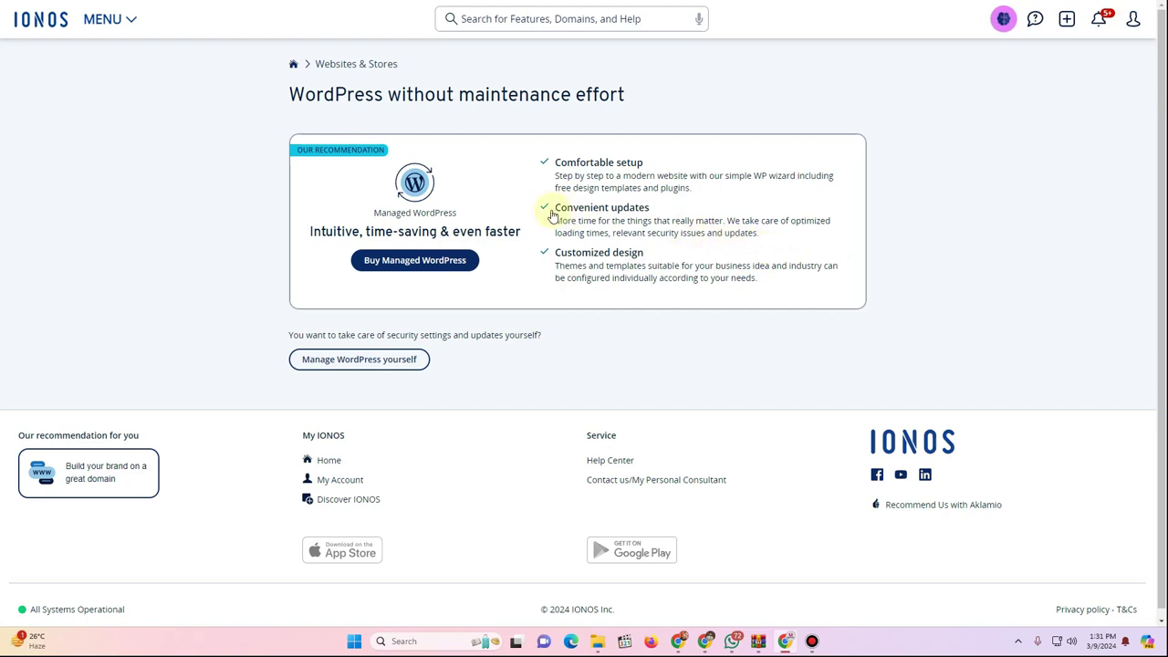
{"action": "left_click", "coordinate": [369, 366]}
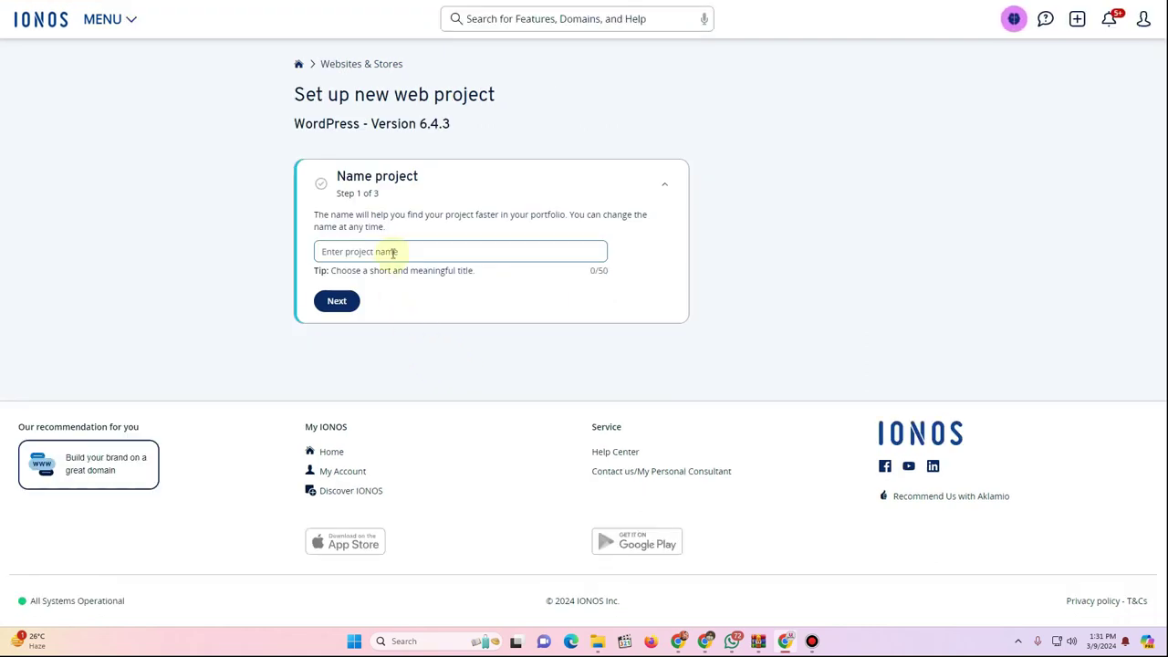
Name the web project 'Photography Portfolio blog' and confirm it
{"action": "left_click", "coordinate": [393, 252]}
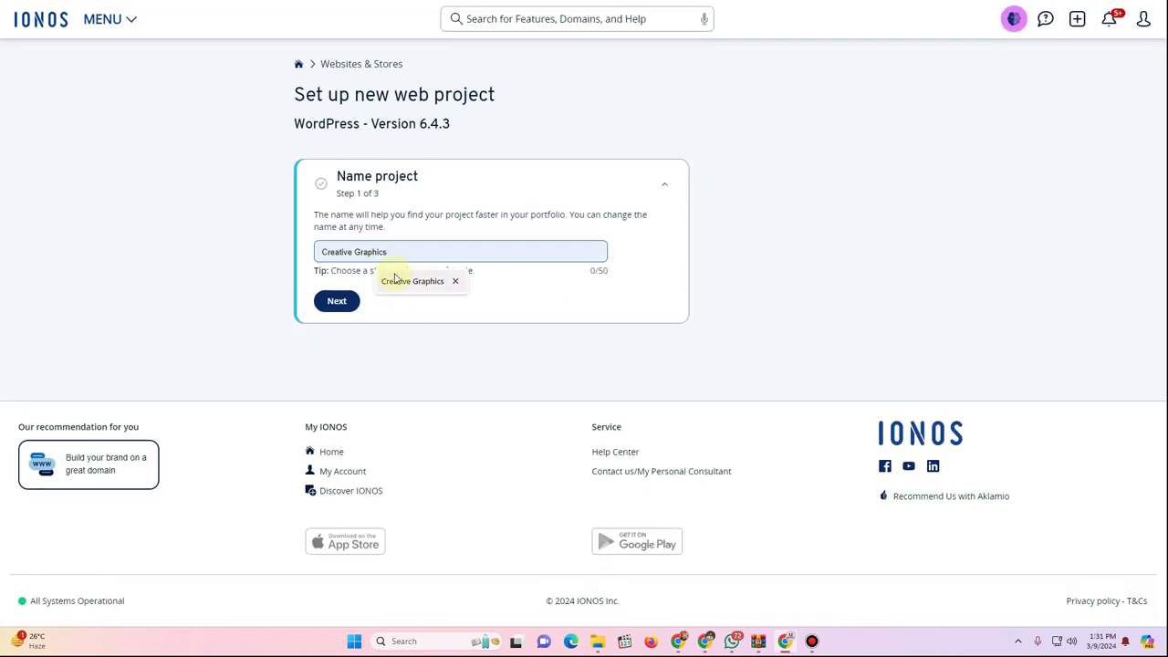
{"action": "left_click", "coordinate": [394, 280]}
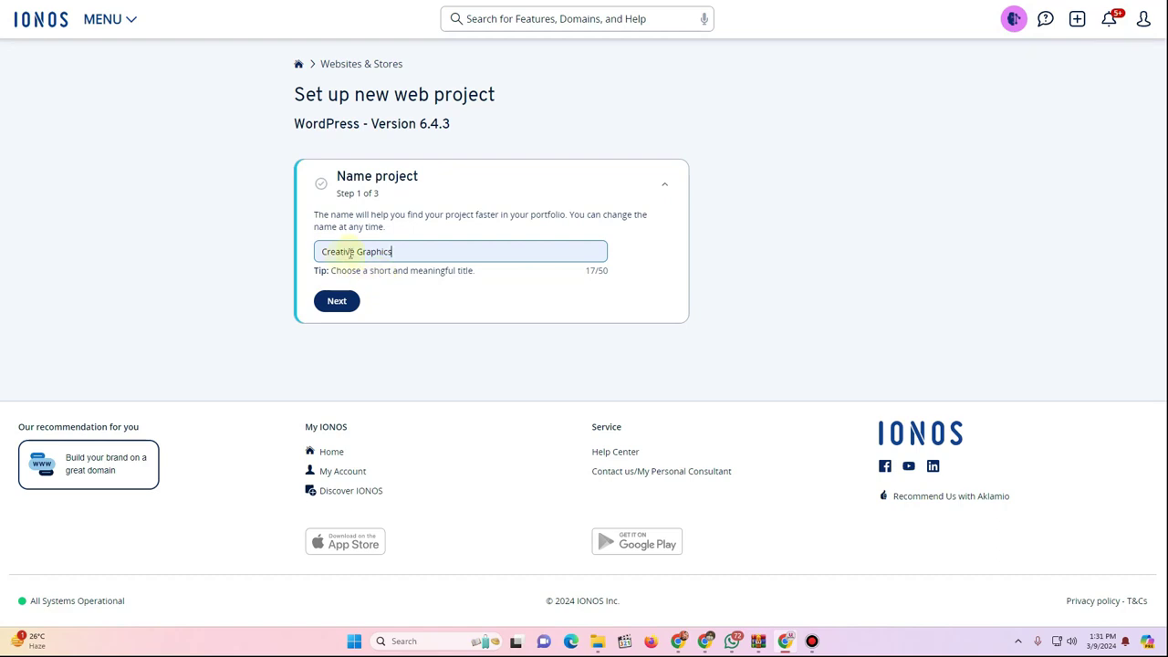
{"action": "left_click_drag", "start_coordinate": [407, 251], "coordinate": [324, 248]}
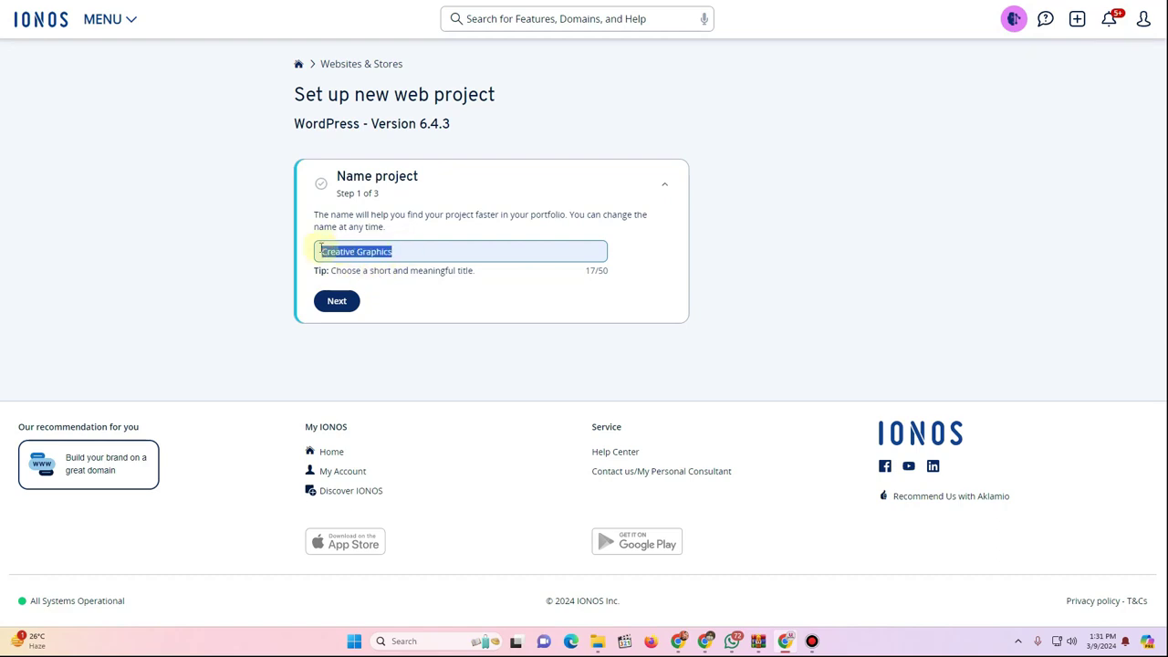
{"action": "type", "text": "Photo"}
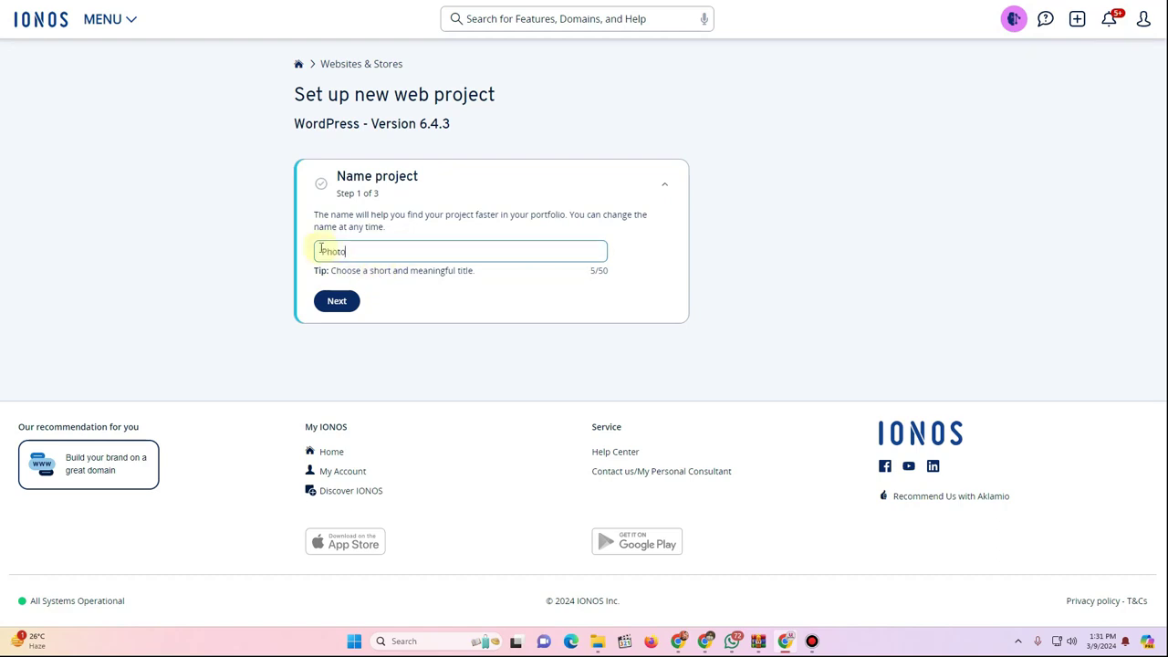
{"action": "type", "text": "graphy Portfolio blog"}
{"action": "left_click", "coordinate": [330, 310]}
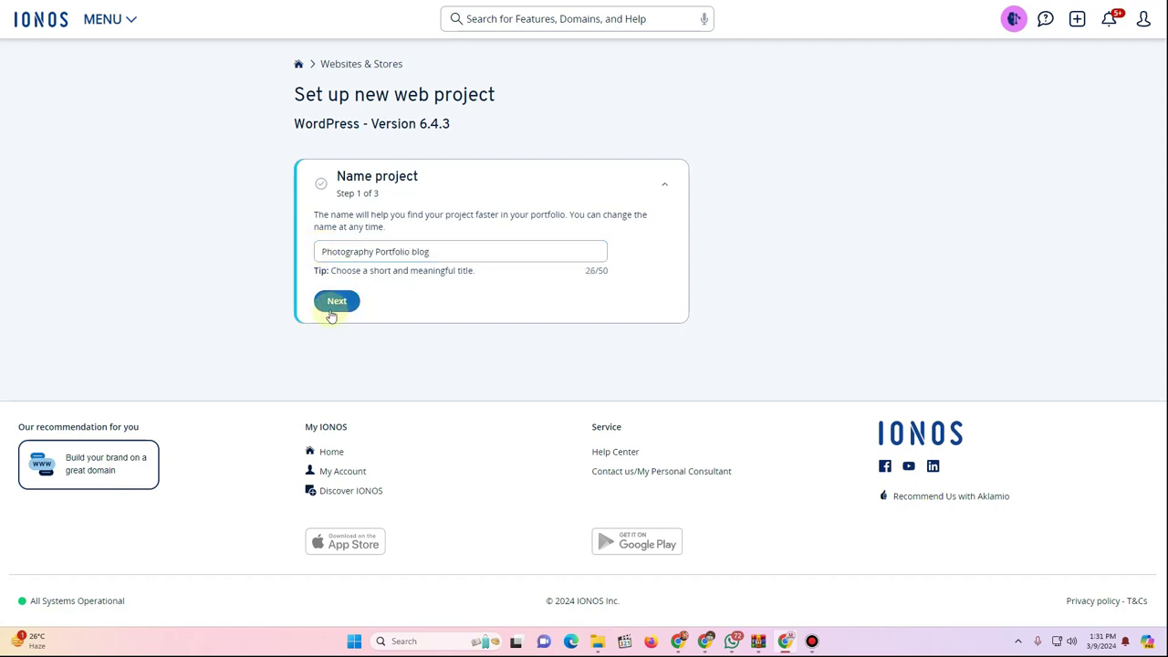
Replace the suggested admin username with your own and enter an admin password
{"action": "left_click", "coordinate": [334, 305]}
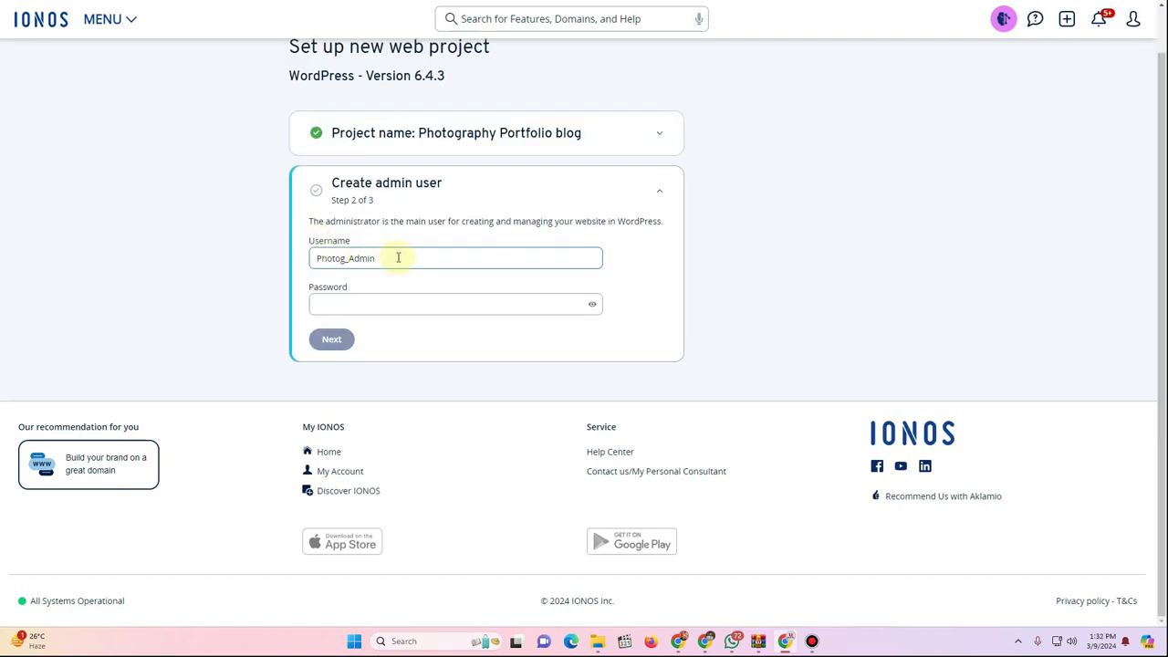
{"action": "left_click_drag", "start_coordinate": [397, 257], "coordinate": [321, 257]}
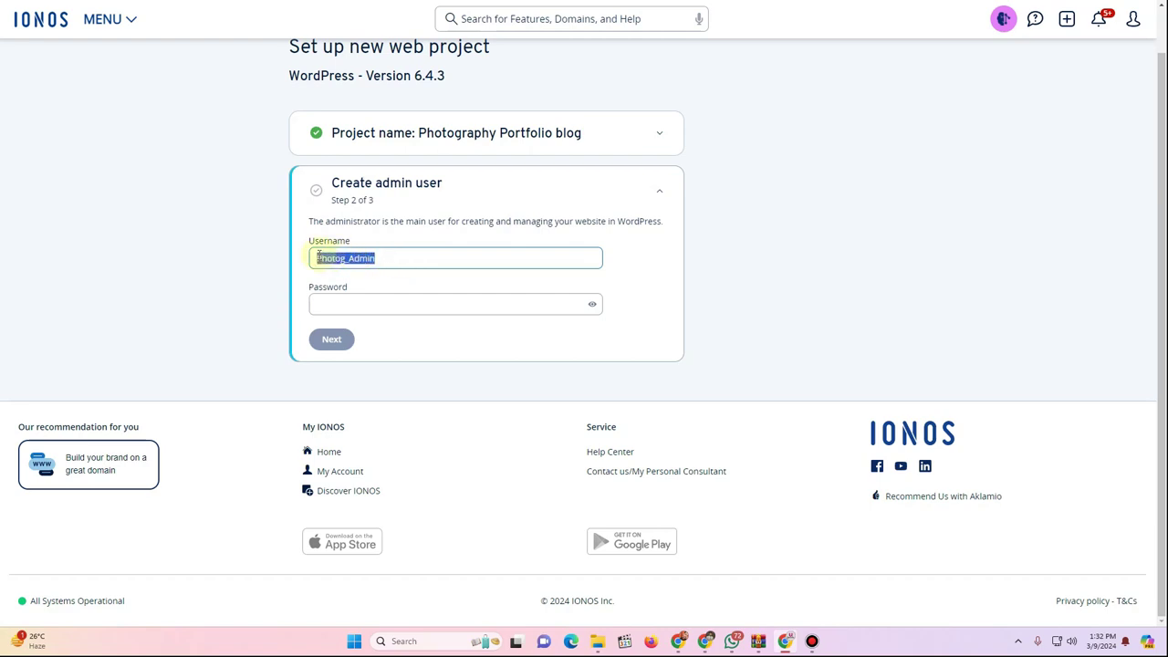
{"action": "type", "text": "Ghaza"}
{"action": "left_click", "coordinate": [399, 287]}
{"action": "left_click", "coordinate": [375, 307]}
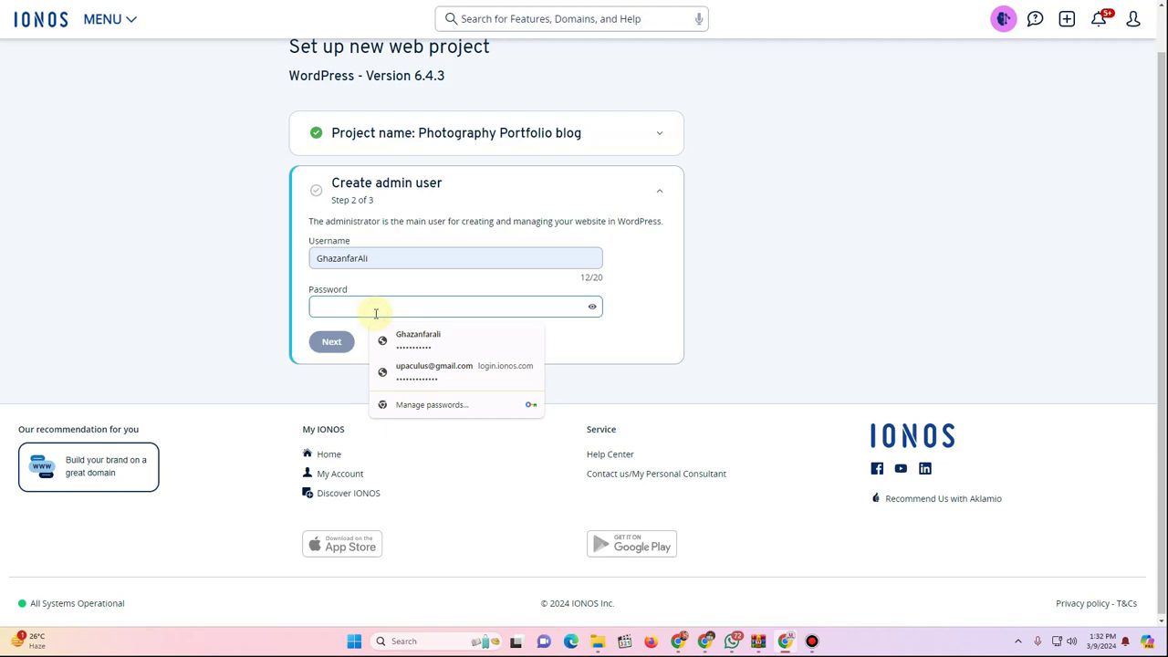
{"action": "type", "text": "****"}
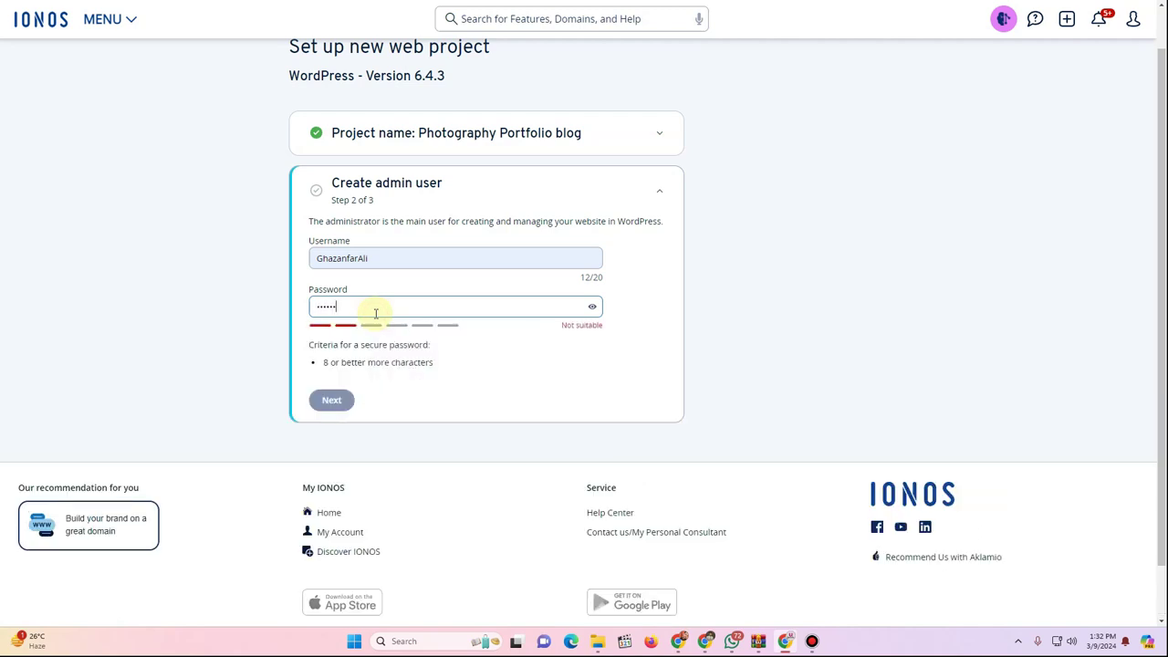
{"action": "type", "text": "******"}
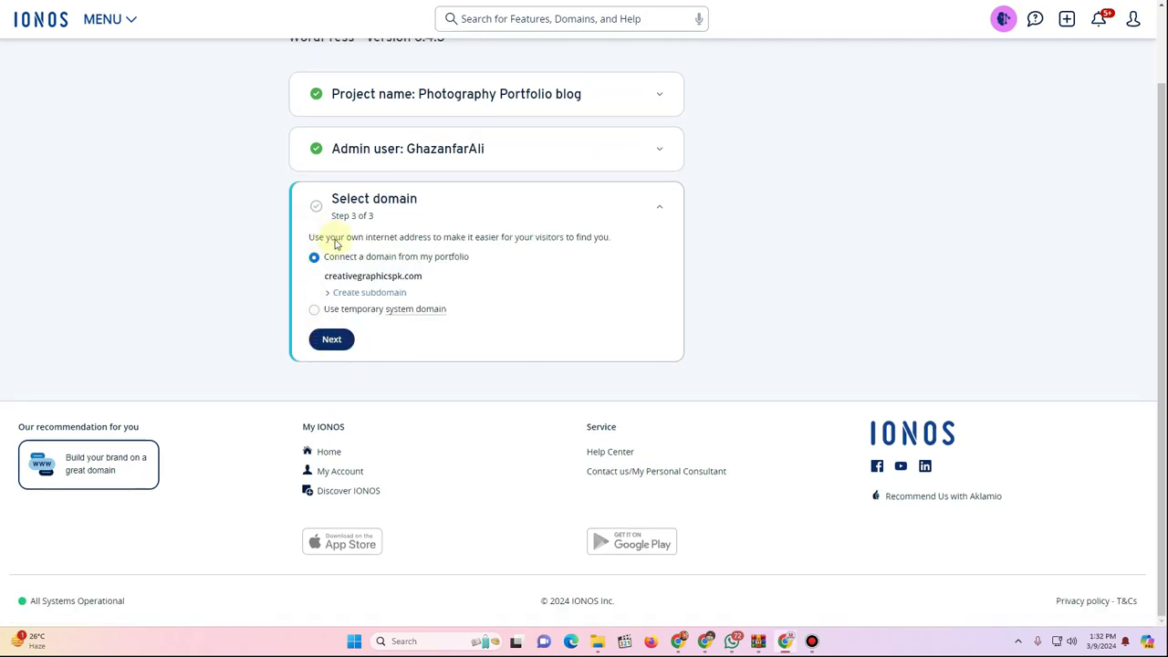
Confirm creativegraphicspk.com from the domain portfolio as the site's domain and launch the WordPress install
{"action": "left_click_drag", "start_coordinate": [324, 275], "coordinate": [436, 279]}
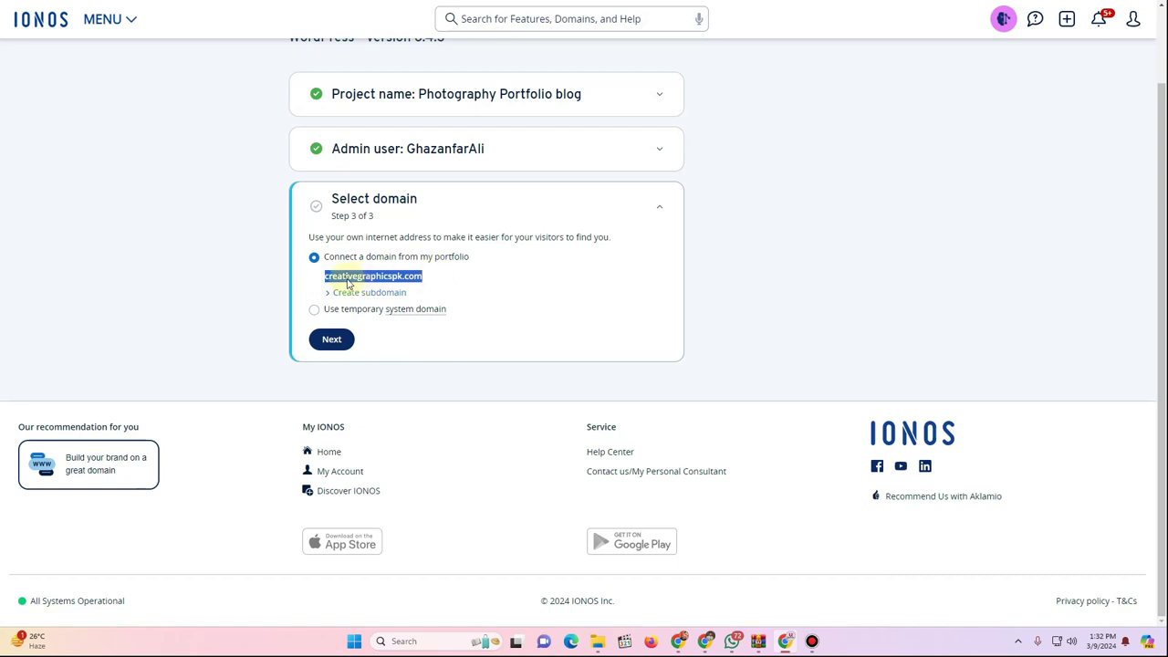
{"action": "left_click", "coordinate": [339, 351]}
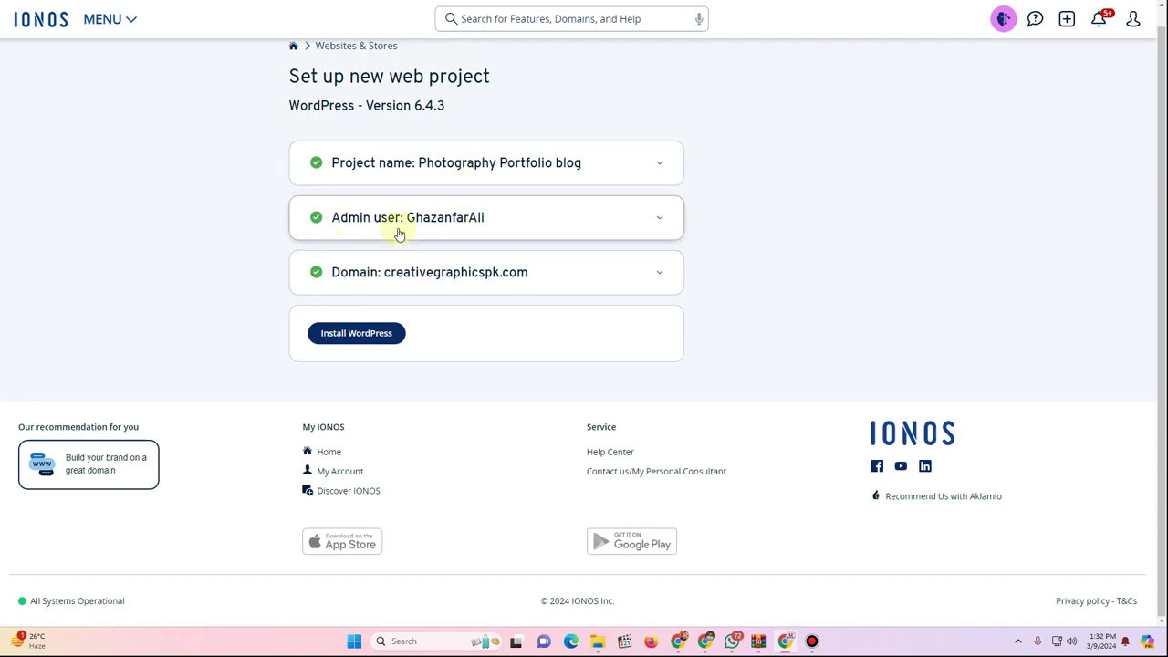
{"action": "left_click", "coordinate": [355, 335]}
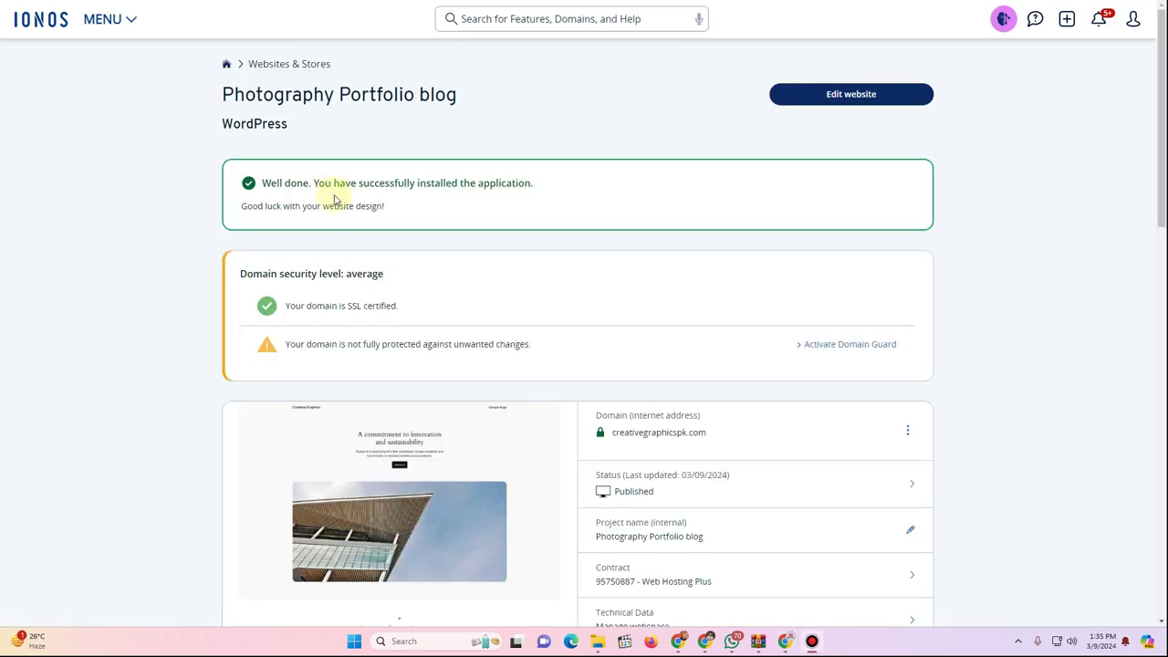
Open the Photography Portfolio blog's WordPress login page via 'Edit website' below the site preview
{"action": "scroll", "coordinate": [345, 204], "scroll_direction": "down", "scroll_amount": 1}
{"action": "scroll", "coordinate": [345, 204], "scroll_direction": "down", "scroll_amount": 2}
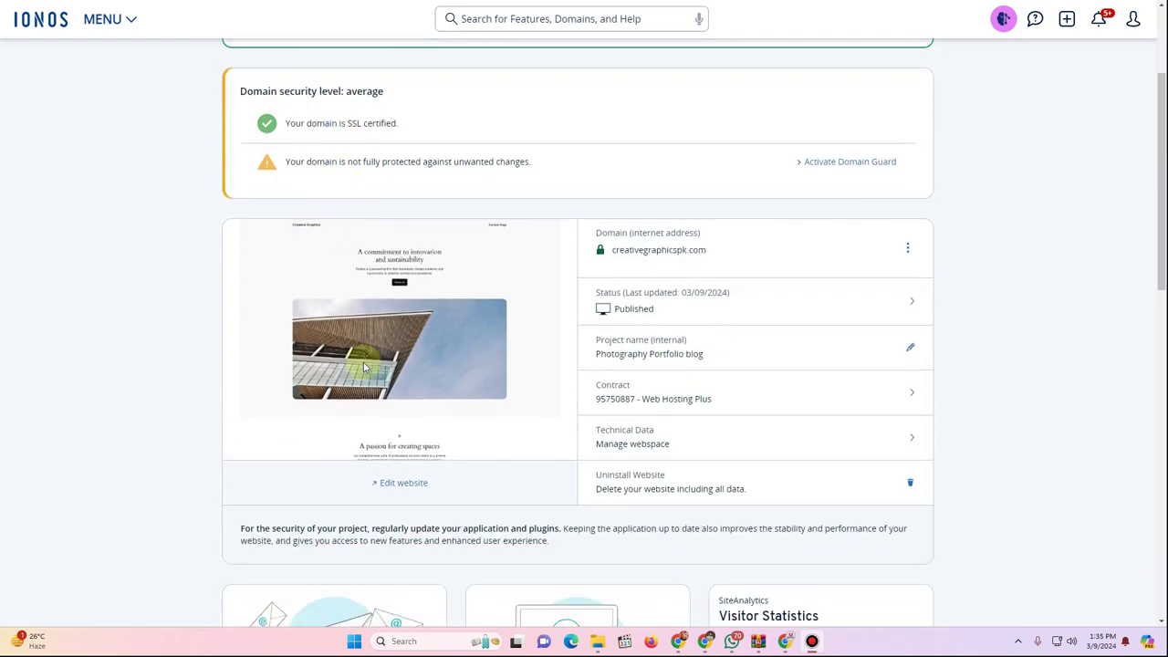
{"action": "left_click", "coordinate": [397, 486]}
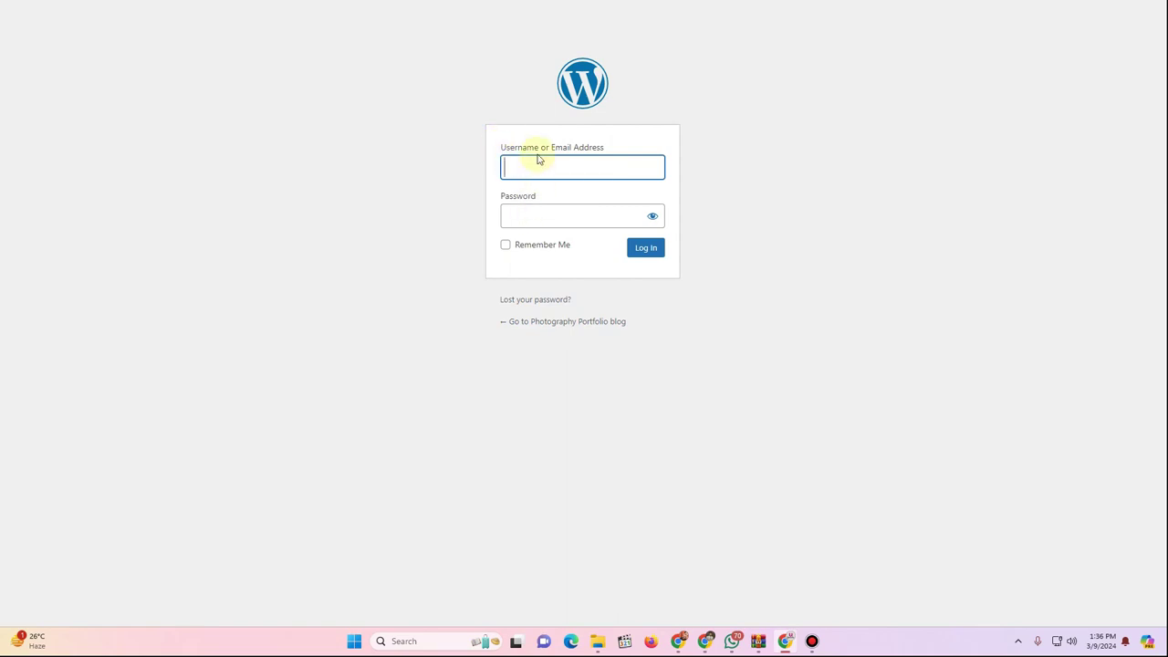
Log in to WordPress with the admin username and password, with Remember Me ticked
{"action": "left_click", "coordinate": [538, 165]}
{"action": "type", "text": "ghaz"}
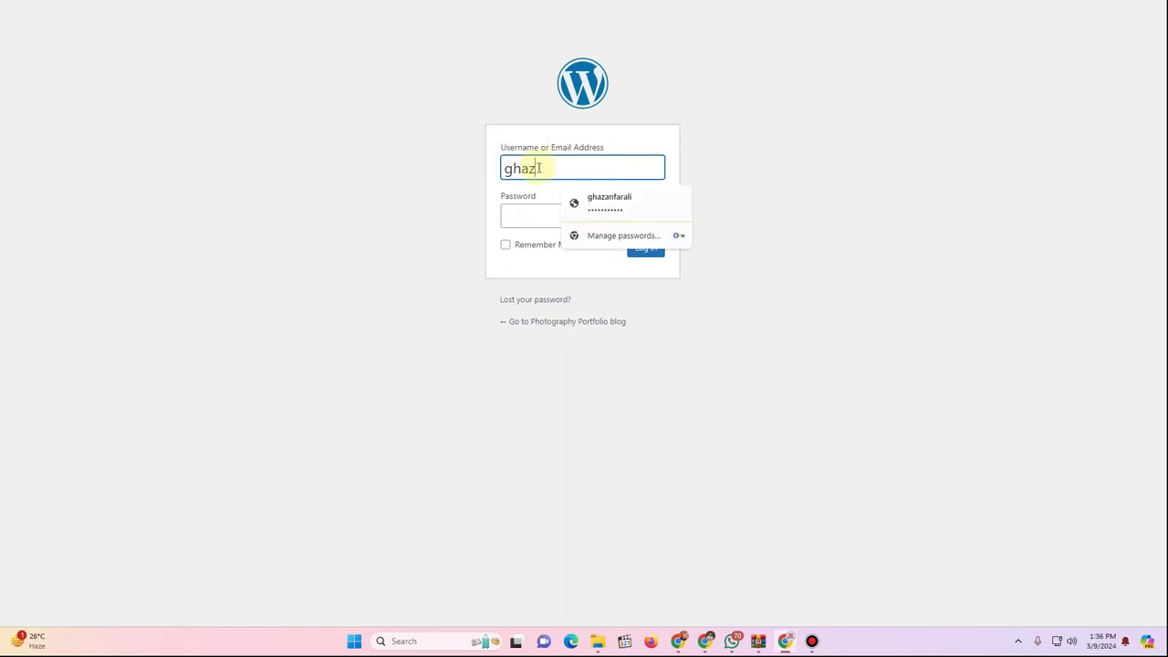
{"action": "type", "text": "anfarAli"}
{"action": "left_click", "coordinate": [525, 214]}
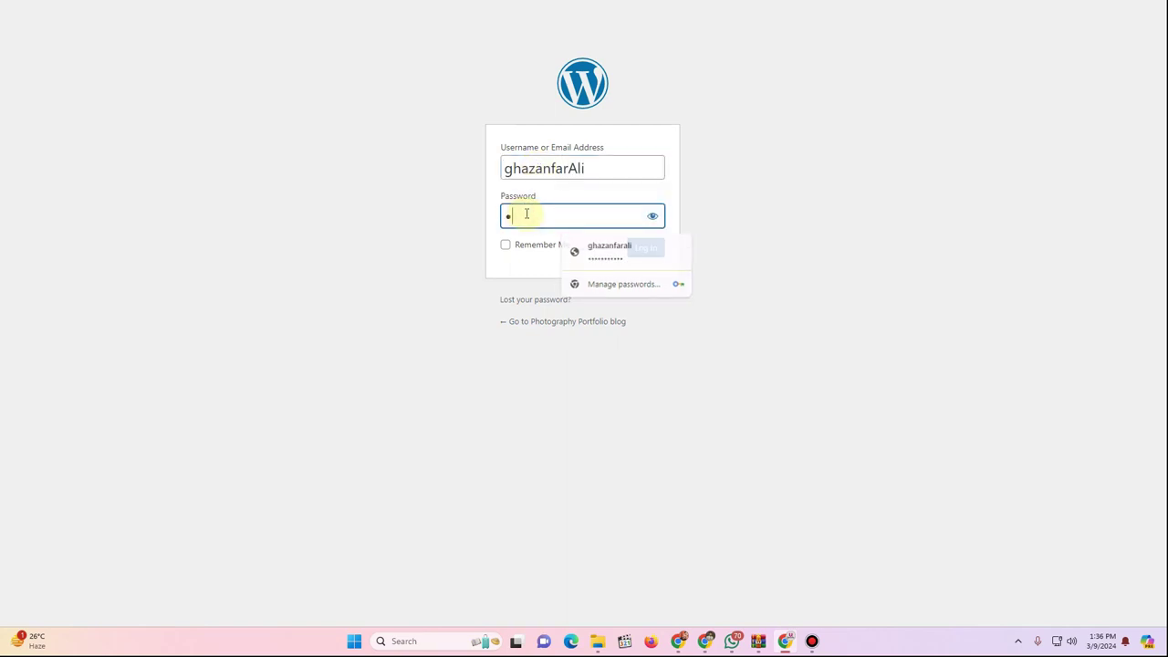
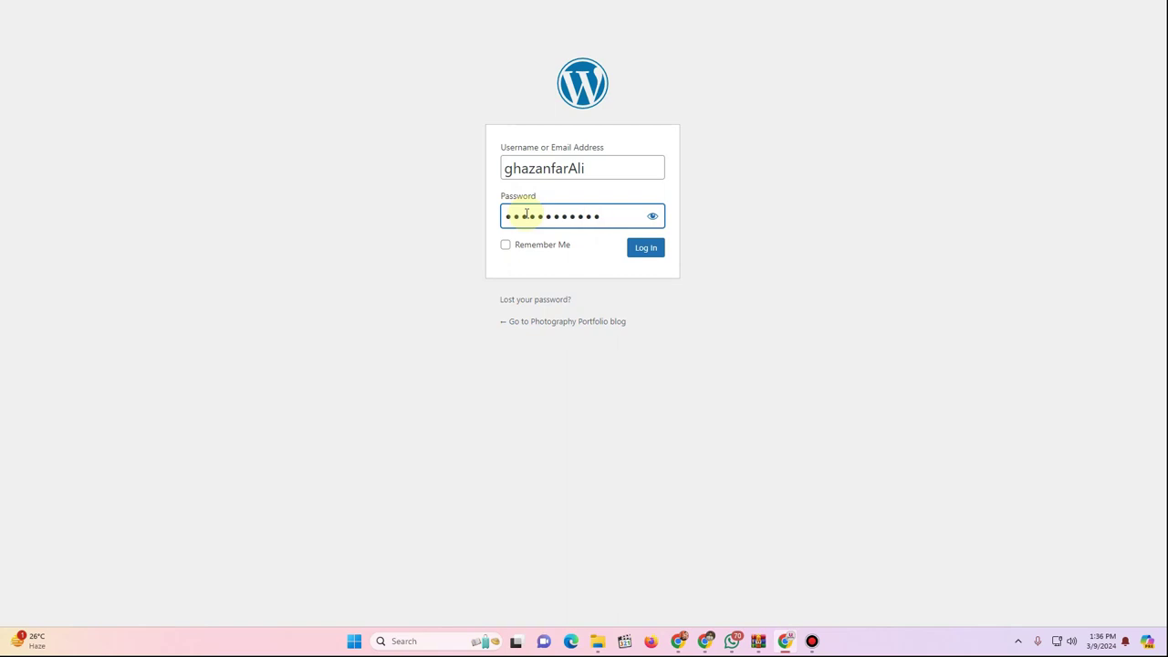
{"action": "left_click", "coordinate": [529, 245]}
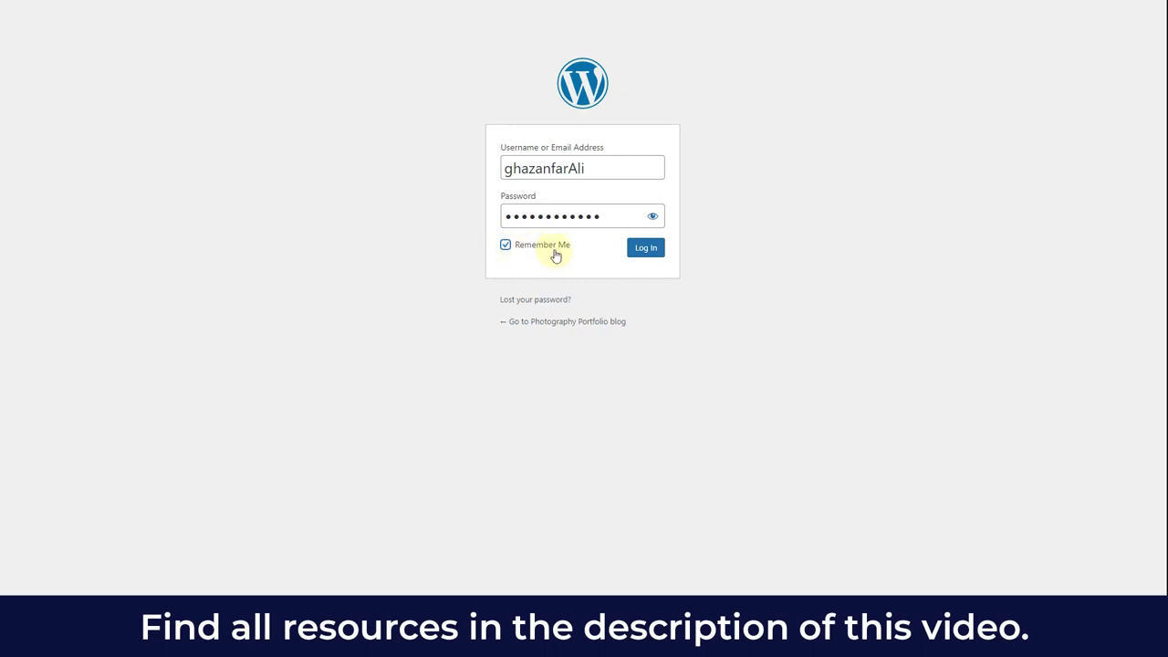
{"action": "left_click", "coordinate": [644, 248]}
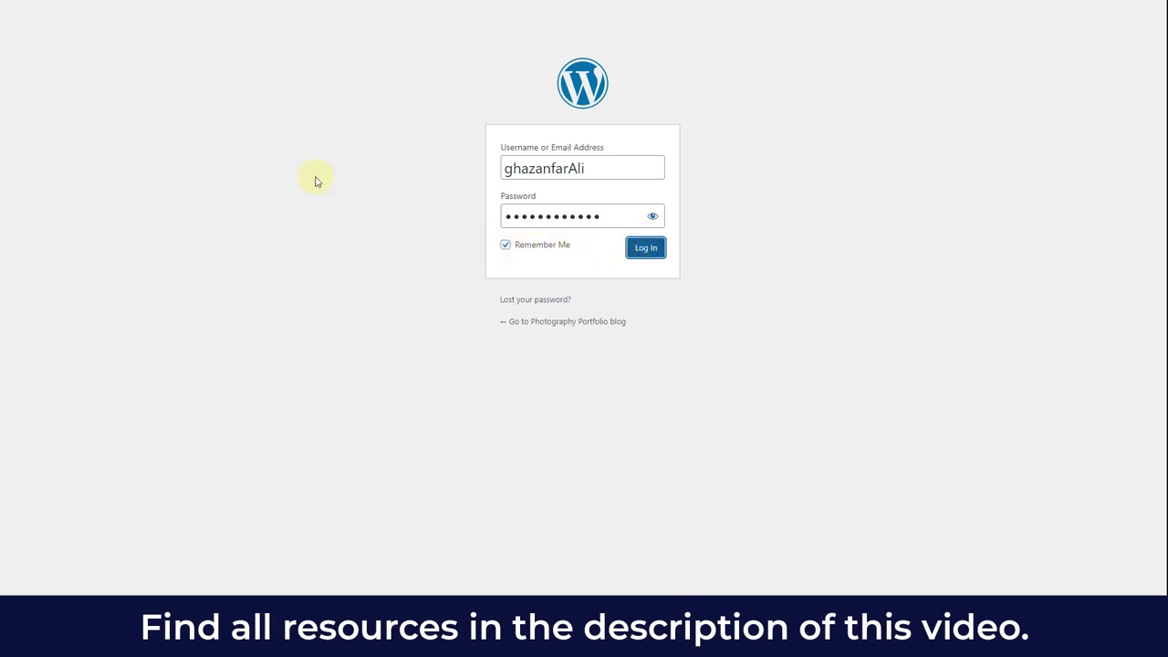
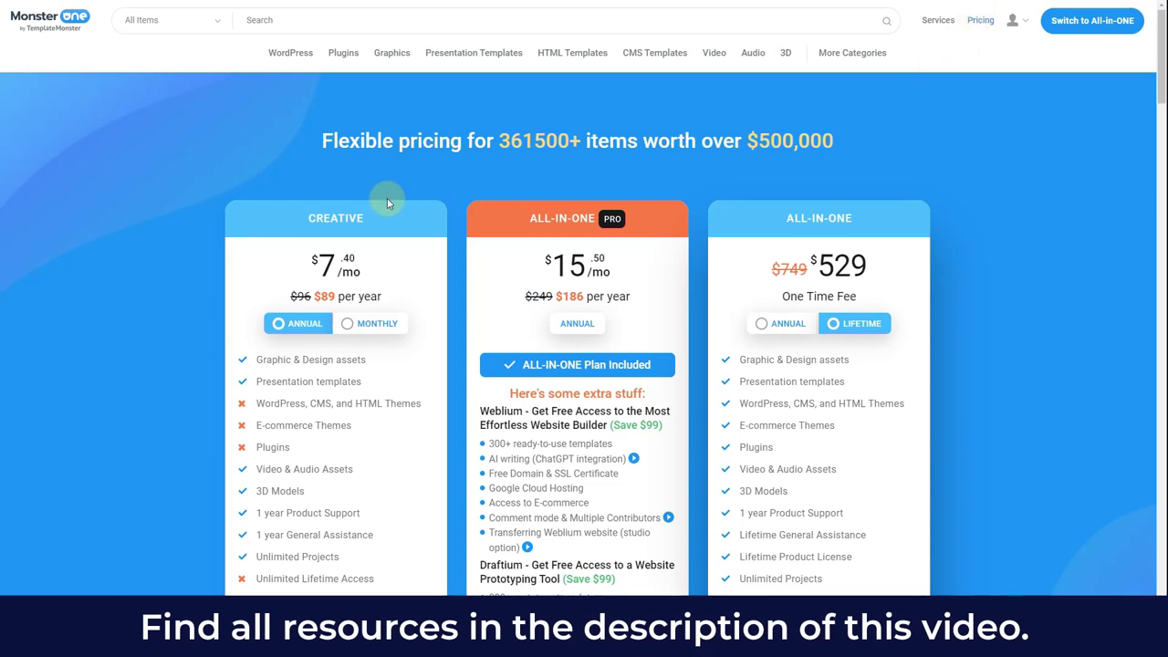
Review the MonsterONE pricing plans and their feature info tooltips
{"action": "scroll", "coordinate": [385, 198], "scroll_direction": "down", "scroll_amount": 1}
{"action": "scroll", "coordinate": [356, 343], "scroll_direction": "down", "scroll_amount": 1}
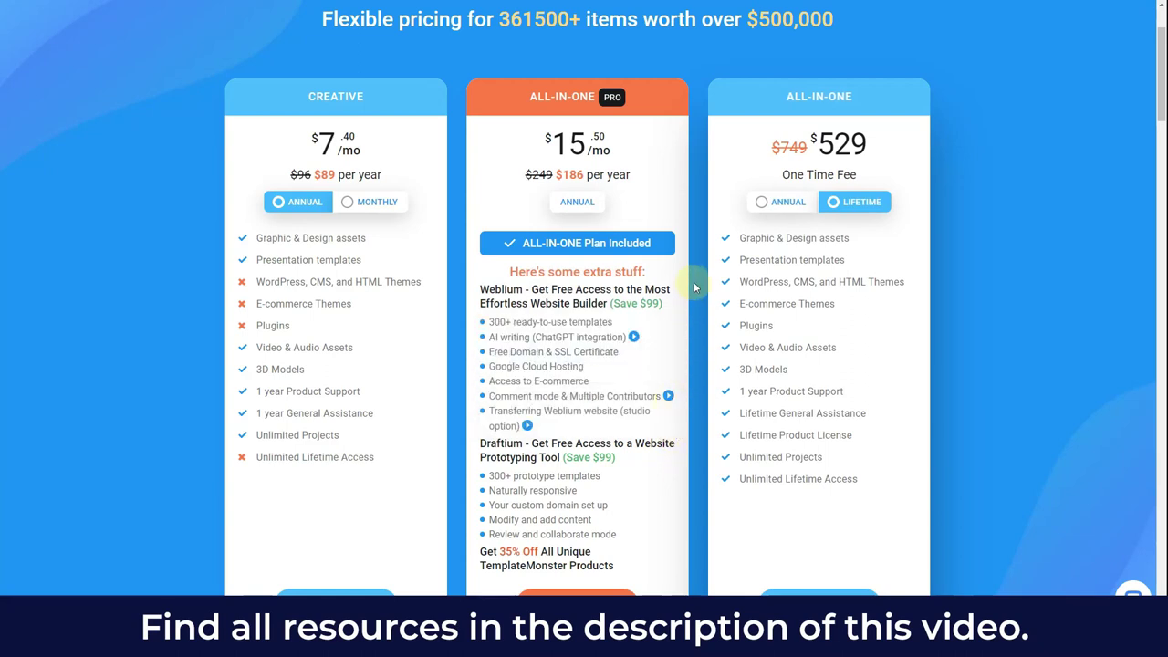
{"action": "mouse_move", "coordinate": [508, 288]}
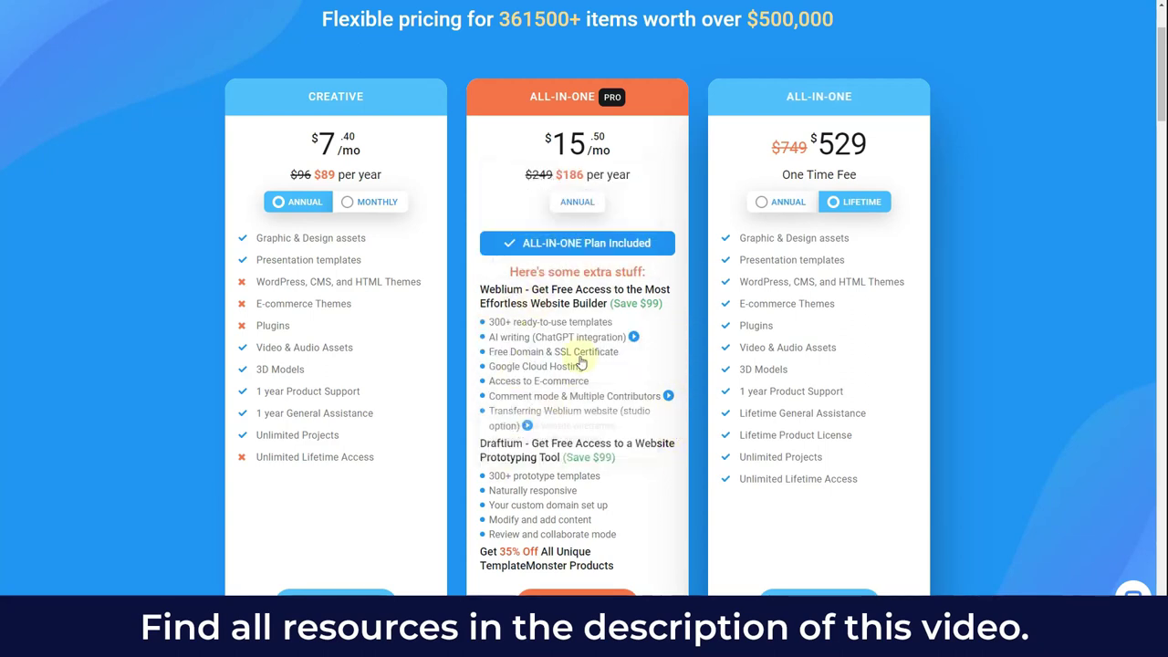
{"action": "mouse_move", "coordinate": [584, 395]}
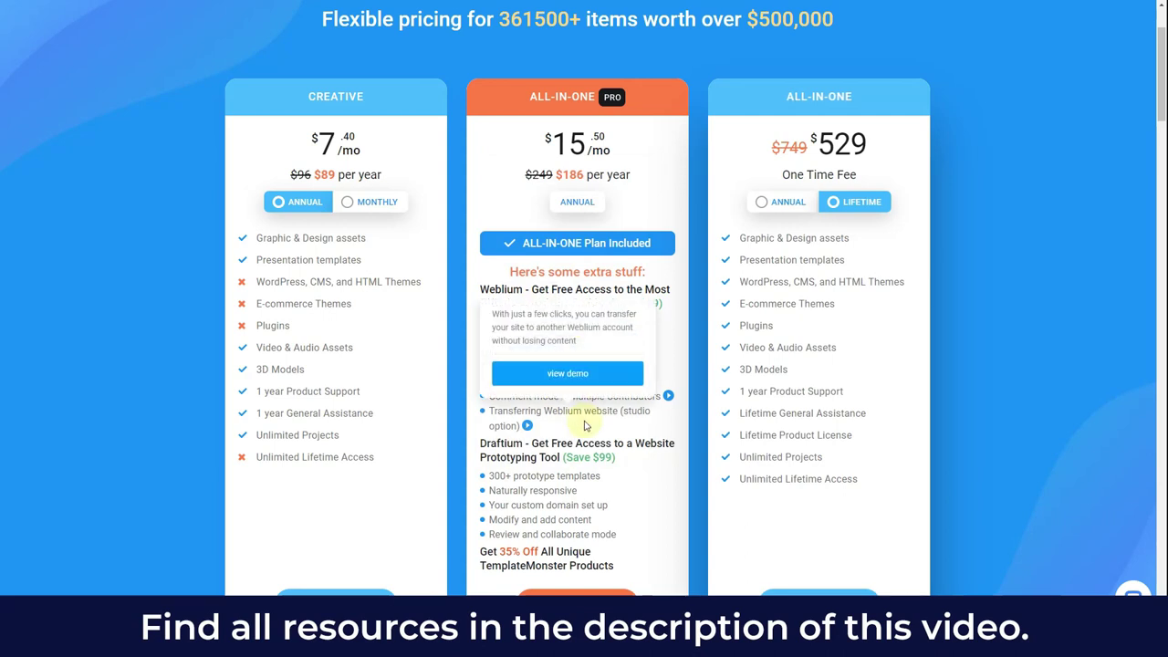
{"action": "scroll", "coordinate": [556, 440], "scroll_direction": "down", "scroll_amount": 1}
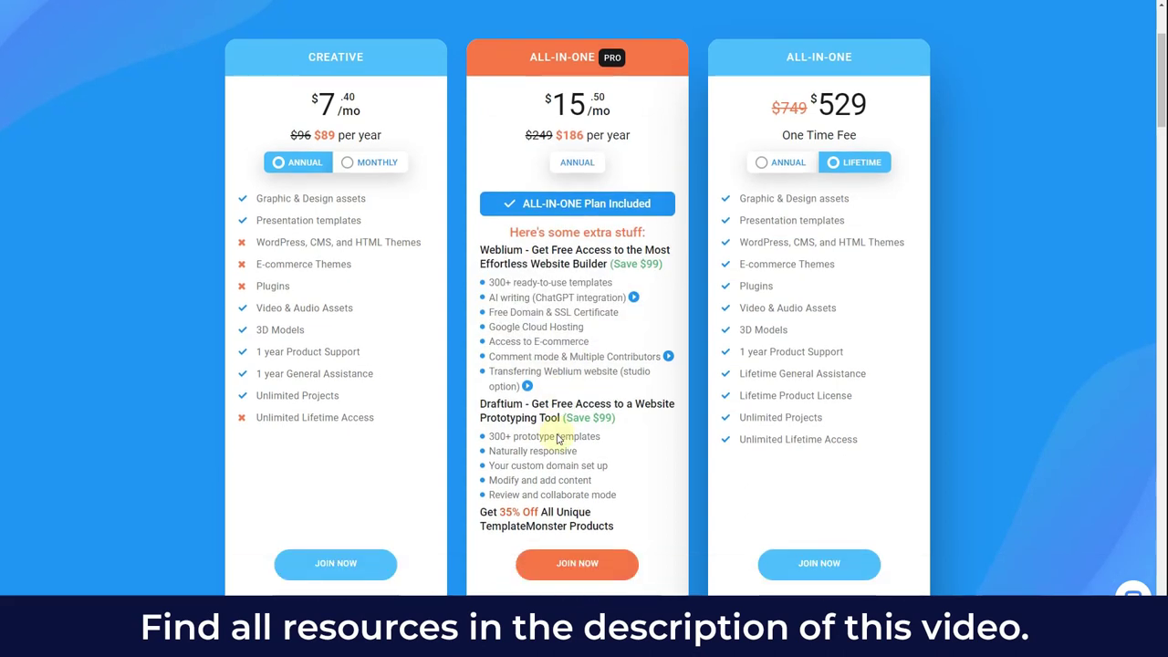
{"action": "mouse_move", "coordinate": [567, 486]}
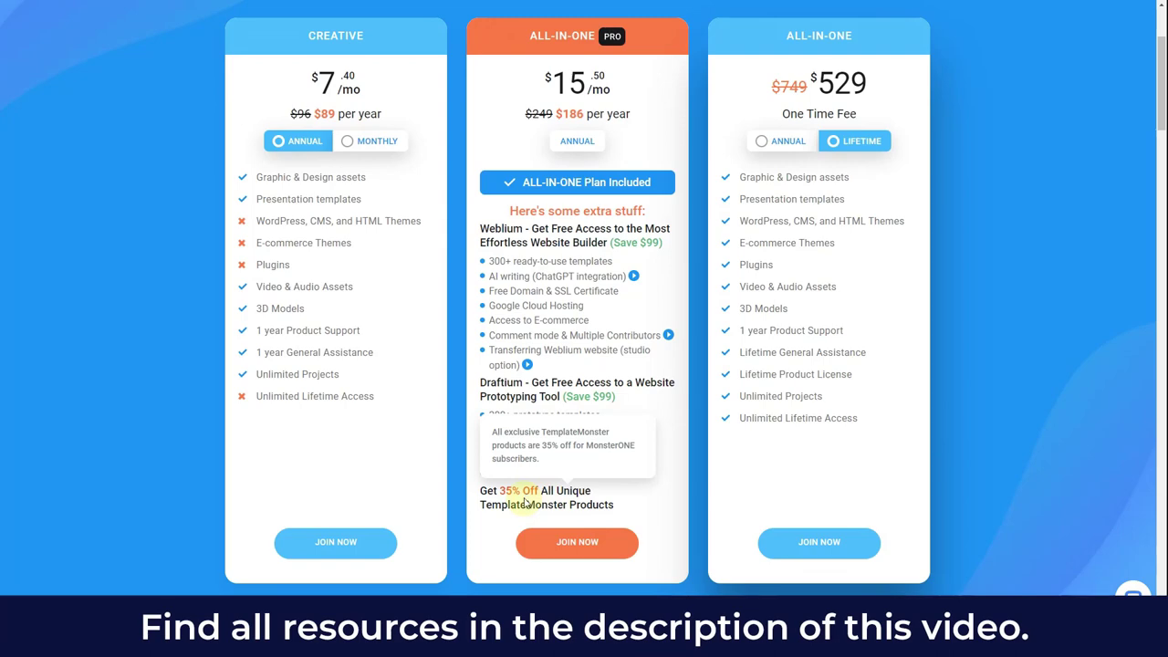
{"action": "scroll", "coordinate": [528, 504], "scroll_direction": "up", "scroll_amount": 3}
{"action": "mouse_move", "coordinate": [538, 502]}
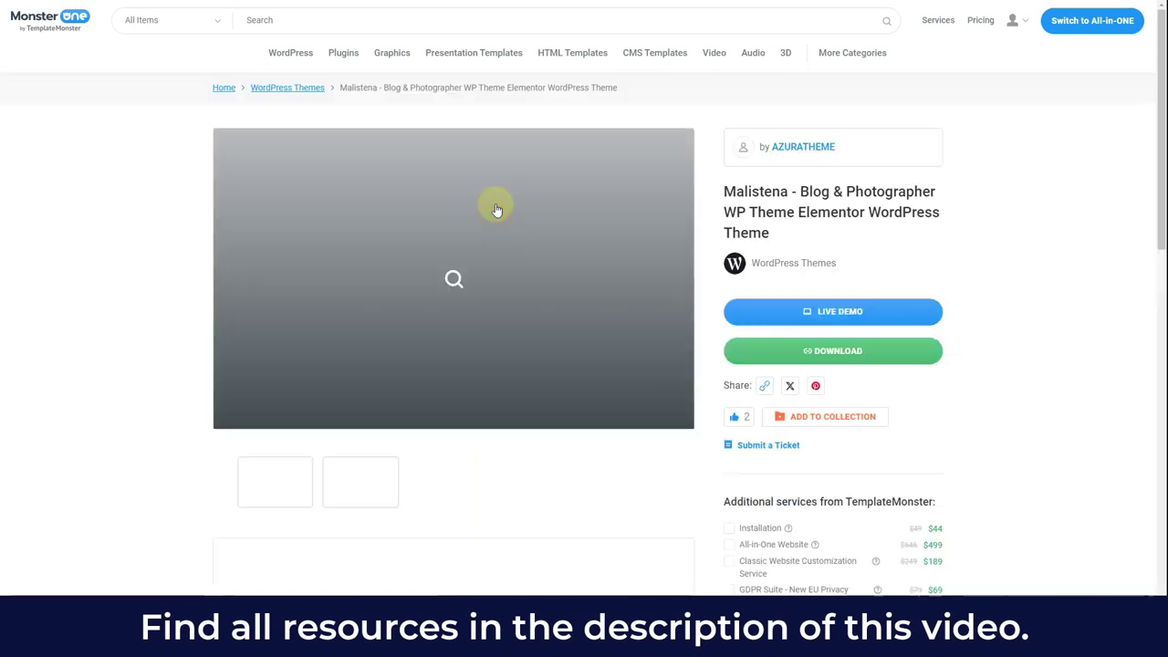
Download the Malistena Blog & Photographer theme package from MonsterONE
{"action": "left_click", "coordinate": [1015, 20]}
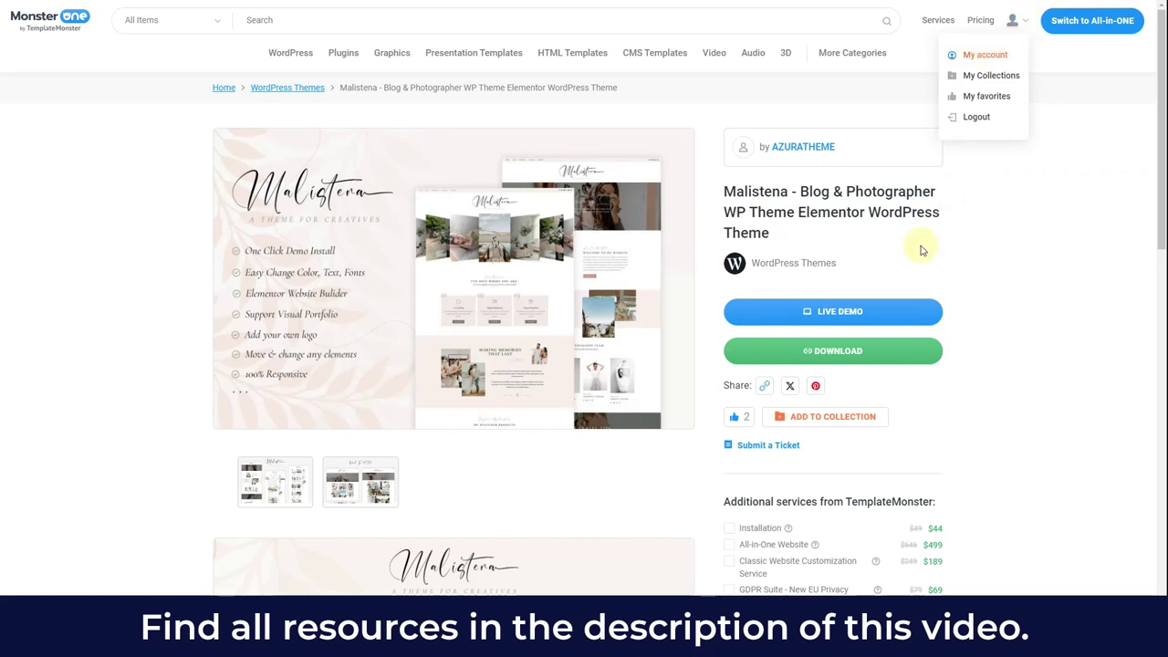
{"action": "left_click", "coordinate": [816, 358]}
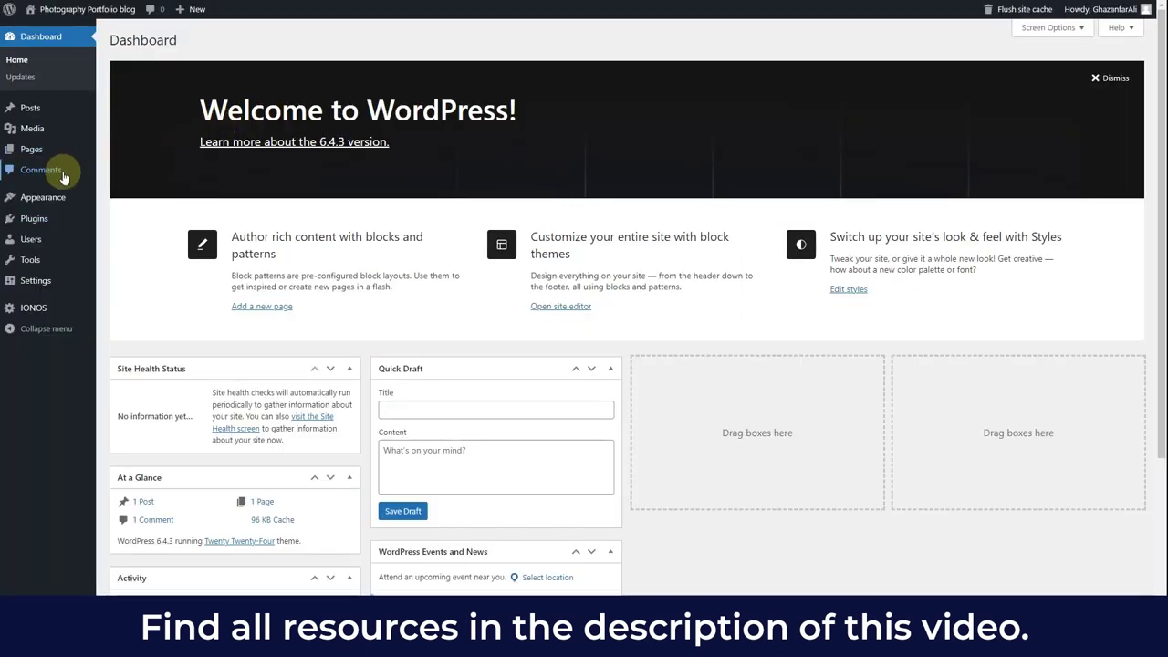
Open the newest theme zip from Downloads\Compressed in WinRAR
{"action": "mouse_move", "coordinate": [58, 209]}
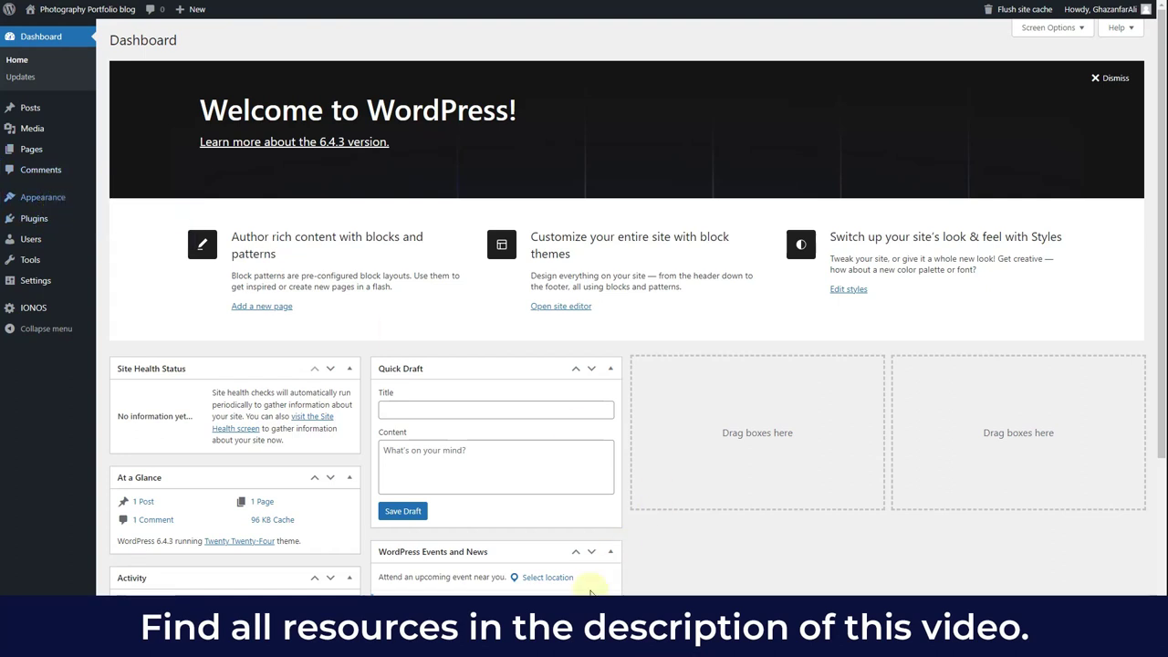
{"action": "key", "text": "alt+Tab"}
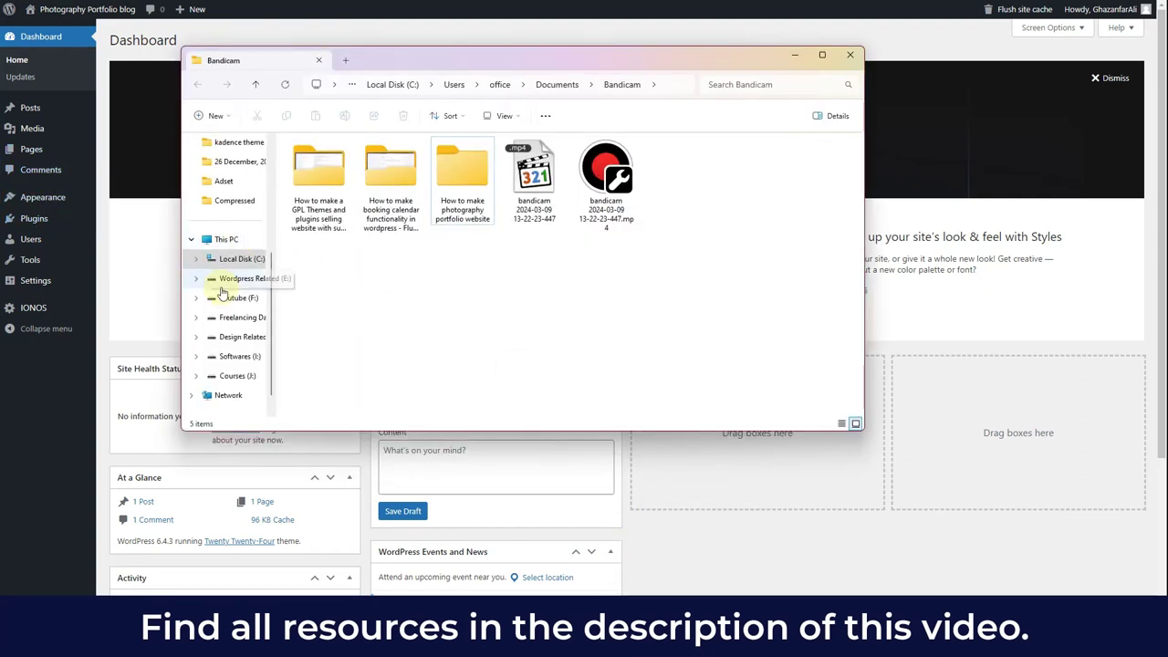
{"action": "left_click", "coordinate": [232, 225]}
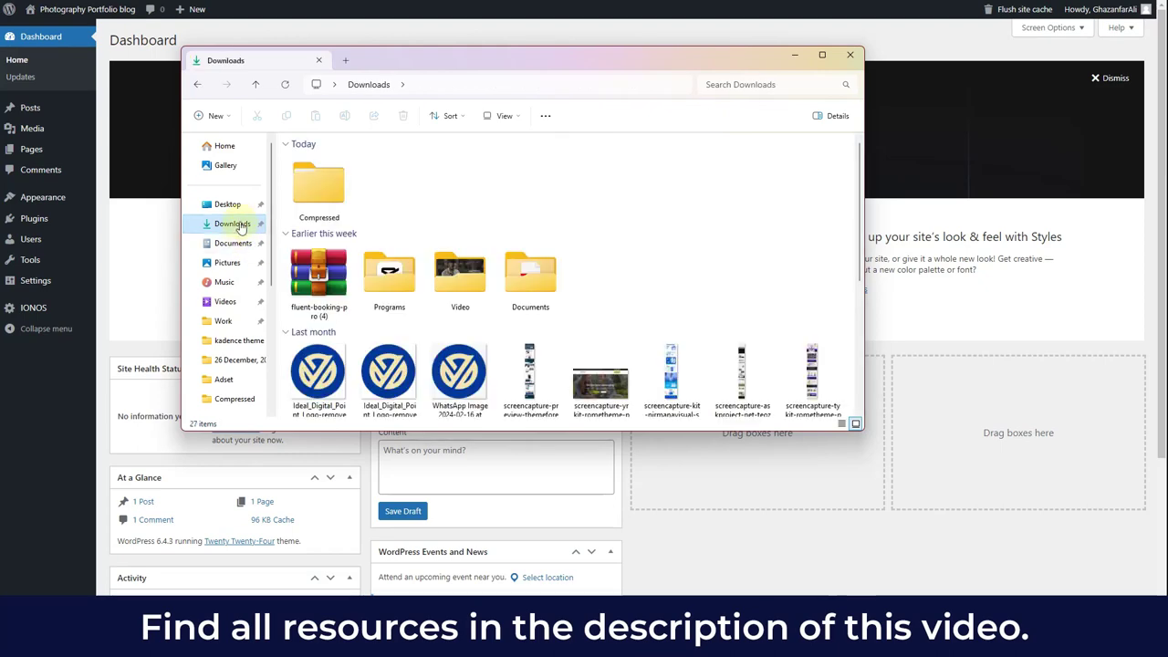
{"action": "double_click", "coordinate": [323, 178]}
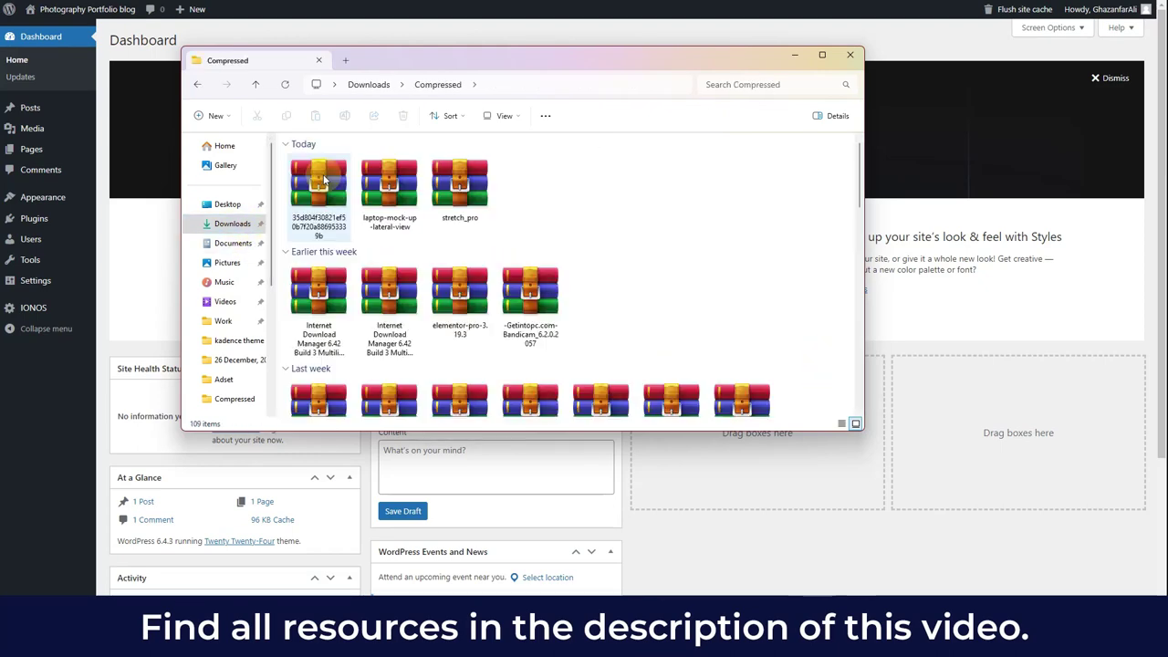
{"action": "left_click", "coordinate": [335, 182]}
{"action": "double_click", "coordinate": [320, 182]}
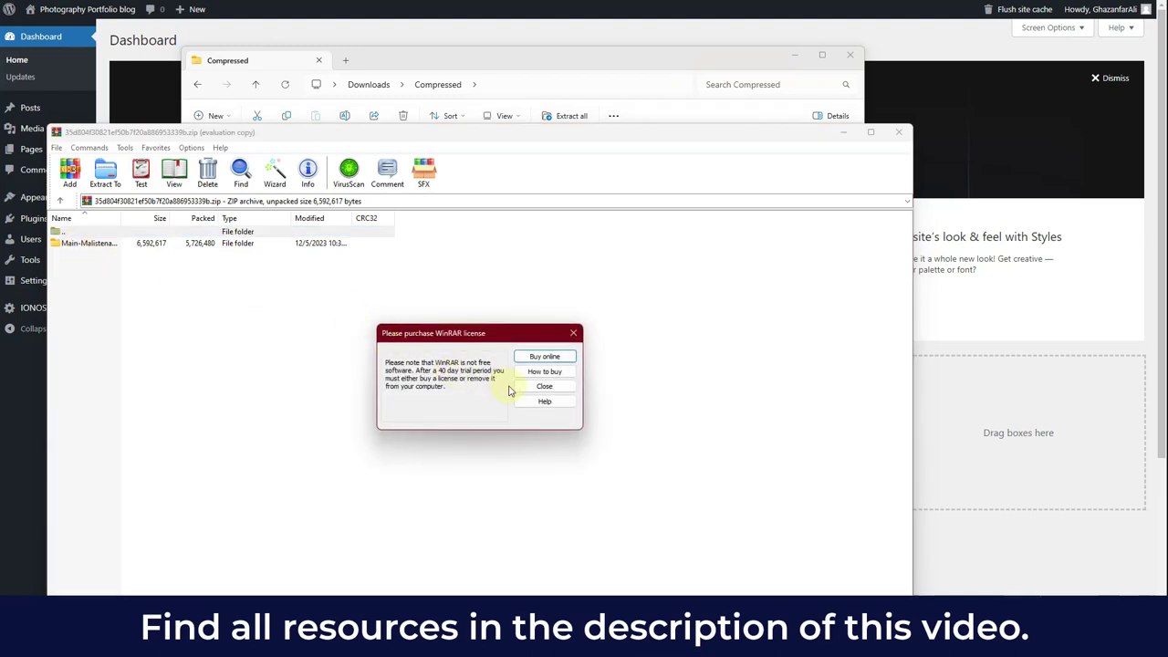
Dismiss the WinRAR license reminder and select the contents of the Main-Malistena folder
{"action": "left_click", "coordinate": [535, 388]}
{"action": "double_click", "coordinate": [92, 242]}
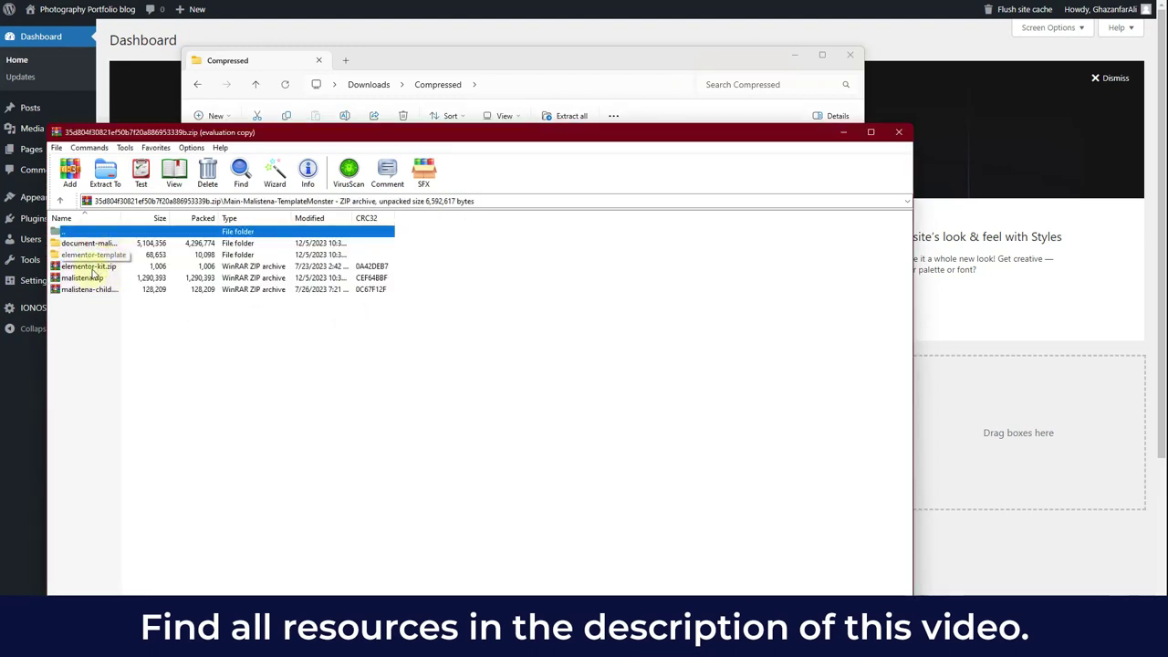
{"action": "left_click", "coordinate": [86, 279]}
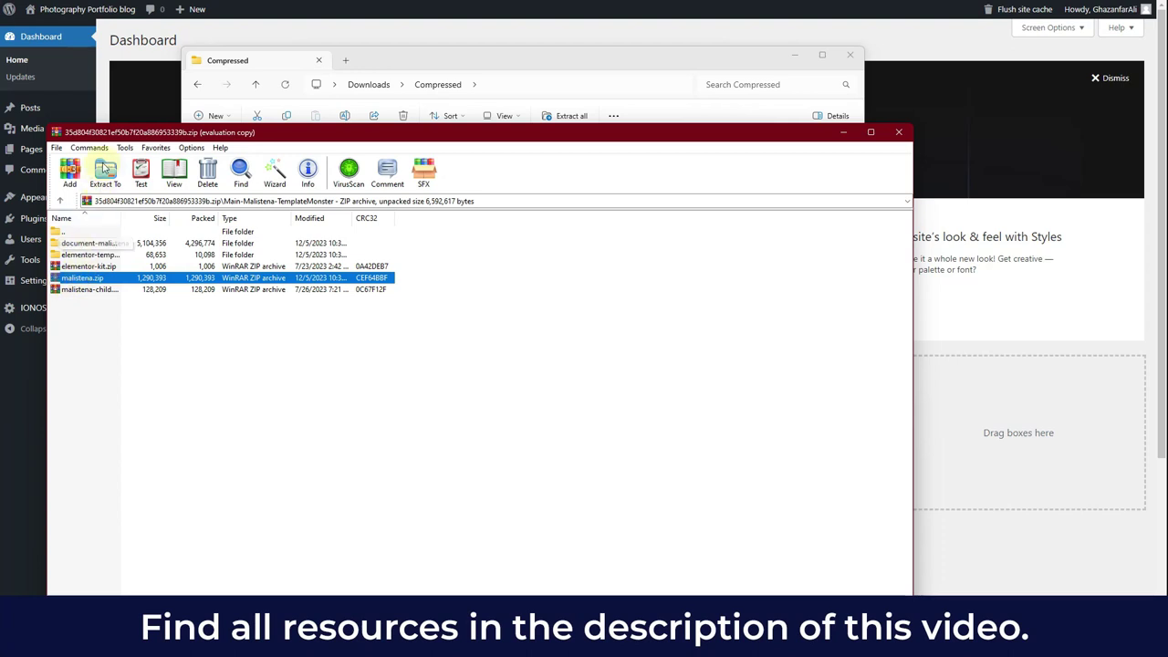
{"action": "left_click", "coordinate": [72, 242]}
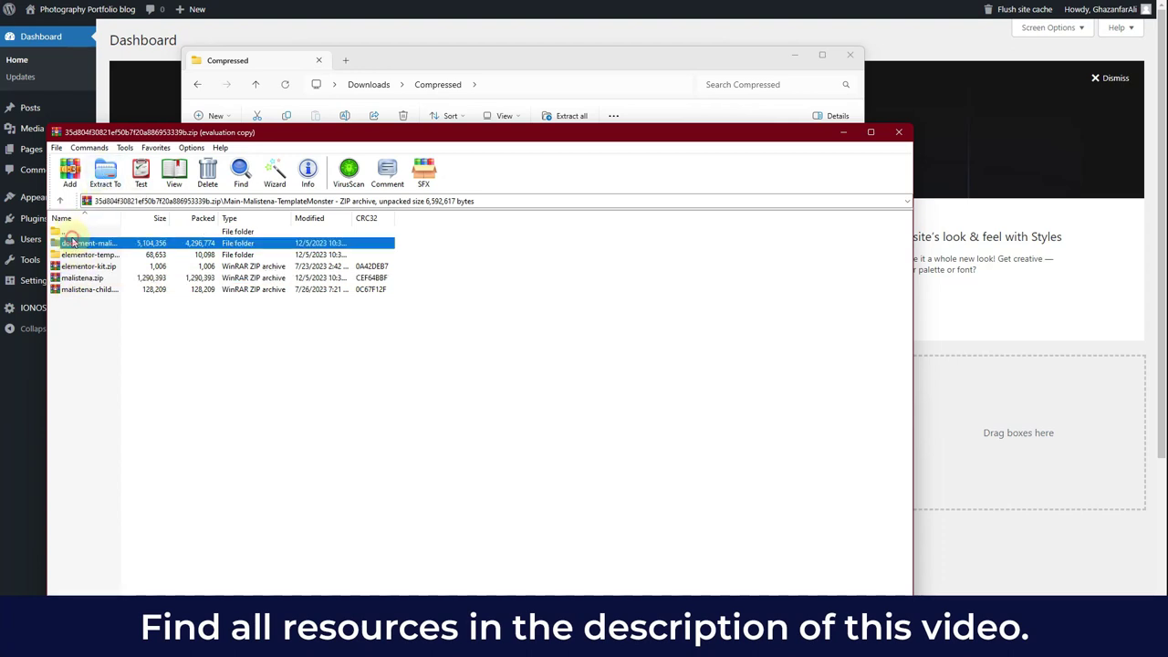
Extract the files into a new Desktop folder 'Malestine theme' and close WinRAR
{"action": "left_click", "coordinate": [104, 173]}
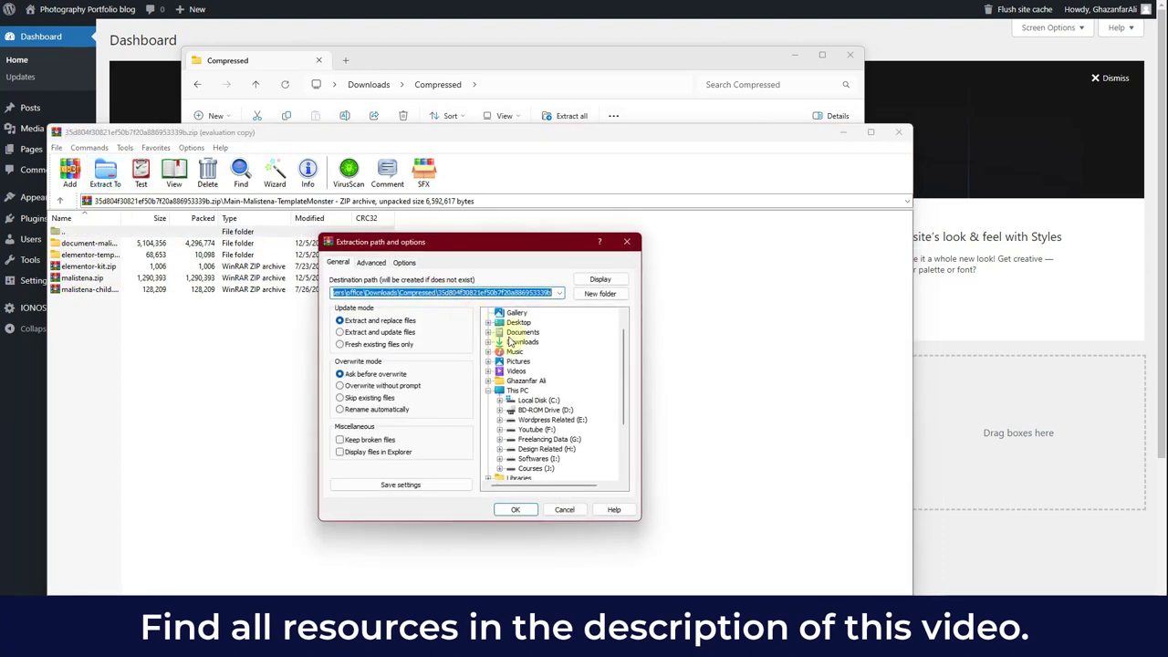
{"action": "left_click", "coordinate": [517, 322]}
{"action": "left_click", "coordinate": [585, 292]}
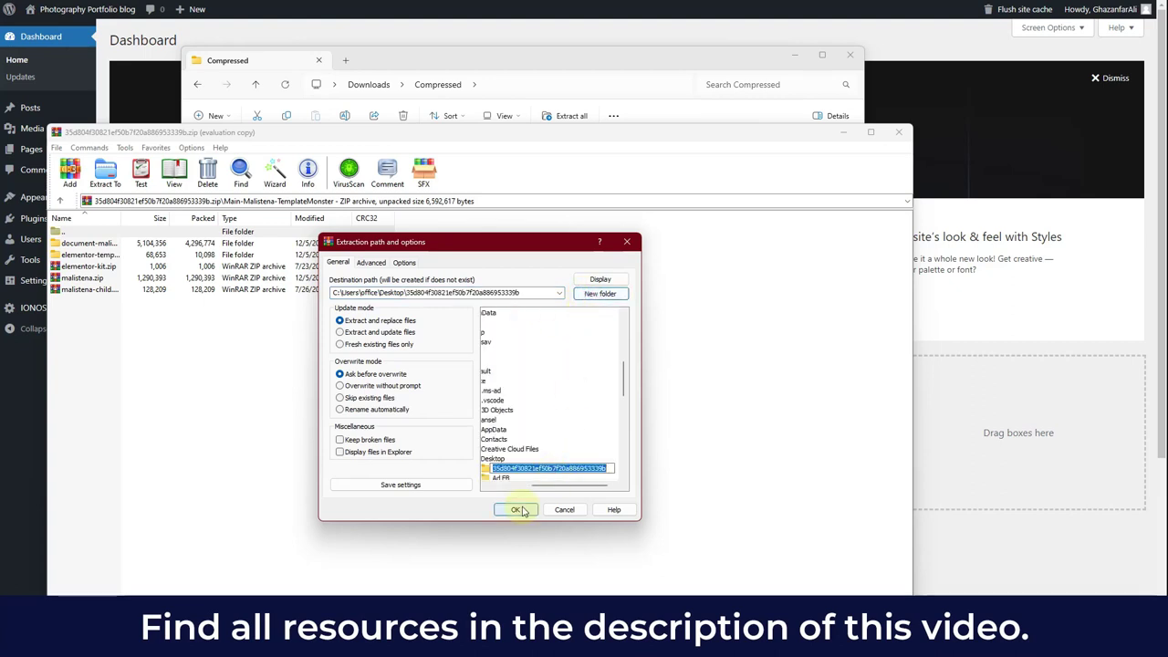
{"action": "type", "text": "Malestine theme"}
{"action": "key", "text": "Return"}
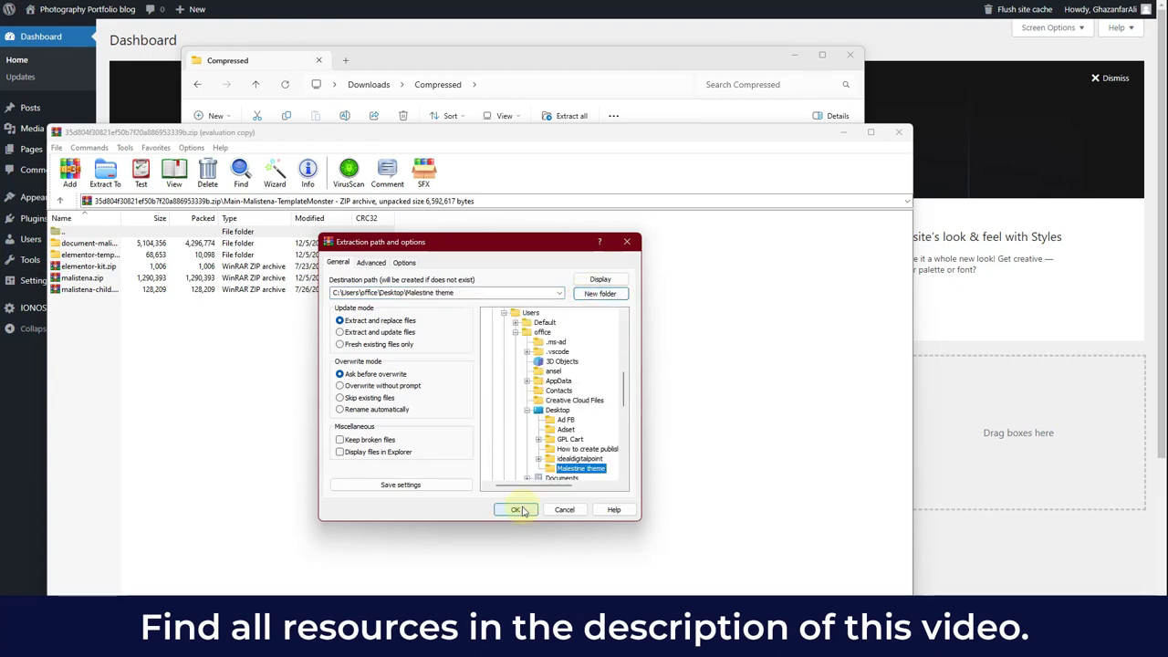
{"action": "left_click", "coordinate": [523, 511]}
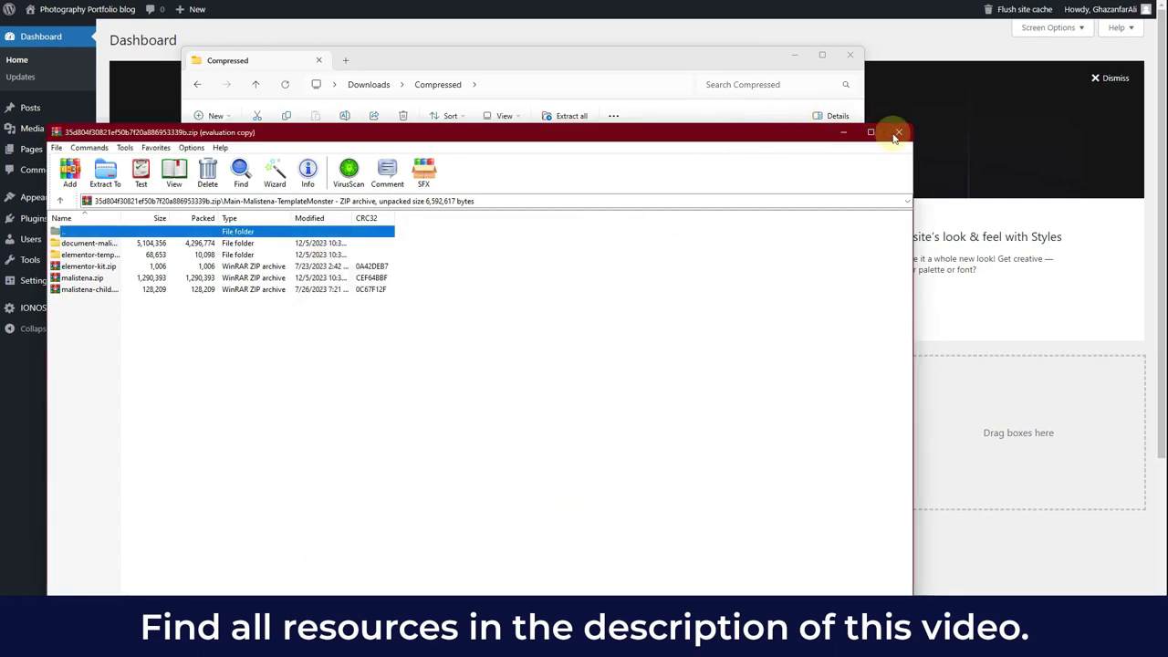
{"action": "left_click", "coordinate": [899, 134]}
Upload malistena.zip from the Malestine theme folder as a new WordPress theme
{"action": "left_click", "coordinate": [850, 55]}
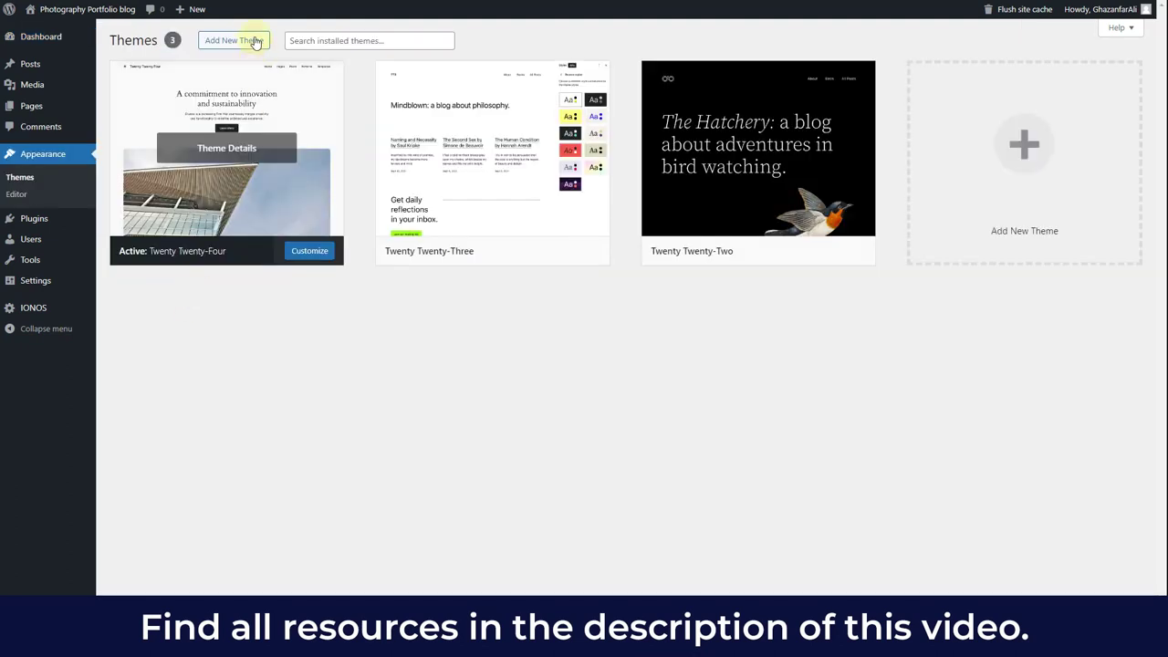
{"action": "left_click", "coordinate": [240, 44]}
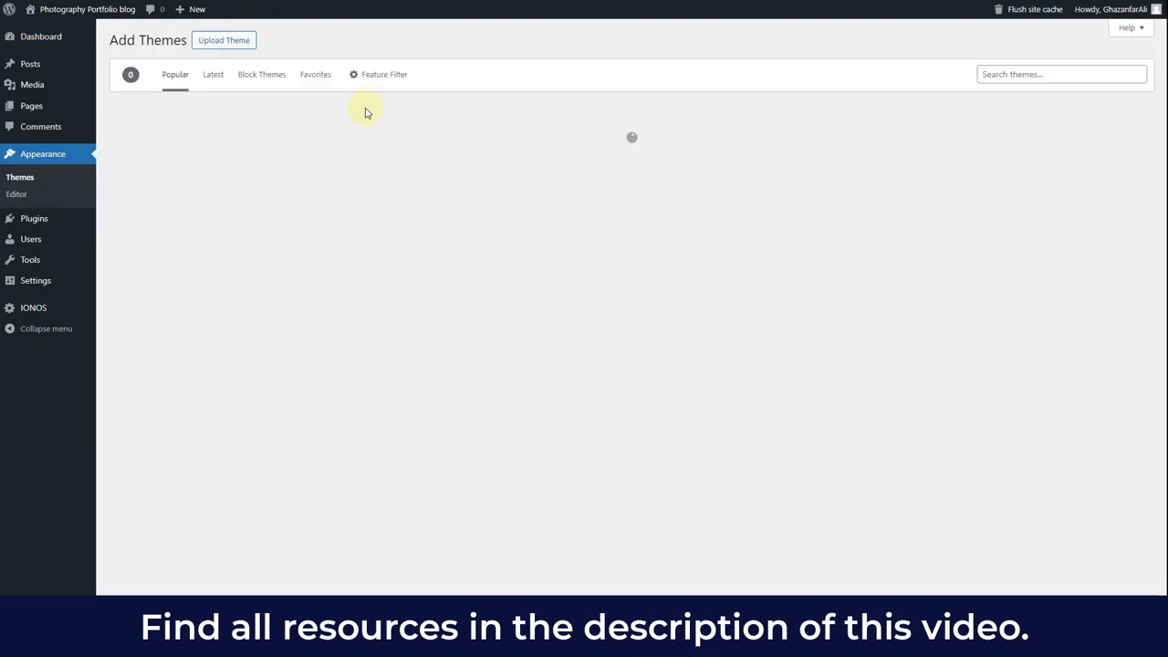
{"action": "left_click", "coordinate": [242, 42]}
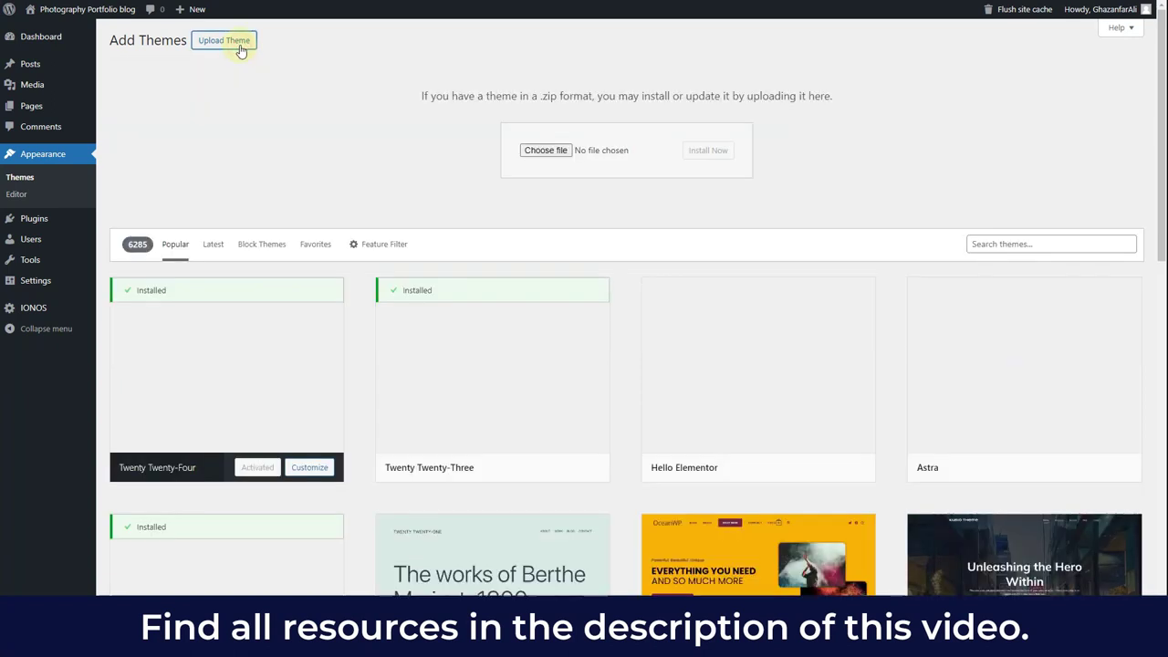
{"action": "left_click", "coordinate": [546, 151]}
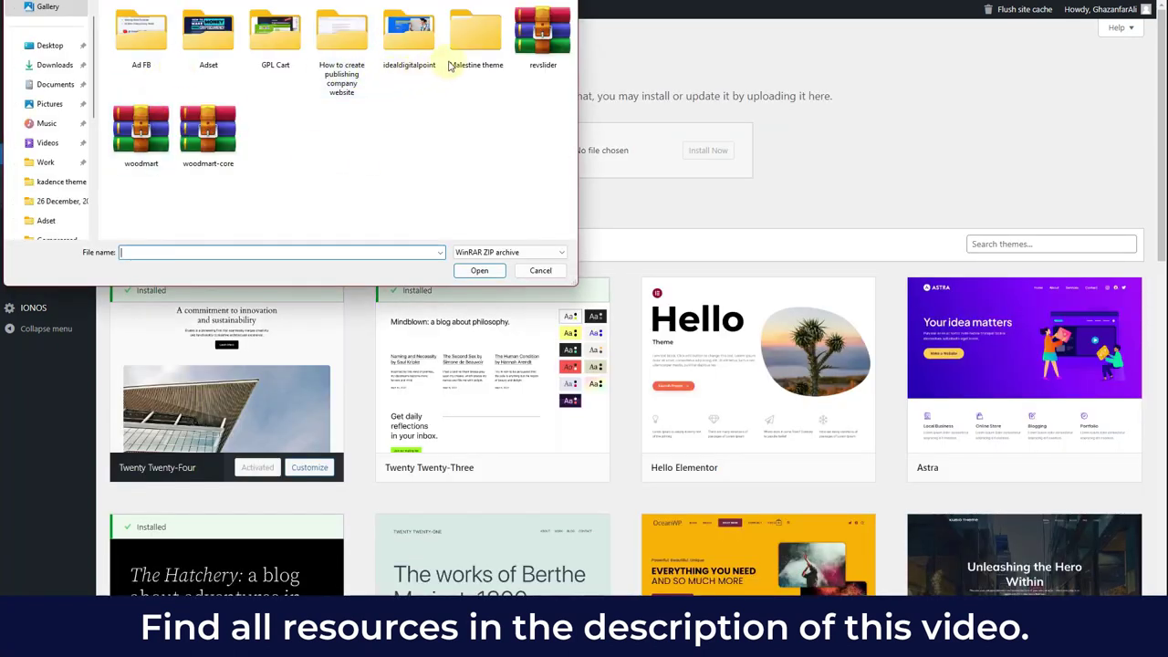
{"action": "double_click", "coordinate": [475, 51]}
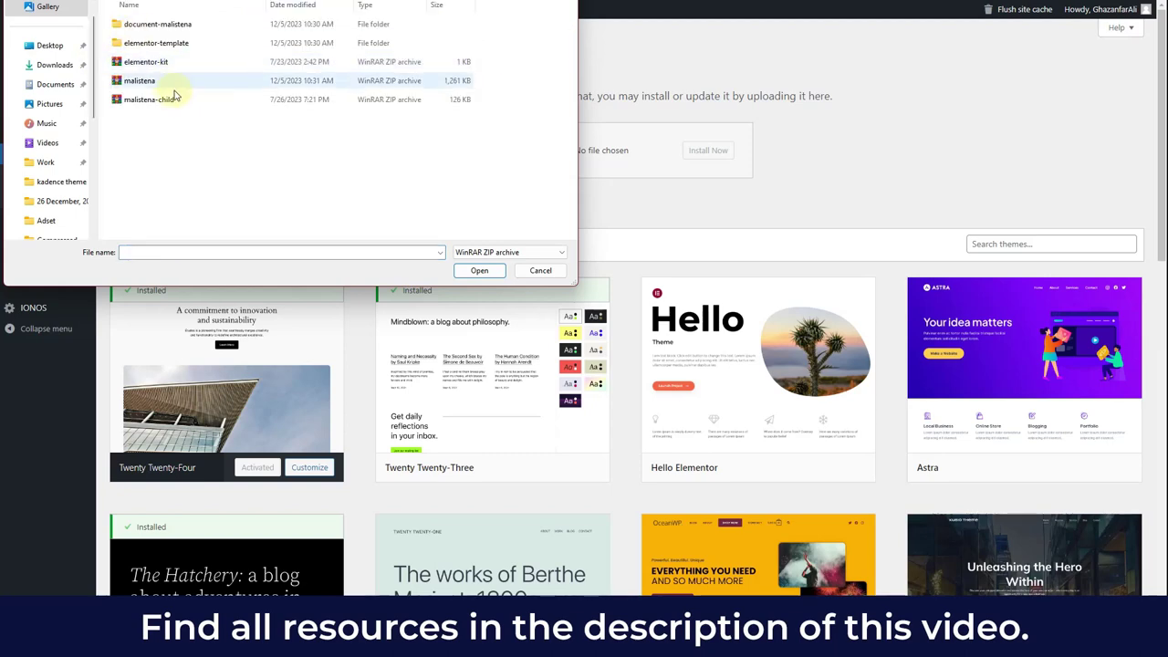
{"action": "double_click", "coordinate": [141, 81]}
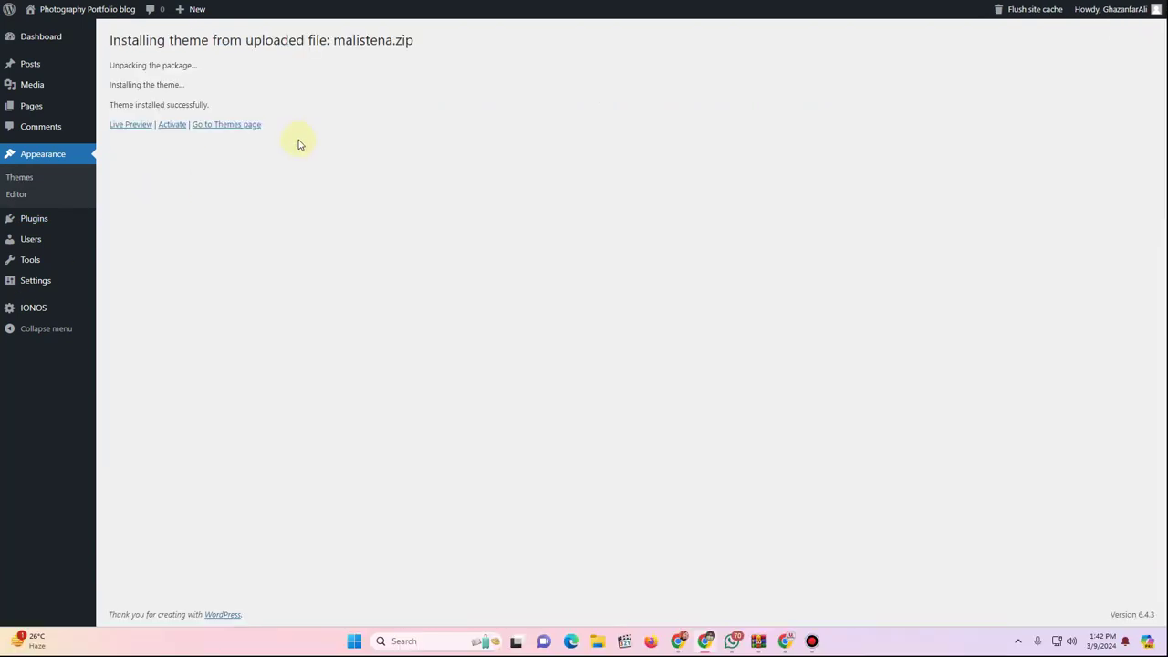
Activate the Malistena theme and delete Twenty Twenty-Four
{"action": "left_click", "coordinate": [174, 125]}
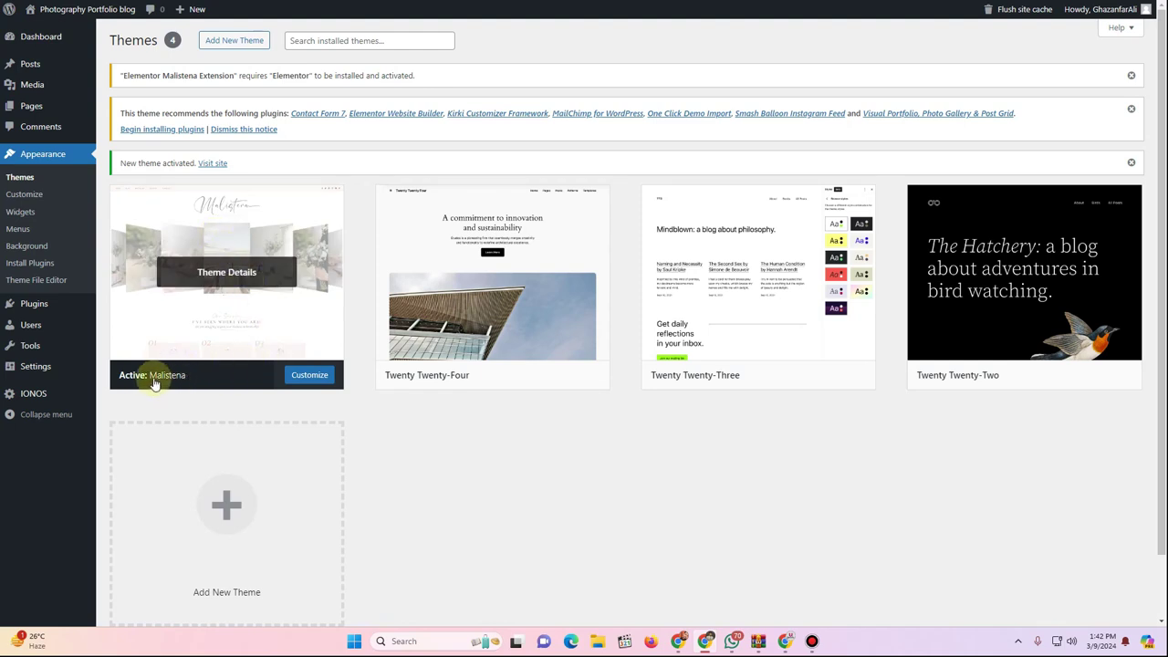
{"action": "left_click", "coordinate": [571, 326]}
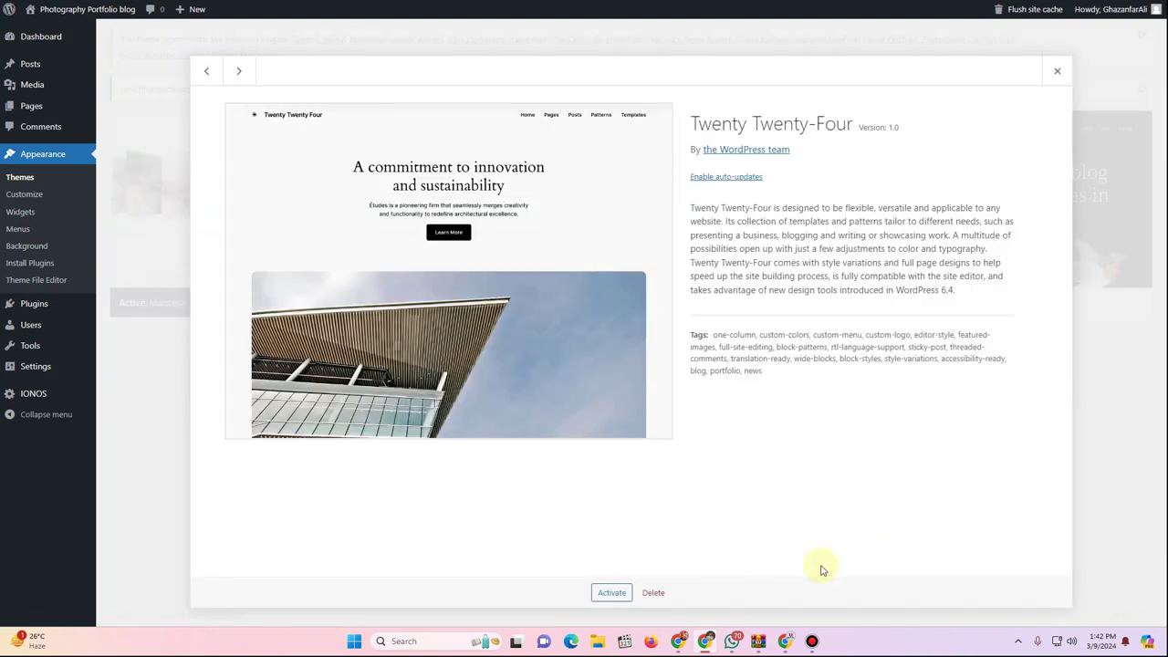
{"action": "left_click", "coordinate": [663, 594]}
{"action": "left_click", "coordinate": [636, 64]}
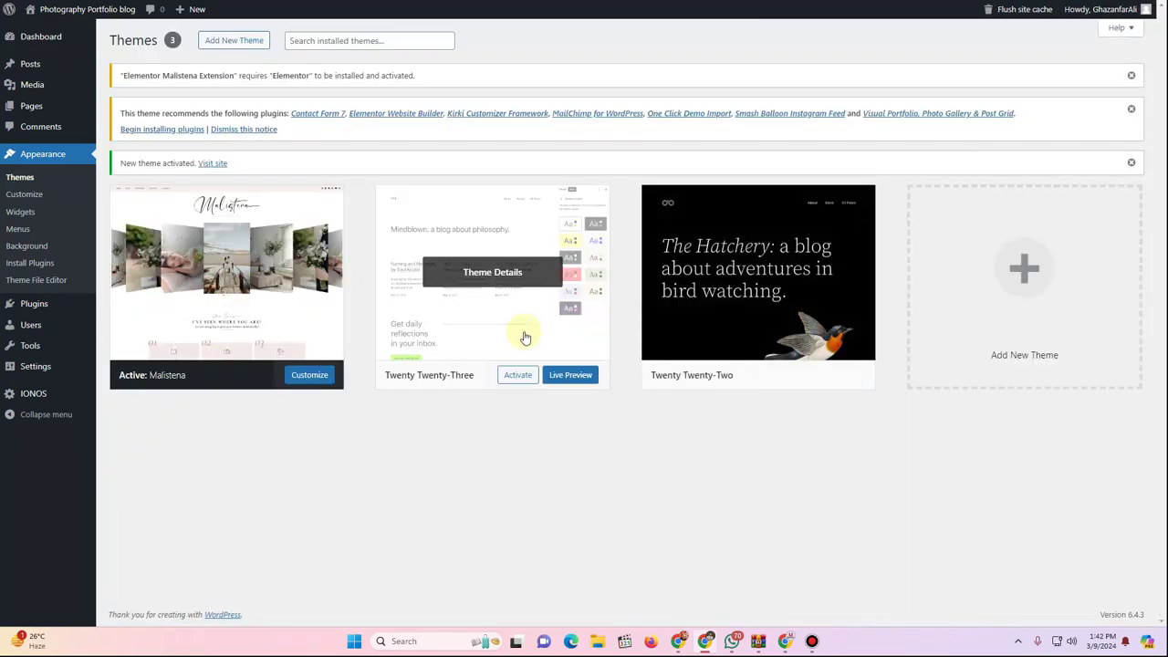
Delete the Twenty Twenty-Three and Twenty Twenty-Two themes
{"action": "left_click", "coordinate": [525, 338]}
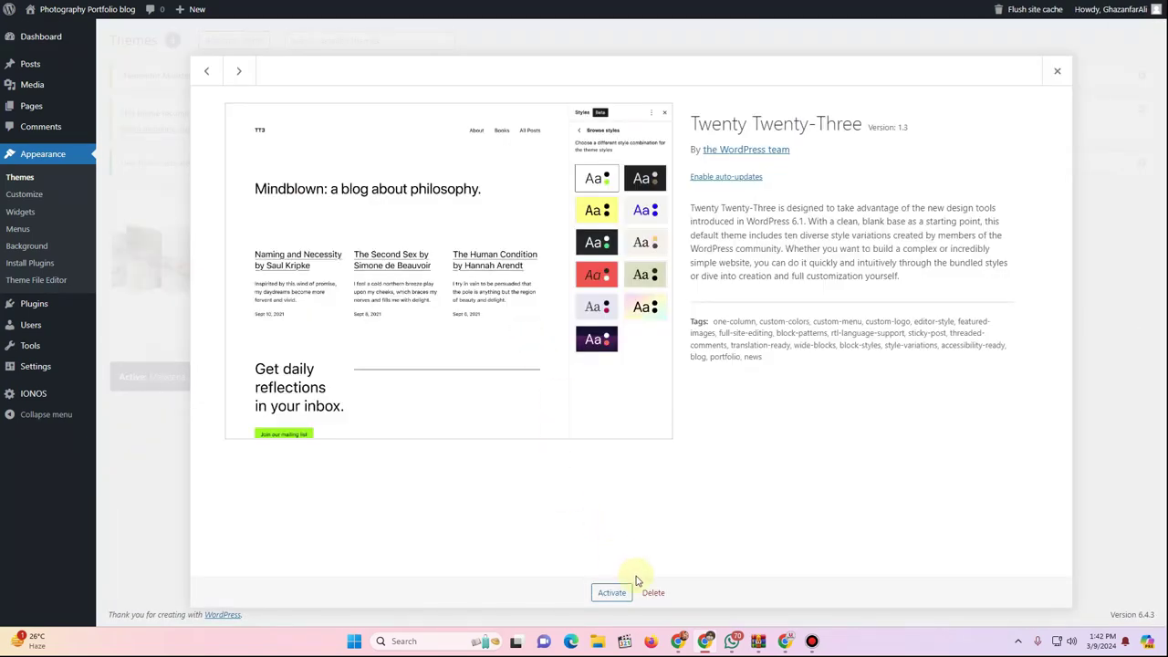
{"action": "left_click", "coordinate": [653, 593]}
{"action": "left_click", "coordinate": [636, 64]}
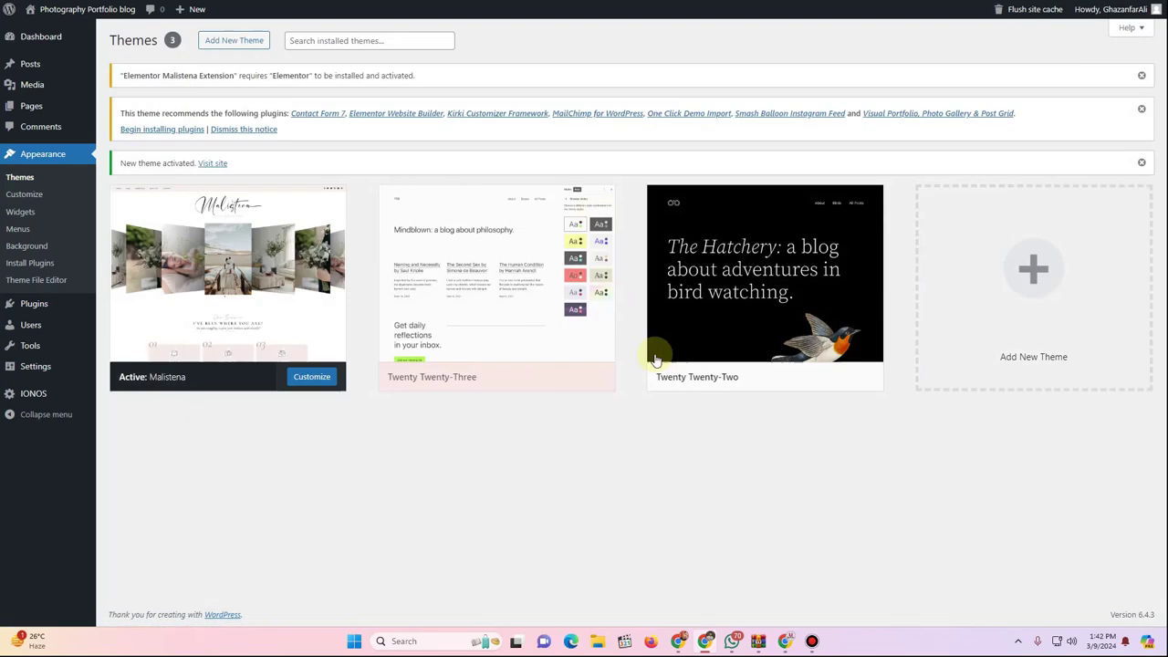
{"action": "left_click", "coordinate": [528, 334]}
{"action": "left_click", "coordinate": [653, 592]}
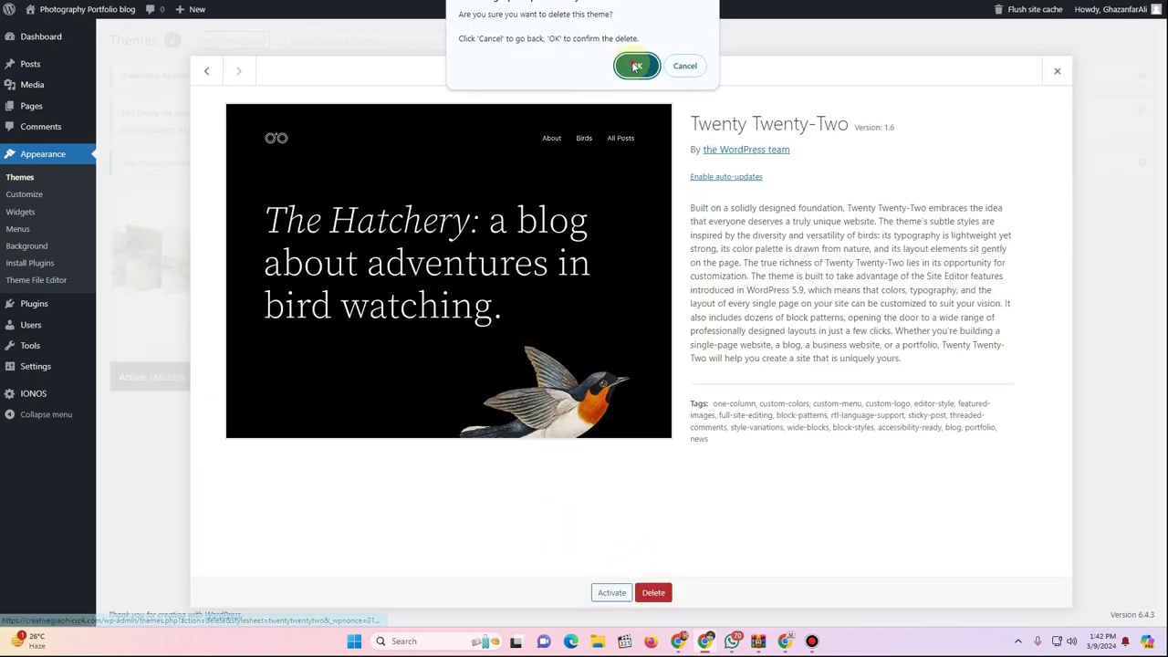
{"action": "left_click", "coordinate": [636, 66]}
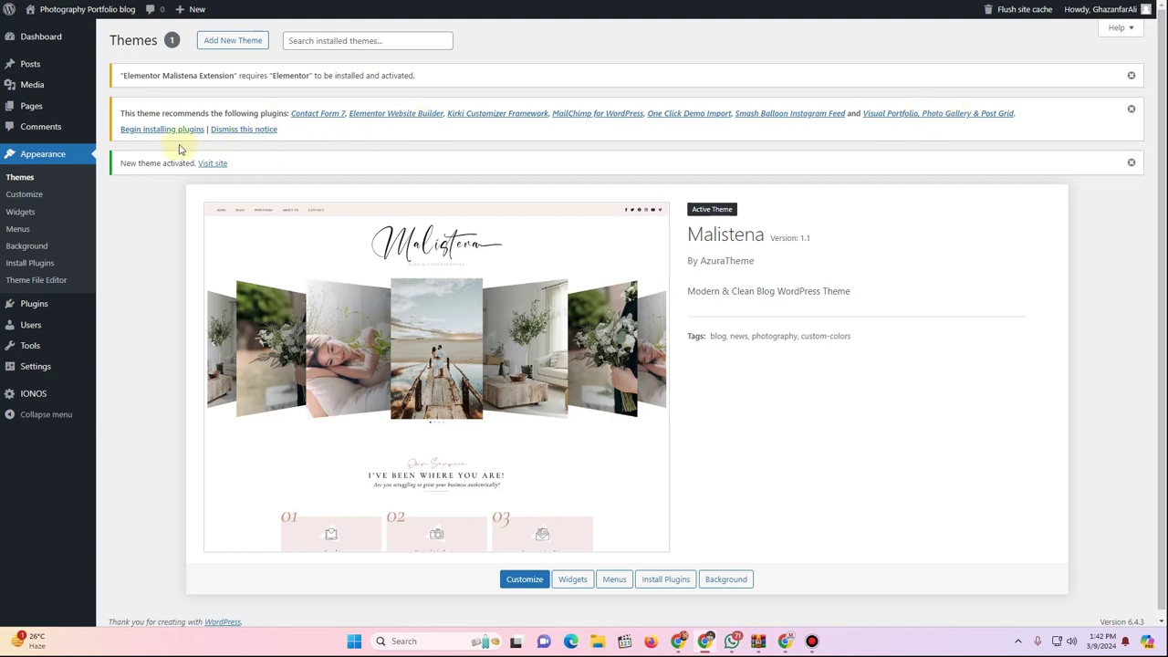
Bulk-install all seven recommended Malistena plugins
{"action": "left_click", "coordinate": [139, 135]}
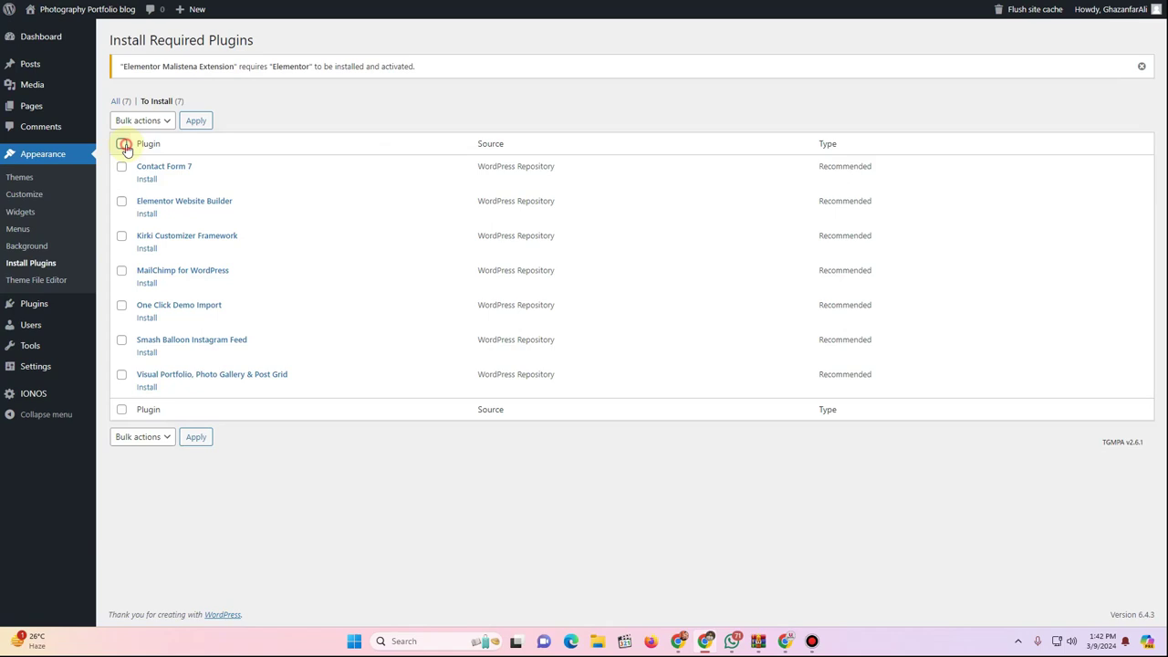
{"action": "left_click", "coordinate": [122, 144]}
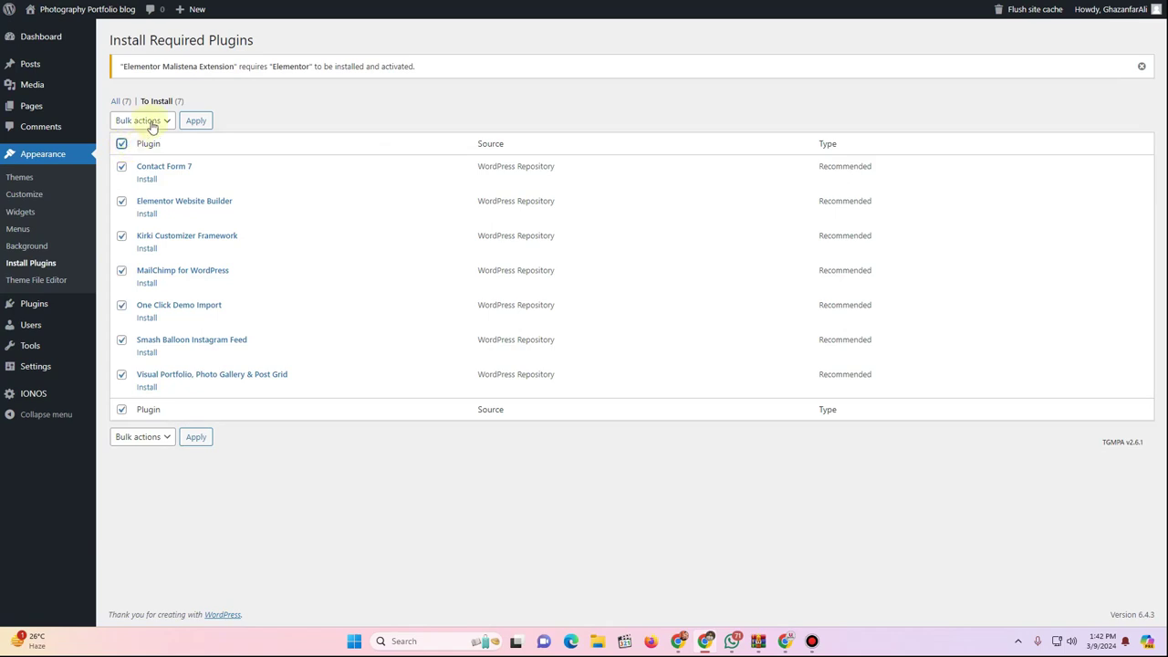
{"action": "left_click", "coordinate": [151, 126]}
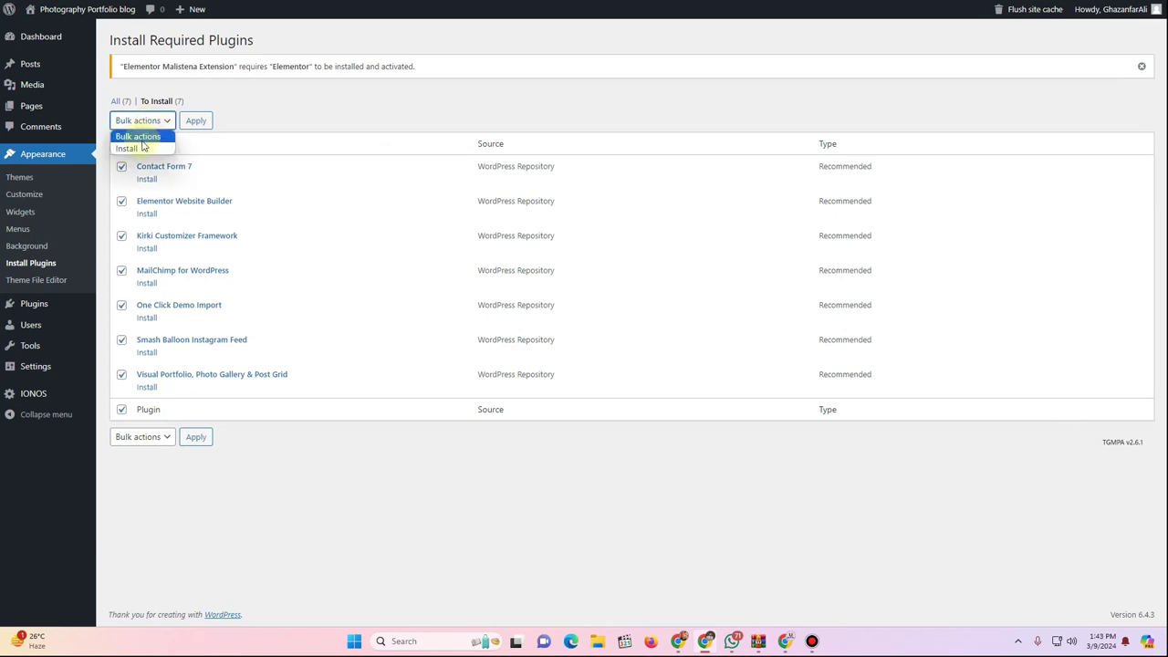
{"action": "left_click", "coordinate": [138, 147]}
{"action": "left_click", "coordinate": [200, 122]}
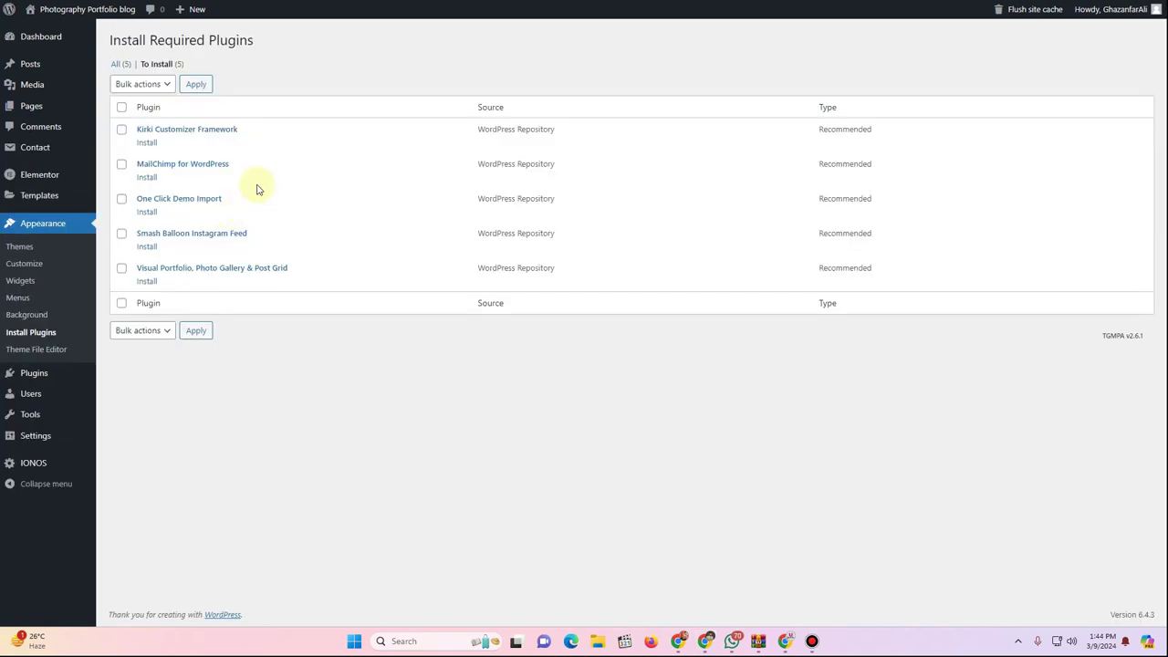
Install Kirki Customizer Framework, One Click Demo Import and Smash Balloon Instagram Feed individually
{"action": "left_click", "coordinate": [147, 143]}
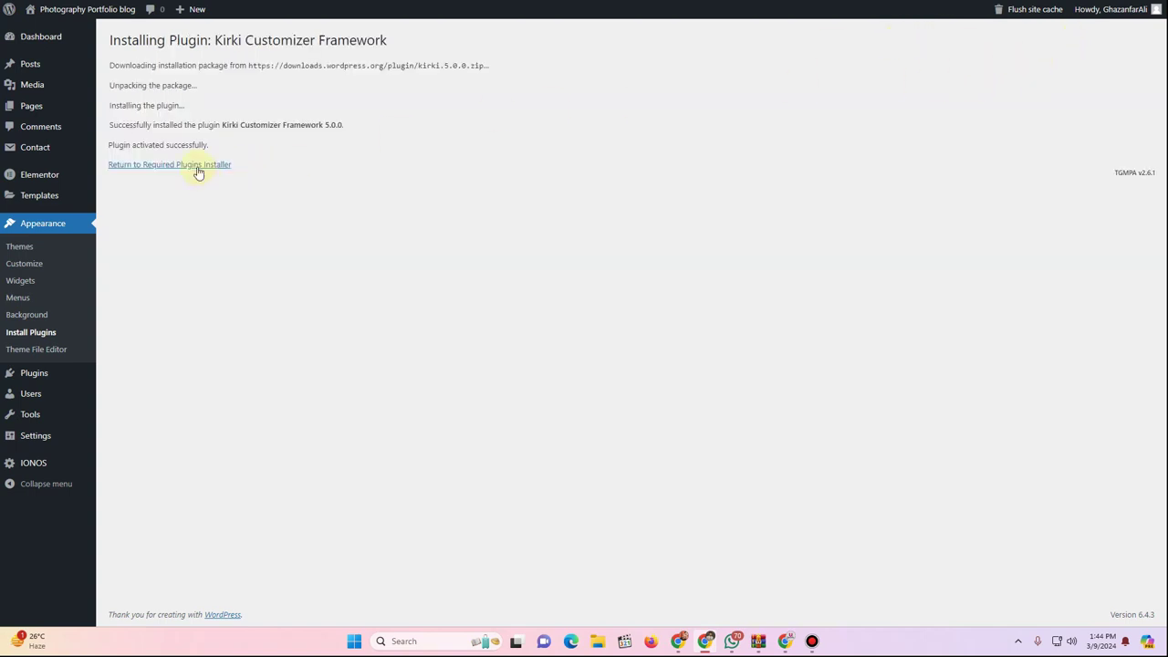
{"action": "left_click", "coordinate": [197, 166]}
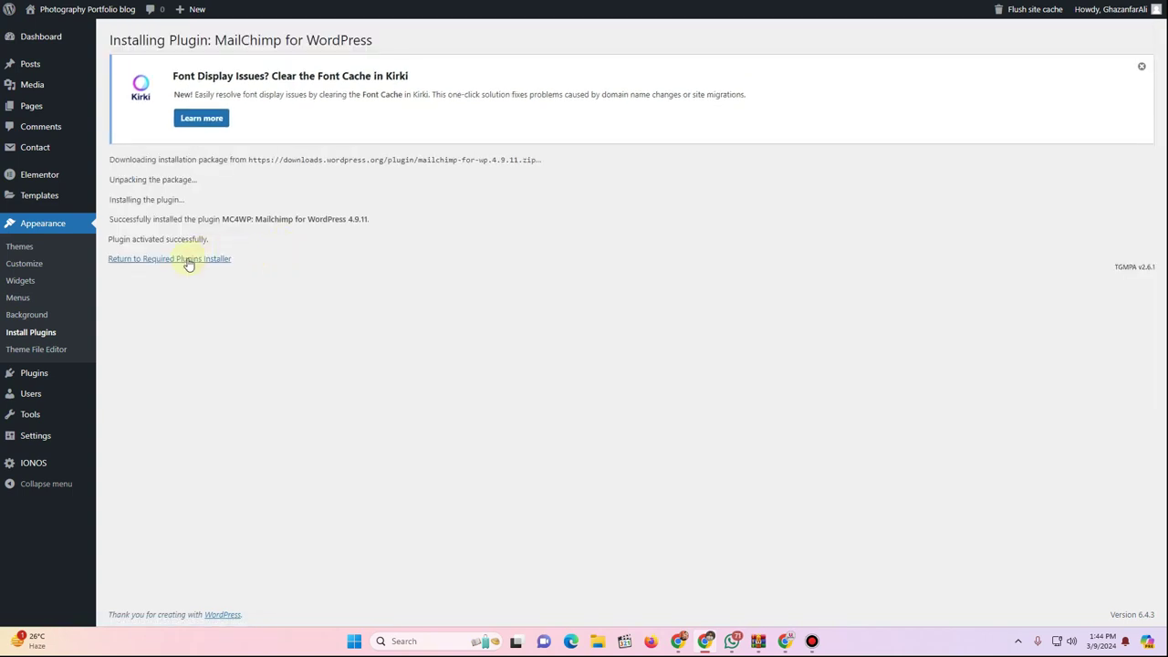
{"action": "left_click", "coordinate": [189, 261]}
{"action": "left_click", "coordinate": [147, 277]}
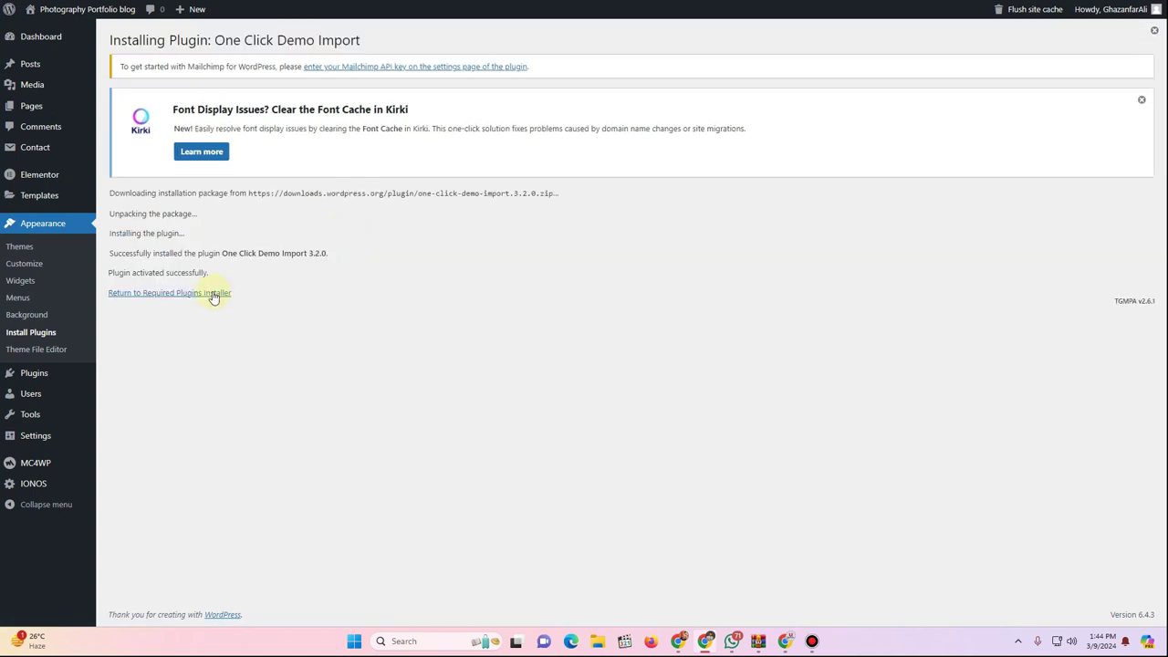
{"action": "left_click", "coordinate": [216, 295]}
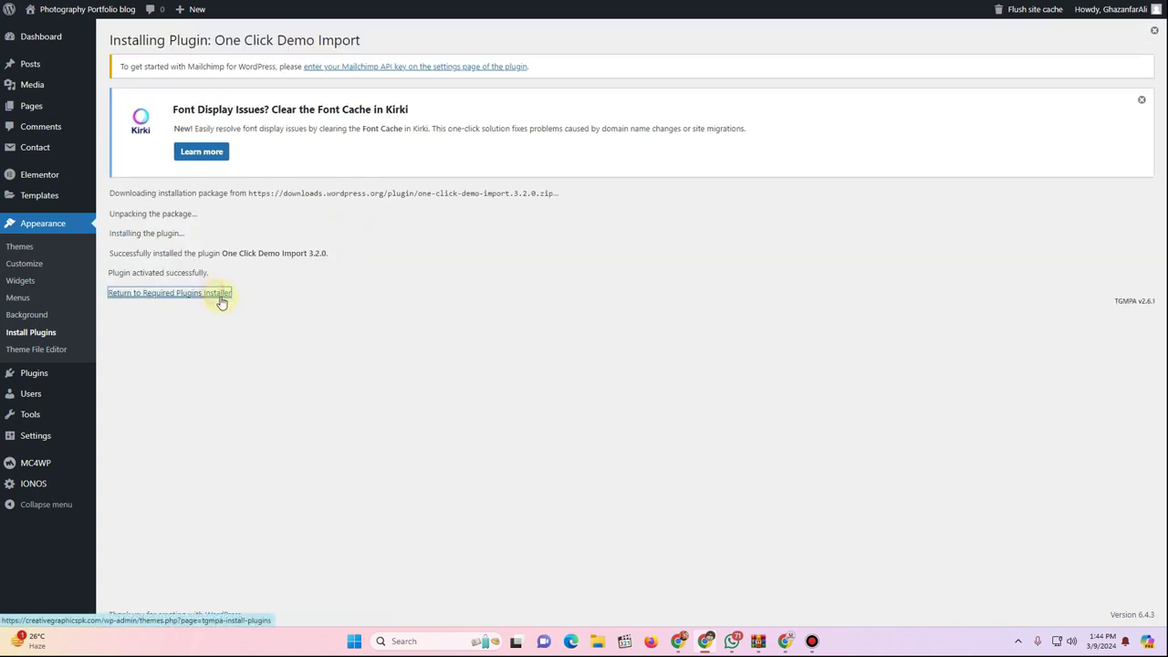
{"action": "left_click", "coordinate": [149, 279]}
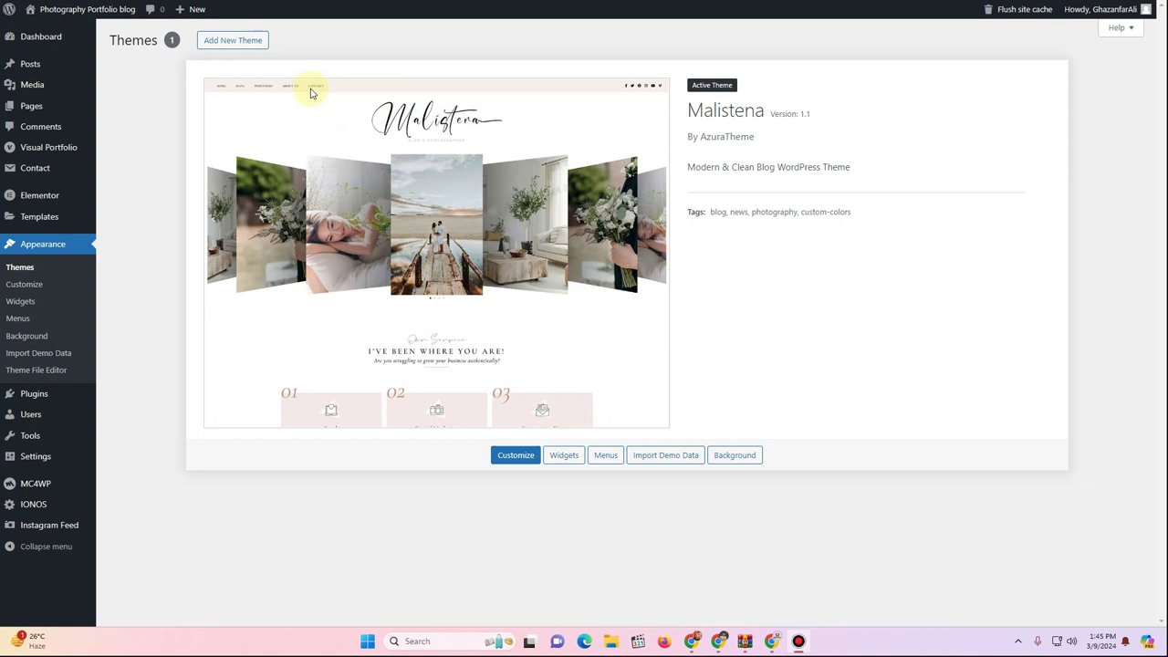
Check the Installed Plugins list for active plugins, then return to Appearance > Themes
{"action": "left_click", "coordinate": [53, 399]}
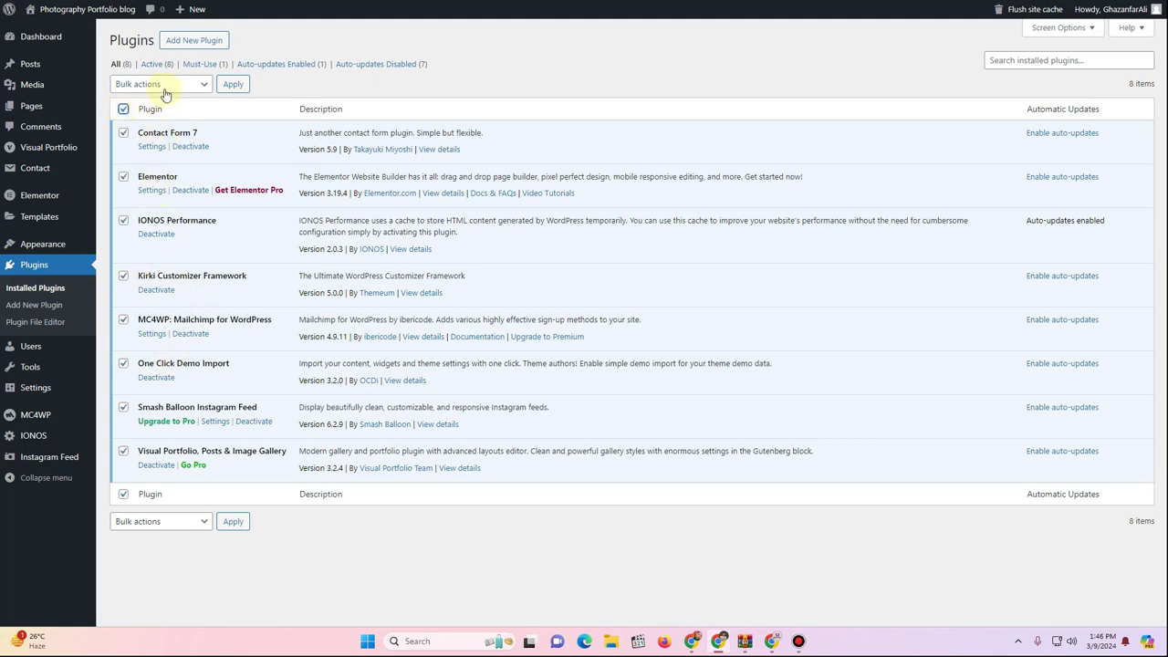
{"action": "left_click", "coordinate": [166, 86]}
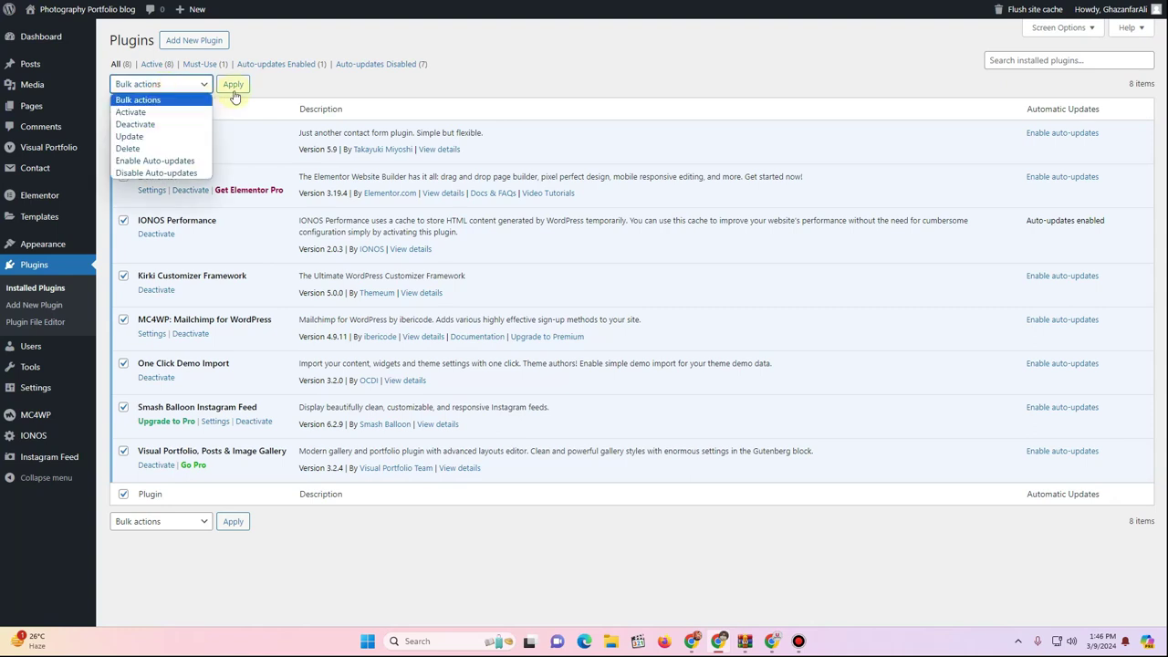
{"action": "left_click", "coordinate": [270, 82]}
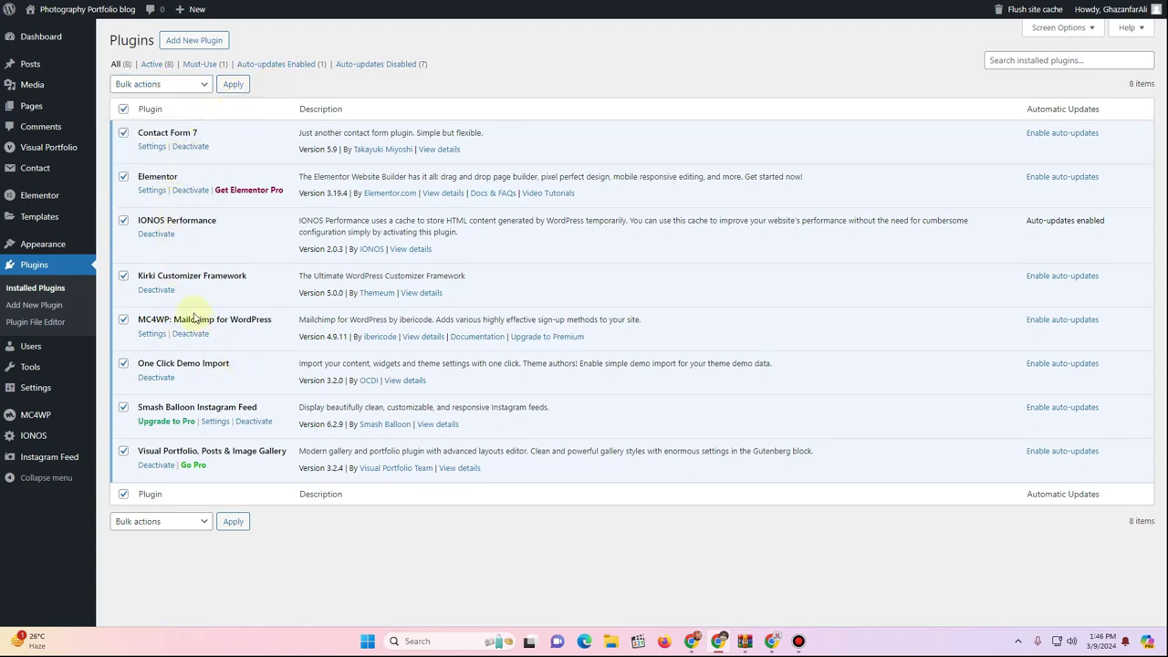
{"action": "mouse_move", "coordinate": [77, 246]}
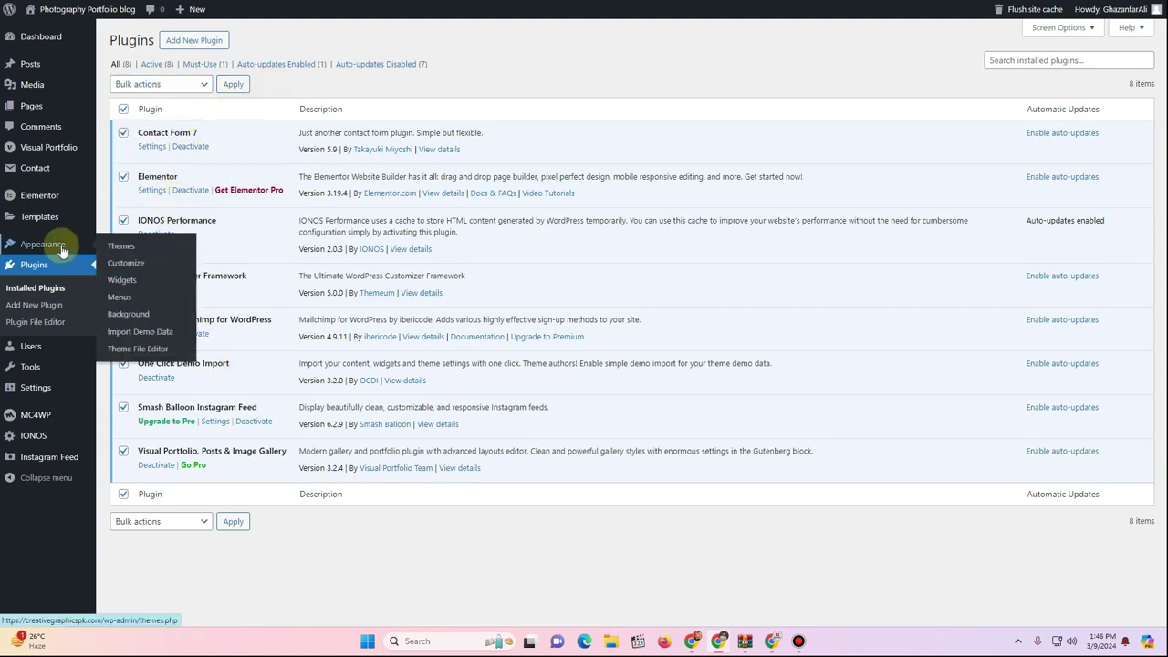
{"action": "left_click", "coordinate": [112, 246]}
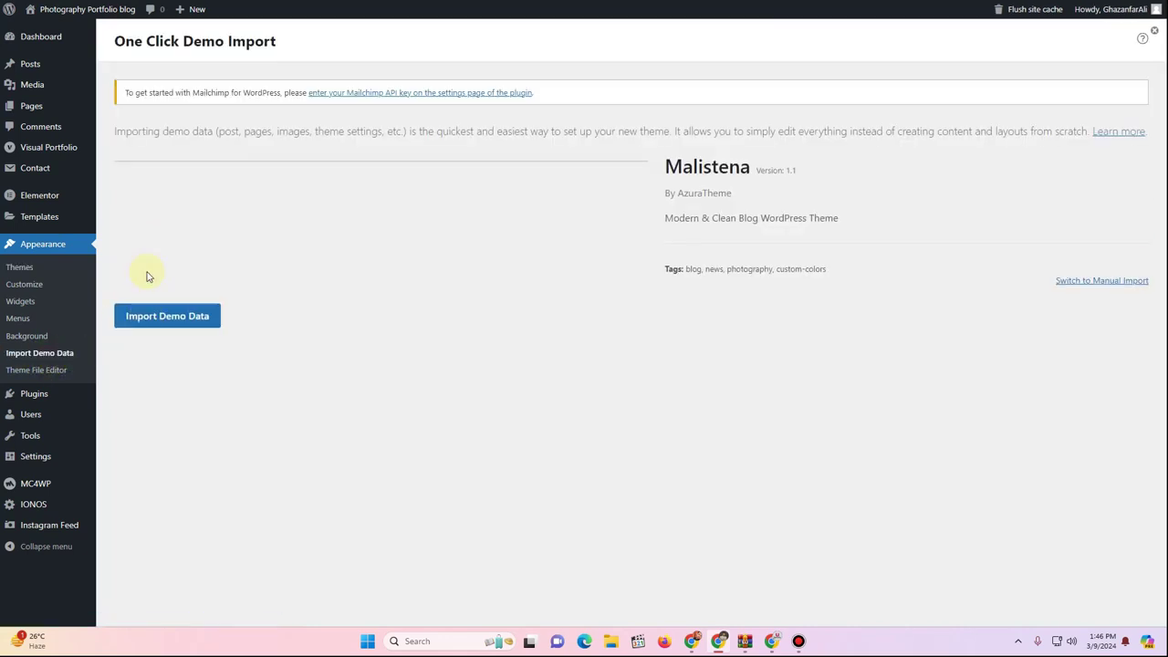
Import the Malistena demo data, confirming with Continue & Import
{"action": "scroll", "coordinate": [269, 463], "scroll_direction": "down", "scroll_amount": 1}
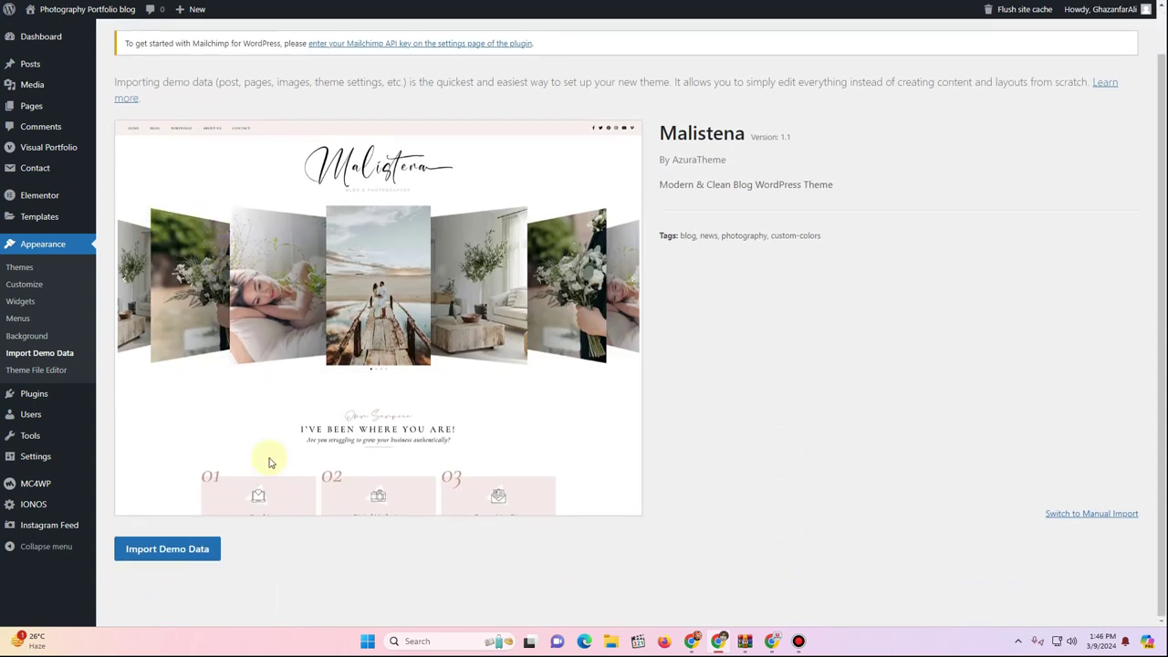
{"action": "left_click", "coordinate": [178, 562]}
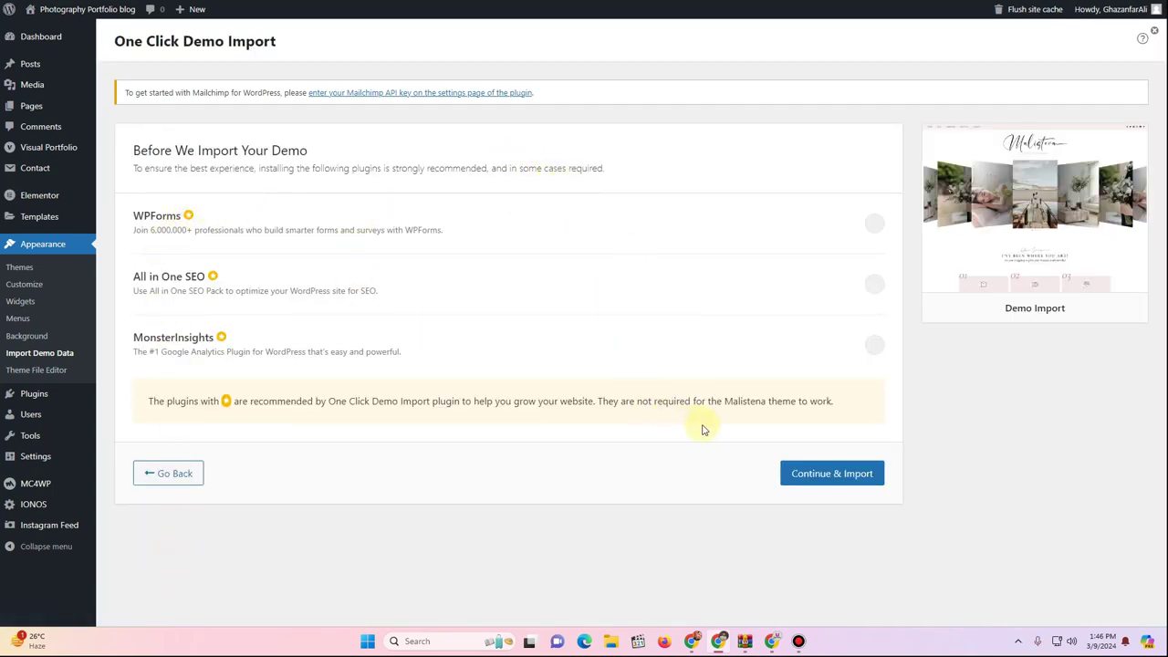
{"action": "left_click", "coordinate": [826, 475]}
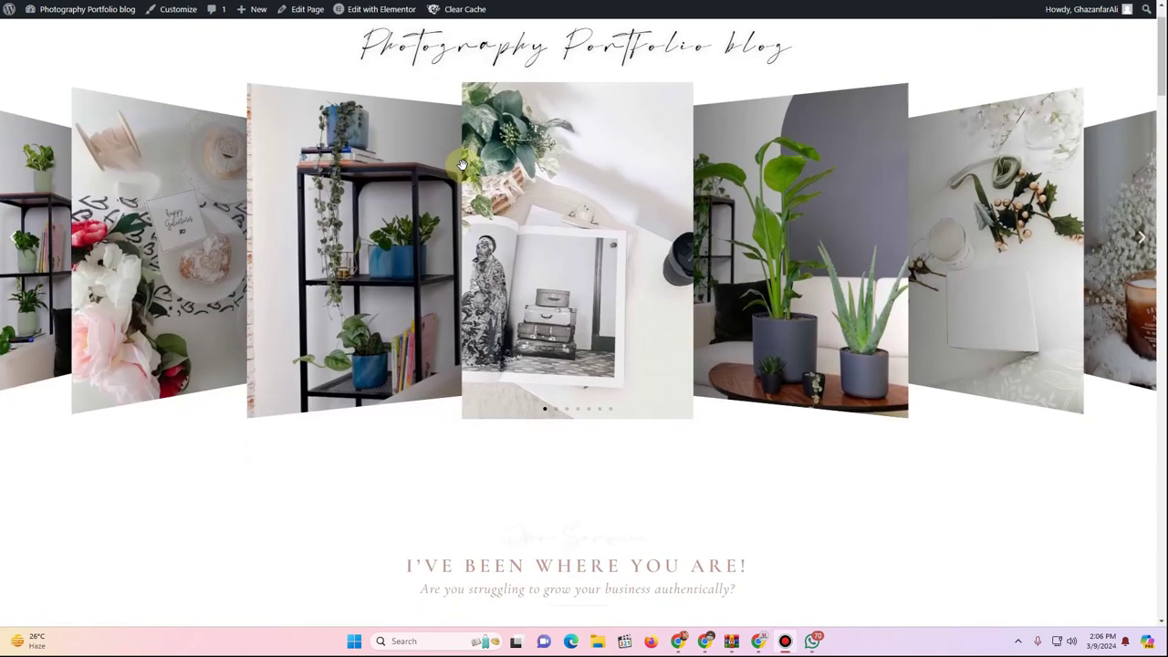
Scroll through the imported Malistena homepage to inspect its demo sections
{"action": "scroll", "coordinate": [553, 180], "scroll_direction": "down", "scroll_amount": 2}
{"action": "scroll", "coordinate": [553, 180], "scroll_direction": "up", "scroll_amount": 3}
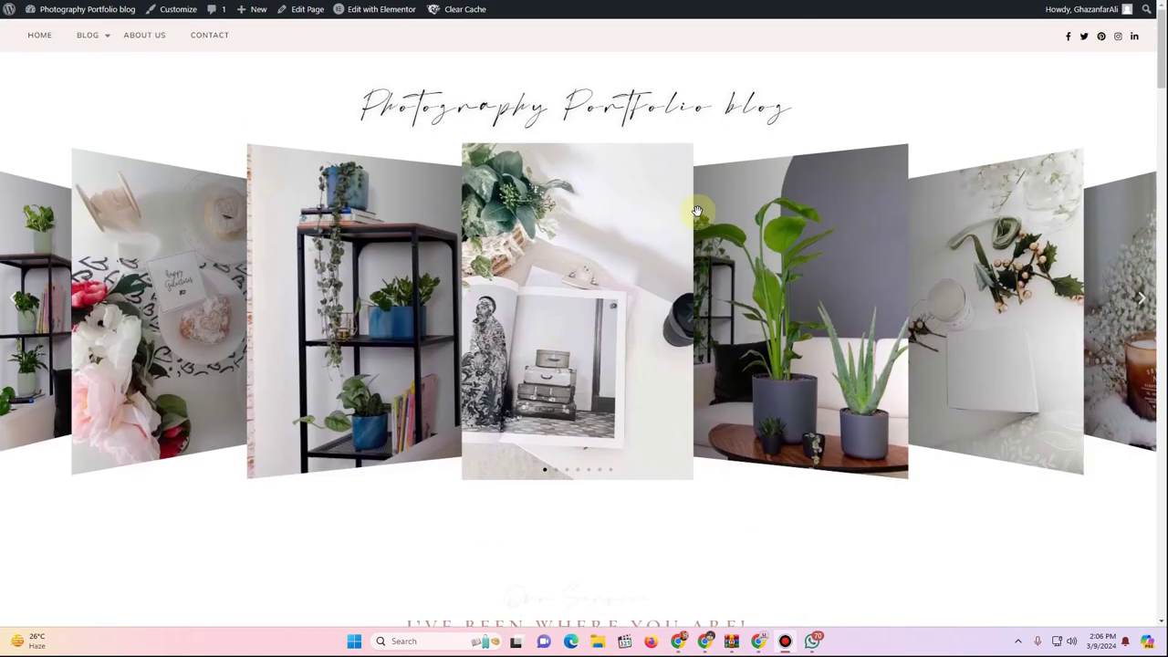
{"action": "scroll", "coordinate": [343, 288], "scroll_direction": "down", "scroll_amount": 6}
{"action": "scroll", "coordinate": [342, 288], "scroll_direction": "down", "scroll_amount": 10}
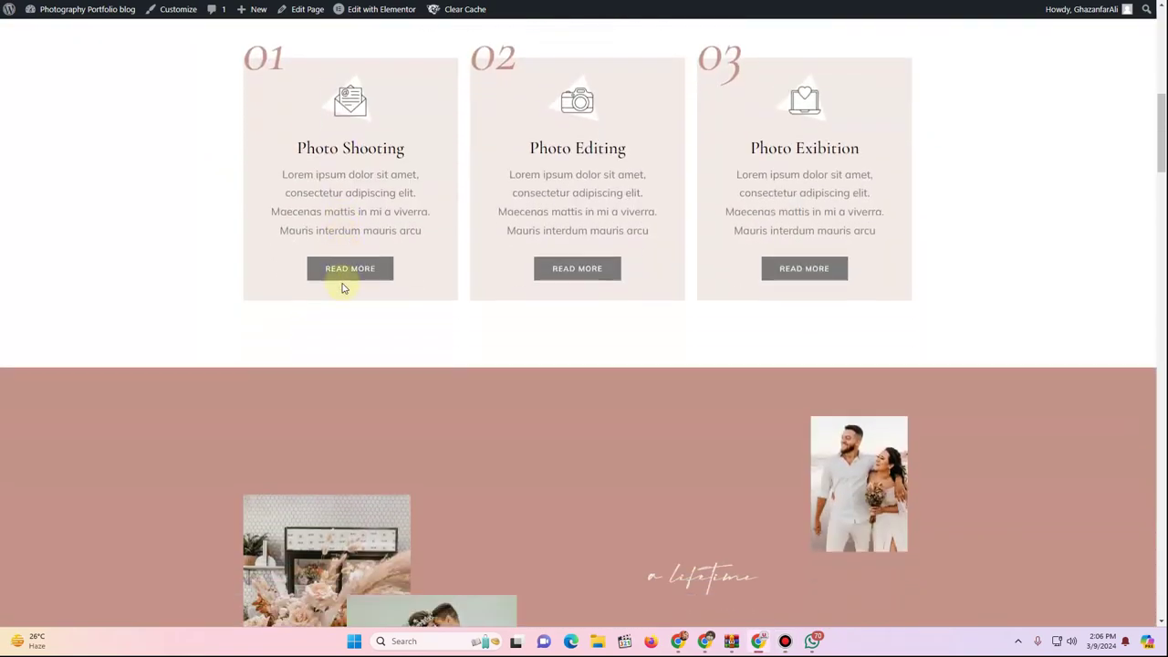
{"action": "scroll", "coordinate": [342, 288], "scroll_direction": "down", "scroll_amount": 4}
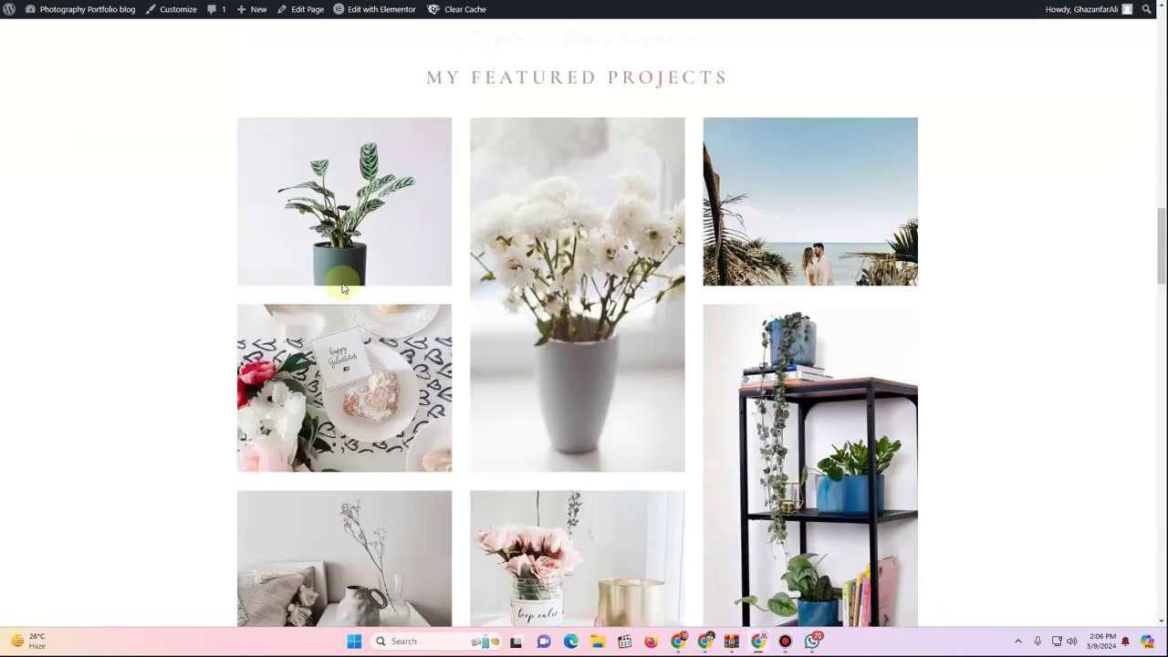
{"action": "scroll", "coordinate": [657, 323], "scroll_direction": "down", "scroll_amount": 3}
{"action": "scroll", "coordinate": [657, 329], "scroll_direction": "down", "scroll_amount": 10}
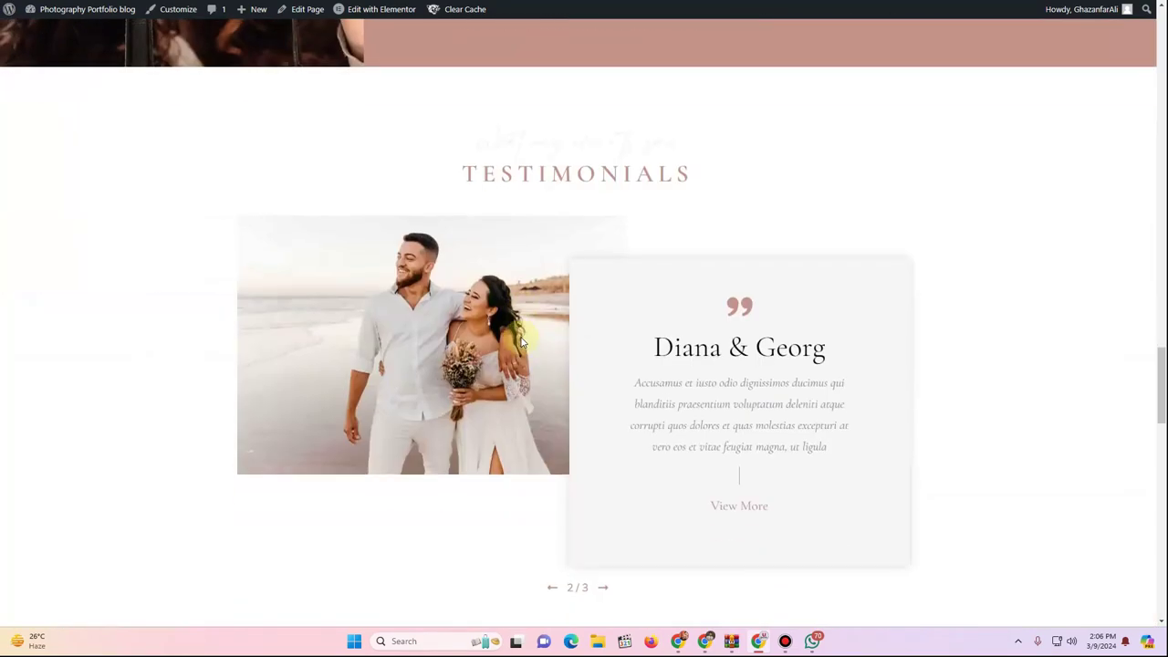
{"action": "scroll", "coordinate": [524, 343], "scroll_direction": "down", "scroll_amount": 10}
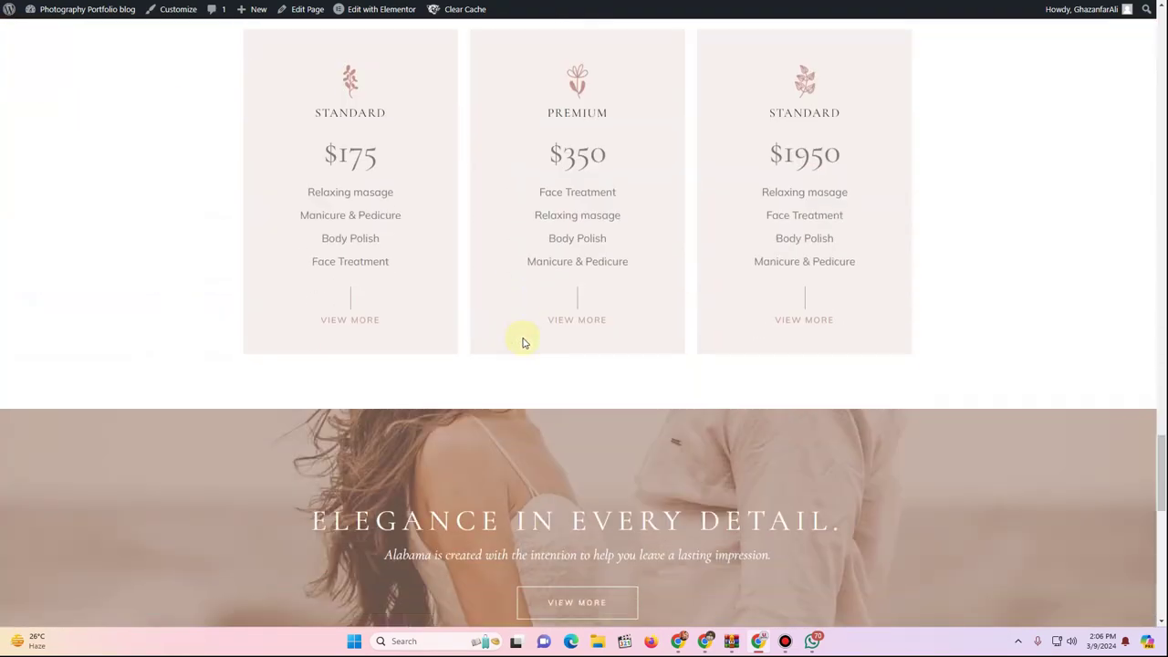
{"action": "scroll", "coordinate": [524, 343], "scroll_direction": "down", "scroll_amount": 1}
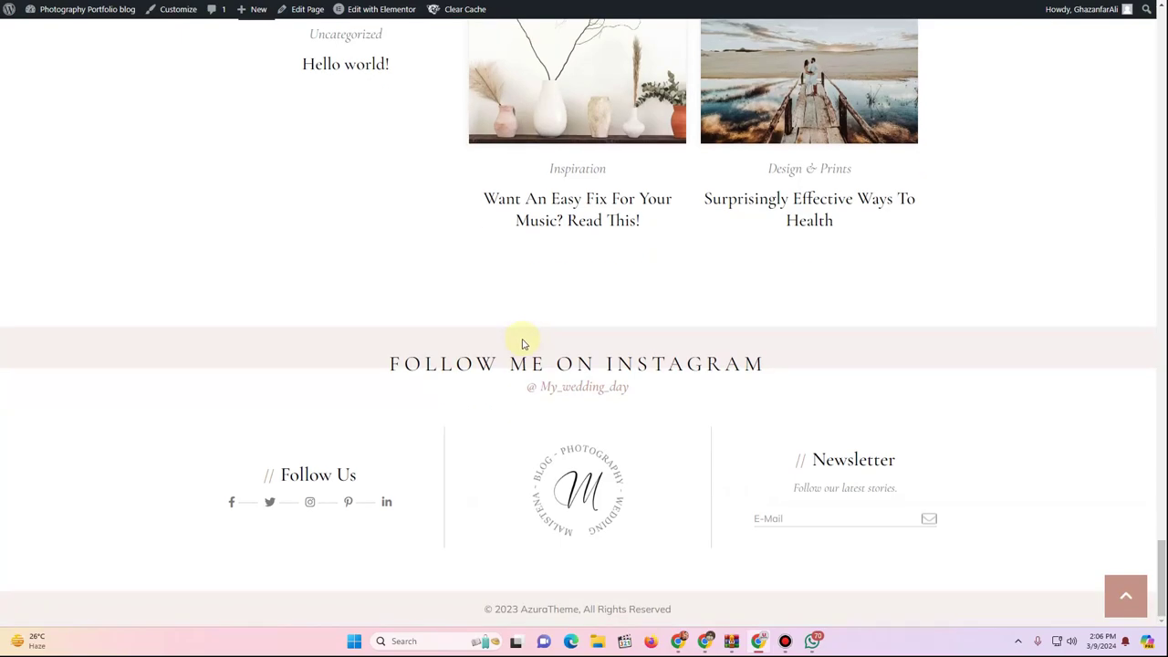
{"action": "scroll", "coordinate": [502, 341], "scroll_direction": "up", "scroll_amount": 12}
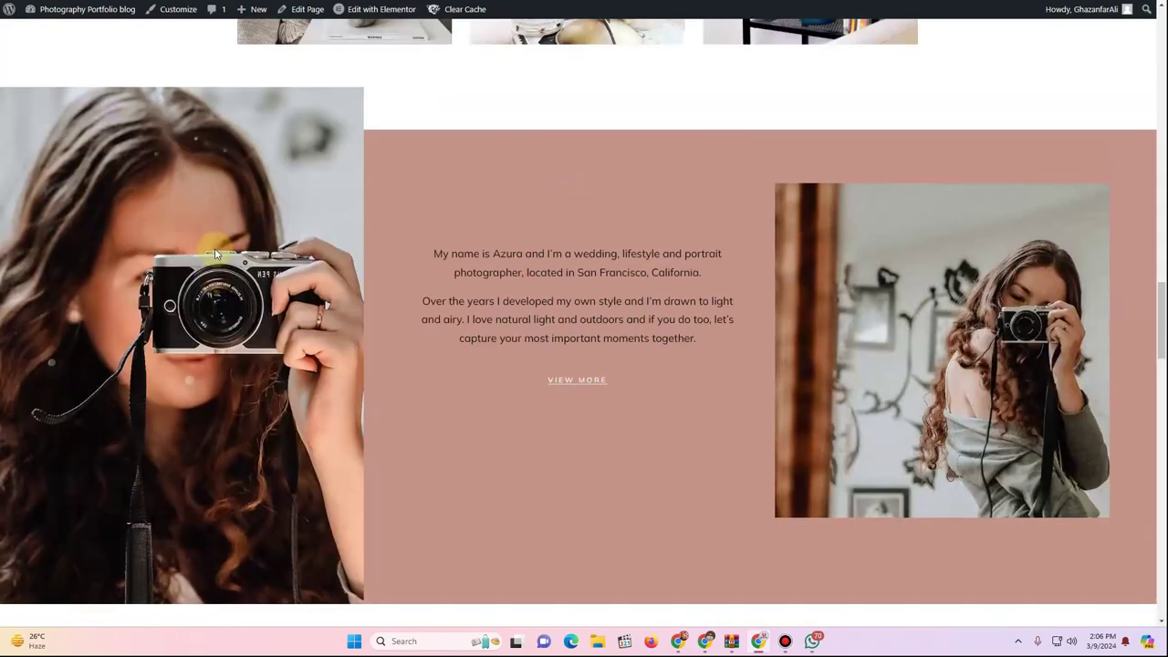
{"action": "scroll", "coordinate": [215, 254], "scroll_direction": "up", "scroll_amount": 10}
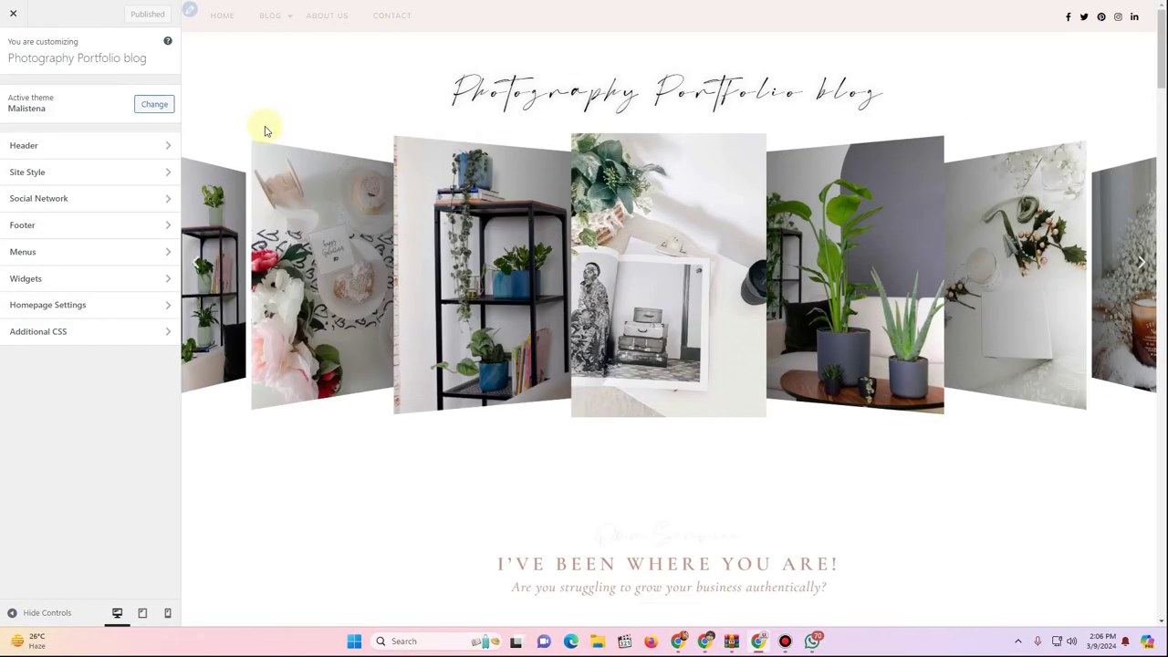
In Header > Site Identity, shorten the site title to 'Photography'
{"action": "left_click", "coordinate": [100, 151]}
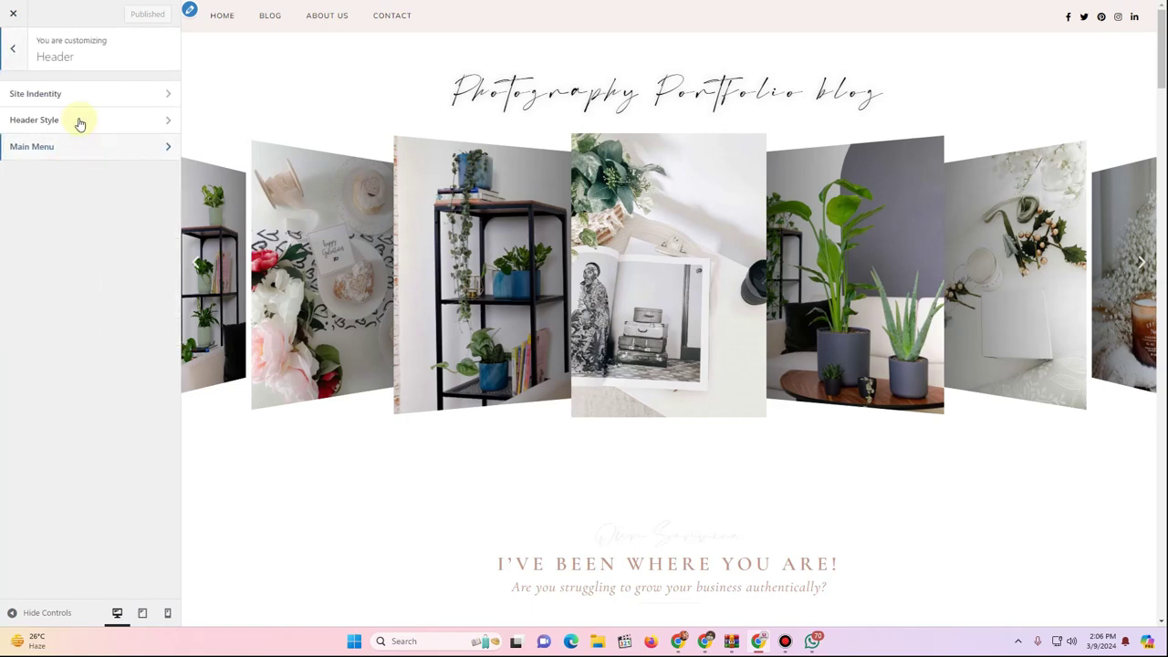
{"action": "left_click", "coordinate": [56, 96]}
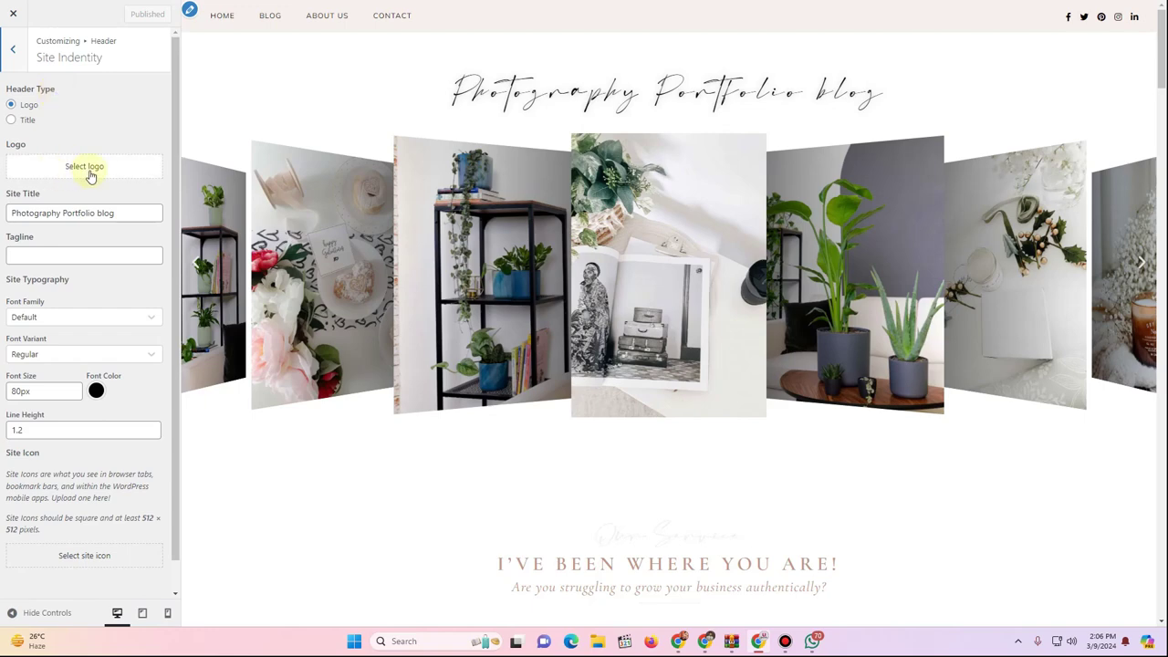
{"action": "left_click", "coordinate": [102, 214]}
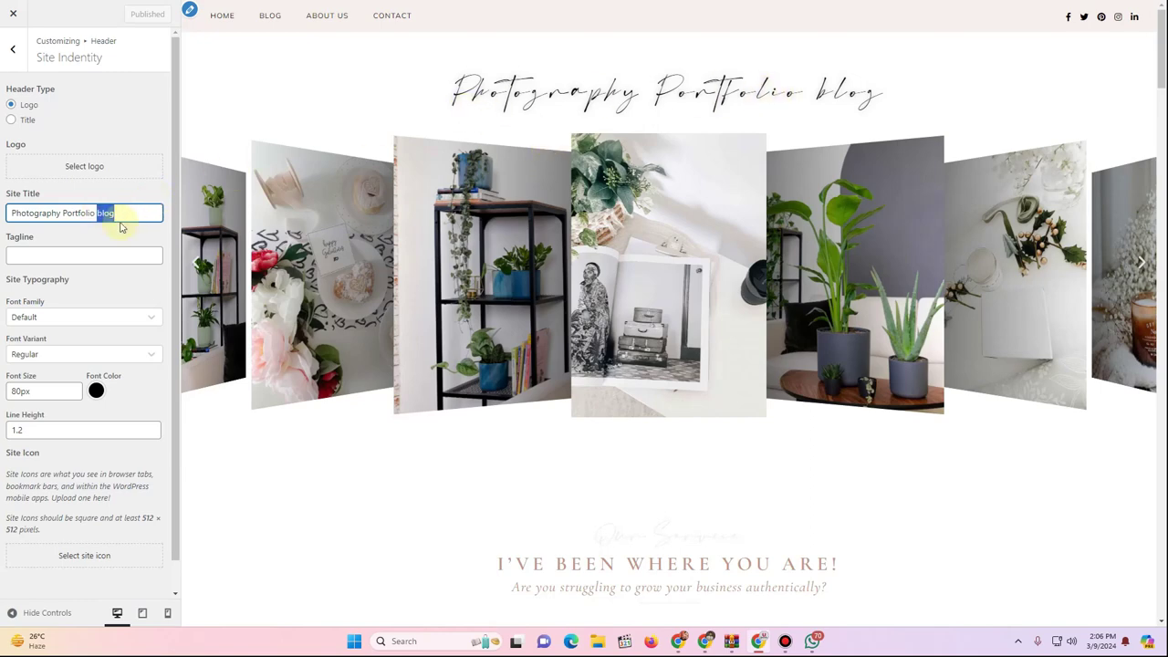
{"action": "key", "text": "BackSpace"}
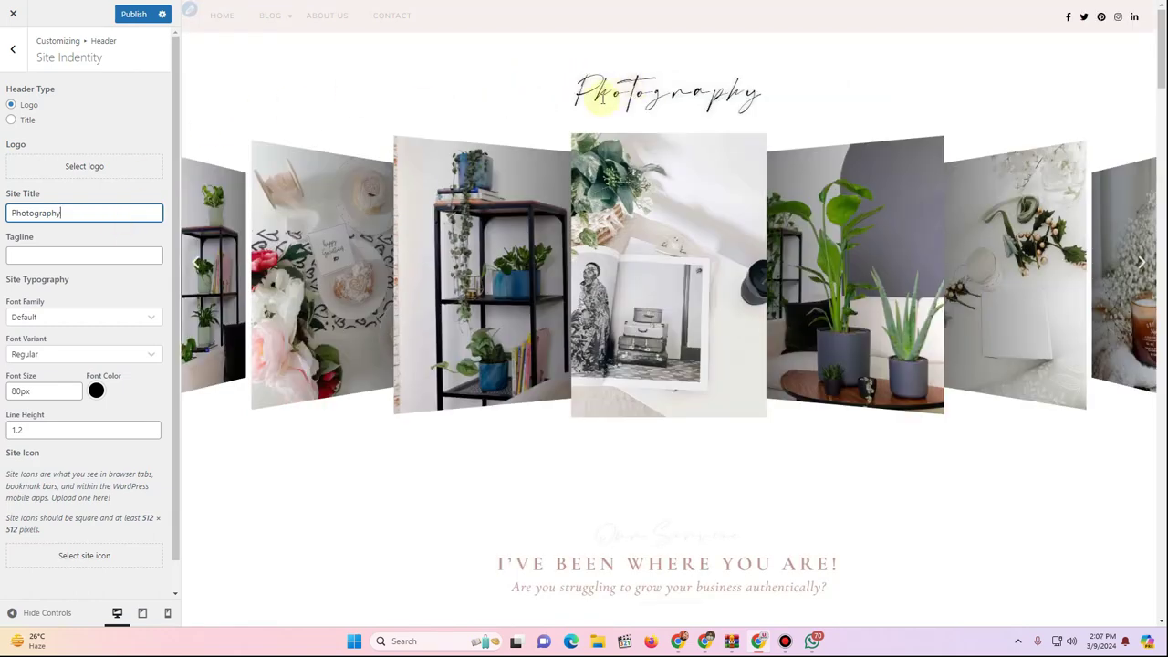
Try Cormorant Garamond as the site title font, revert it to Default, and publish
{"action": "left_click", "coordinate": [52, 318]}
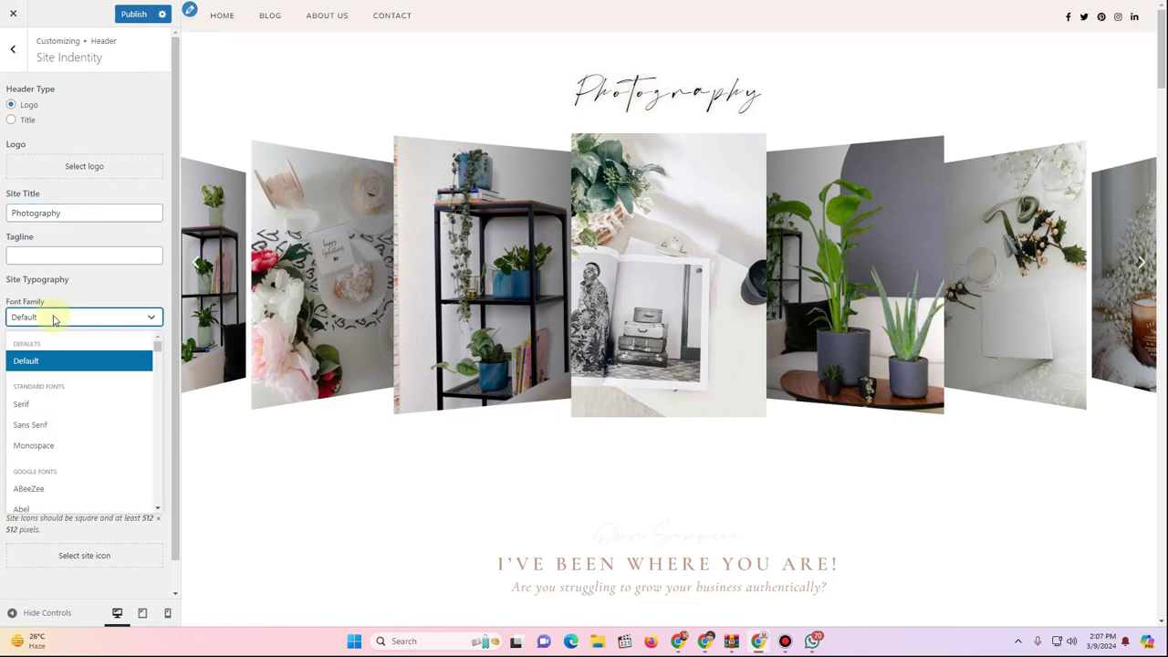
{"action": "type", "text": "cor"}
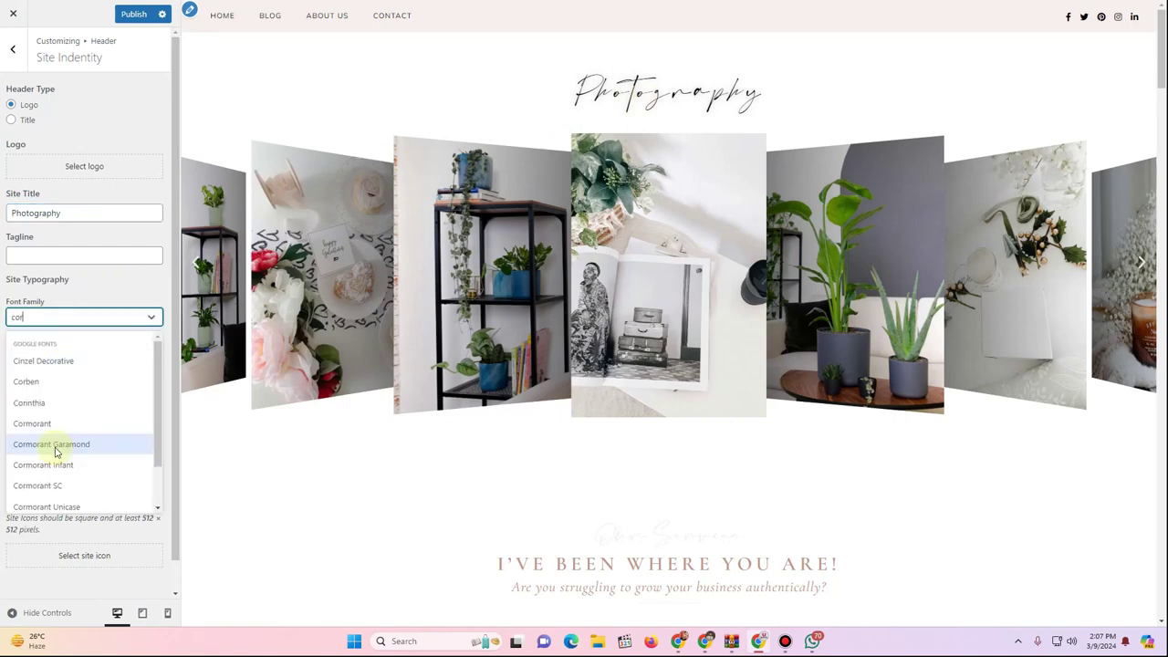
{"action": "left_click", "coordinate": [56, 445]}
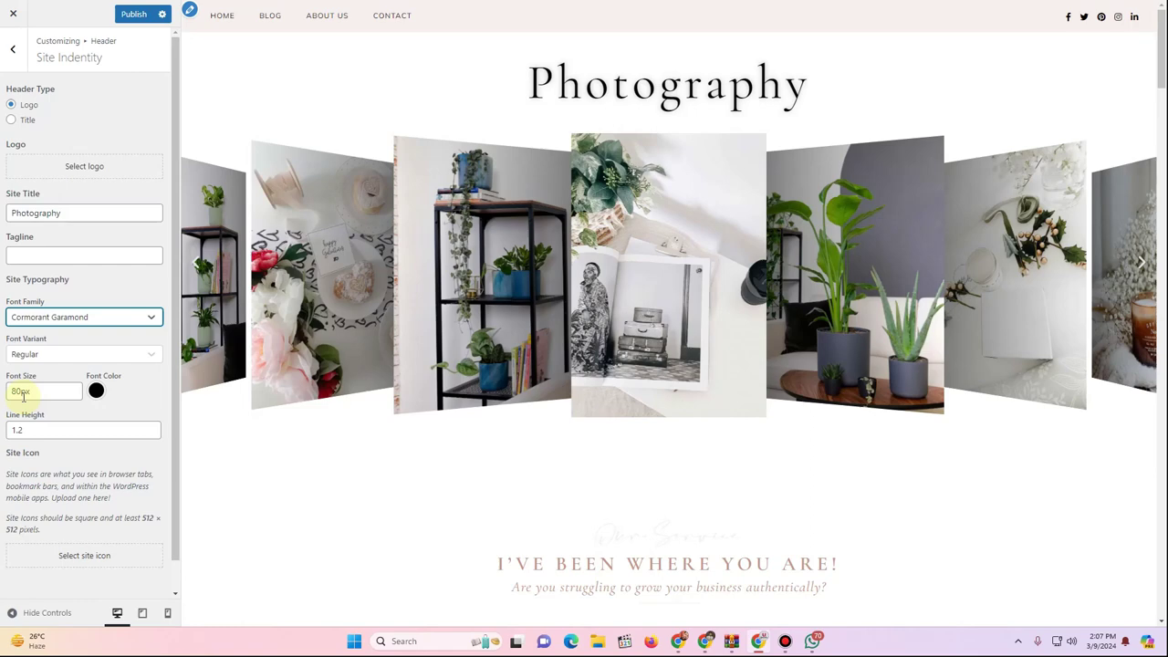
{"action": "left_click", "coordinate": [126, 316]}
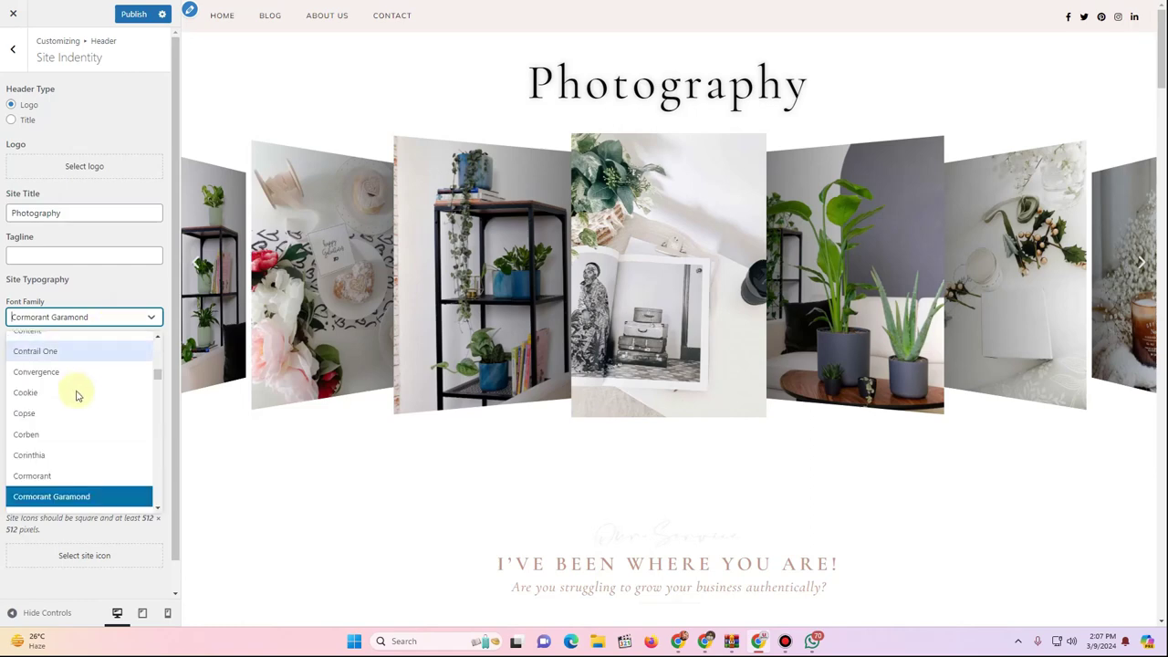
{"action": "scroll", "coordinate": [78, 391], "scroll_direction": "up", "scroll_amount": 15}
{"action": "scroll", "coordinate": [79, 387], "scroll_direction": "up", "scroll_amount": 20}
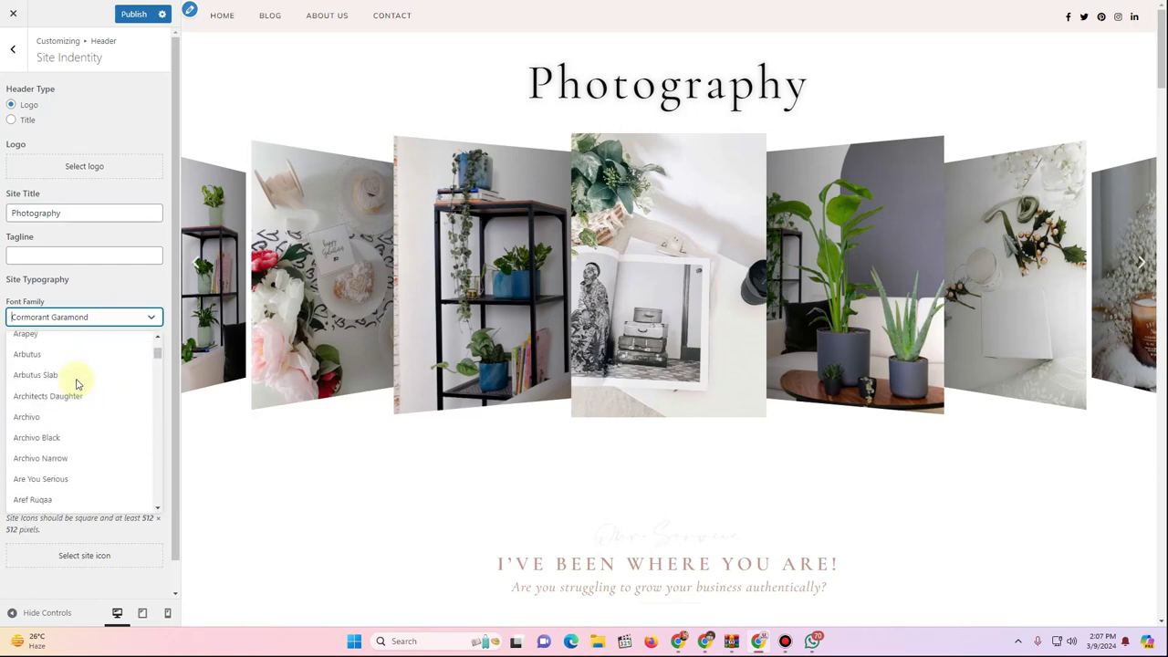
{"action": "left_click", "coordinate": [58, 361]}
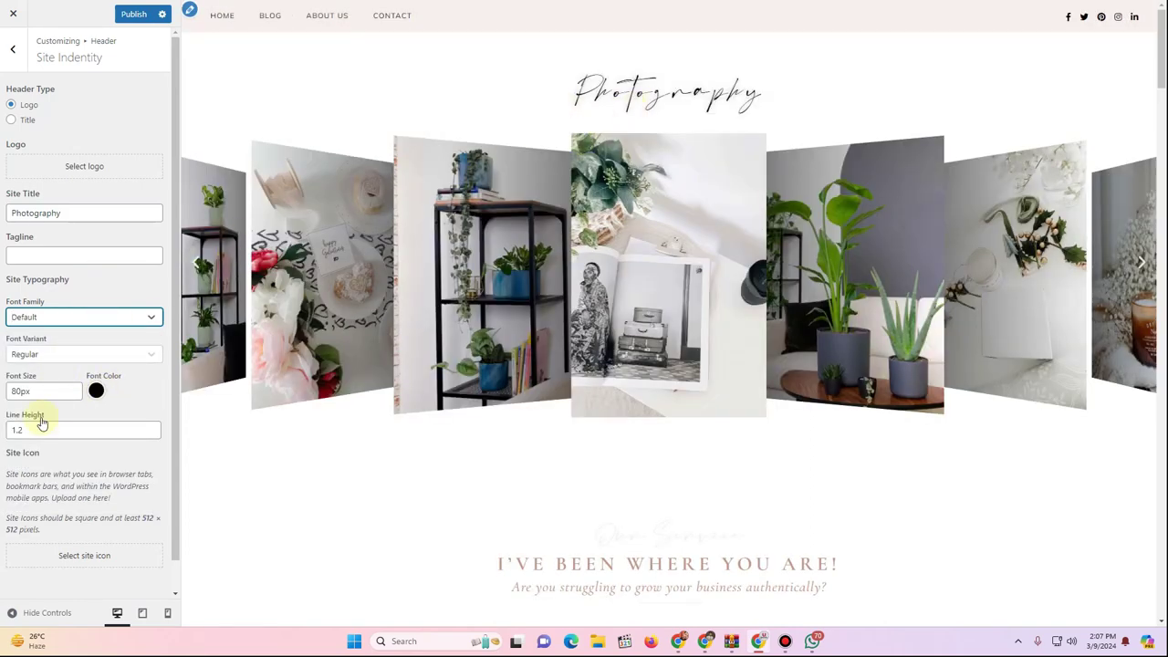
{"action": "double_click", "coordinate": [20, 392]}
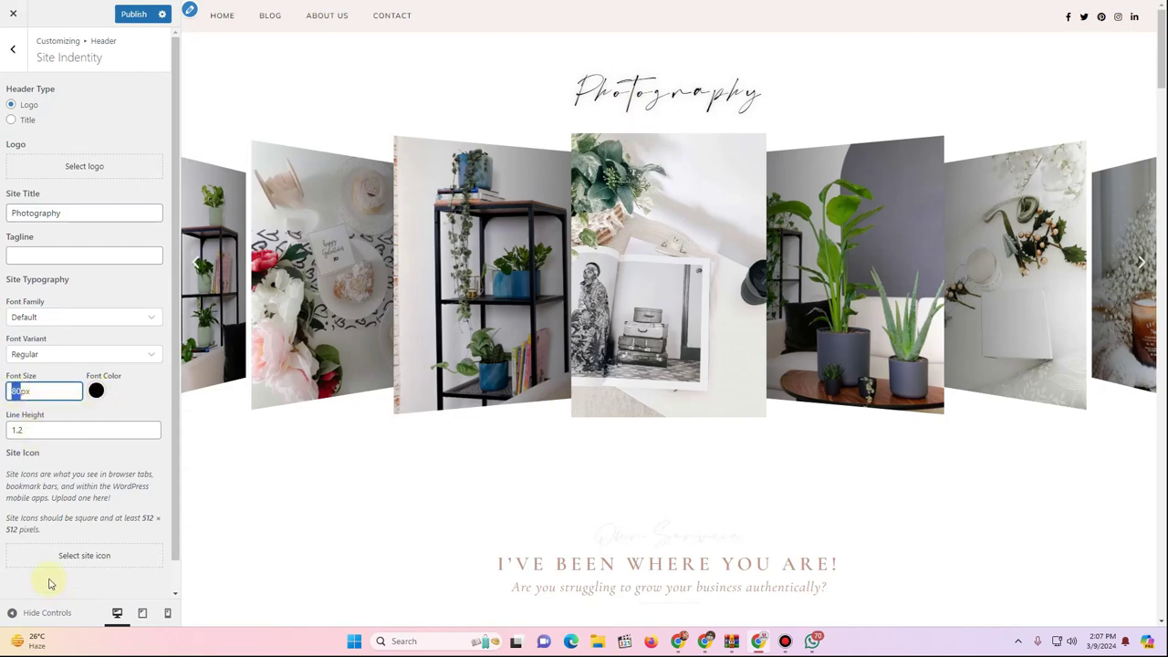
{"action": "left_click", "coordinate": [26, 56]}
{"action": "left_click", "coordinate": [127, 16]}
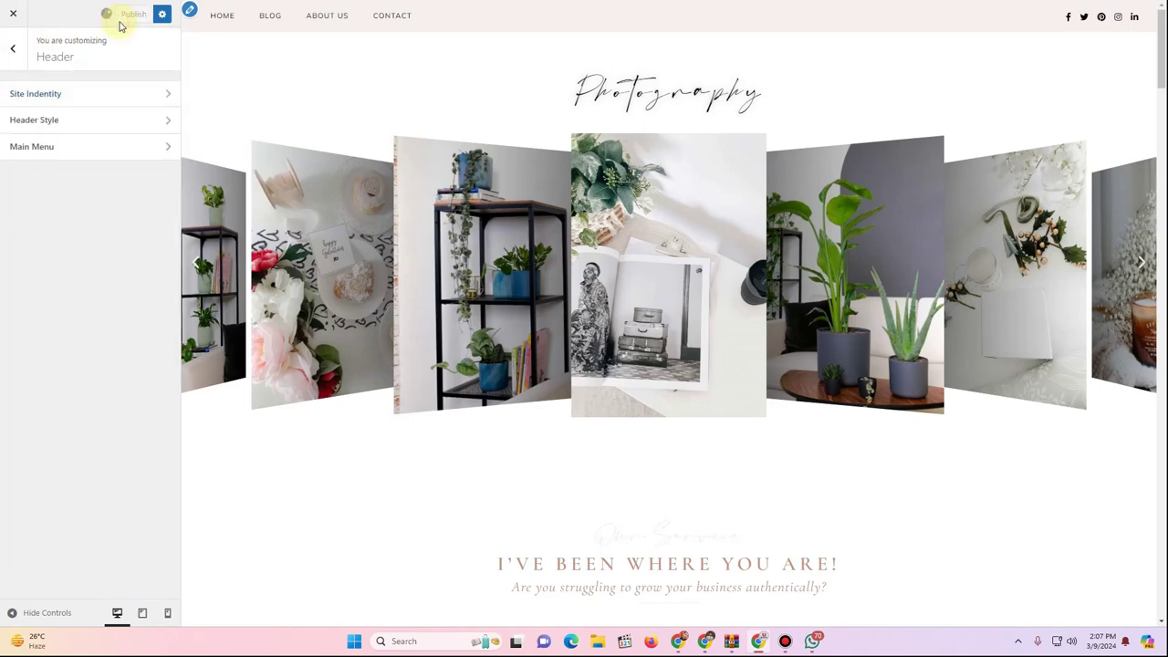
Glance at Header Style, then reselect Mulish as the body font in Site Style > Typography
{"action": "left_click", "coordinate": [109, 127]}
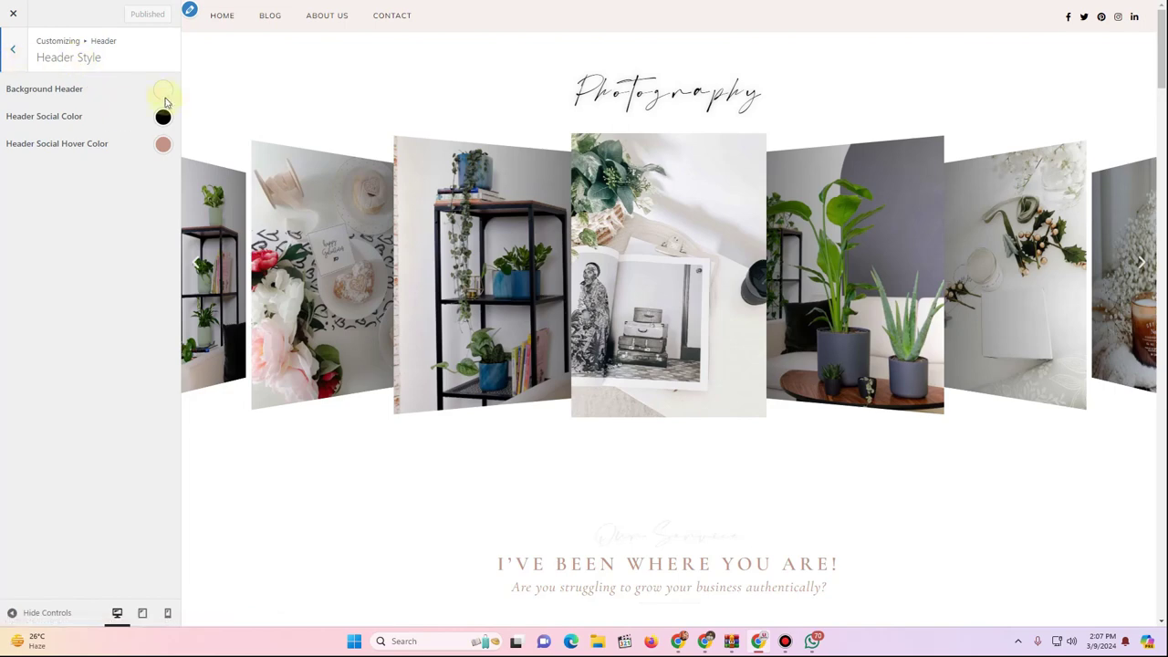
{"action": "left_click", "coordinate": [16, 57]}
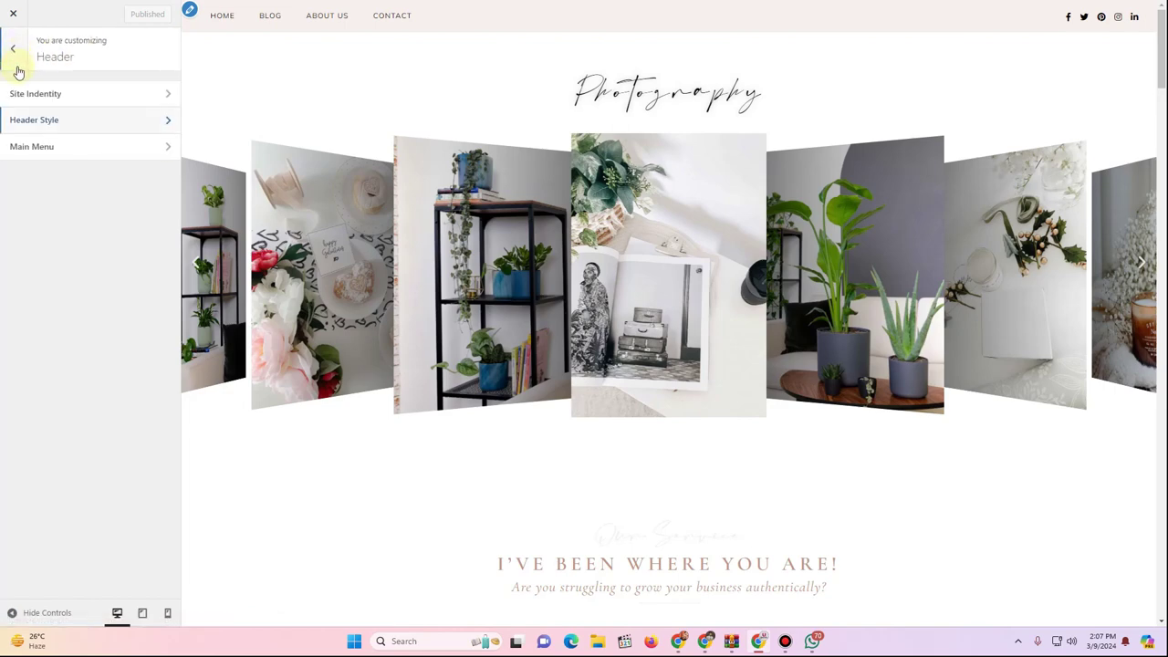
{"action": "left_click", "coordinate": [14, 48]}
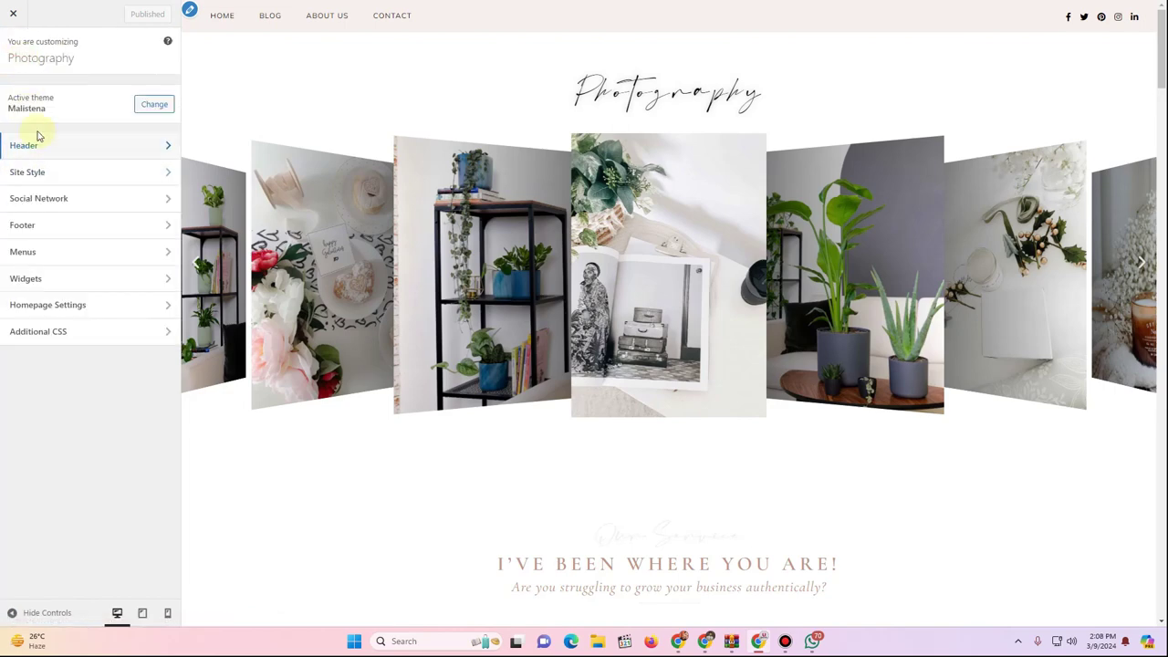
{"action": "left_click", "coordinate": [57, 182]}
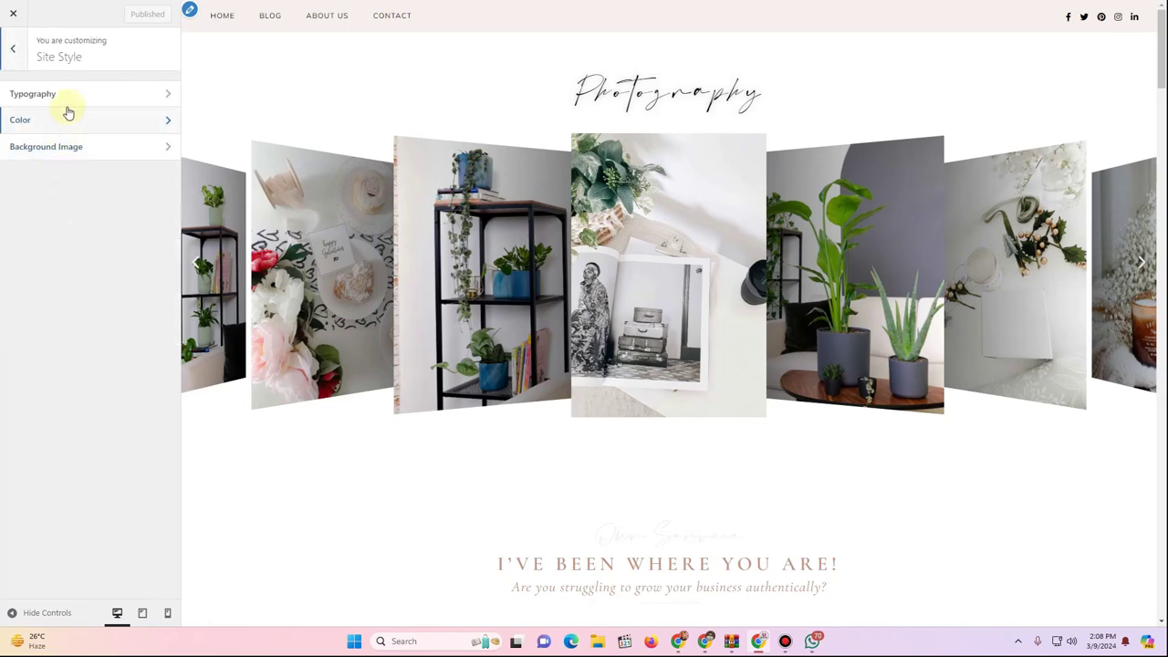
{"action": "left_click", "coordinate": [71, 106]}
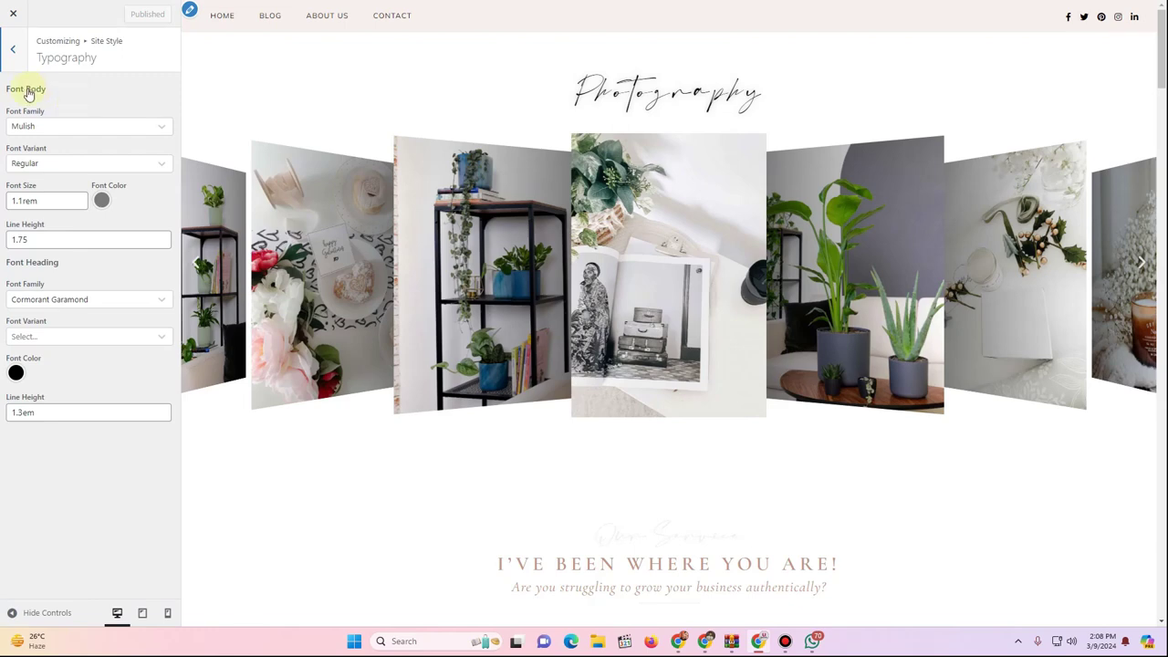
{"action": "left_click", "coordinate": [78, 130]}
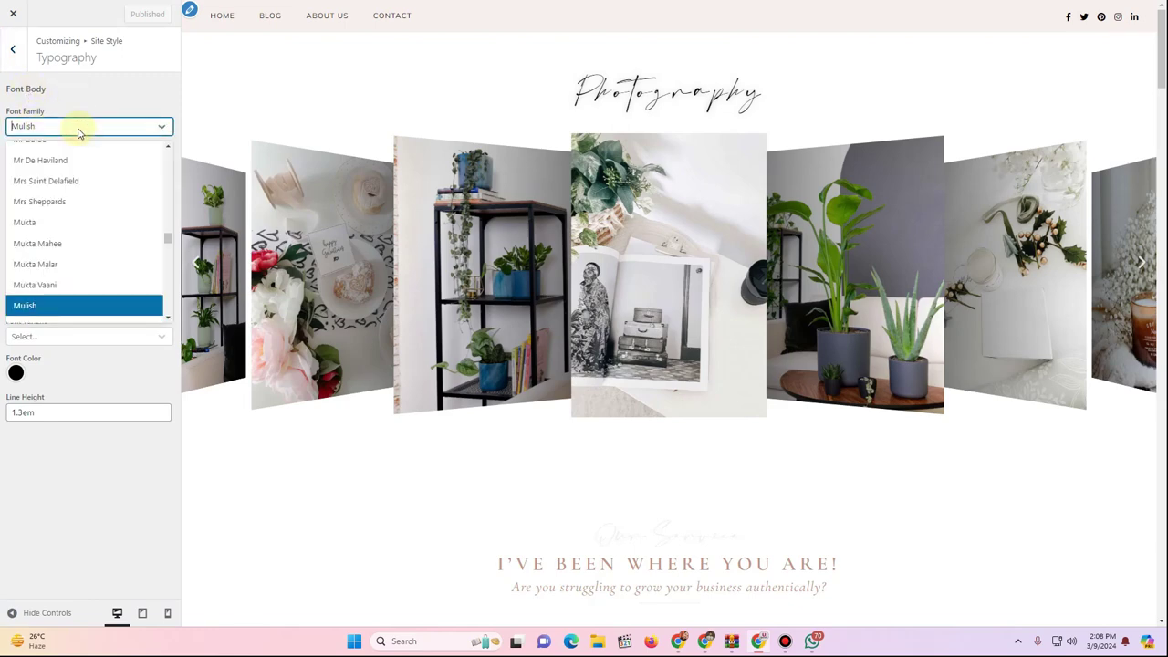
{"action": "type", "text": "Mulish"}
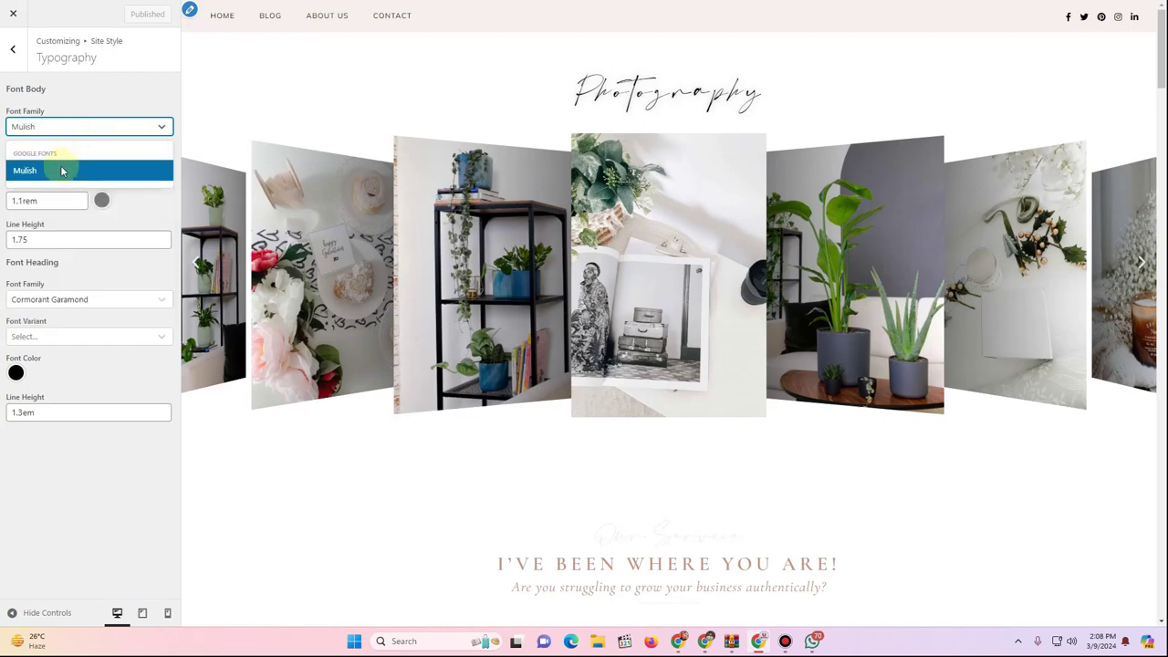
{"action": "left_click", "coordinate": [62, 170]}
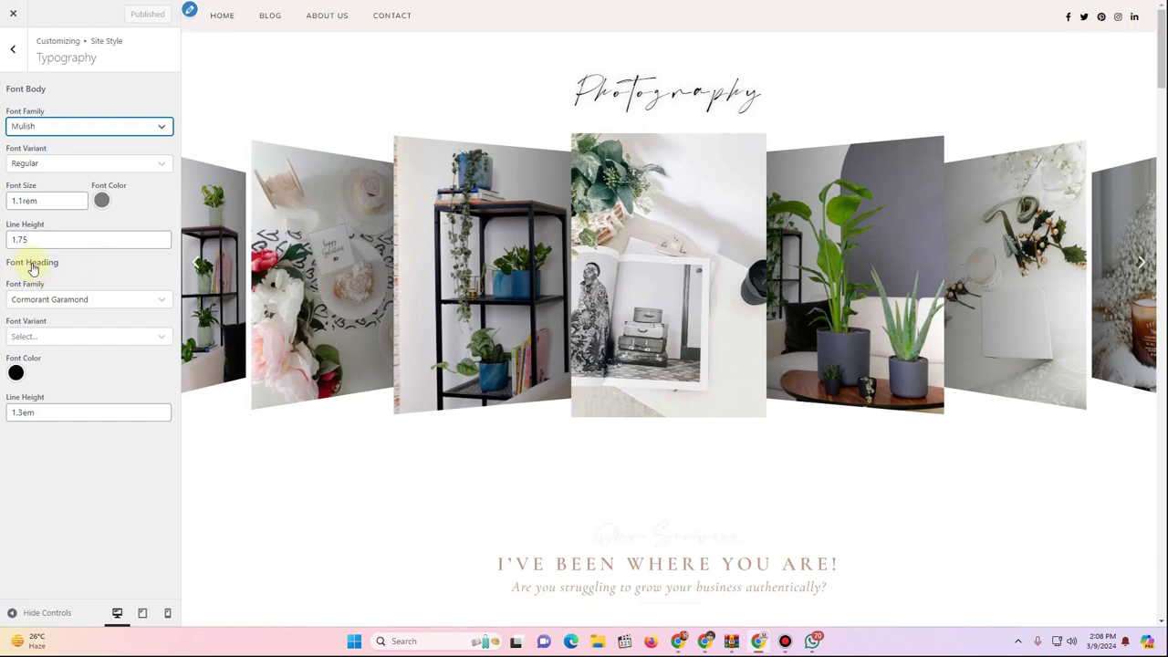
Confirm the heading font remains Cormorant Garamond
{"action": "left_click", "coordinate": [75, 305]}
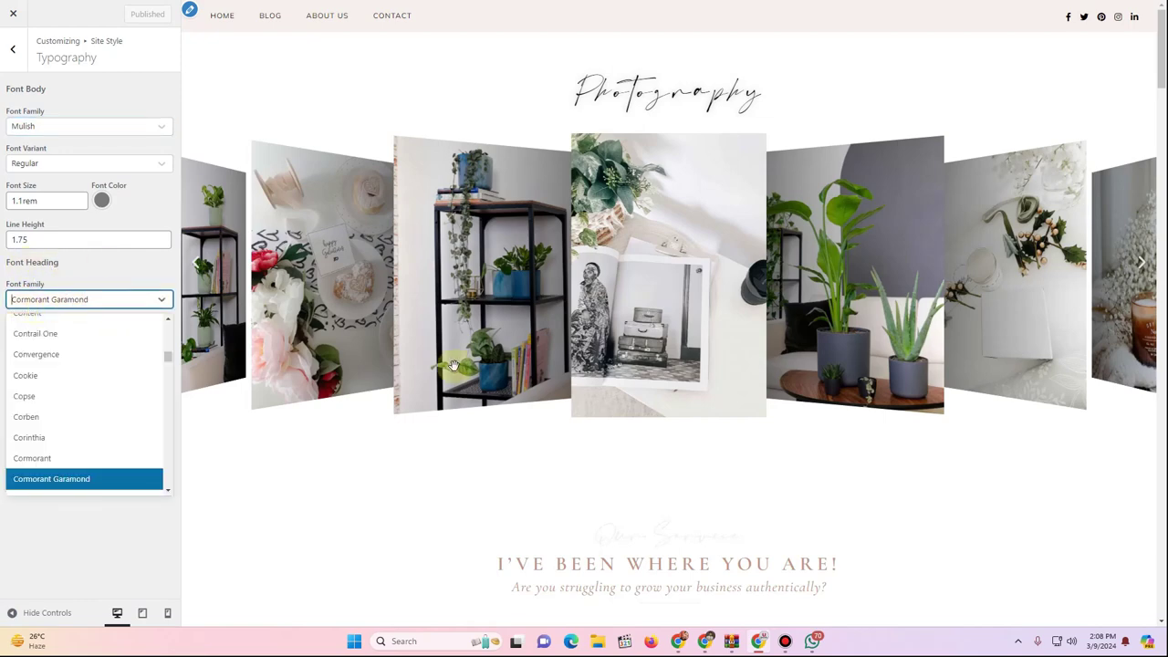
{"action": "scroll", "coordinate": [593, 392], "scroll_direction": "down", "scroll_amount": 6}
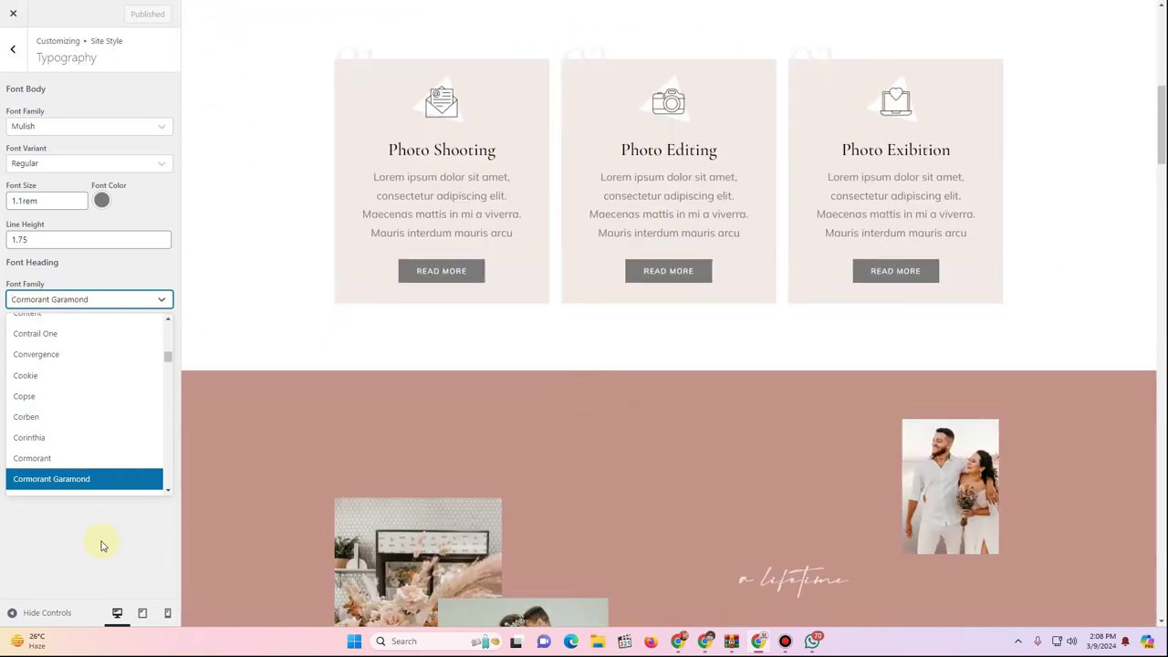
{"action": "left_click", "coordinate": [92, 540]}
Return to the main Customizer panel and review the Social Network link settings
{"action": "left_click", "coordinate": [13, 62]}
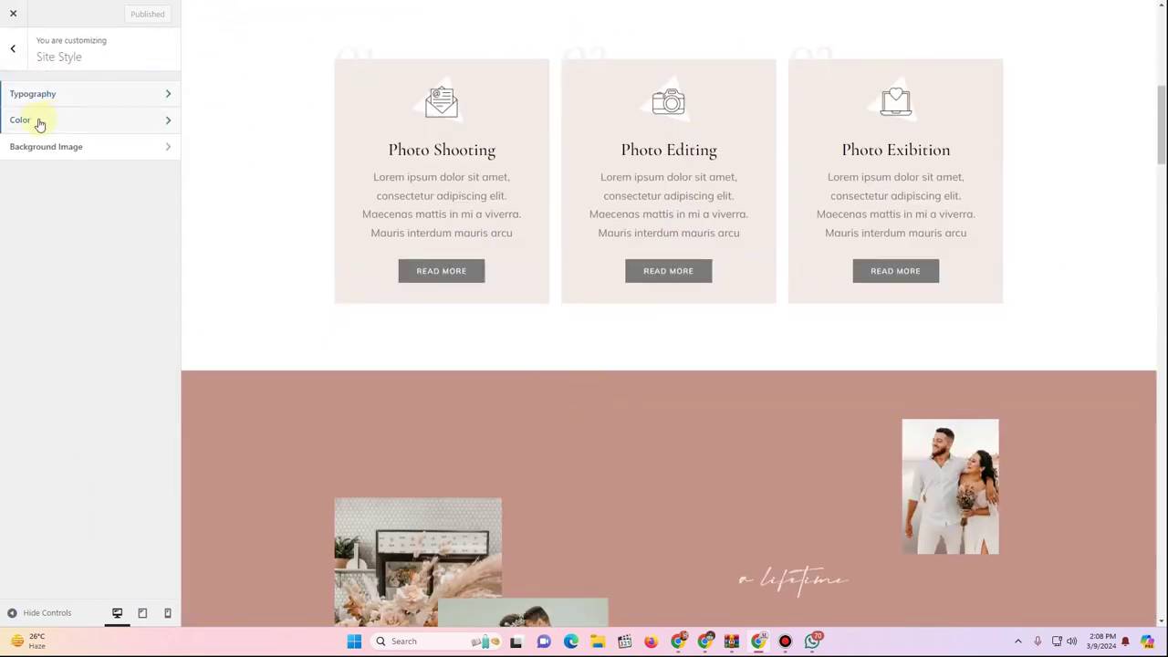
{"action": "left_click", "coordinate": [13, 64]}
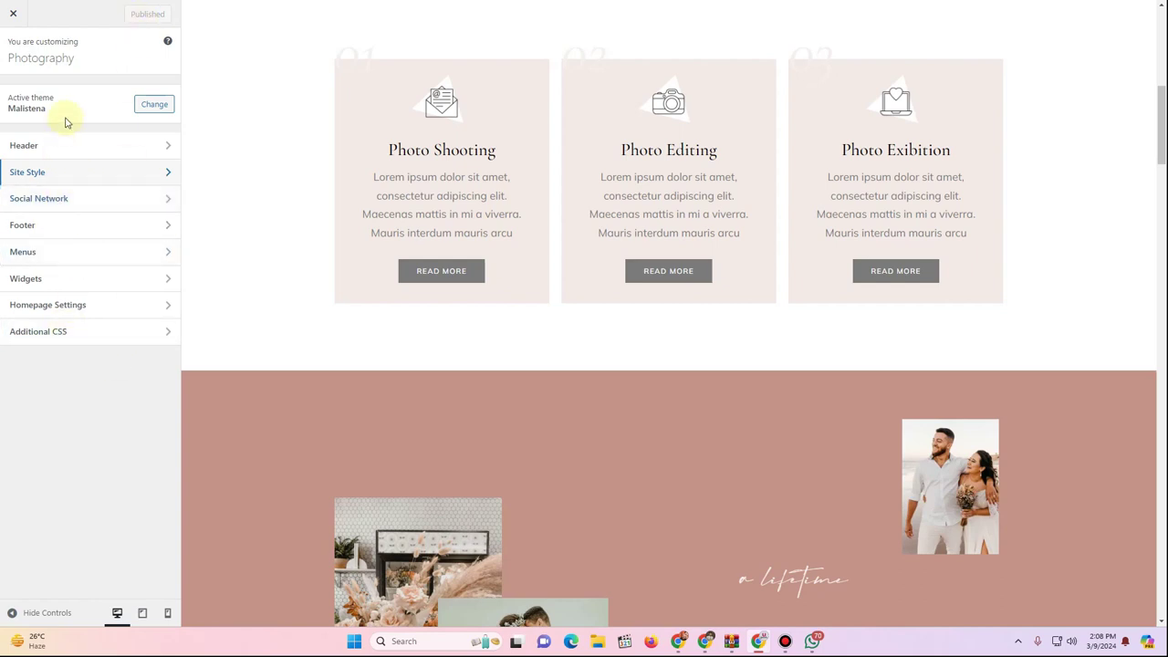
{"action": "left_click", "coordinate": [58, 201]}
{"action": "scroll", "coordinate": [547, 241], "scroll_direction": "up", "scroll_amount": 5}
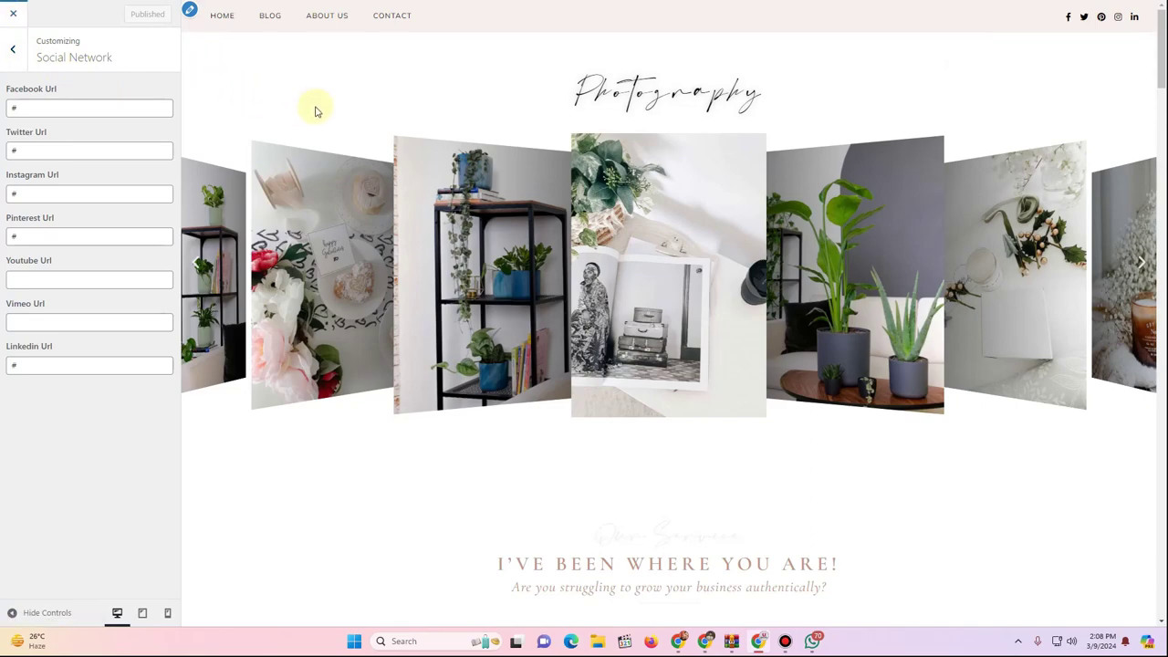
{"action": "scroll", "coordinate": [324, 136], "scroll_direction": "down", "scroll_amount": 5}
{"action": "scroll", "coordinate": [547, 228], "scroll_direction": "up", "scroll_amount": 5}
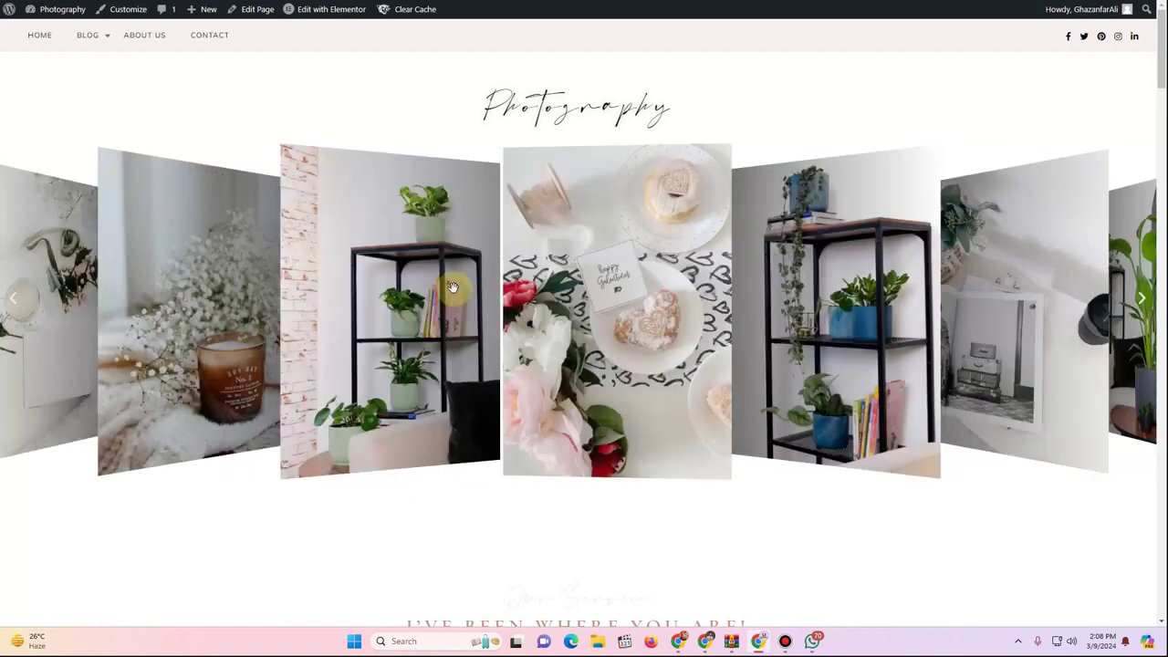
{"action": "scroll", "coordinate": [451, 290], "scroll_direction": "down", "scroll_amount": 5}
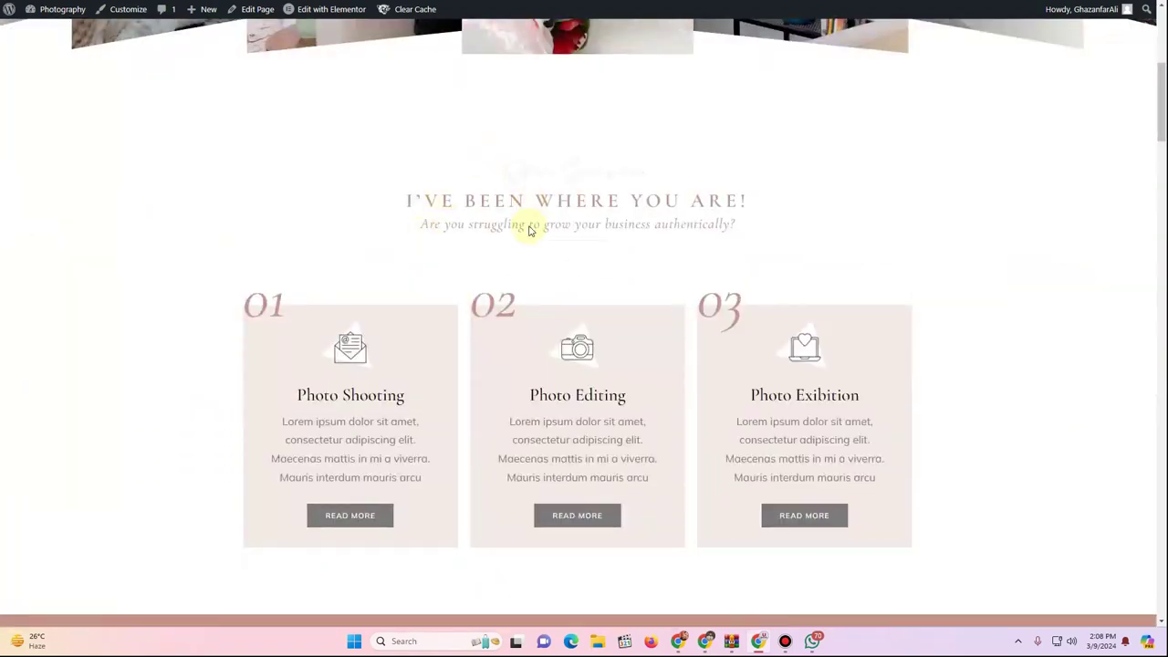
{"action": "scroll", "coordinate": [528, 228], "scroll_direction": "down", "scroll_amount": 15}
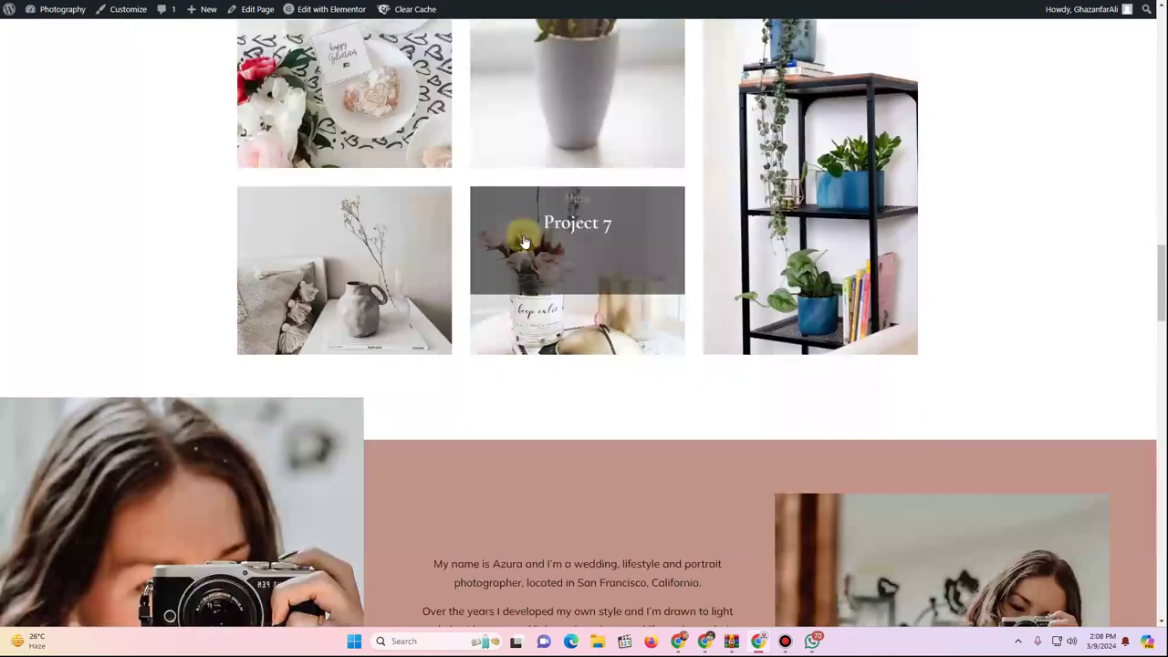
{"action": "scroll", "coordinate": [523, 242], "scroll_direction": "down", "scroll_amount": 10}
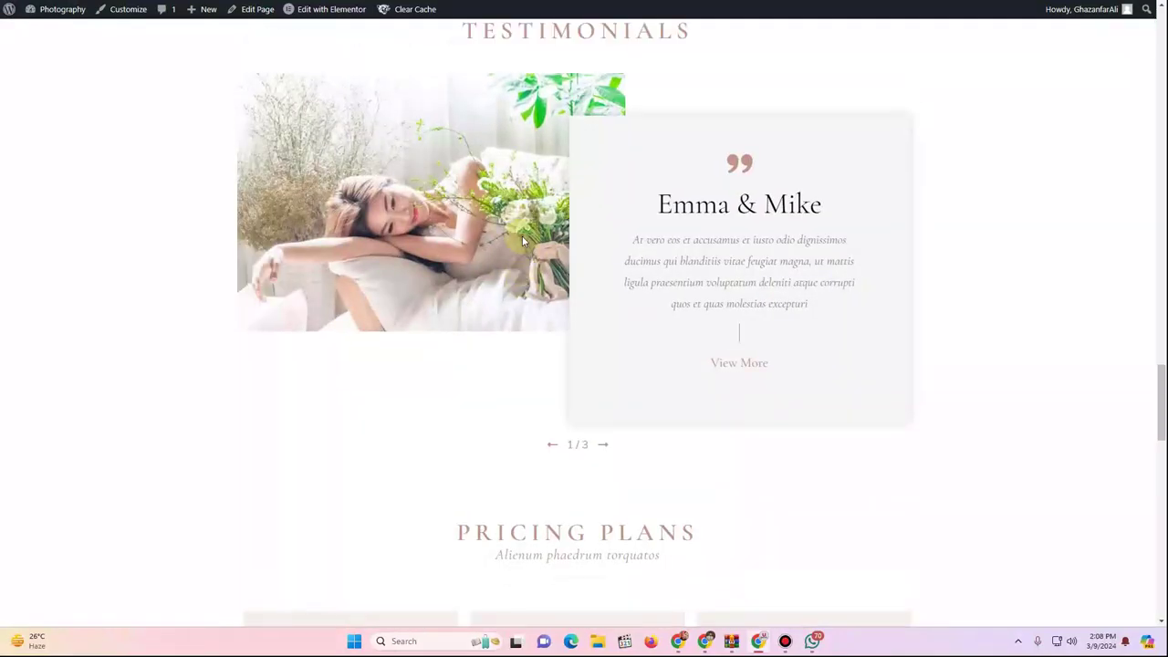
{"action": "scroll", "coordinate": [522, 235], "scroll_direction": "up", "scroll_amount": 20}
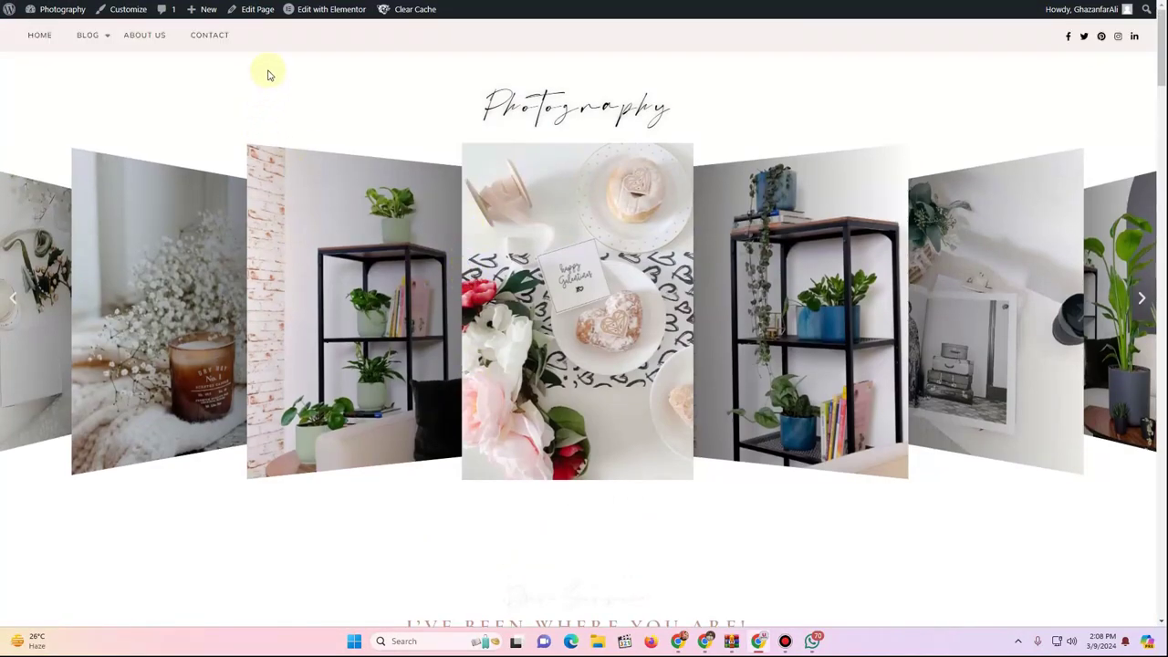
{"action": "mouse_move", "coordinate": [310, 11]}
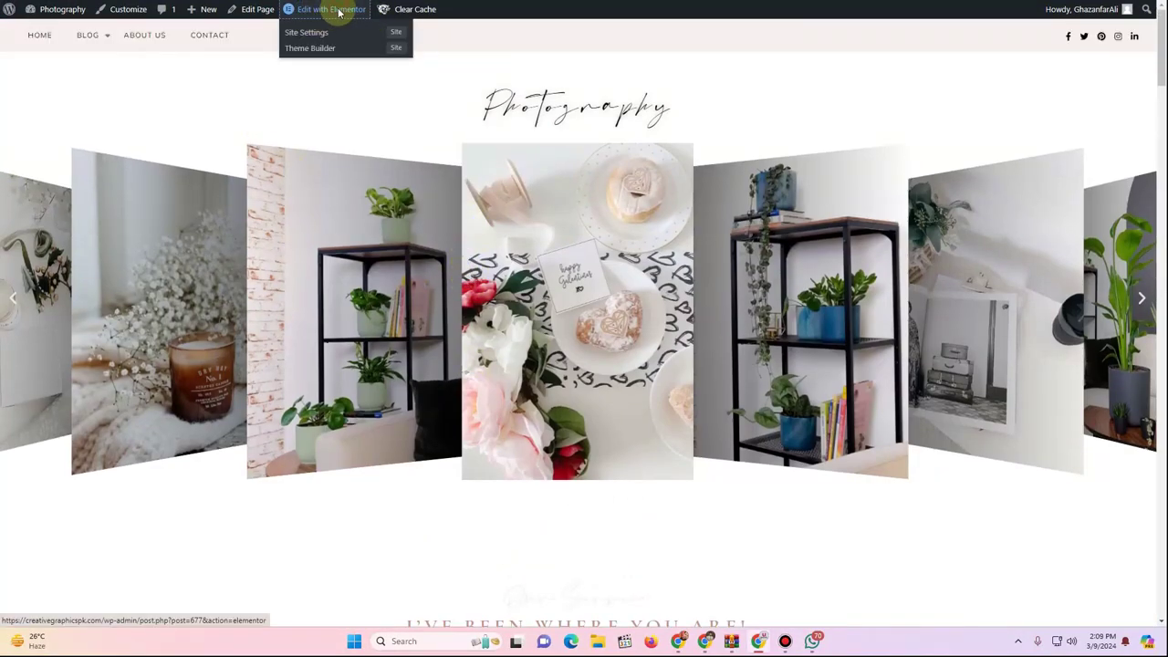
Load the Photography homepage in Elementor and bring up its Site Settings panel
{"action": "left_click", "coordinate": [336, 10]}
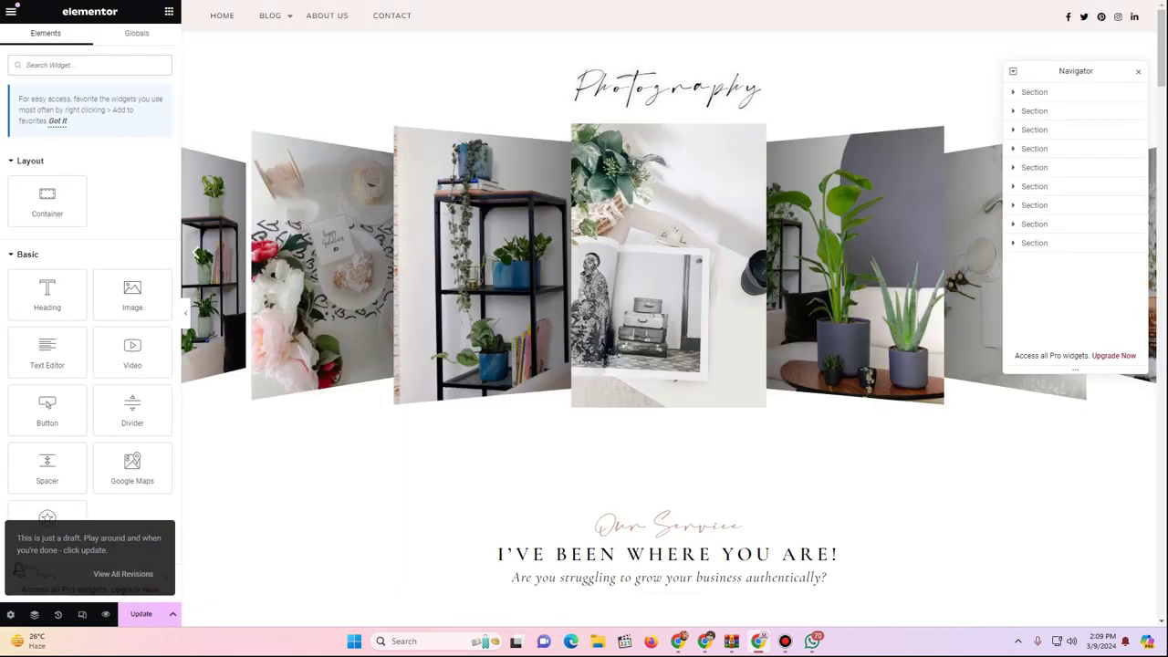
{"action": "left_click", "coordinate": [9, 15]}
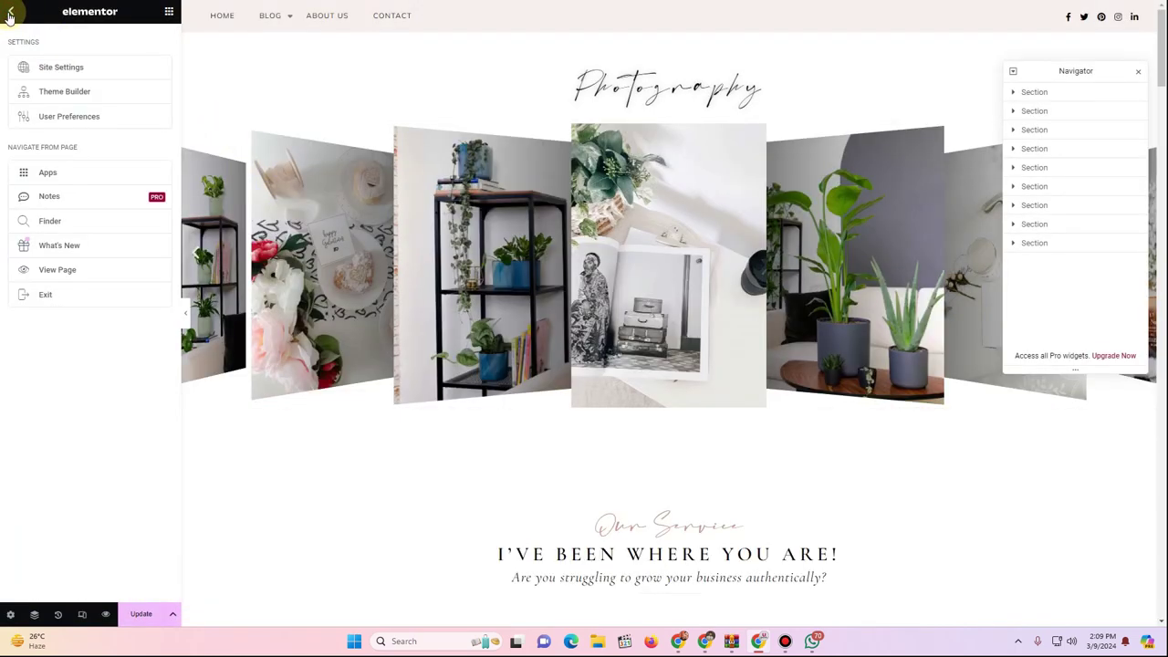
{"action": "left_click", "coordinate": [54, 69]}
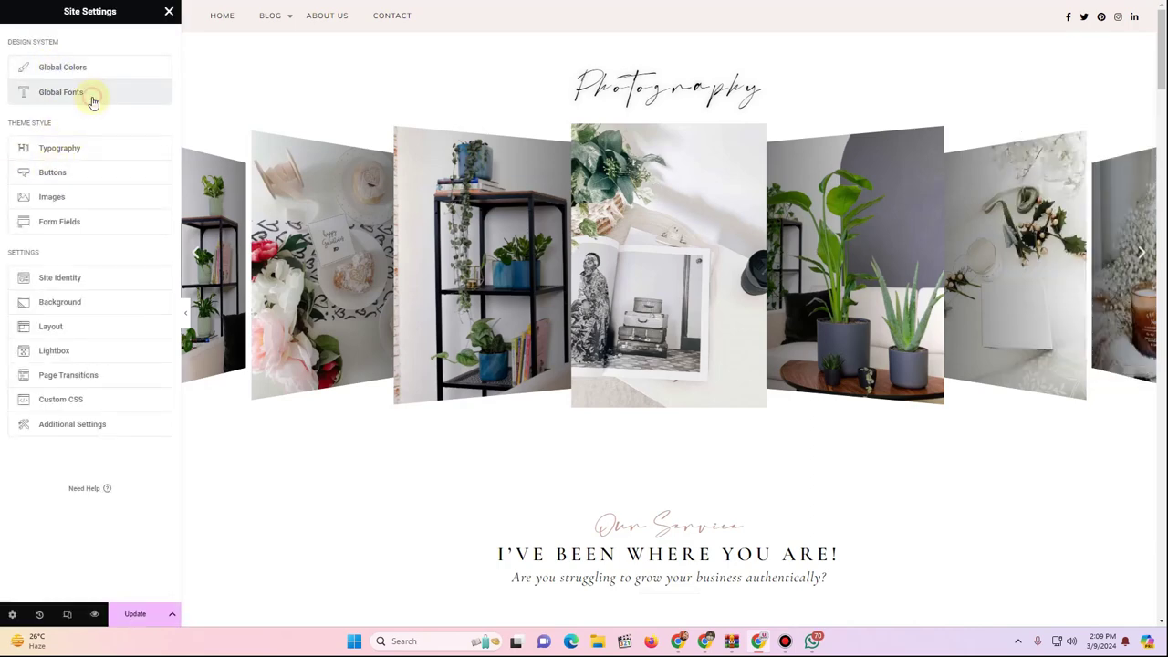
{"action": "left_click", "coordinate": [91, 95]}
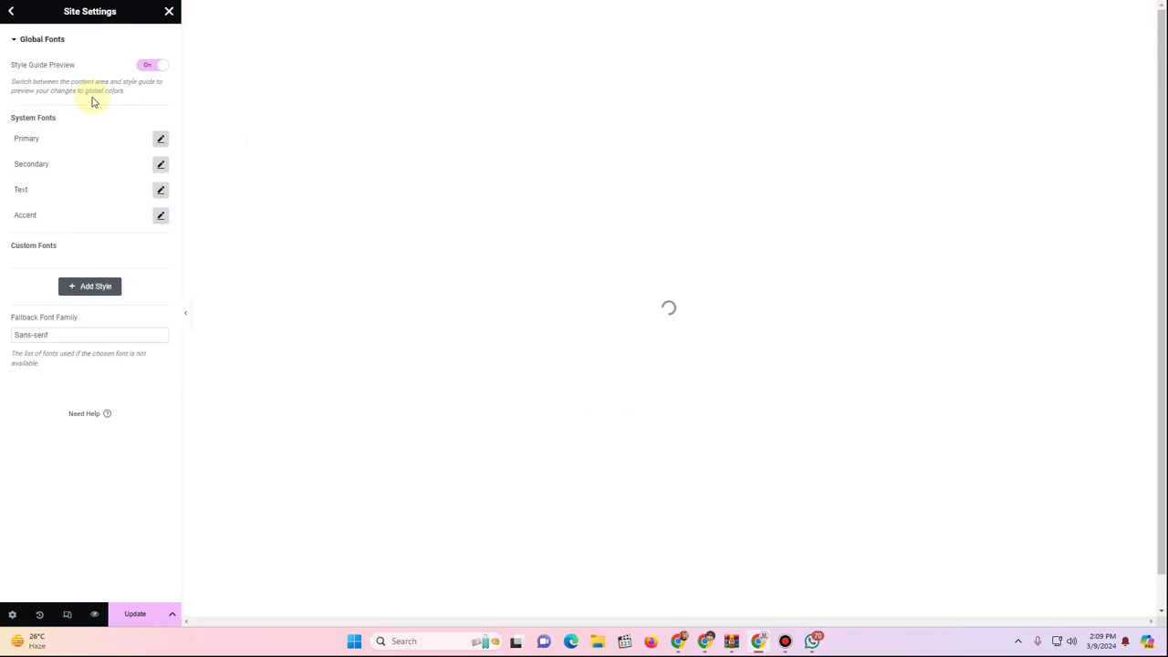
{"action": "left_click", "coordinate": [161, 140]}
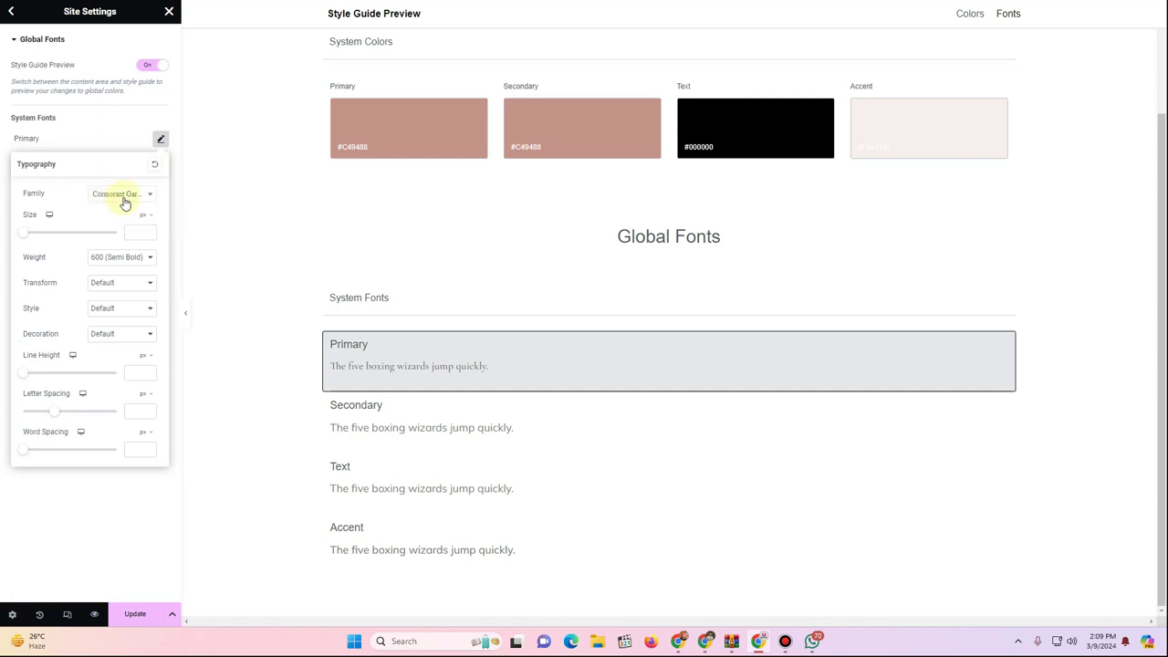
{"action": "left_click", "coordinate": [126, 198]}
{"action": "left_click", "coordinate": [123, 198]}
{"action": "left_click", "coordinate": [40, 133]}
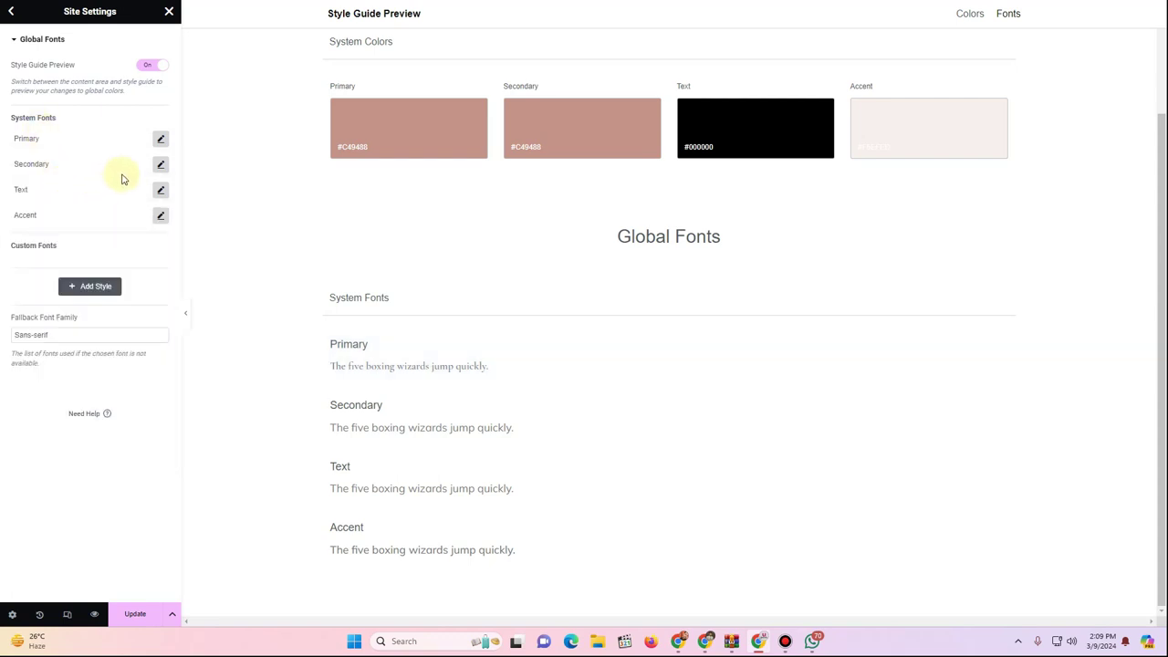
{"action": "left_click", "coordinate": [161, 165]}
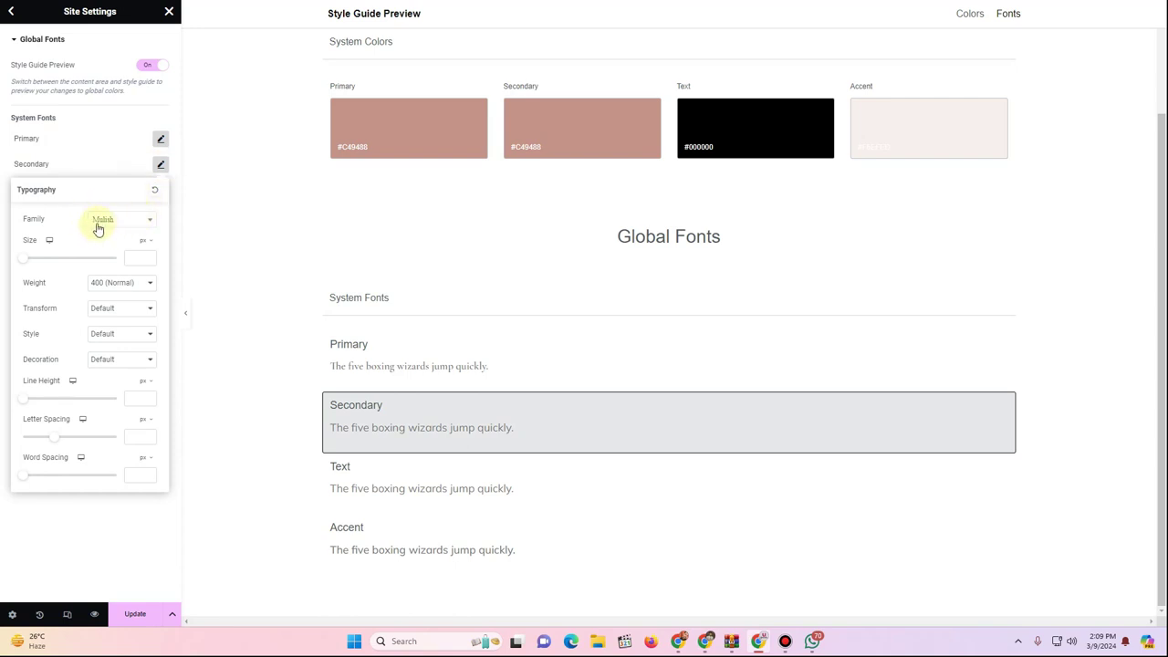
{"action": "left_click", "coordinate": [162, 167]}
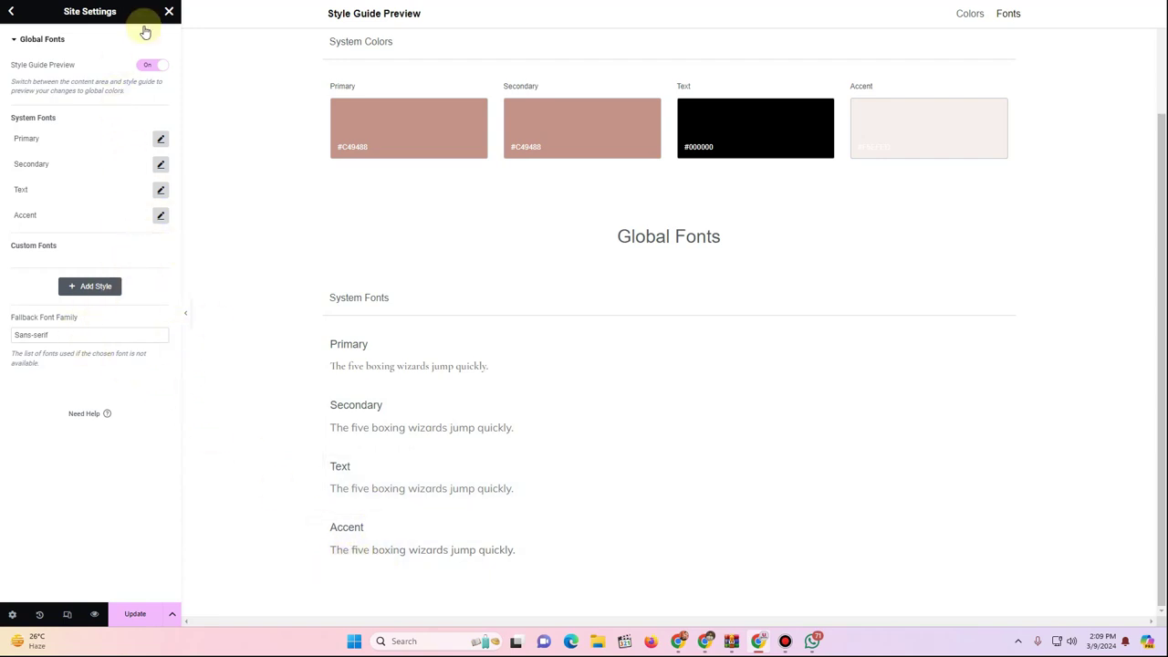
{"action": "left_click", "coordinate": [12, 11]}
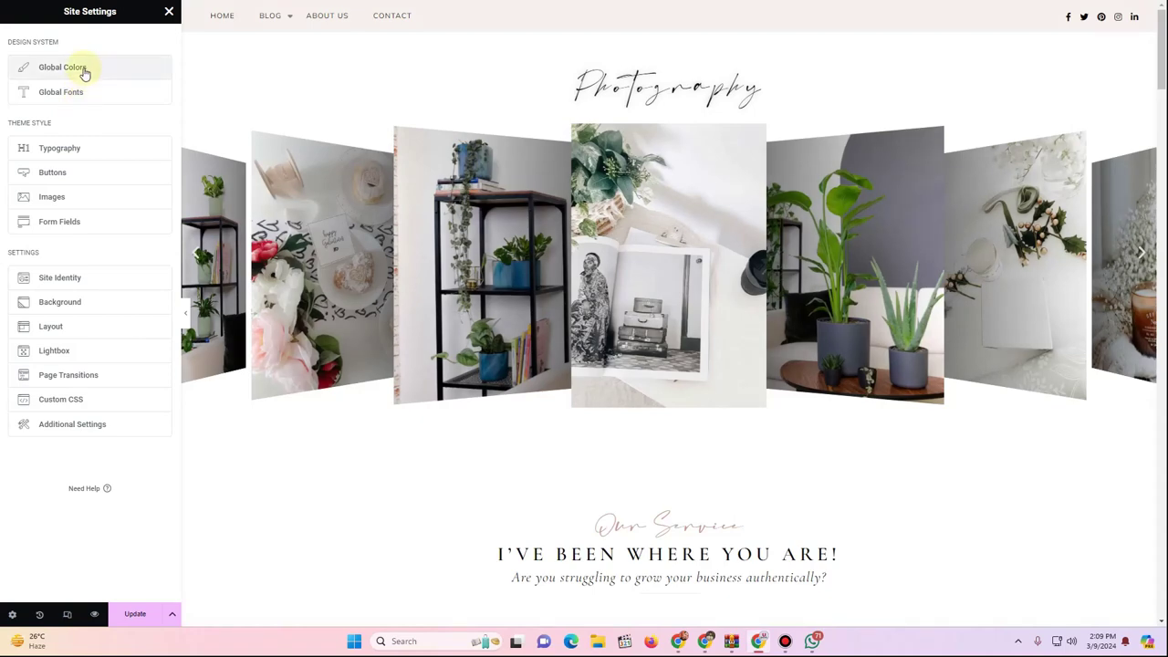
Copy the Accent hex #F6EFED into the Secondary global colour and save with Update
{"action": "left_click", "coordinate": [82, 70]}
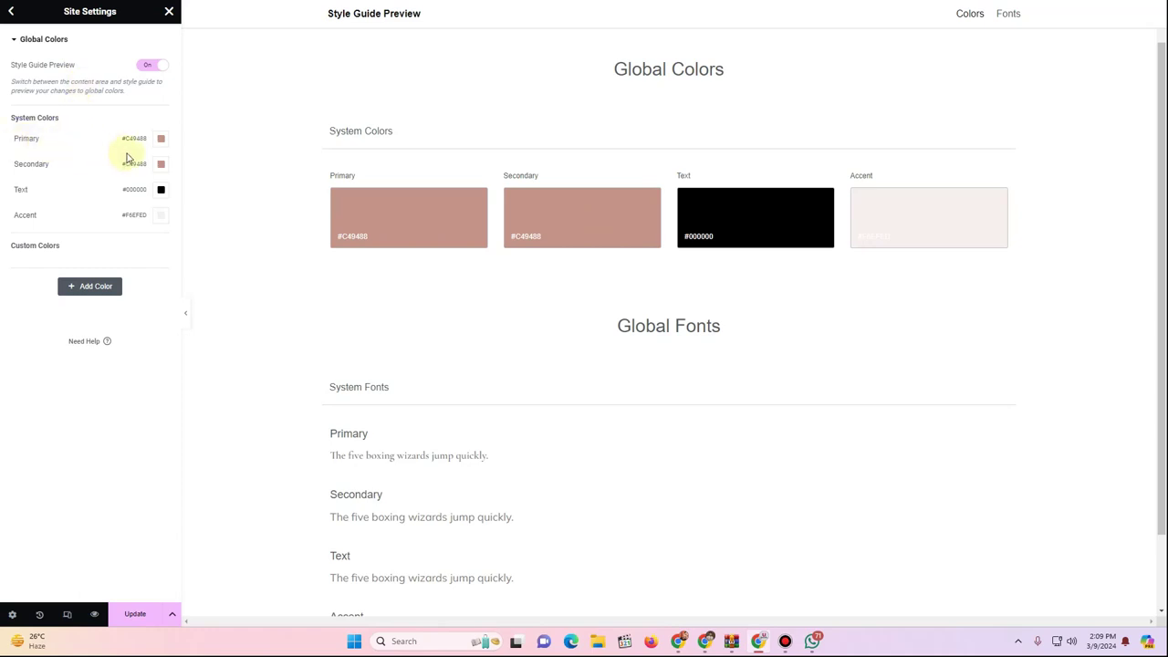
{"action": "left_click", "coordinate": [161, 139]}
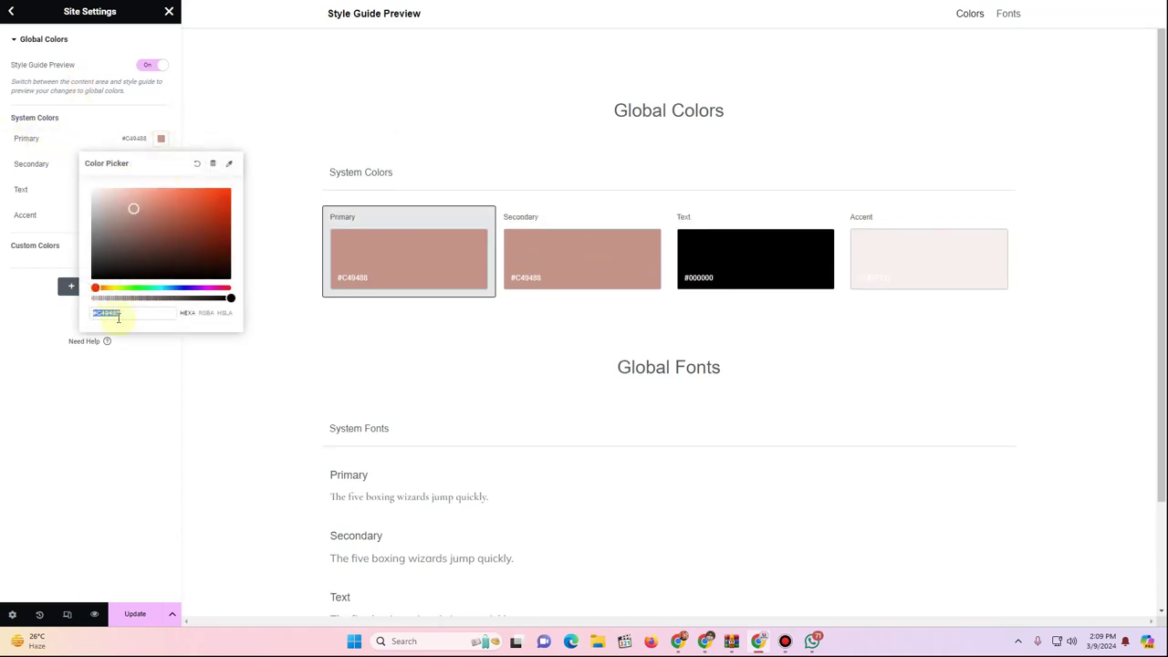
{"action": "left_click", "coordinate": [109, 316]}
{"action": "left_click", "coordinate": [130, 391]}
{"action": "left_click", "coordinate": [166, 215]}
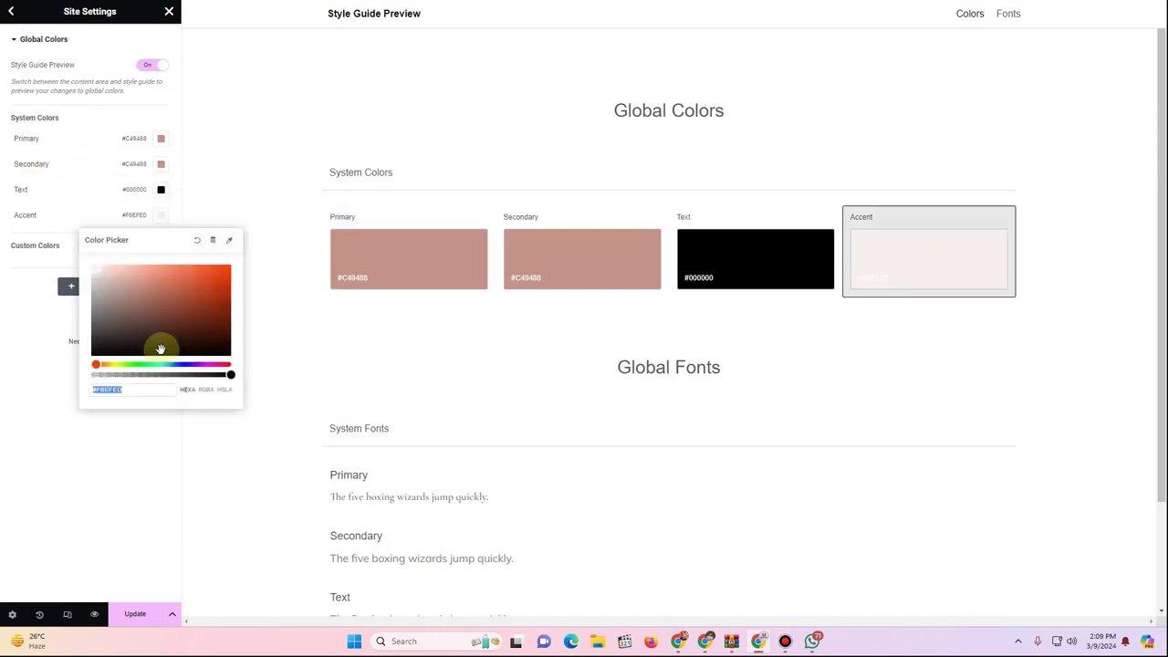
{"action": "left_click", "coordinate": [160, 164]}
{"action": "type", "text": "#F6EFED"}
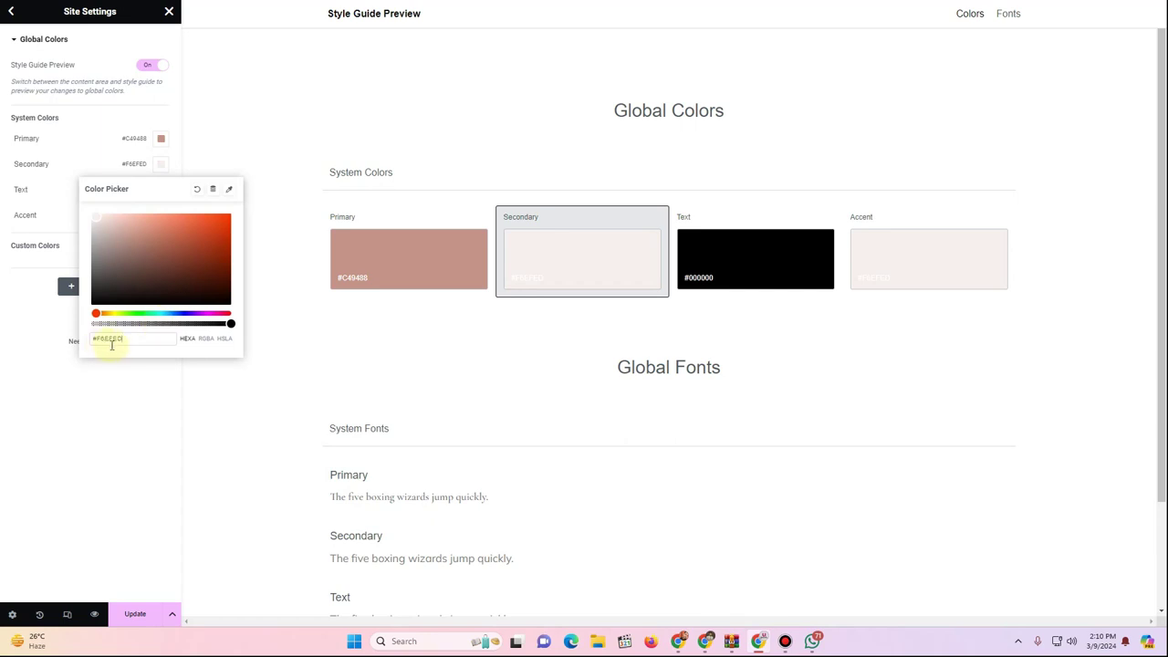
{"action": "left_click", "coordinate": [112, 398]}
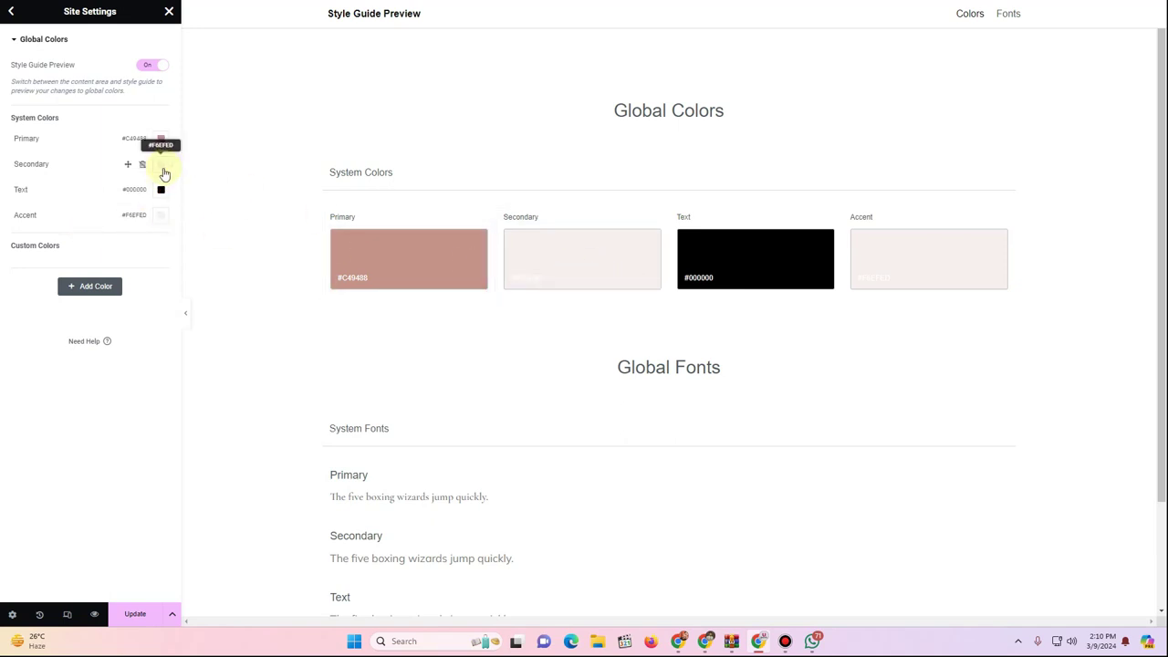
{"action": "left_click", "coordinate": [130, 617]}
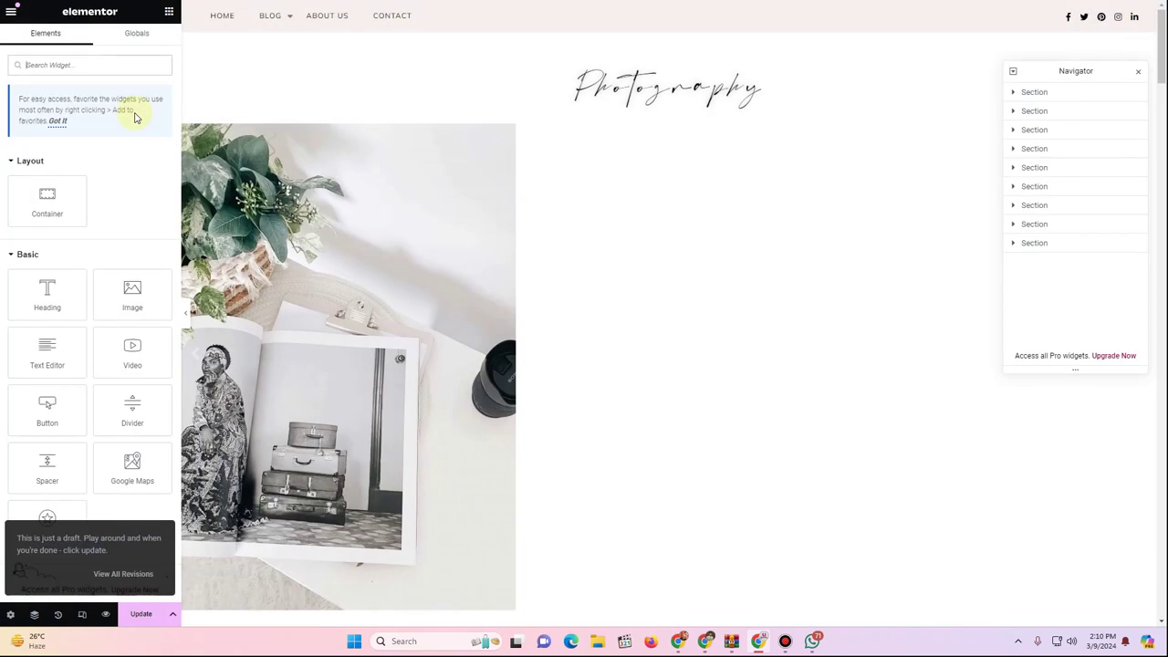
Give the Our Service heading text the Primary global colour, then select the divider for styling
{"action": "scroll", "coordinate": [387, 230], "scroll_direction": "down", "scroll_amount": 3}
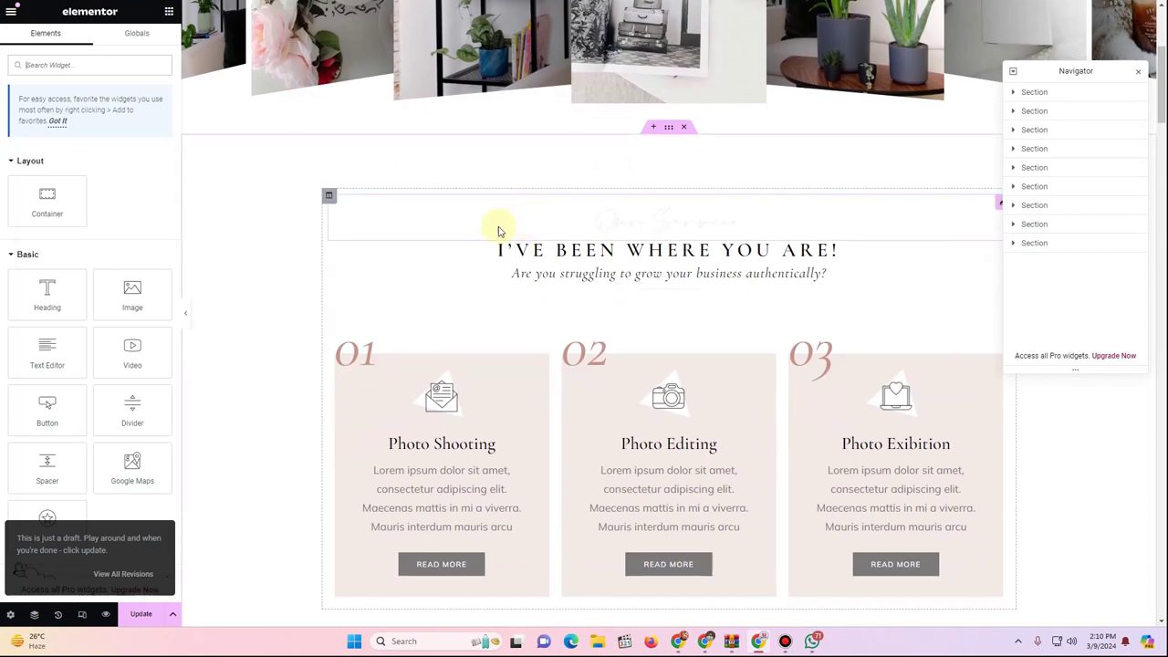
{"action": "scroll", "coordinate": [498, 230], "scroll_direction": "up", "scroll_amount": 3}
{"action": "scroll", "coordinate": [495, 232], "scroll_direction": "down", "scroll_amount": 3}
{"action": "scroll", "coordinate": [495, 230], "scroll_direction": "down", "scroll_amount": 1}
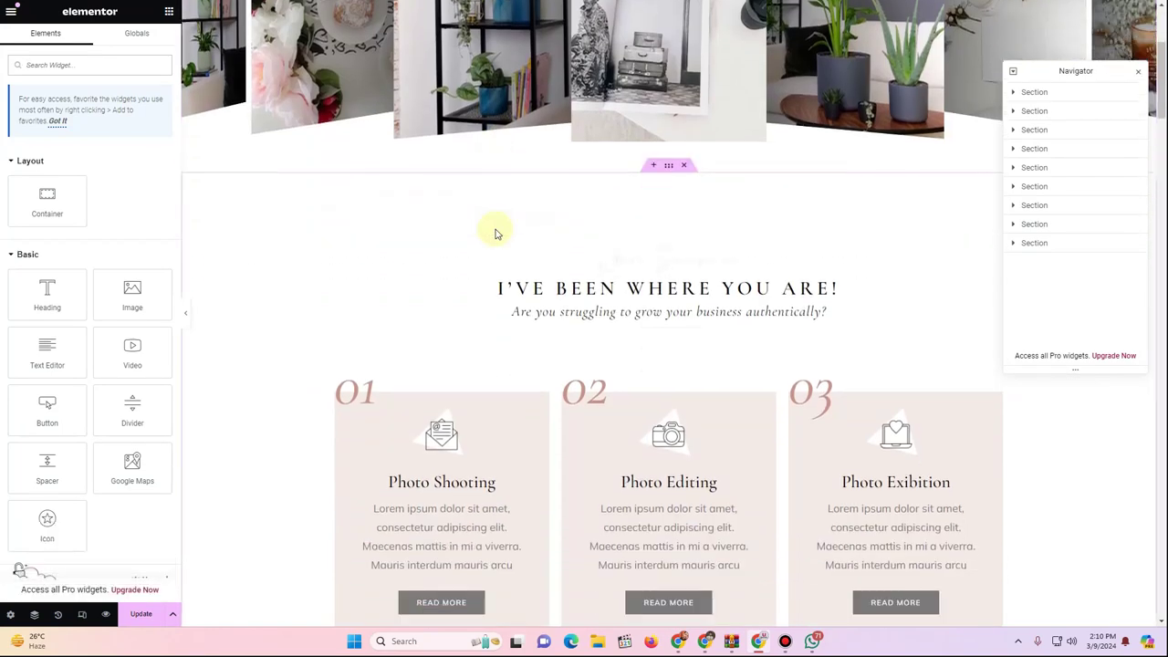
{"action": "left_click", "coordinate": [652, 226]}
{"action": "left_click", "coordinate": [89, 44]}
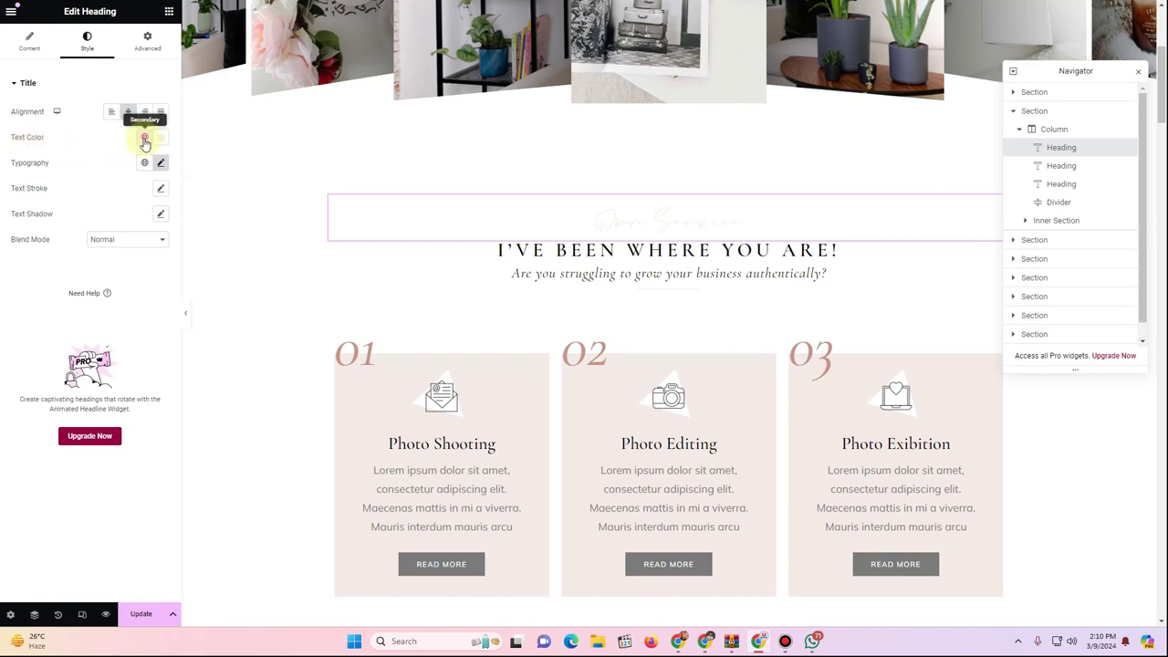
{"action": "left_click", "coordinate": [144, 138]}
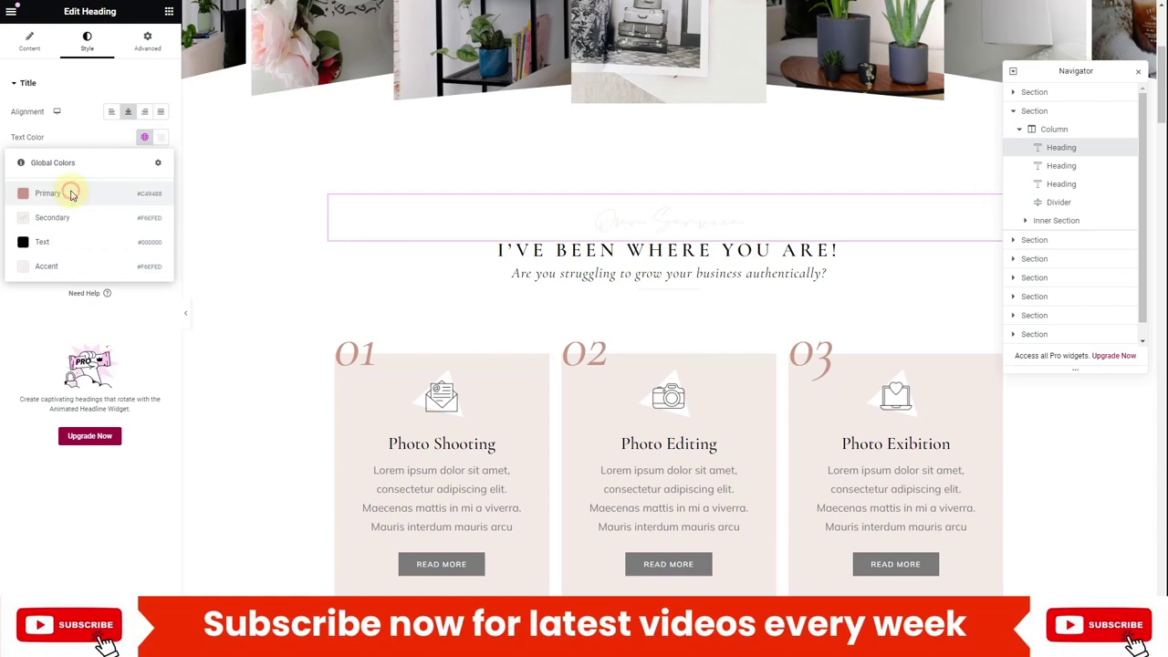
{"action": "left_click", "coordinate": [72, 194]}
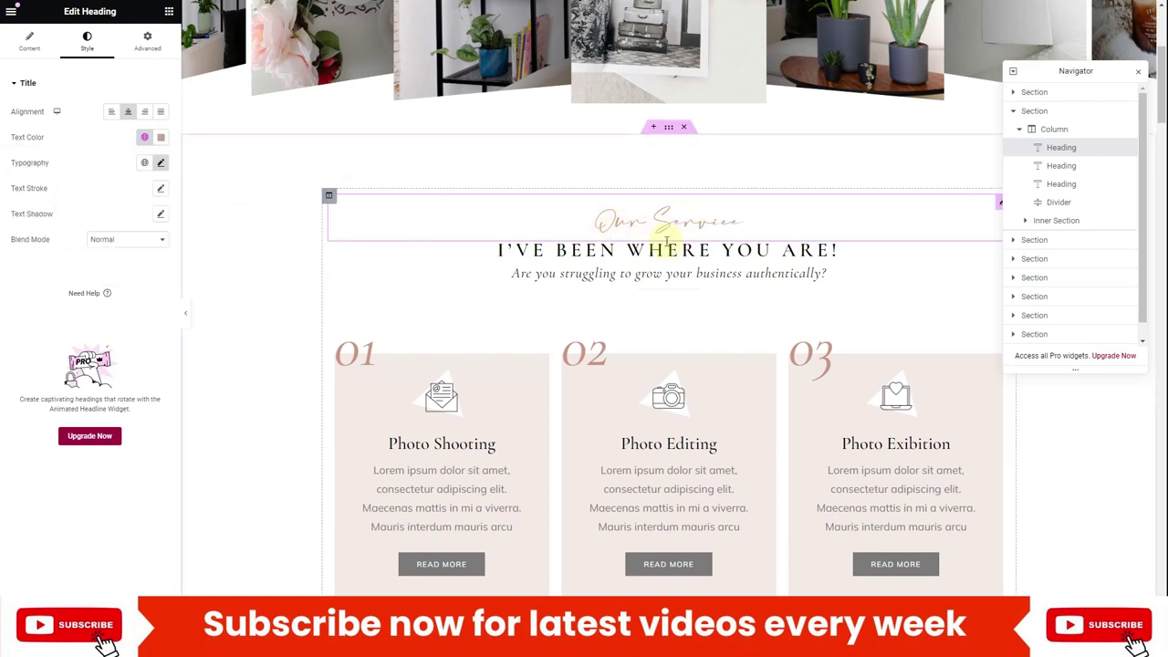
{"action": "left_click", "coordinate": [592, 300]}
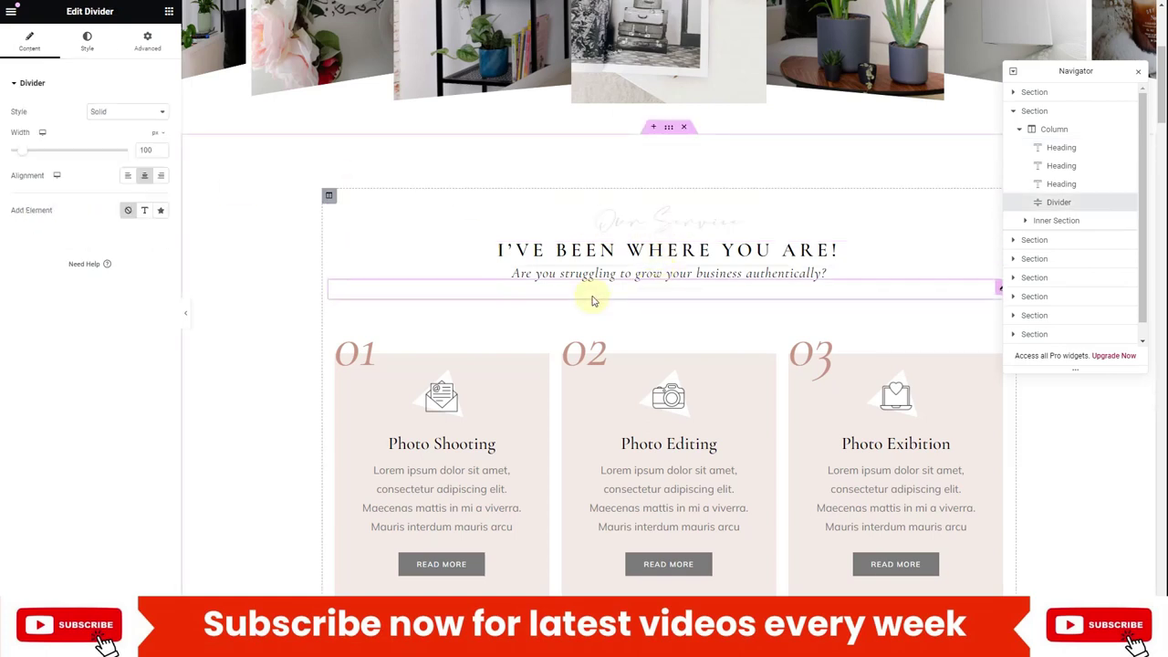
{"action": "left_click", "coordinate": [87, 41]}
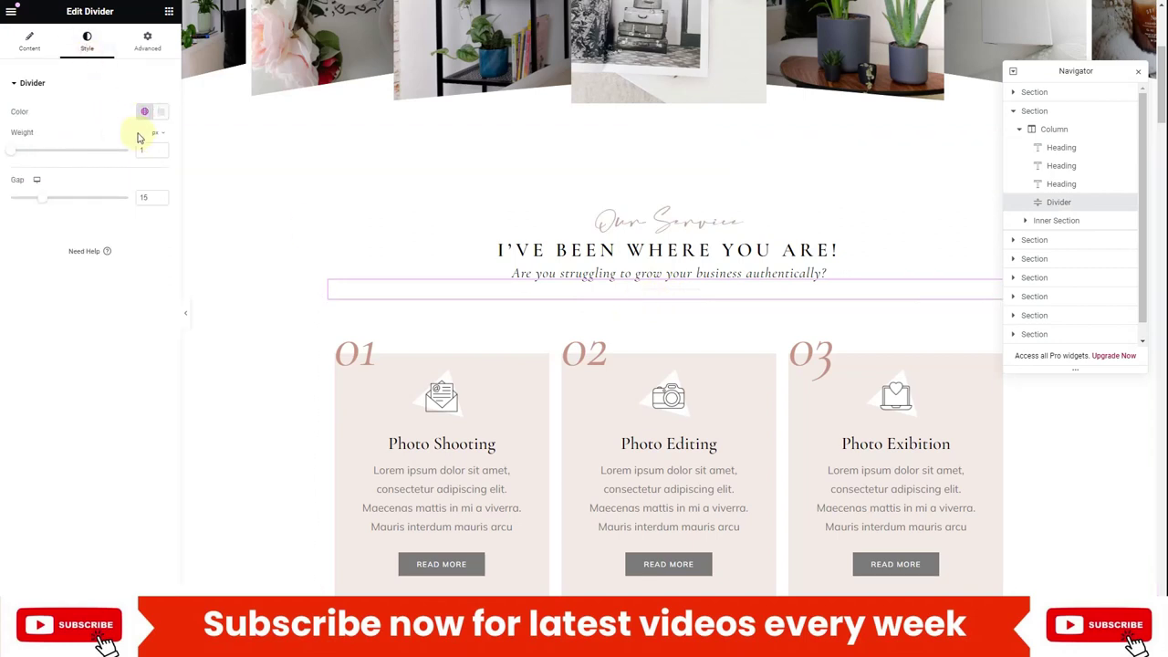
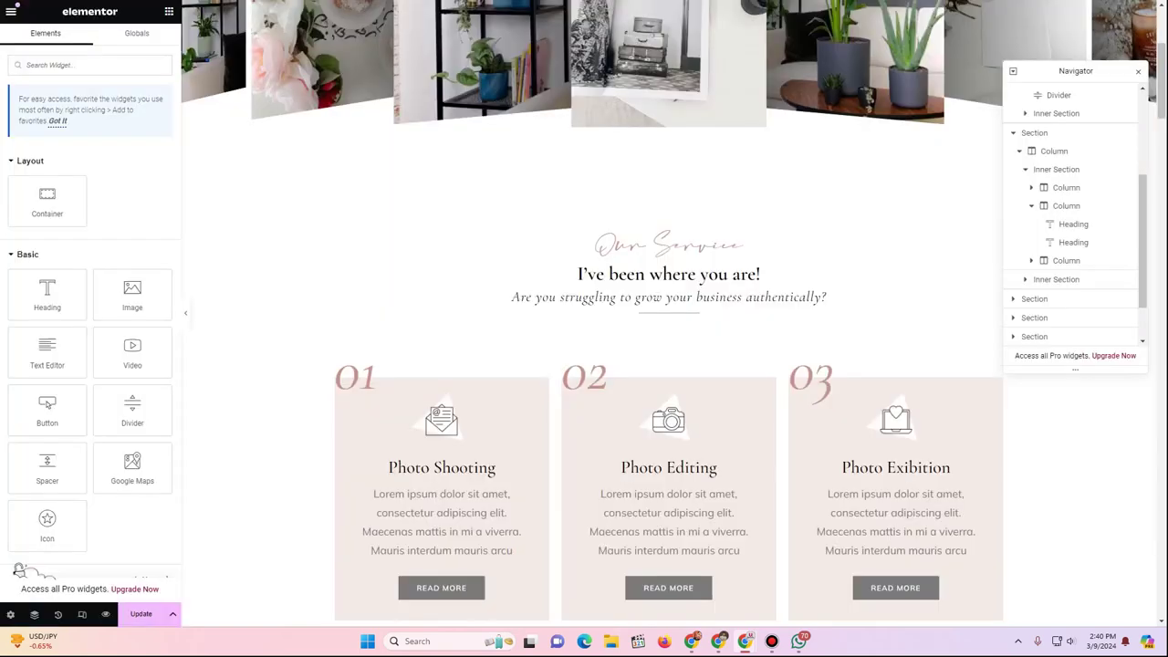
Set the MAKING MEMORIES THAT LAST heading to the global Text colour (black)
{"action": "scroll", "coordinate": [652, 378], "scroll_direction": "down", "scroll_amount": 4}
{"action": "scroll", "coordinate": [613, 224], "scroll_direction": "down", "scroll_amount": 1}
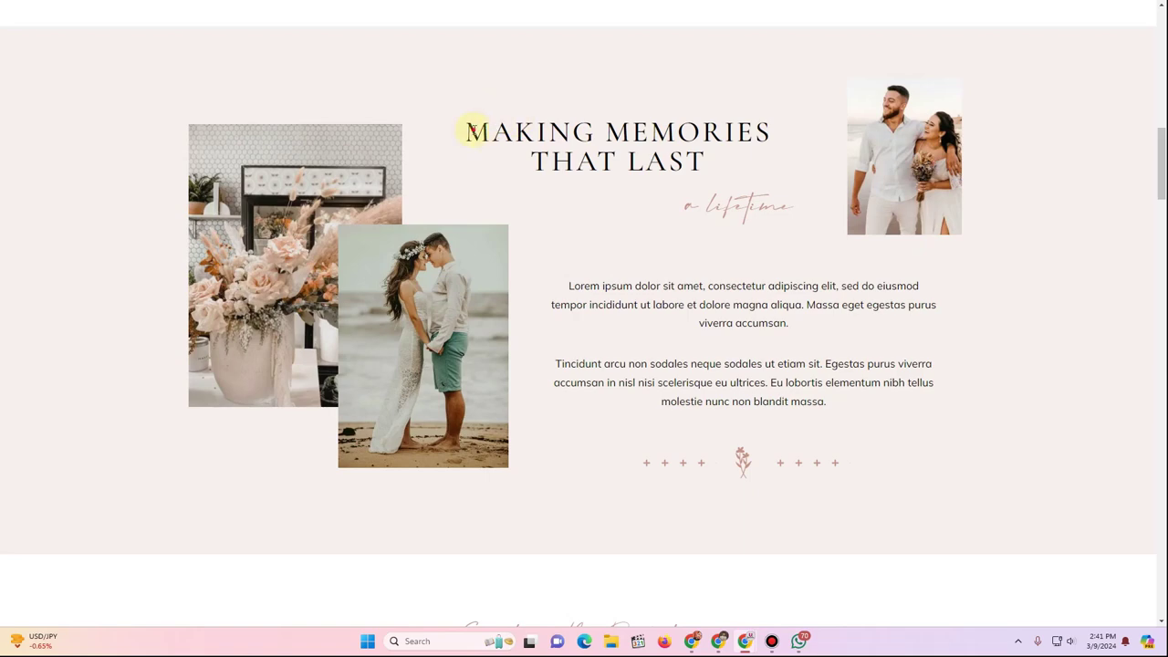
{"action": "left_click_drag", "start_coordinate": [472, 131], "coordinate": [703, 168]}
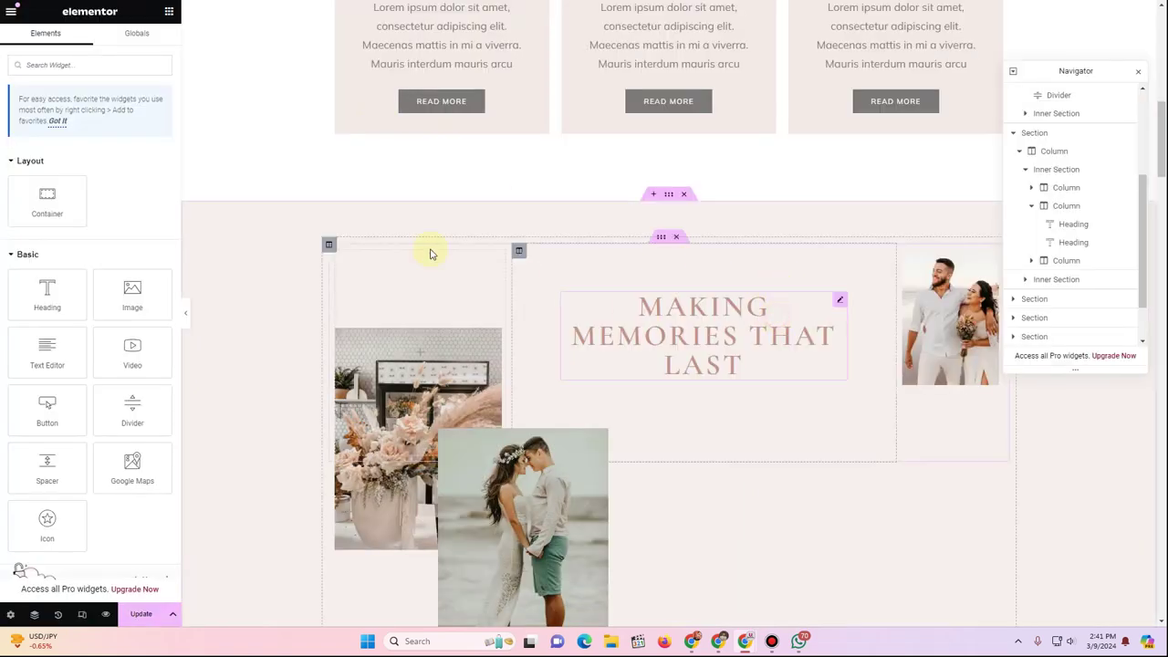
{"action": "left_click", "coordinate": [702, 336]}
{"action": "left_click", "coordinate": [101, 46]}
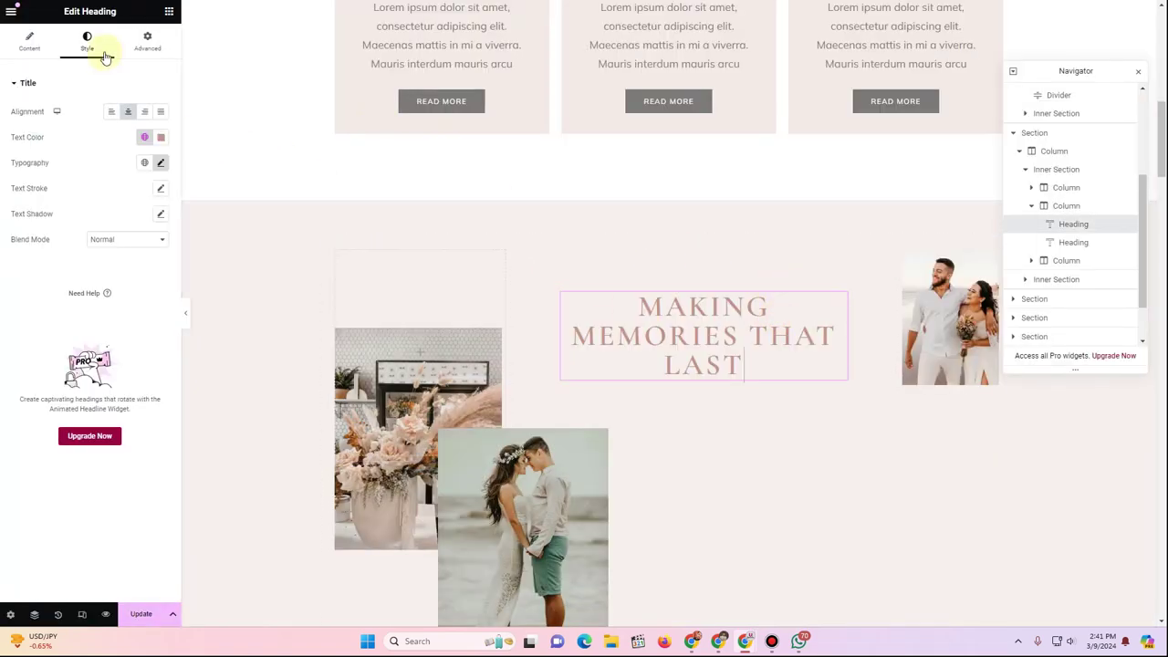
{"action": "left_click", "coordinate": [141, 139]}
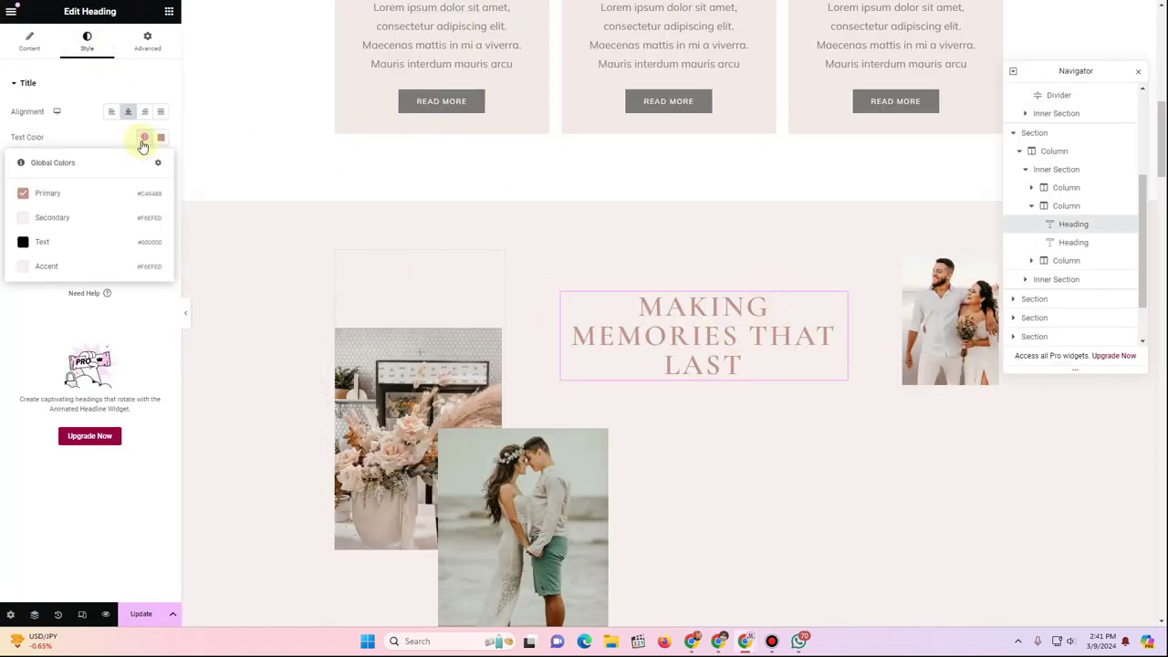
{"action": "left_click", "coordinate": [97, 240]}
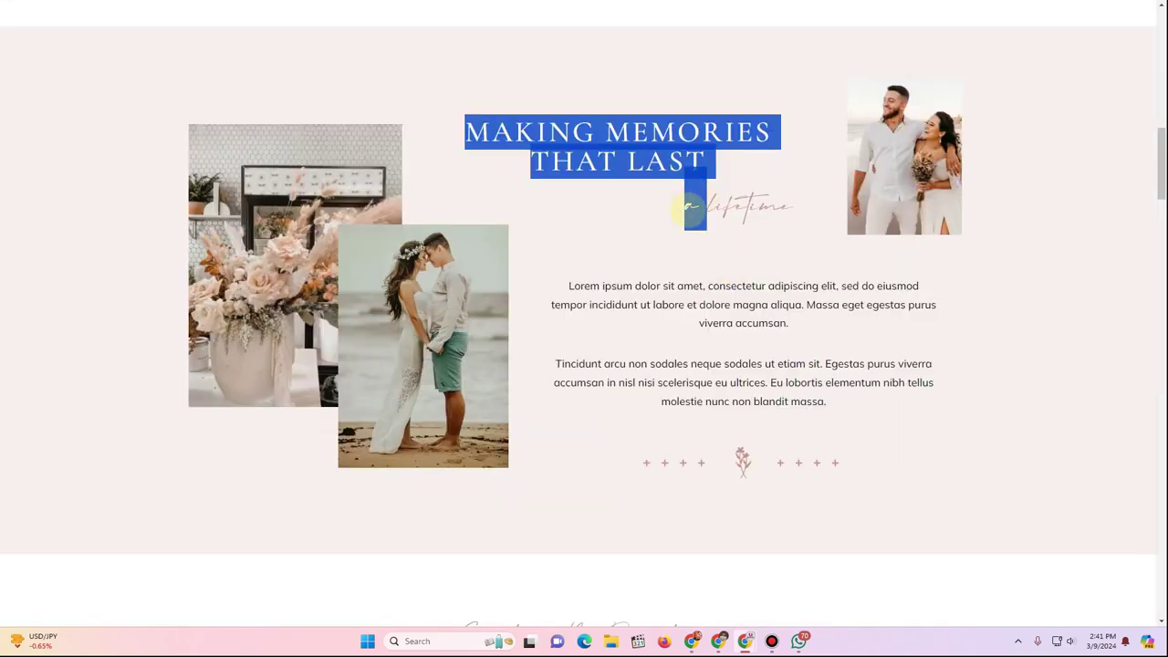
{"action": "left_click", "coordinate": [689, 205]}
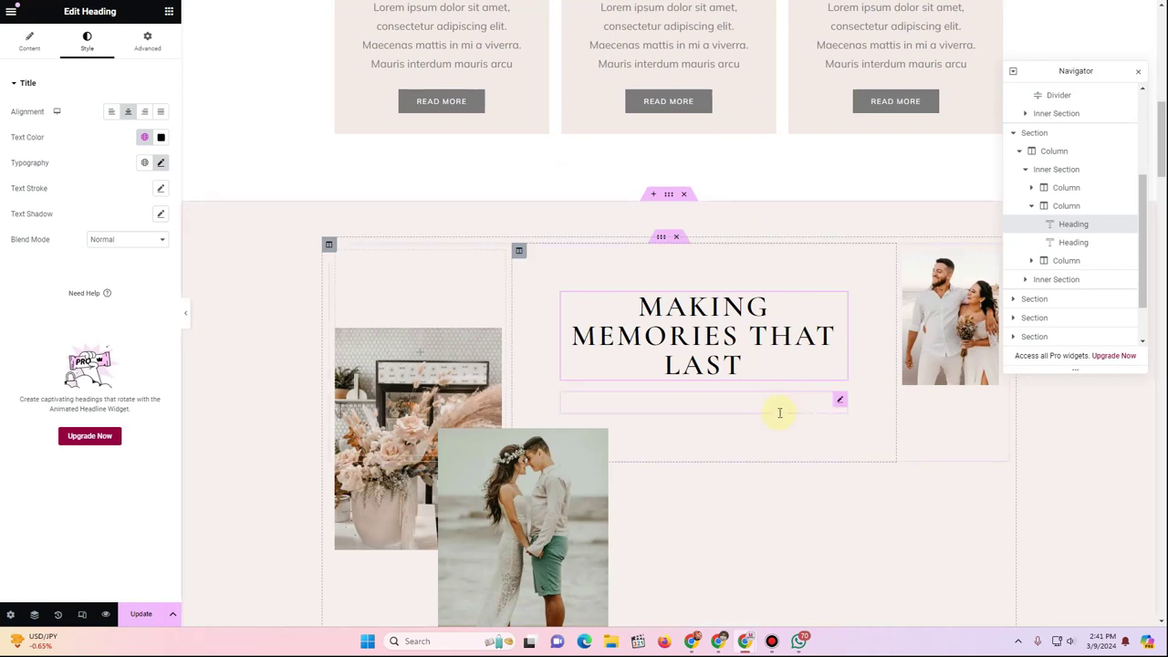
Make the 'a lifetime' script heading pink with the global Primary colour
{"action": "left_click", "coordinate": [841, 402]}
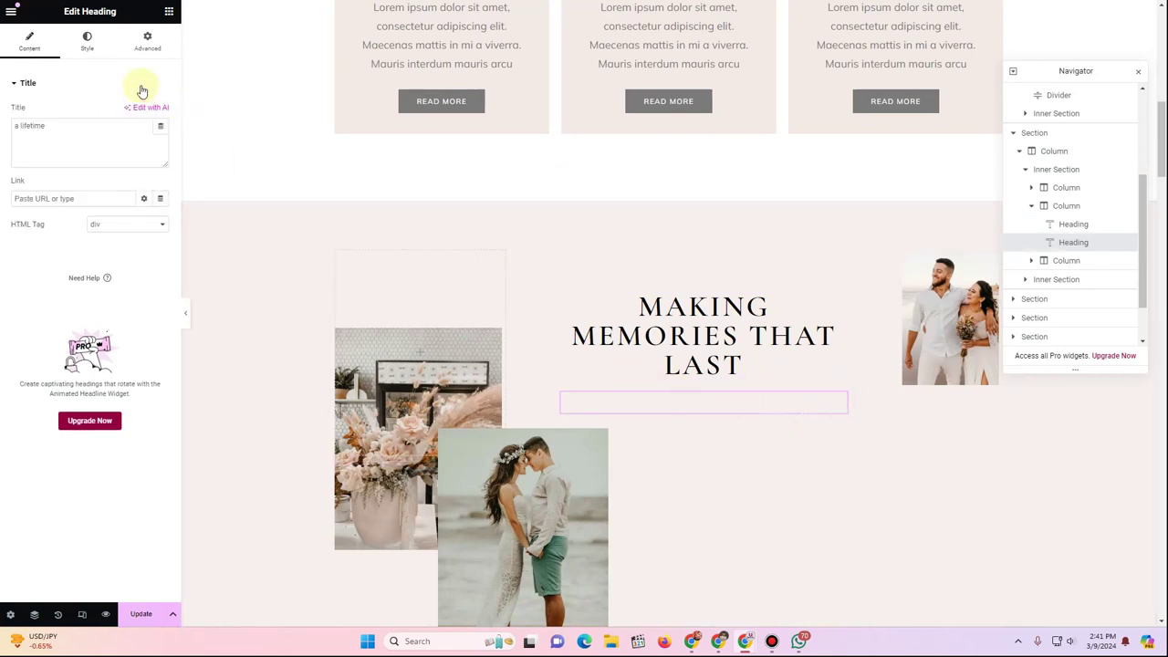
{"action": "left_click", "coordinate": [88, 45]}
{"action": "left_click", "coordinate": [147, 140]}
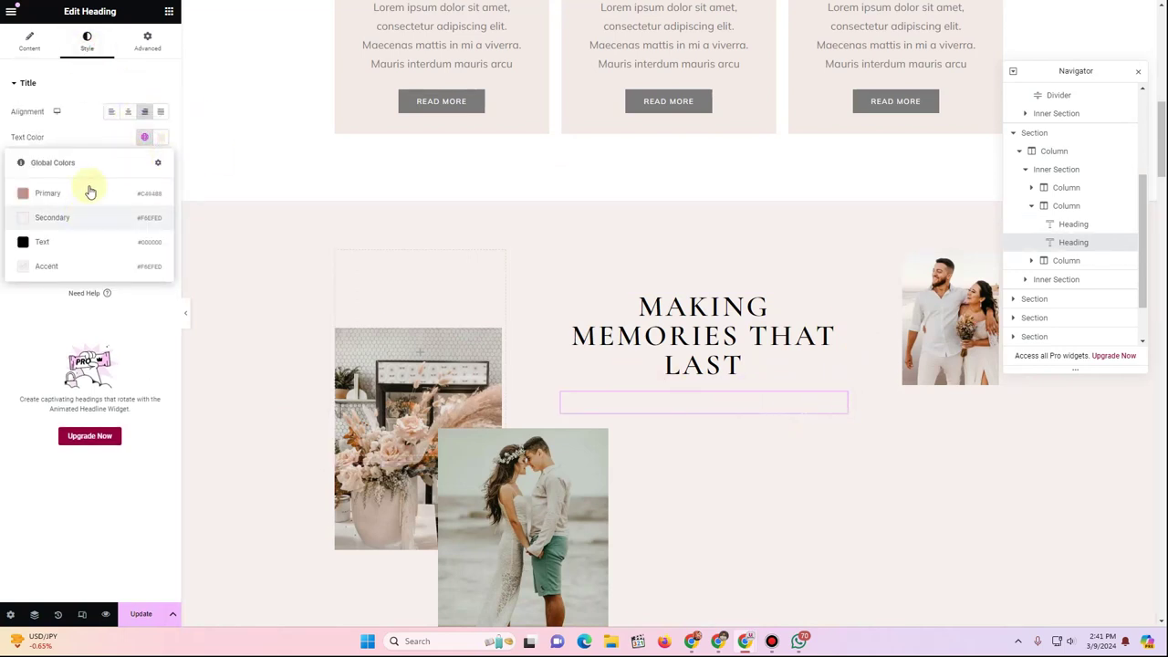
{"action": "left_click", "coordinate": [86, 191]}
Set both paragraphs below the headings to the global Text colour (black)
{"action": "scroll", "coordinate": [810, 372], "scroll_direction": "down", "scroll_amount": 1}
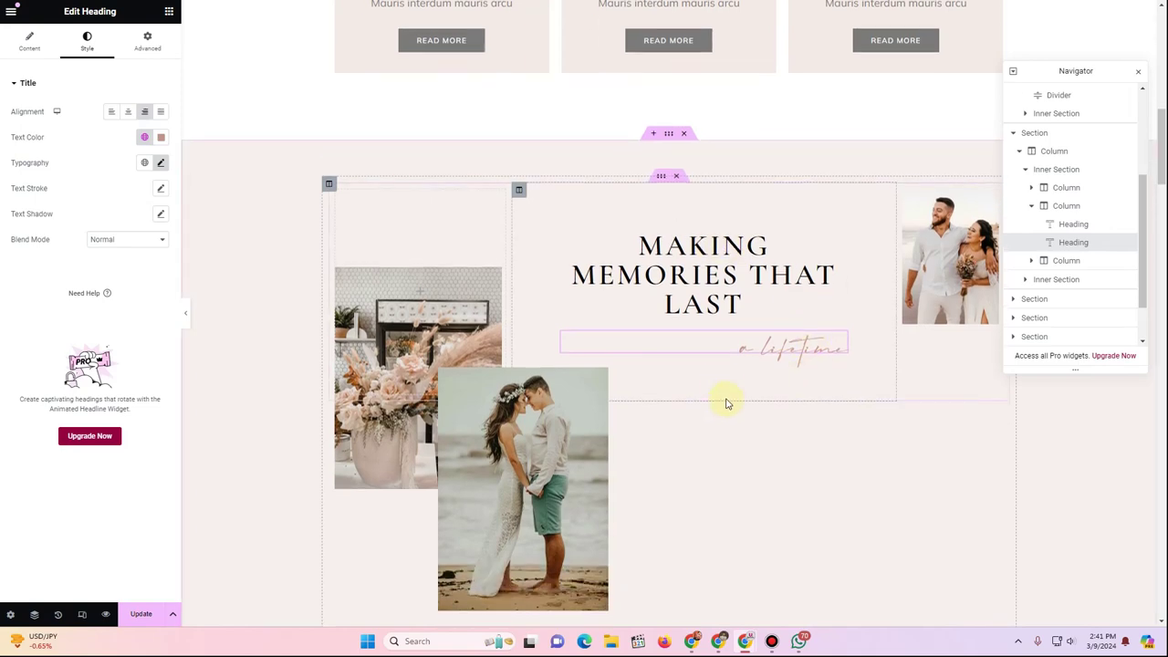
{"action": "scroll", "coordinate": [727, 401], "scroll_direction": "down", "scroll_amount": 2}
{"action": "left_click", "coordinate": [864, 307]}
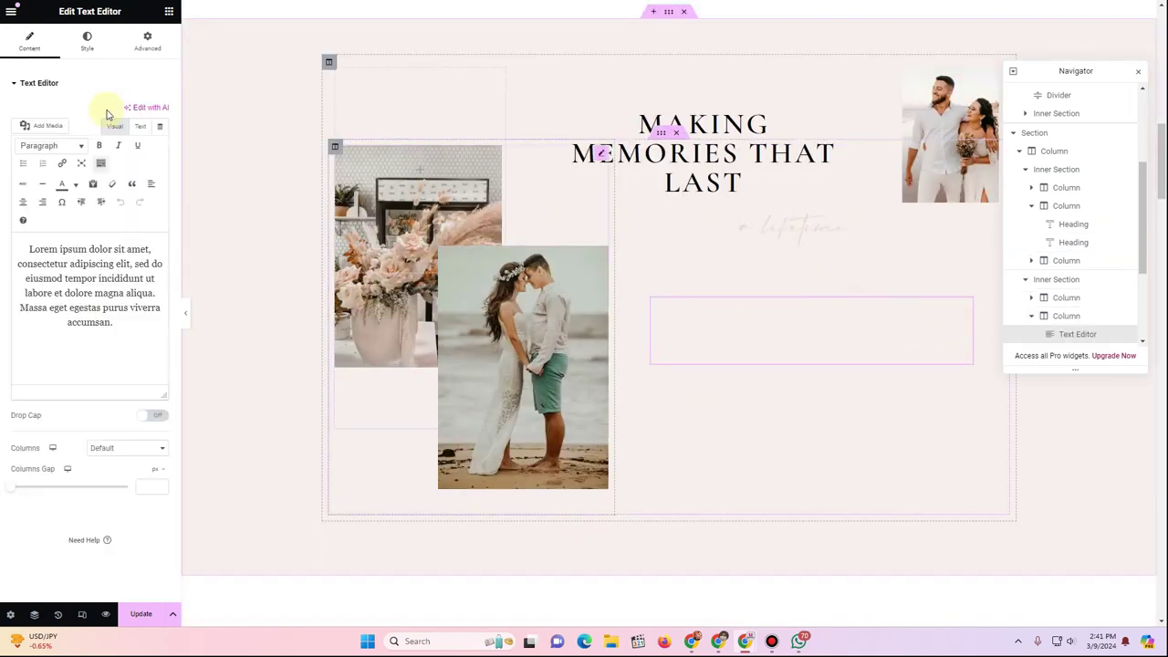
{"action": "key", "text": "ctrl+p"}
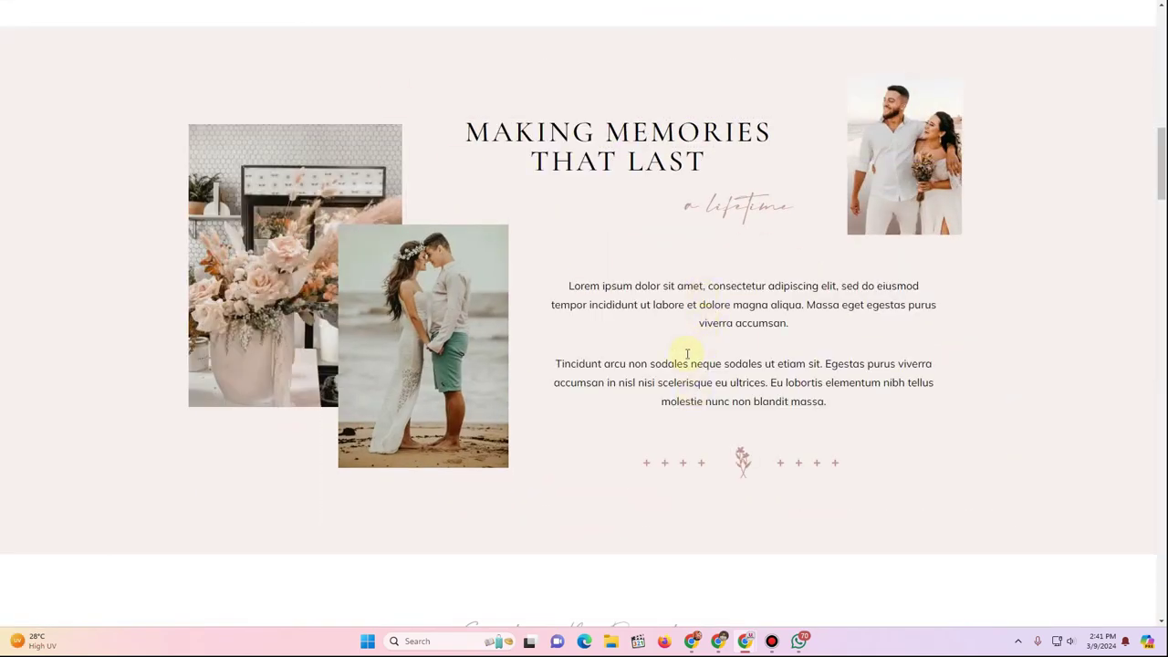
{"action": "key", "text": "ctrl+p"}
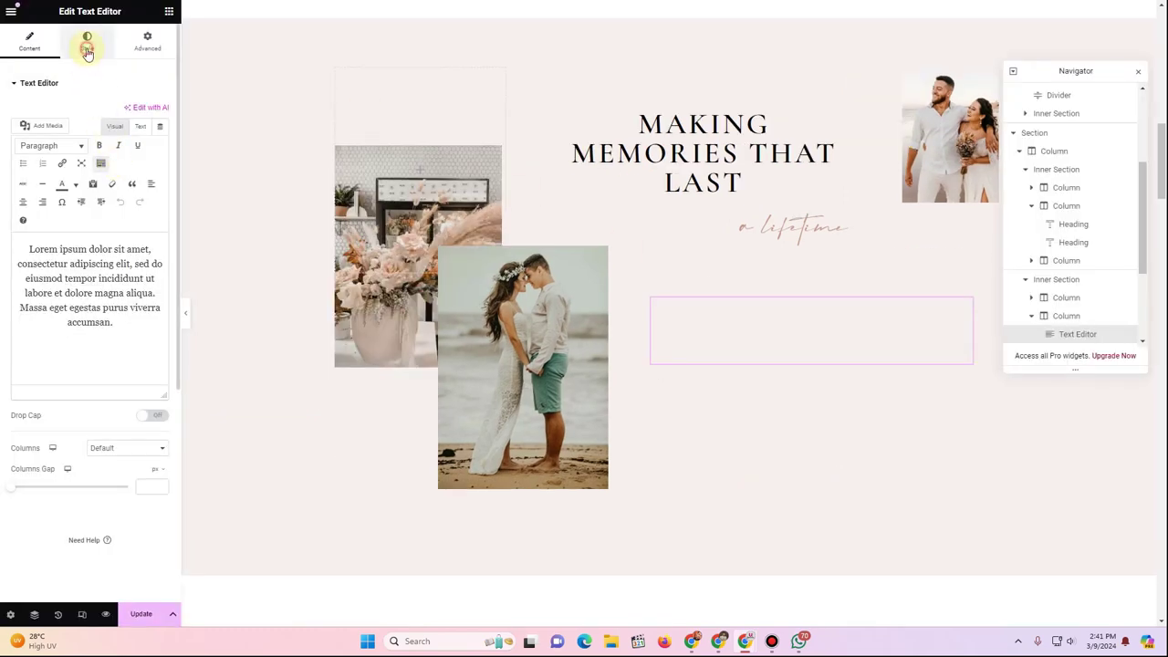
{"action": "left_click", "coordinate": [88, 46]}
{"action": "left_click", "coordinate": [143, 138]}
{"action": "left_click", "coordinate": [55, 243]}
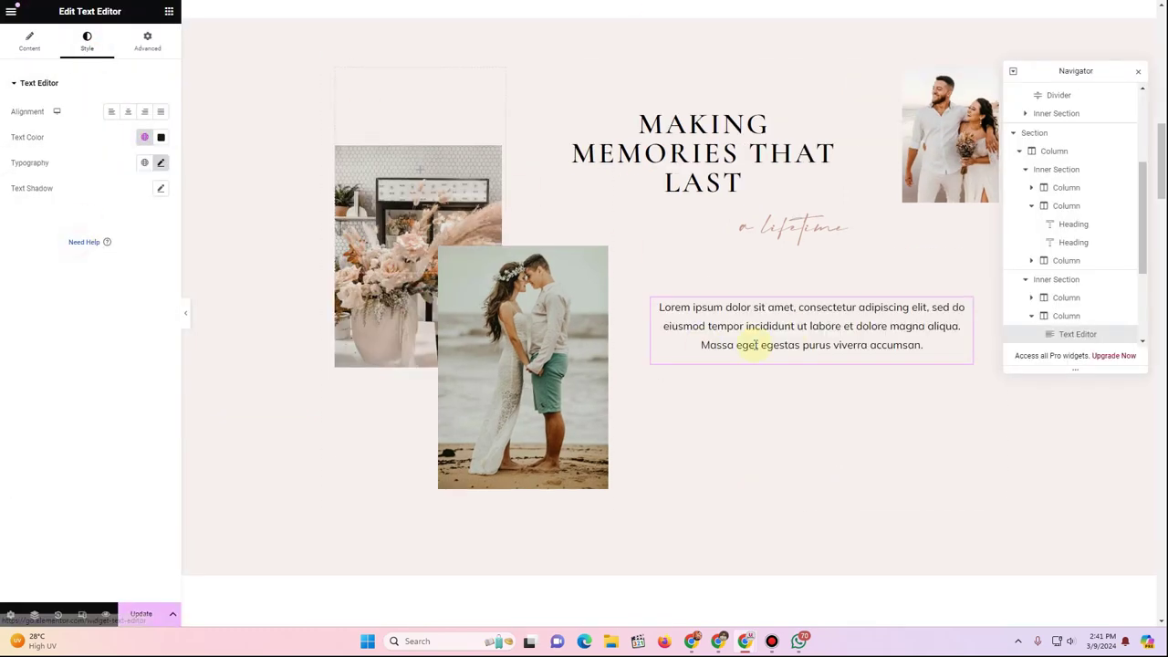
{"action": "left_click", "coordinate": [963, 388]}
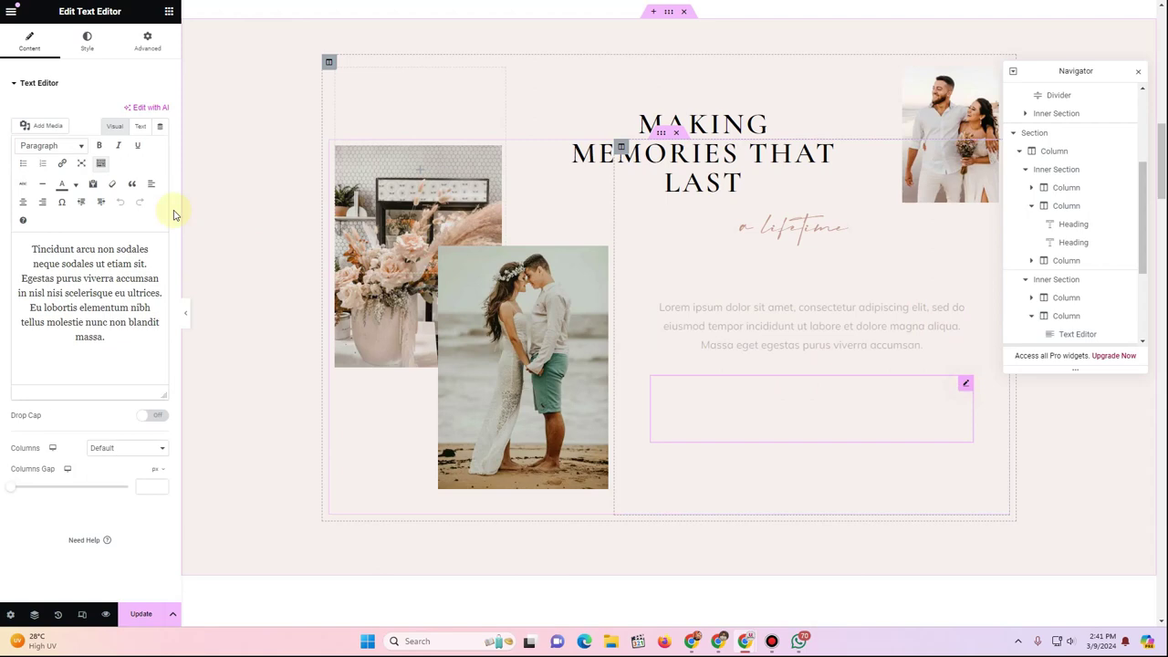
{"action": "left_click", "coordinate": [87, 44]}
{"action": "left_click", "coordinate": [143, 139]}
{"action": "left_click", "coordinate": [65, 242]}
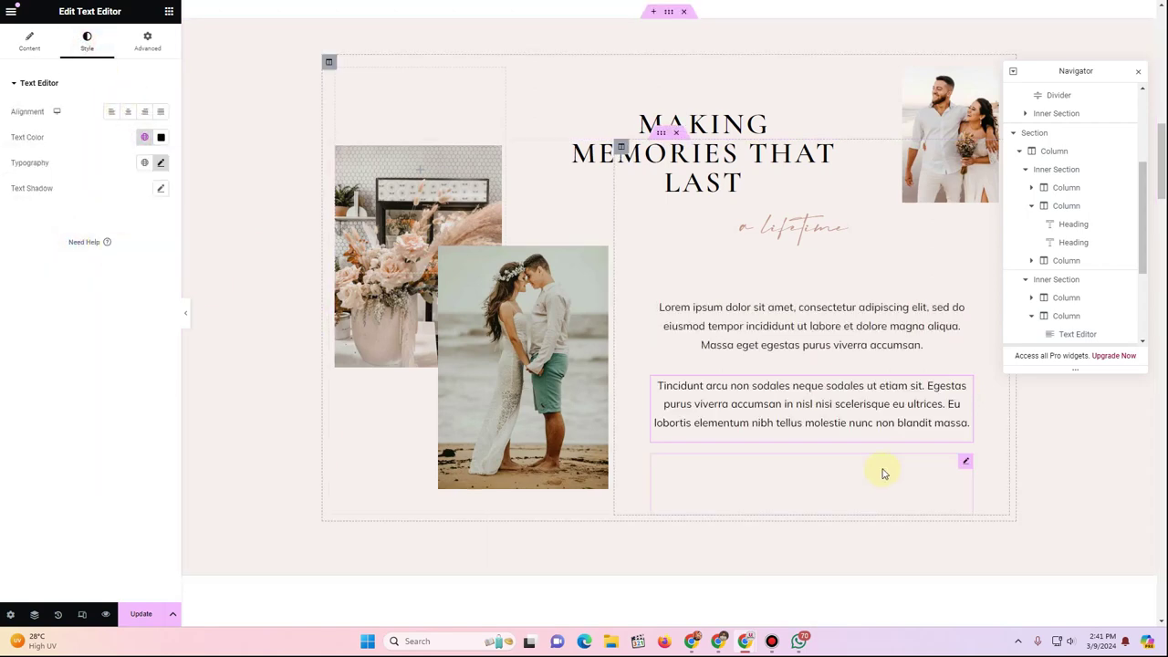
Make the pluses divider and its flower icon pink with the global Primary colour
{"action": "key", "text": "ctrl+p"}
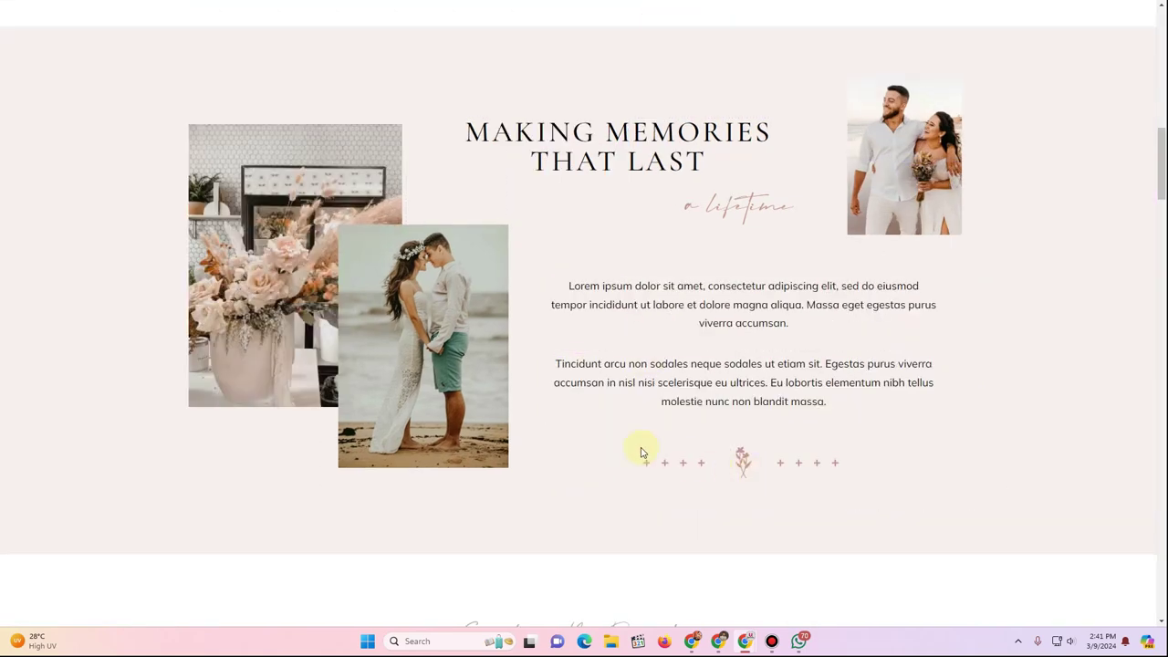
{"action": "key", "text": "ctrl+p"}
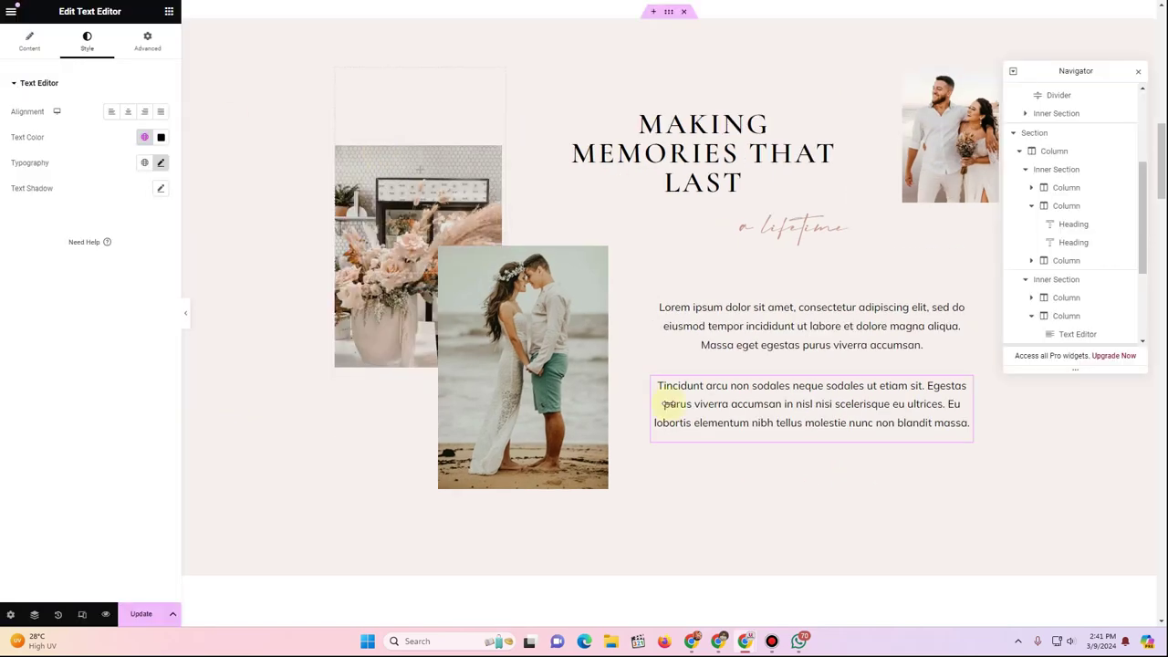
{"action": "left_click", "coordinate": [783, 485]}
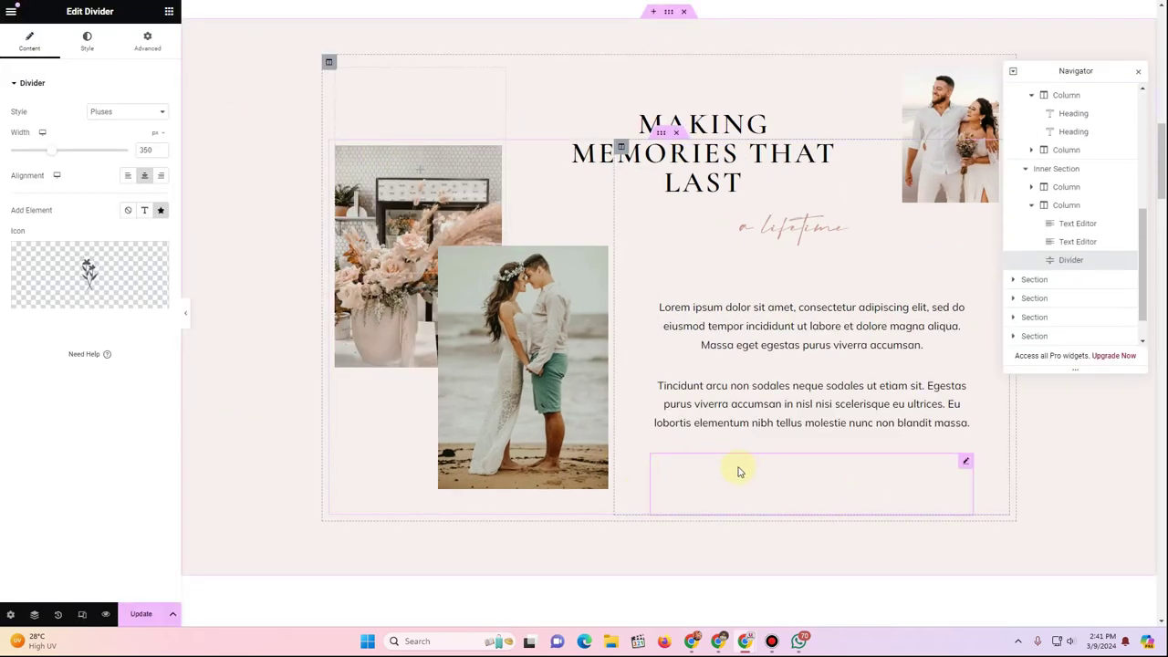
{"action": "left_click", "coordinate": [87, 41]}
{"action": "left_click", "coordinate": [146, 113]}
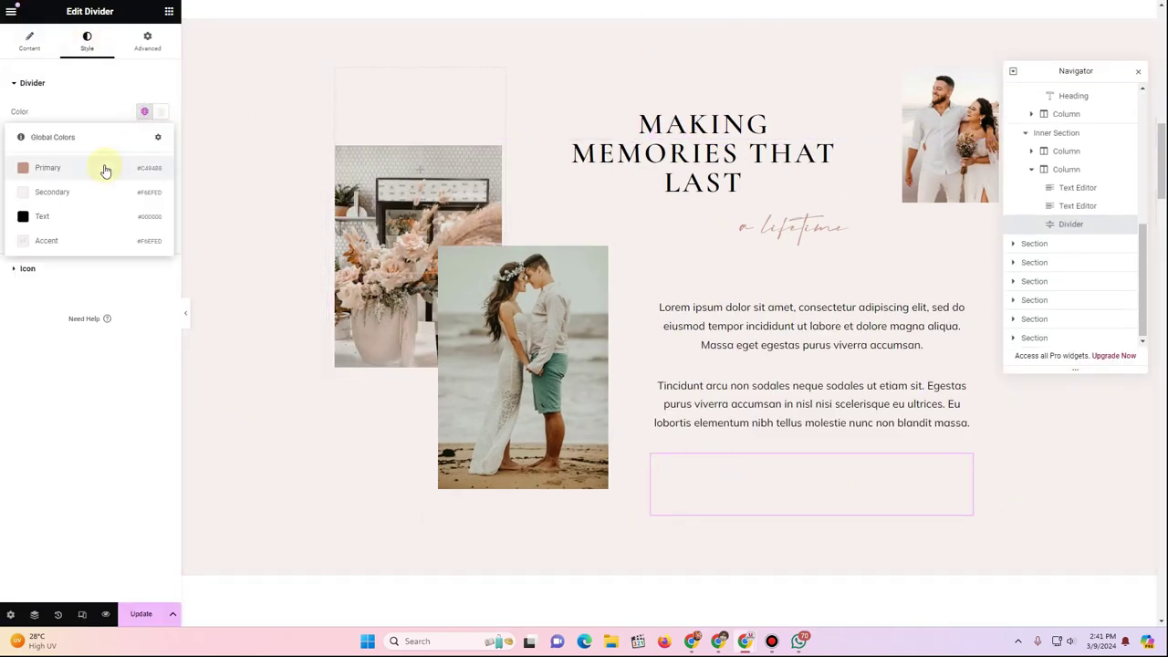
{"action": "left_click", "coordinate": [100, 167]}
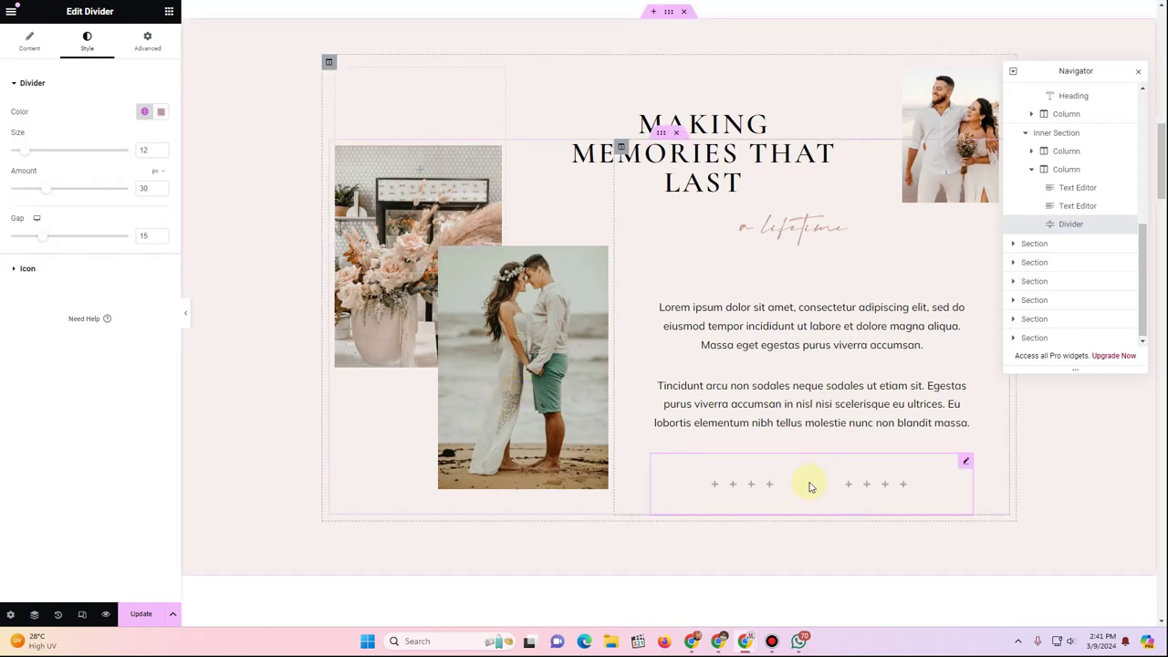
{"action": "left_click", "coordinate": [27, 268]}
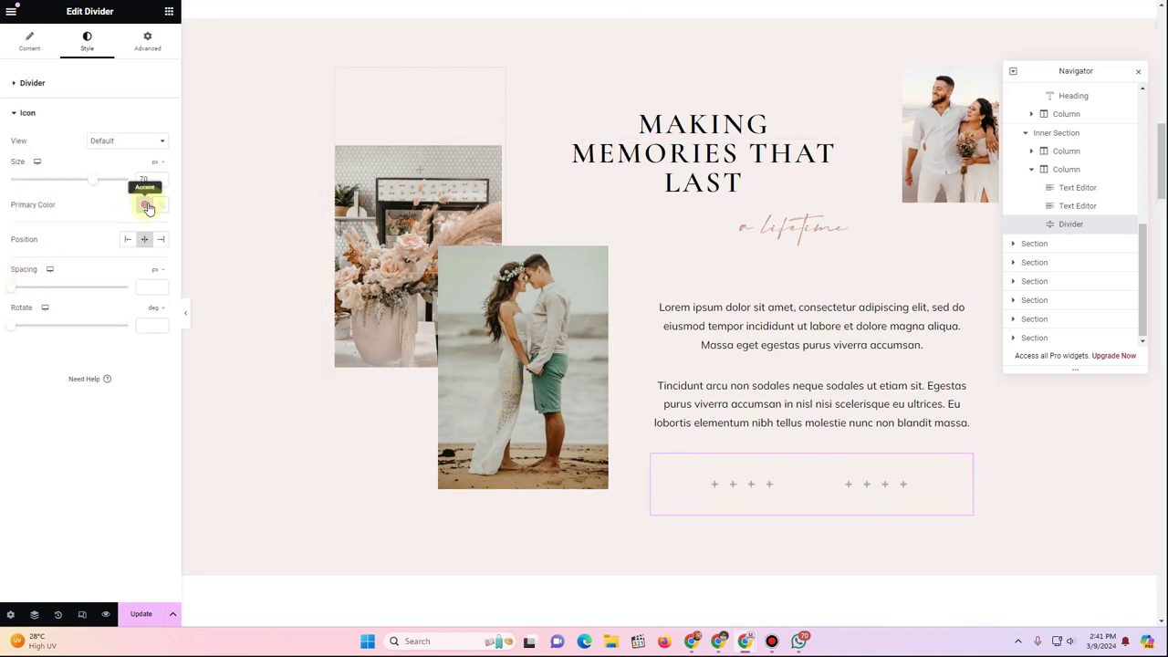
{"action": "left_click", "coordinate": [146, 206]}
{"action": "left_click", "coordinate": [75, 266]}
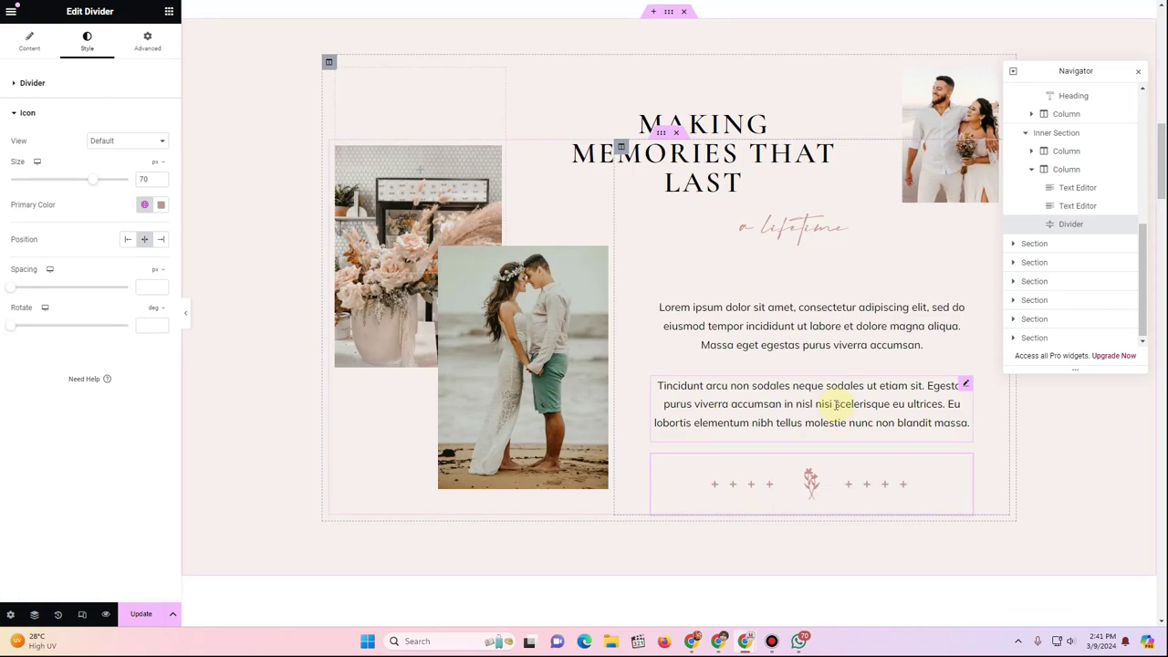
Compare with the reference and make the Explore My Portfolio heading pink with Primary
{"action": "scroll", "coordinate": [608, 324], "scroll_direction": "up", "scroll_amount": 3}
{"action": "scroll", "coordinate": [608, 338], "scroll_direction": "down", "scroll_amount": 3}
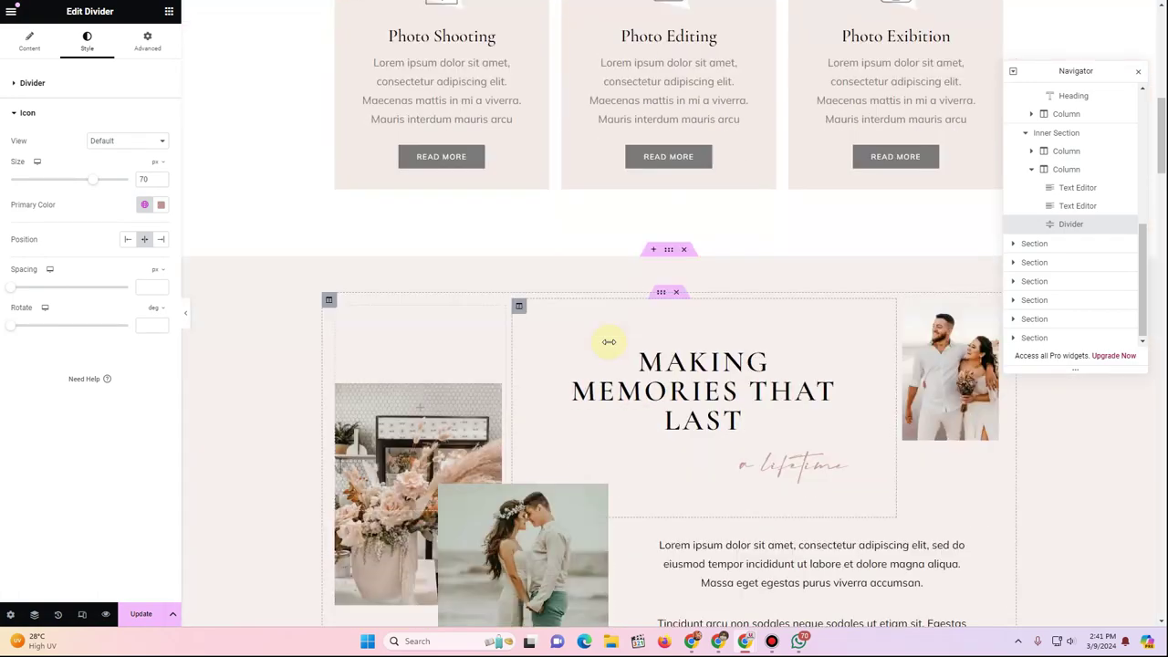
{"action": "scroll", "coordinate": [715, 368], "scroll_direction": "down", "scroll_amount": 5}
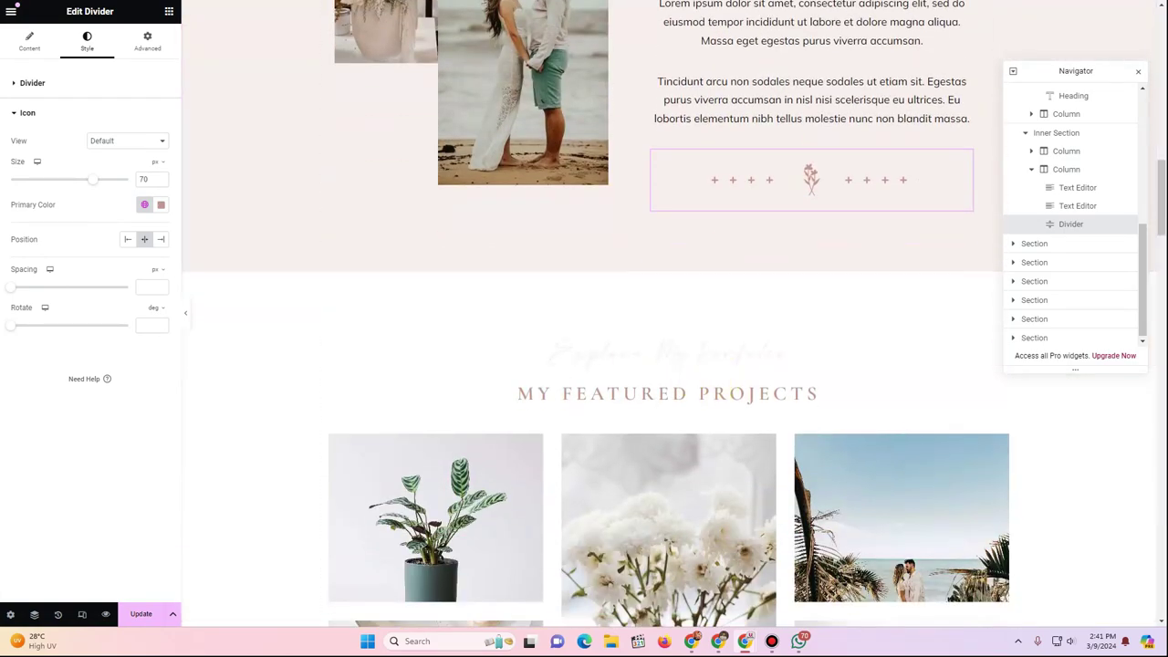
{"action": "key", "text": "ctrl+p"}
{"action": "scroll", "coordinate": [587, 394], "scroll_direction": "down", "scroll_amount": 5}
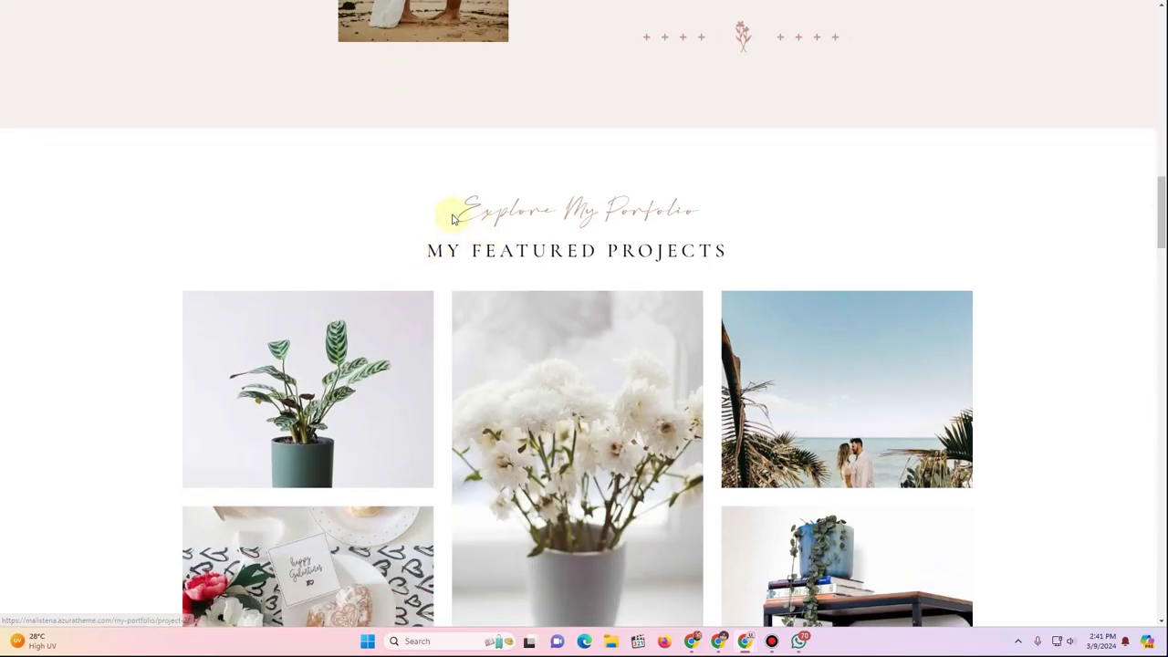
{"action": "left_click_drag", "start_coordinate": [389, 200], "coordinate": [740, 225]}
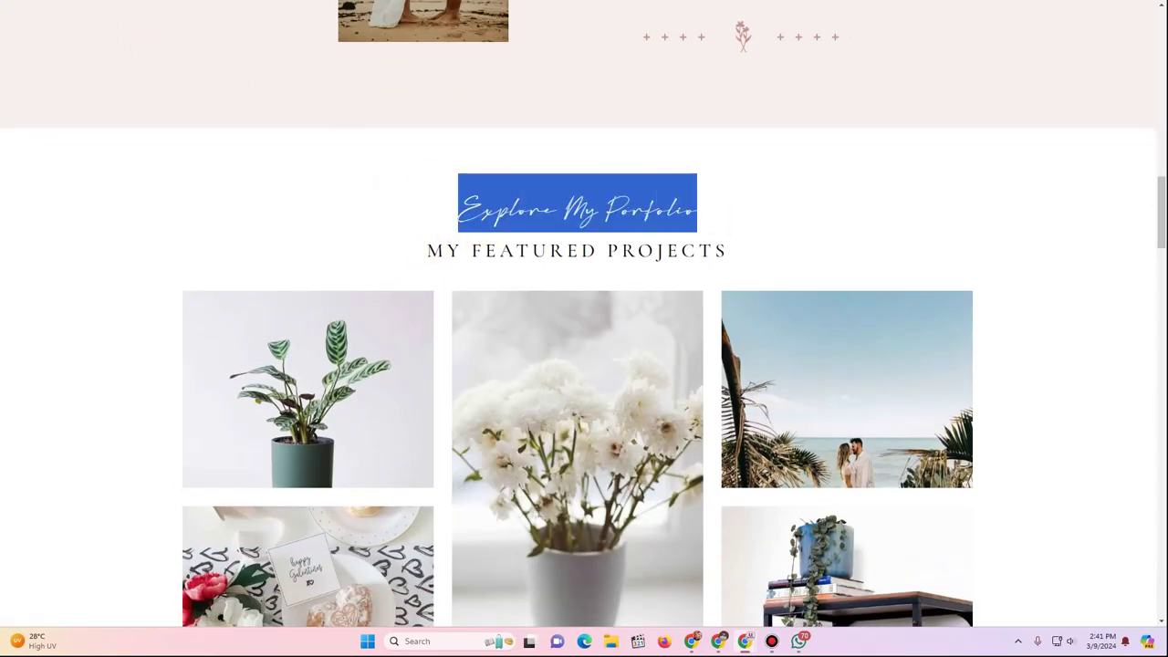
{"action": "key", "text": "ctrl+p"}
{"action": "left_click", "coordinate": [594, 349]}
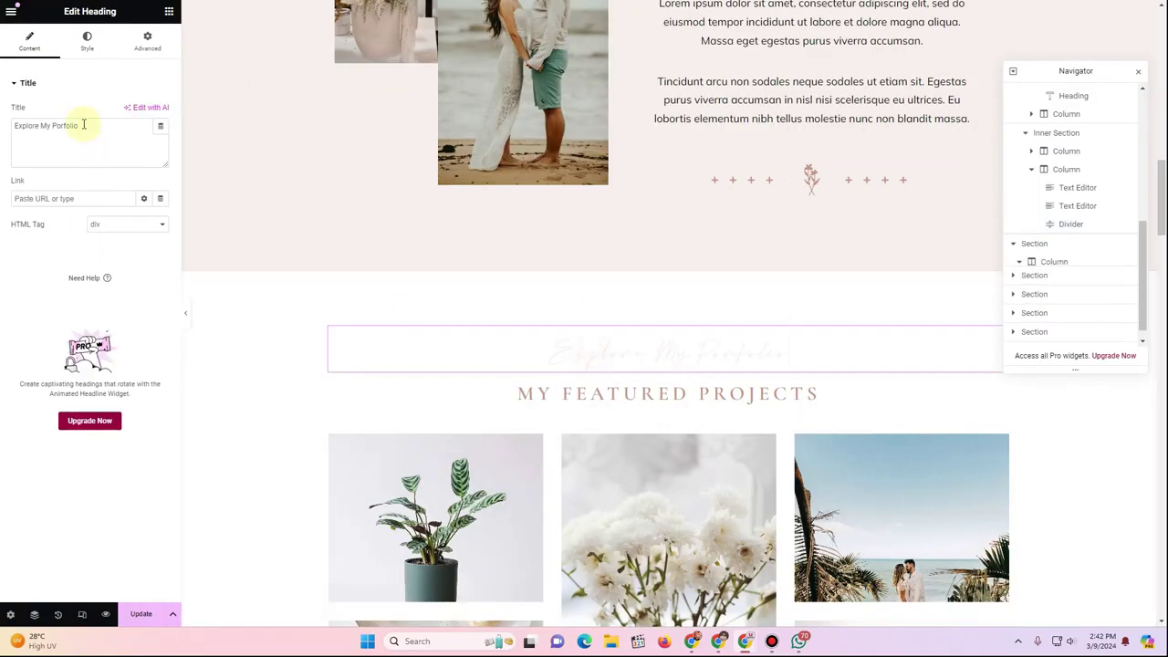
{"action": "left_click", "coordinate": [80, 46]}
{"action": "left_click", "coordinate": [144, 137]}
{"action": "left_click", "coordinate": [97, 188]}
Make the MY FEATURED PROJECTS heading black, then scroll down to the project grid
{"action": "scroll", "coordinate": [590, 313], "scroll_direction": "down", "scroll_amount": 1}
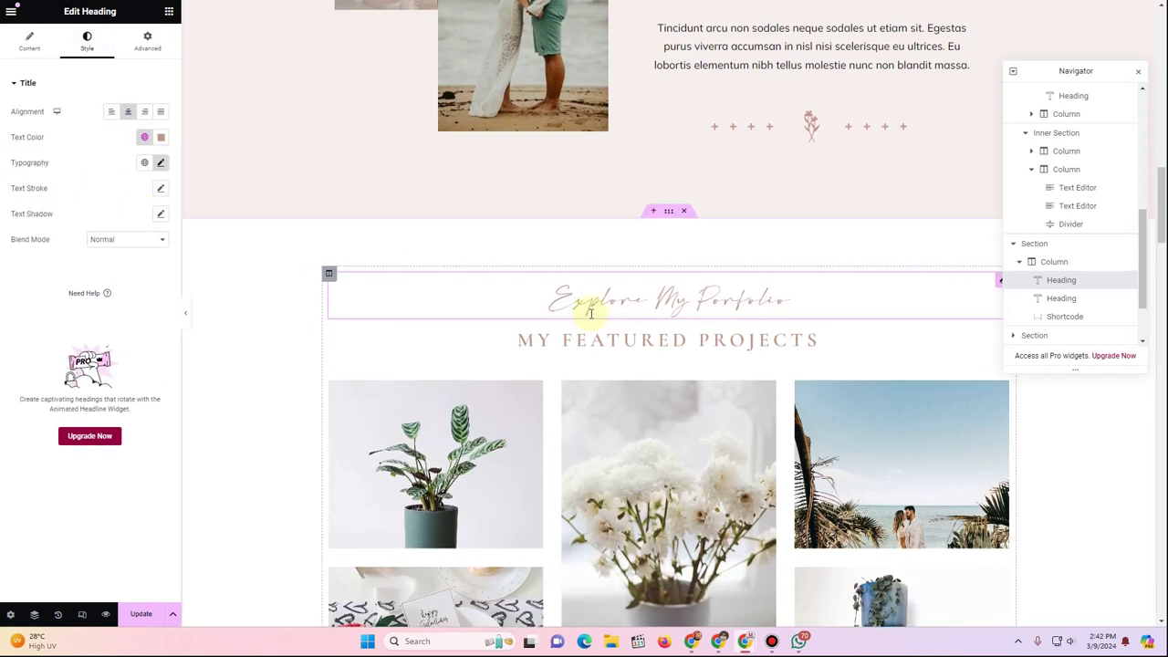
{"action": "left_click", "coordinate": [555, 334]}
{"action": "left_click", "coordinate": [87, 41]}
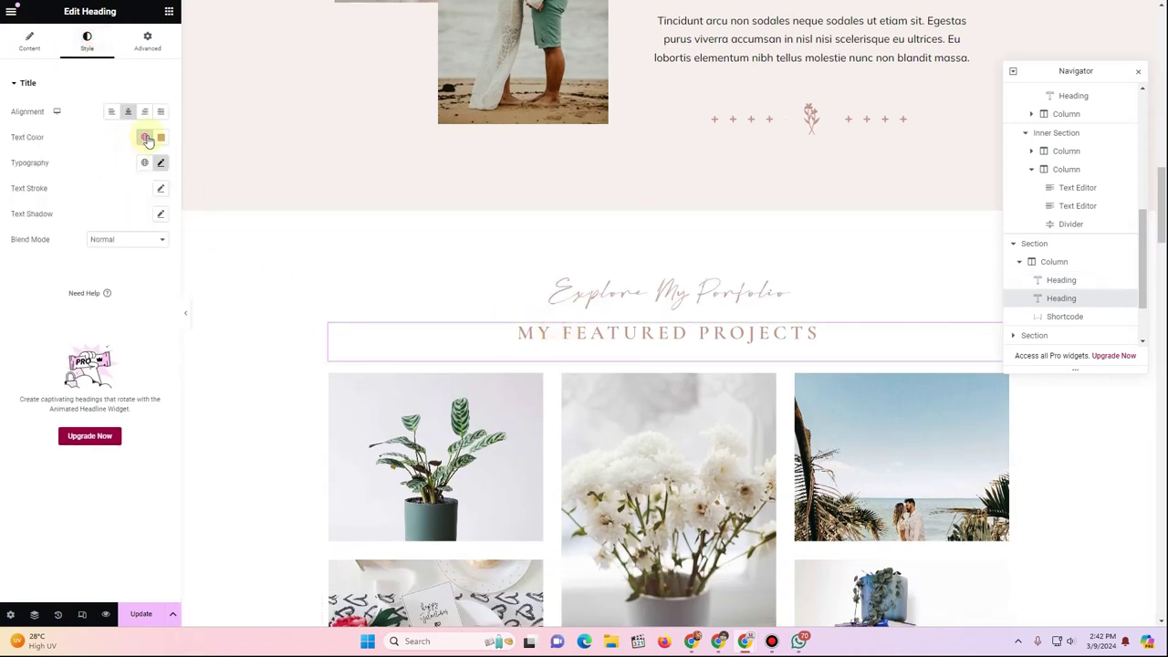
{"action": "left_click", "coordinate": [146, 138]}
{"action": "left_click", "coordinate": [48, 239]}
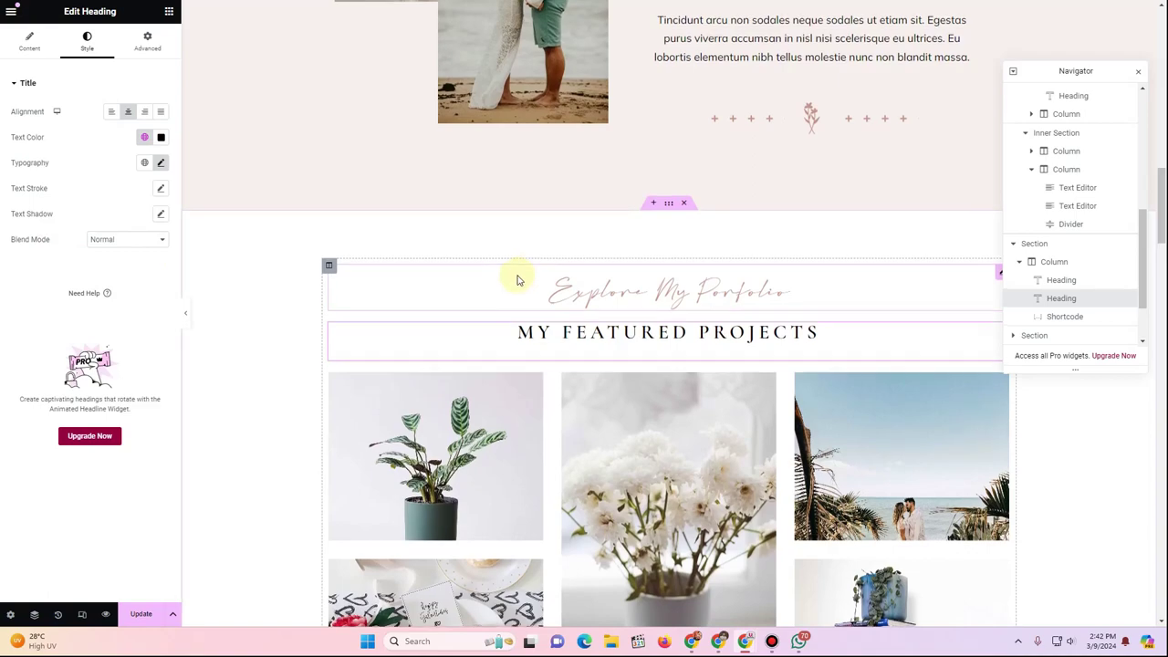
{"action": "scroll", "coordinate": [380, 290], "scroll_direction": "down", "scroll_amount": 4}
{"action": "scroll", "coordinate": [380, 290], "scroll_direction": "down", "scroll_amount": 1}
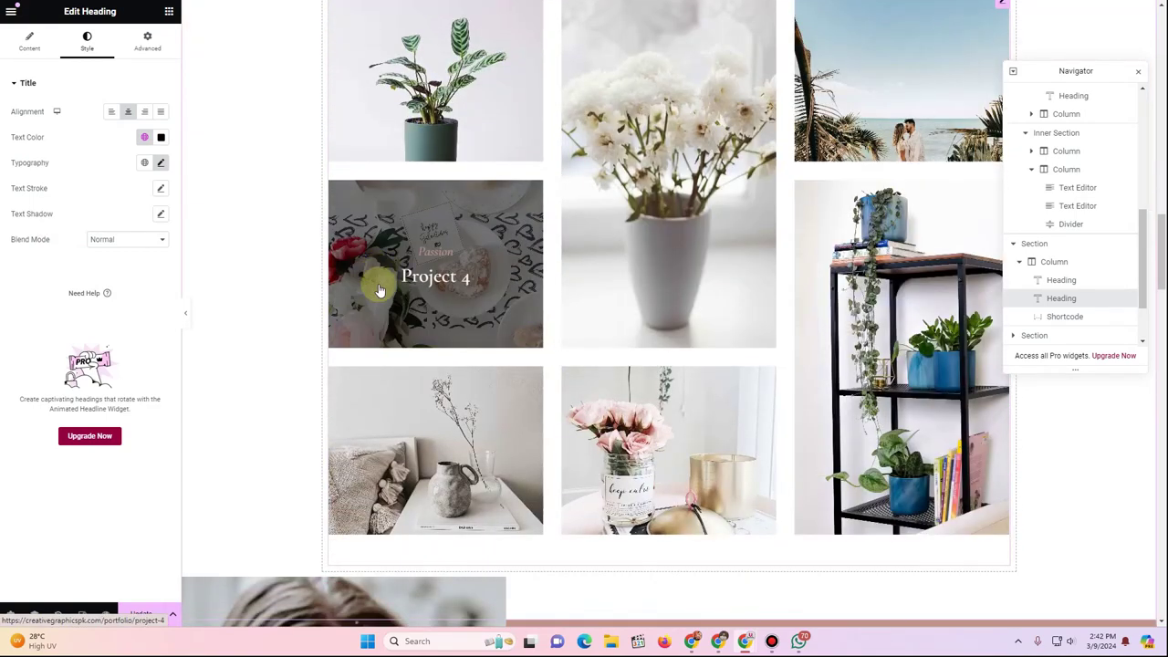
{"action": "scroll", "coordinate": [748, 305], "scroll_direction": "down", "scroll_amount": 5}
Give the 'My name is Azura' section a pale beige global background colour and preview it
{"action": "left_click", "coordinate": [669, 139]}
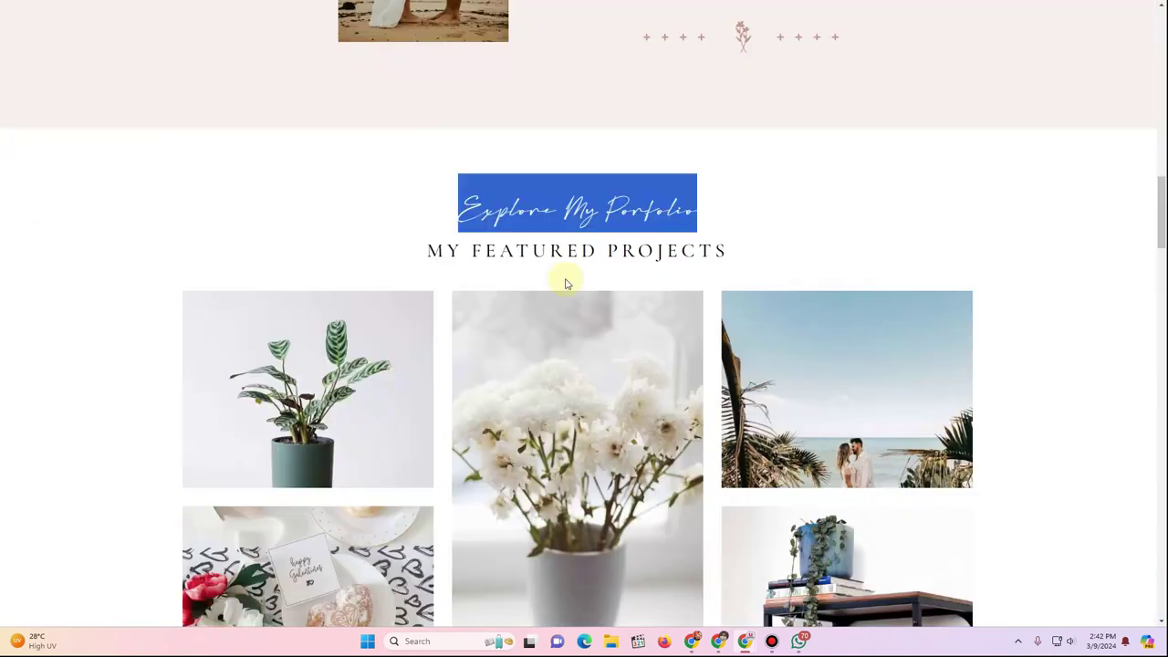
{"action": "scroll", "coordinate": [557, 302], "scroll_direction": "down", "scroll_amount": 9}
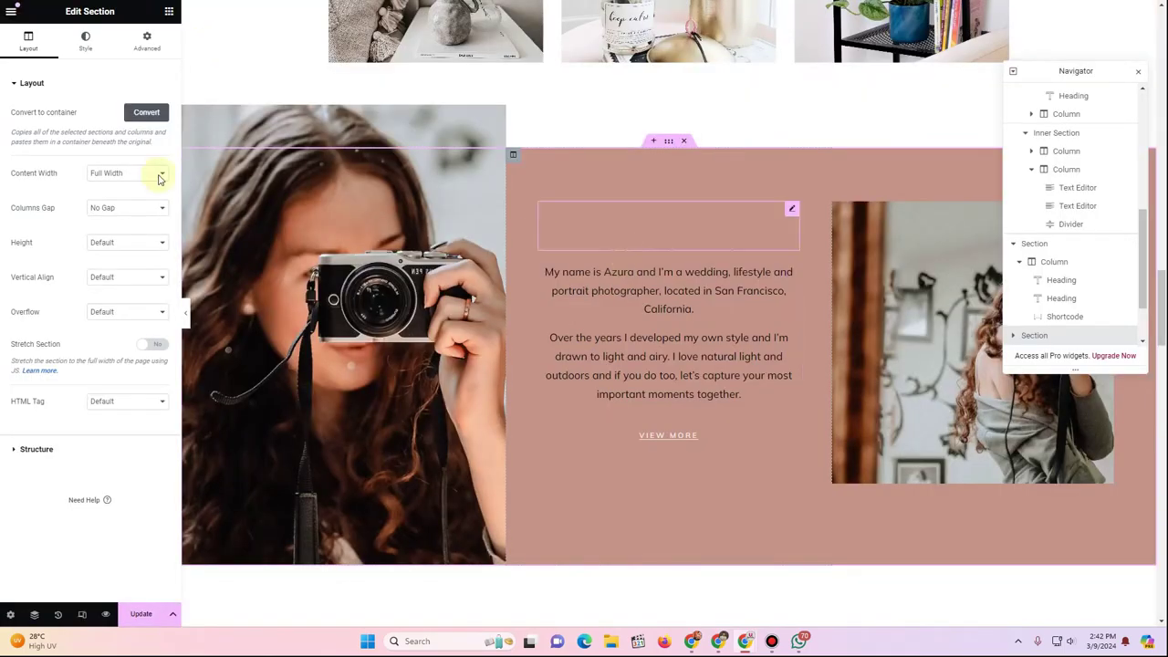
{"action": "left_click", "coordinate": [85, 42]}
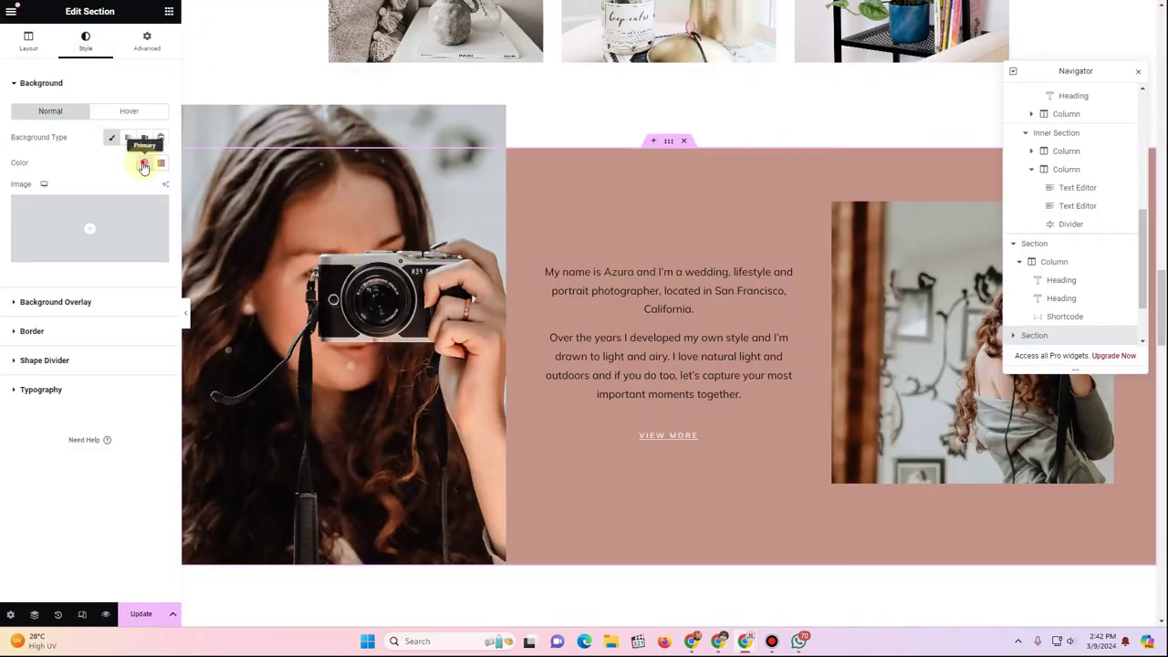
{"action": "left_click", "coordinate": [143, 164]}
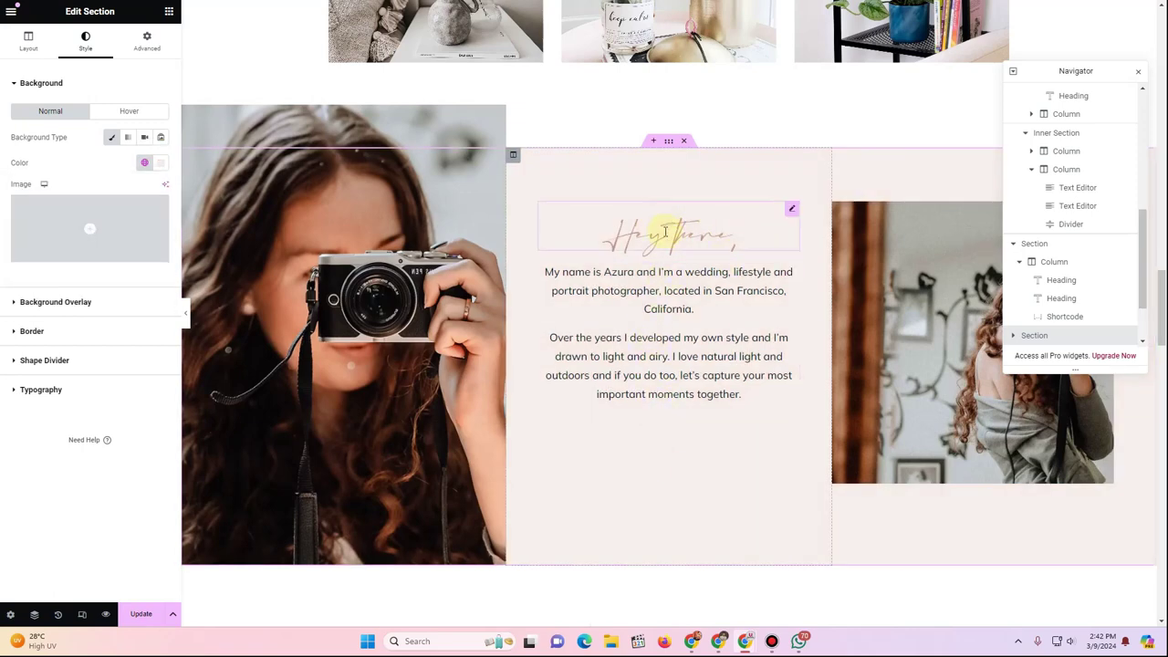
{"action": "key", "text": "ctrl+p"}
{"action": "scroll", "coordinate": [511, 356], "scroll_direction": "down", "scroll_amount": 2}
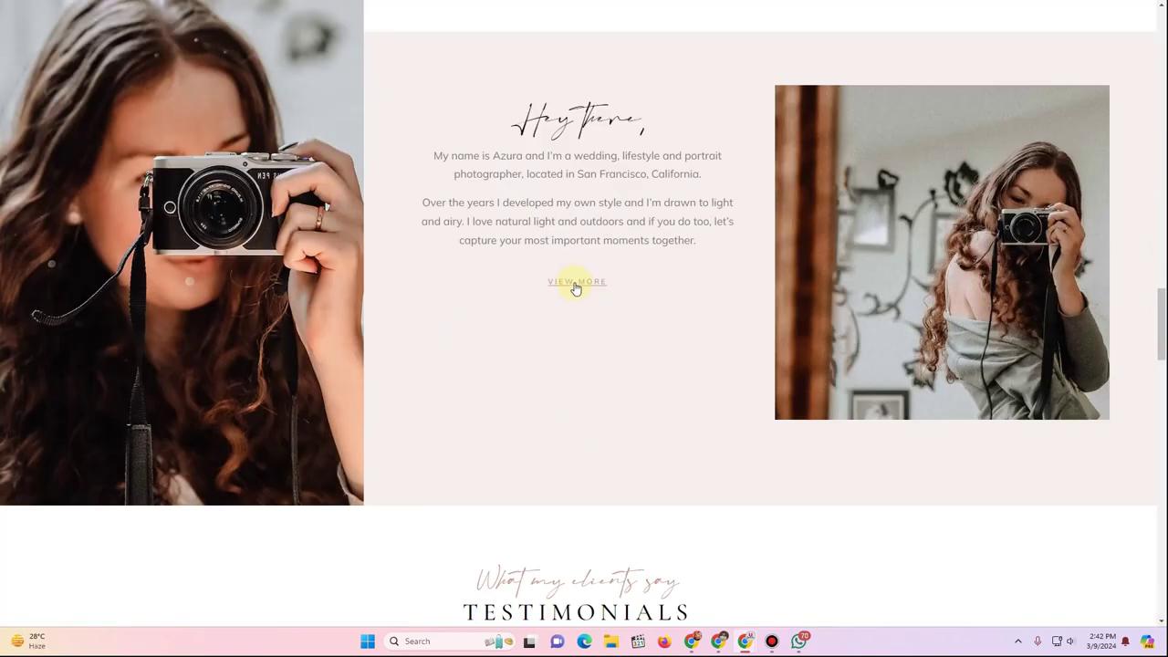
{"action": "key", "text": "ctrl+p"}
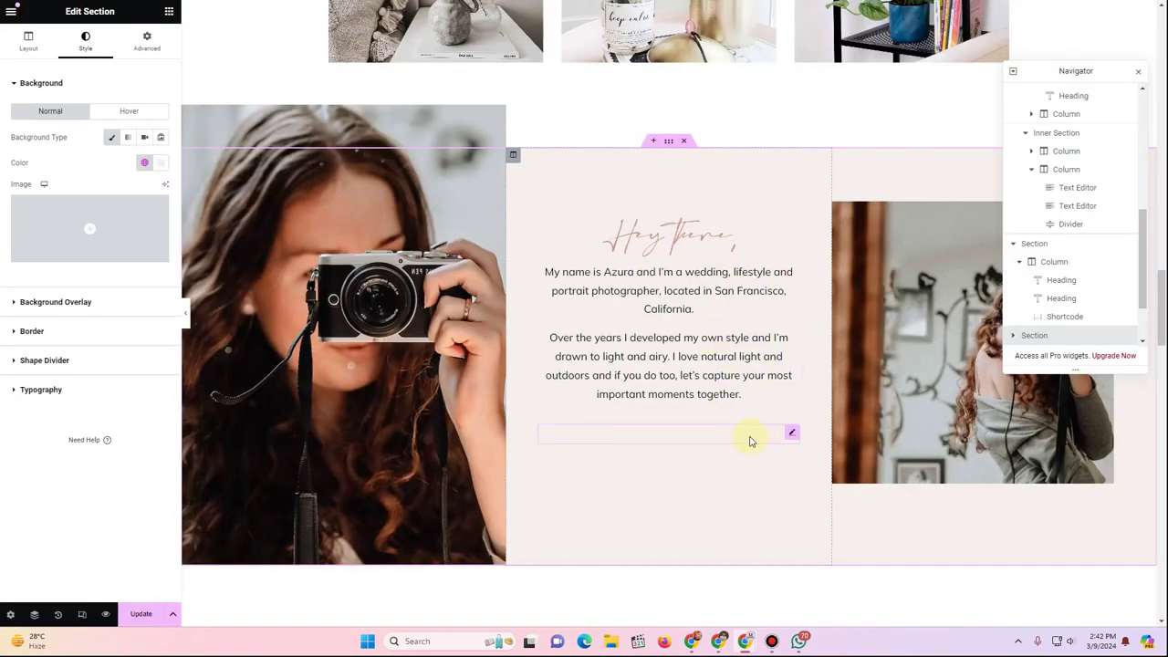
Set the View More button's text and border to global colours
{"action": "left_click", "coordinate": [790, 438]}
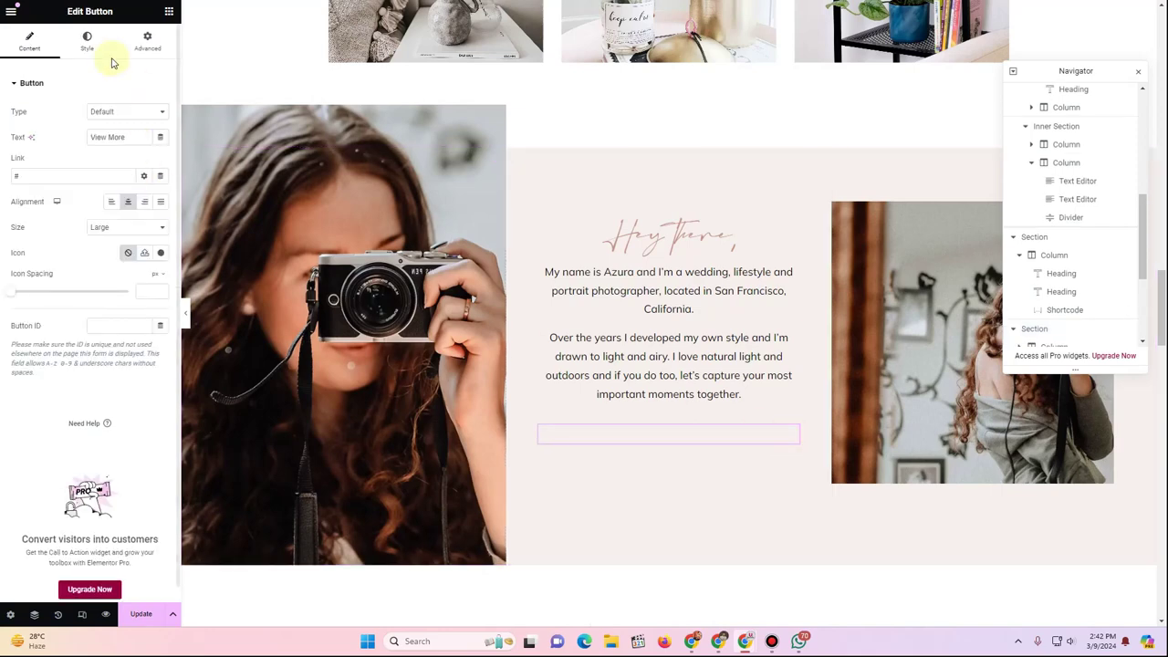
{"action": "left_click", "coordinate": [86, 42]}
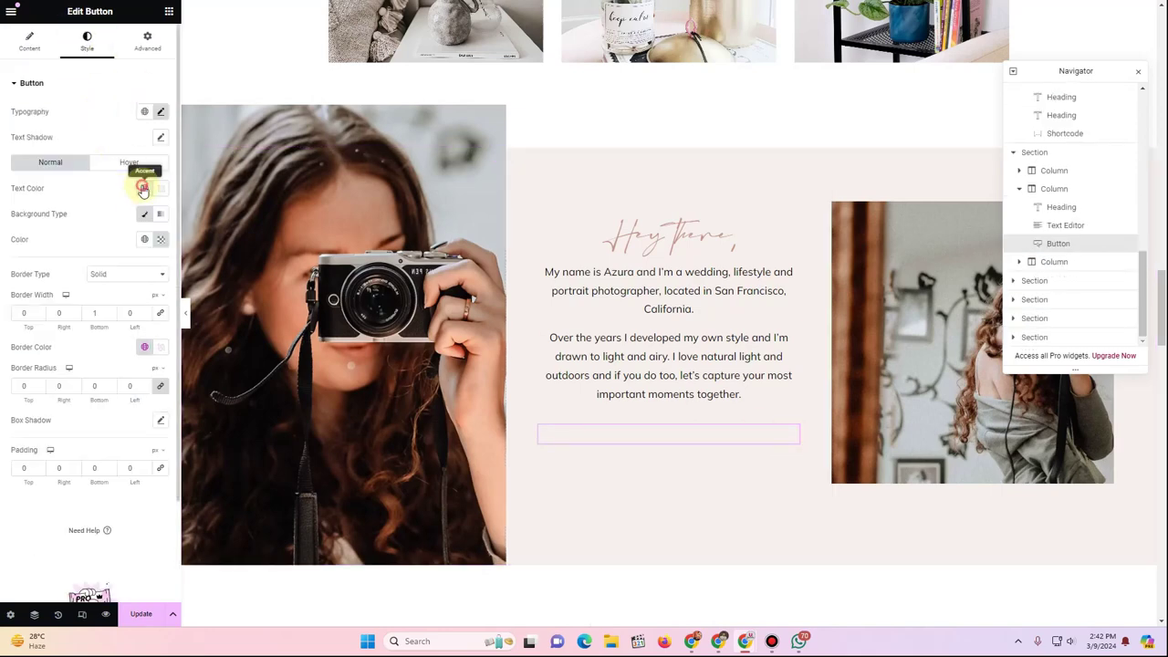
{"action": "left_click", "coordinate": [142, 189]}
{"action": "left_click", "coordinate": [112, 240]}
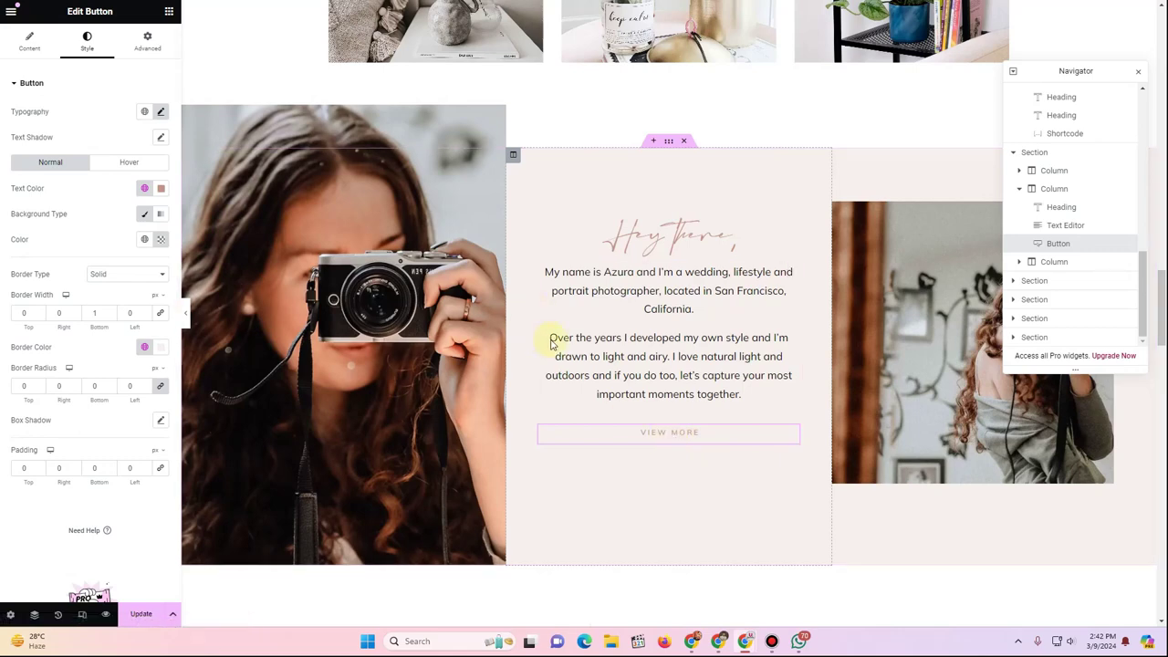
{"action": "left_click", "coordinate": [144, 350]}
{"action": "left_click", "coordinate": [94, 404]}
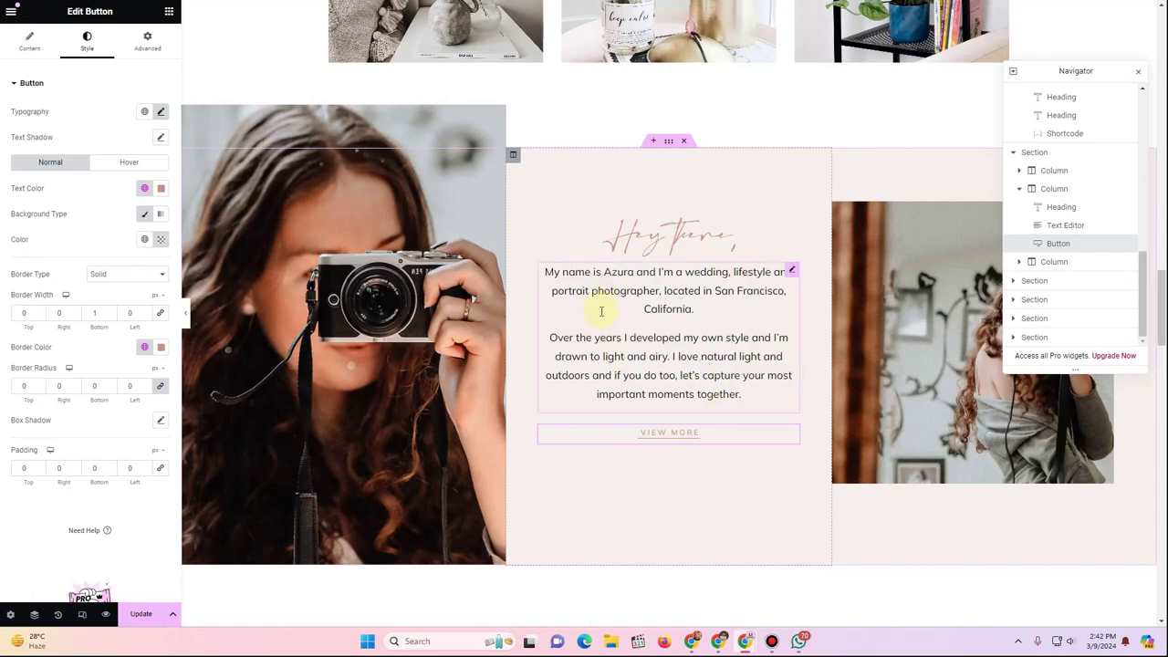
{"action": "scroll", "coordinate": [602, 312], "scroll_direction": "down", "scroll_amount": 5}
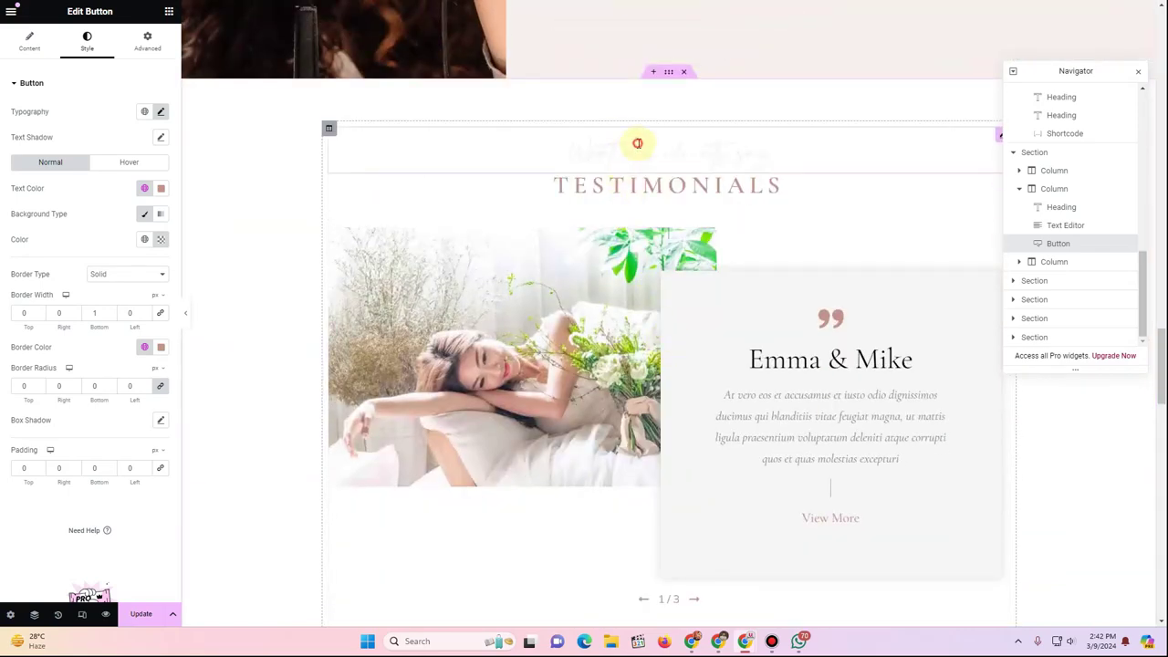
Make the 'What my clients say' script Primary and the TESTIMONIALS heading black with Text
{"action": "left_click", "coordinate": [637, 143]}
{"action": "left_click", "coordinate": [87, 41]}
{"action": "left_click", "coordinate": [144, 137]}
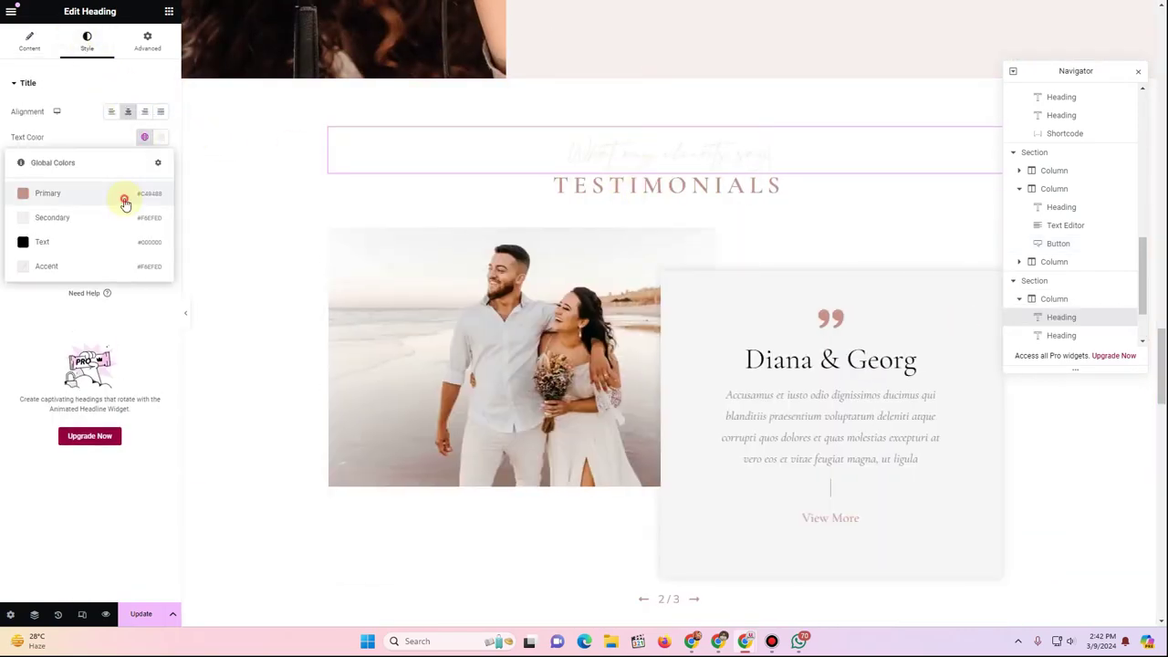
{"action": "left_click", "coordinate": [124, 202]}
{"action": "left_click", "coordinate": [569, 188]}
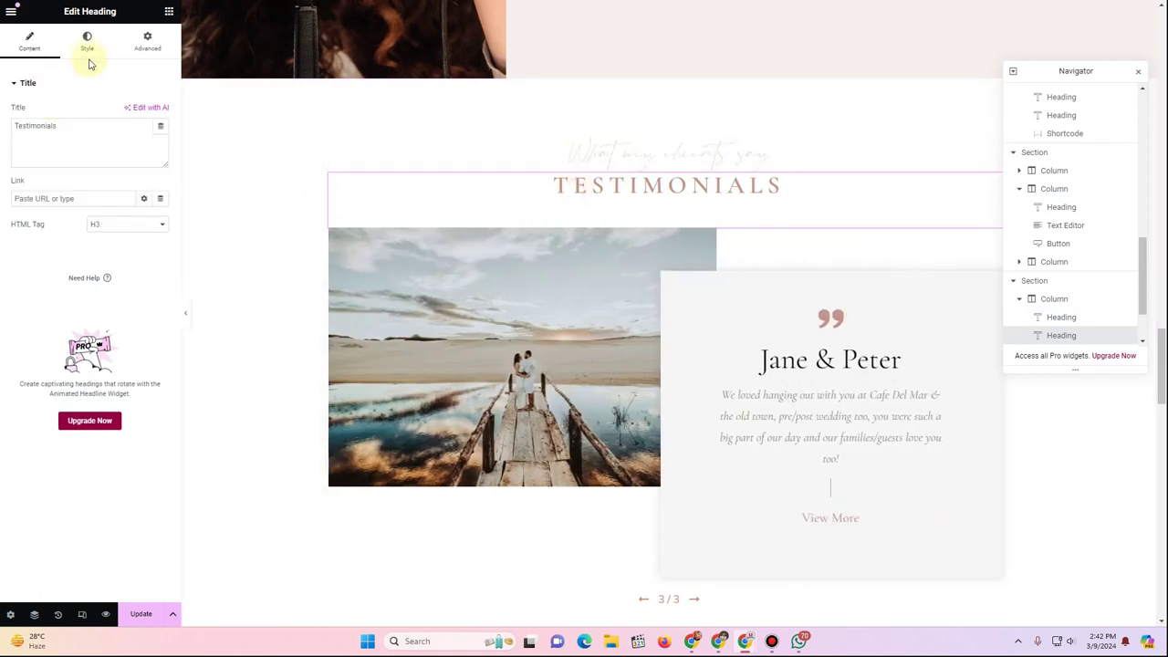
{"action": "left_click", "coordinate": [144, 137]}
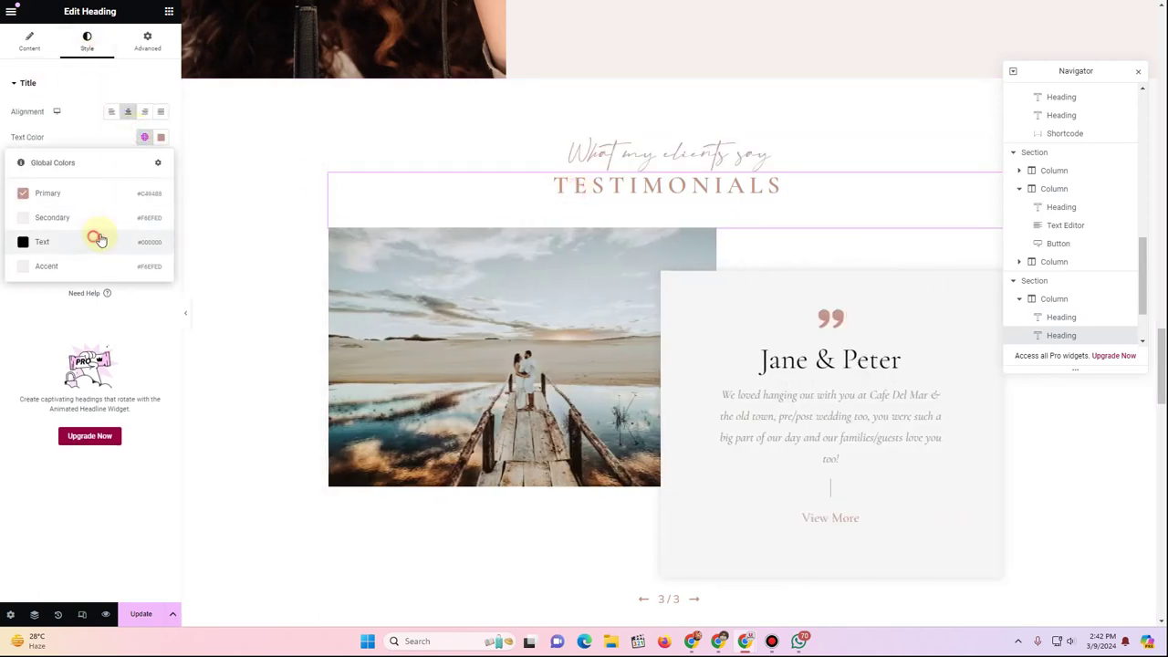
{"action": "left_click", "coordinate": [97, 239]}
Preview the page down to the pricing section to compare with the reference
{"action": "scroll", "coordinate": [702, 398], "scroll_direction": "down", "scroll_amount": 2}
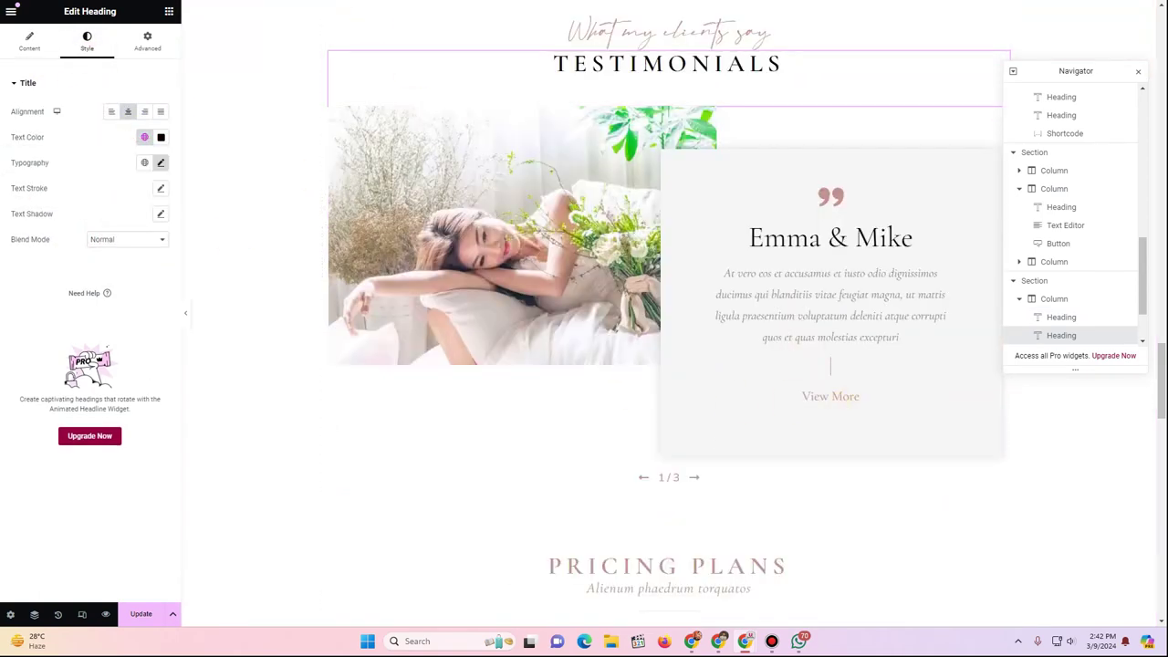
{"action": "key", "text": "ctrl+p"}
{"action": "scroll", "coordinate": [684, 387], "scroll_direction": "down", "scroll_amount": 5}
{"action": "scroll", "coordinate": [683, 388], "scroll_direction": "down", "scroll_amount": 2}
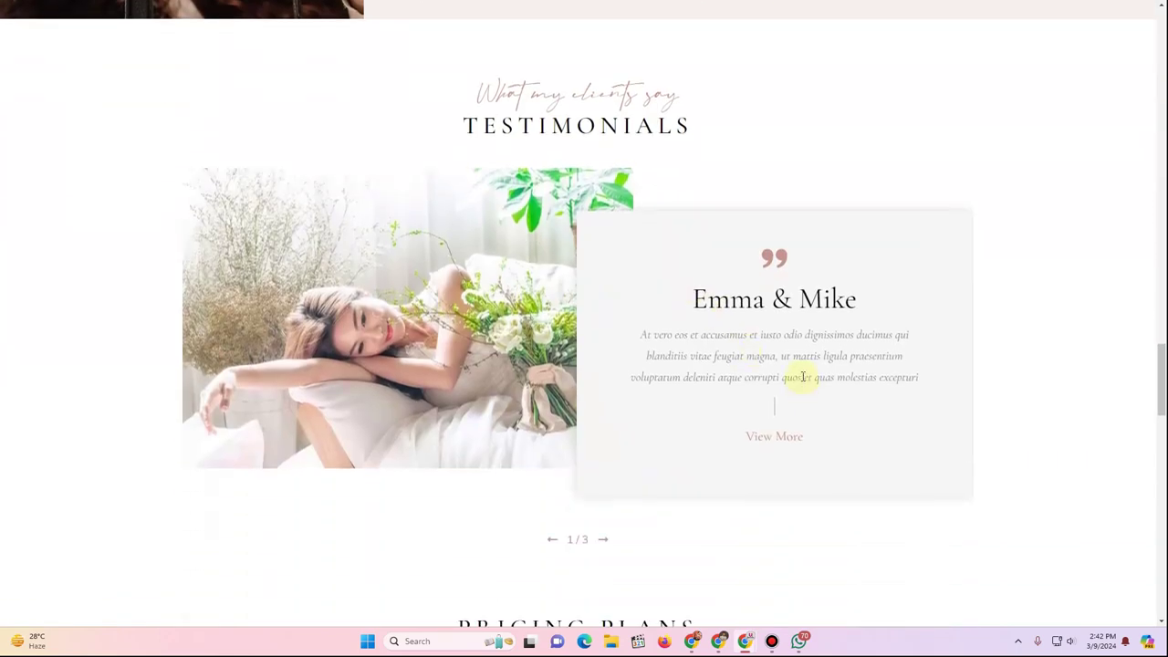
{"action": "key", "text": "ctrl+p"}
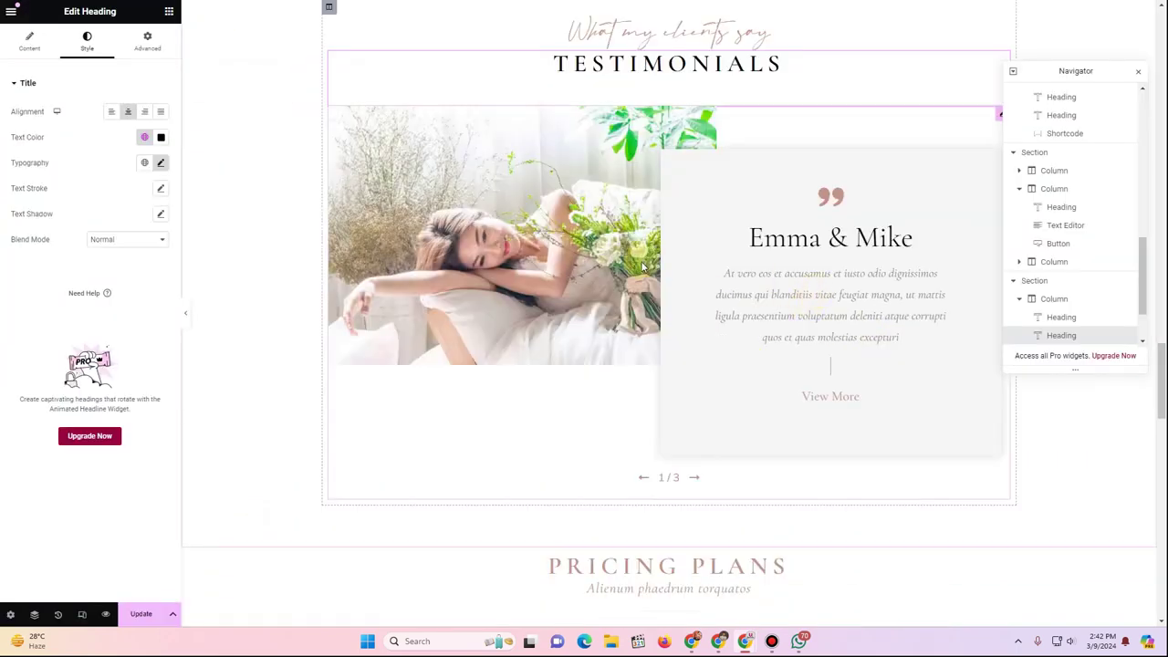
{"action": "scroll", "coordinate": [652, 237], "scroll_direction": "down", "scroll_amount": 2}
{"action": "scroll", "coordinate": [643, 237], "scroll_direction": "down", "scroll_amount": 5}
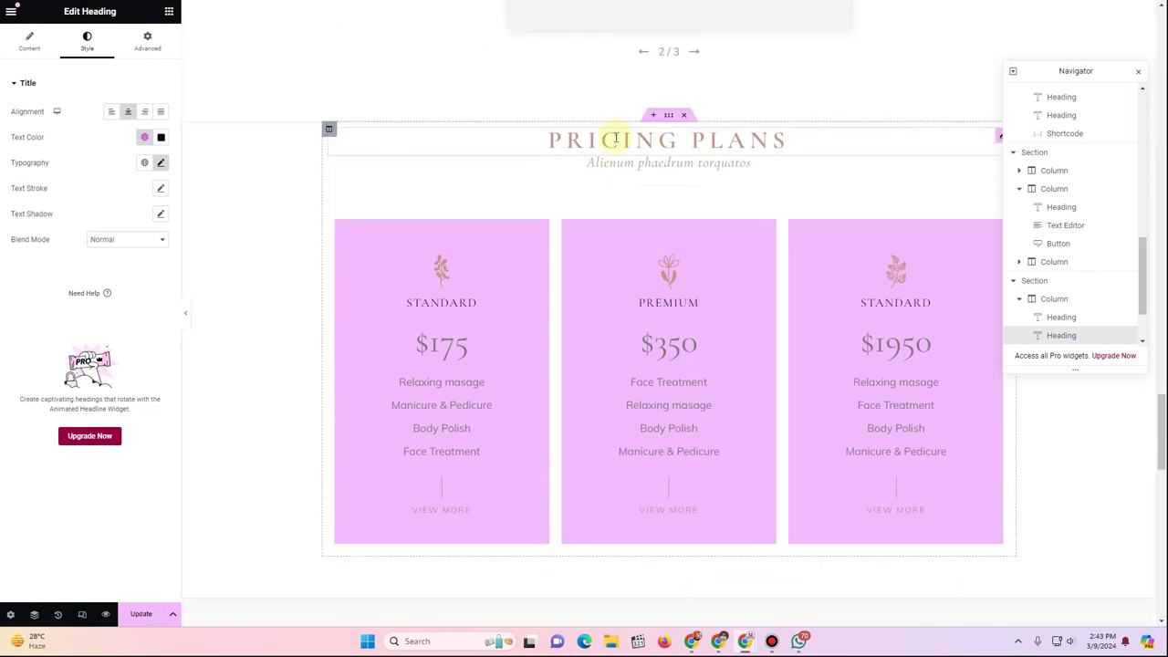
{"action": "key", "text": "ctrl+p"}
{"action": "scroll", "coordinate": [677, 320], "scroll_direction": "down", "scroll_amount": 5}
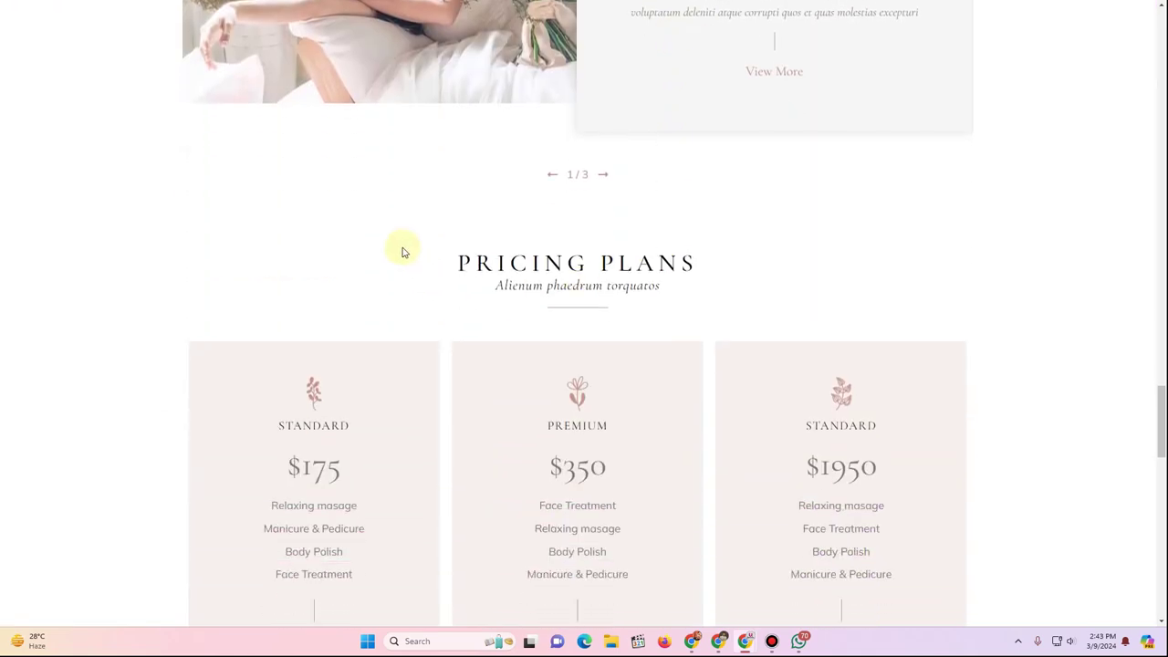
{"action": "left_click_drag", "start_coordinate": [402, 247], "coordinate": [672, 288]}
{"action": "key", "text": "ctrl+p"}
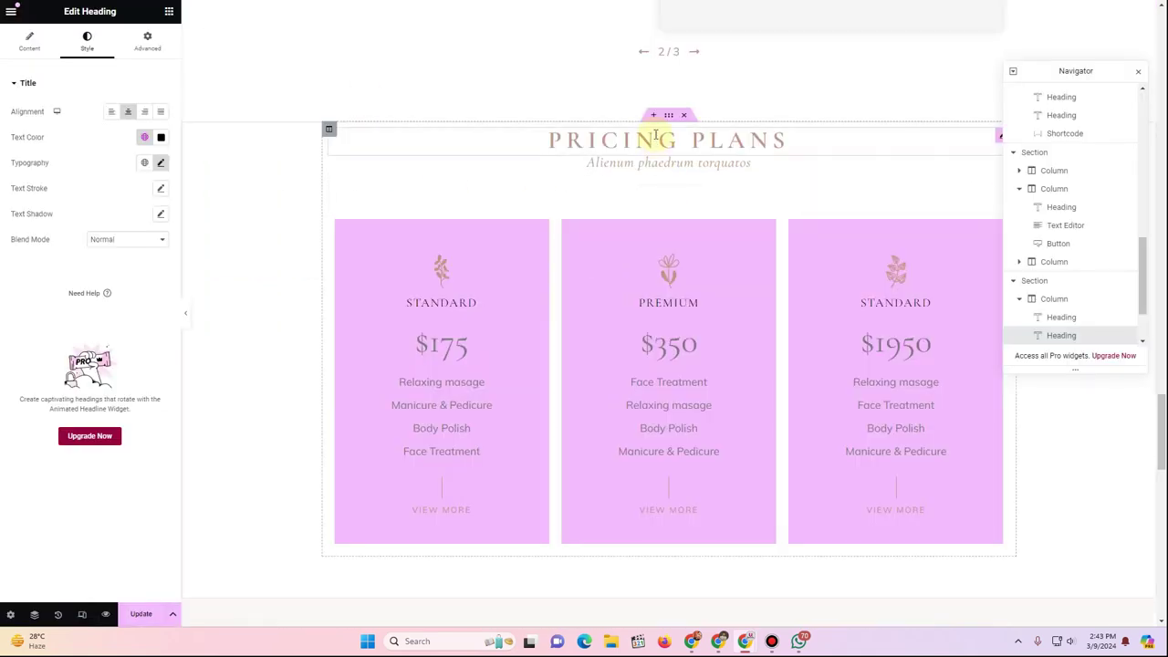
Set the PRICING PLANS heading and its subtitle to the global Text colour
{"action": "left_click", "coordinate": [652, 122]}
{"action": "left_click", "coordinate": [87, 41]}
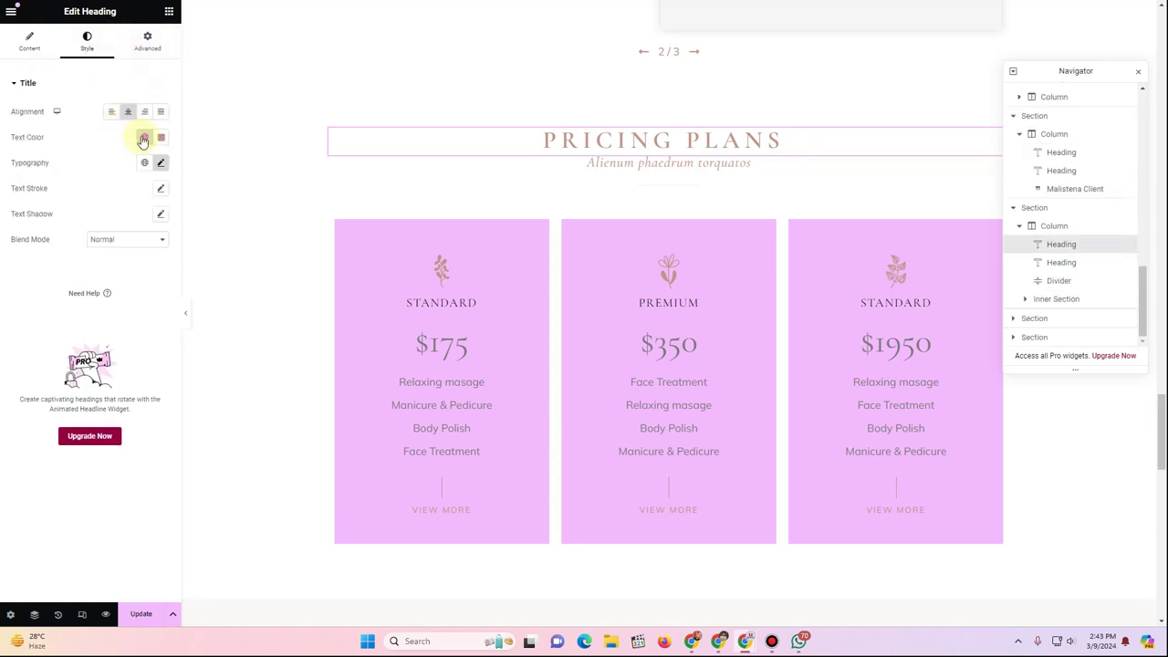
{"action": "left_click", "coordinate": [145, 137]}
{"action": "left_click", "coordinate": [90, 242]}
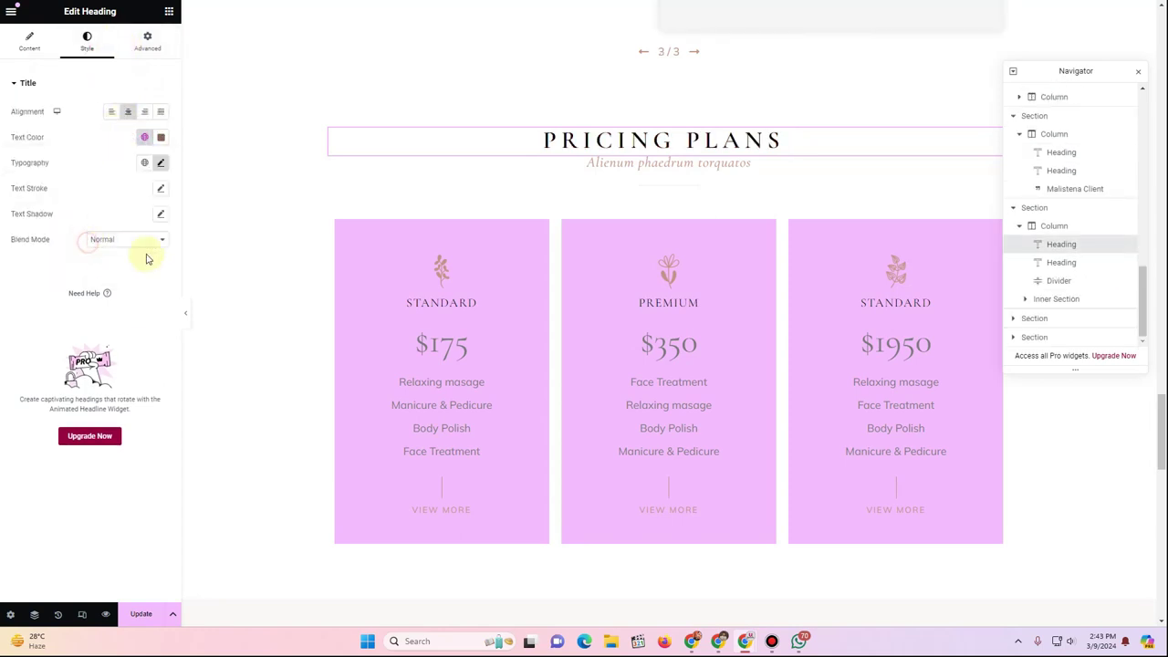
{"action": "left_click", "coordinate": [587, 161]}
{"action": "left_click", "coordinate": [87, 41]}
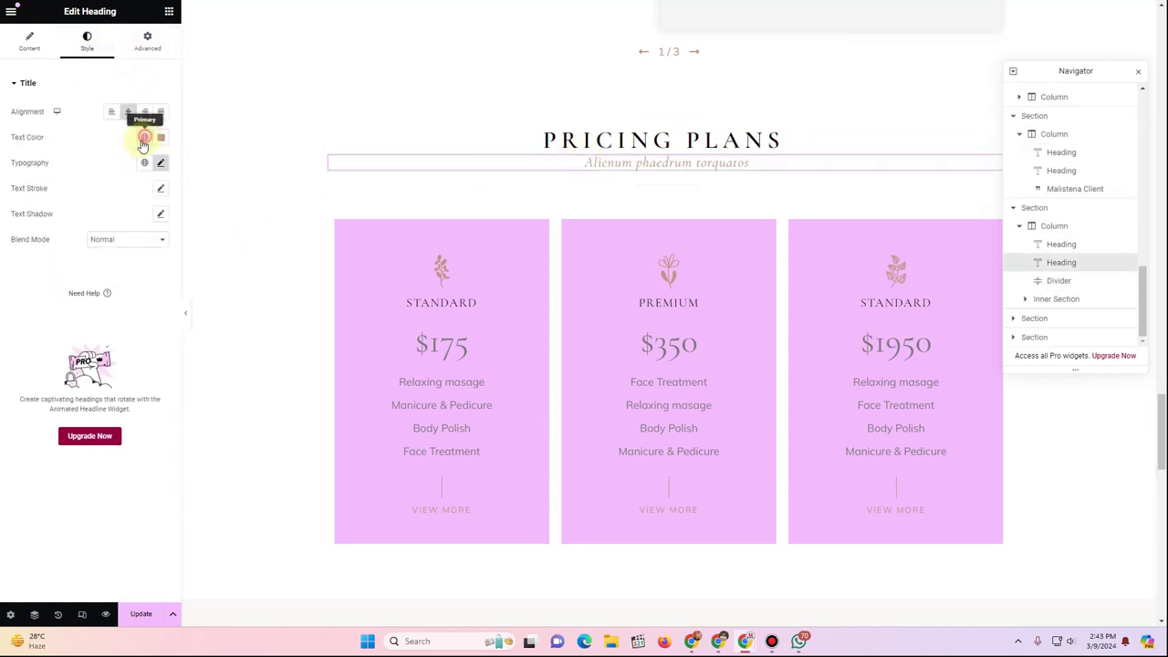
{"action": "left_click", "coordinate": [144, 137]}
{"action": "left_click", "coordinate": [91, 242]}
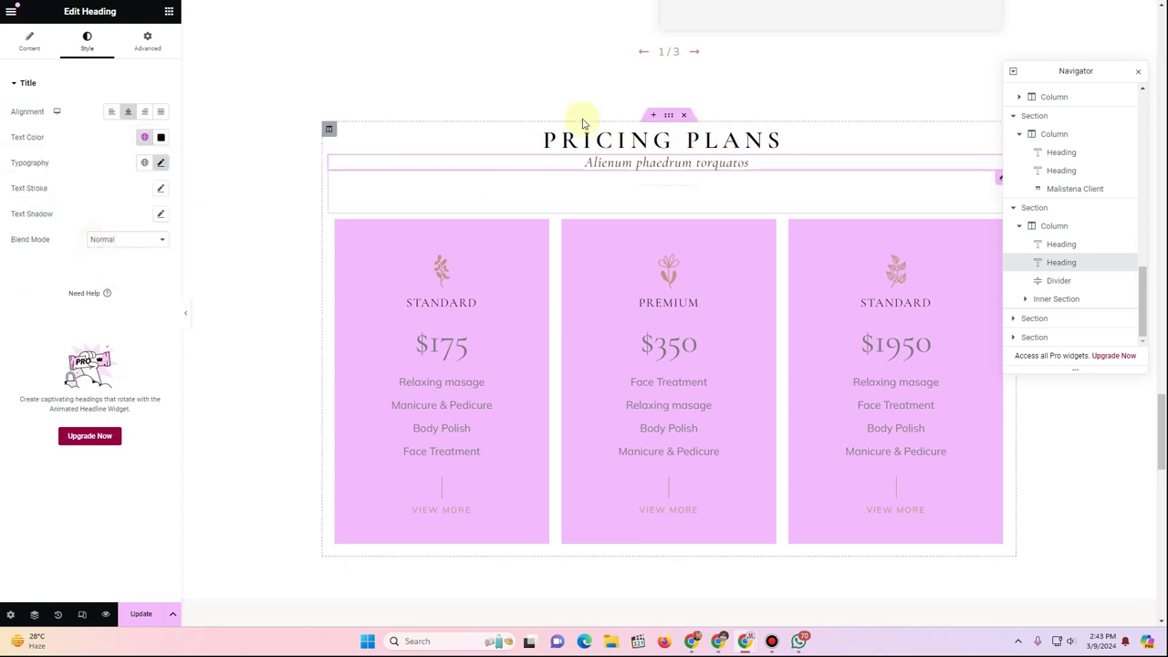
Recolour the pricing divider with the global Secondary colour
{"action": "left_click", "coordinate": [613, 186]}
{"action": "left_click", "coordinate": [87, 41]}
{"action": "left_click", "coordinate": [148, 114]}
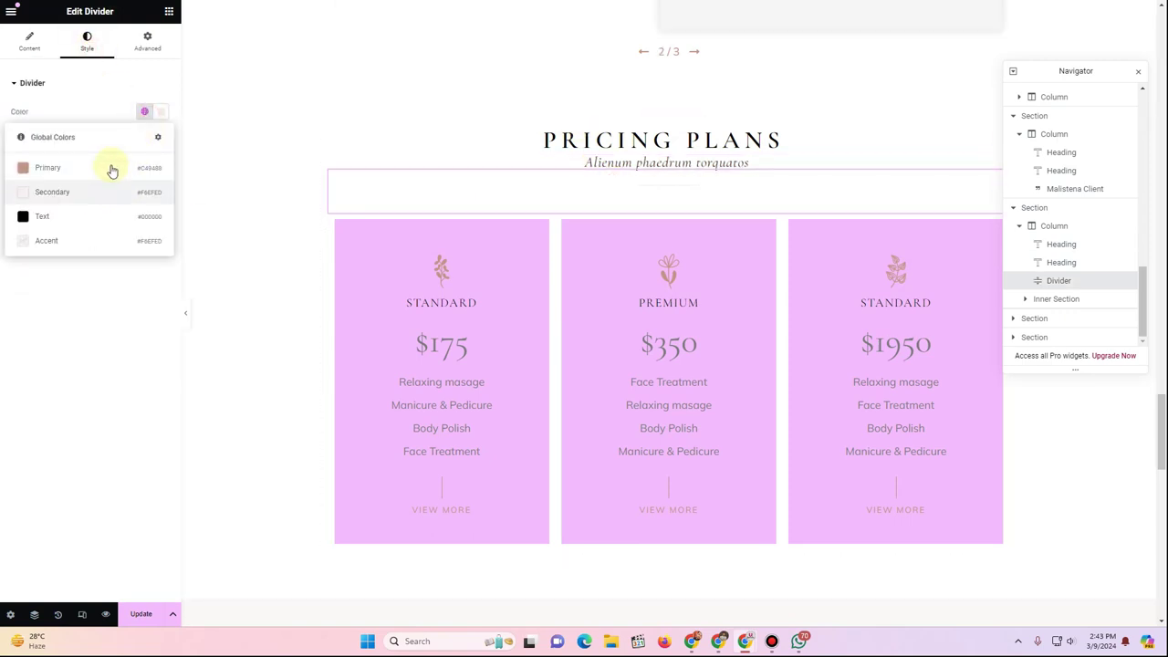
{"action": "left_click", "coordinate": [110, 189]}
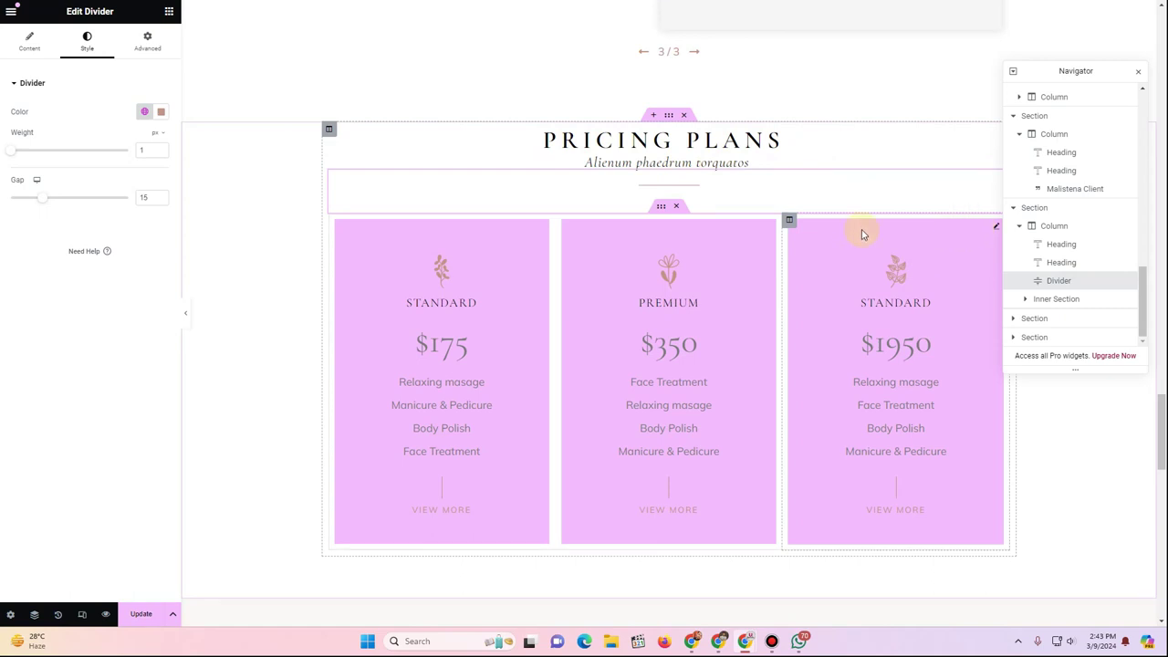
{"action": "left_click", "coordinate": [544, 226]}
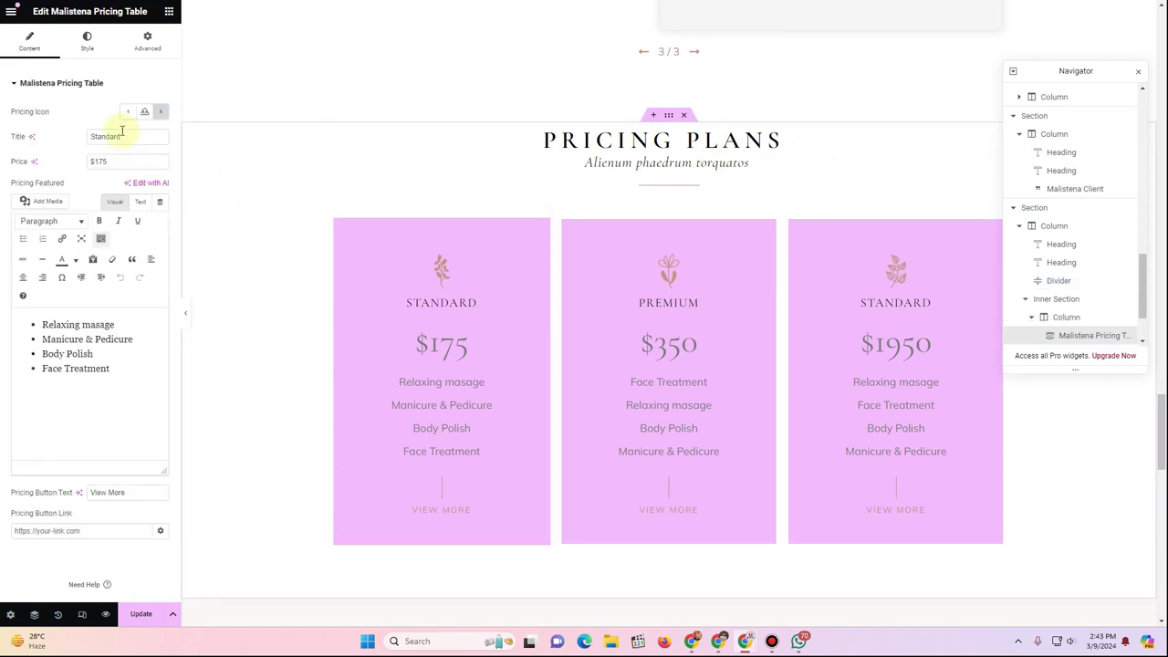
Set the background of all three pricing cards to the global Accent colour
{"action": "left_click", "coordinate": [86, 43]}
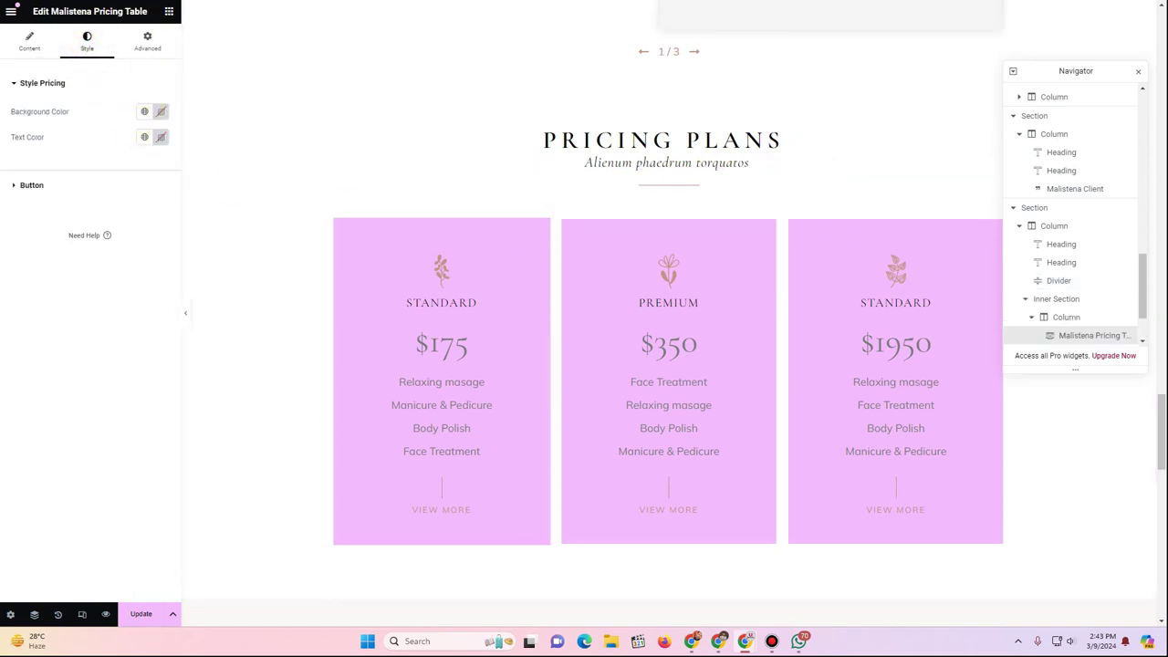
{"action": "key", "text": "ctrl+Tab"}
{"action": "key", "text": "ctrl+Tab"}
{"action": "left_click", "coordinate": [144, 112]}
{"action": "left_click", "coordinate": [73, 237]}
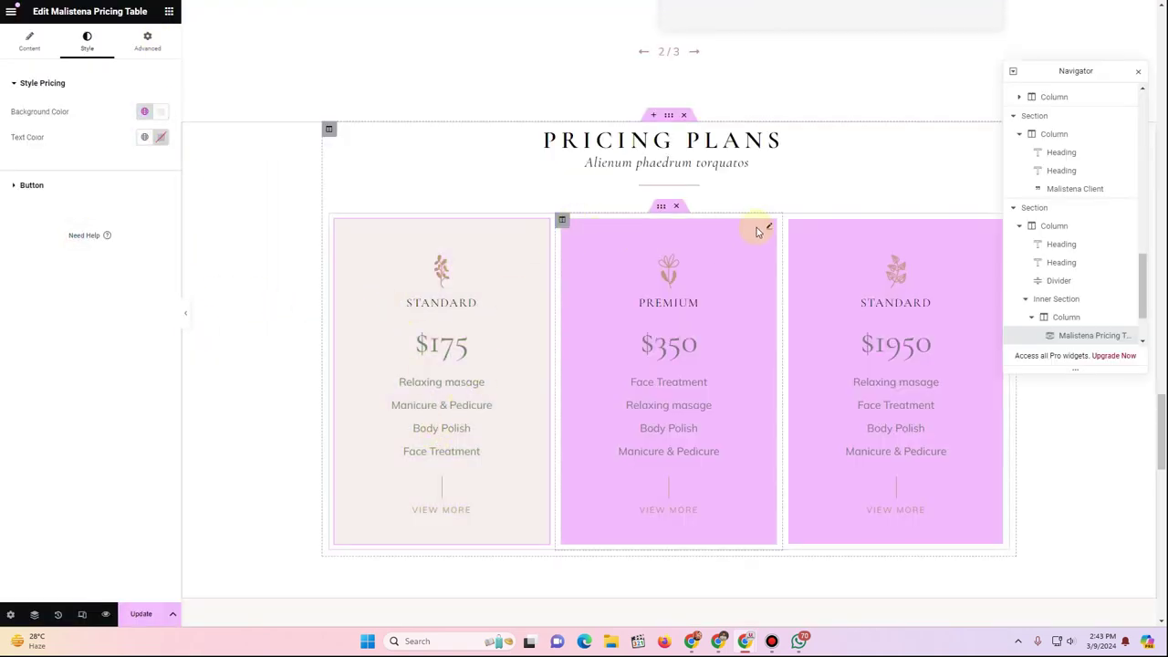
{"action": "left_click", "coordinate": [769, 229]}
{"action": "left_click", "coordinate": [87, 41]}
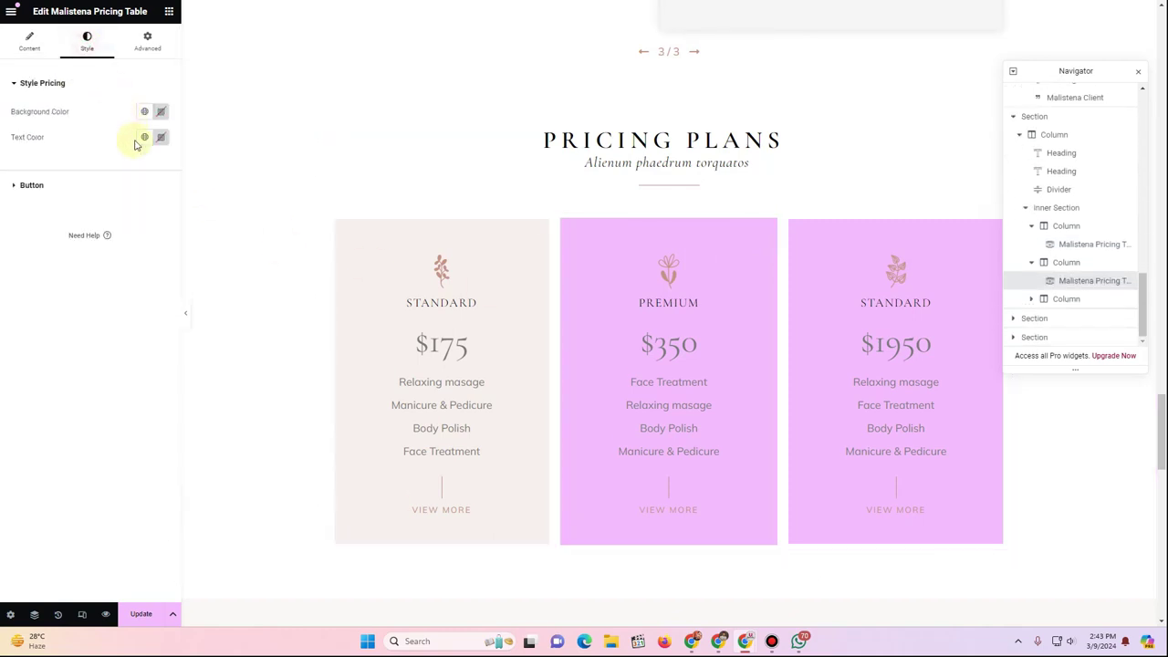
{"action": "left_click", "coordinate": [142, 112]}
{"action": "left_click", "coordinate": [94, 241]}
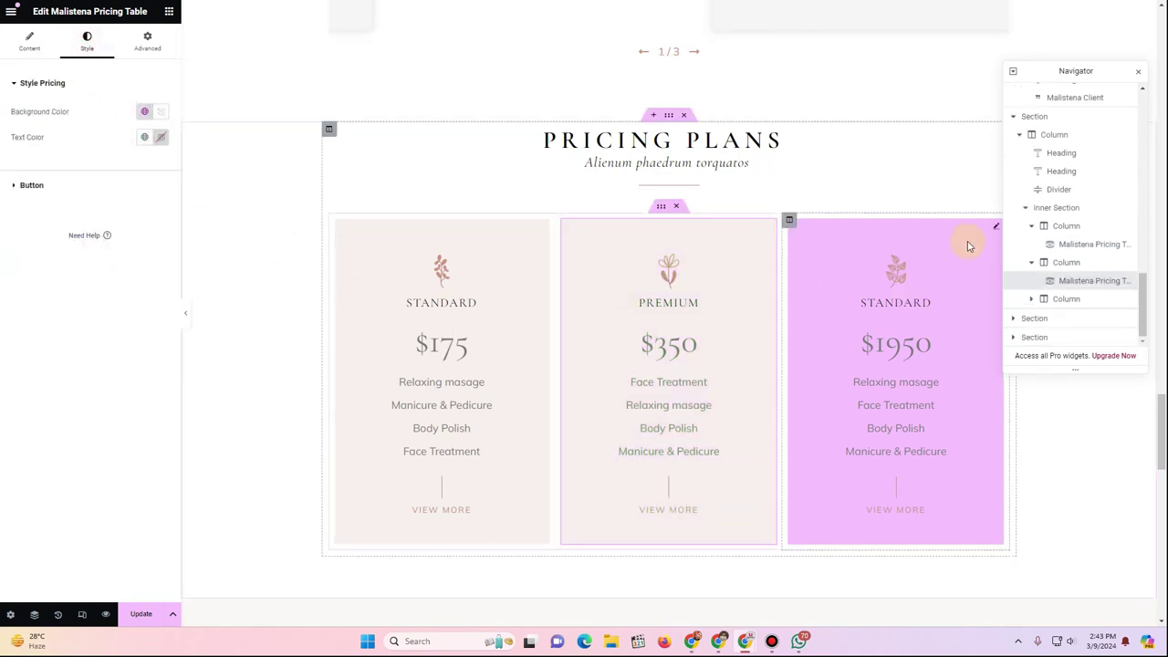
{"action": "left_click", "coordinate": [997, 228]}
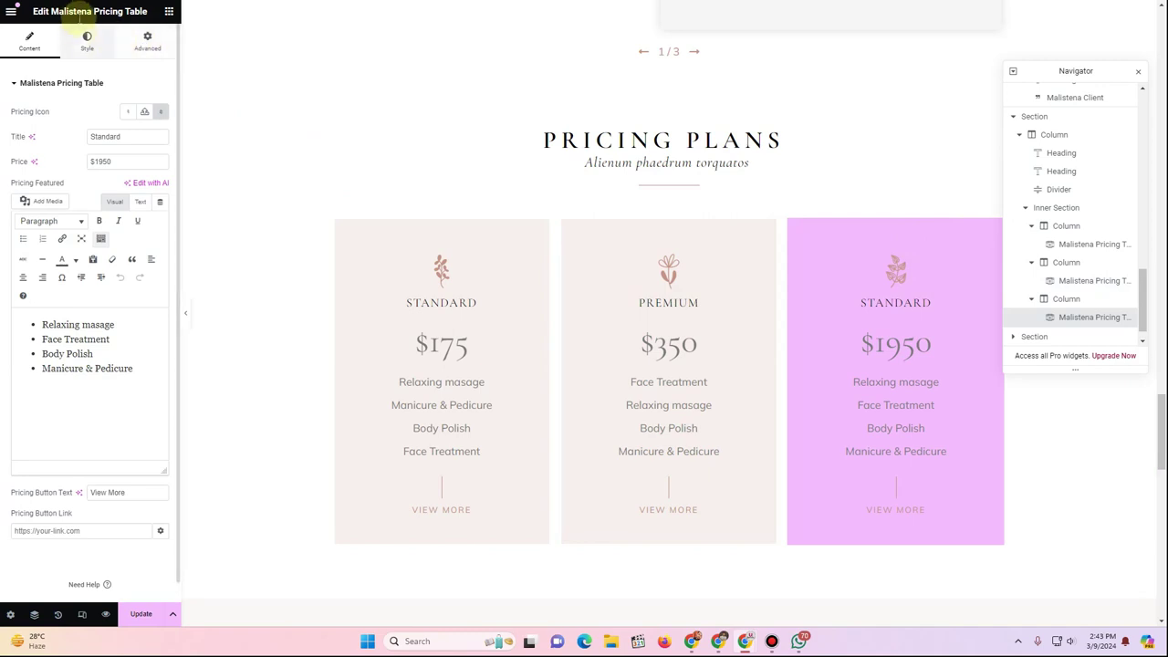
{"action": "left_click", "coordinate": [87, 41]}
{"action": "left_click", "coordinate": [151, 112]}
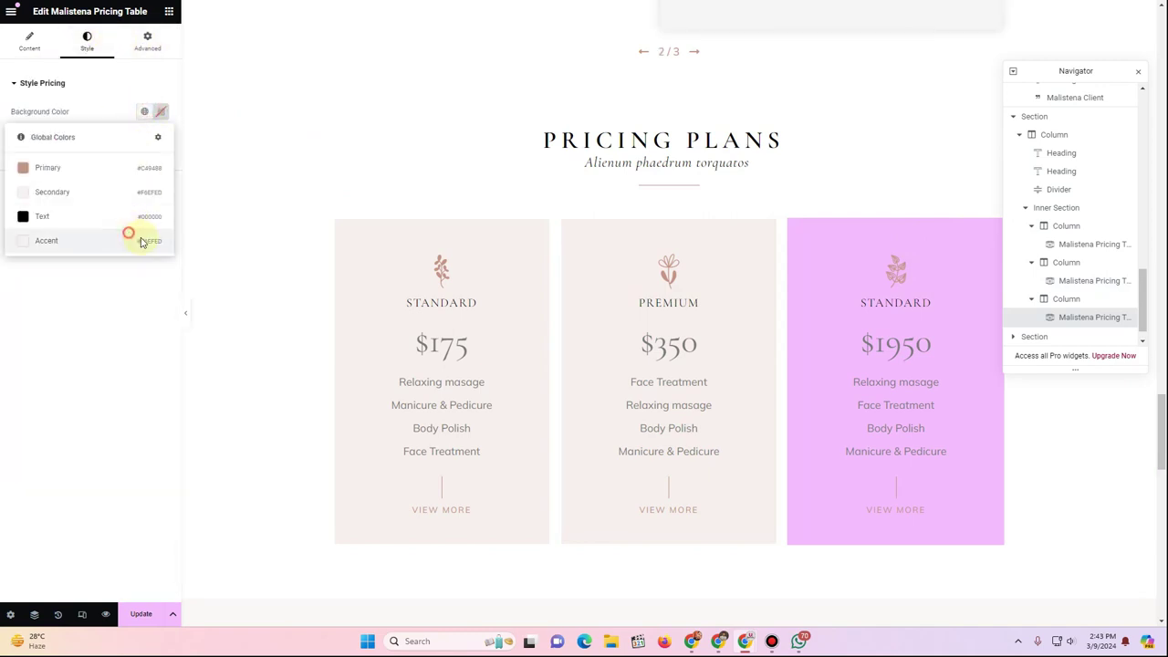
{"action": "left_click", "coordinate": [136, 238]}
Preview the pricing cards on the page, then return to the editor
{"action": "scroll", "coordinate": [538, 264], "scroll_direction": "down", "scroll_amount": 5}
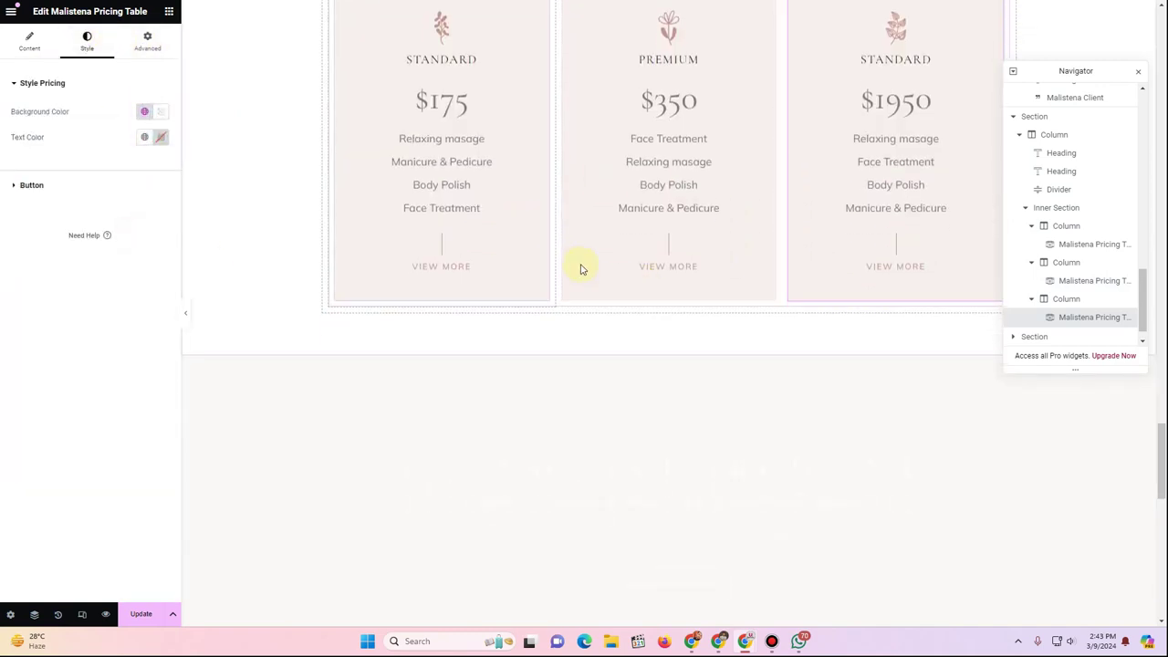
{"action": "key", "text": "ctrl+Tab"}
{"action": "scroll", "coordinate": [477, 338], "scroll_direction": "down", "scroll_amount": 4}
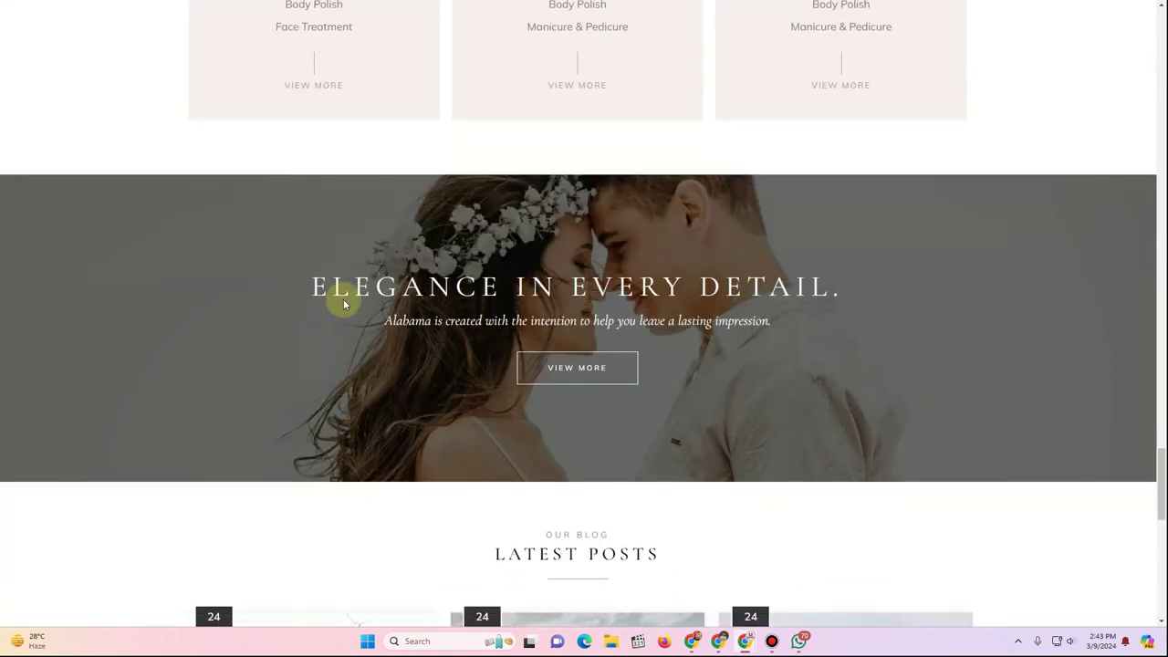
{"action": "scroll", "coordinate": [247, 257], "scroll_direction": "down", "scroll_amount": 2}
{"action": "scroll", "coordinate": [247, 258], "scroll_direction": "up", "scroll_amount": 2}
{"action": "scroll", "coordinate": [247, 257], "scroll_direction": "down", "scroll_amount": 2}
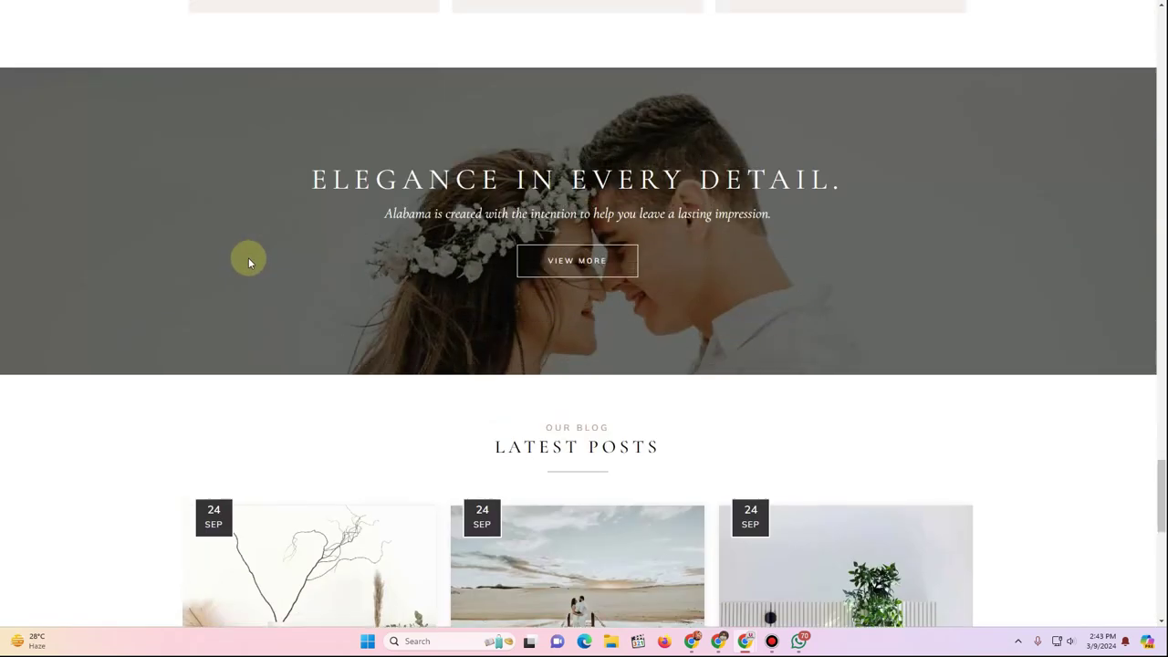
{"action": "scroll", "coordinate": [249, 258], "scroll_direction": "up", "scroll_amount": 1}
{"action": "key", "text": "ctrl+Tab"}
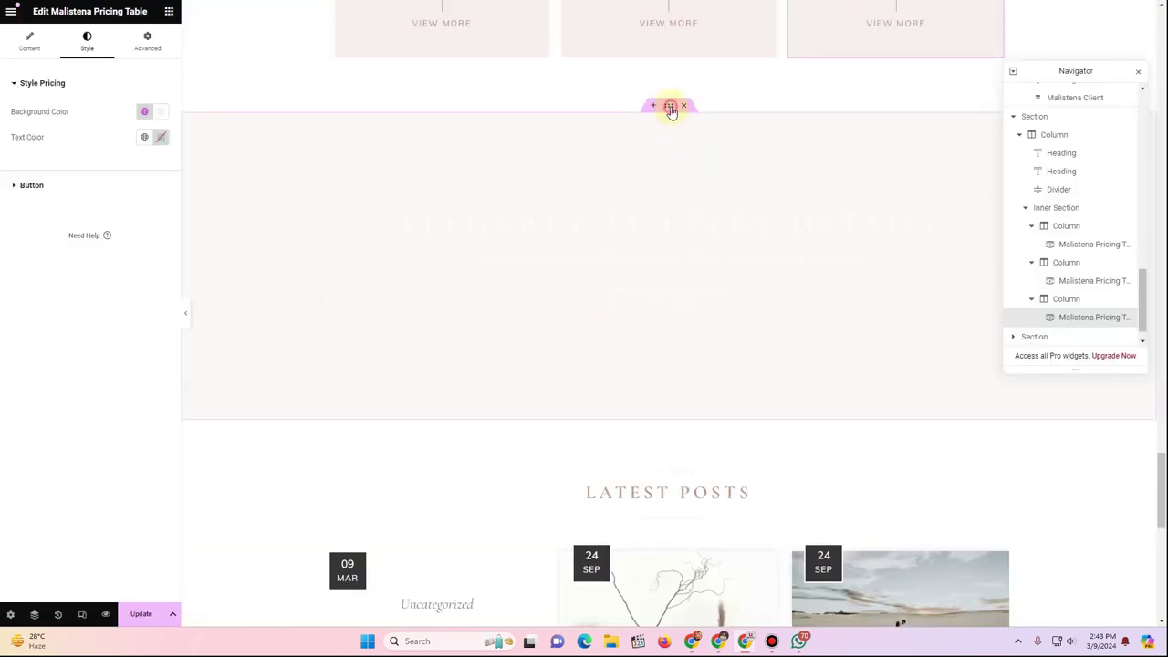
Give the Elegance in Every Detail section the couple photo background with a black Text-colour overlay
{"action": "left_click", "coordinate": [670, 106]}
{"action": "left_click", "coordinate": [85, 43]}
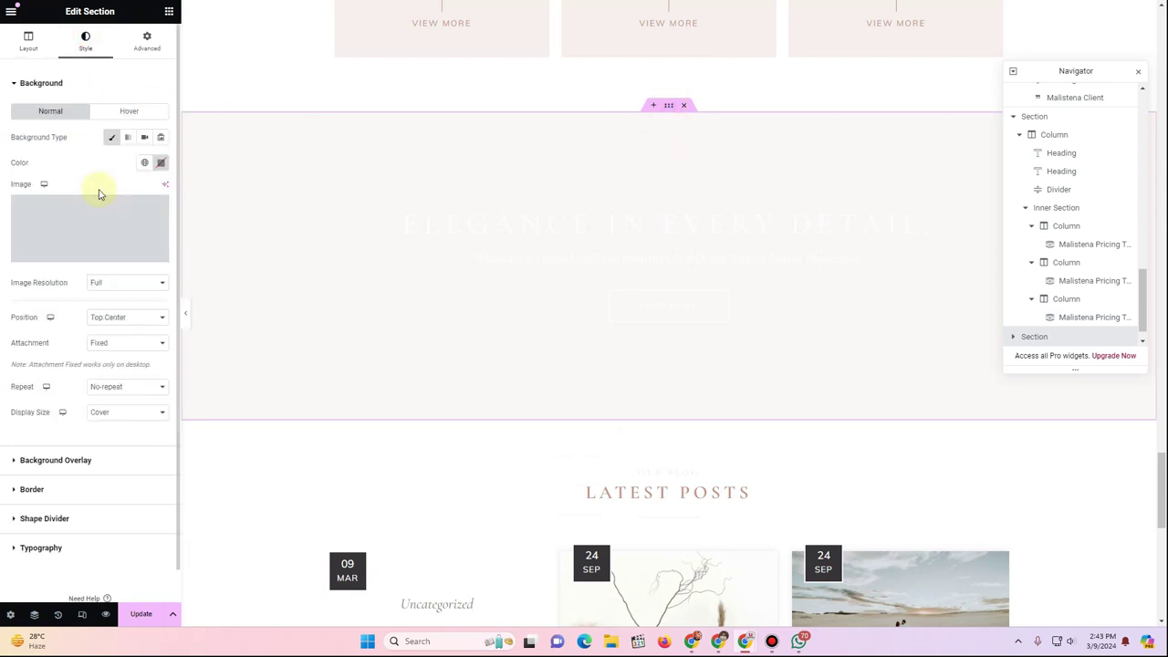
{"action": "left_click", "coordinate": [111, 223]}
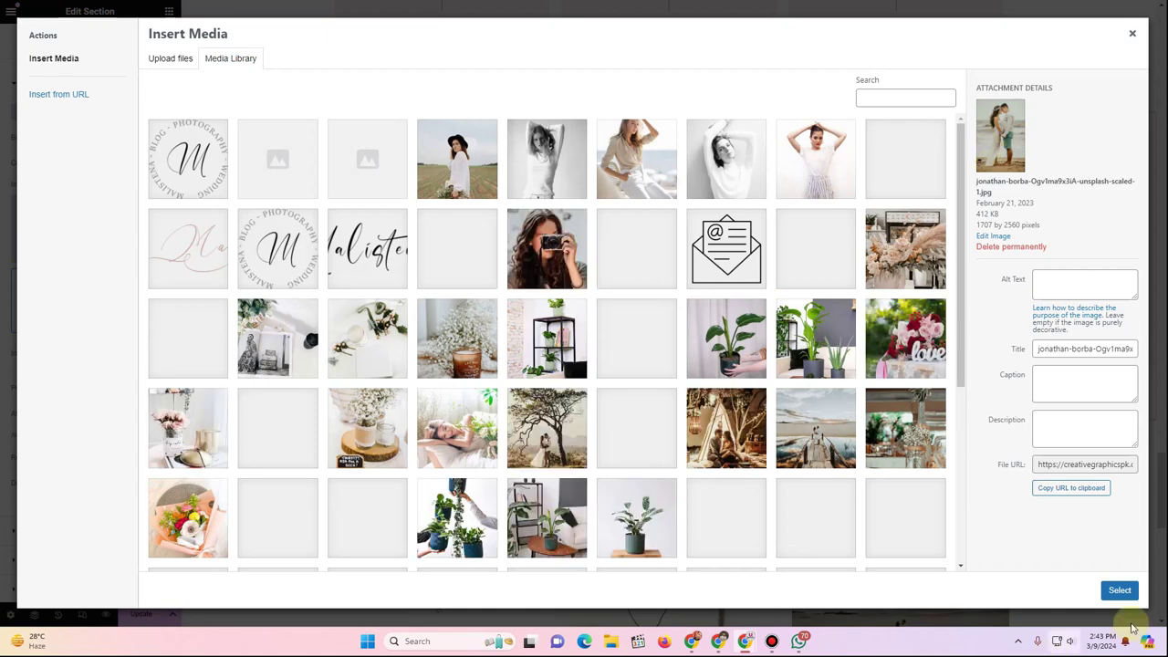
{"action": "left_click", "coordinate": [1120, 591]}
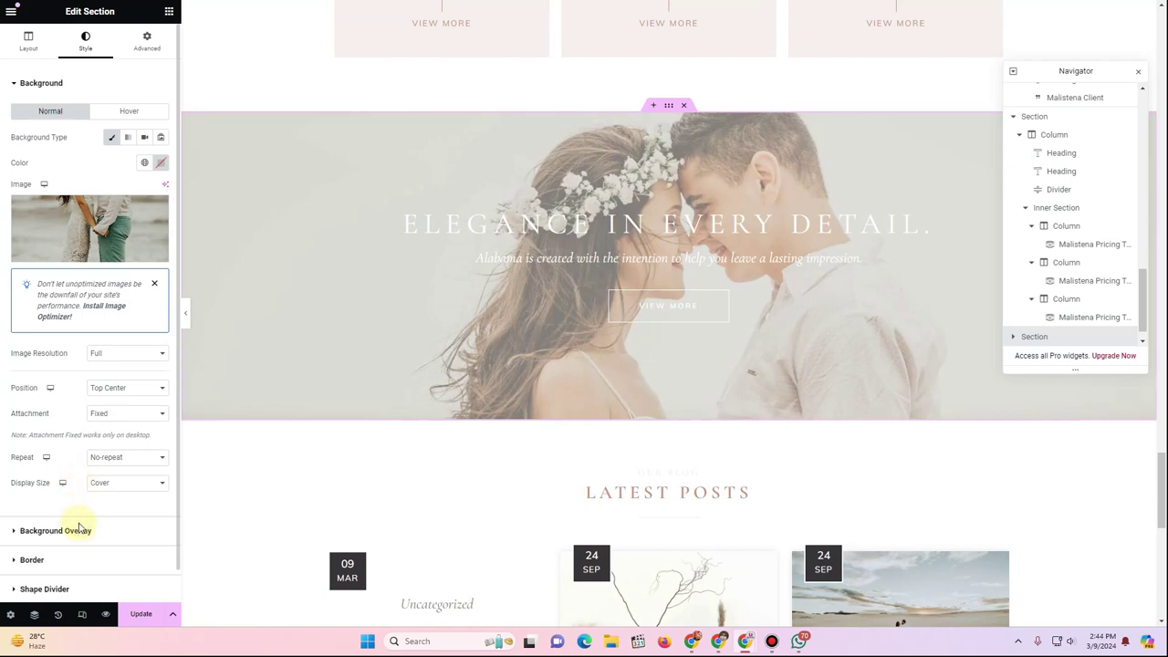
{"action": "left_click", "coordinate": [79, 529]}
{"action": "left_click", "coordinate": [146, 195]}
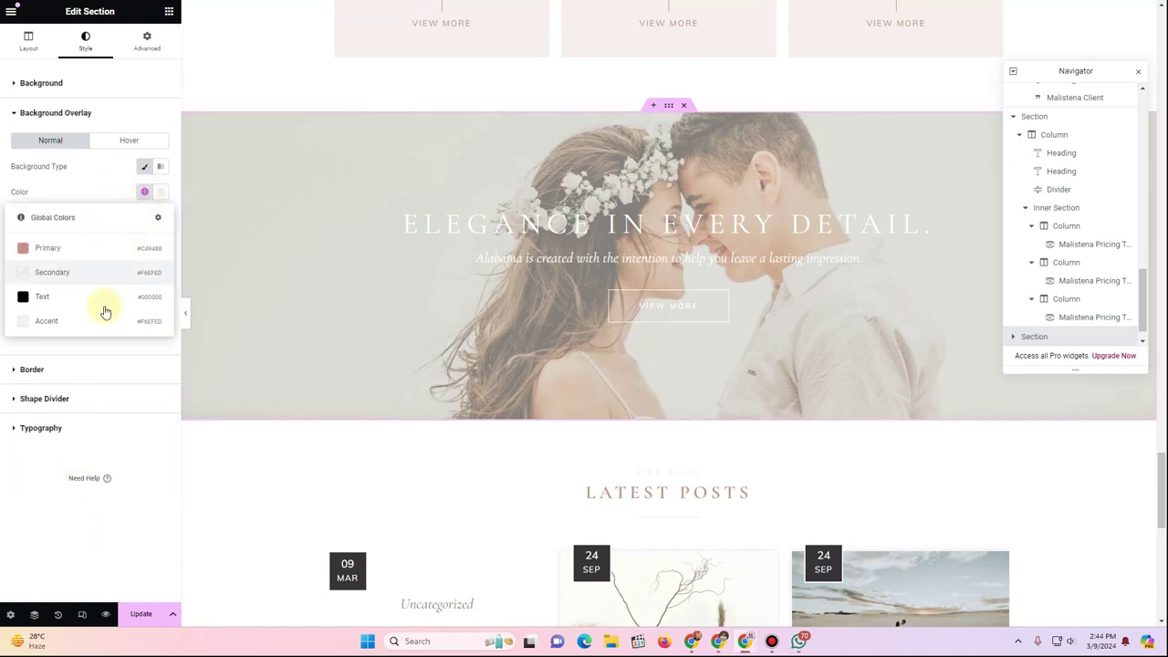
{"action": "left_click", "coordinate": [104, 300]}
Set the LATEST POSTS heading to the global Text colour (black)
{"action": "scroll", "coordinate": [372, 196], "scroll_direction": "up", "scroll_amount": 3}
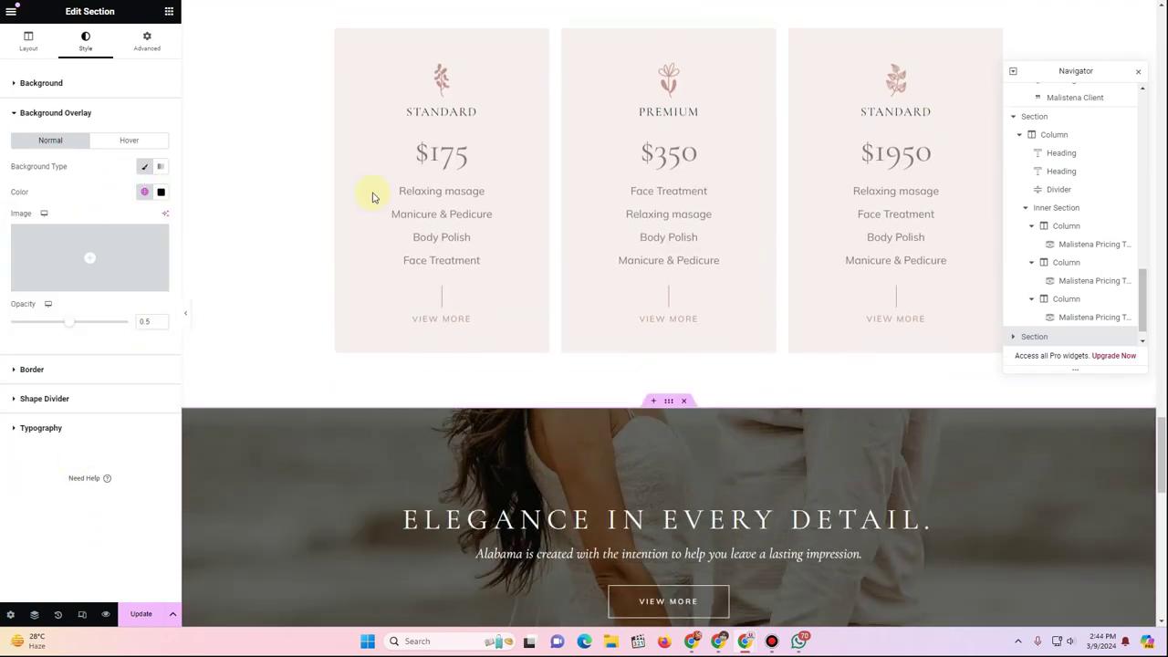
{"action": "scroll", "coordinate": [373, 196], "scroll_direction": "down", "scroll_amount": 5}
{"action": "scroll", "coordinate": [372, 201], "scroll_direction": "up", "scroll_amount": 2}
{"action": "scroll", "coordinate": [372, 207], "scroll_direction": "down", "scroll_amount": 3}
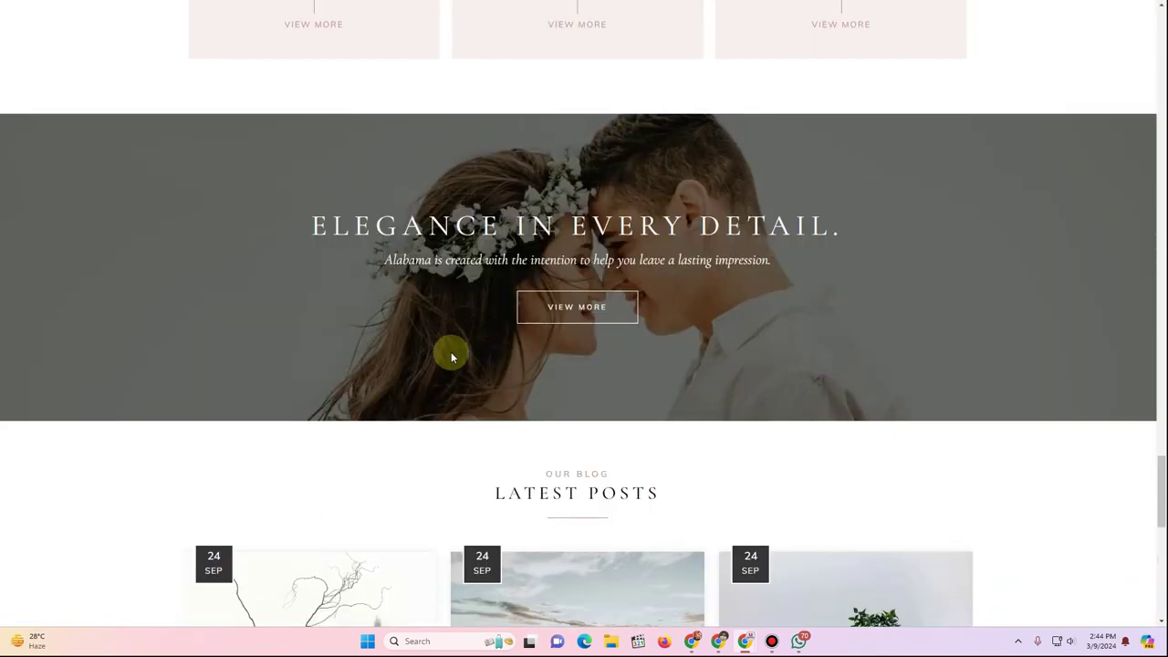
{"action": "scroll", "coordinate": [454, 351], "scroll_direction": "down", "scroll_amount": 3}
{"action": "left_click_drag", "start_coordinate": [626, 190], "coordinate": [664, 190]}
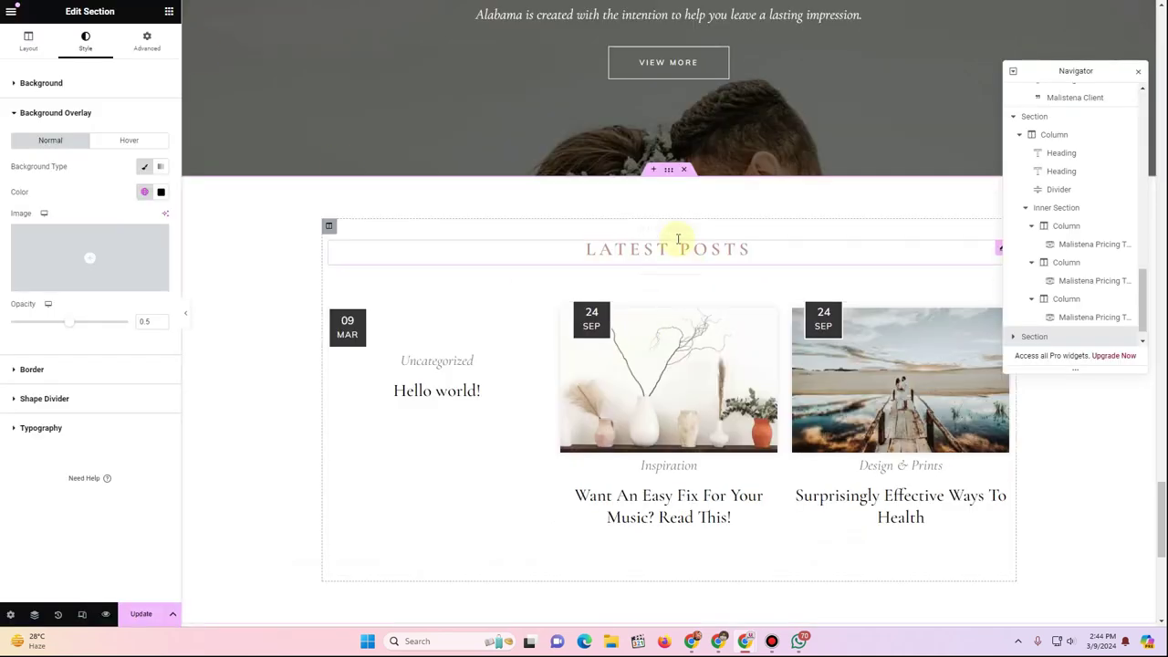
{"action": "left_click", "coordinate": [674, 248]}
{"action": "left_click", "coordinate": [88, 39]}
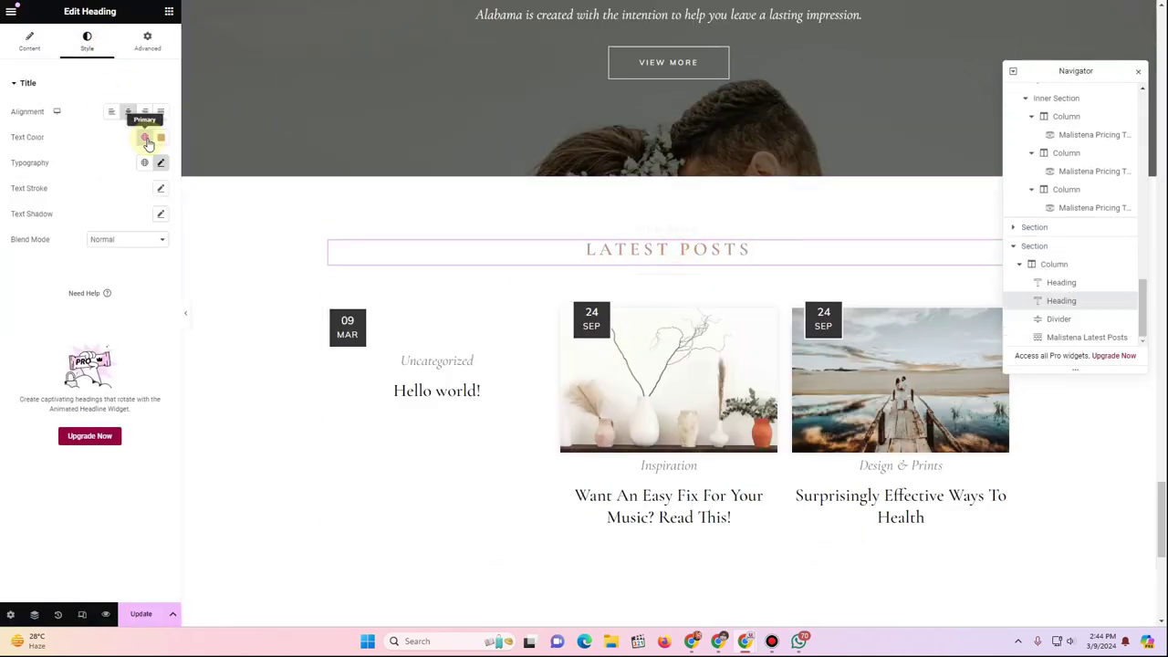
{"action": "left_click", "coordinate": [144, 137]}
{"action": "left_click", "coordinate": [128, 241]}
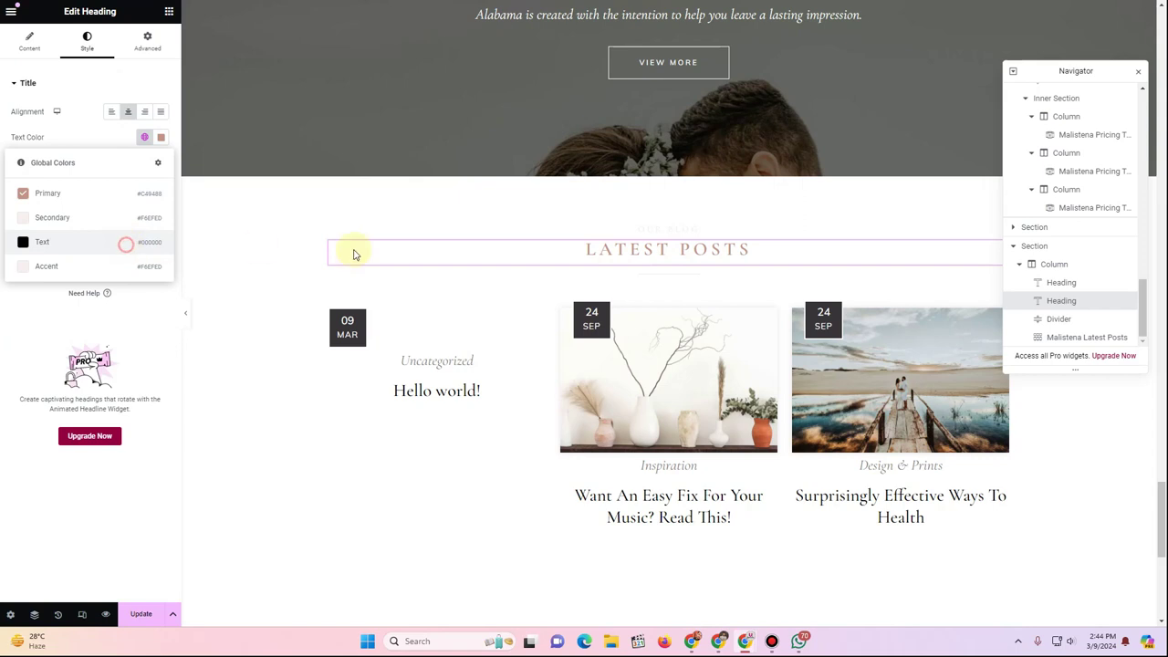
{"action": "left_click", "coordinate": [606, 232]}
Set the OUR BLOG label and the LATEST POSTS divider to the Primary pink global colour
{"action": "left_click", "coordinate": [144, 137]}
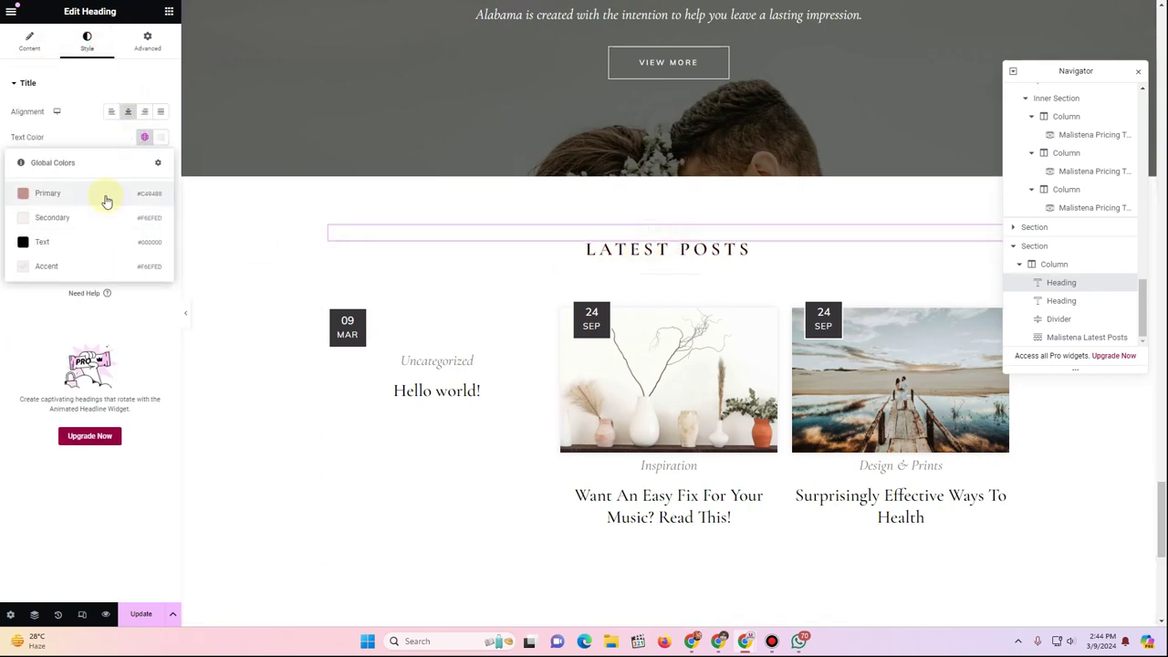
{"action": "left_click", "coordinate": [104, 194]}
{"action": "left_click", "coordinate": [674, 277]}
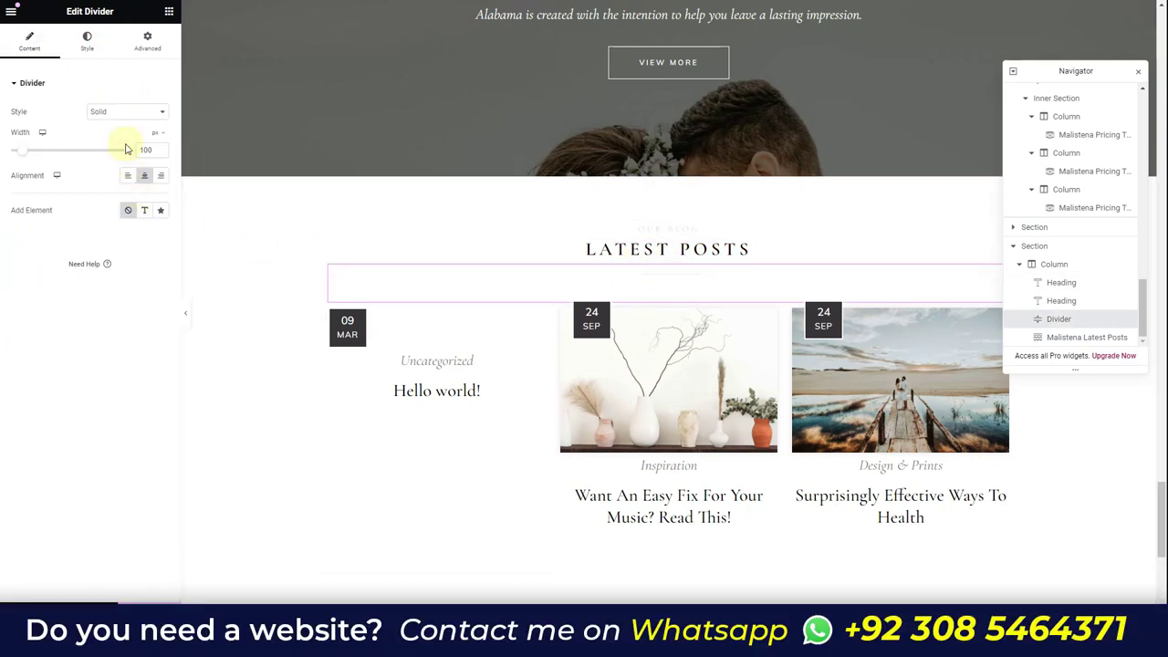
{"action": "left_click", "coordinate": [100, 43]}
{"action": "left_click", "coordinate": [144, 111]}
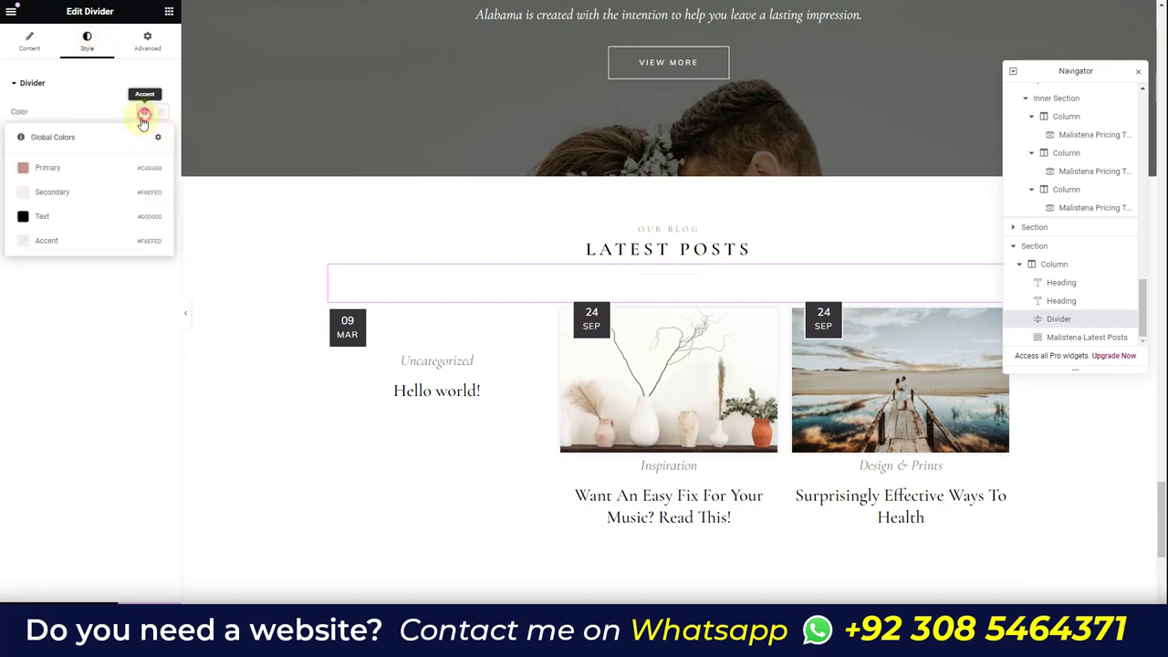
{"action": "left_click", "coordinate": [98, 172]}
Scroll back to the top of the page and close the Navigator
{"action": "scroll", "coordinate": [410, 266], "scroll_direction": "down", "scroll_amount": 3}
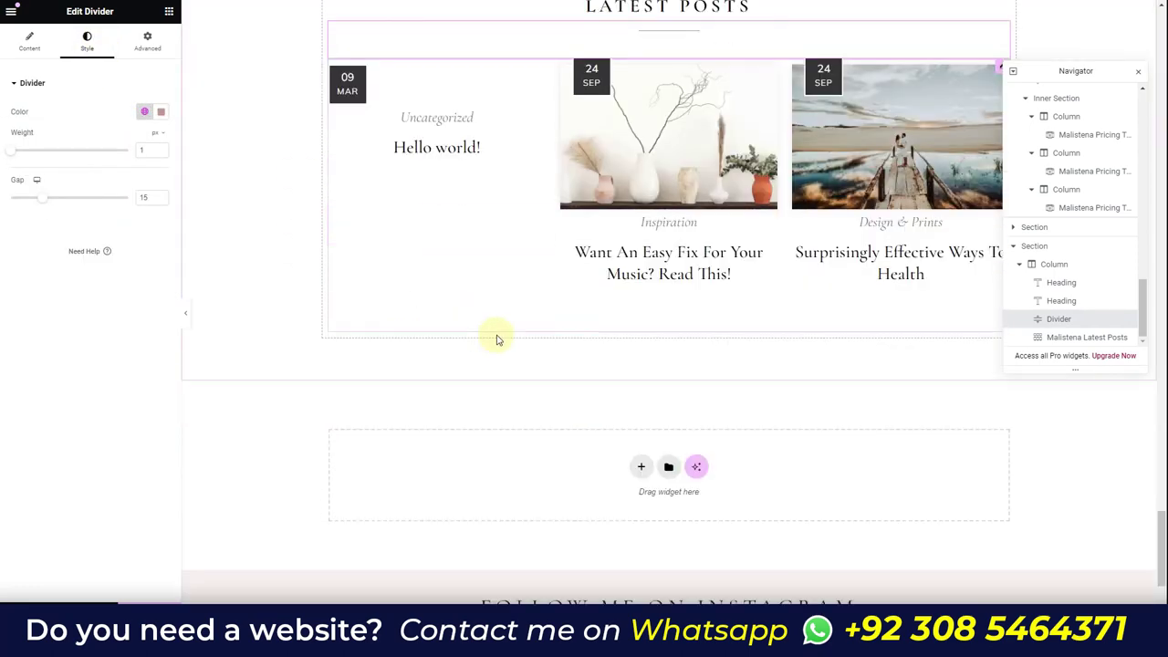
{"action": "scroll", "coordinate": [495, 336], "scroll_direction": "up", "scroll_amount": 1}
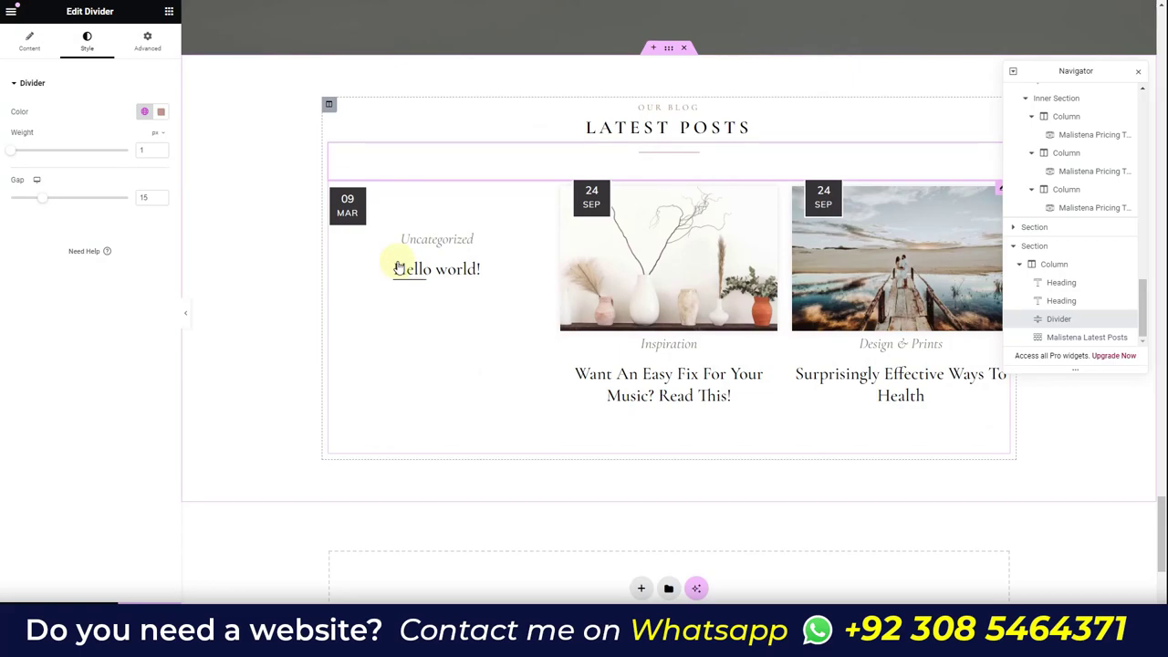
{"action": "scroll", "coordinate": [511, 406], "scroll_direction": "up", "scroll_amount": 20}
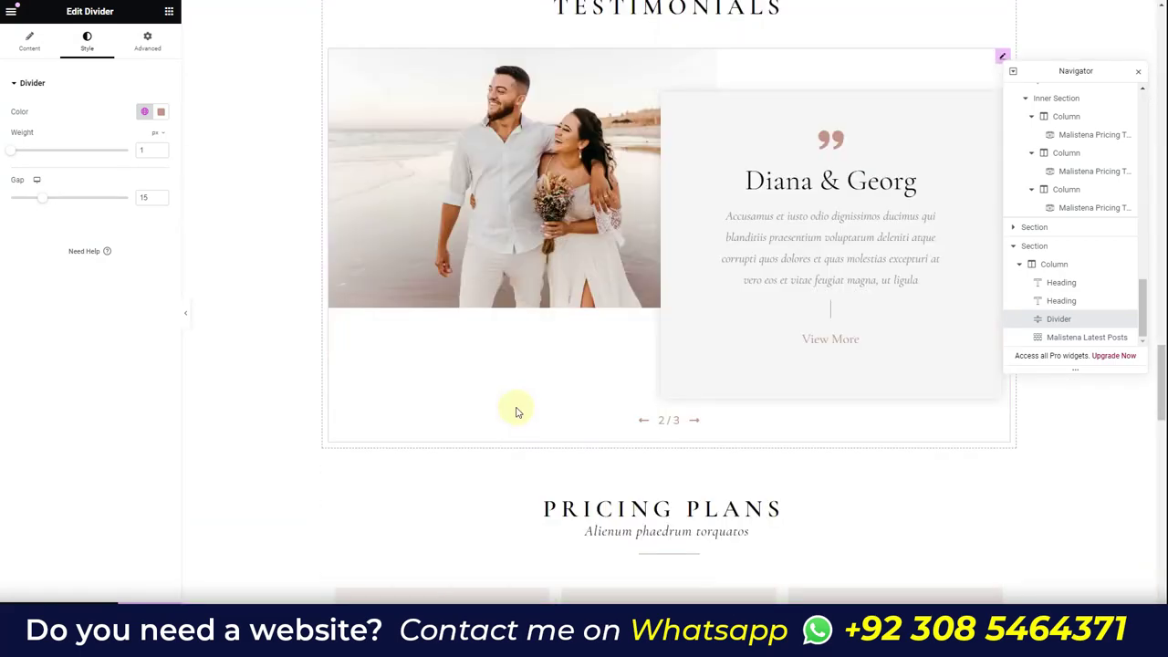
{"action": "scroll", "coordinate": [478, 425], "scroll_direction": "up", "scroll_amount": 15}
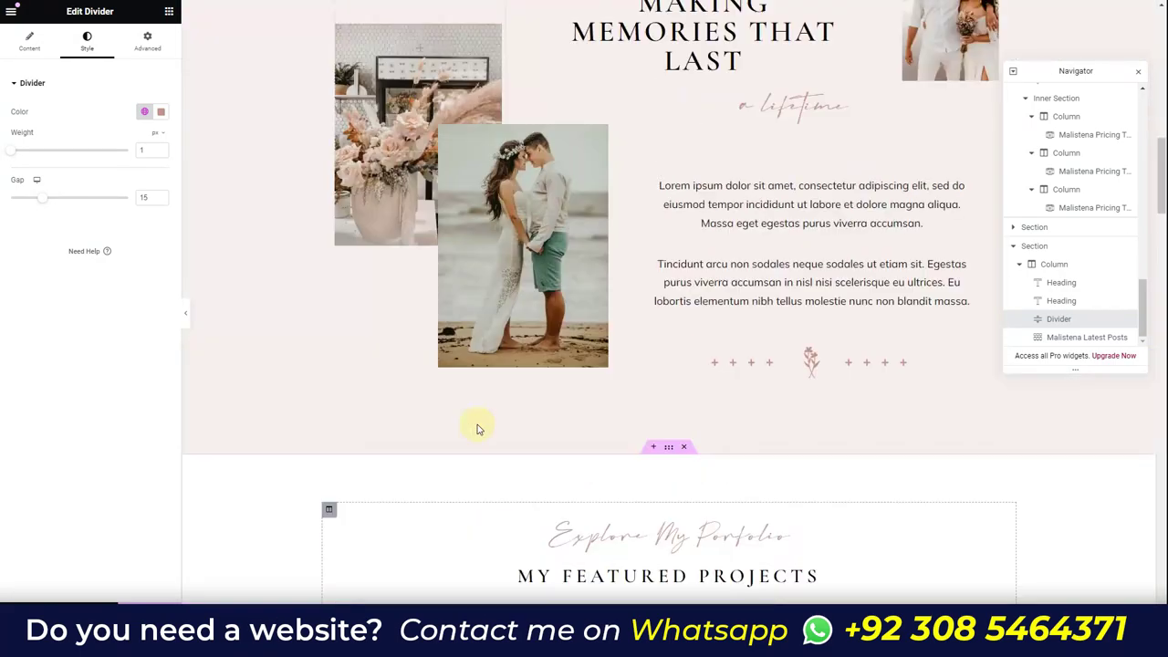
{"action": "scroll", "coordinate": [474, 425], "scroll_direction": "up", "scroll_amount": 5}
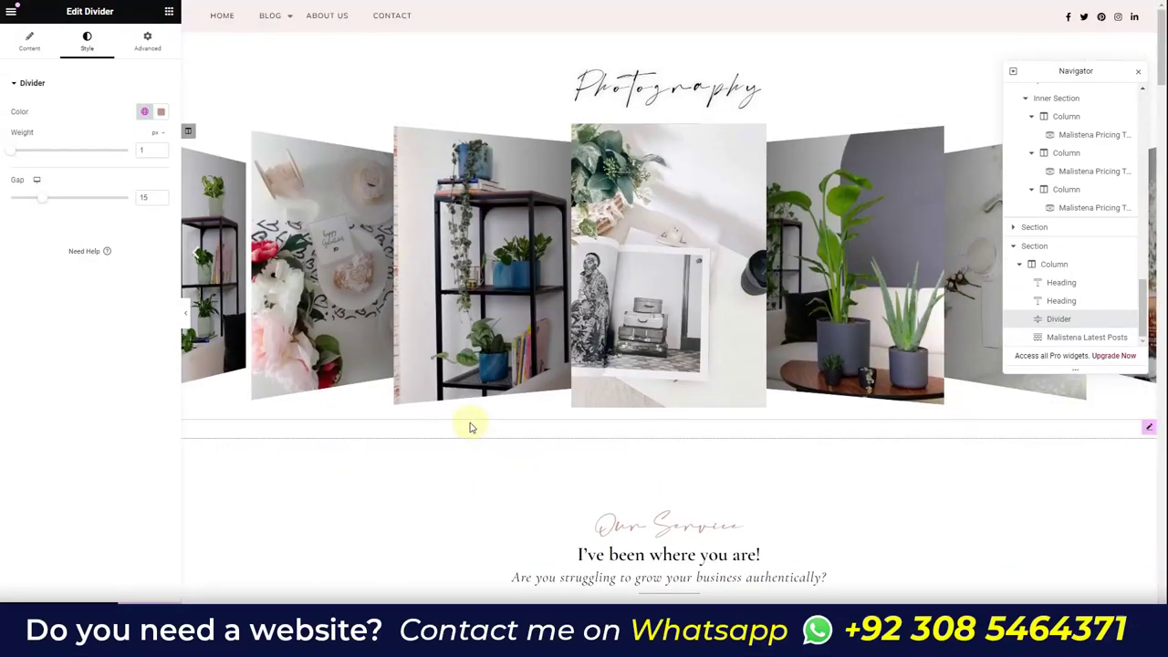
{"action": "left_click", "coordinate": [1137, 72]}
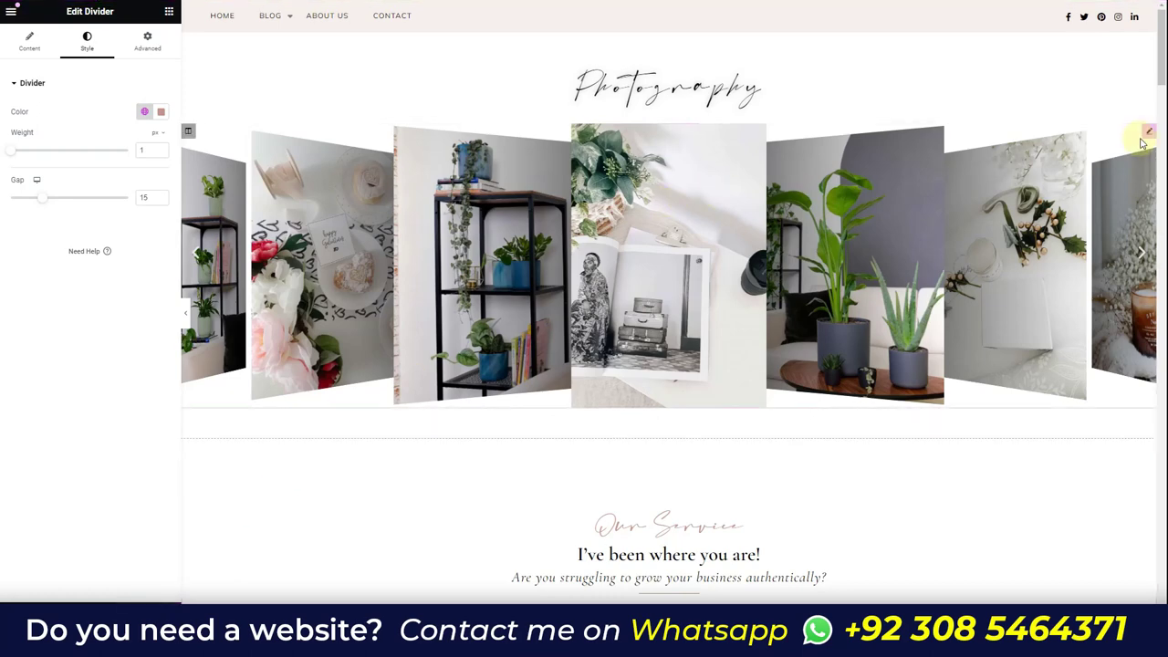
Reopen the Photography carousel's gallery and insert the seven selected images into the slider
{"action": "left_click", "coordinate": [1147, 135]}
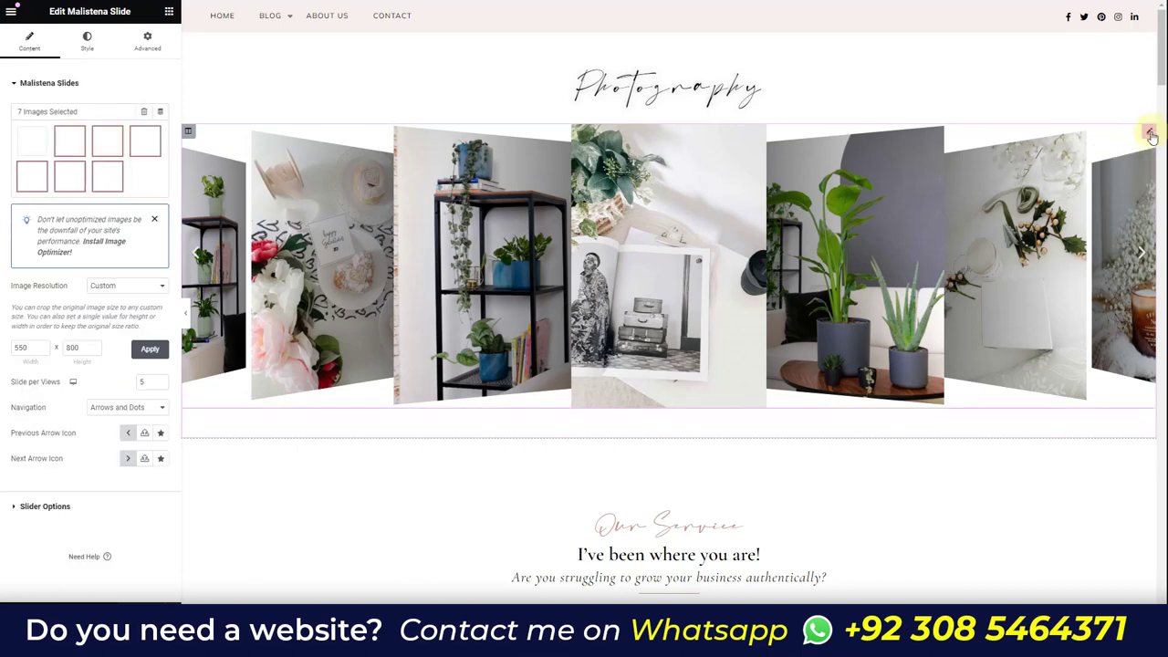
{"action": "left_click", "coordinate": [106, 162]}
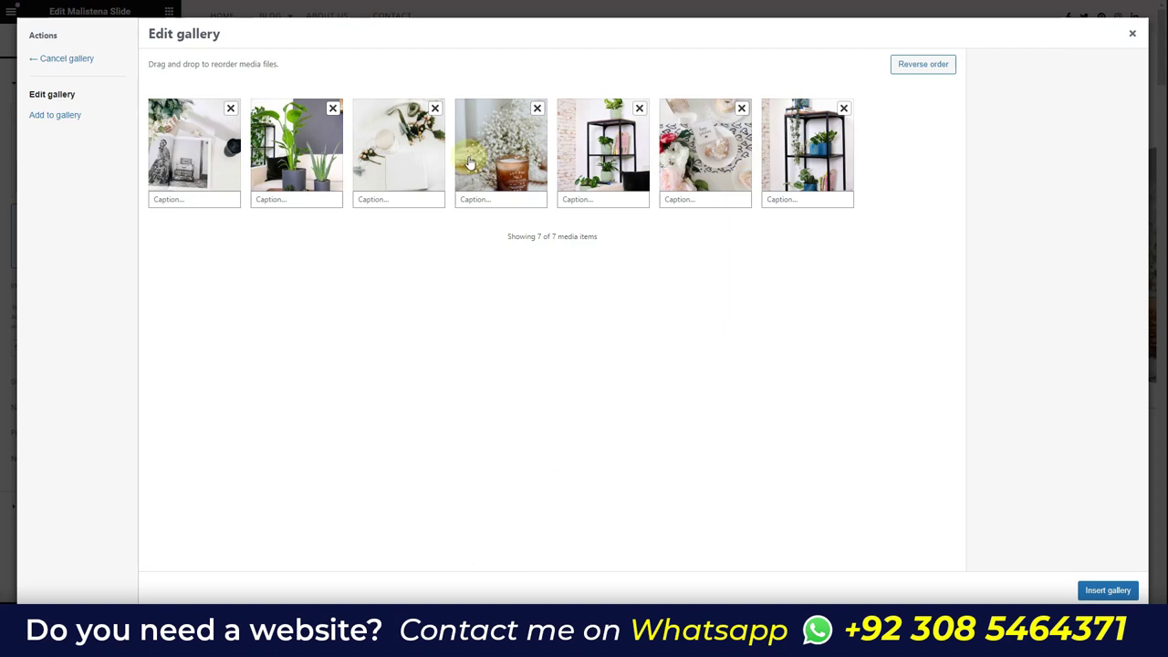
{"action": "left_click", "coordinate": [67, 124]}
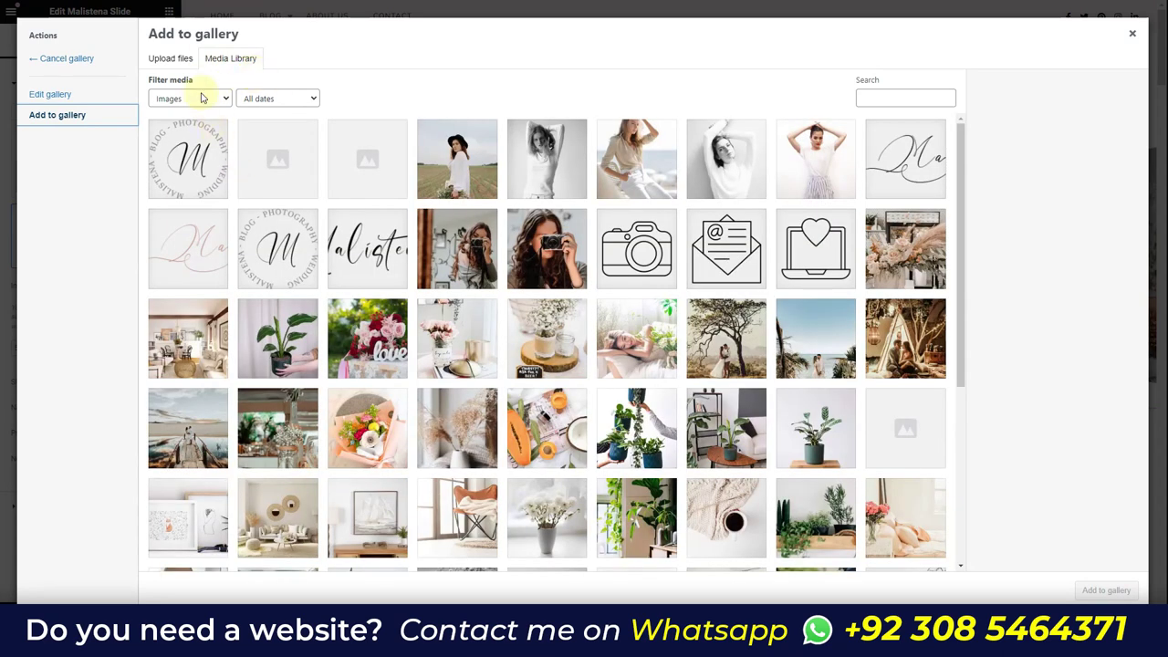
{"action": "left_click", "coordinate": [186, 58]}
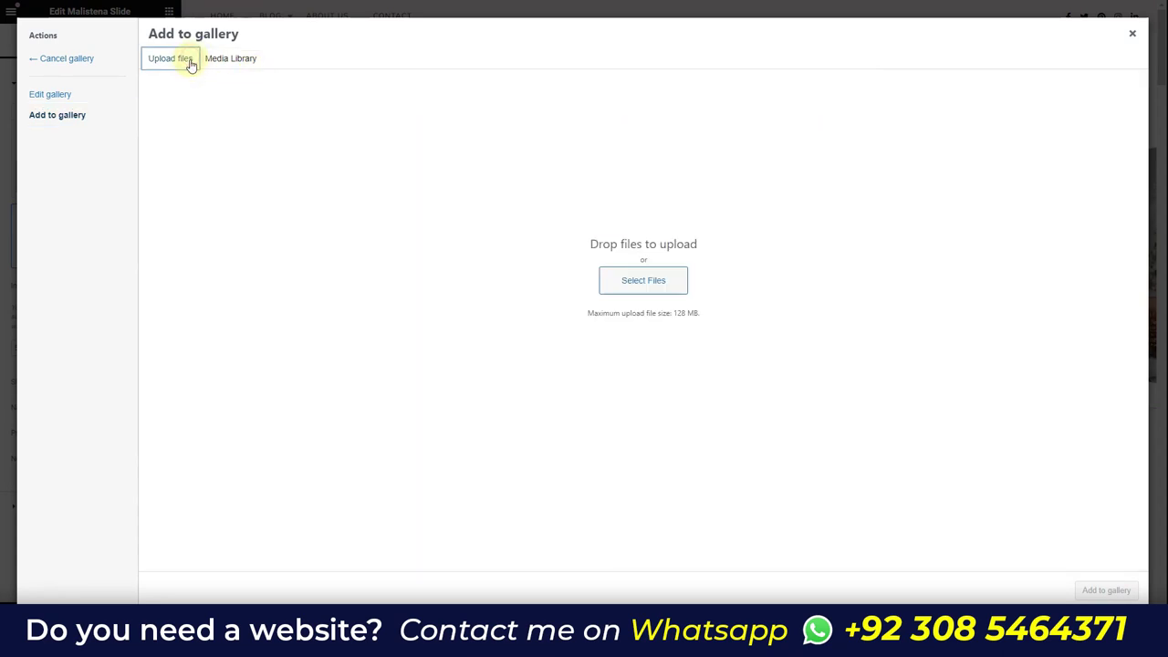
{"action": "left_click", "coordinate": [637, 283]}
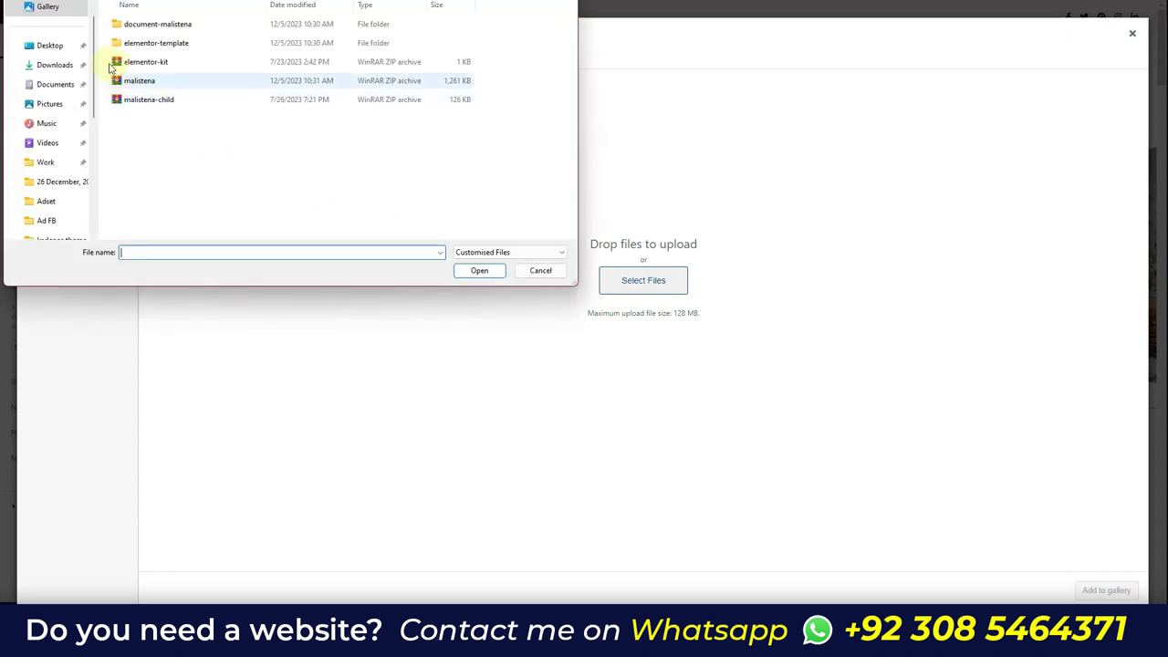
{"action": "key", "text": "Escape"}
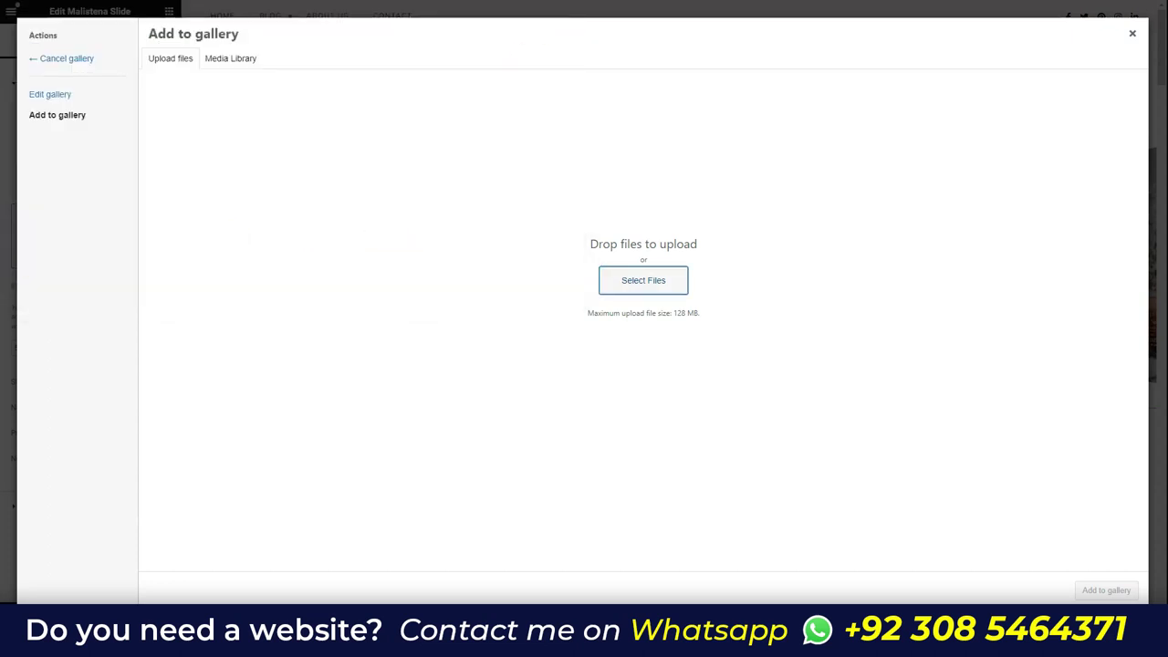
{"action": "left_click", "coordinate": [78, 97]}
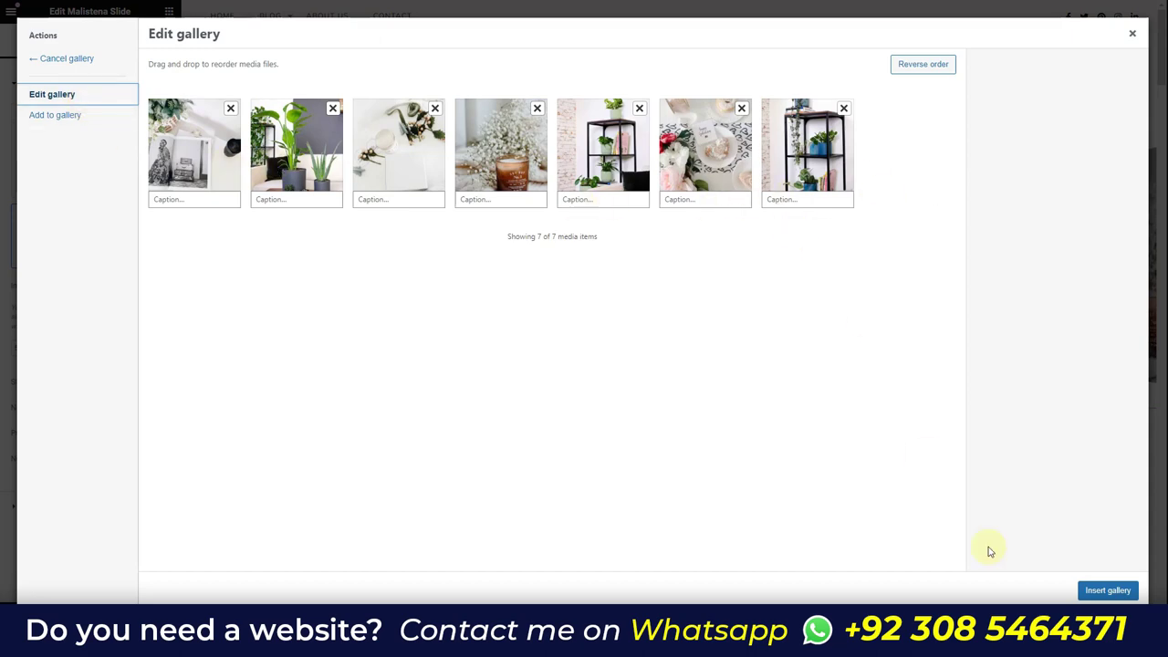
{"action": "left_click", "coordinate": [1106, 590]}
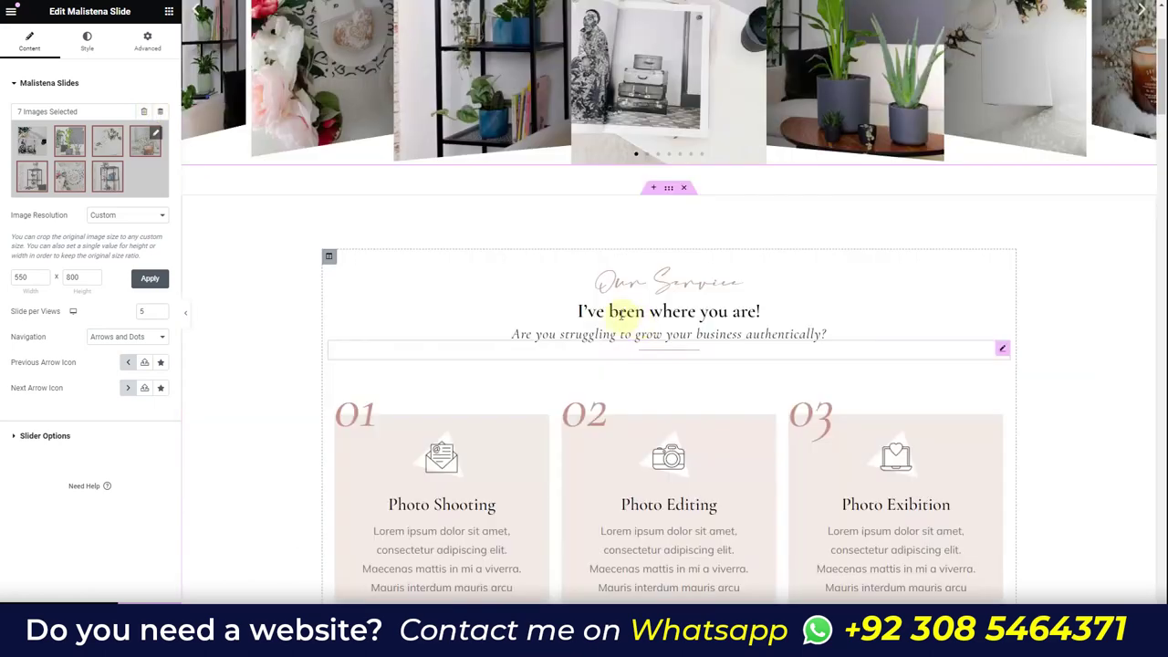
Change the script heading above the service cards from 'Our Service' to 'Our Services'
{"action": "scroll", "coordinate": [609, 283], "scroll_direction": "down", "scroll_amount": 3}
{"action": "left_click", "coordinate": [609, 285]}
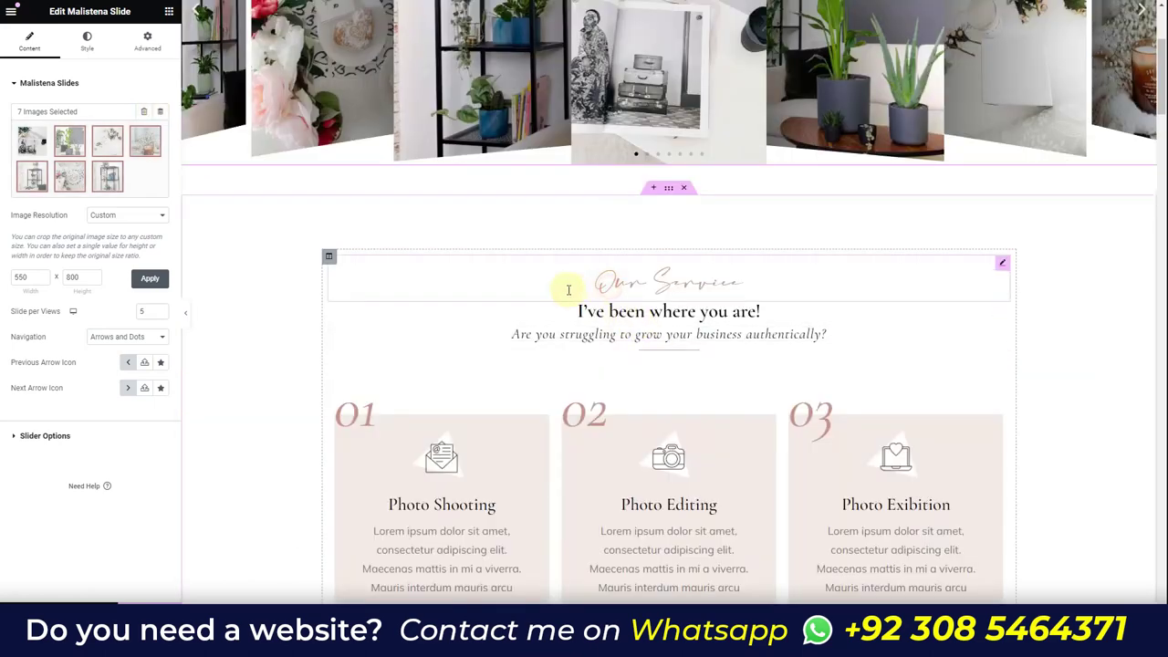
{"action": "left_click", "coordinate": [53, 55]}
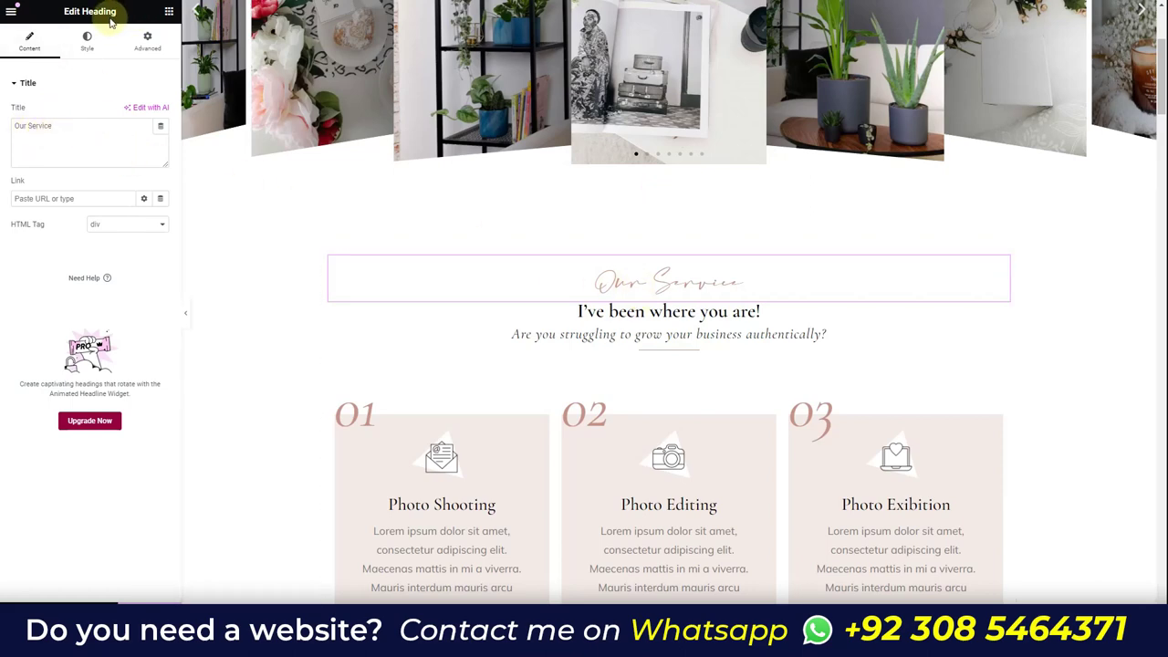
{"action": "left_click_drag", "start_coordinate": [52, 125], "coordinate": [19, 120]}
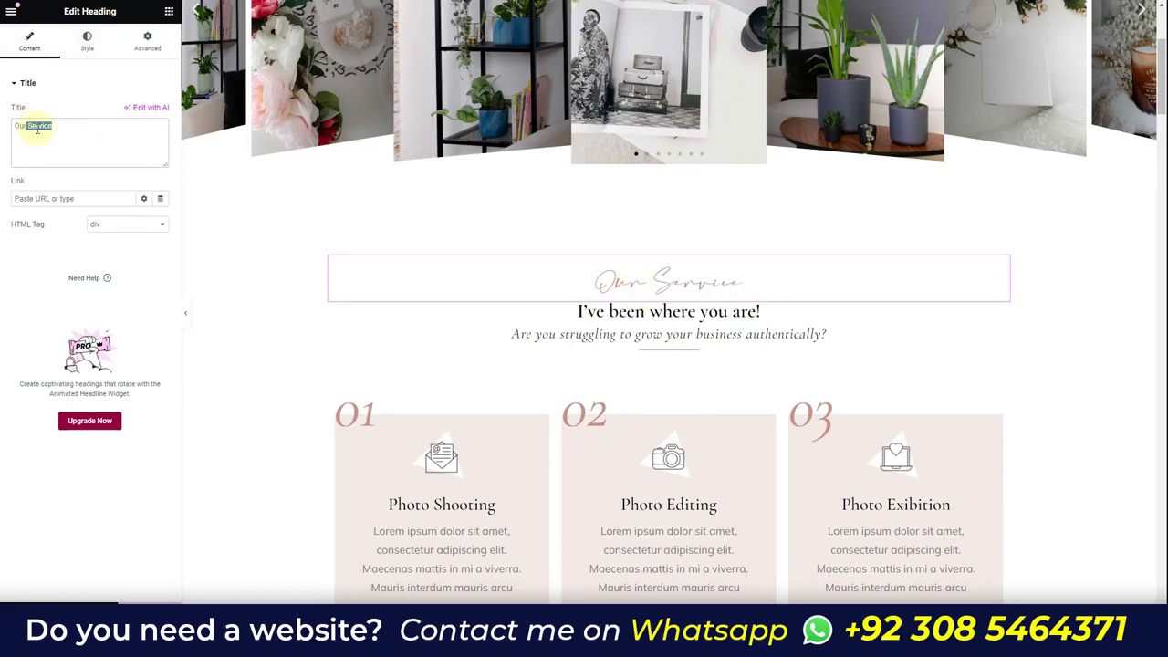
{"action": "left_click", "coordinate": [55, 127]}
{"action": "type", "text": "s"}
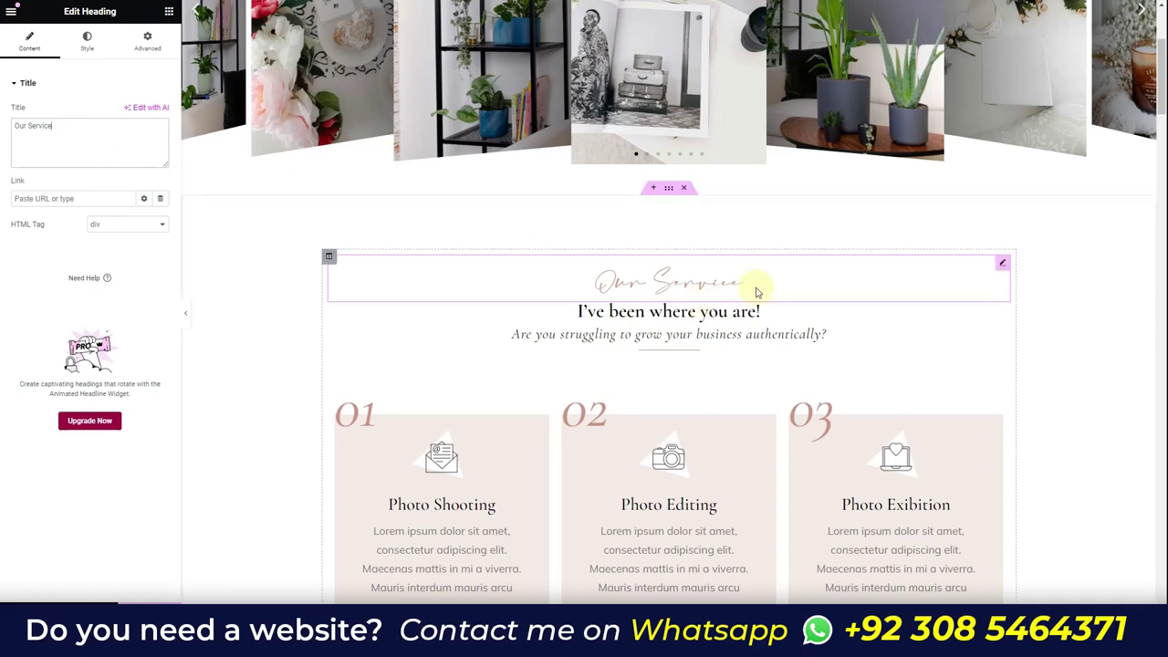
{"action": "key", "text": "BackSpace"}
{"action": "type", "text": "s"}
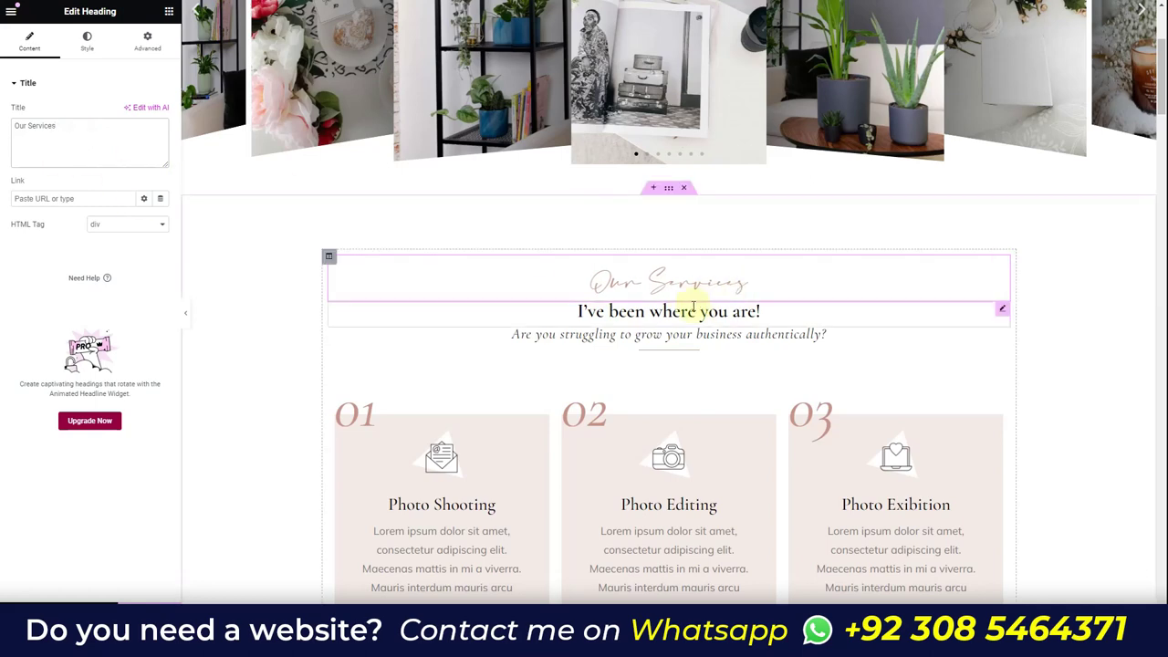
Try replacing the I've been where you are! heading text, then undo to restore it
{"action": "left_click", "coordinate": [684, 312]}
{"action": "left_click", "coordinate": [29, 41]}
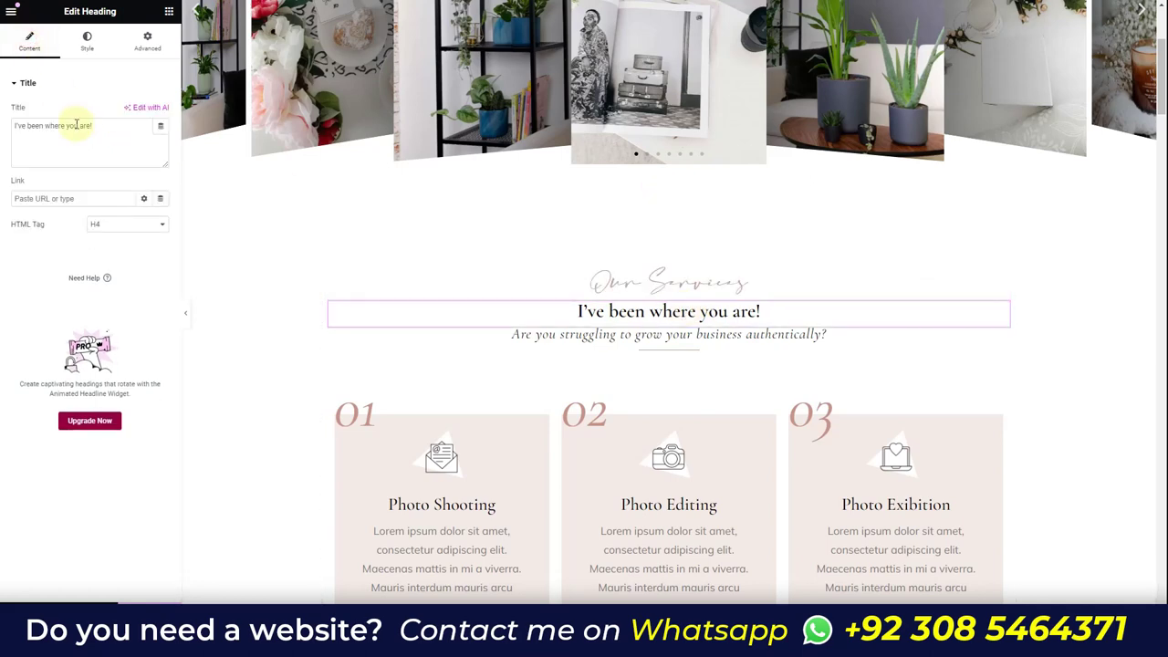
{"action": "left_click_drag", "start_coordinate": [128, 128], "coordinate": [15, 122]}
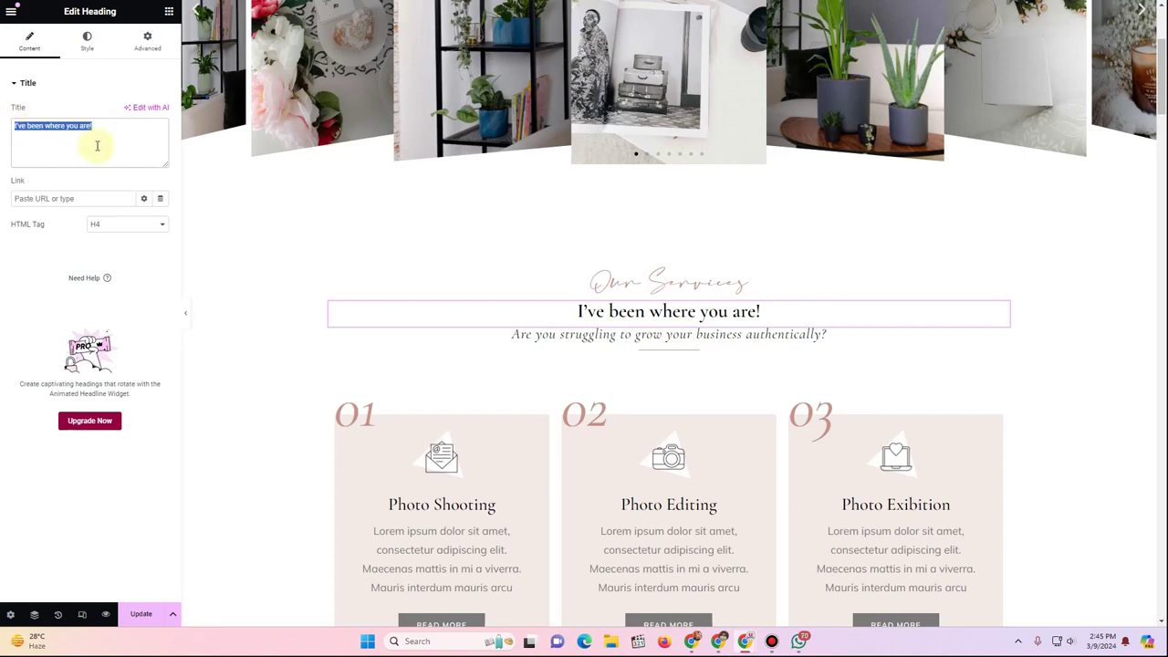
{"action": "type", "text": "asdasdas"}
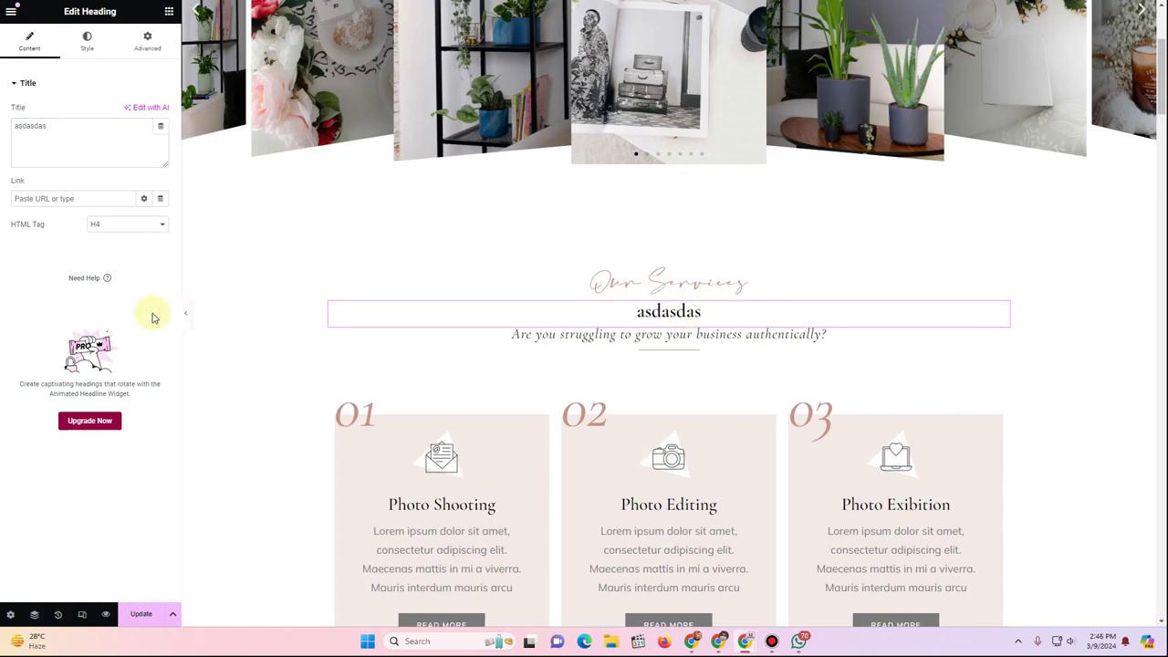
{"action": "key", "text": "ctrl+z"}
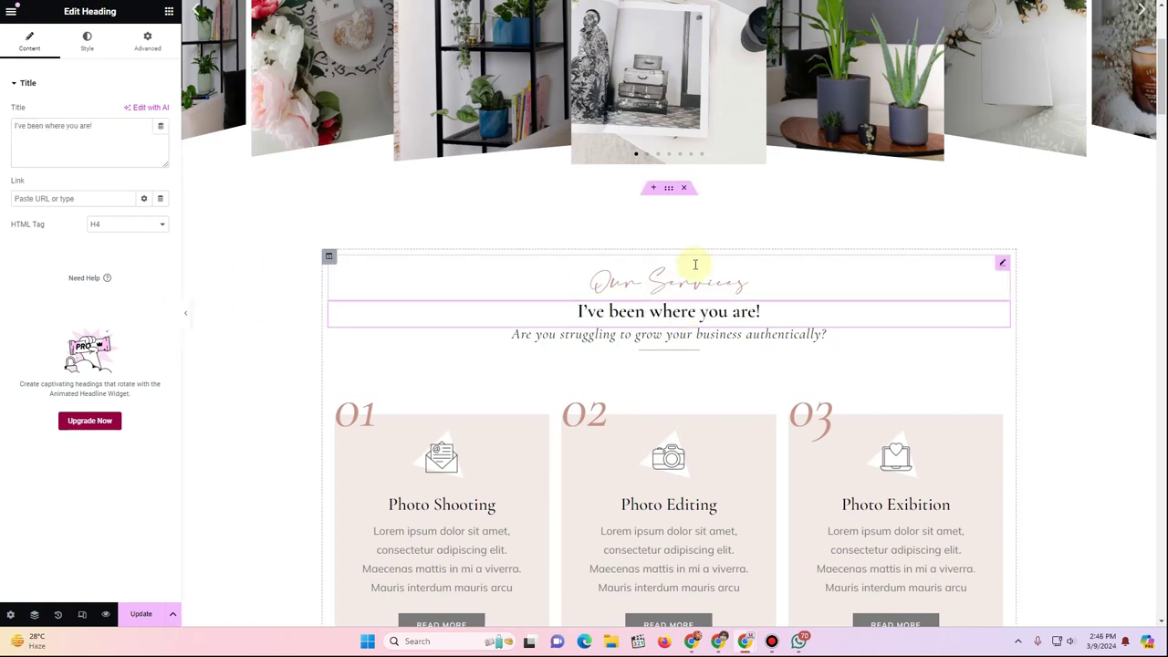
{"action": "scroll", "coordinate": [697, 307], "scroll_direction": "down", "scroll_amount": 3}
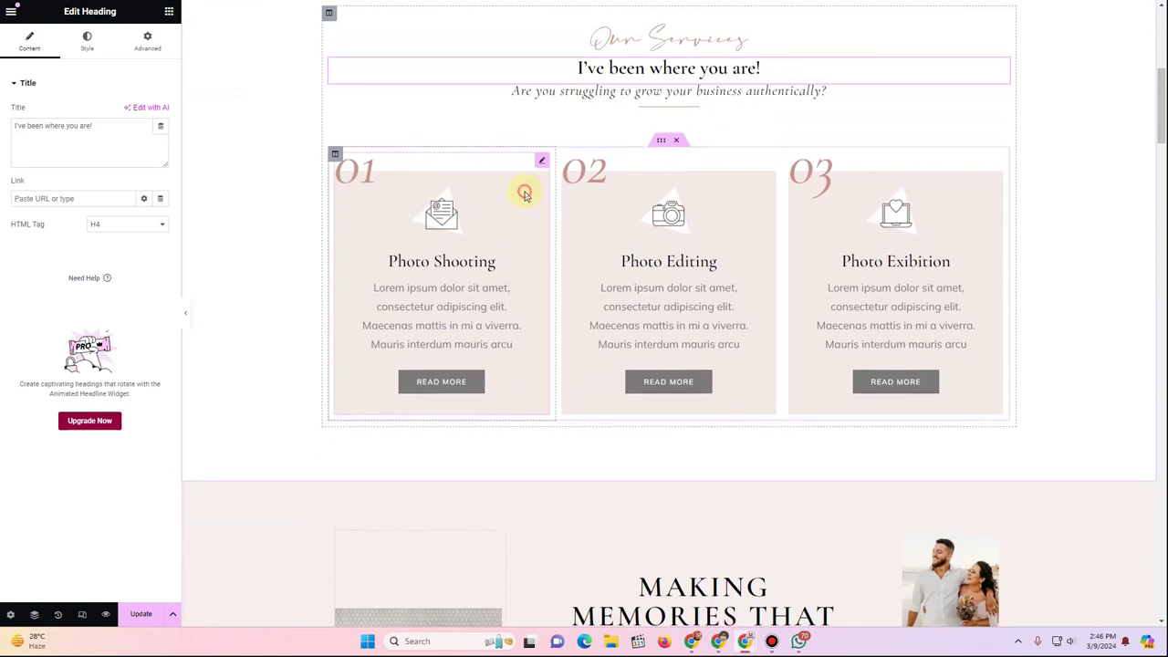
Open the Photo Shooting card's settings and icon media picker, closing it without changing the image
{"action": "left_click", "coordinate": [542, 158]}
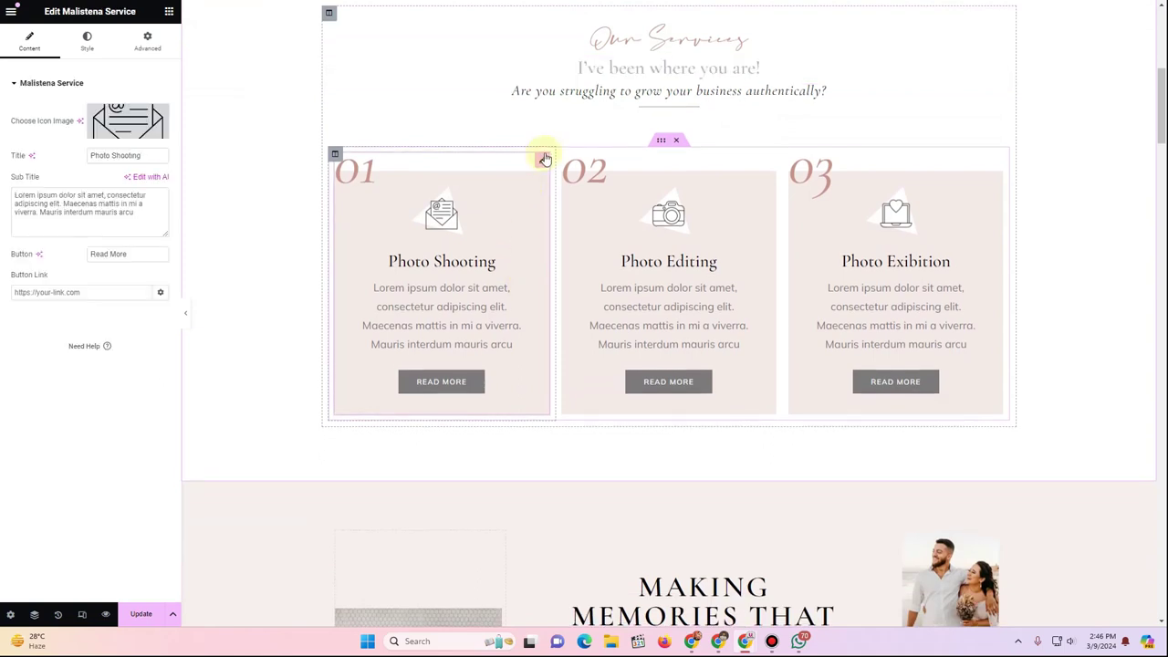
{"action": "left_click", "coordinate": [116, 118]}
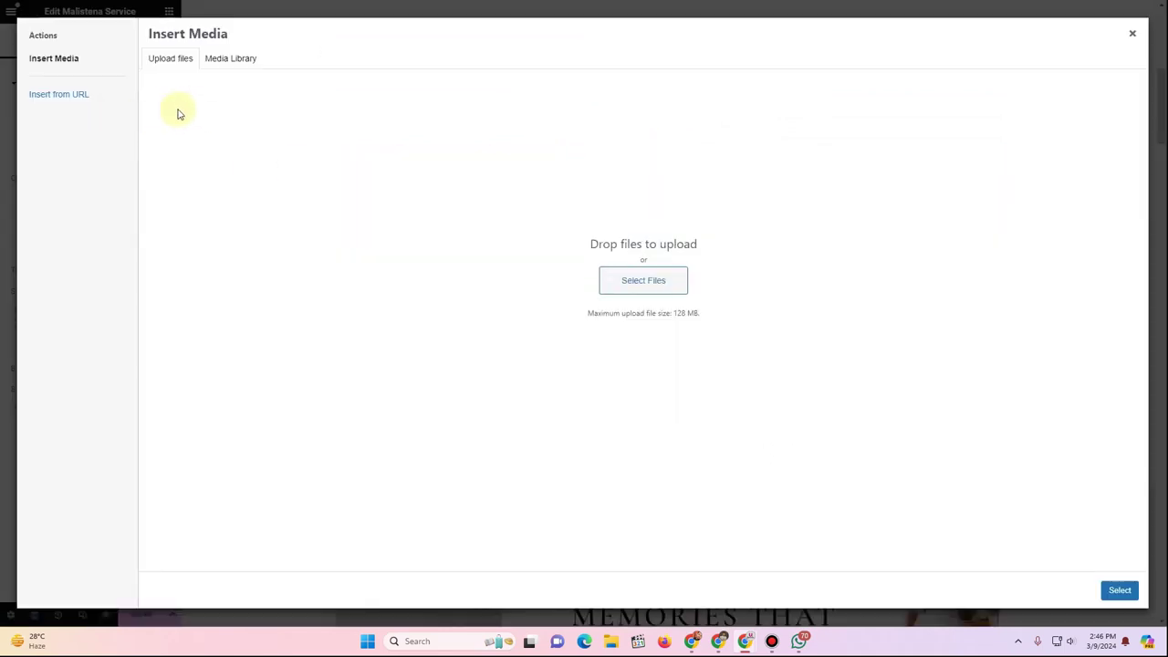
{"action": "left_click", "coordinate": [1132, 36]}
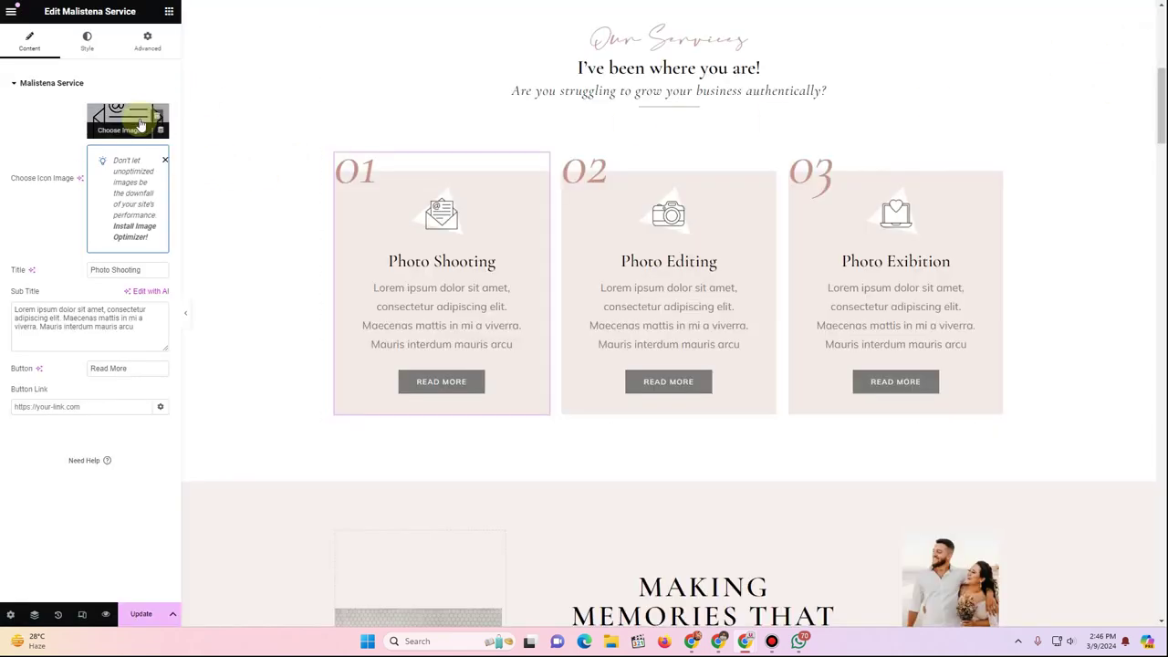
Search Google for 'freeicons' in a new tab and browse the icon-site results
{"action": "key", "text": "ctrl+t"}
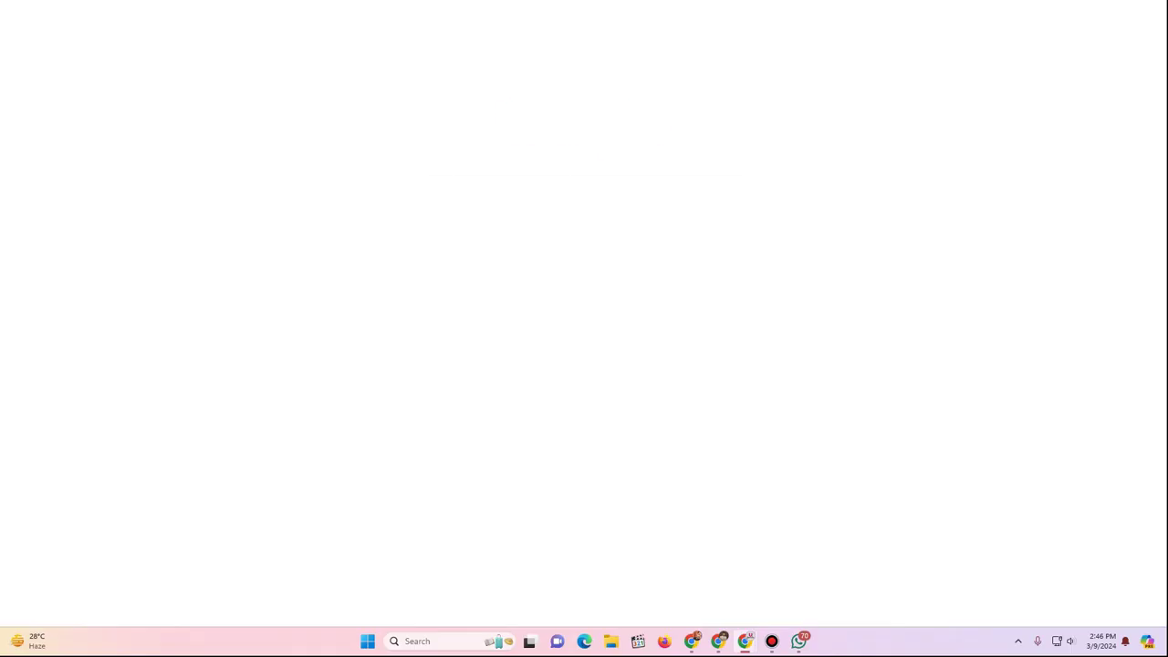
{"action": "type", "text": "freeicons"}
{"action": "key", "text": "Return"}
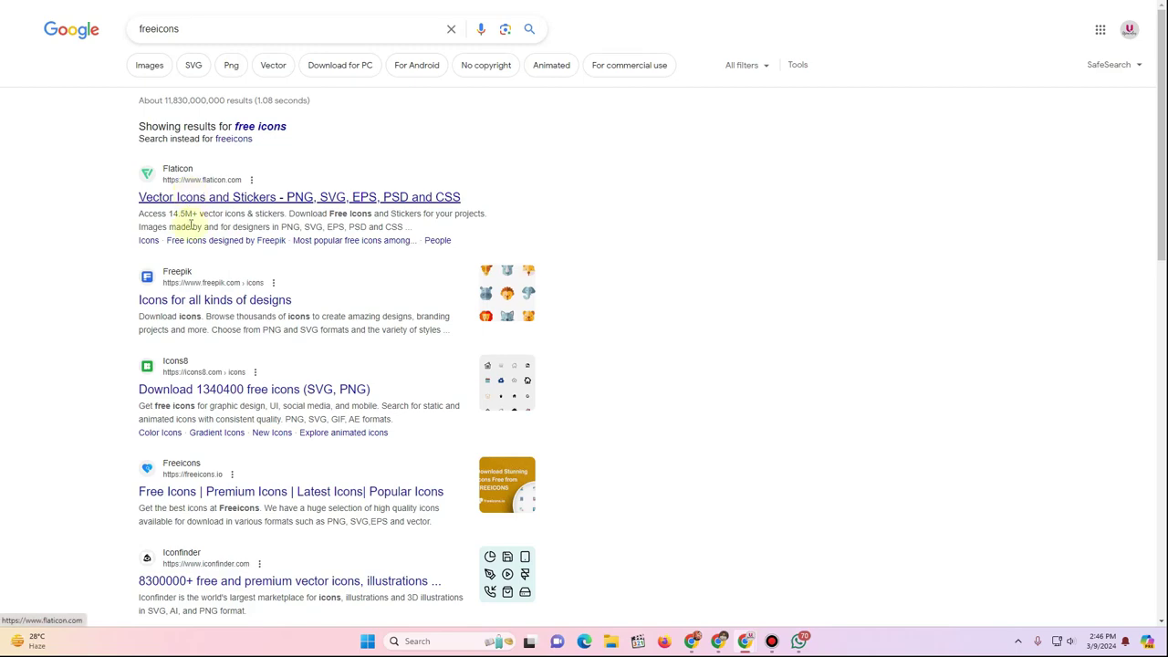
{"action": "scroll", "coordinate": [206, 487], "scroll_direction": "down", "scroll_amount": 2}
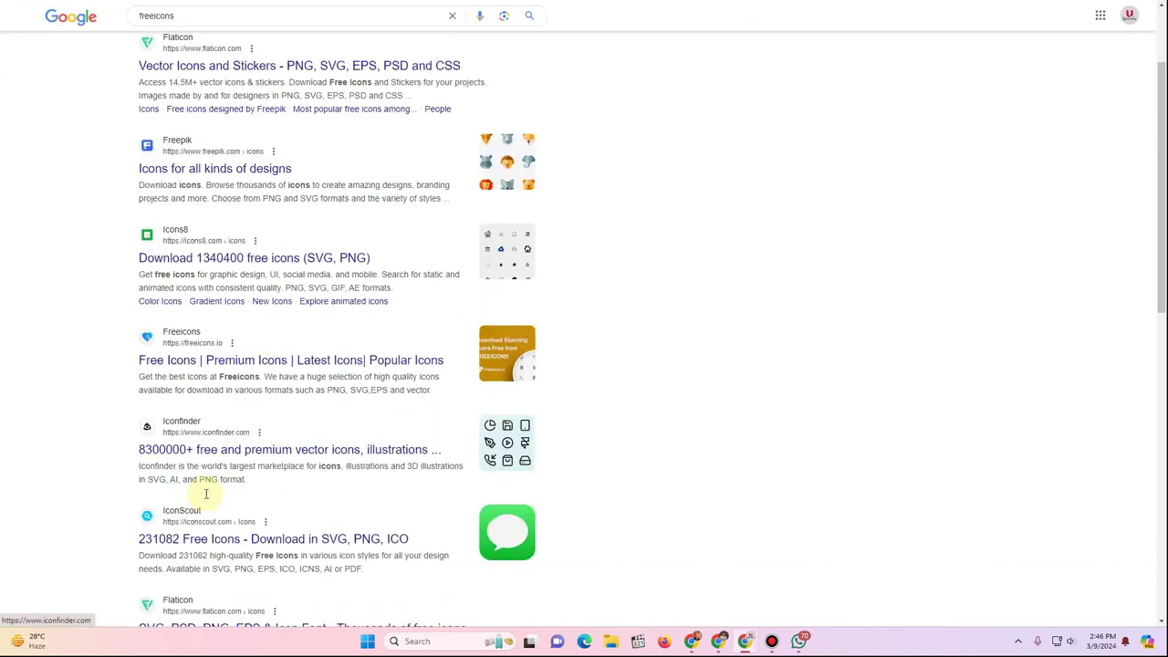
{"action": "scroll", "coordinate": [210, 497], "scroll_direction": "down", "scroll_amount": 2}
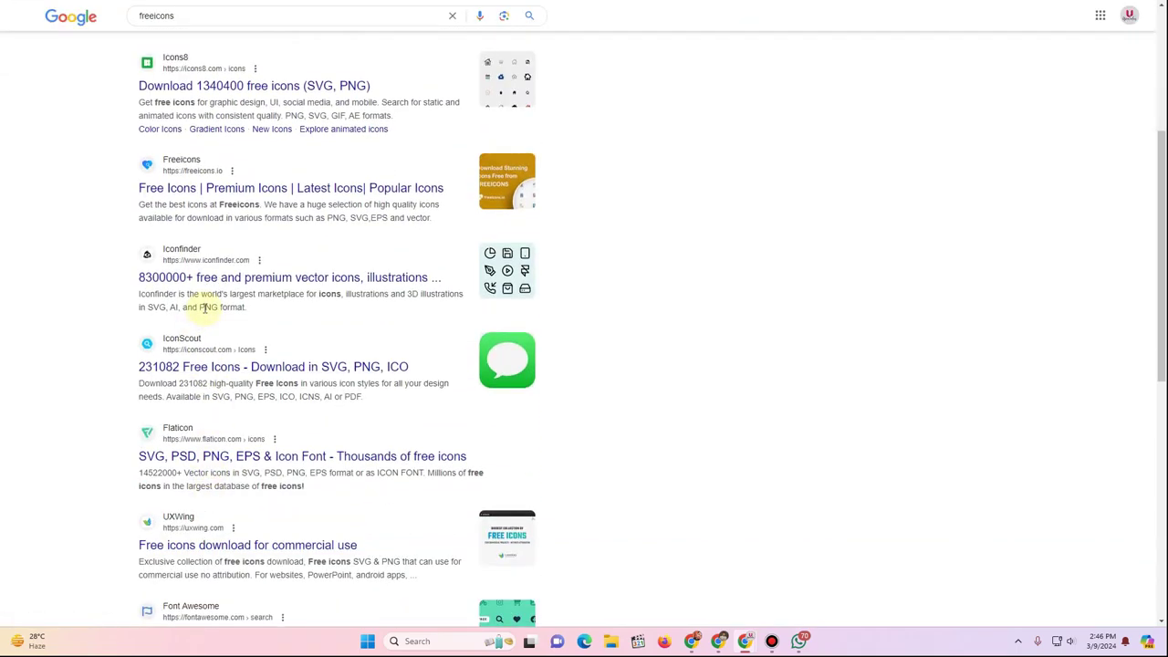
{"action": "scroll", "coordinate": [196, 310], "scroll_direction": "up", "scroll_amount": 5}
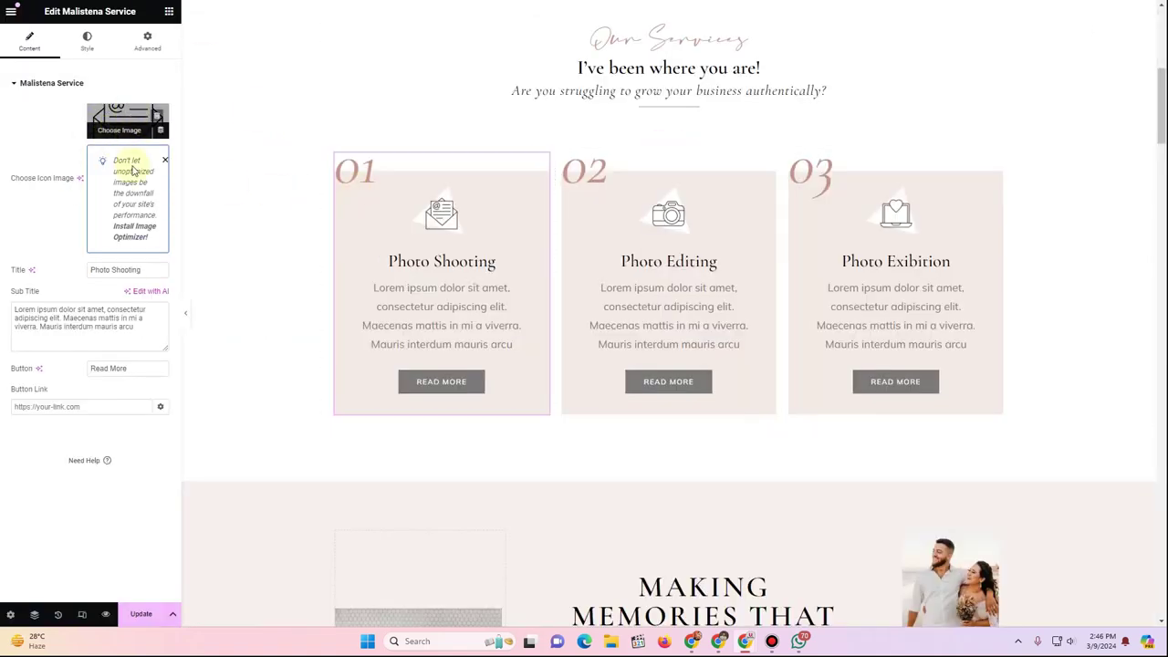
Add ' Anything' to the Photo Shooting title, remove it again, then return to the widget list
{"action": "left_click", "coordinate": [154, 269]}
{"action": "left_click_drag", "start_coordinate": [125, 265], "coordinate": [88, 264]}
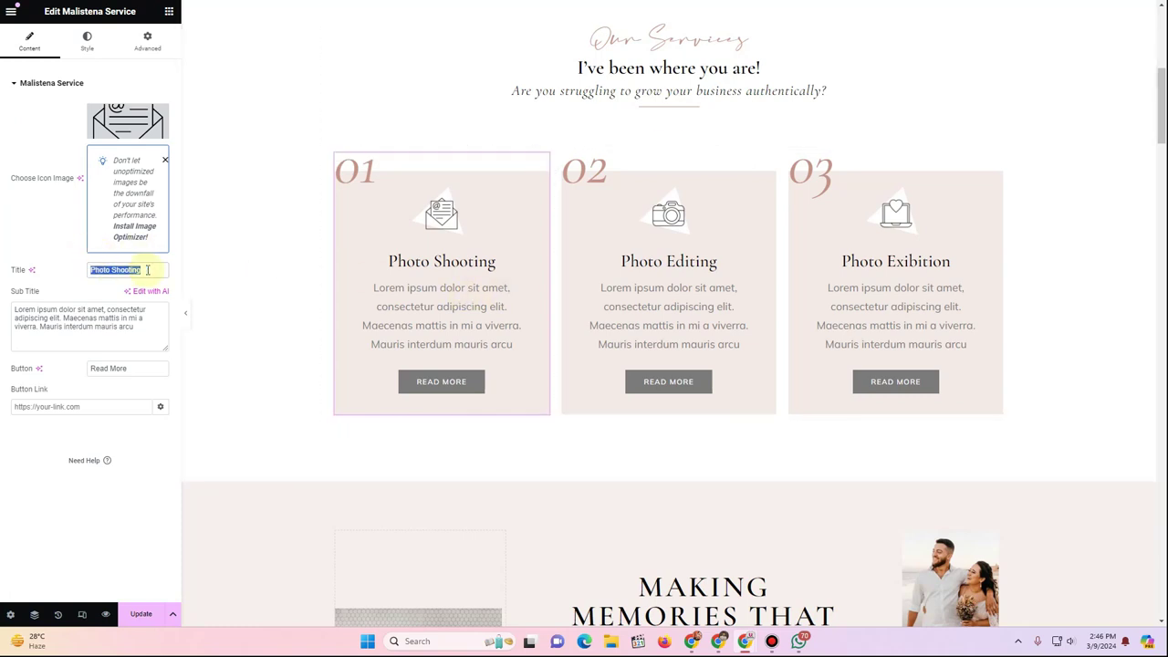
{"action": "left_click", "coordinate": [152, 269]}
{"action": "type", "text": "An"}
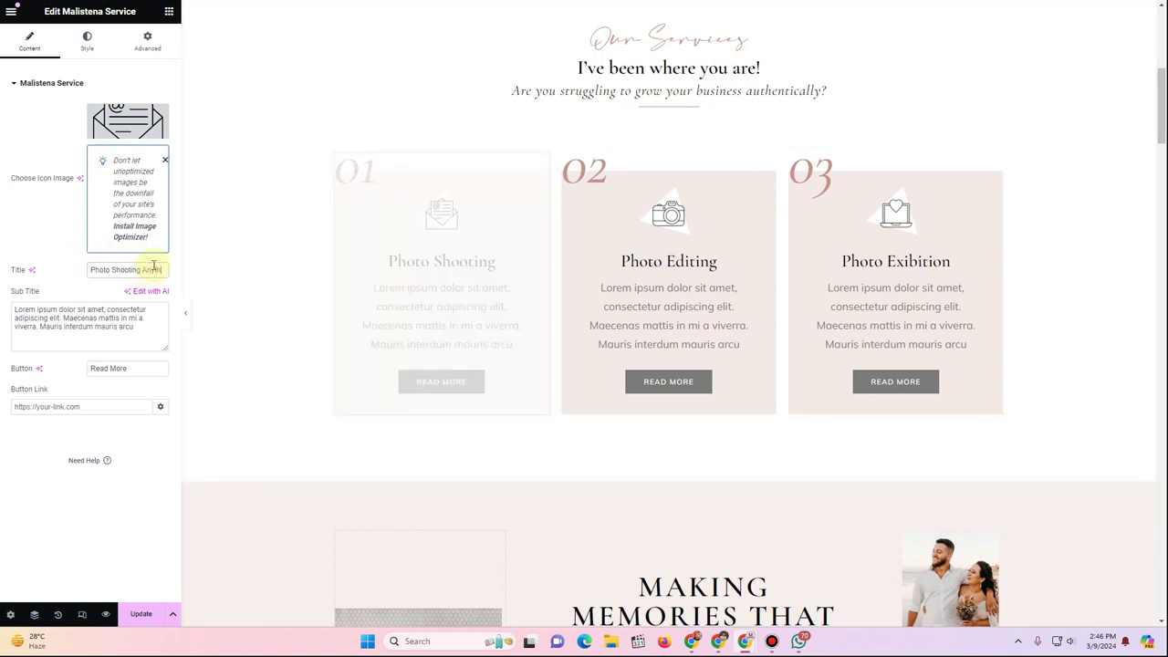
{"action": "type", "text": "ything"}
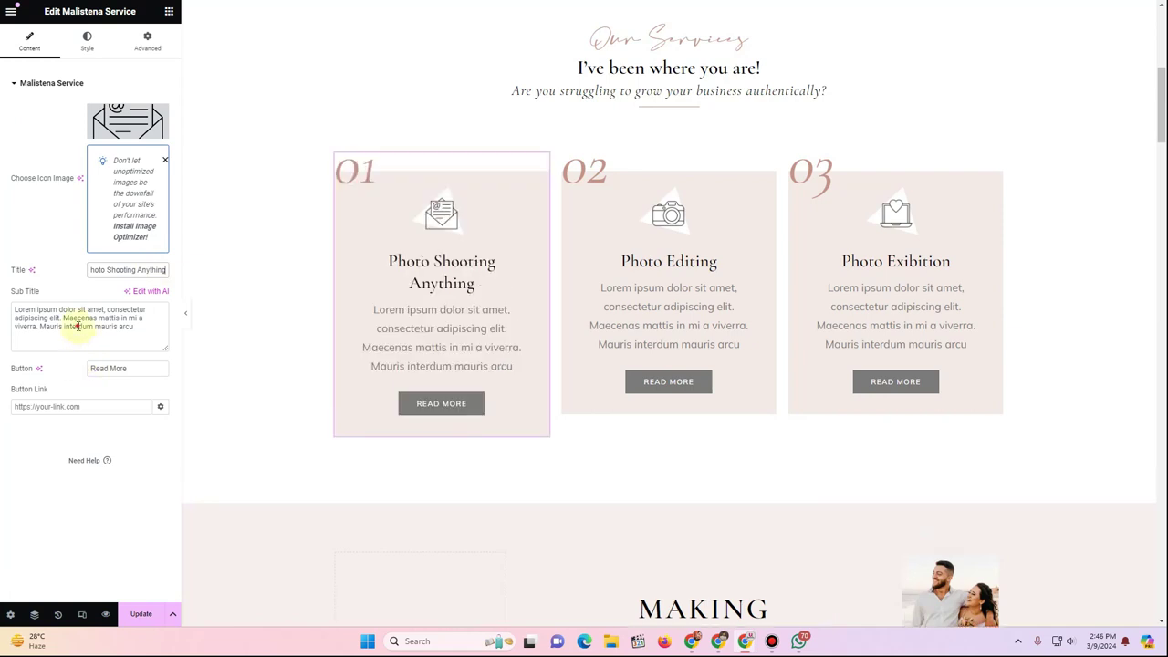
{"action": "left_click_drag", "start_coordinate": [156, 334], "coordinate": [19, 306]}
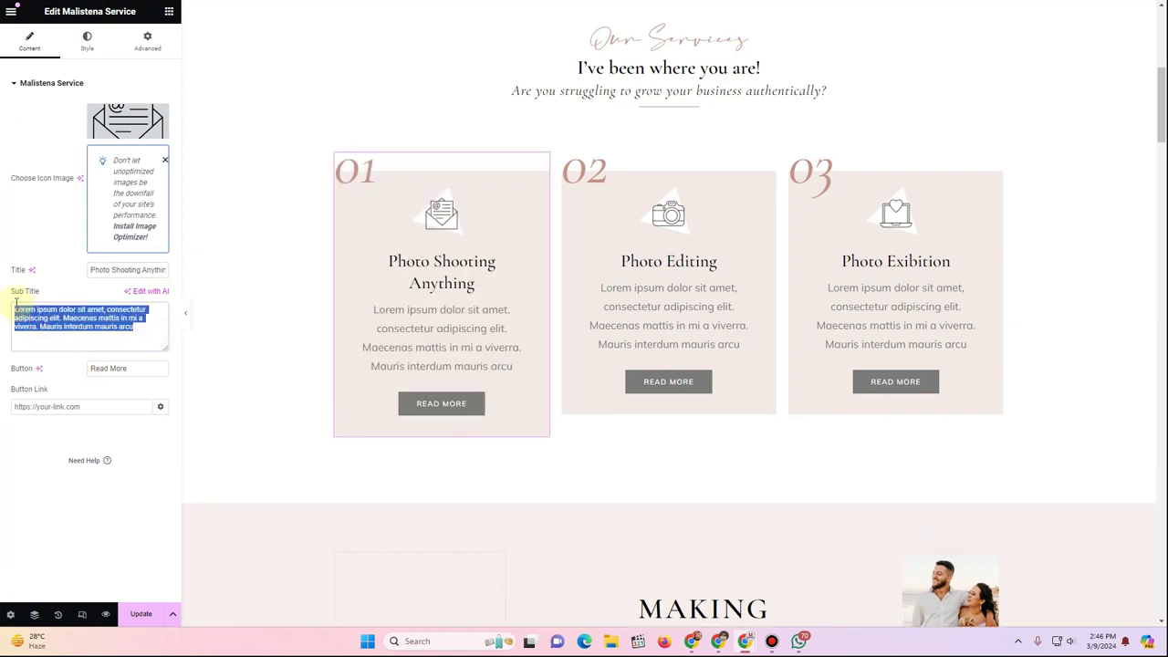
{"action": "left_click_drag", "start_coordinate": [137, 269], "coordinate": [167, 269]}
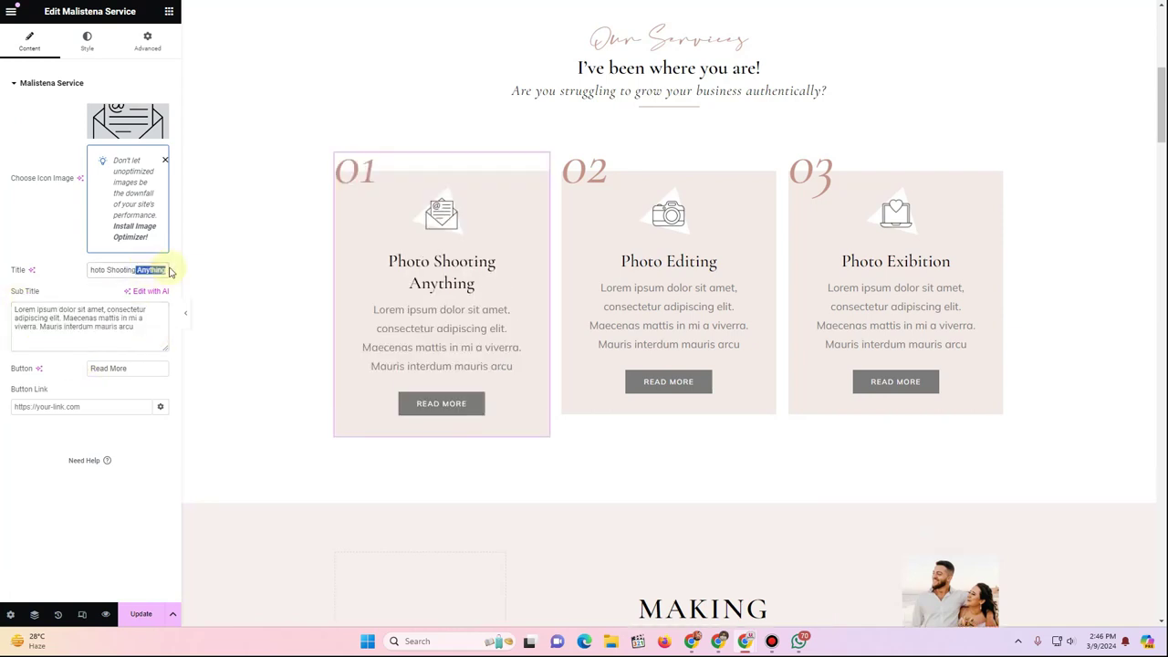
{"action": "key", "text": "BackSpace"}
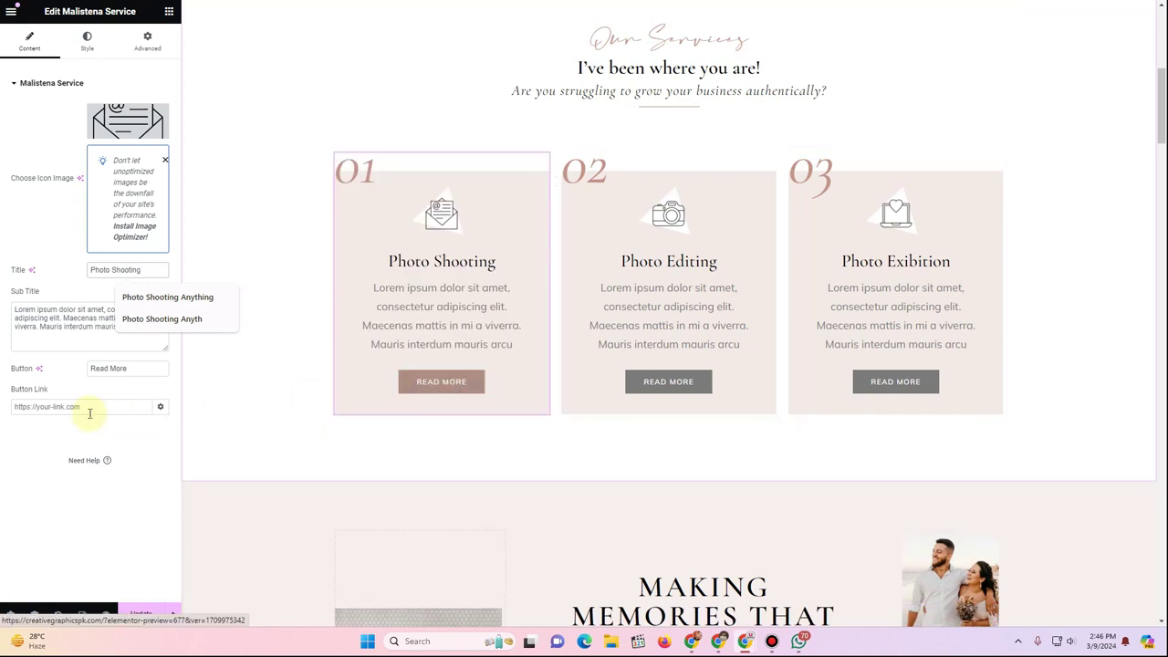
{"action": "left_click", "coordinate": [77, 410]}
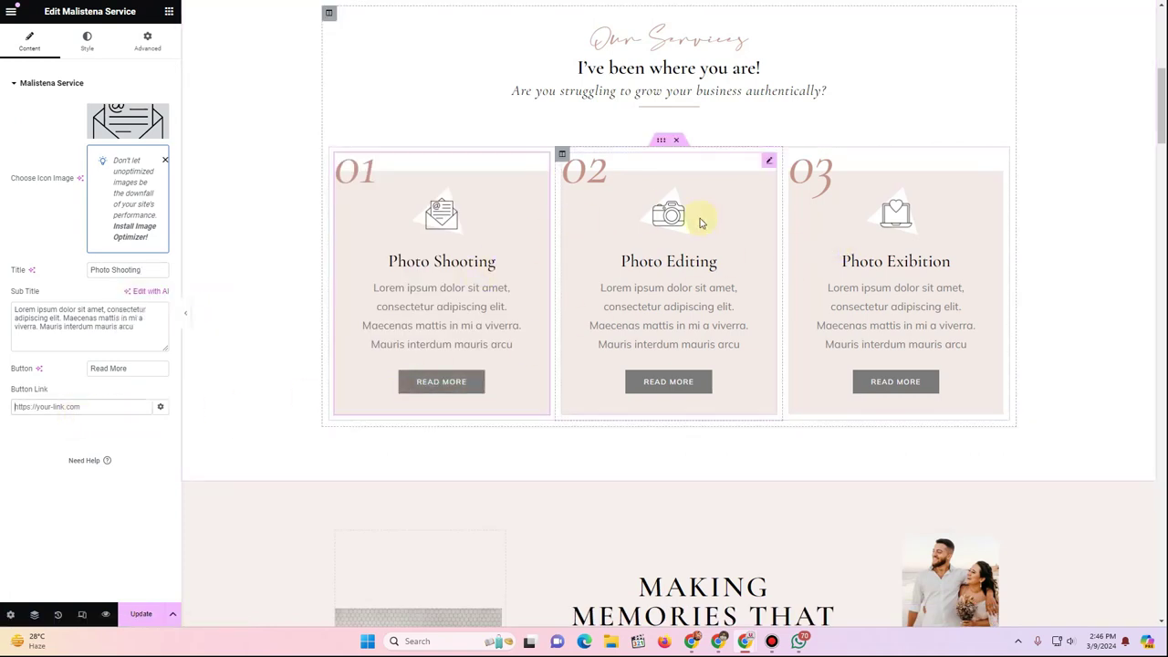
{"action": "scroll", "coordinate": [636, 253], "scroll_direction": "down", "scroll_amount": 5}
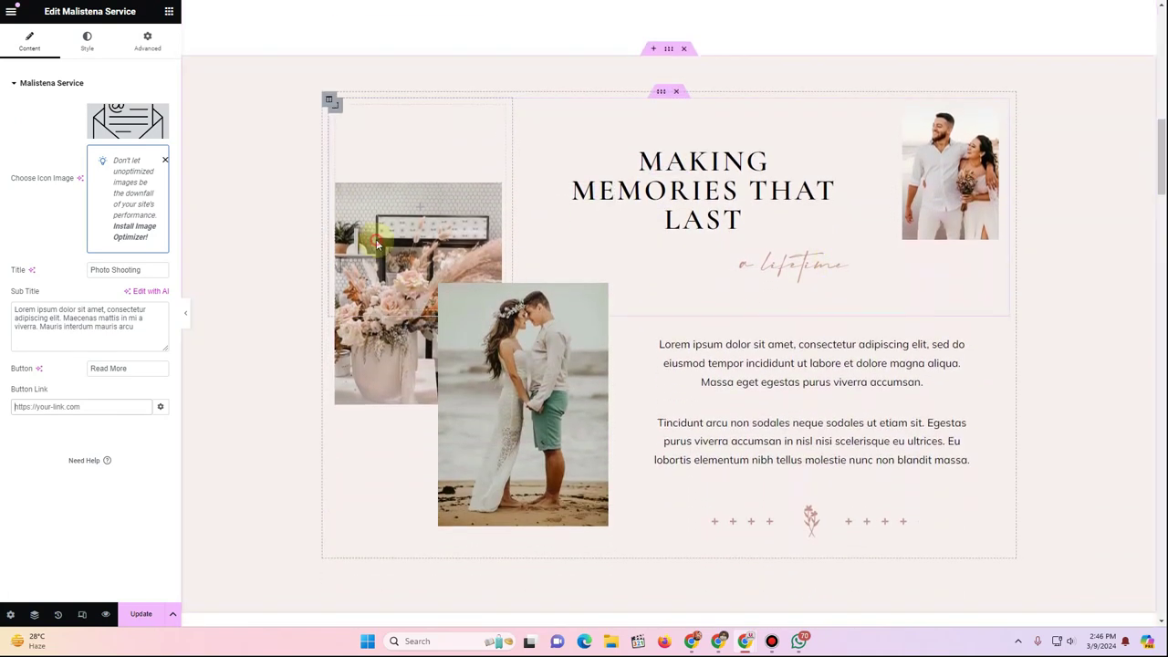
{"action": "left_click", "coordinate": [376, 242]}
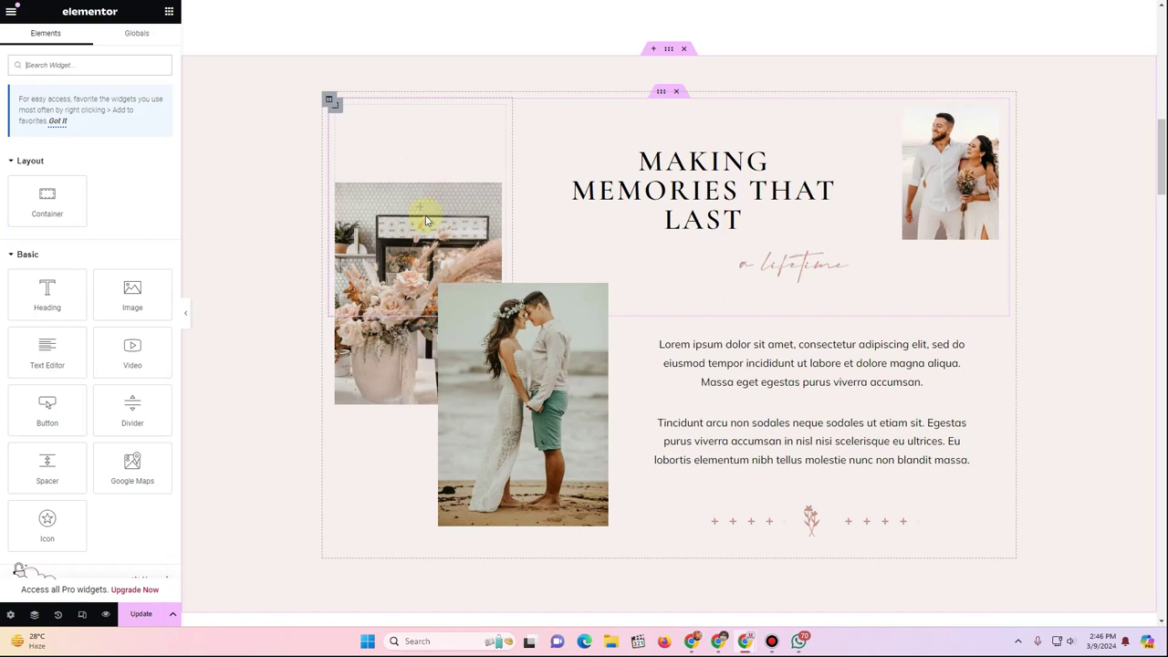
Swap the Making Memories front image for the camera portrait, then undo back to the beach couple
{"action": "left_click", "coordinate": [411, 361]}
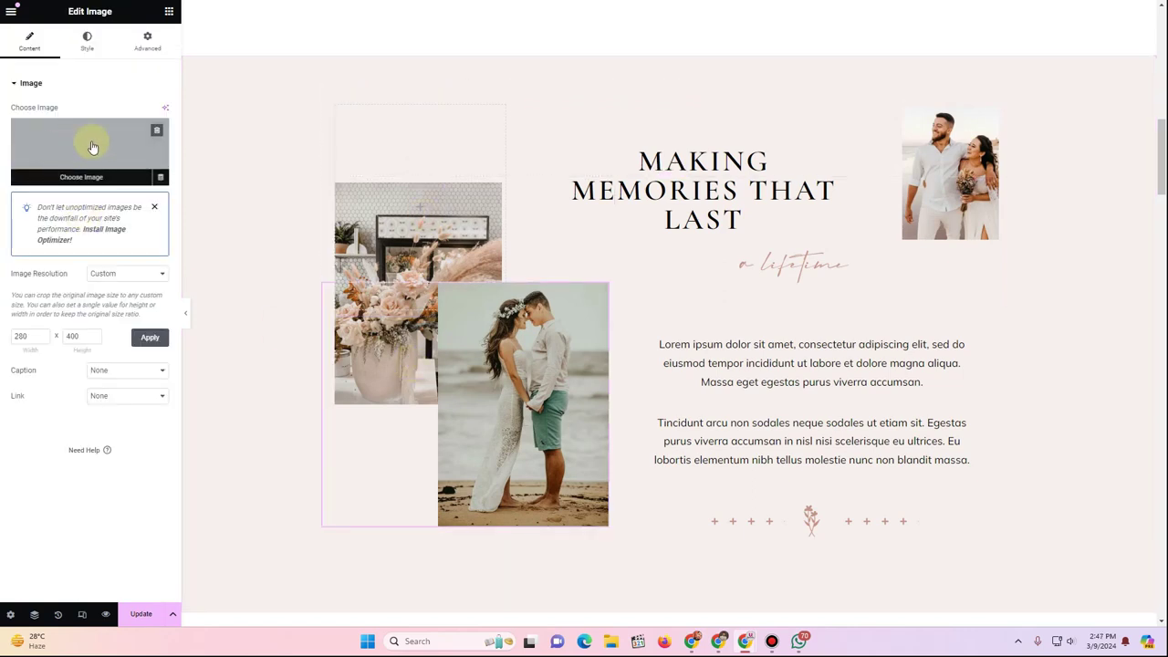
{"action": "left_click", "coordinate": [91, 144]}
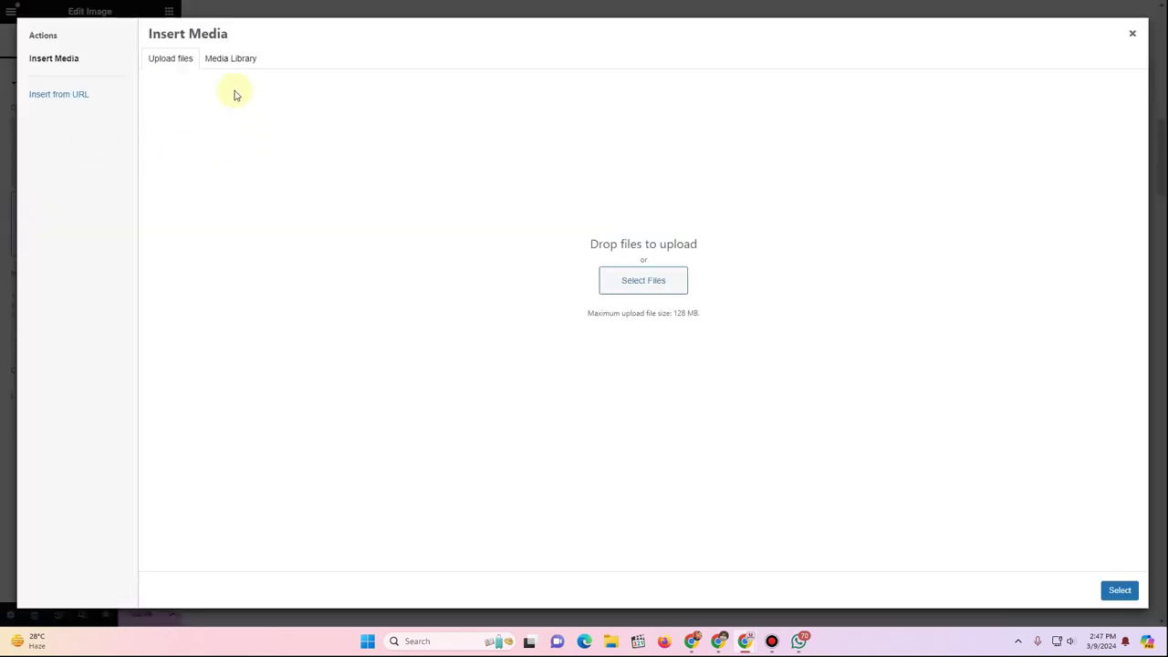
{"action": "left_click", "coordinate": [212, 60]}
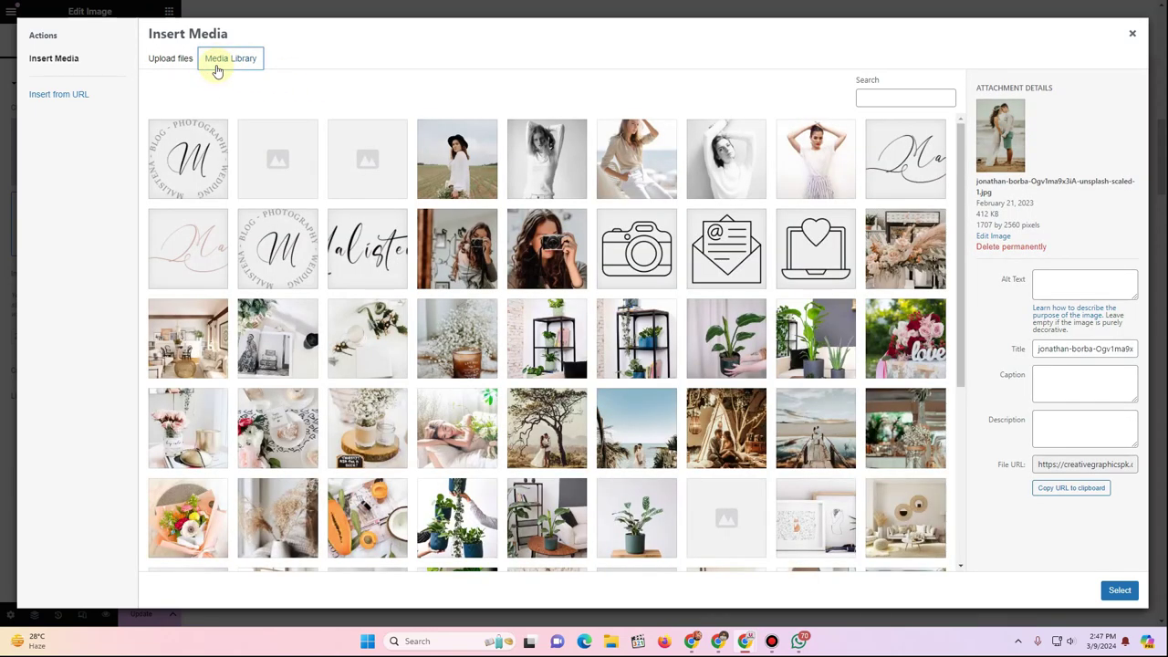
{"action": "left_click", "coordinate": [457, 248]}
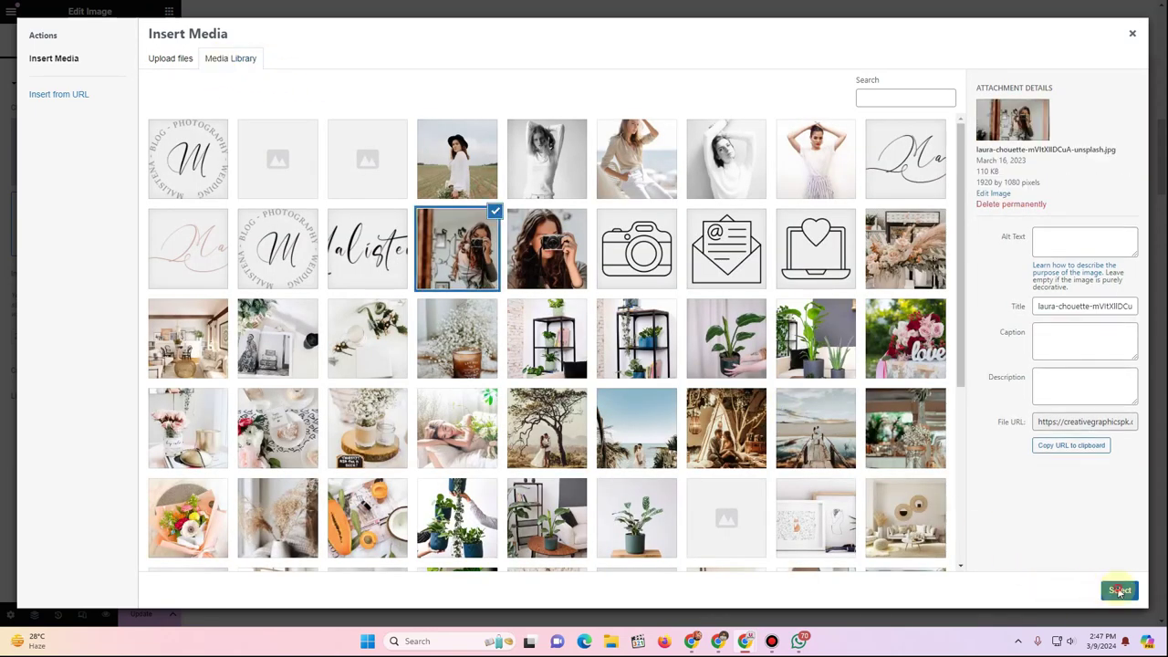
{"action": "left_click", "coordinate": [1118, 590]}
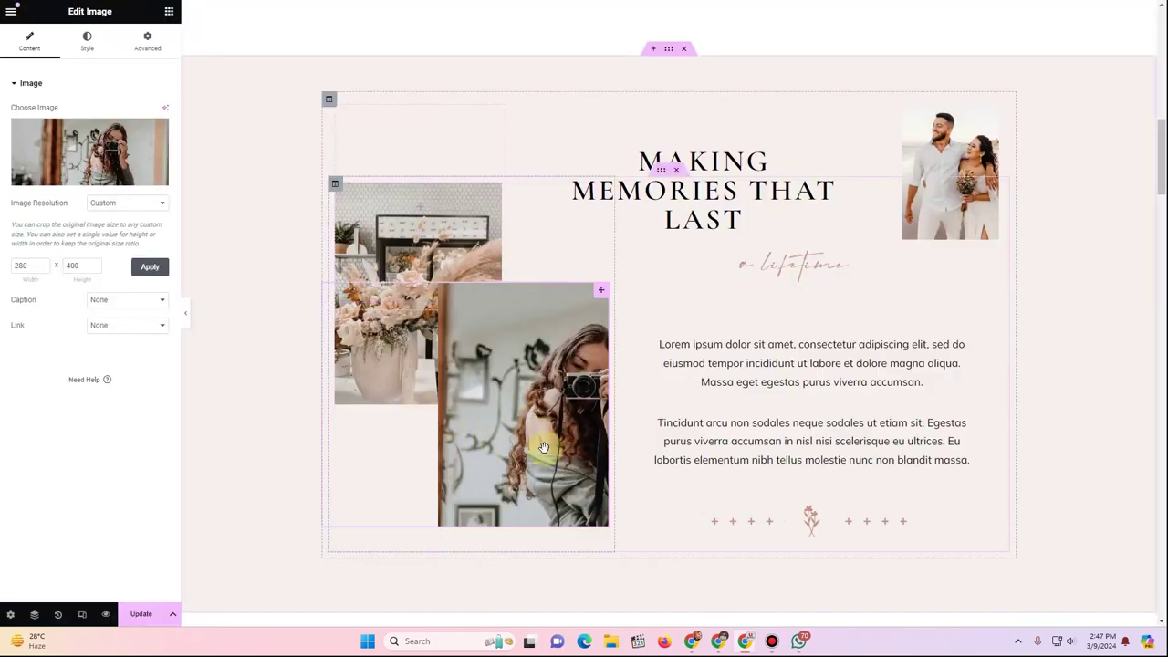
{"action": "key", "text": "ctrl+z"}
{"action": "key", "text": "ctrl+z"}
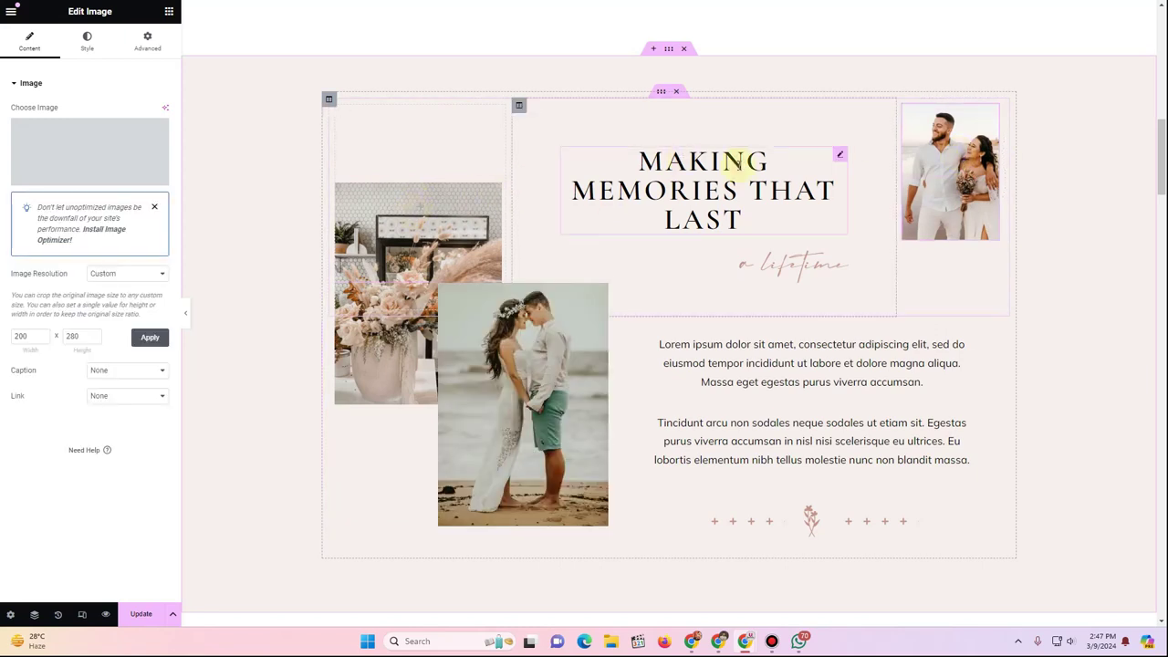
{"action": "left_click", "coordinate": [685, 183]}
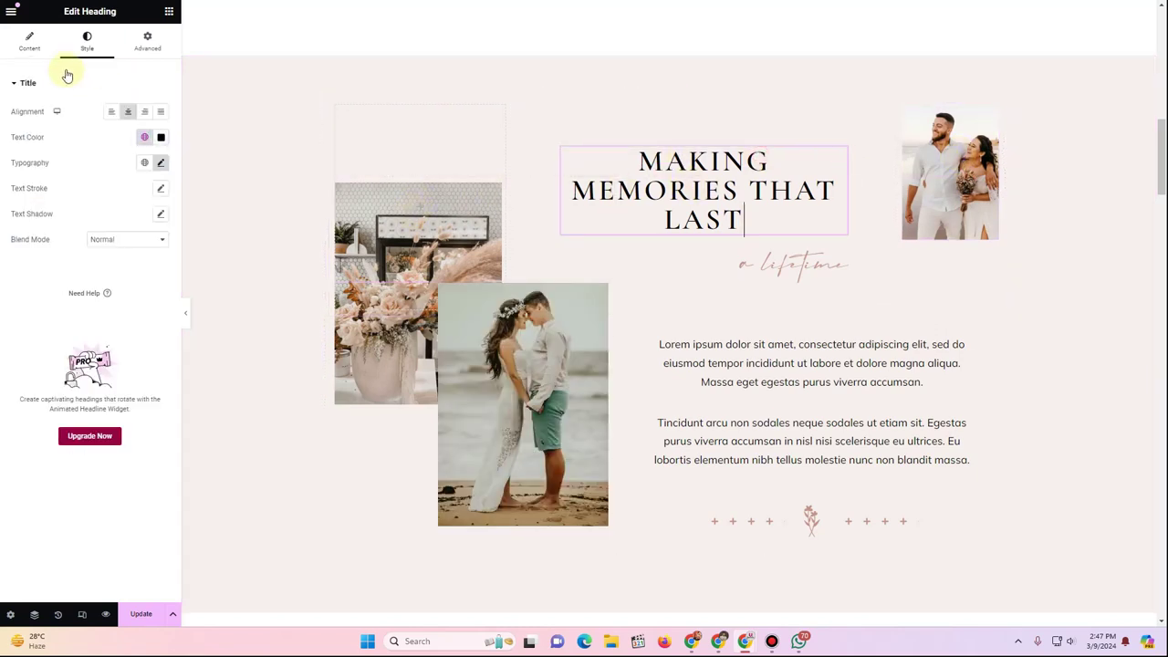
{"action": "left_click", "coordinate": [30, 46]}
{"action": "left_click_drag", "start_coordinate": [136, 123], "coordinate": [14, 125]}
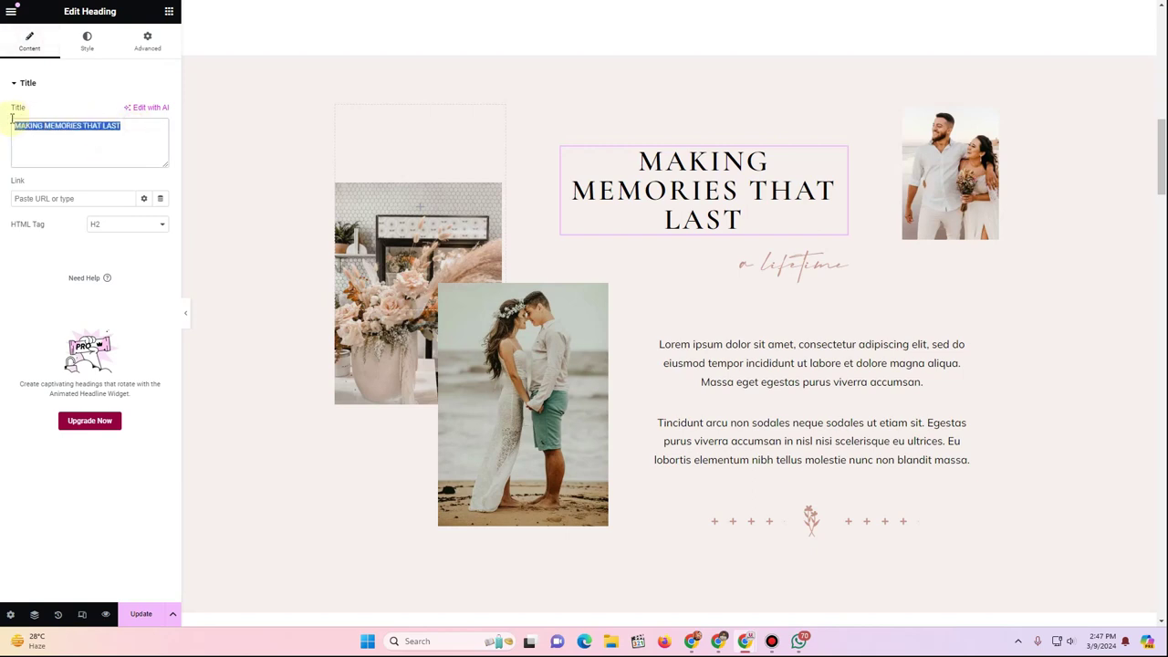
{"action": "left_click", "coordinate": [771, 265]}
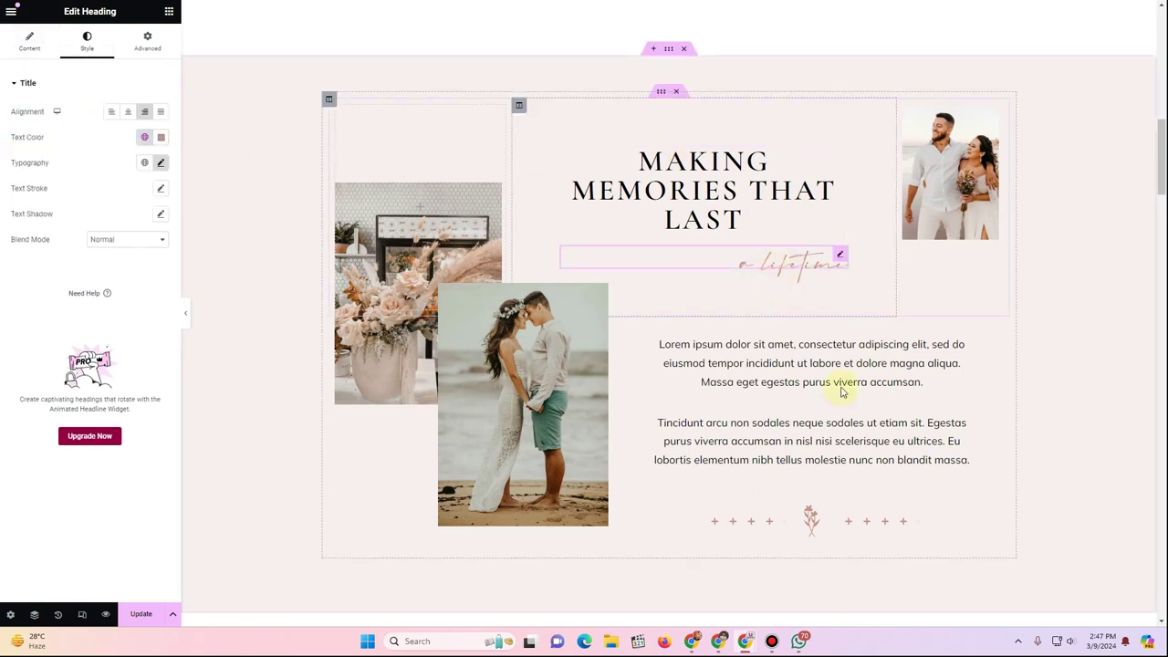
Check the My Featured Projects [visual_portfolio id="169"] shortcode widget and save the page with Update
{"action": "scroll", "coordinate": [789, 343], "scroll_direction": "down", "scroll_amount": 3}
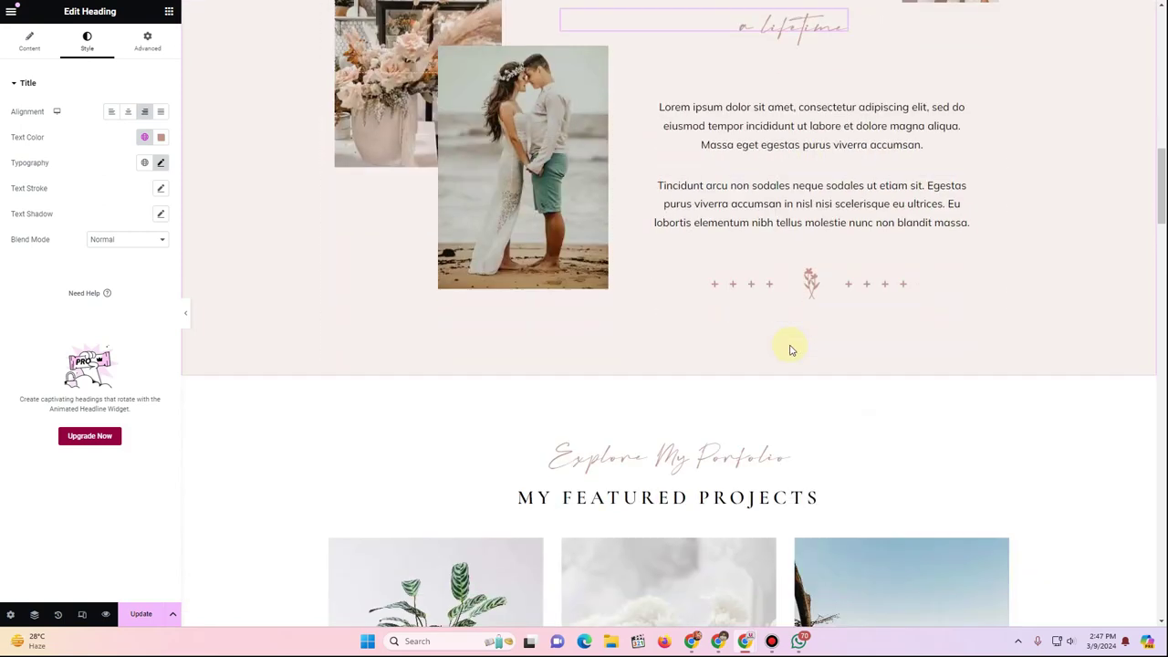
{"action": "scroll", "coordinate": [821, 383], "scroll_direction": "down", "scroll_amount": 2}
{"action": "scroll", "coordinate": [821, 292], "scroll_direction": "down", "scroll_amount": 2}
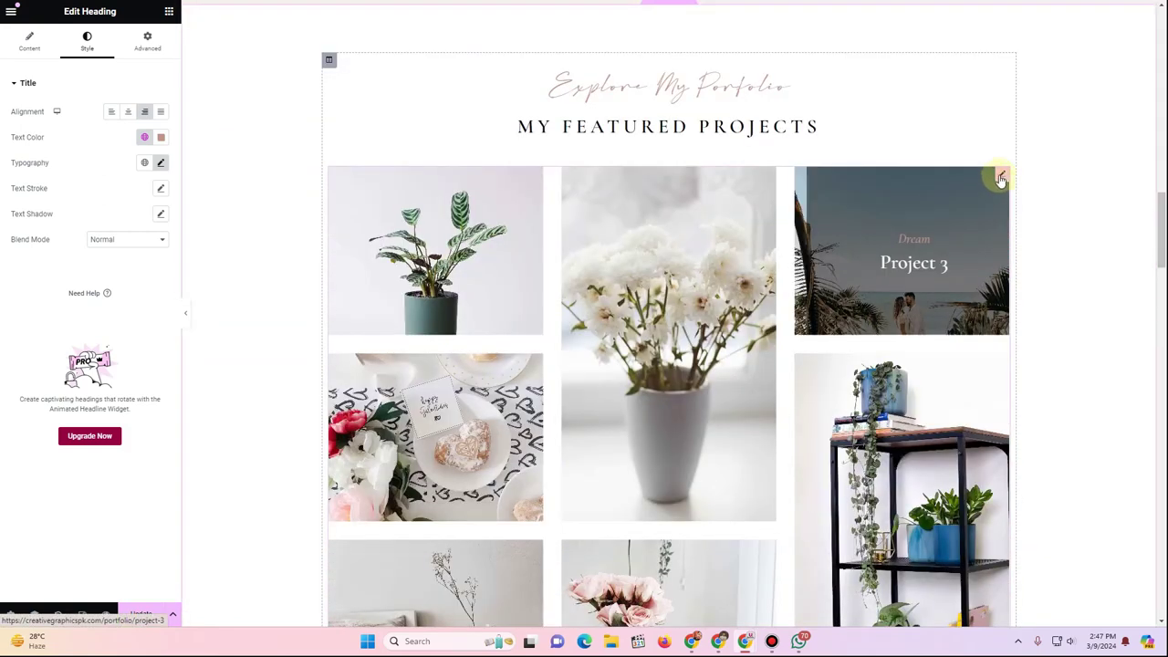
{"action": "left_click", "coordinate": [1000, 178]}
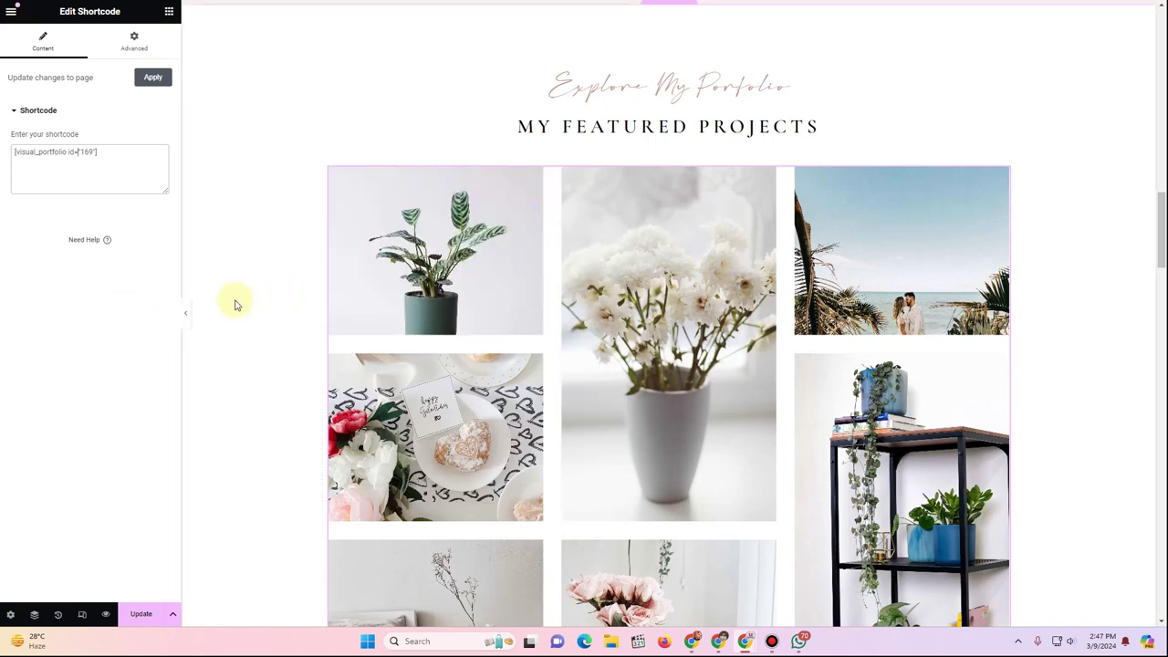
{"action": "left_click", "coordinate": [142, 617]}
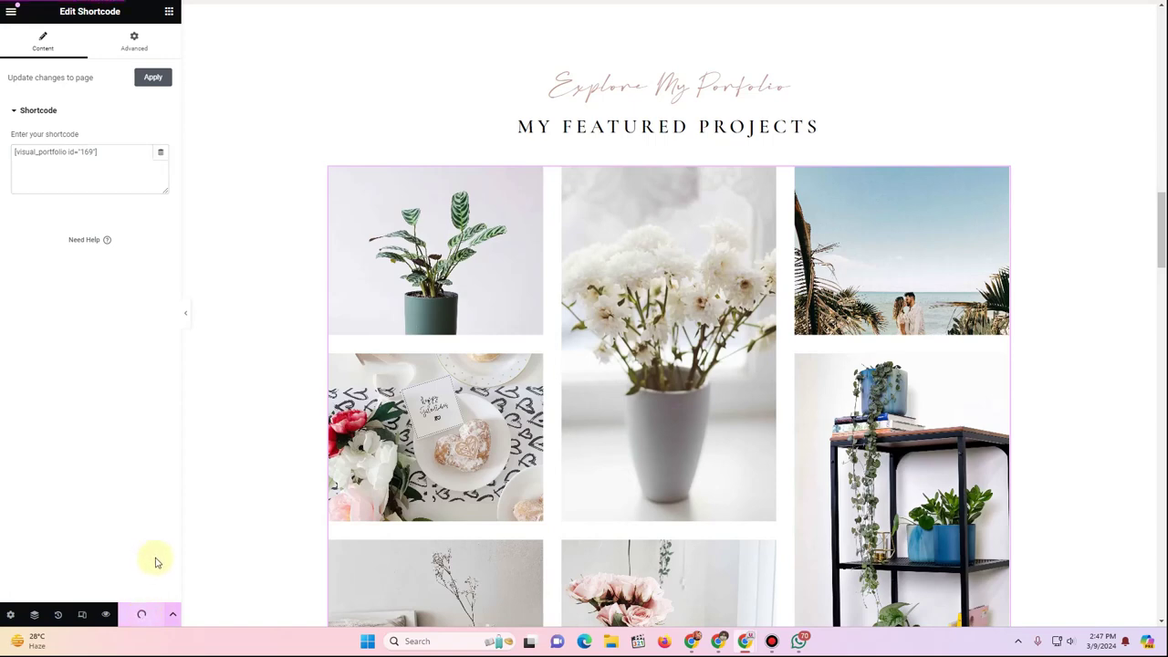
Exit Elementor to This Post and confirm leaving in the browser prompt
{"action": "left_click", "coordinate": [12, 18]}
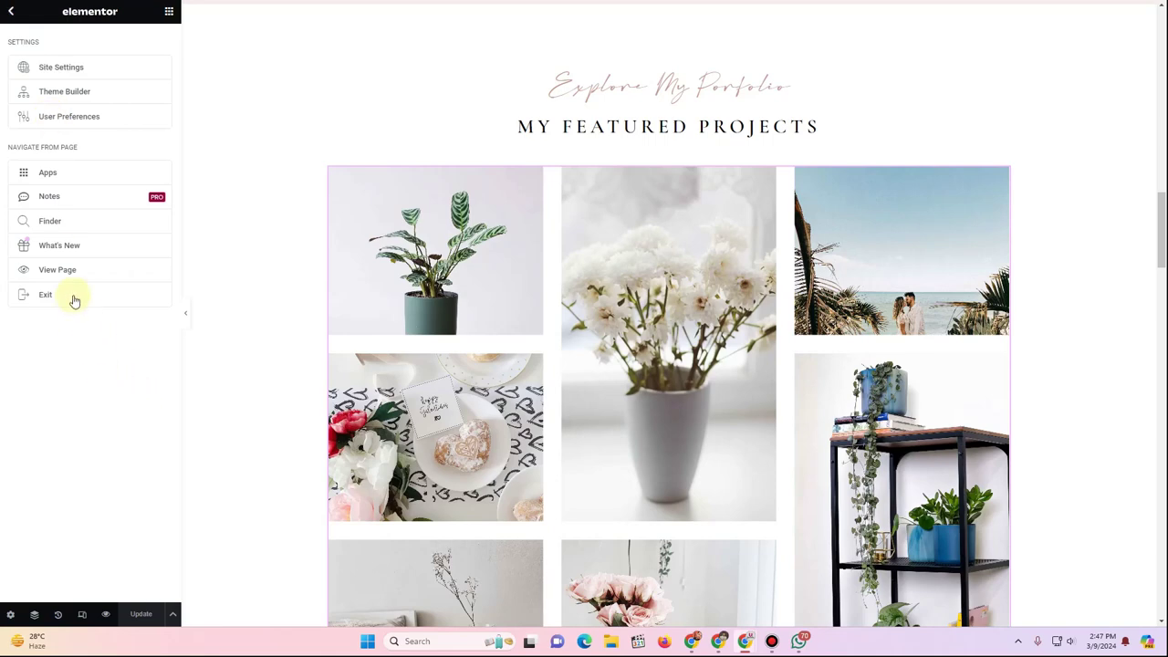
{"action": "left_click", "coordinate": [77, 297]}
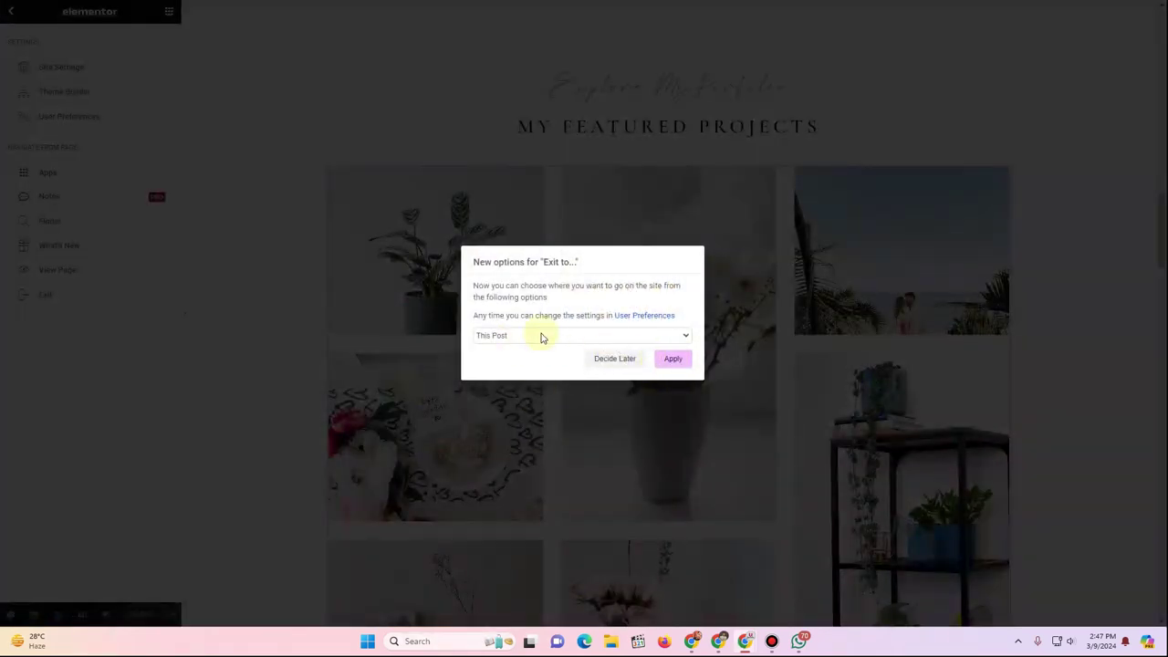
{"action": "left_click", "coordinate": [672, 361]}
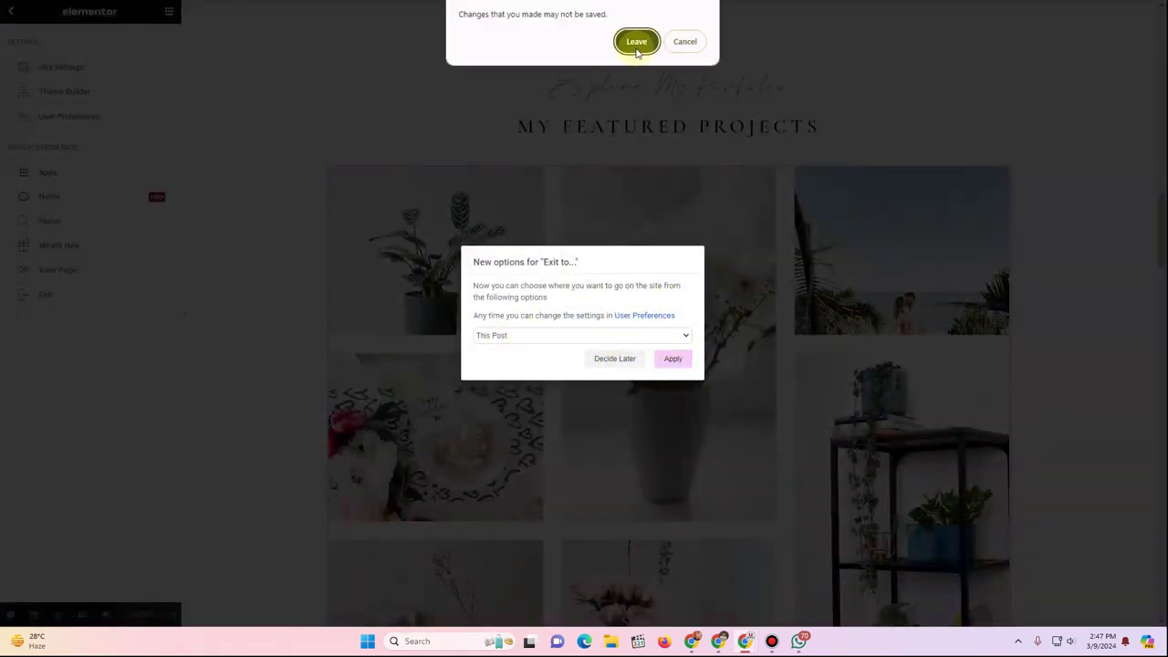
{"action": "left_click", "coordinate": [633, 39]}
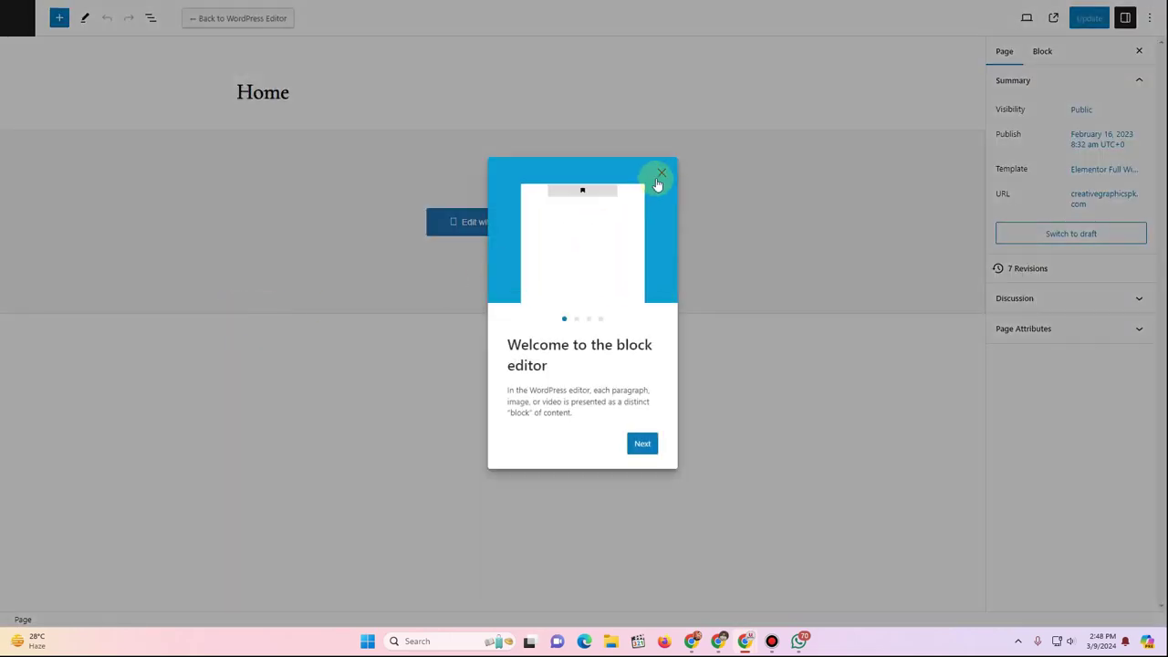
Dismiss the block editor welcome guide and turn off Fullscreen mode
{"action": "left_click", "coordinate": [663, 175]}
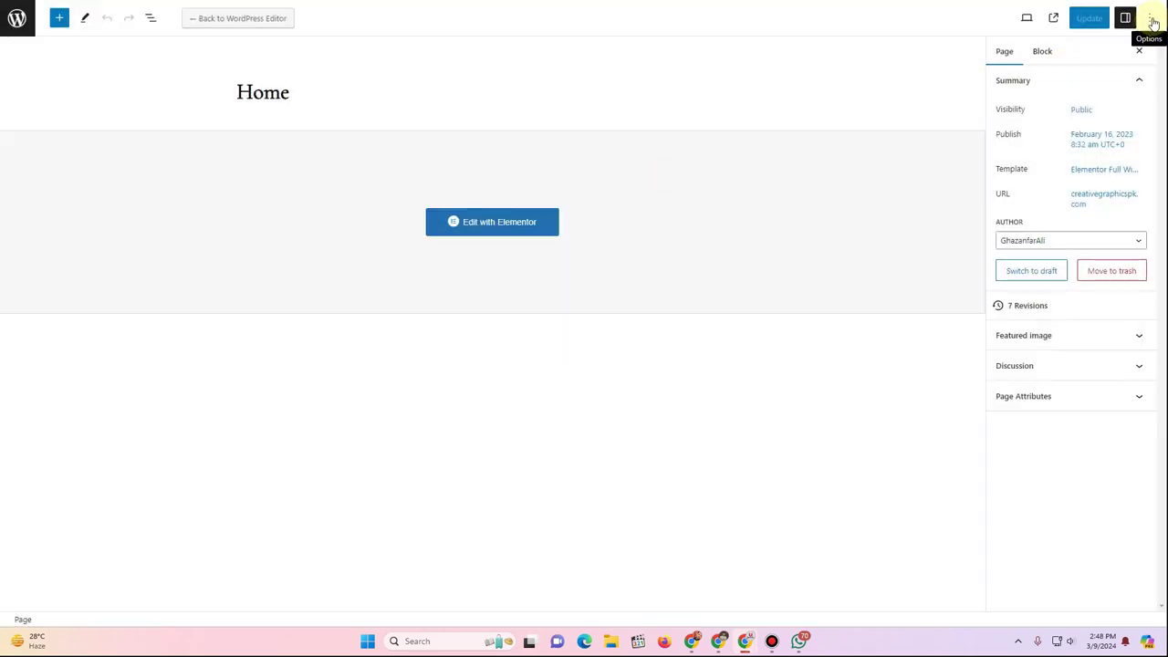
{"action": "left_click", "coordinate": [1152, 20]}
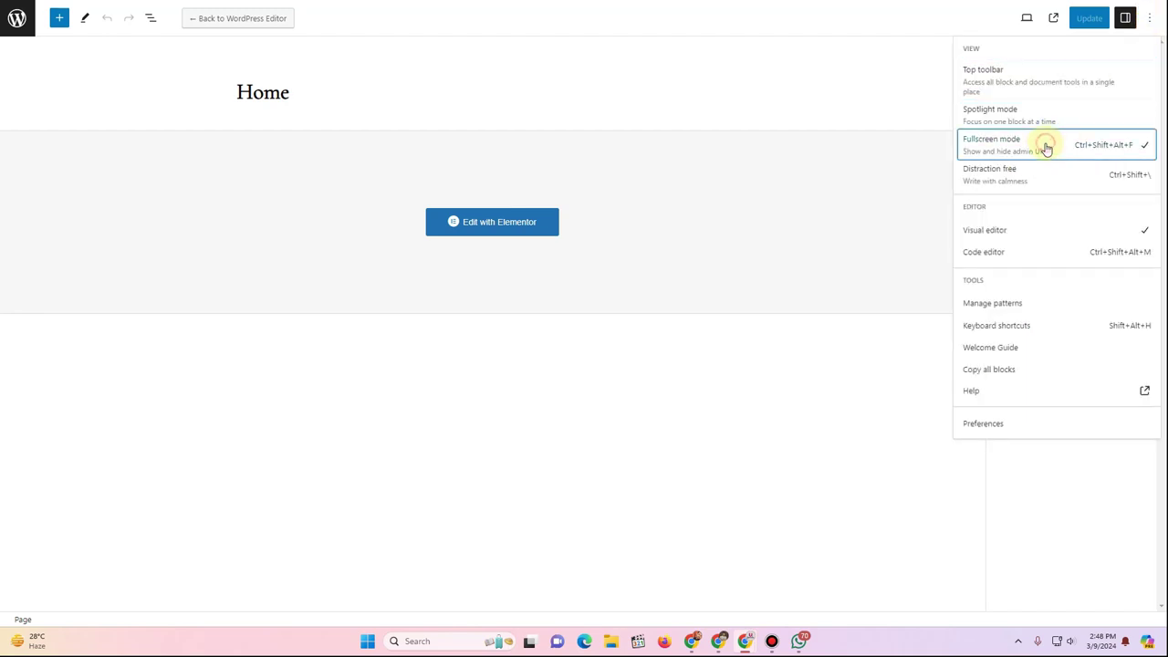
{"action": "left_click", "coordinate": [1046, 148]}
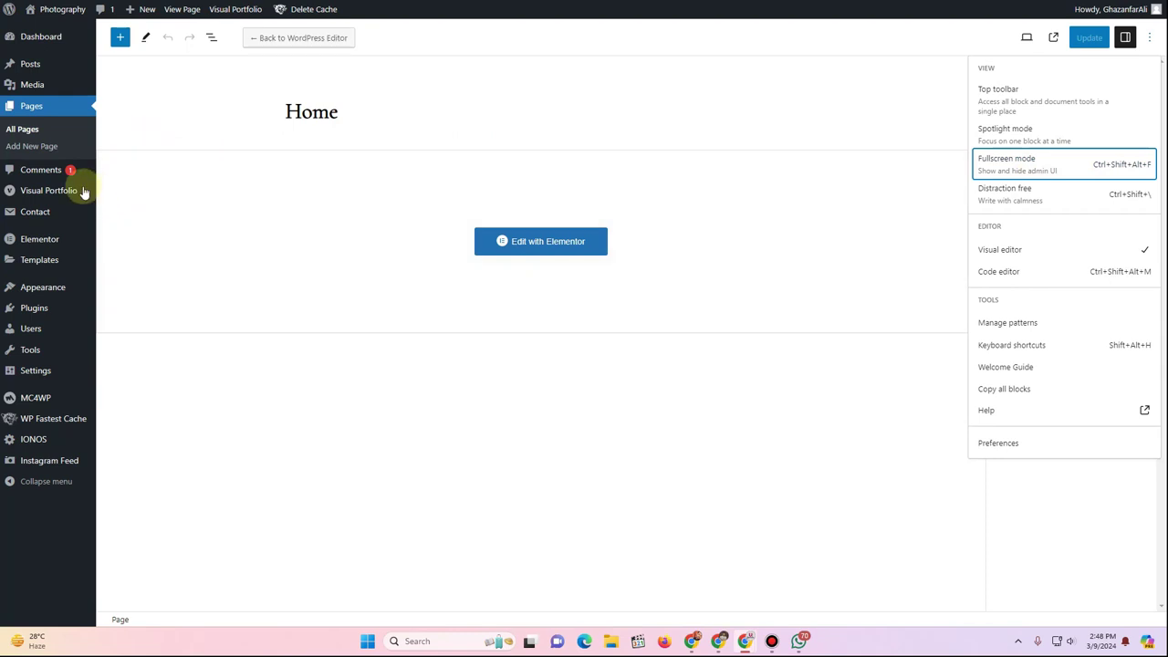
View the Visual Portfolio Projects list, then open the public Photography homepage
{"action": "mouse_move", "coordinate": [50, 193]}
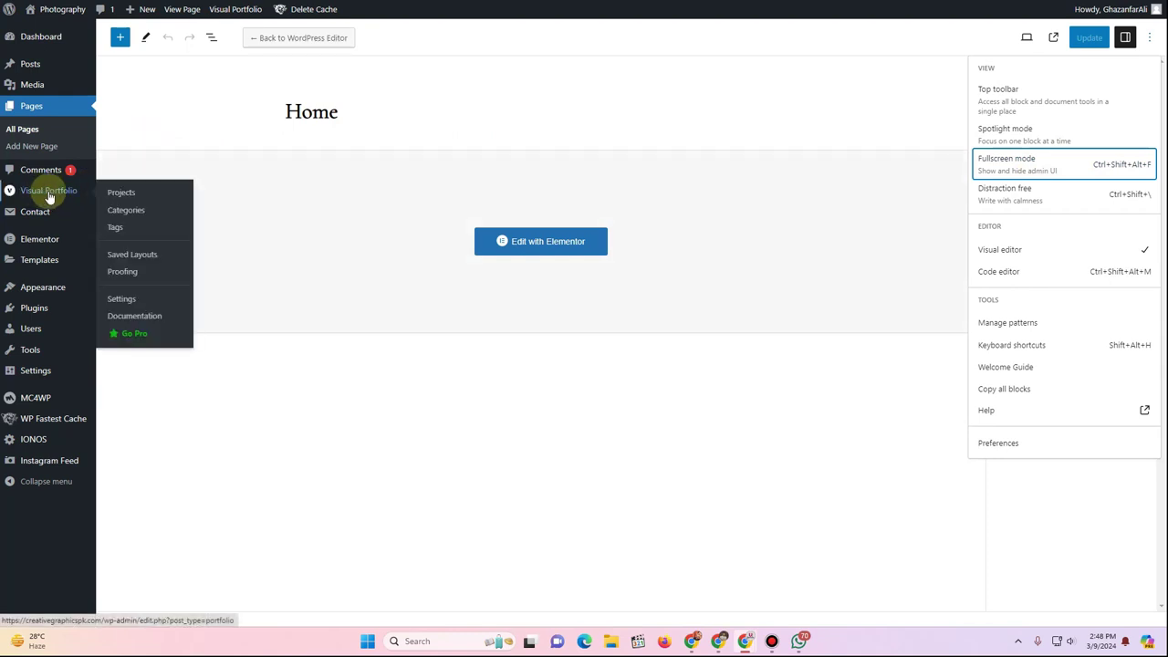
{"action": "left_click", "coordinate": [50, 196]}
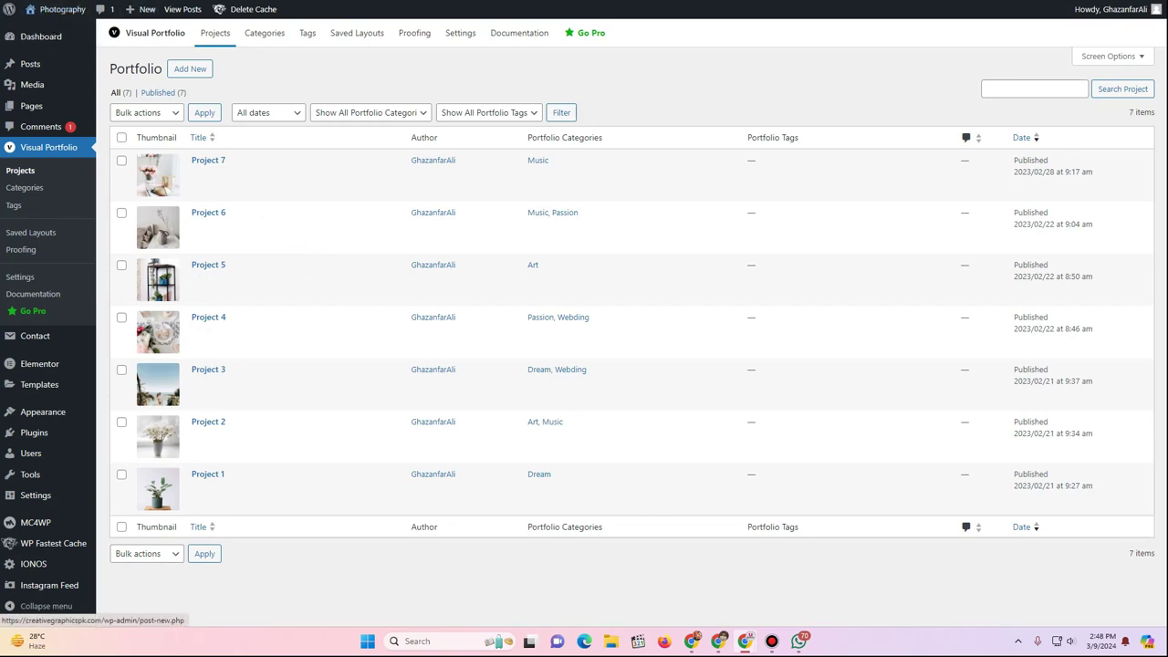
{"action": "left_click", "coordinate": [56, 30]}
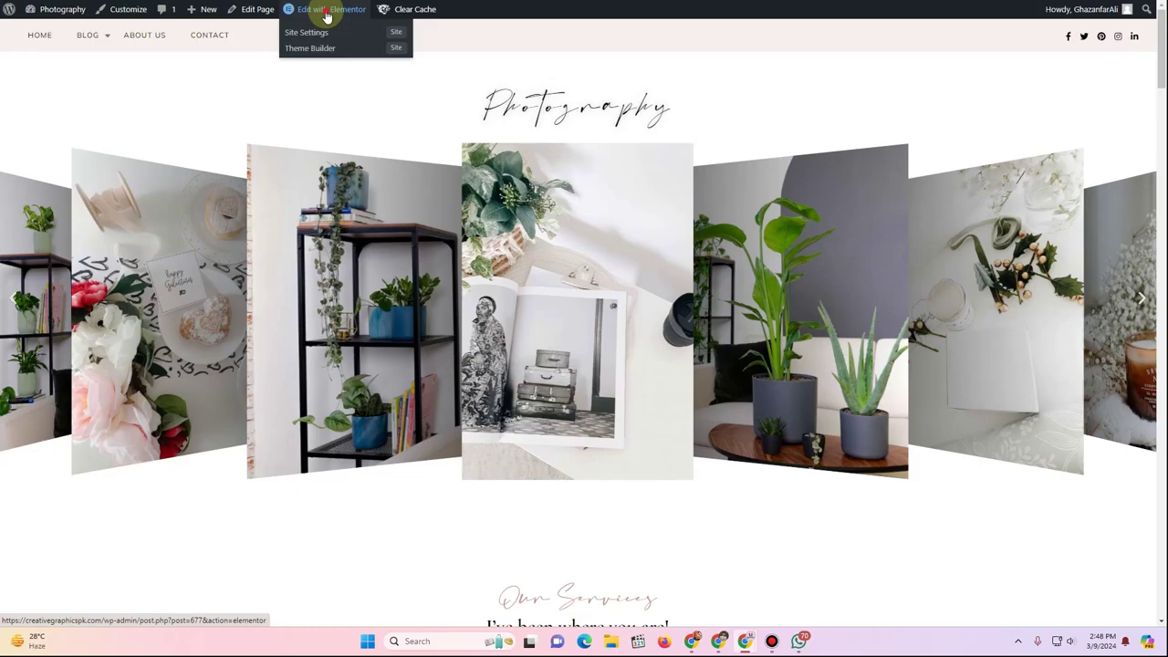
Open the homepage in Elementor and inspect the My Featured Projects shortcode widget's settings
{"action": "left_click", "coordinate": [327, 16]}
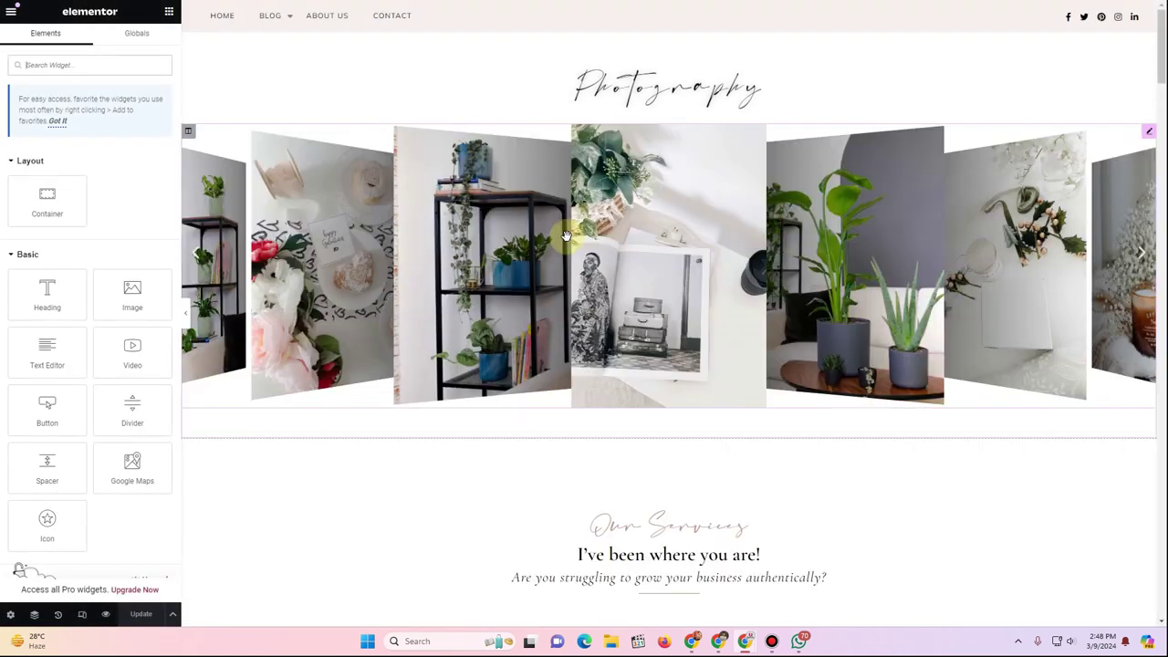
{"action": "scroll", "coordinate": [584, 246], "scroll_direction": "down", "scroll_amount": 10}
{"action": "scroll", "coordinate": [661, 296], "scroll_direction": "down", "scroll_amount": 5}
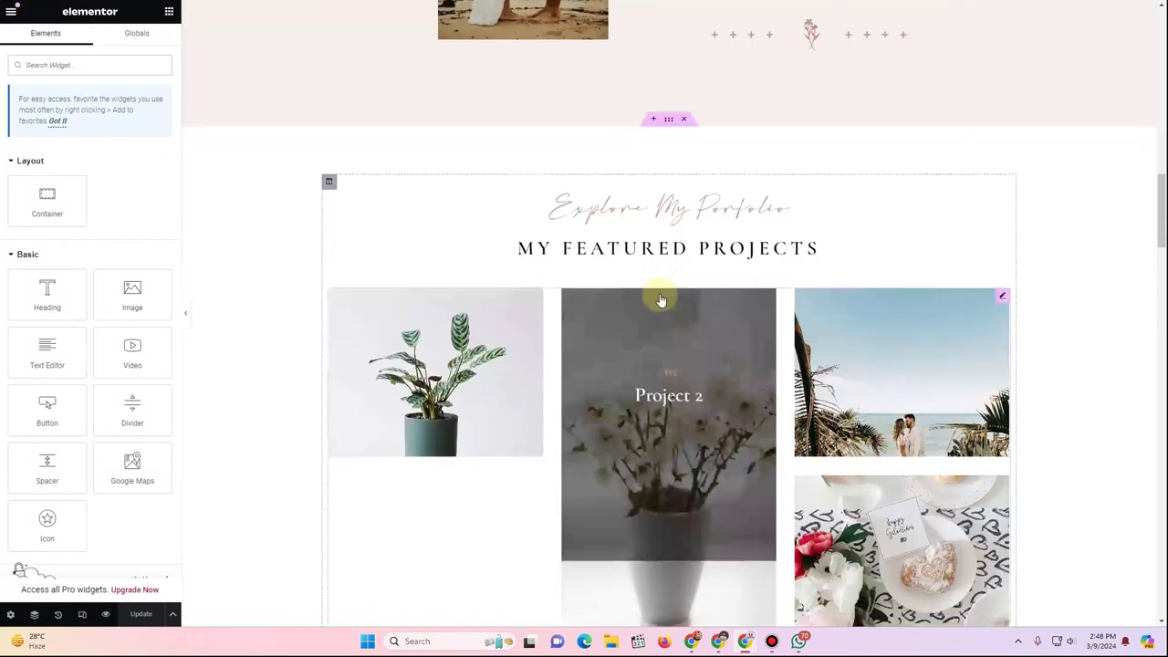
{"action": "left_click", "coordinate": [1004, 237]}
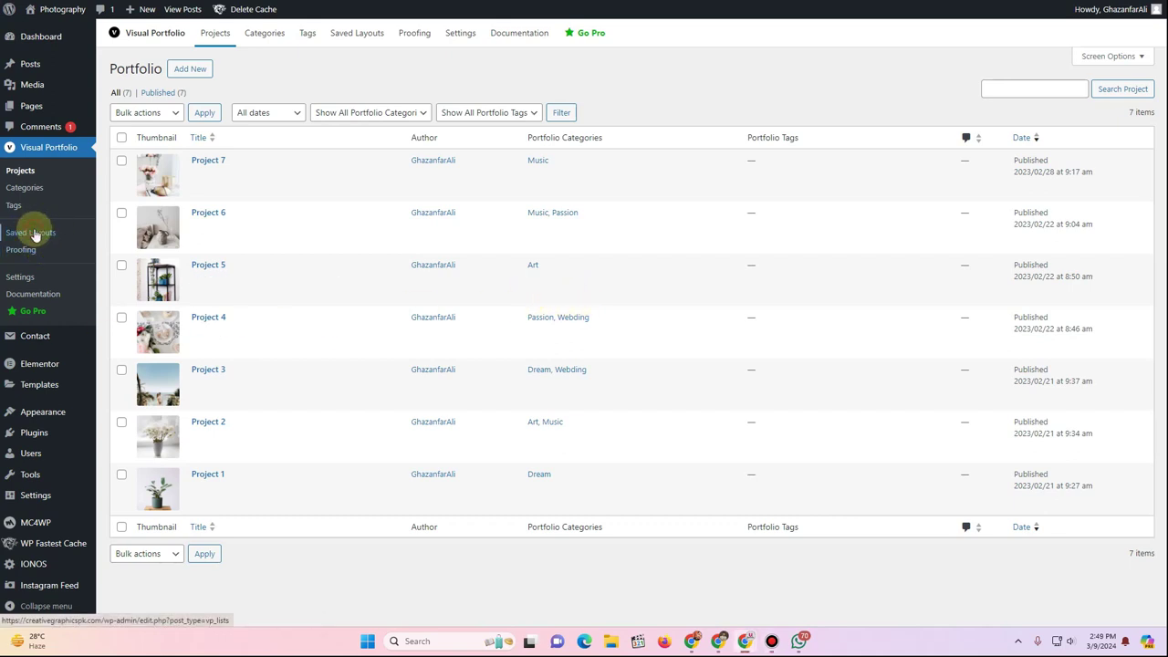
From Saved Layouts, open Portfolio 1 (id 169) and review its project grid and source settings
{"action": "left_click", "coordinate": [33, 235]}
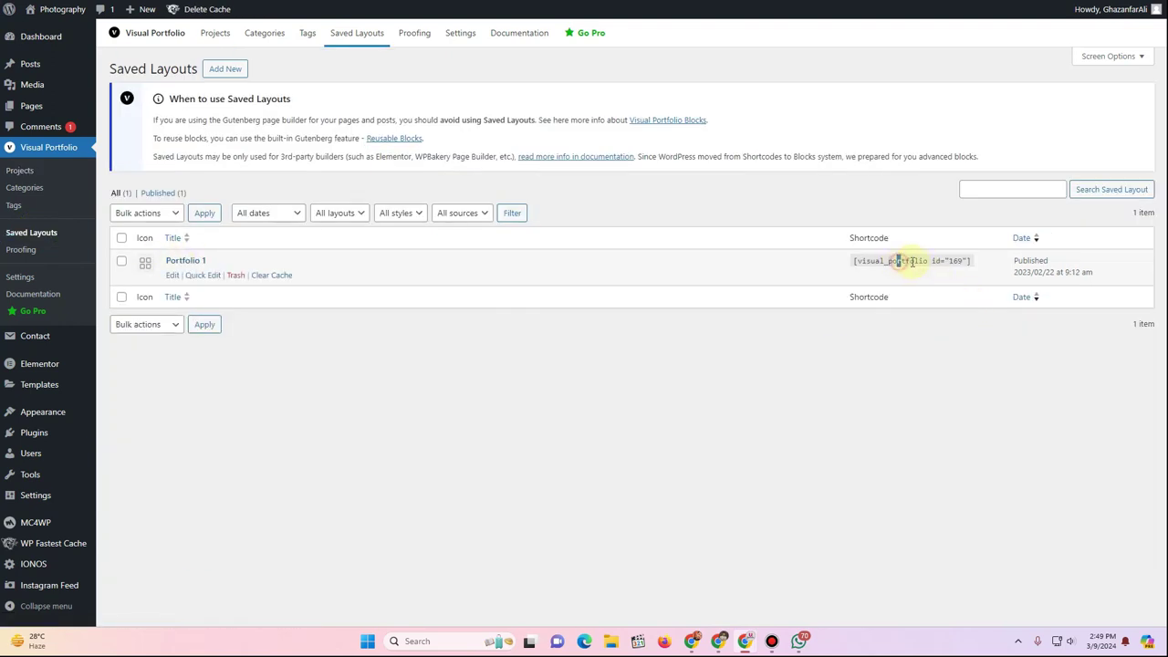
{"action": "left_click_drag", "start_coordinate": [972, 261], "coordinate": [971, 261]}
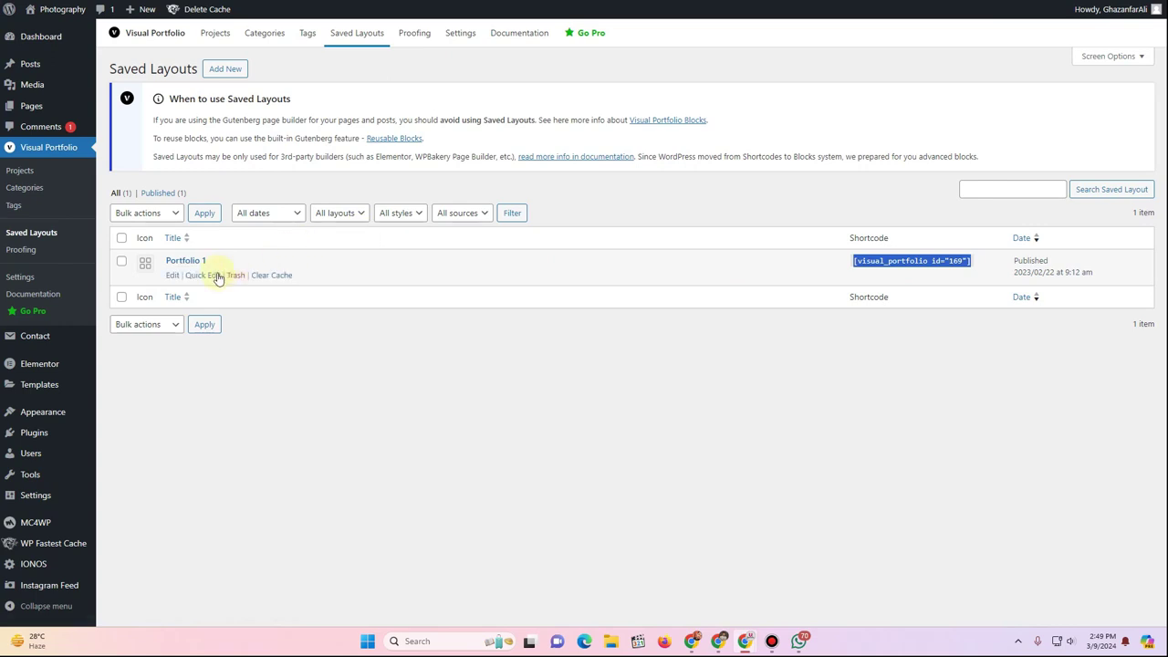
{"action": "left_click", "coordinate": [178, 276]}
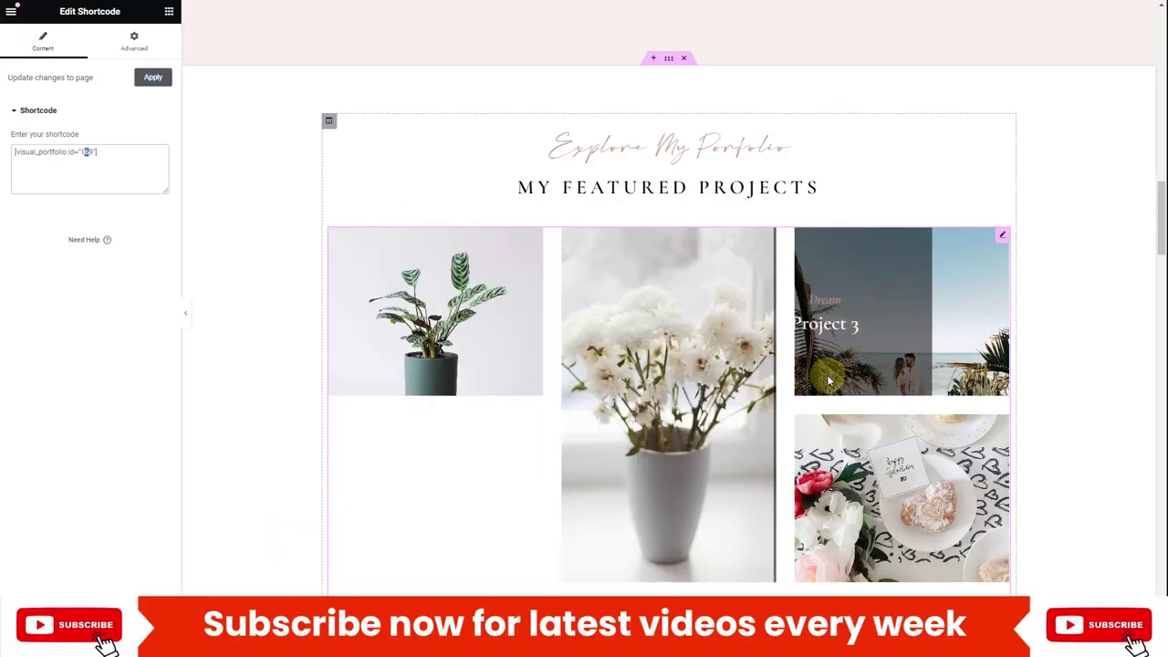
{"action": "scroll", "coordinate": [829, 379], "scroll_direction": "down", "scroll_amount": 4}
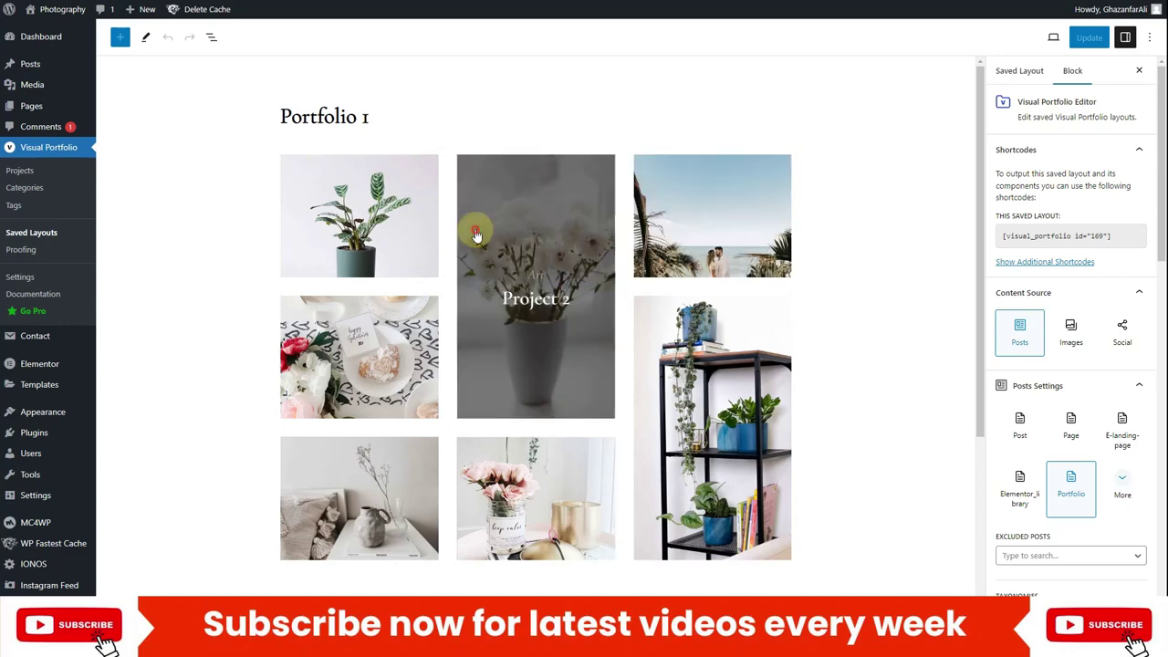
{"action": "scroll", "coordinate": [1080, 377], "scroll_direction": "down", "scroll_amount": 4}
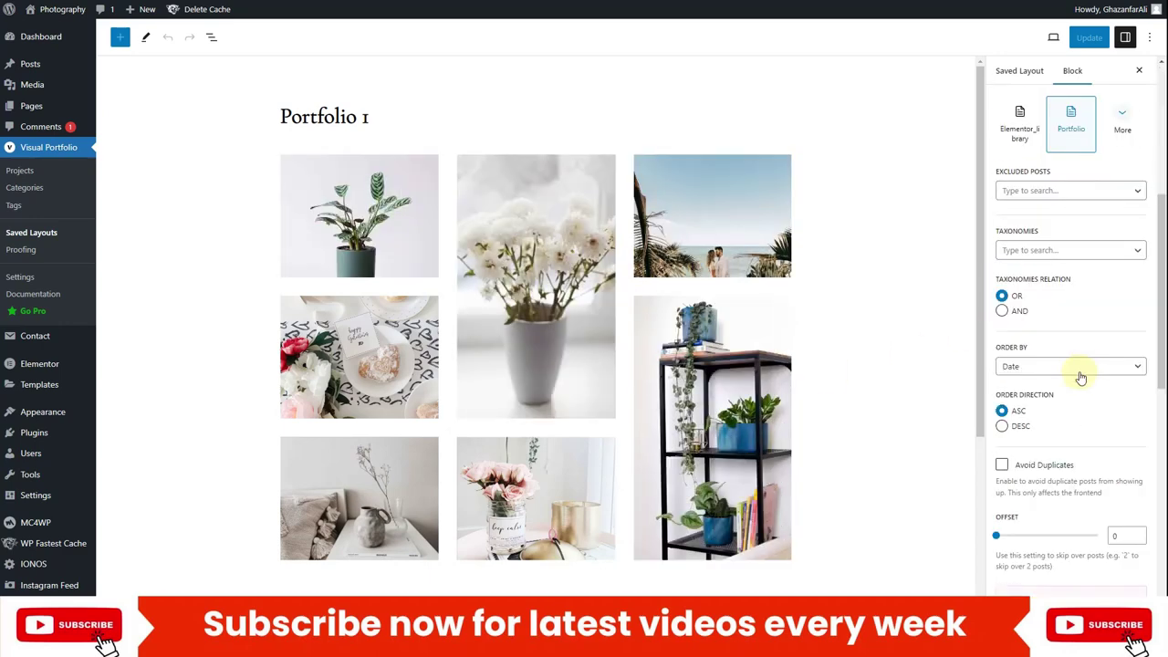
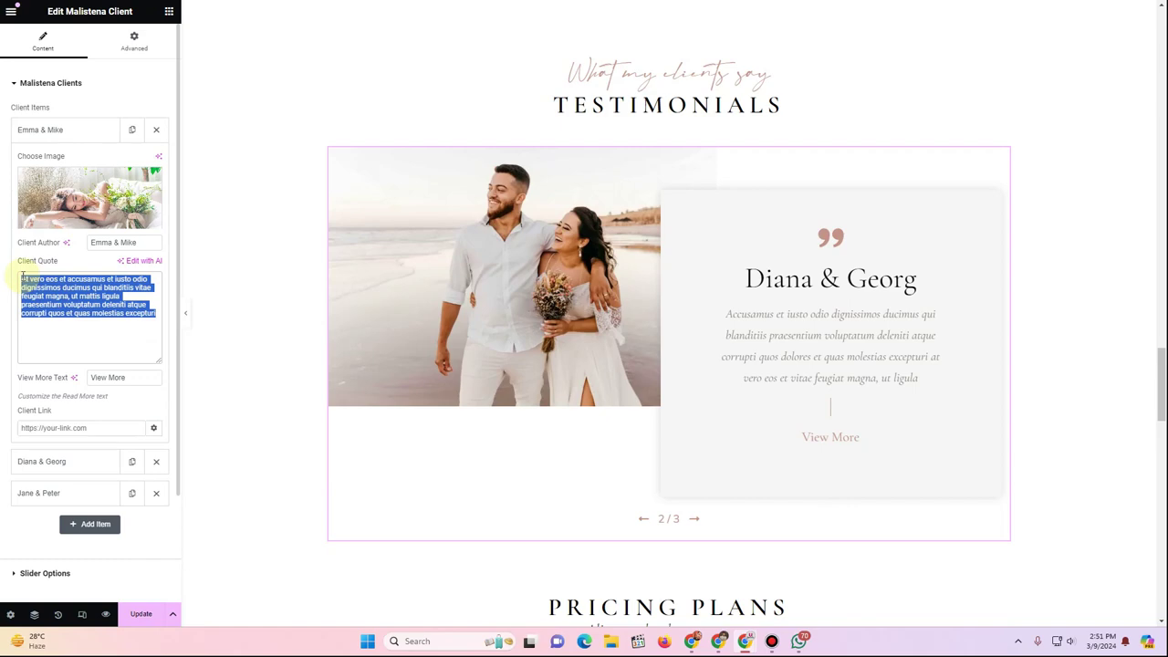
Review the Testimonials widget, adding and then removing an empty testimonial entry
{"action": "triple_click", "coordinate": [126, 378]}
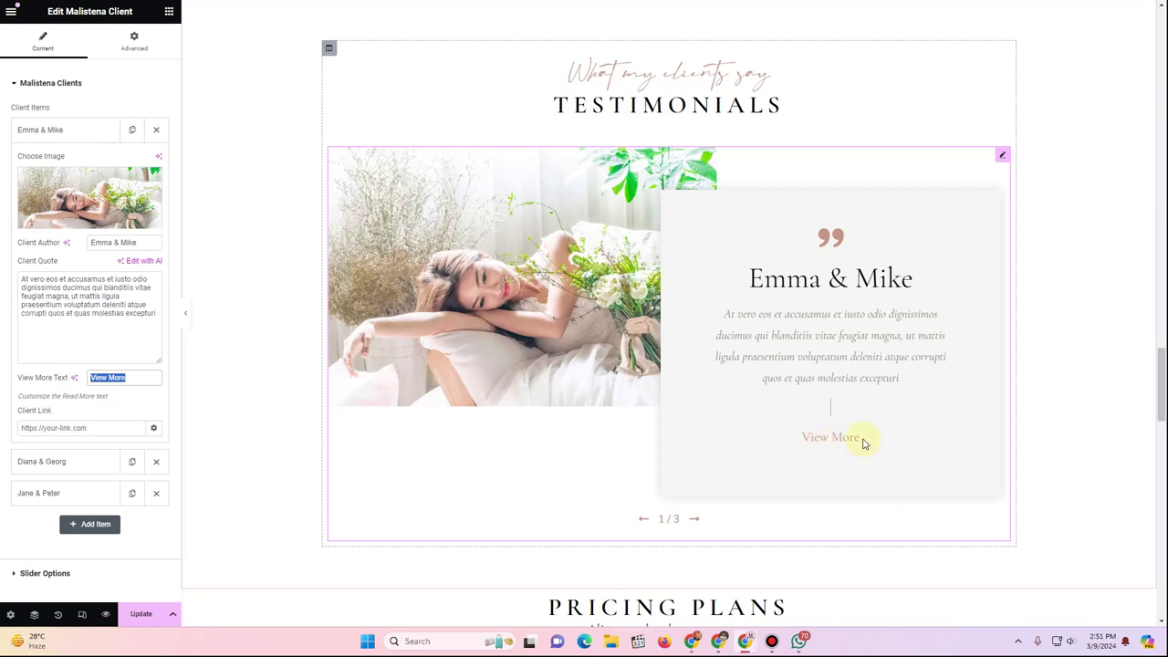
{"action": "scroll", "coordinate": [82, 466], "scroll_direction": "down", "scroll_amount": 1}
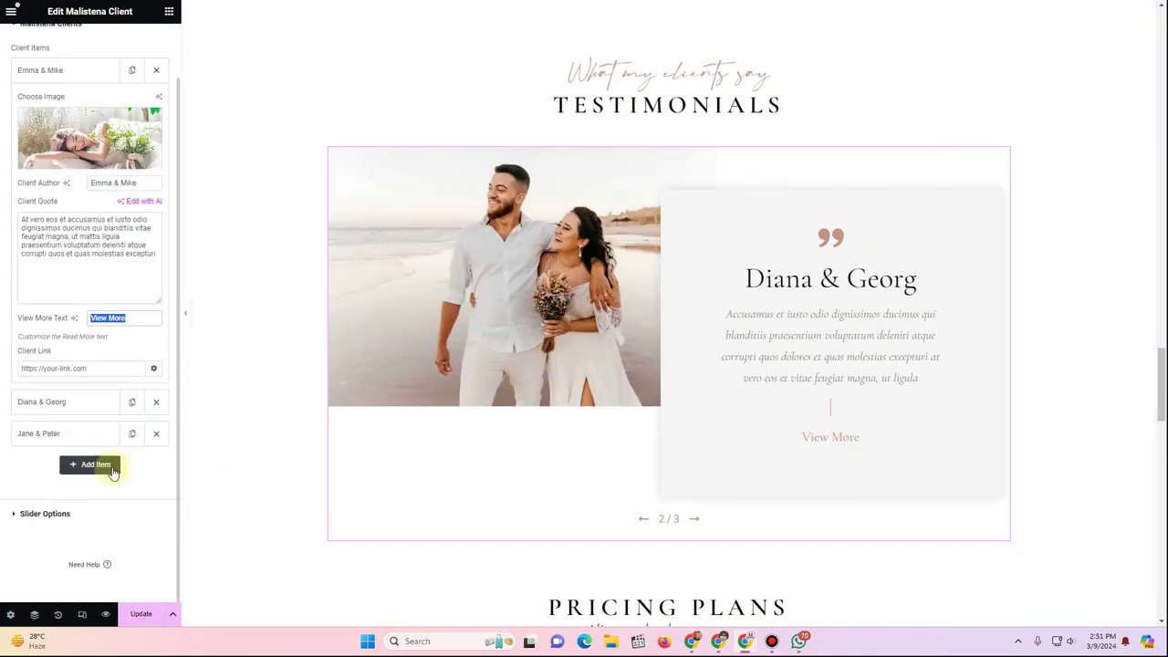
{"action": "left_click", "coordinate": [112, 469]}
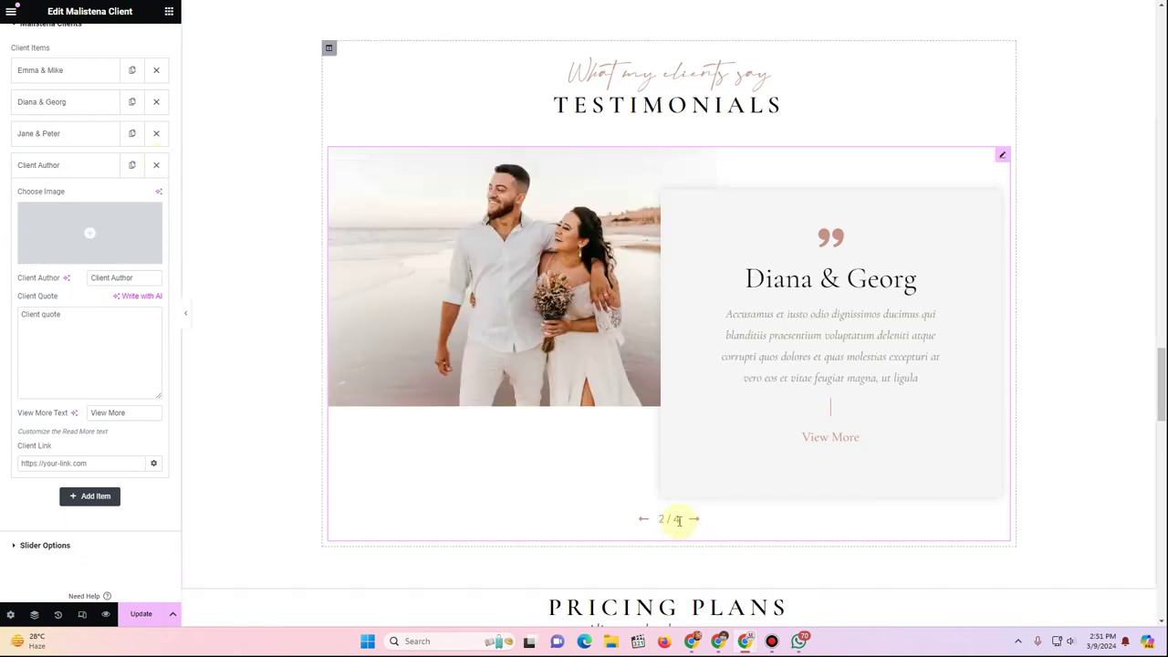
{"action": "left_click", "coordinate": [156, 165]}
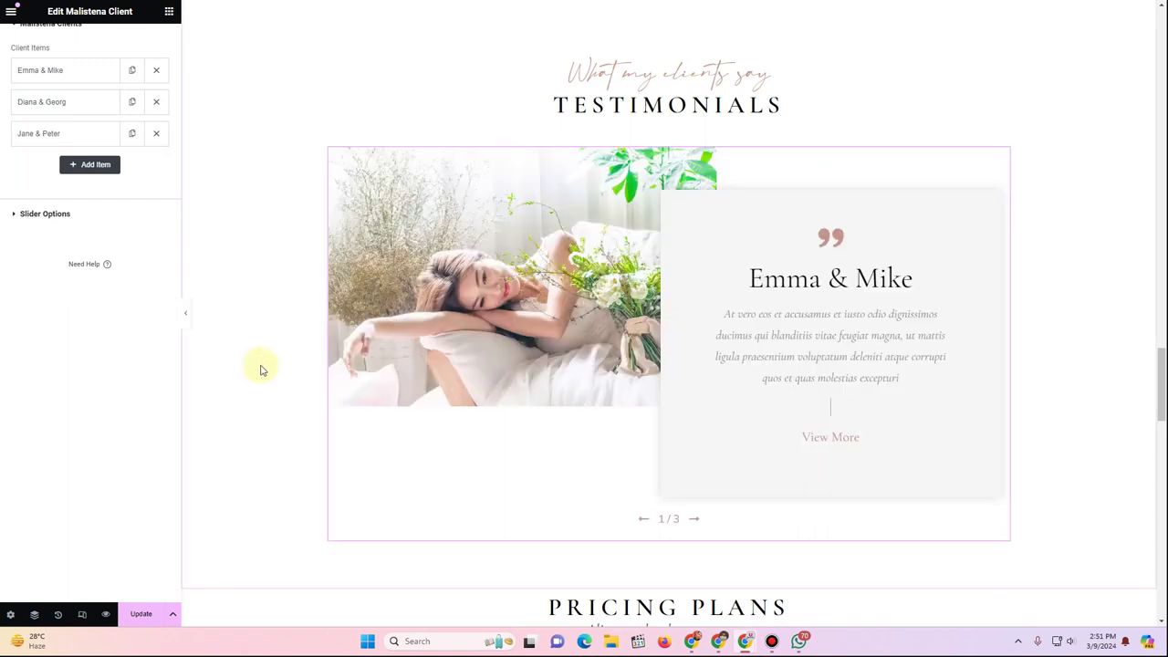
{"action": "scroll", "coordinate": [603, 316], "scroll_direction": "down", "scroll_amount": 5}
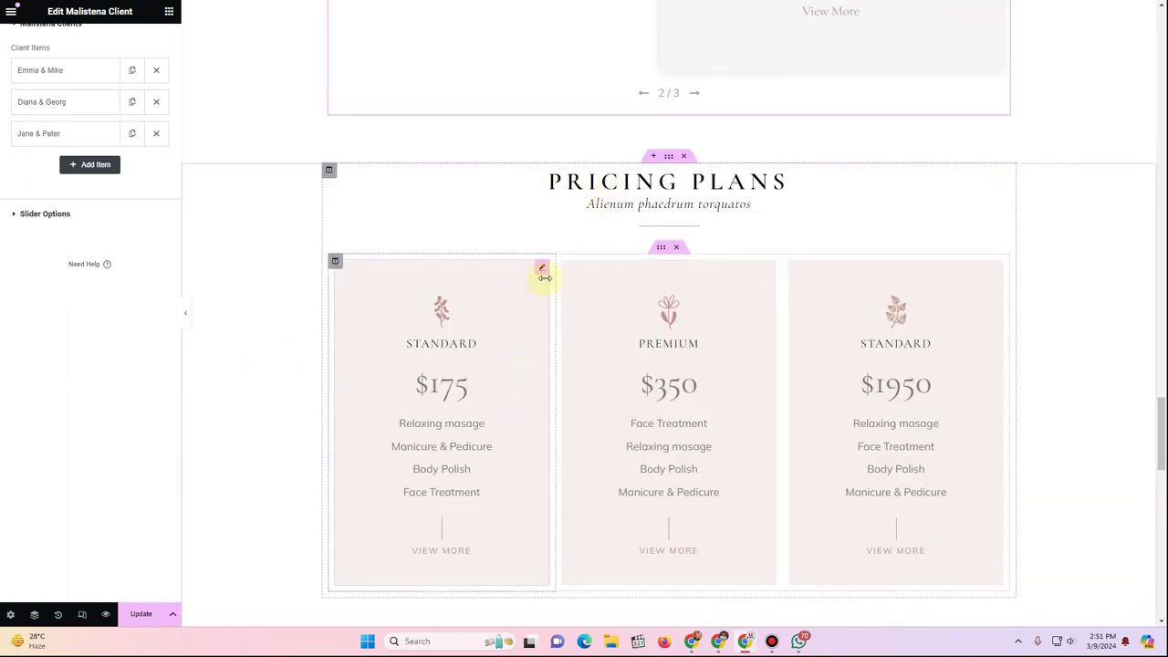
Inspect the Standard and Premium pricing cards and the 'Elegance in every detail' heading
{"action": "left_click", "coordinate": [542, 271]}
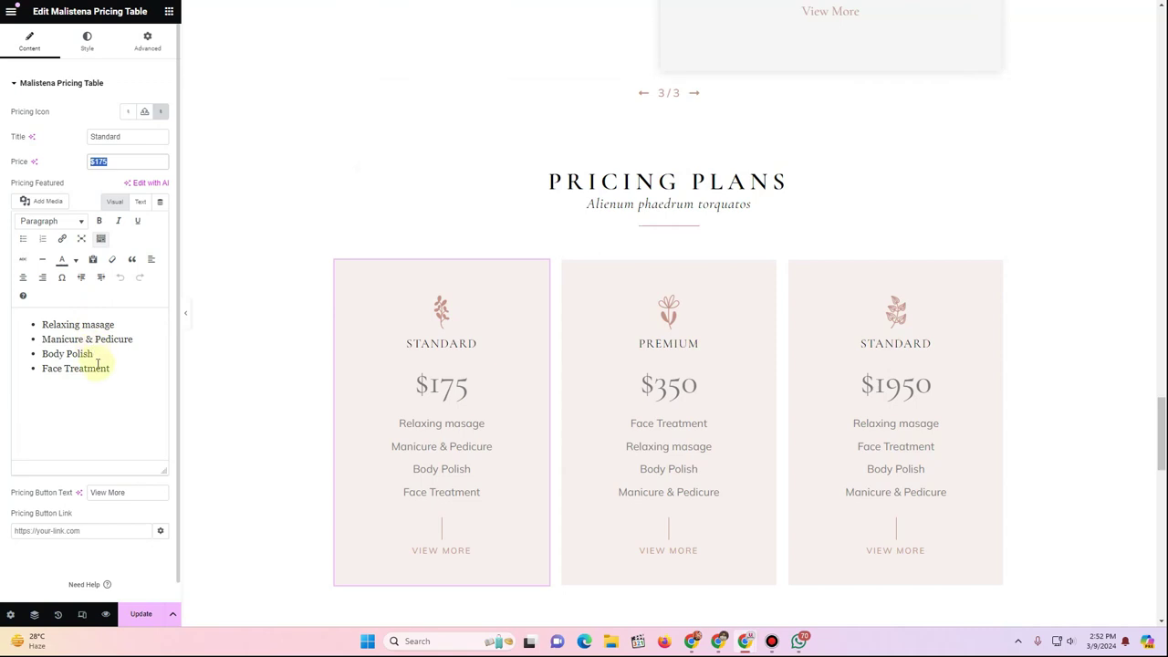
{"action": "left_click_drag", "start_coordinate": [136, 493], "coordinate": [91, 492]}
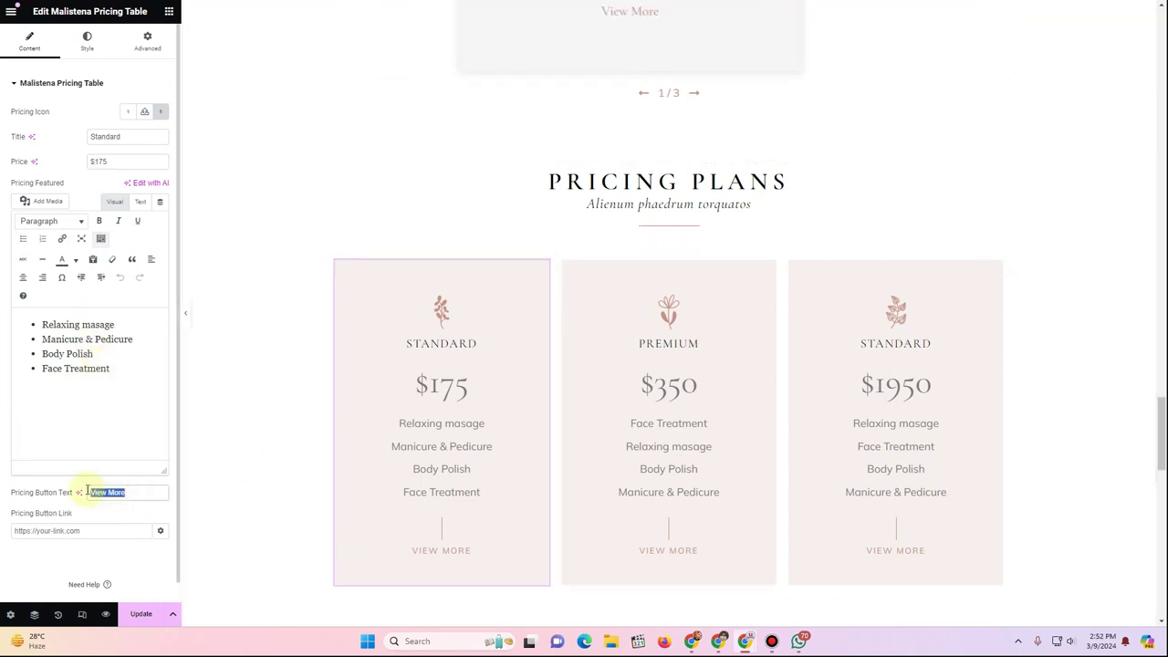
{"action": "left_click", "coordinate": [769, 264]}
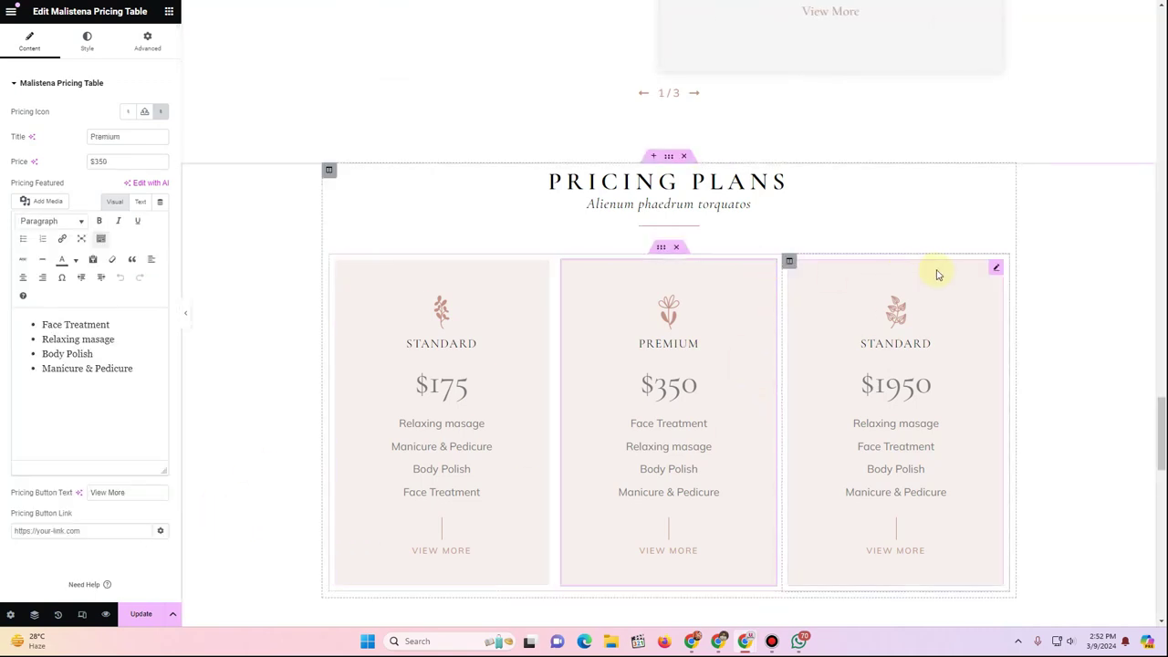
{"action": "scroll", "coordinate": [608, 362], "scroll_direction": "down", "scroll_amount": 3}
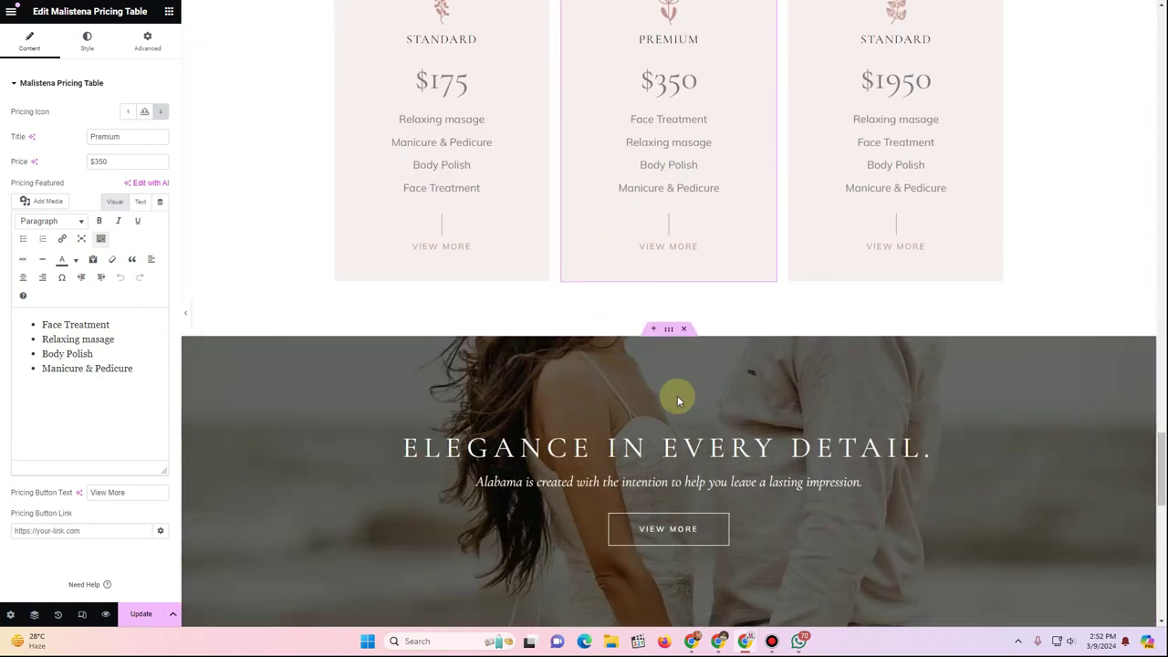
{"action": "scroll", "coordinate": [675, 397], "scroll_direction": "down", "scroll_amount": 2}
{"action": "left_click", "coordinate": [654, 262]}
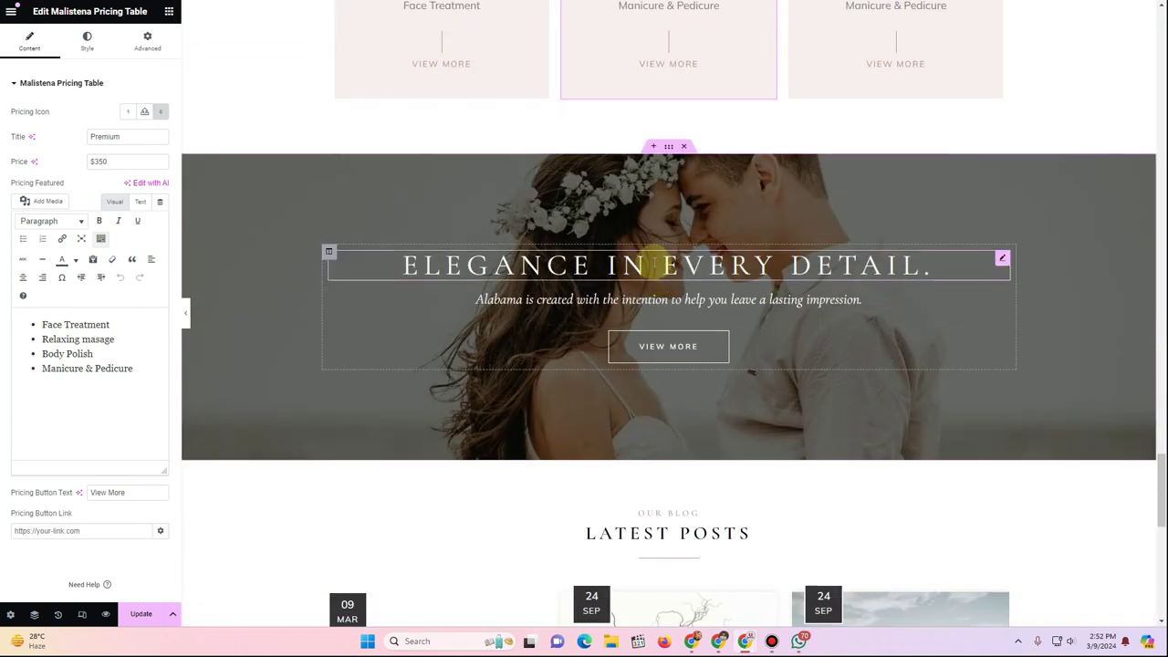
{"action": "left_click", "coordinate": [561, 301]}
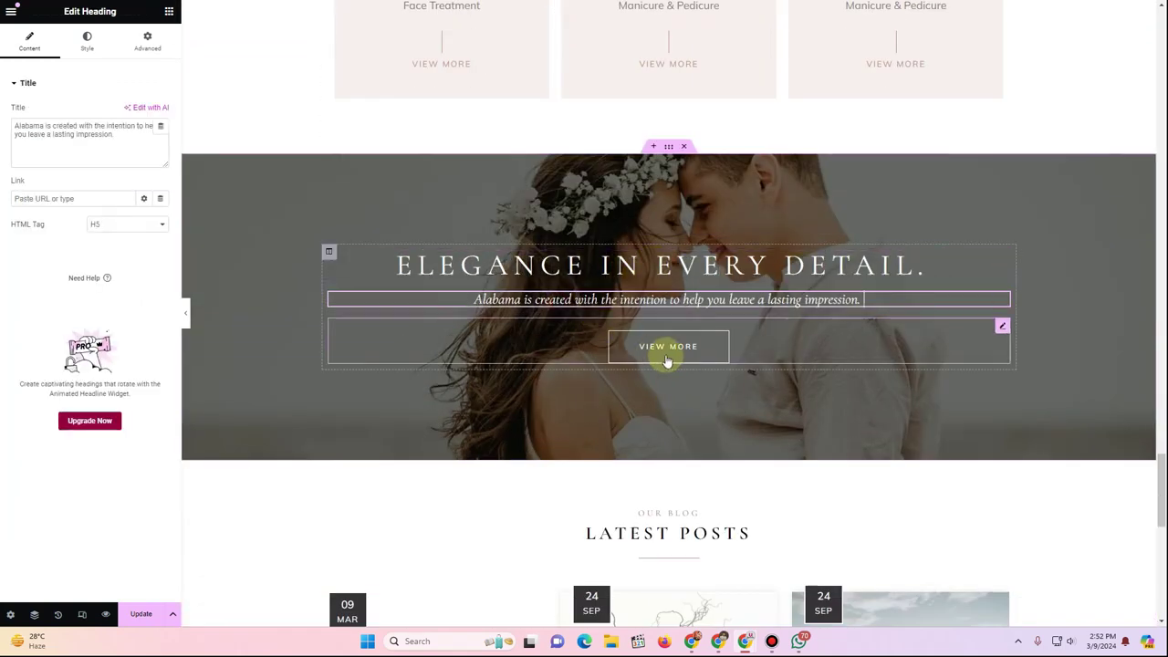
{"action": "scroll", "coordinate": [675, 351], "scroll_direction": "down", "scroll_amount": 4}
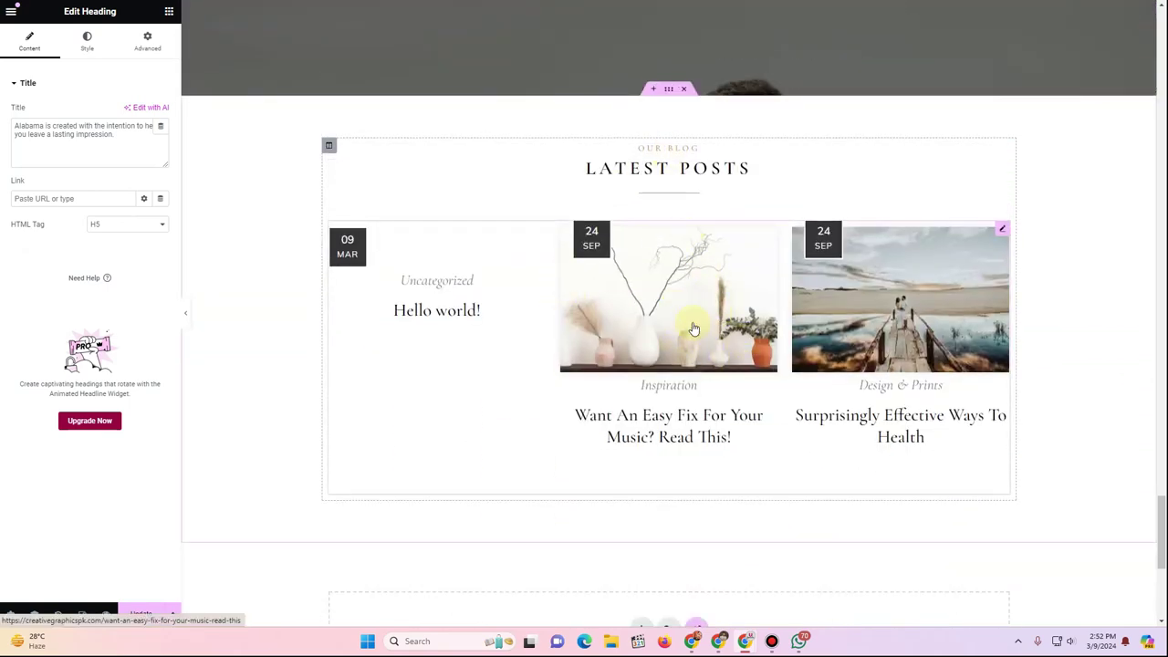
Save the homepage changes with Update and switch to the live homepage
{"action": "left_click", "coordinate": [143, 614]}
{"action": "scroll", "coordinate": [274, 479], "scroll_direction": "down", "scroll_amount": 4}
{"action": "scroll", "coordinate": [304, 486], "scroll_direction": "up", "scroll_amount": 10}
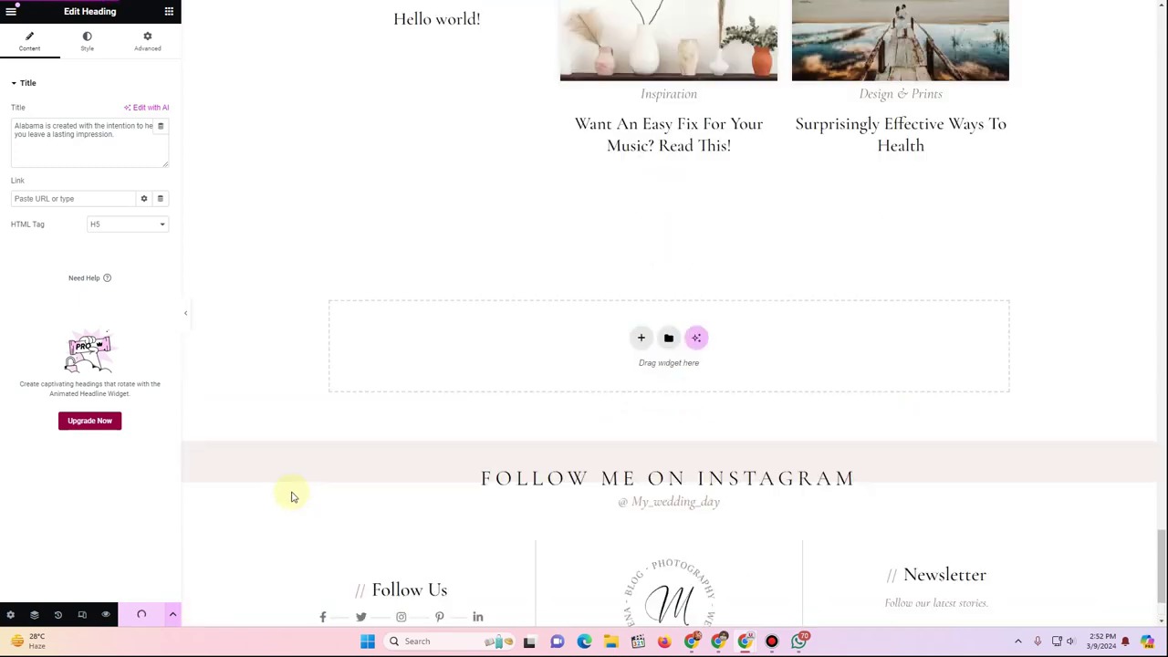
{"action": "scroll", "coordinate": [391, 305], "scroll_direction": "down", "scroll_amount": 2}
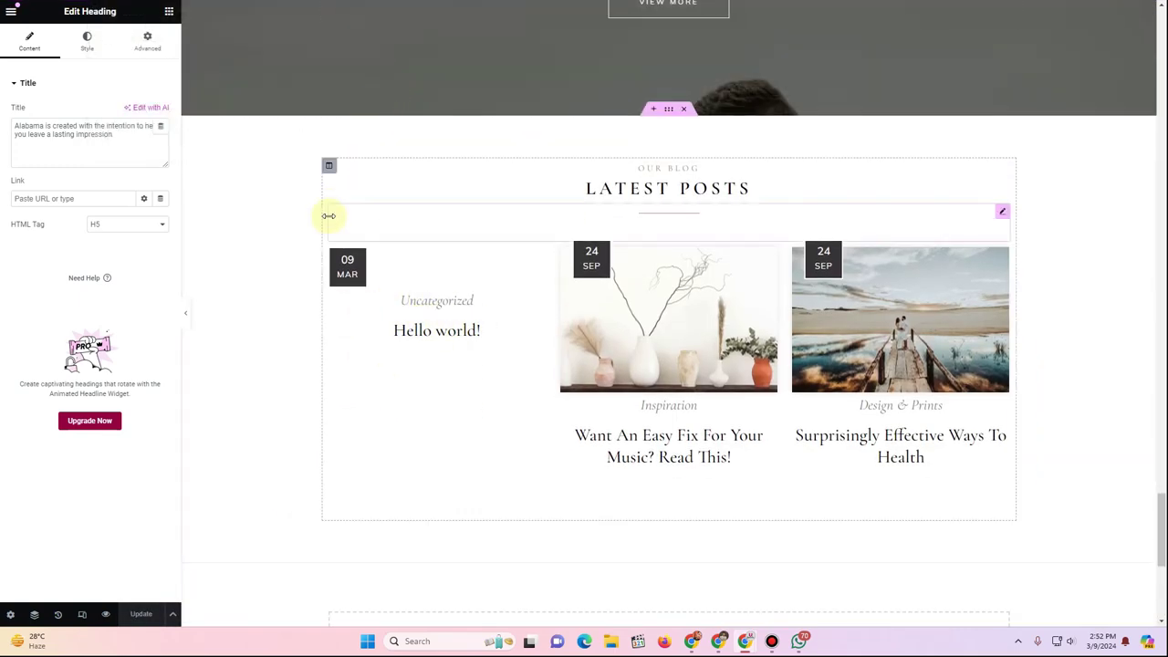
{"action": "key", "text": "ctrl+Tab"}
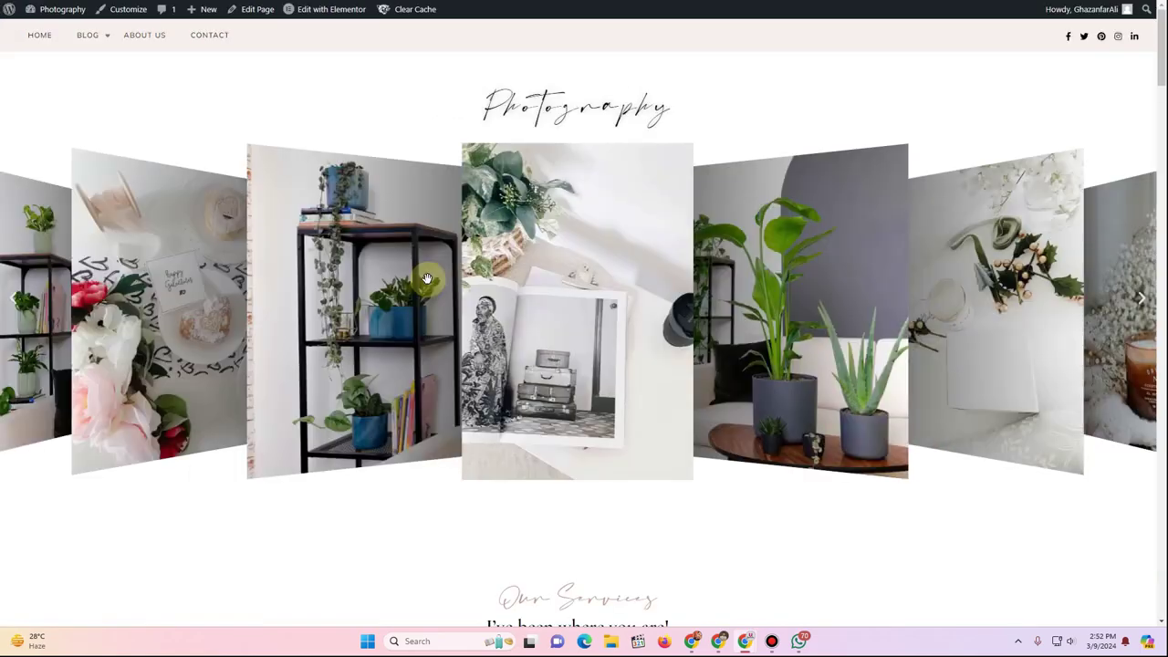
Permanently delete the trashed Hello world! post by emptying the Trash
{"action": "scroll", "coordinate": [431, 285], "scroll_direction": "down", "scroll_amount": 15}
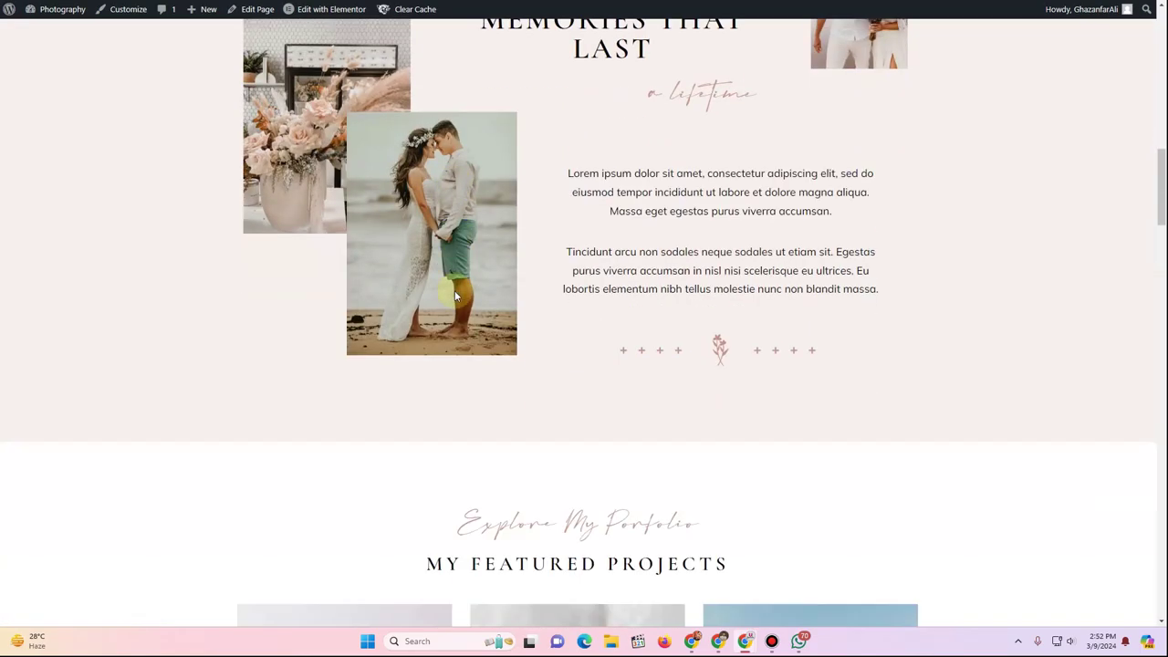
{"action": "scroll", "coordinate": [455, 296], "scroll_direction": "down", "scroll_amount": 15}
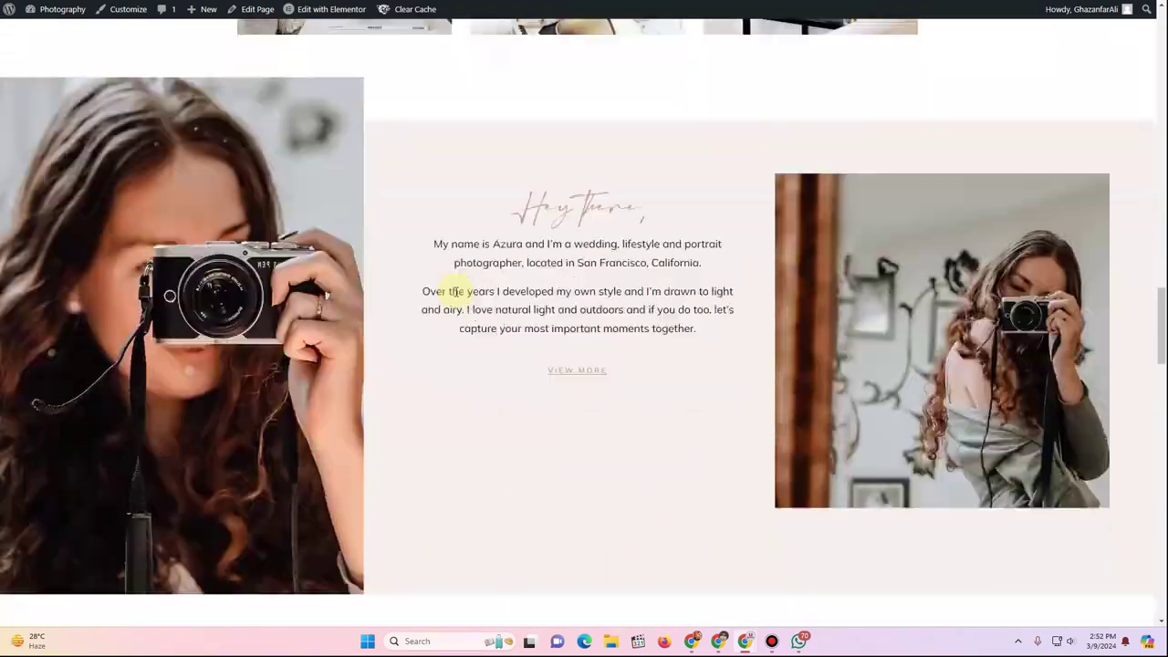
{"action": "scroll", "coordinate": [429, 299], "scroll_direction": "up", "scroll_amount": 20}
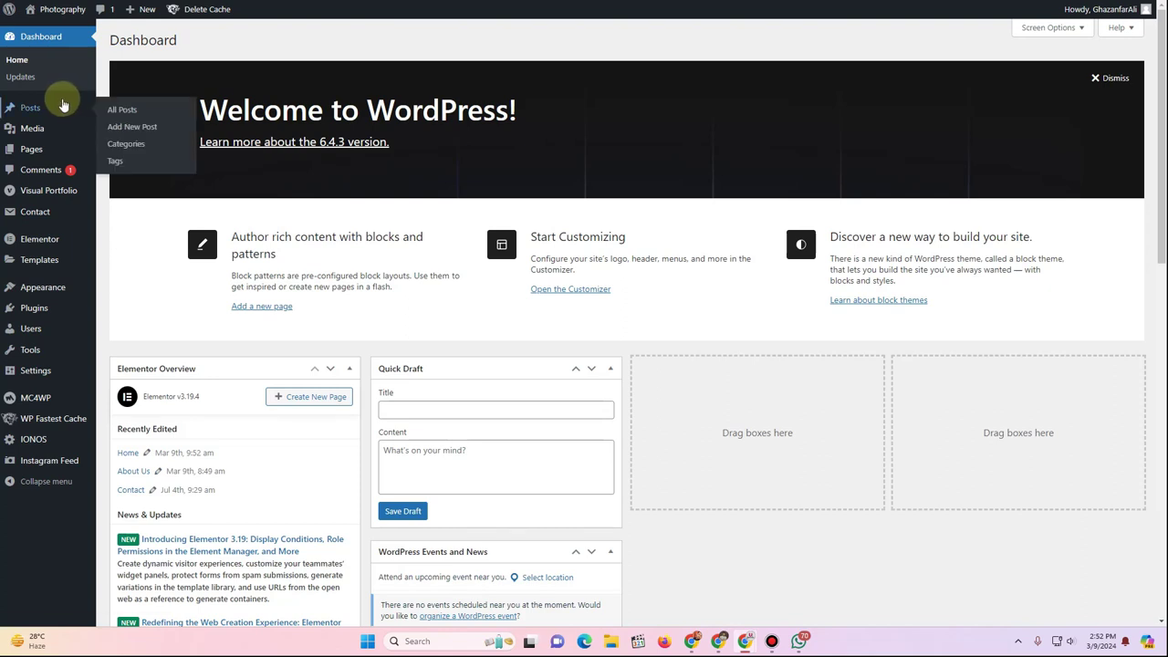
{"action": "left_click", "coordinate": [69, 103]}
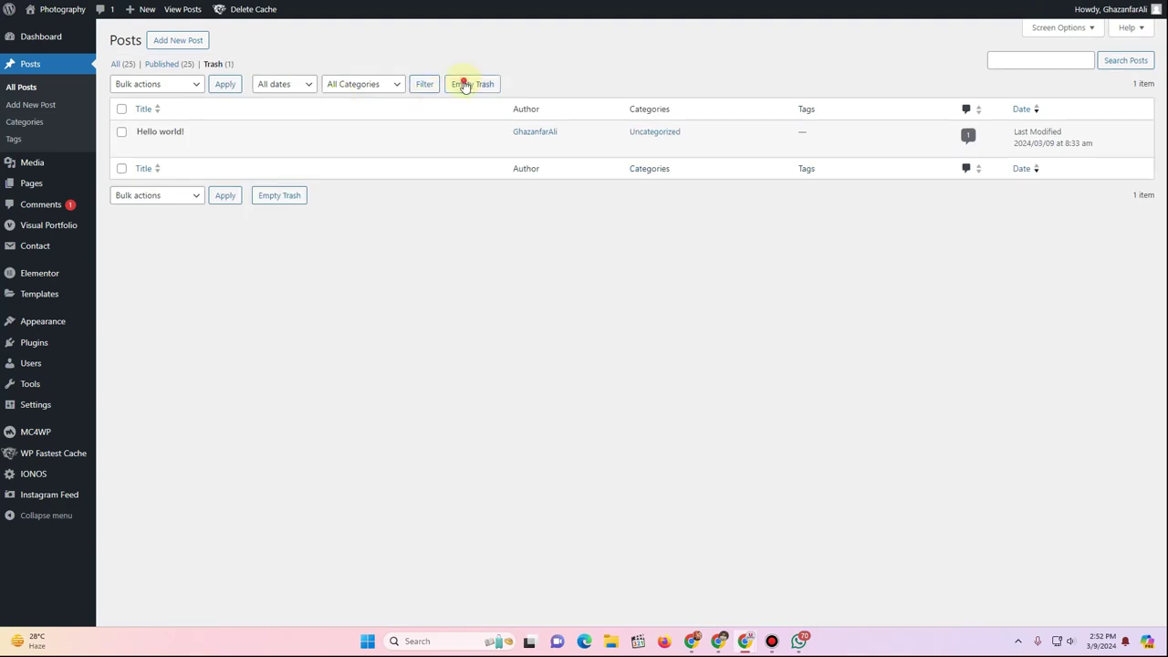
{"action": "left_click", "coordinate": [464, 84]}
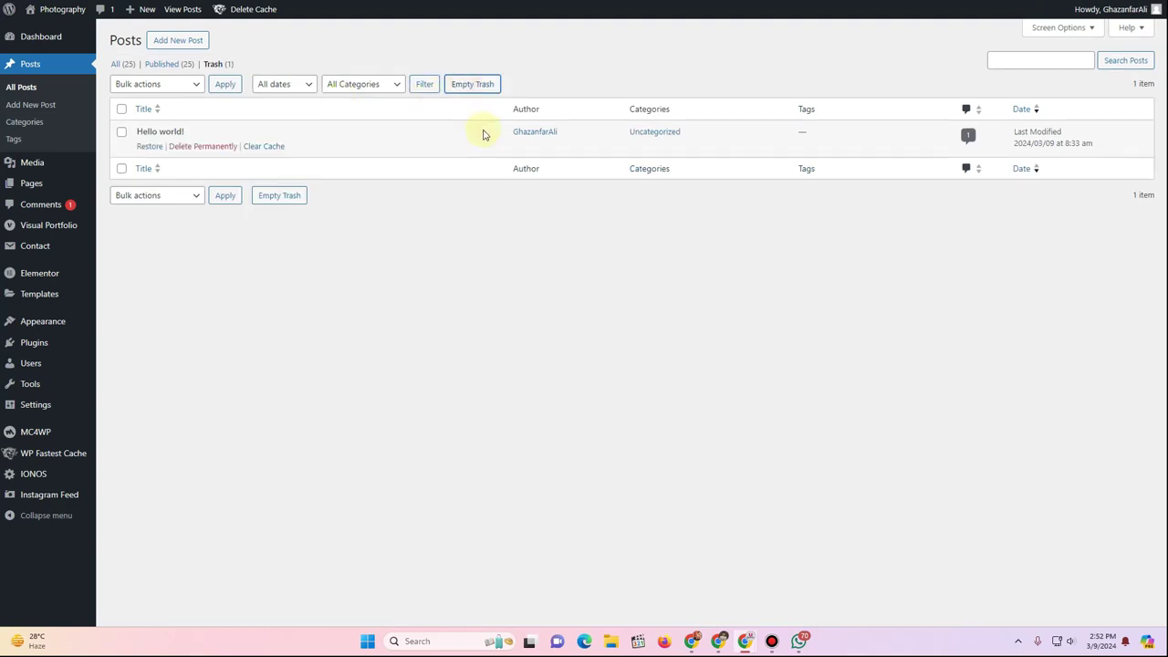
Visit the live site and confirm Hello world! is gone from Latest Posts
{"action": "mouse_move", "coordinate": [73, 10]}
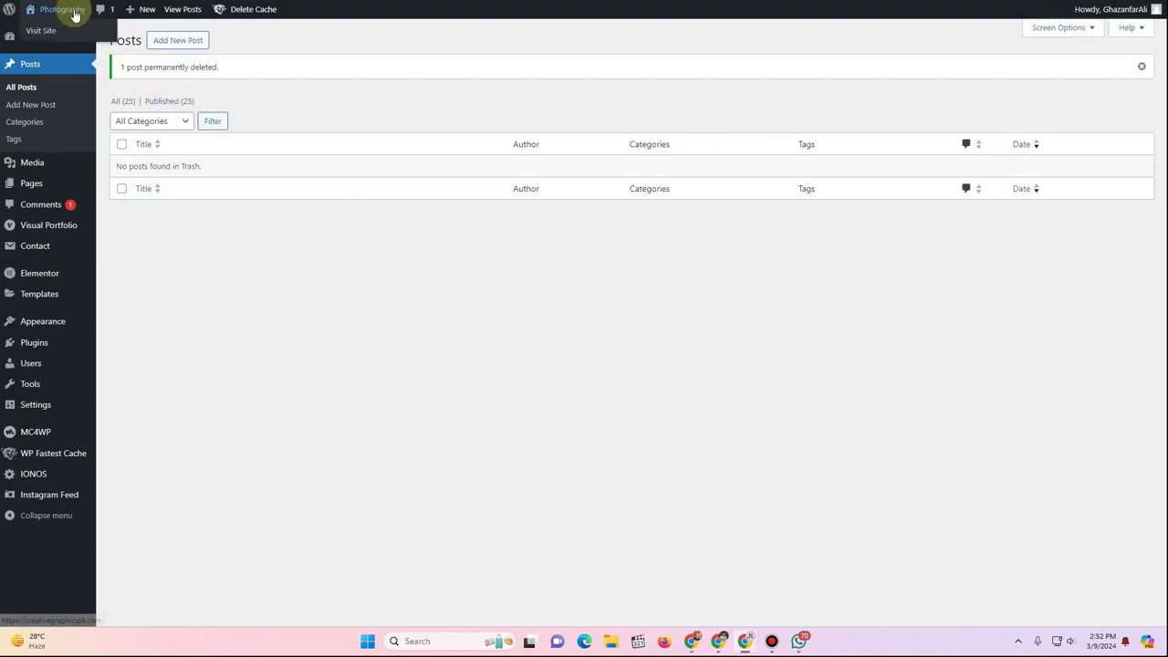
{"action": "left_click", "coordinate": [72, 30]}
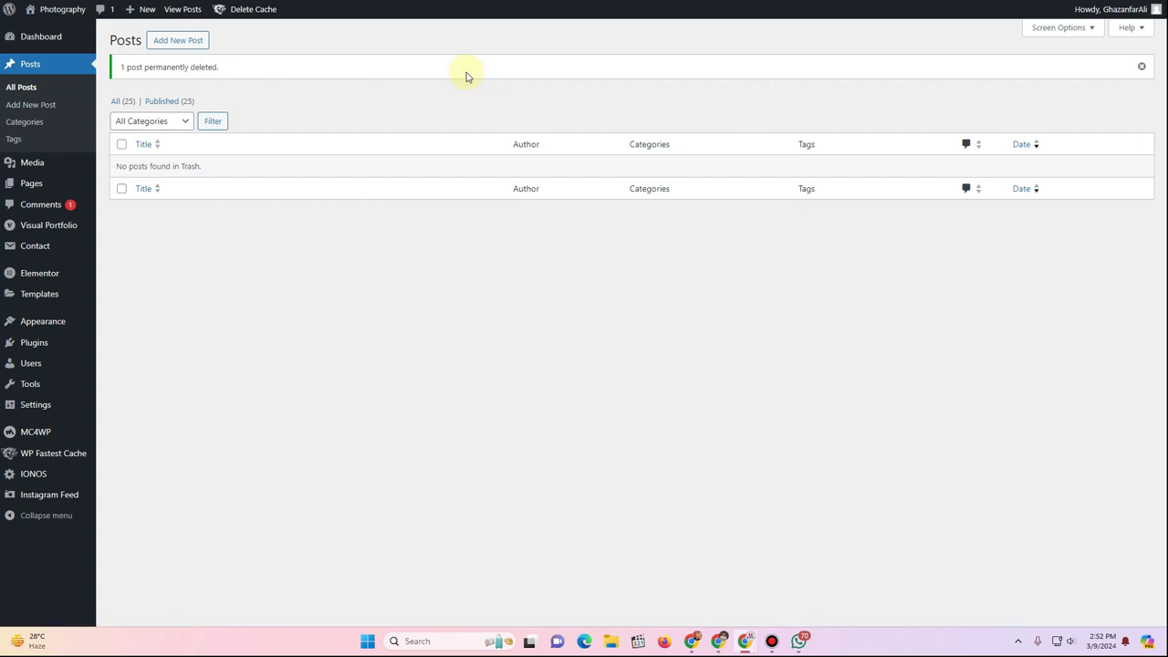
{"action": "scroll", "coordinate": [797, 146], "scroll_direction": "down", "scroll_amount": 2}
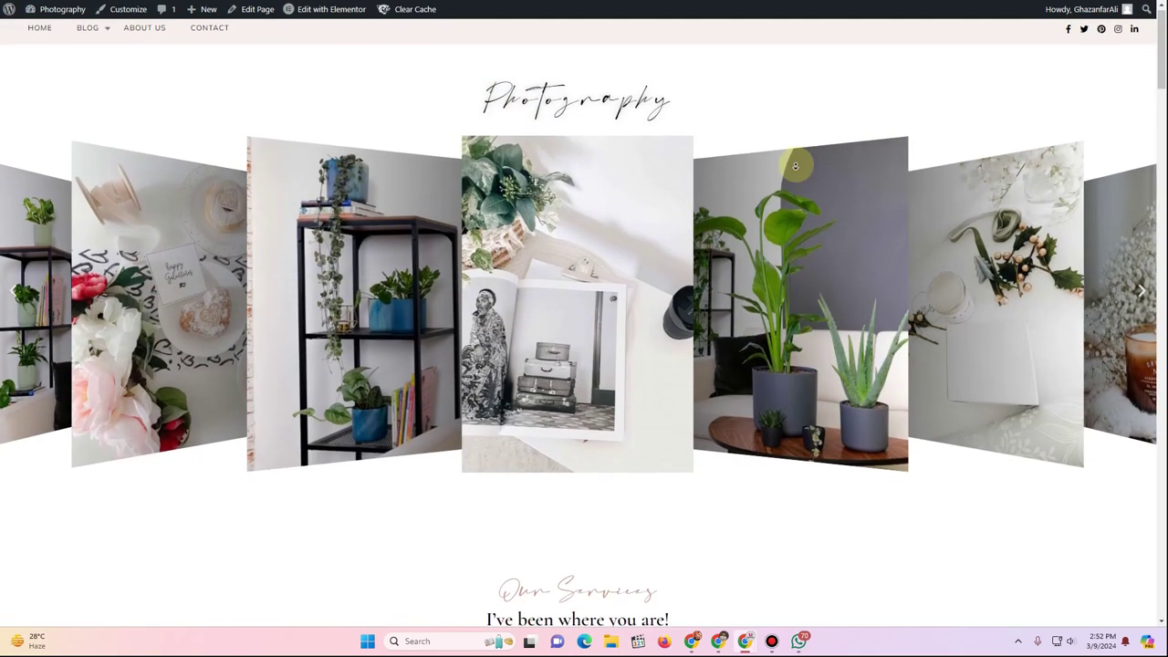
{"action": "scroll", "coordinate": [796, 166], "scroll_direction": "down", "scroll_amount": 10}
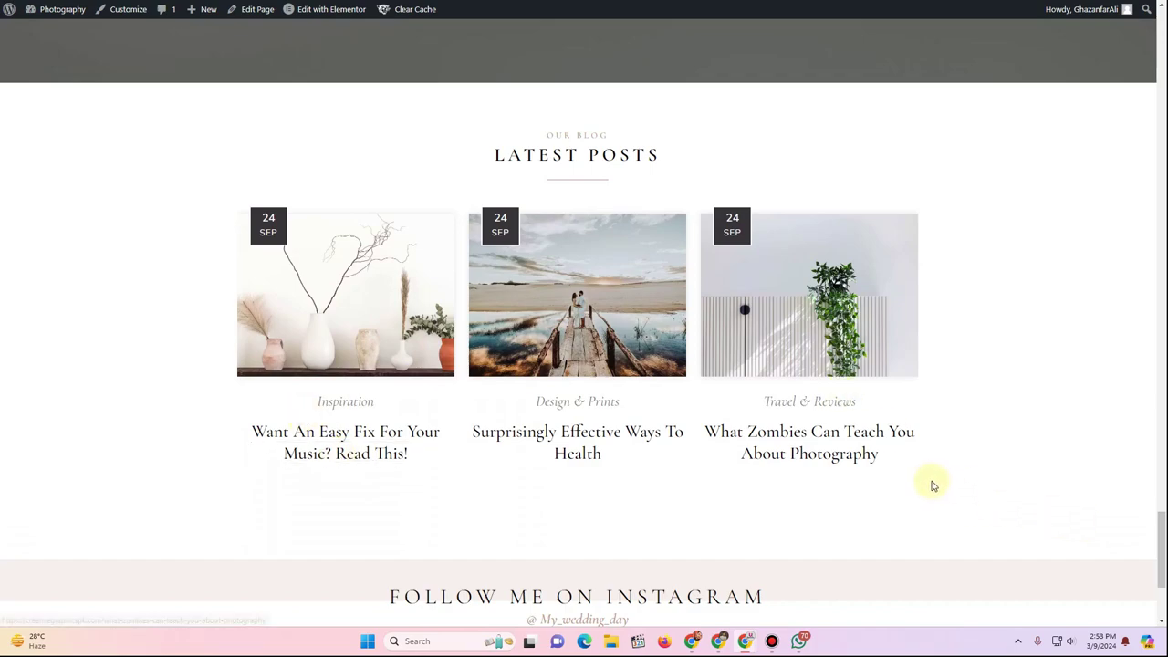
{"action": "scroll", "coordinate": [931, 466], "scroll_direction": "down", "scroll_amount": 3}
{"action": "scroll", "coordinate": [354, 226], "scroll_direction": "up", "scroll_amount": 3}
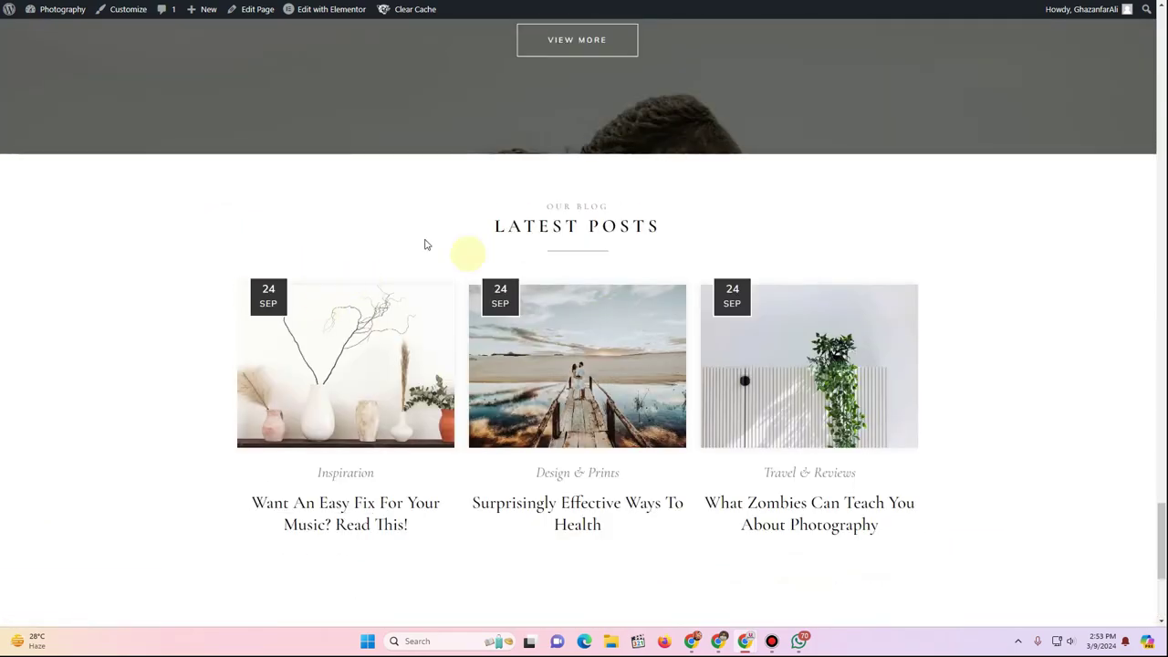
{"action": "scroll", "coordinate": [425, 243], "scroll_direction": "up", "scroll_amount": 8}
{"action": "scroll", "coordinate": [339, 220], "scroll_direction": "up", "scroll_amount": 15}
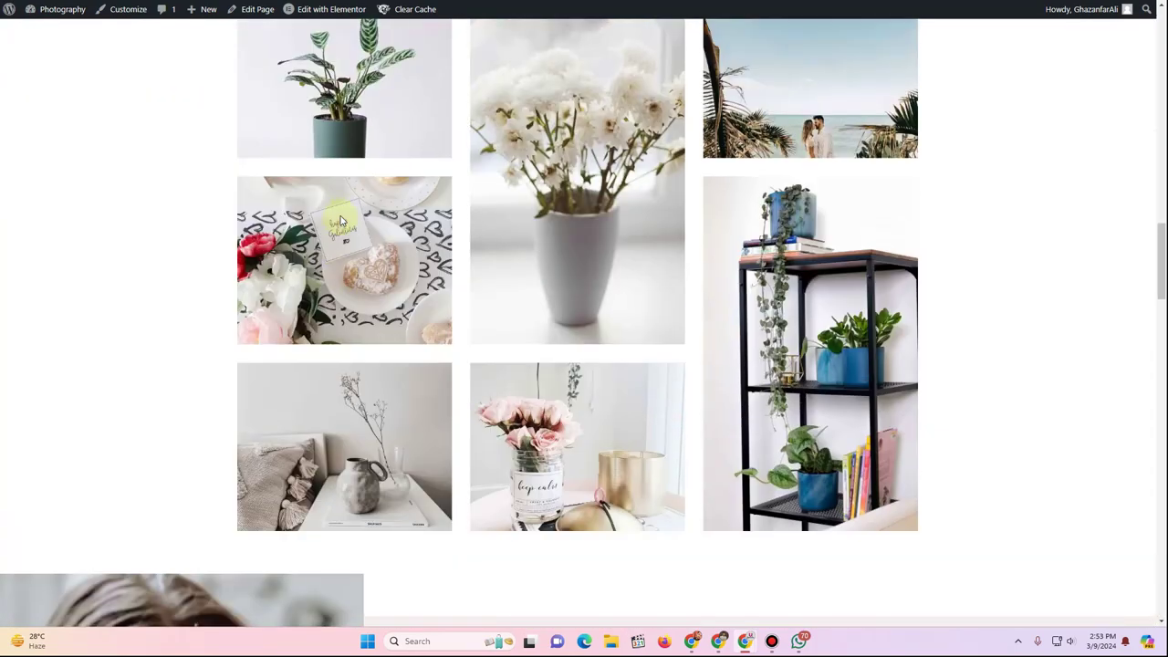
{"action": "scroll", "coordinate": [340, 220], "scroll_direction": "up", "scroll_amount": 4}
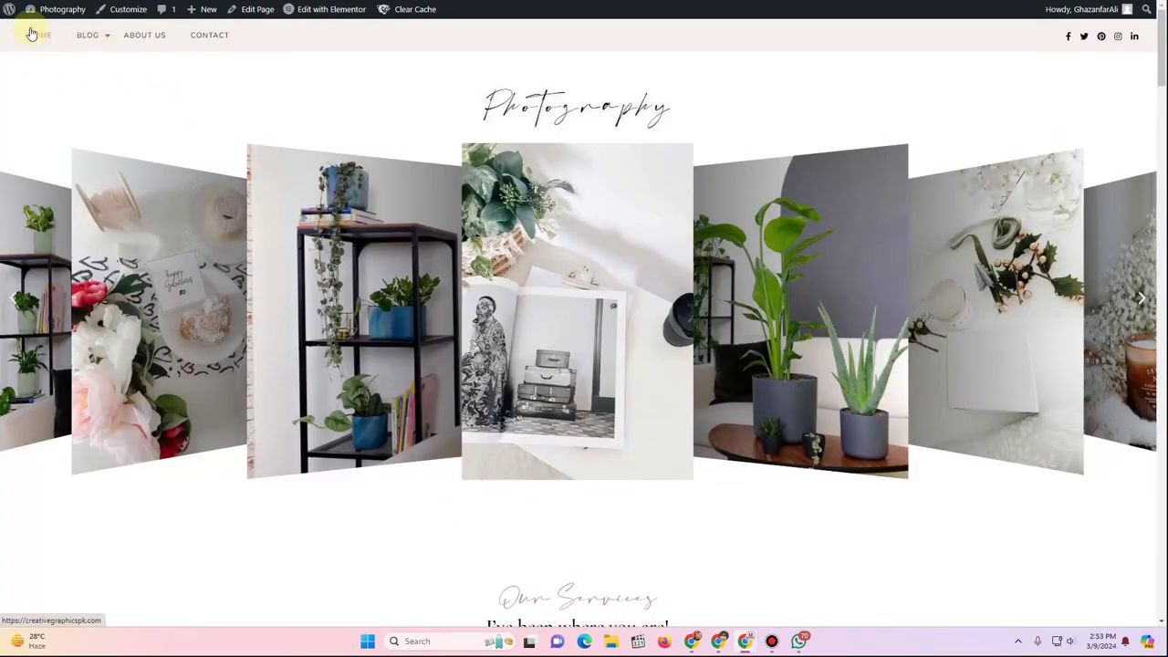
{"action": "mouse_move", "coordinate": [92, 41]}
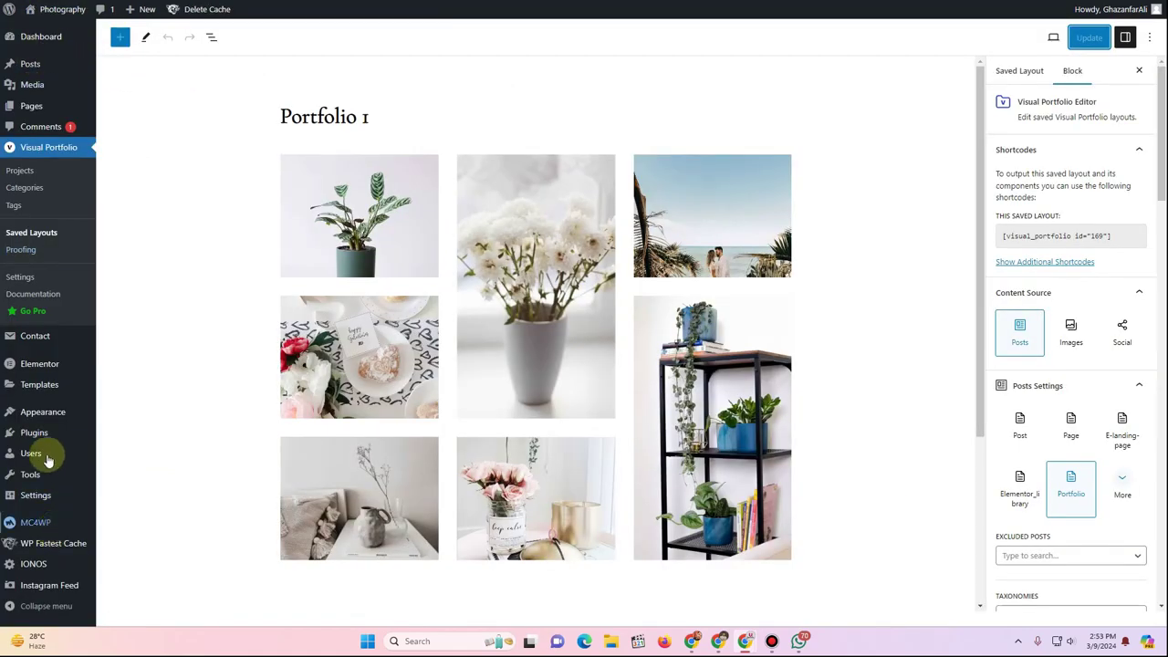
Remove the invalid #118 item, Sub Menu 1 and Sub Menu 2 from Main Menu and save
{"action": "mouse_move", "coordinate": [45, 422]}
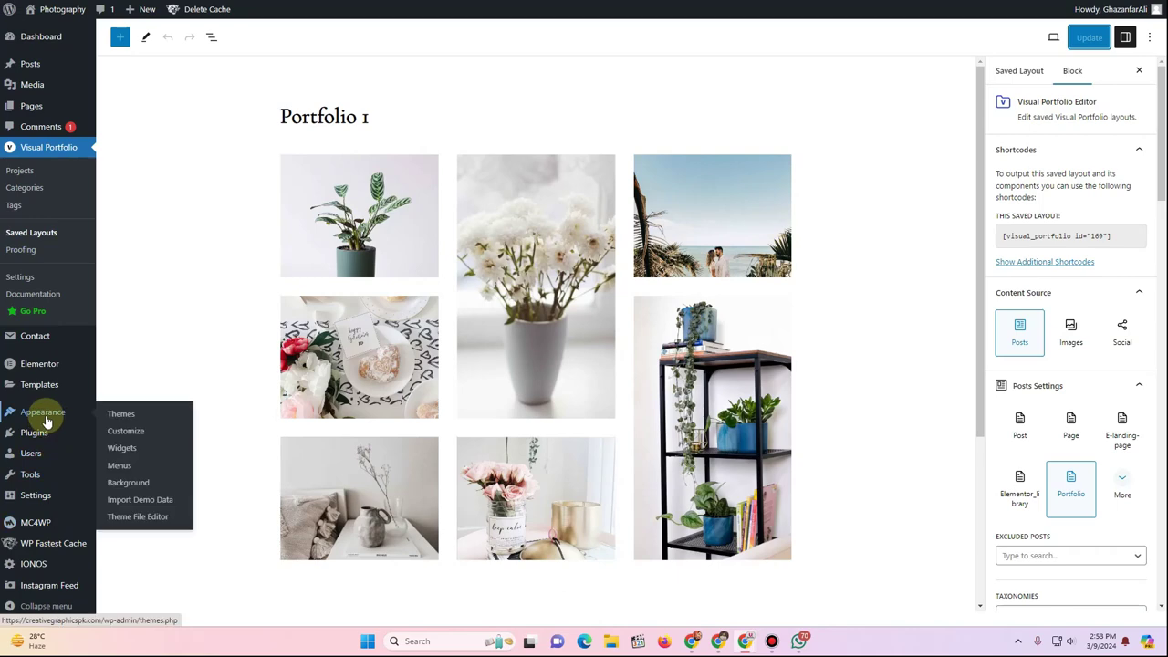
{"action": "left_click", "coordinate": [119, 465]}
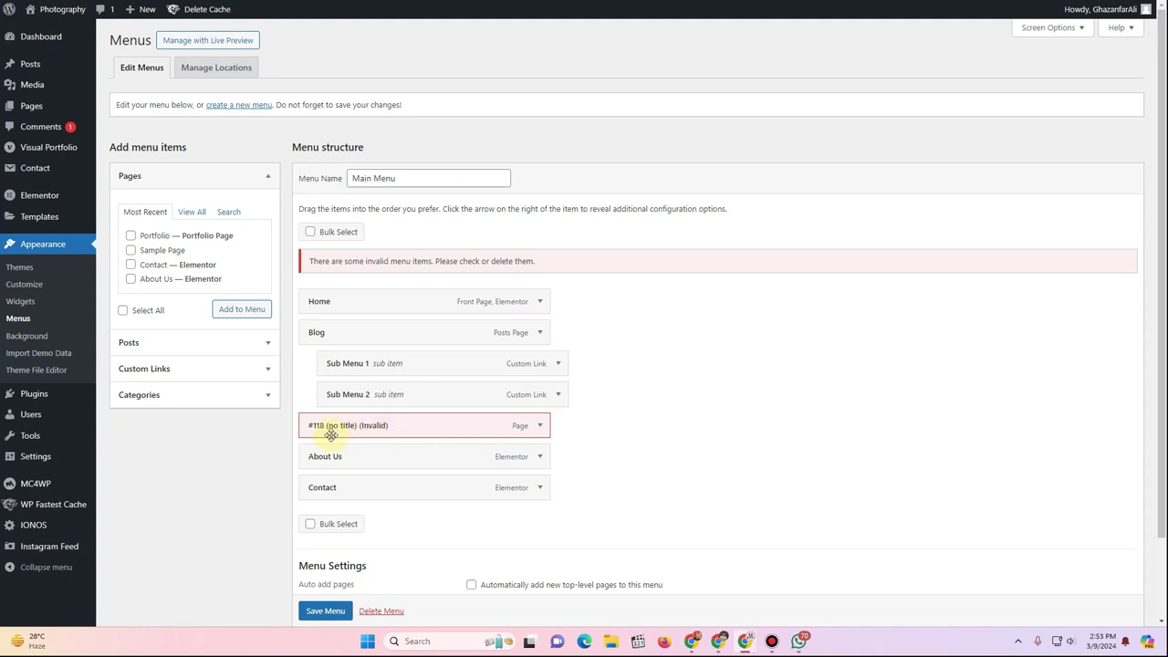
{"action": "left_click", "coordinate": [543, 427]}
{"action": "left_click", "coordinate": [317, 508]}
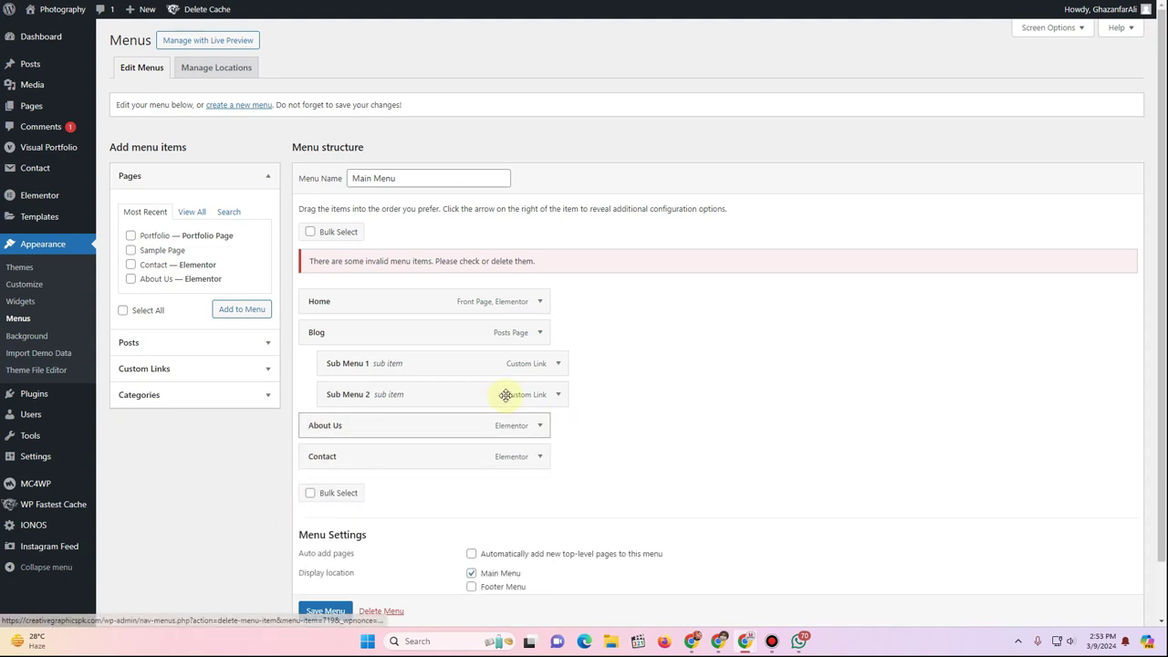
{"action": "left_click", "coordinate": [556, 365]}
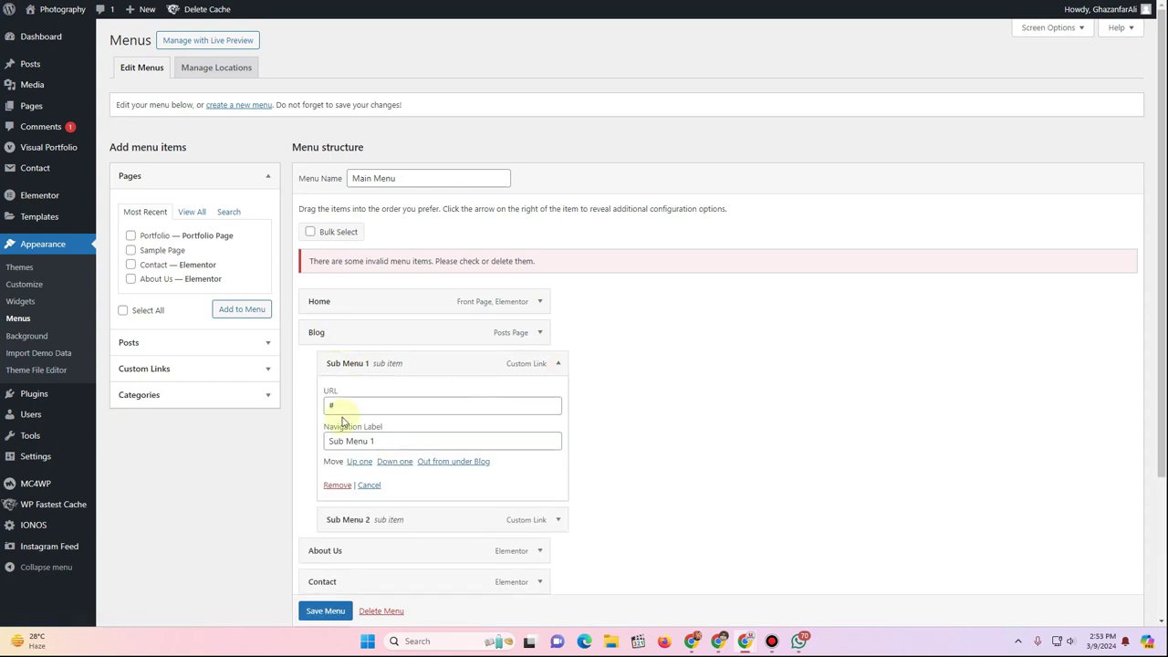
{"action": "left_click", "coordinate": [336, 485]}
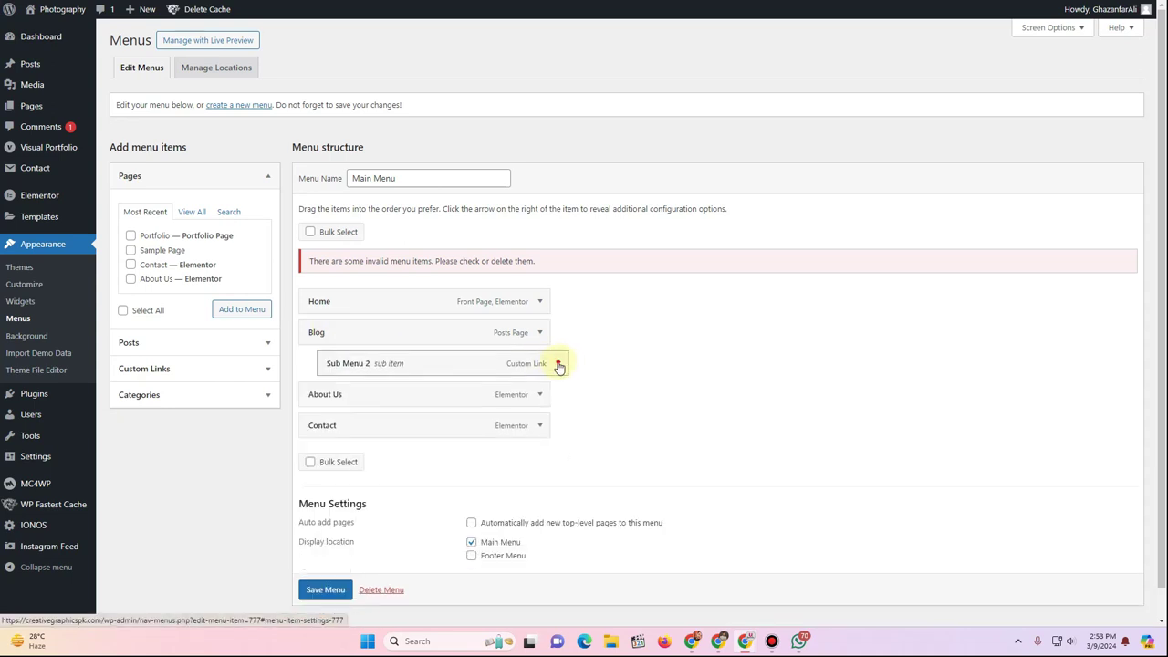
{"action": "left_click", "coordinate": [558, 365]}
{"action": "left_click", "coordinate": [337, 485]}
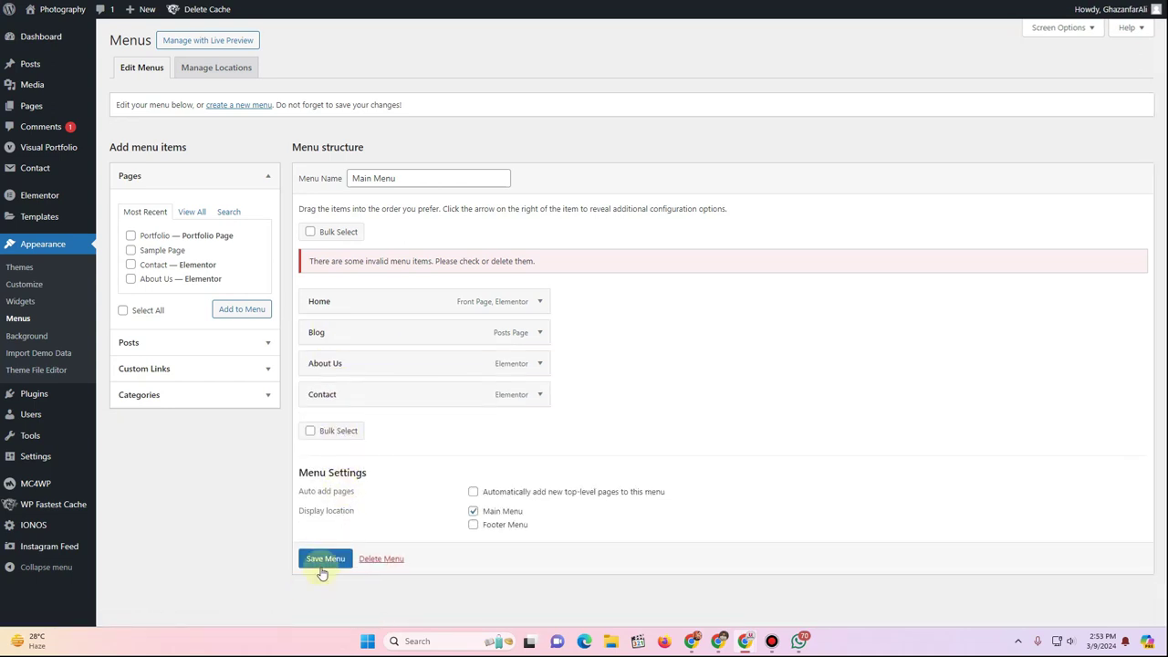
{"action": "left_click", "coordinate": [327, 561]}
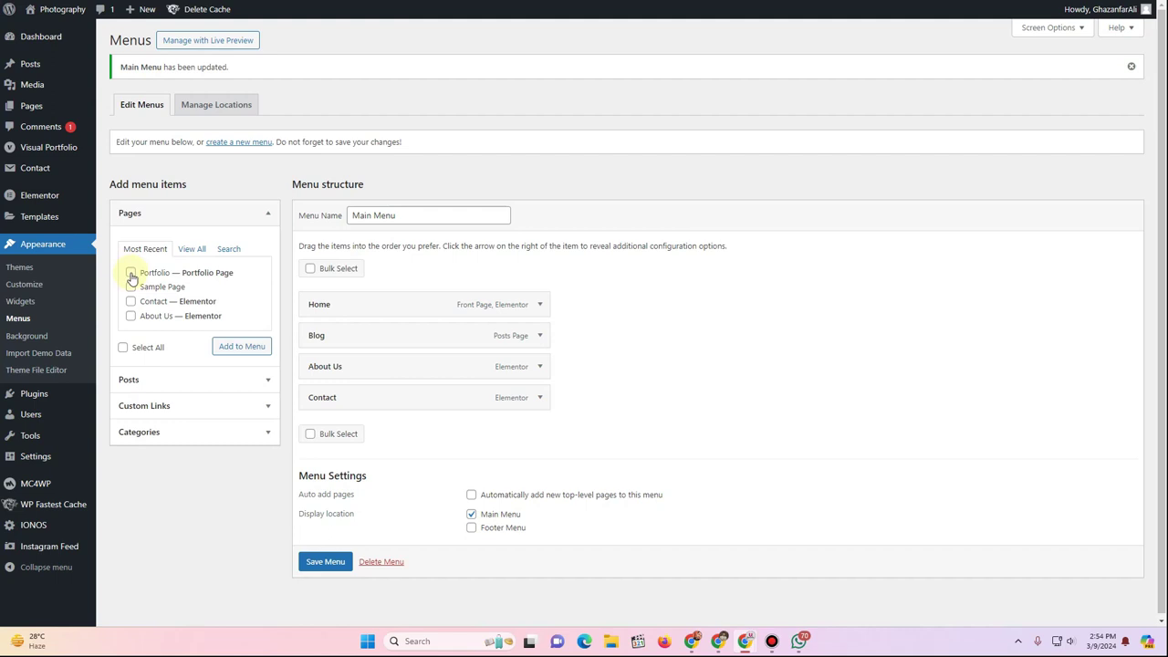
Add the Portfolio page, place it between Blog and About Us, and save the menu
{"action": "left_click", "coordinate": [235, 347]}
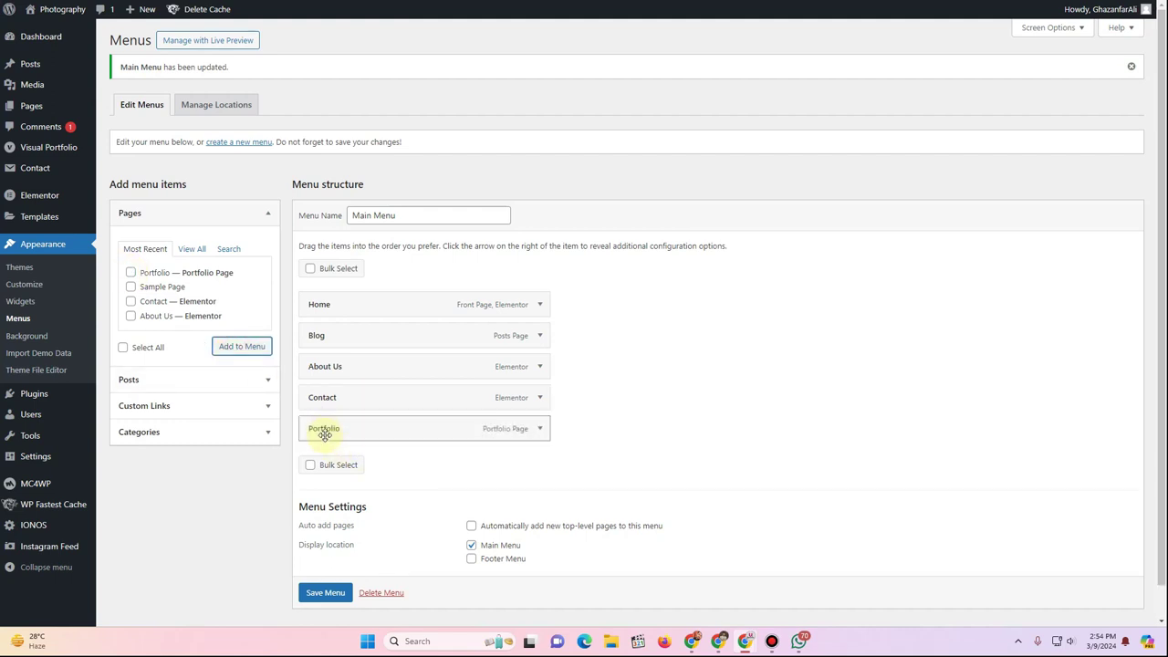
{"action": "left_click_drag", "start_coordinate": [323, 430], "coordinate": [326, 374]}
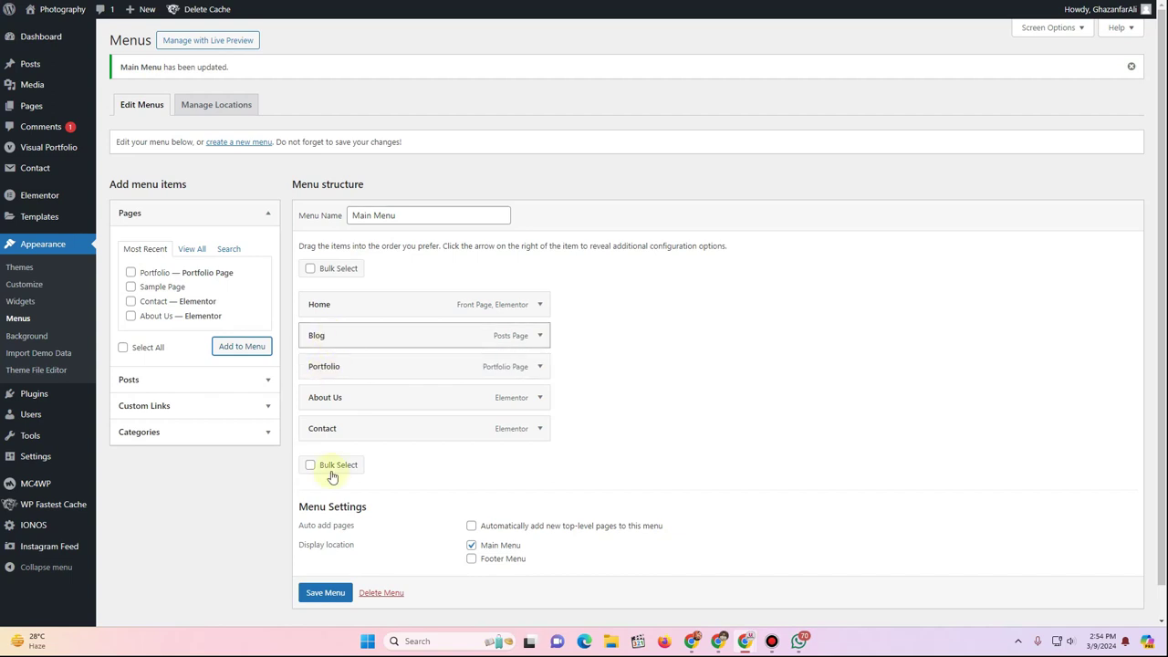
{"action": "scroll", "coordinate": [326, 600], "scroll_direction": "down", "scroll_amount": 1}
{"action": "left_click", "coordinate": [329, 575]}
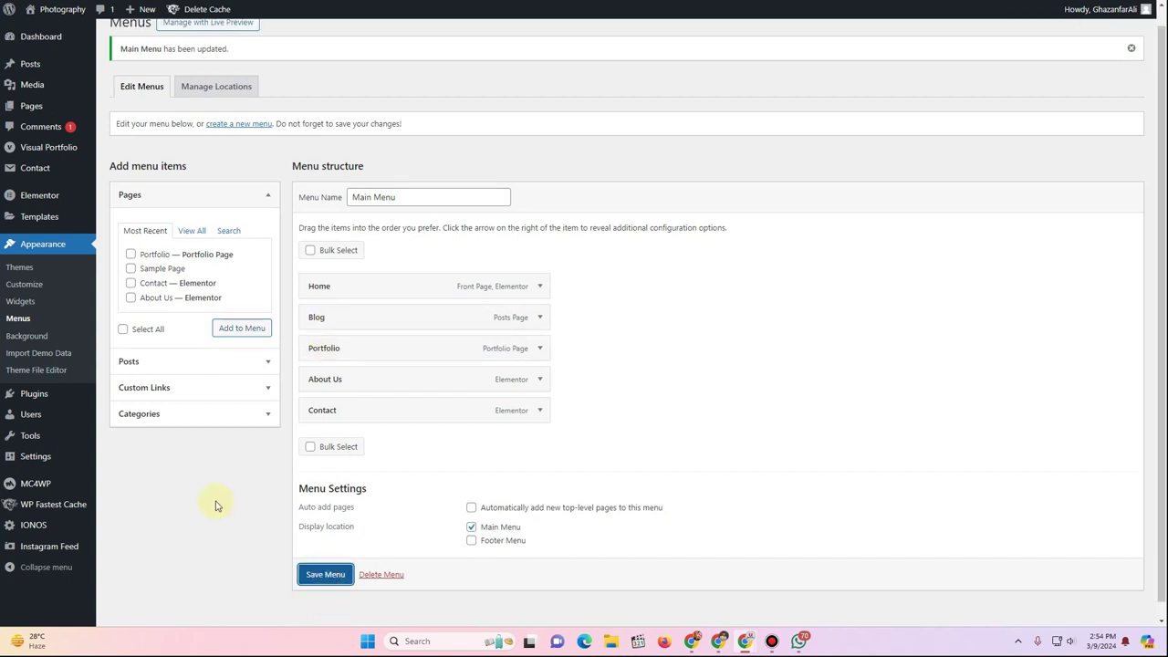
{"action": "left_click", "coordinate": [62, 9]}
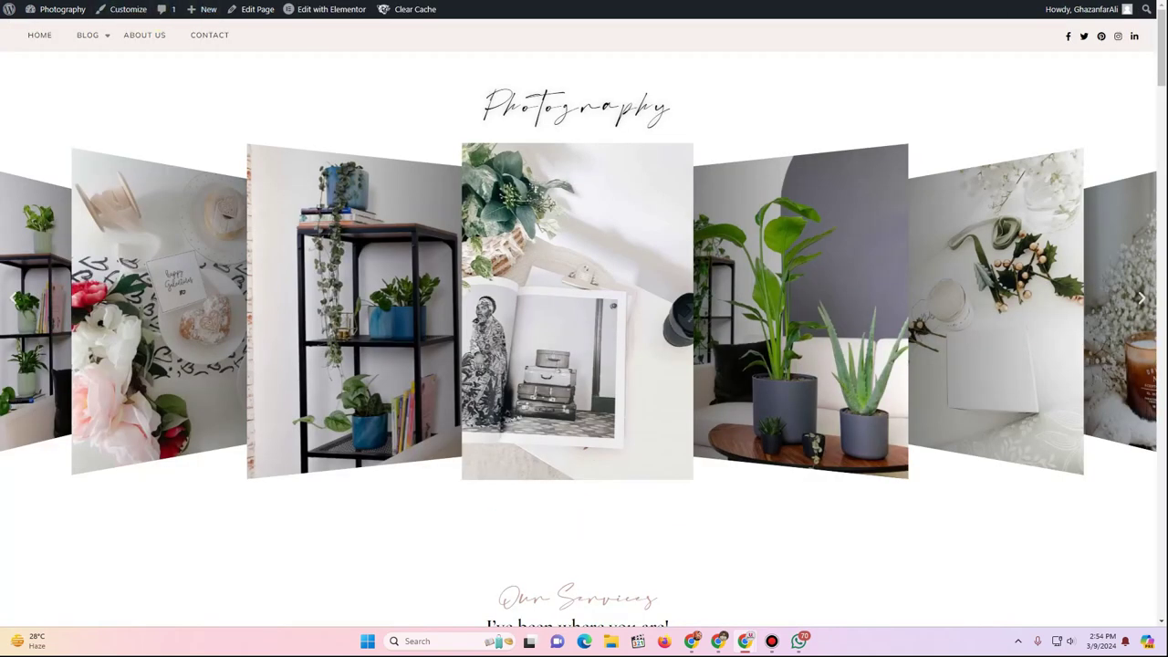
{"action": "key", "text": "F5"}
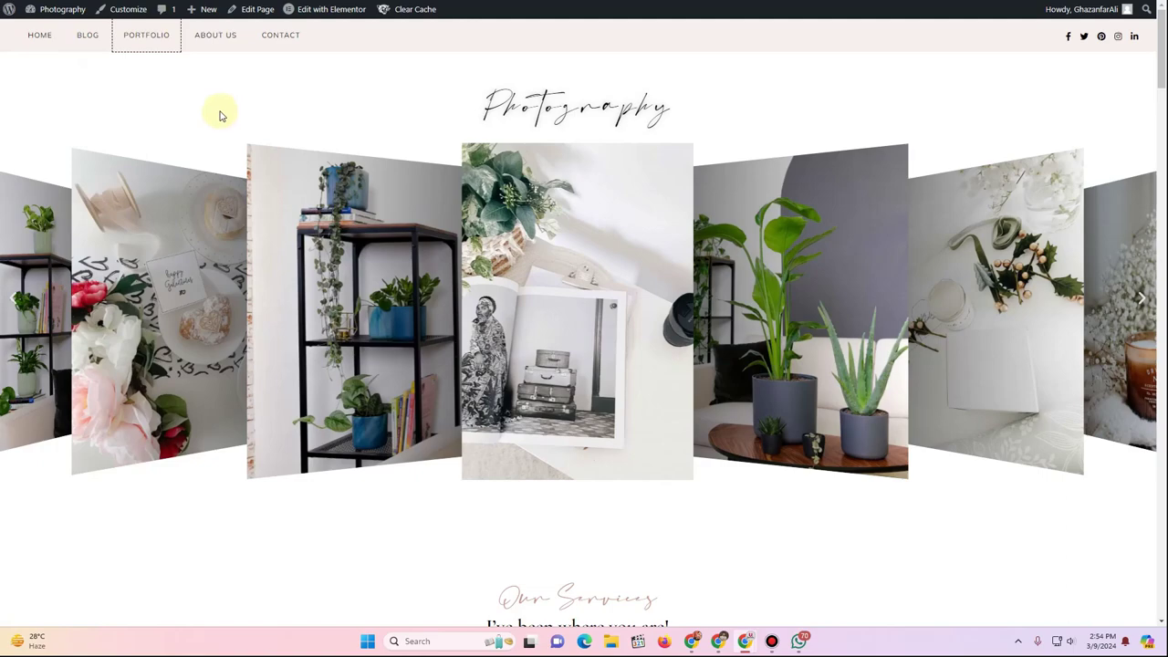
{"action": "scroll", "coordinate": [245, 261], "scroll_direction": "down", "scroll_amount": 2}
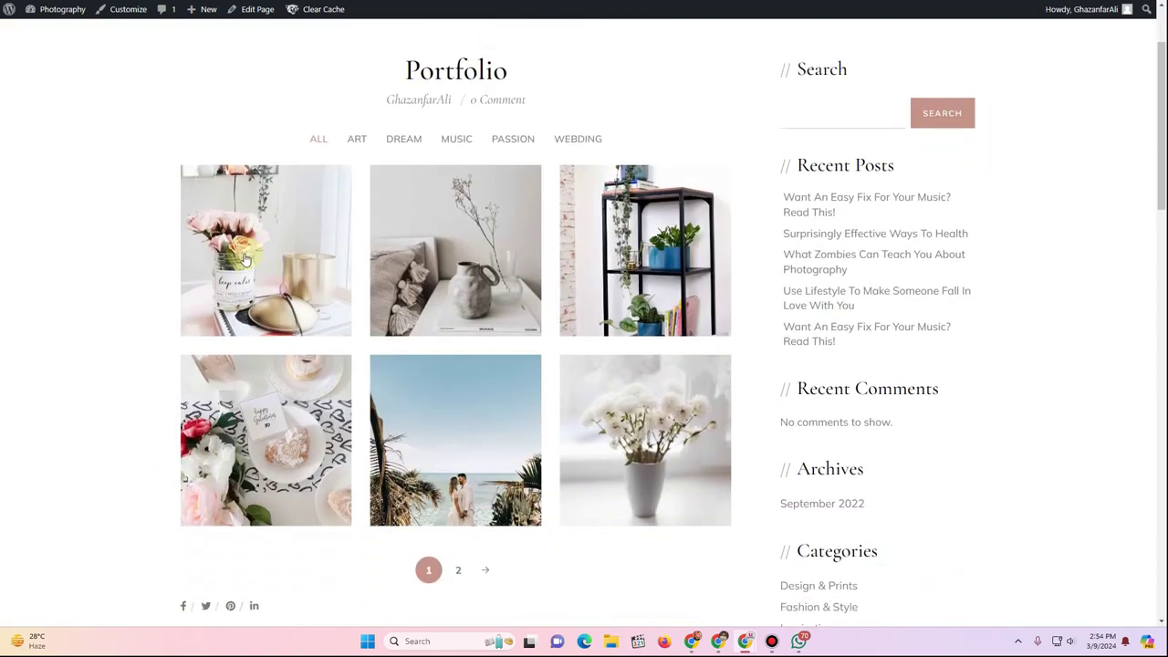
{"action": "scroll", "coordinate": [514, 336], "scroll_direction": "down", "scroll_amount": 5}
{"action": "scroll", "coordinate": [516, 342], "scroll_direction": "up", "scroll_amount": 6}
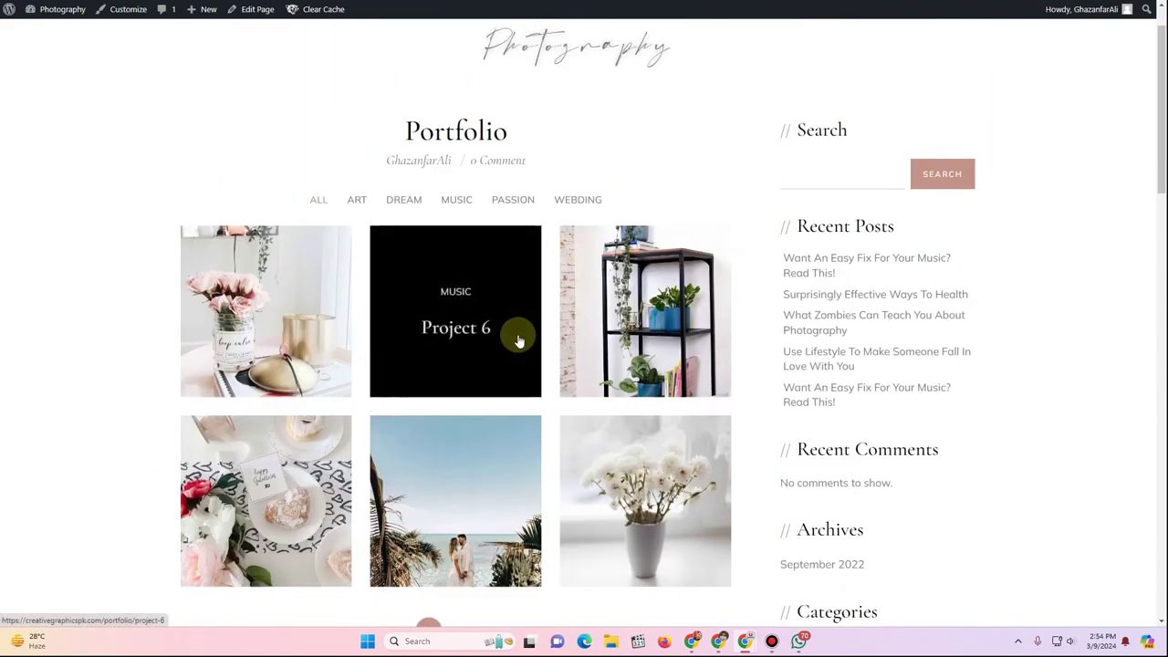
{"action": "scroll", "coordinate": [517, 339], "scroll_direction": "up", "scroll_amount": 1}
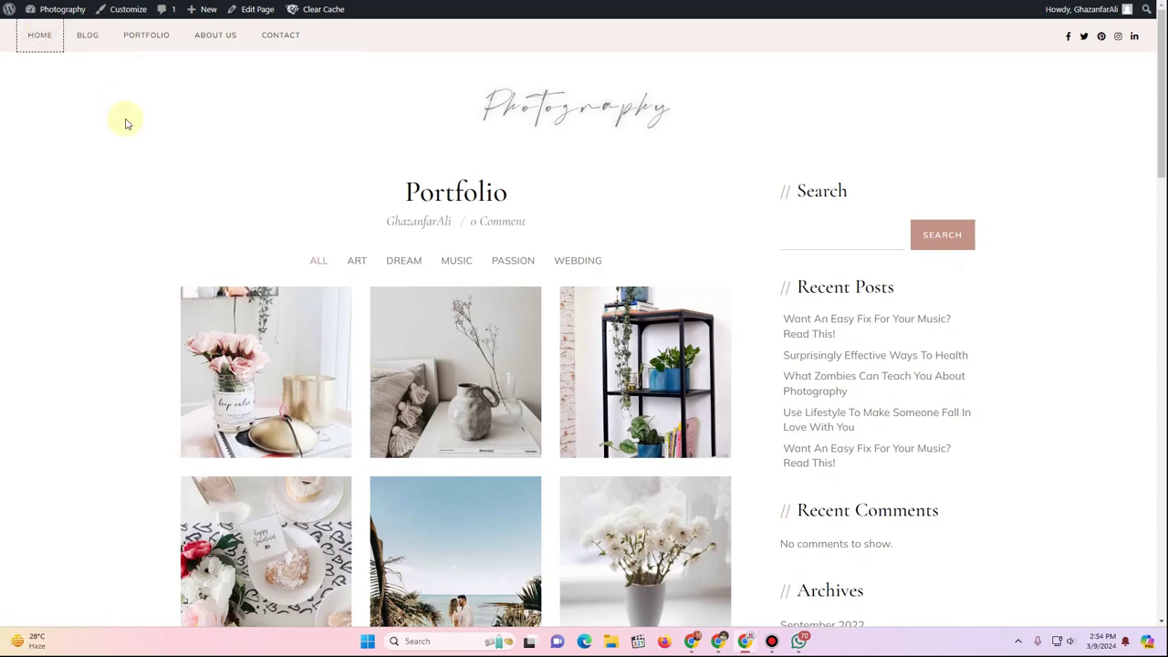
{"action": "scroll", "coordinate": [125, 126], "scroll_direction": "down", "scroll_amount": 4}
{"action": "scroll", "coordinate": [119, 133], "scroll_direction": "up", "scroll_amount": 4}
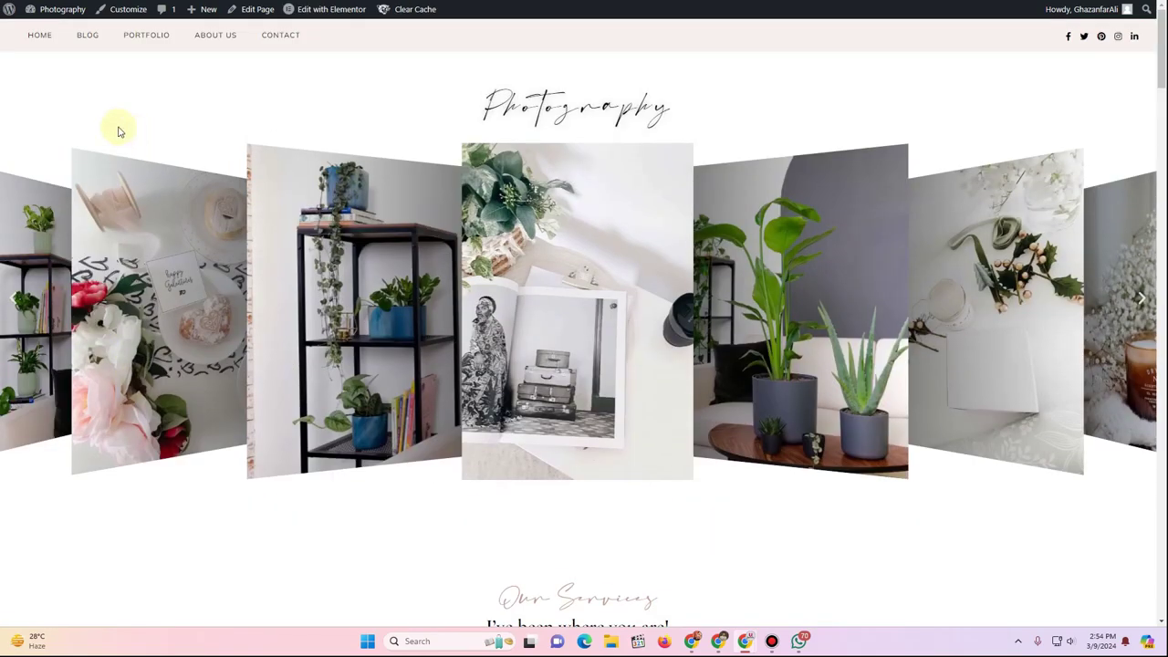
{"action": "left_click", "coordinate": [95, 36]}
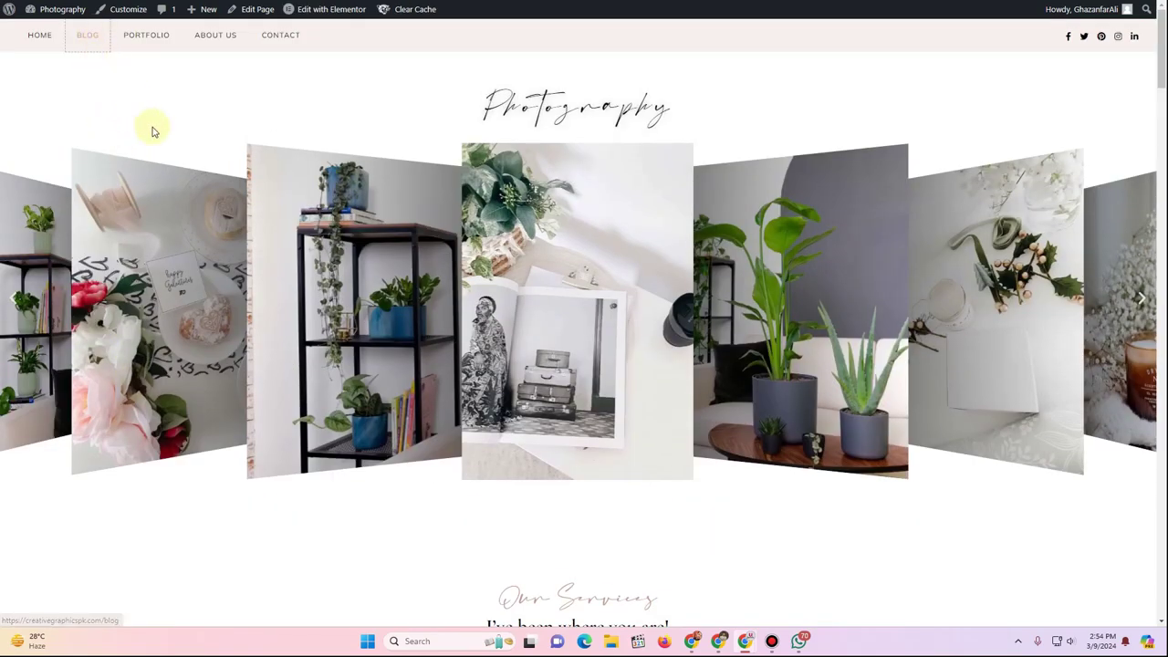
{"action": "scroll", "coordinate": [155, 160], "scroll_direction": "down", "scroll_amount": 2}
{"action": "scroll", "coordinate": [167, 161], "scroll_direction": "down", "scroll_amount": 6}
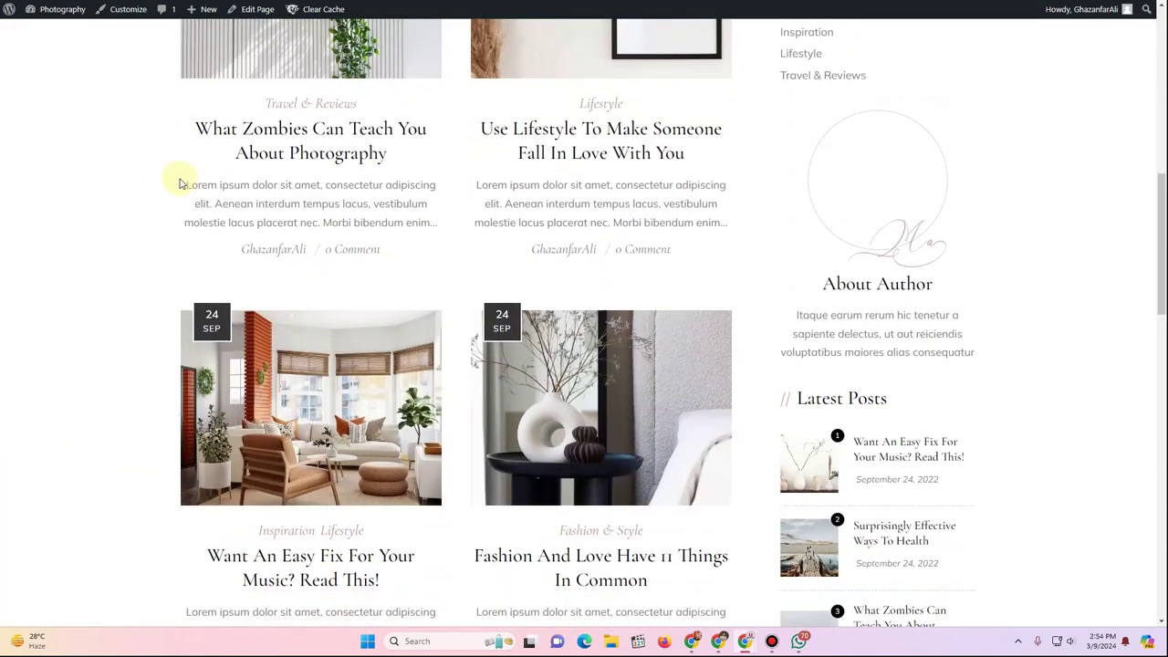
{"action": "scroll", "coordinate": [179, 184], "scroll_direction": "down", "scroll_amount": 5}
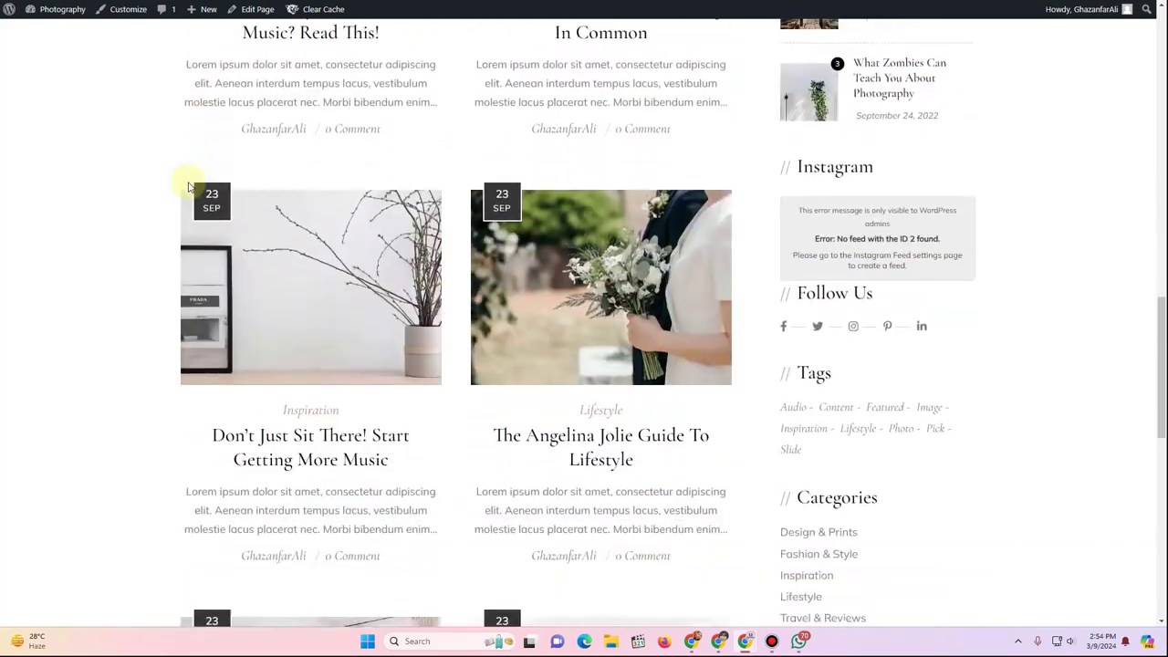
{"action": "scroll", "coordinate": [191, 185], "scroll_direction": "down", "scroll_amount": 7}
{"action": "scroll", "coordinate": [196, 187], "scroll_direction": "up", "scroll_amount": 6}
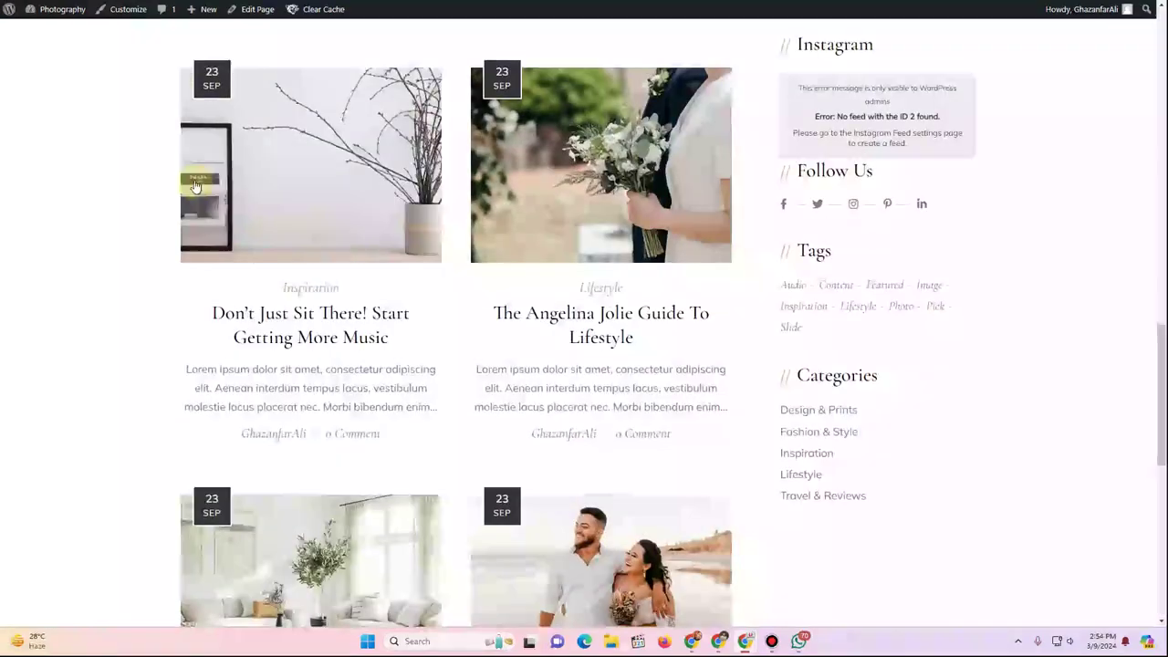
{"action": "scroll", "coordinate": [194, 186], "scroll_direction": "up", "scroll_amount": 10}
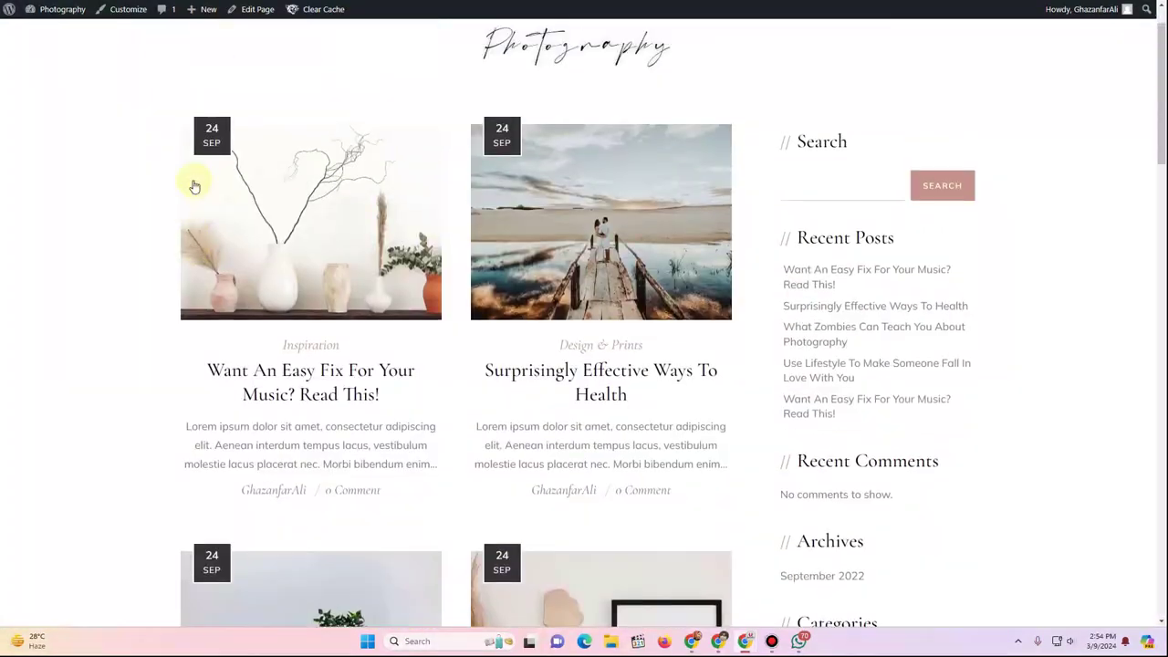
{"action": "scroll", "coordinate": [195, 186], "scroll_direction": "up", "scroll_amount": 1}
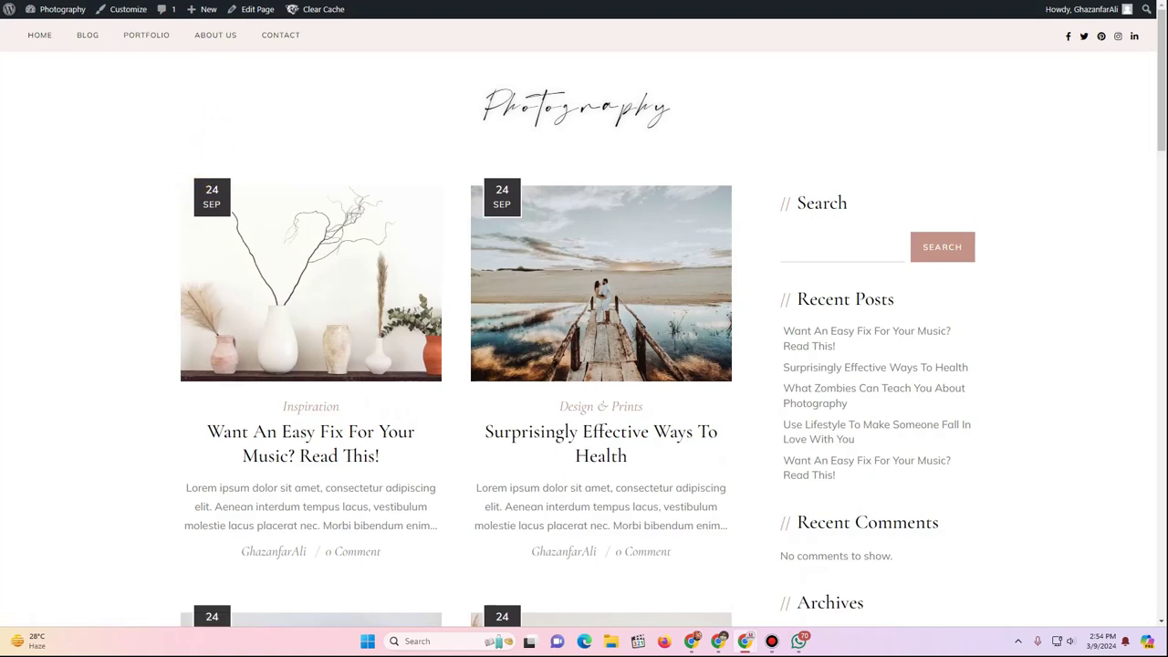
{"action": "key", "text": "ctrl+Tab"}
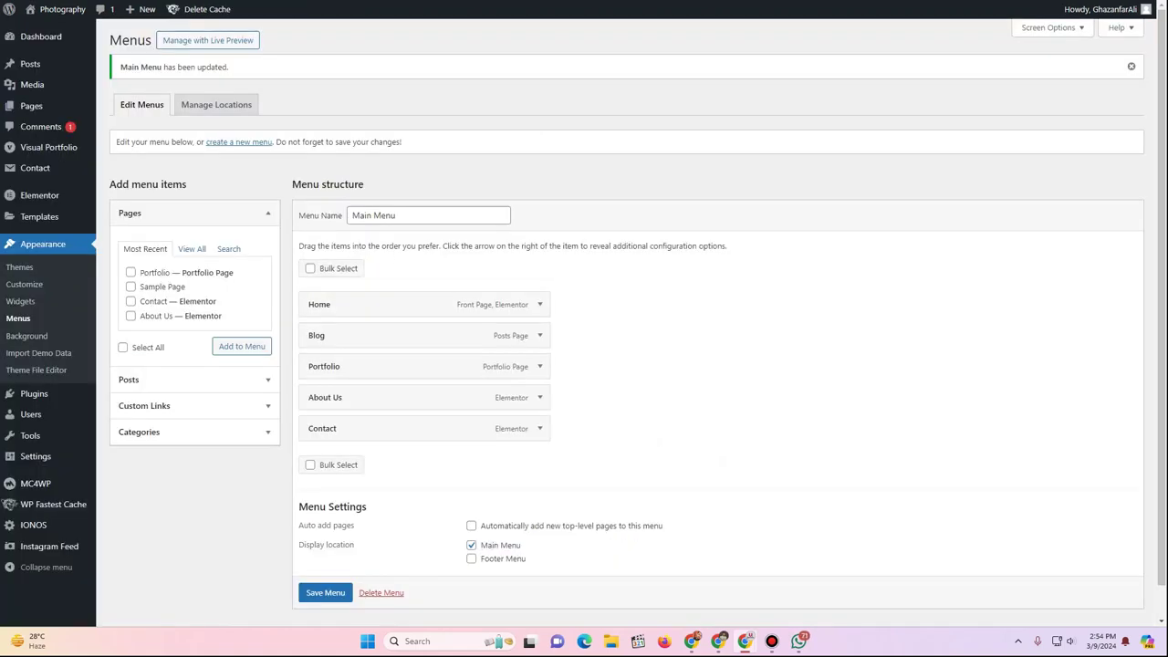
Open Widgets, step through and close the welcome guide, then scroll to the live blog sidebar
{"action": "left_click", "coordinate": [30, 304]}
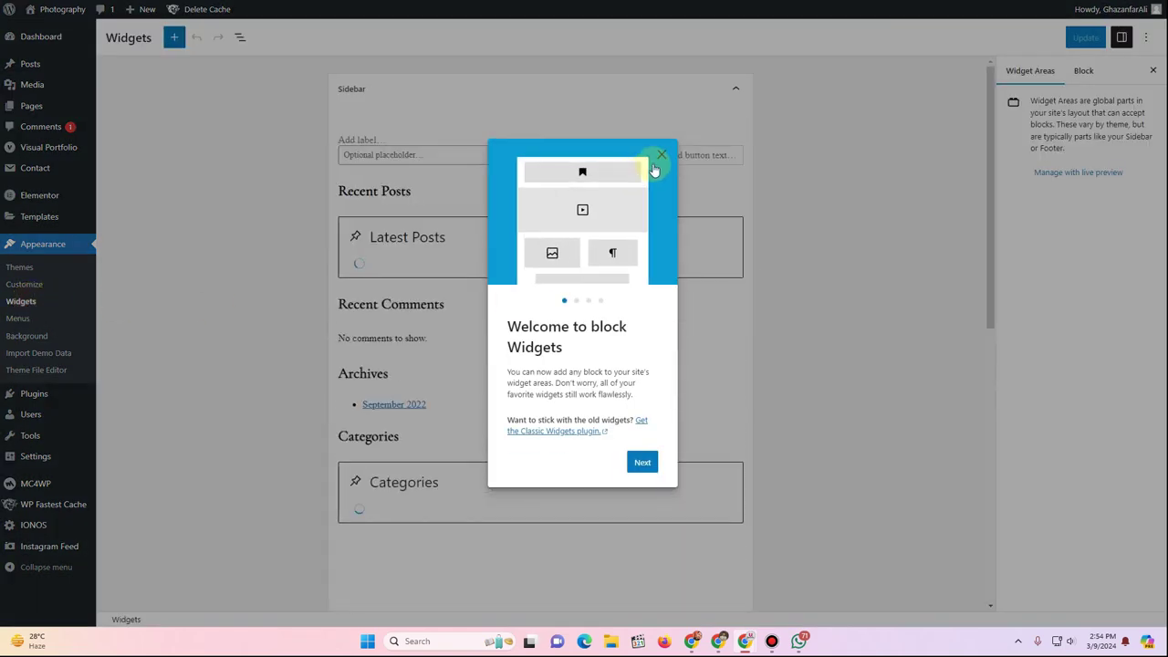
{"action": "left_click", "coordinate": [642, 462]}
{"action": "left_click", "coordinate": [646, 453]}
{"action": "left_click", "coordinate": [645, 448]}
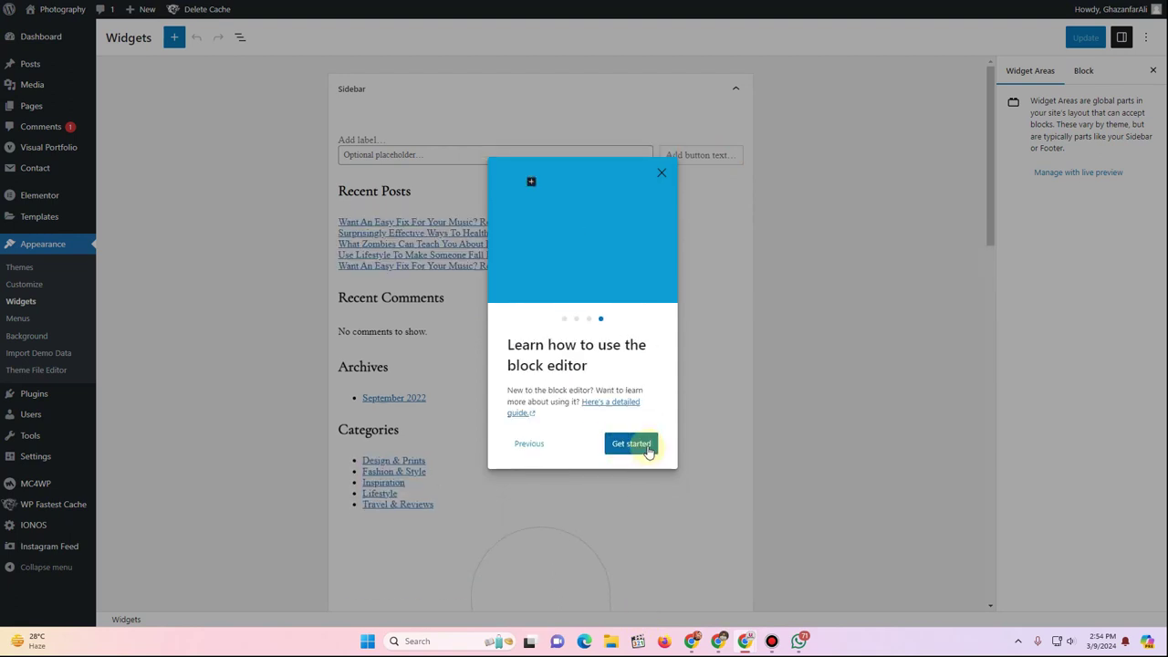
{"action": "left_click", "coordinate": [647, 447]}
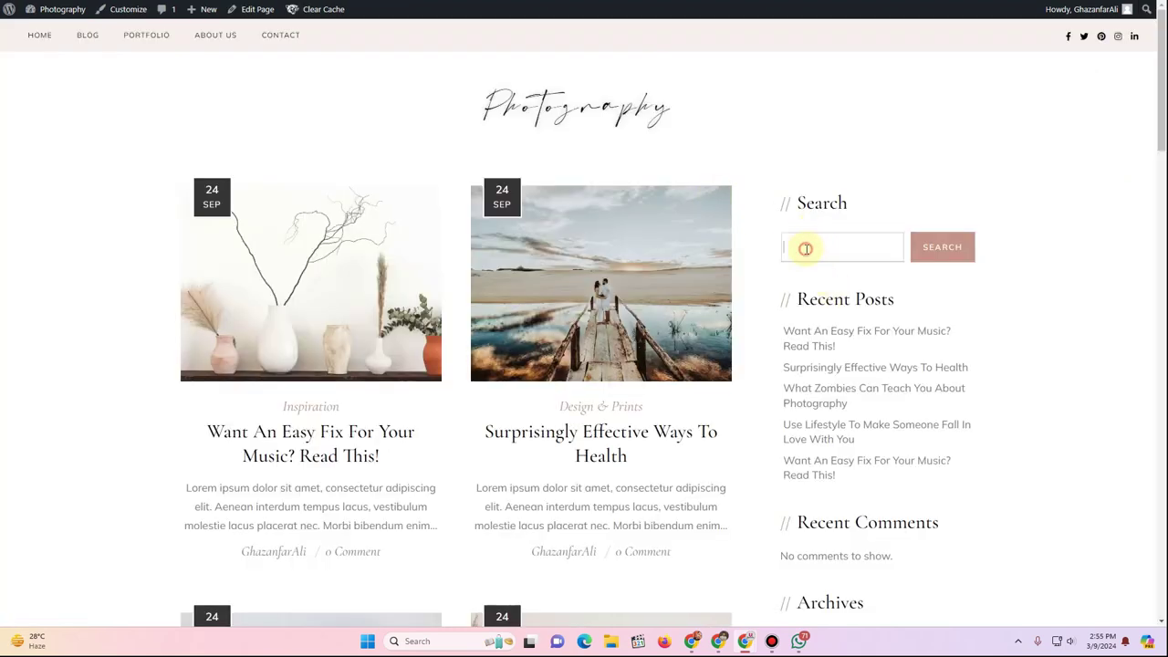
{"action": "scroll", "coordinate": [807, 306], "scroll_direction": "down", "scroll_amount": 3}
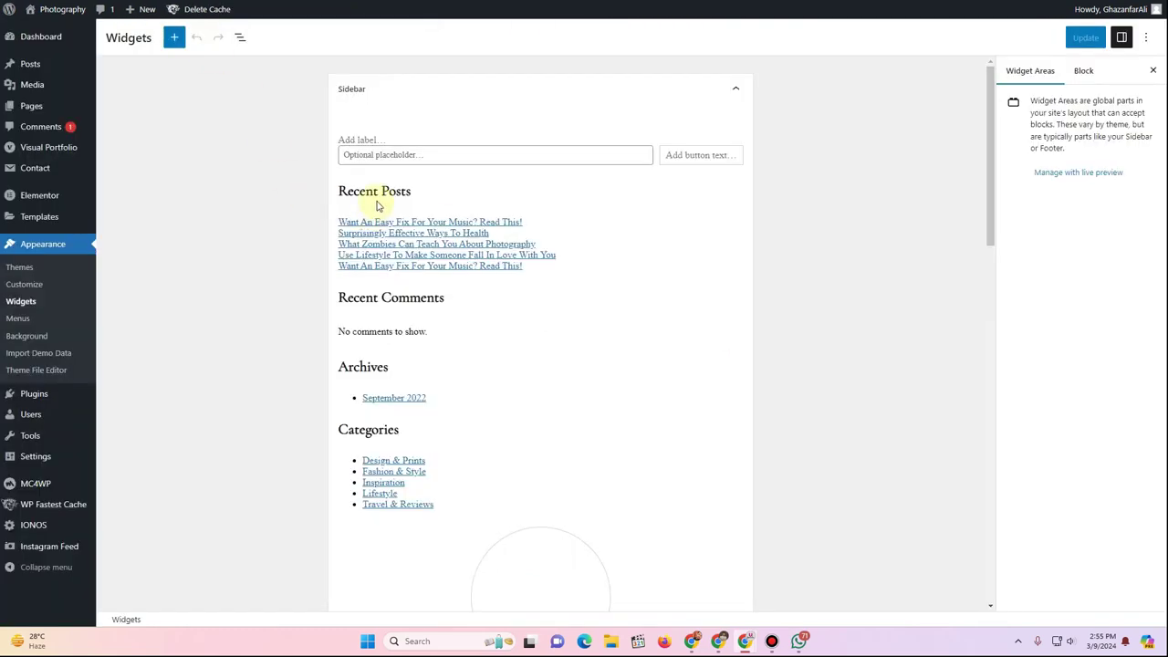
Delete the Recent Comments heading and its widget group from the Sidebar
{"action": "left_click", "coordinate": [396, 190]}
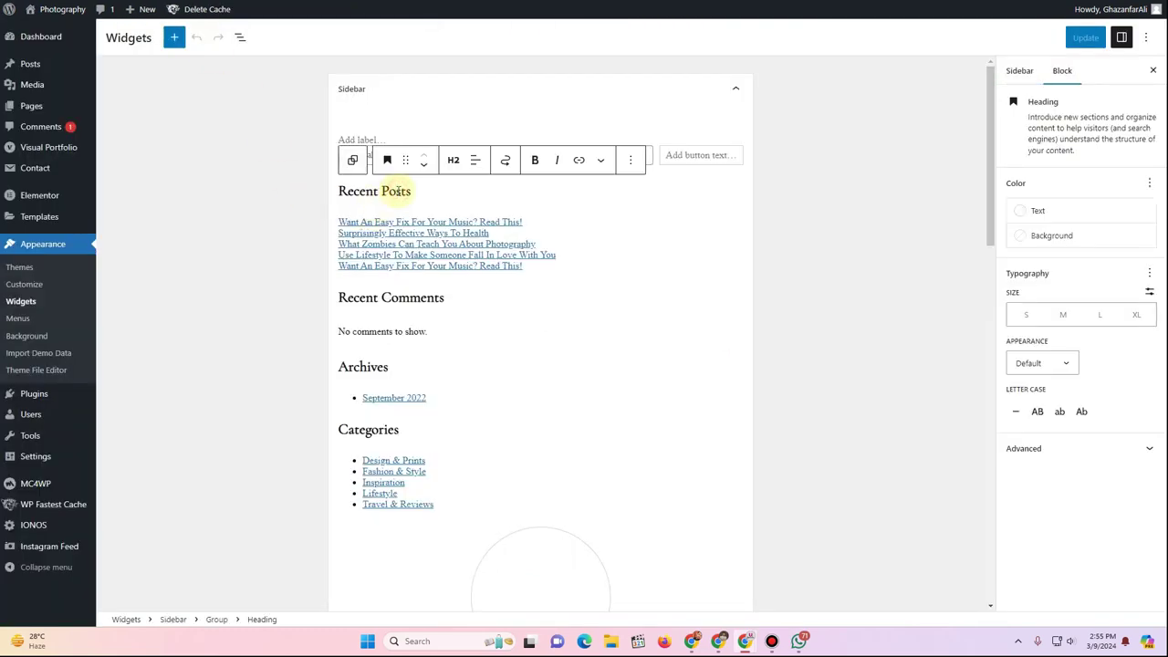
{"action": "left_click", "coordinate": [478, 302]}
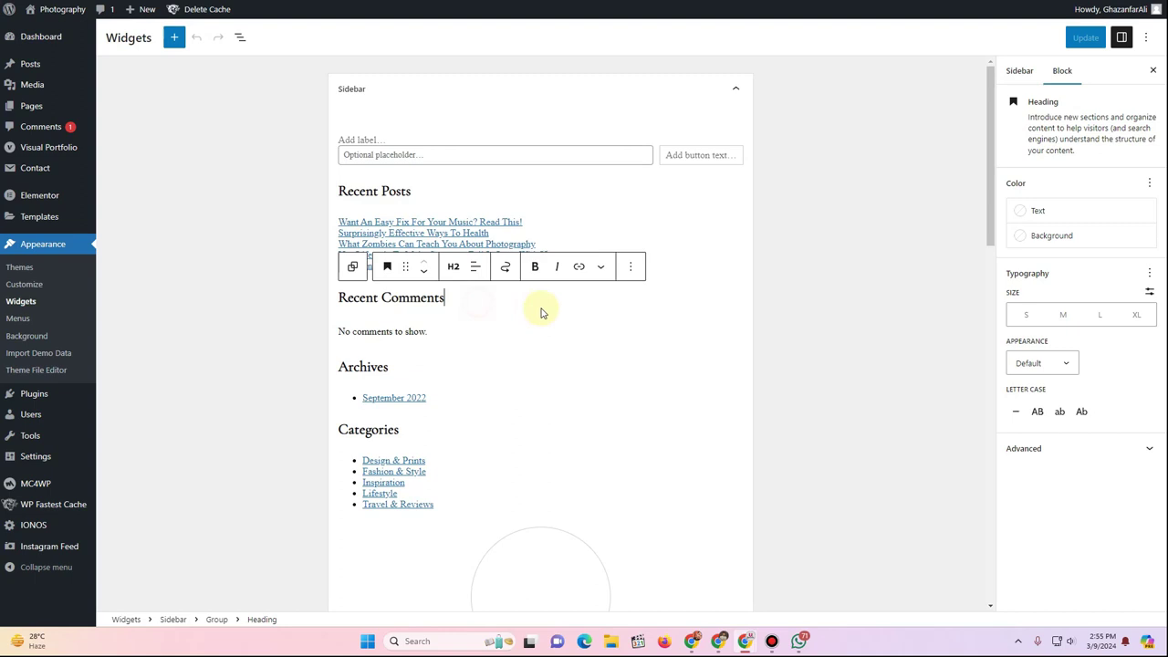
{"action": "left_click", "coordinate": [630, 265]}
{"action": "left_click", "coordinate": [656, 574]}
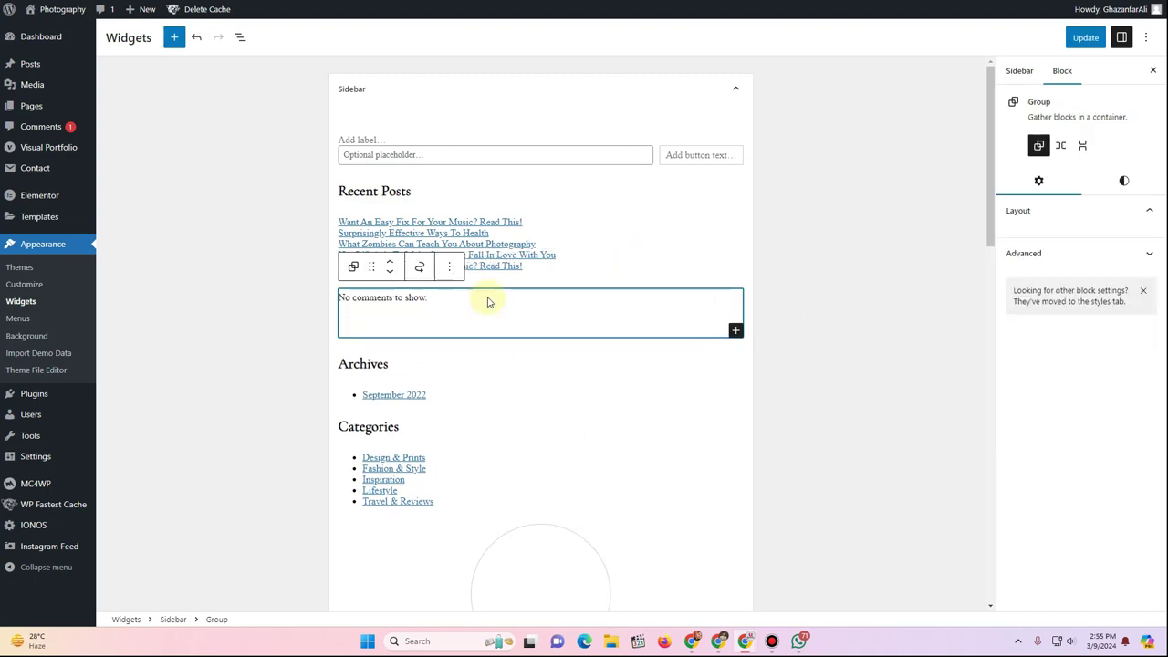
{"action": "left_click", "coordinate": [449, 265]}
{"action": "left_click", "coordinate": [500, 574]}
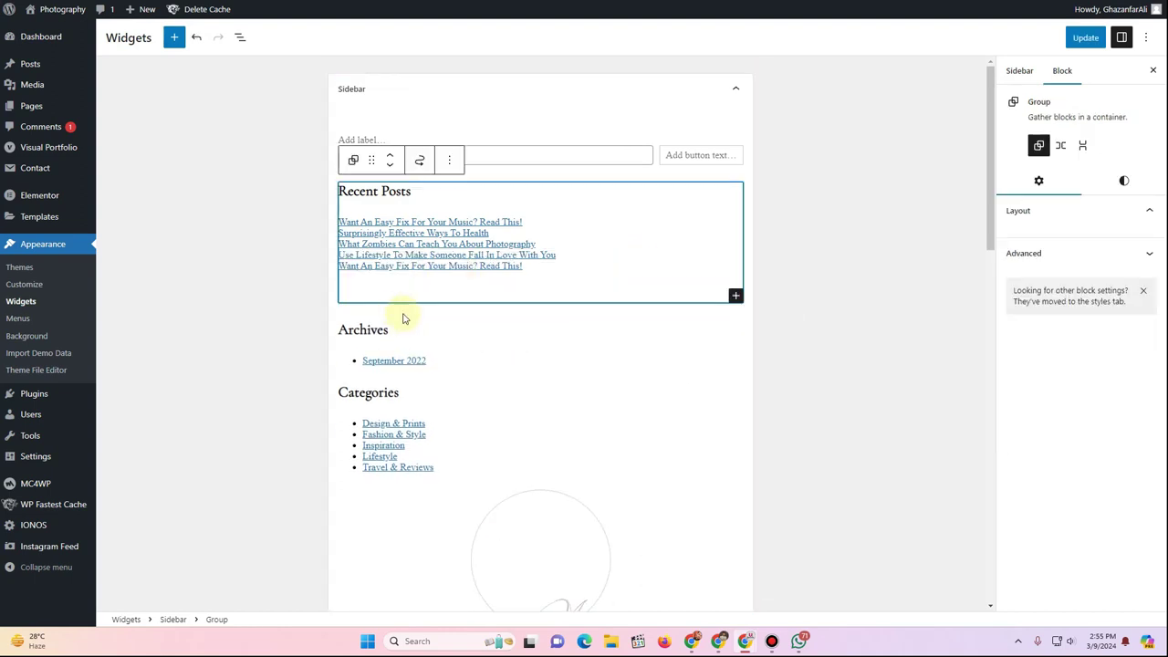
Delete the Archives widget and leftover grouped block, then open the About Author widget's settings
{"action": "left_click", "coordinate": [455, 295]}
{"action": "left_click", "coordinate": [630, 267]}
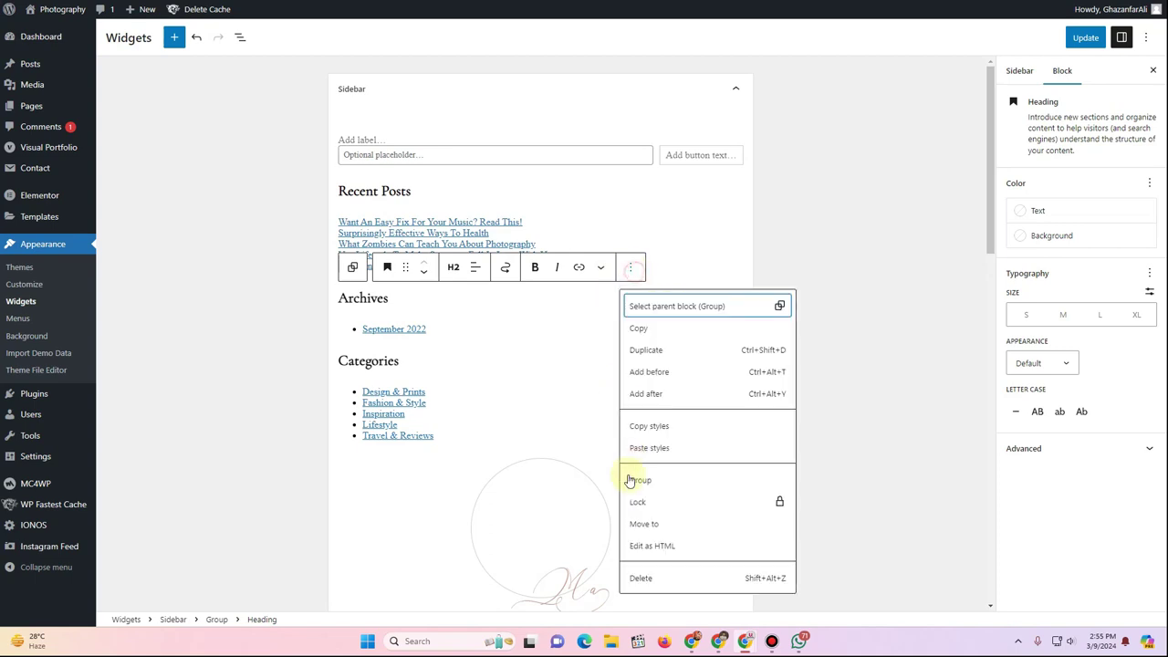
{"action": "left_click", "coordinate": [639, 577]}
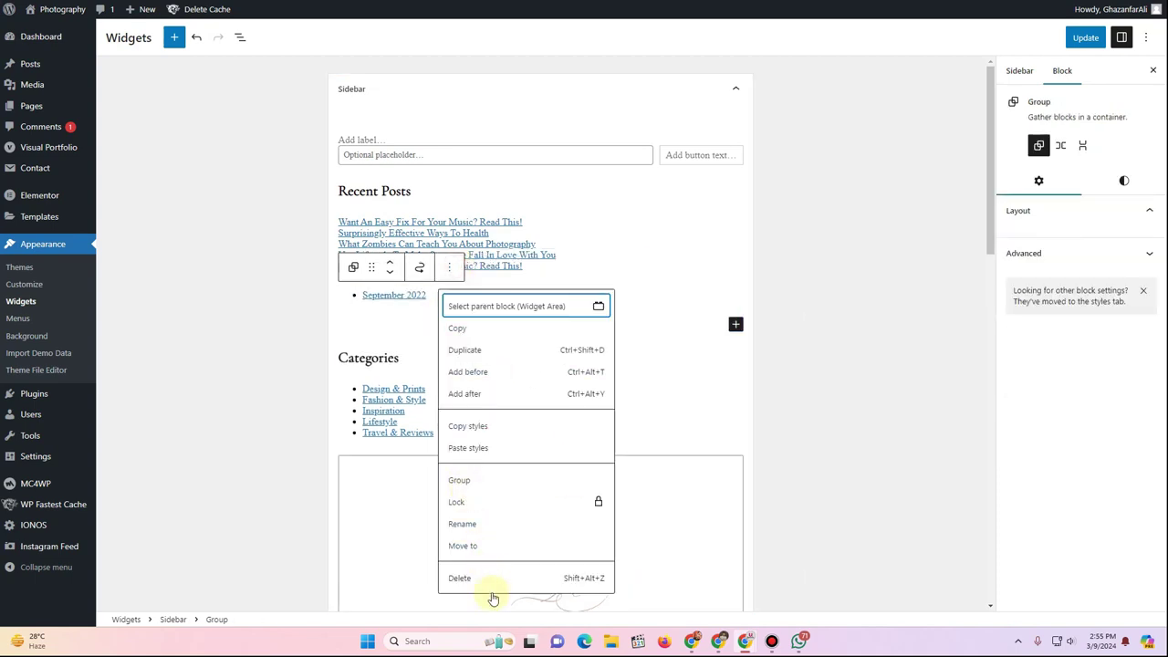
{"action": "left_click", "coordinate": [490, 577]}
{"action": "left_click", "coordinate": [442, 331]}
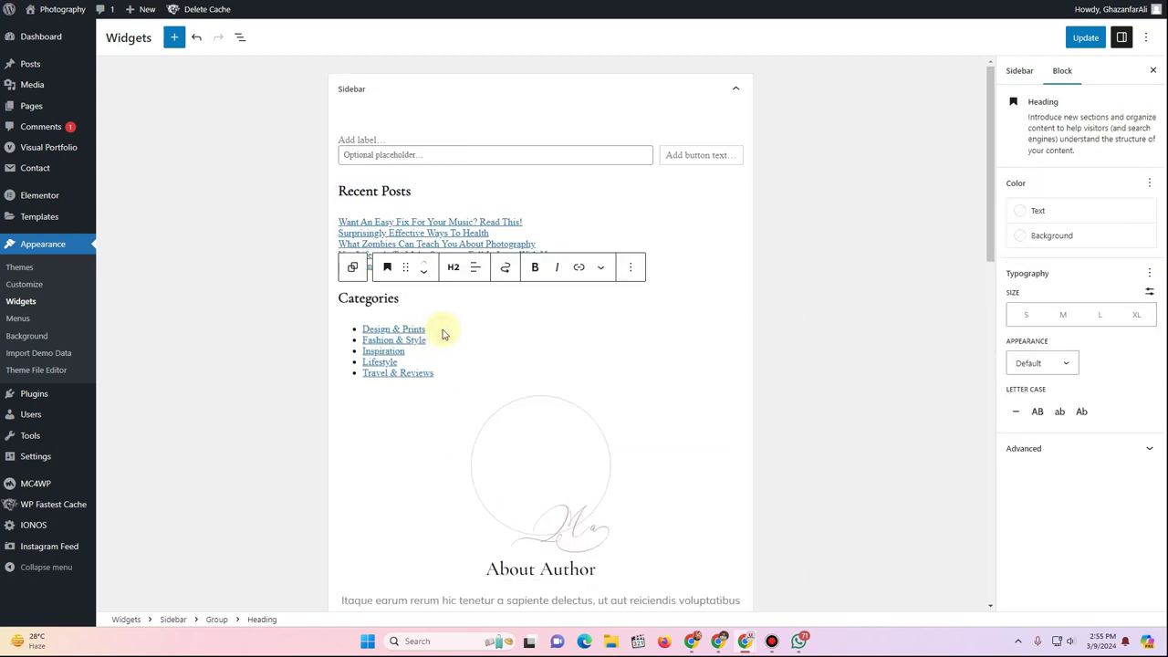
{"action": "scroll", "coordinate": [527, 433], "scroll_direction": "down", "scroll_amount": 2}
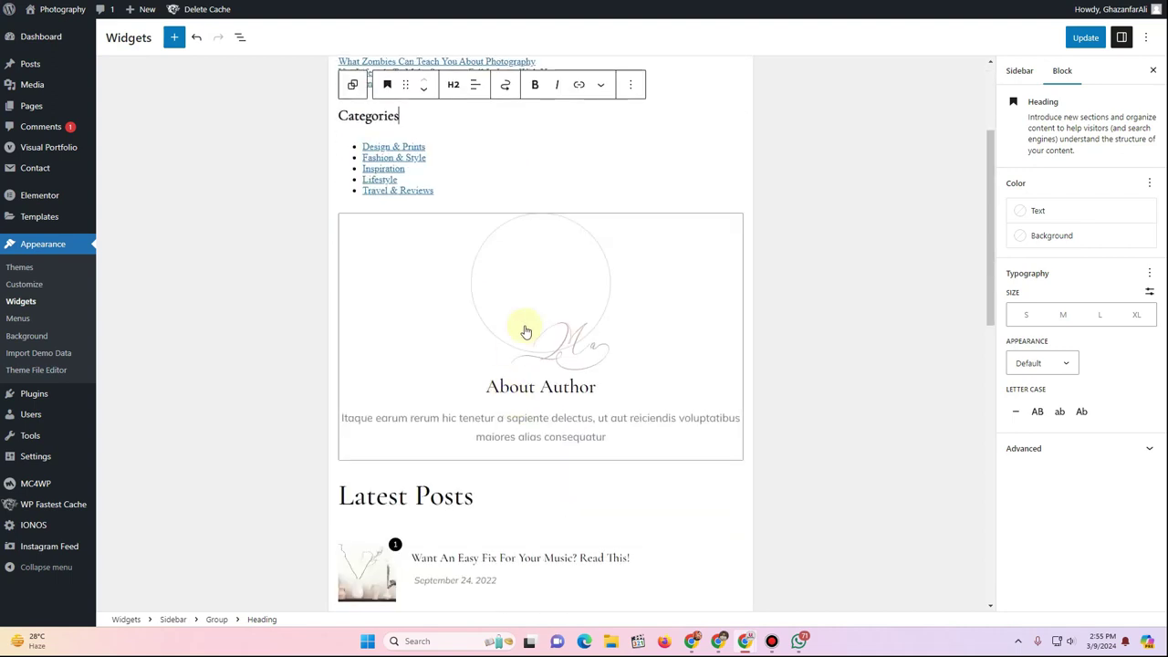
{"action": "left_click", "coordinate": [538, 296]}
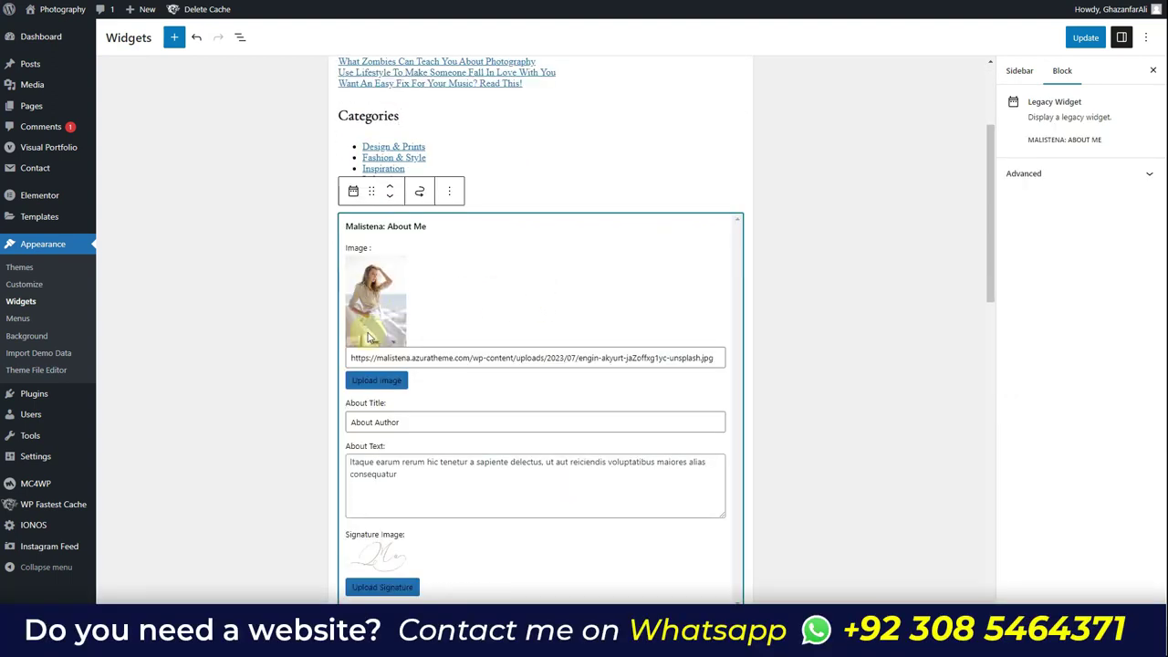
{"action": "left_click", "coordinate": [372, 381]}
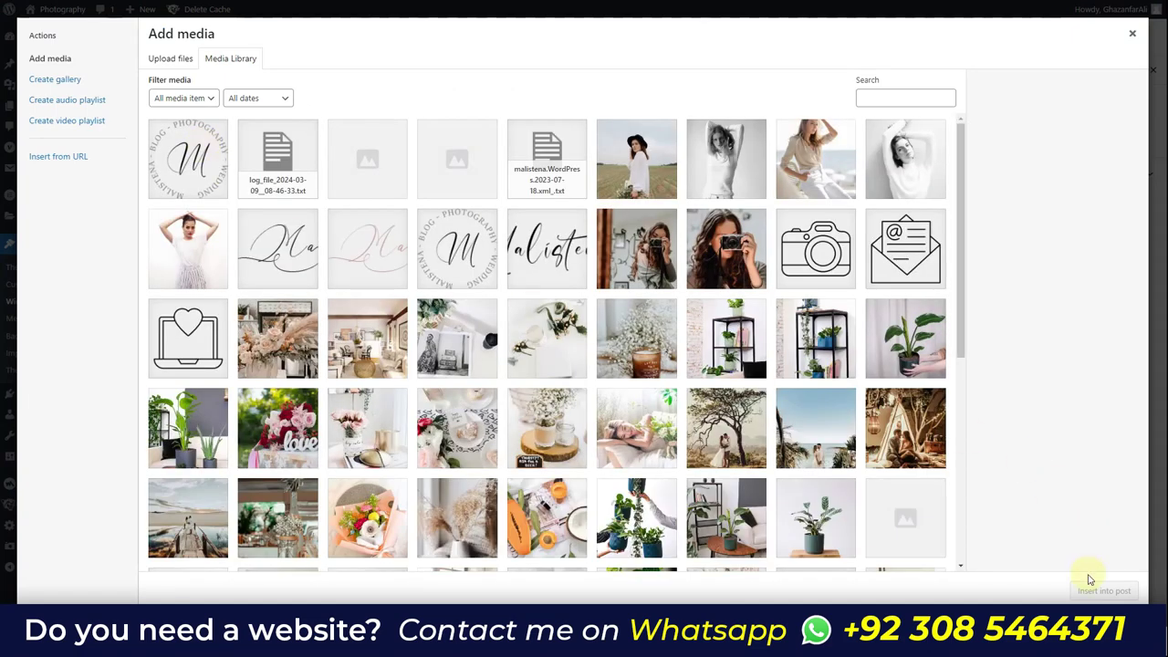
{"action": "left_click", "coordinate": [644, 150]}
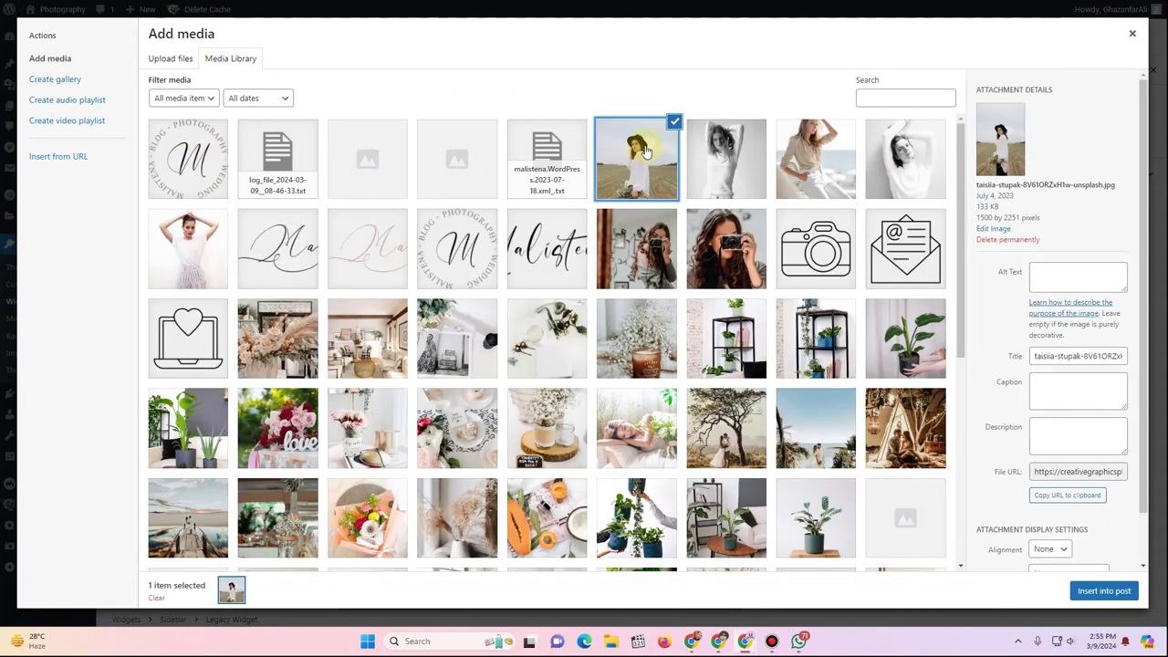
{"action": "left_click", "coordinate": [1133, 35]}
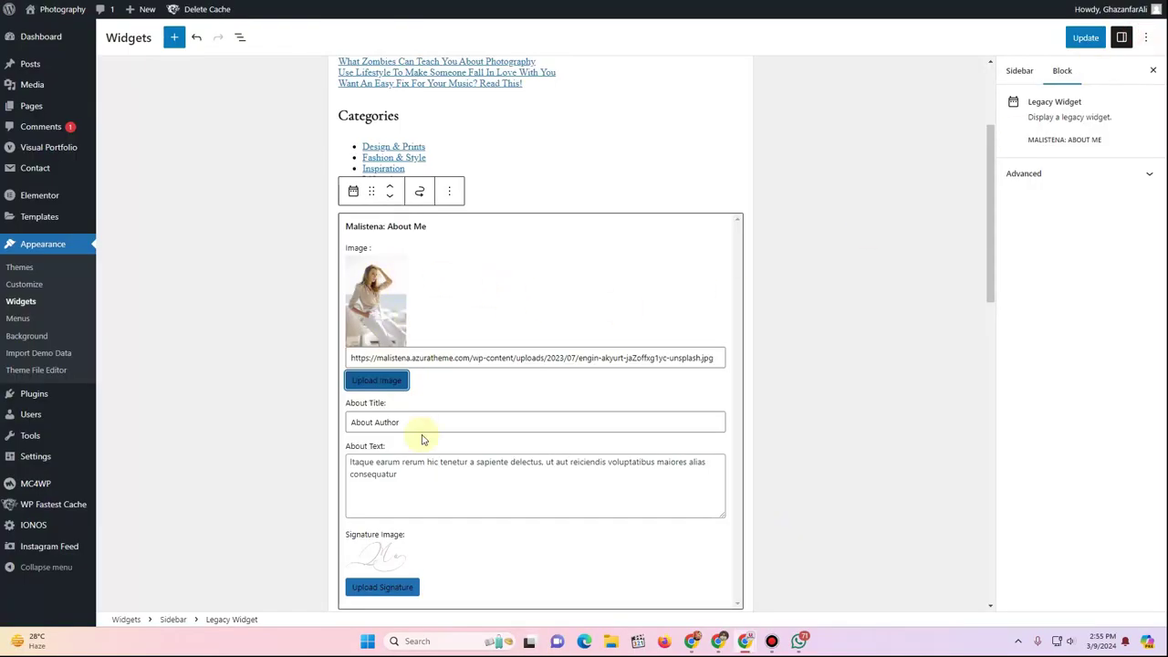
{"action": "scroll", "coordinate": [421, 439], "scroll_direction": "down", "scroll_amount": 2}
{"action": "left_click_drag", "start_coordinate": [410, 239], "coordinate": [338, 240]}
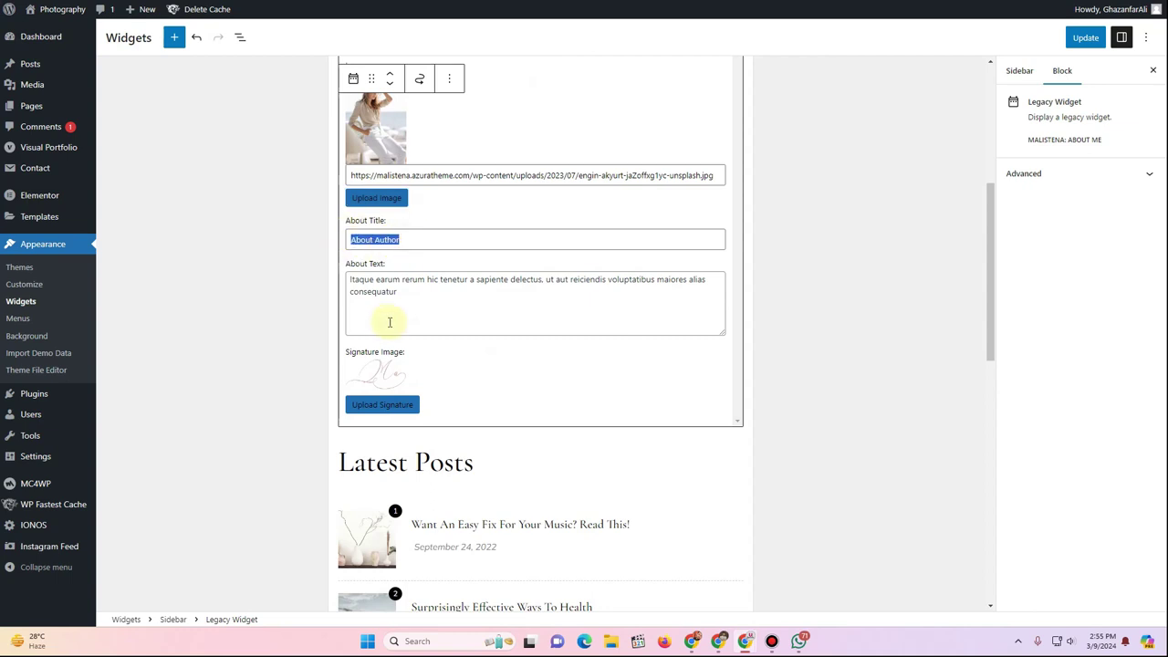
{"action": "triple_click", "coordinate": [404, 297]}
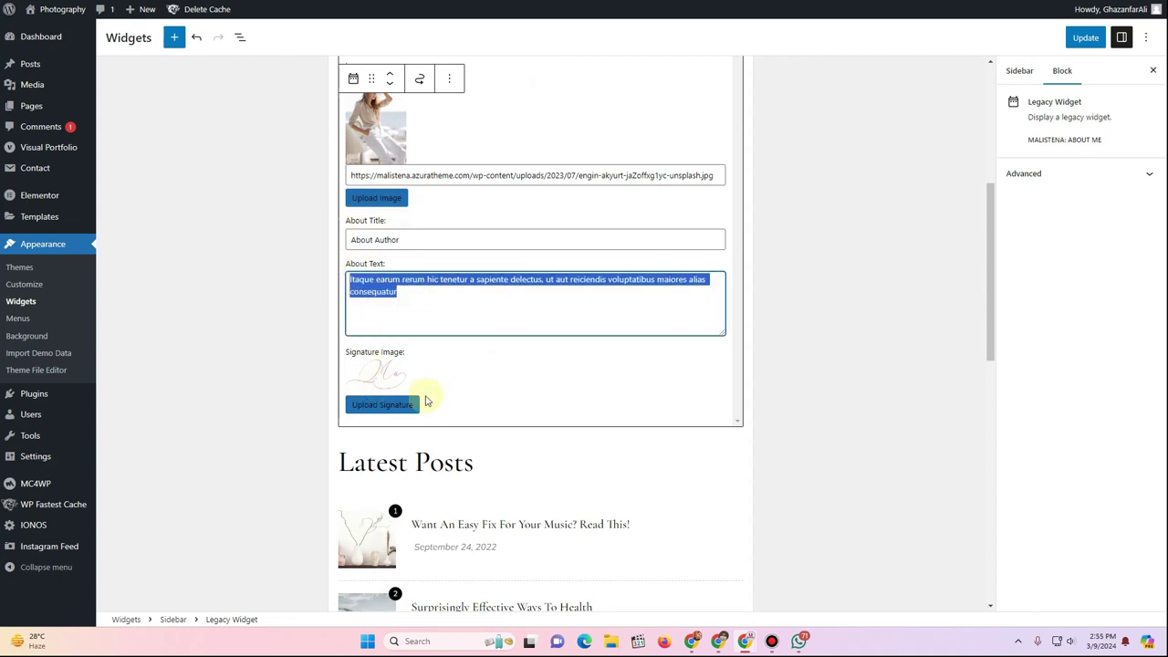
{"action": "scroll", "coordinate": [545, 365], "scroll_direction": "down", "scroll_amount": 2}
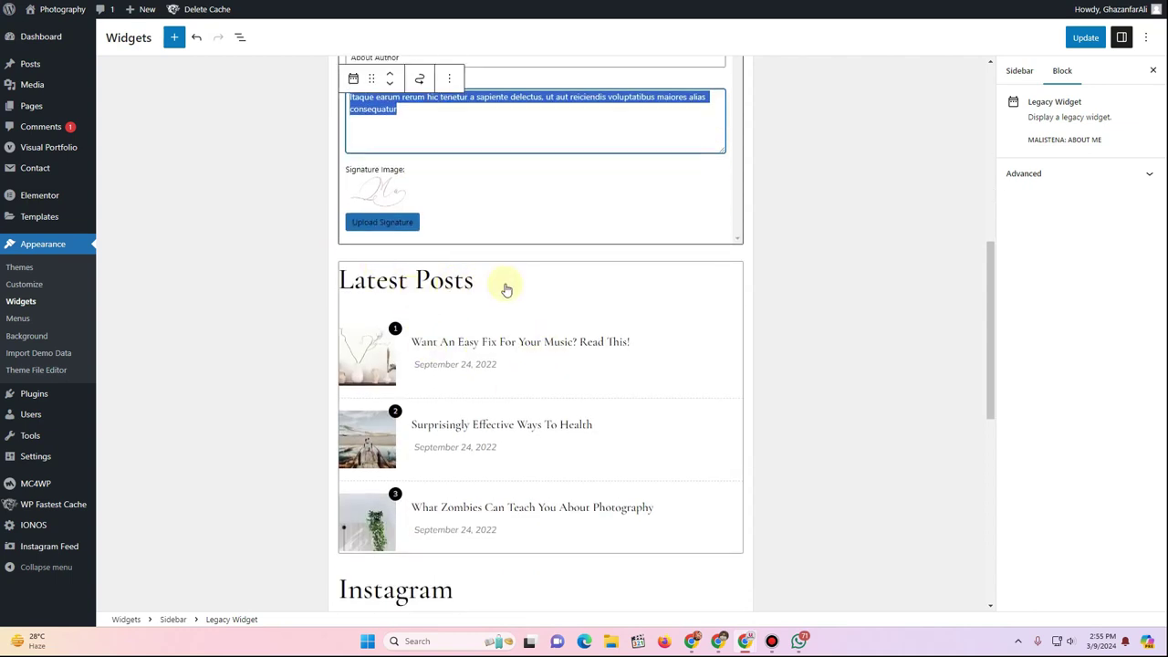
{"action": "scroll", "coordinate": [538, 374], "scroll_direction": "down", "scroll_amount": 4}
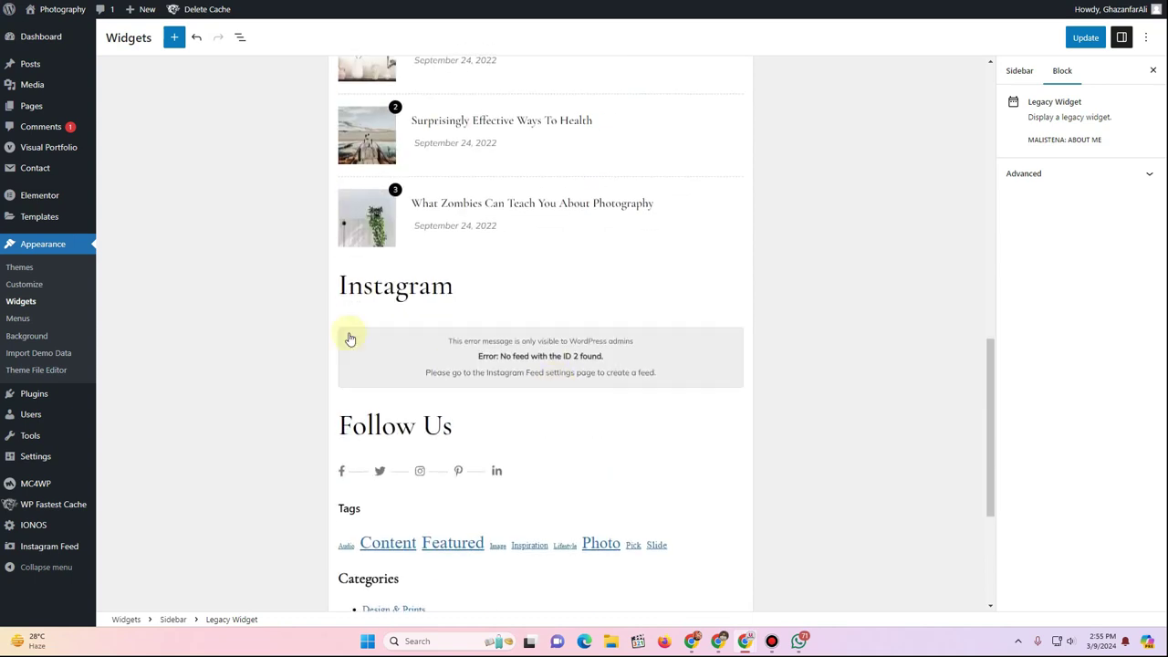
Delete the Instagram widget and the Tags widget group from the sidebar
{"action": "left_click", "coordinate": [500, 290]}
{"action": "left_click", "coordinate": [449, 95]}
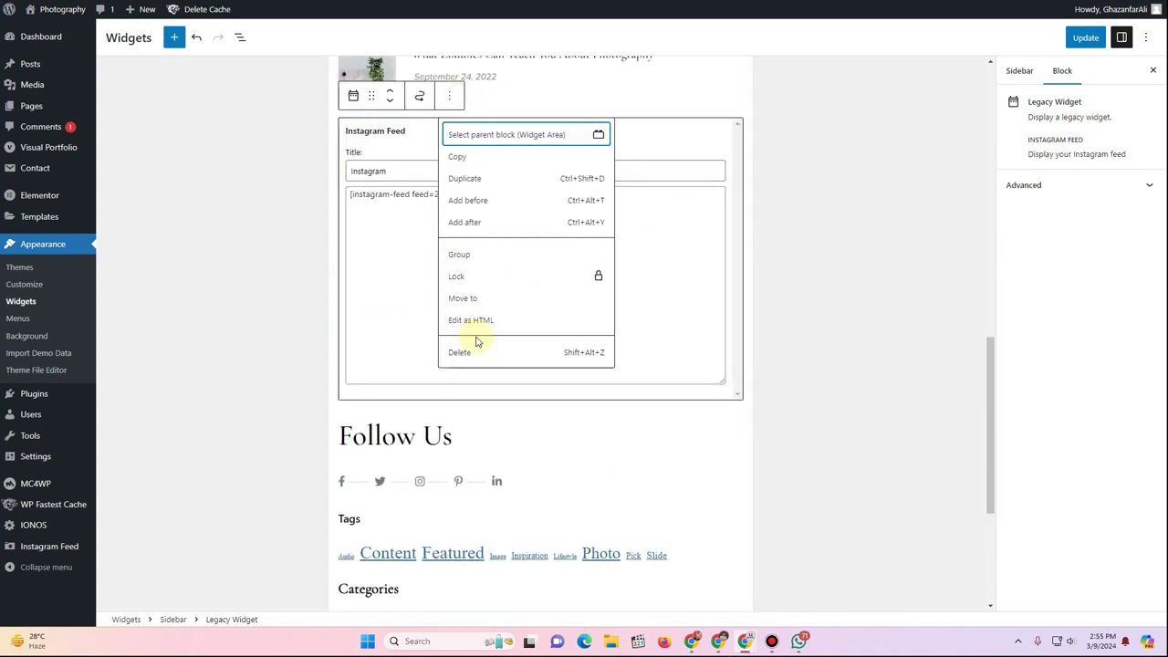
{"action": "left_click", "coordinate": [479, 361]}
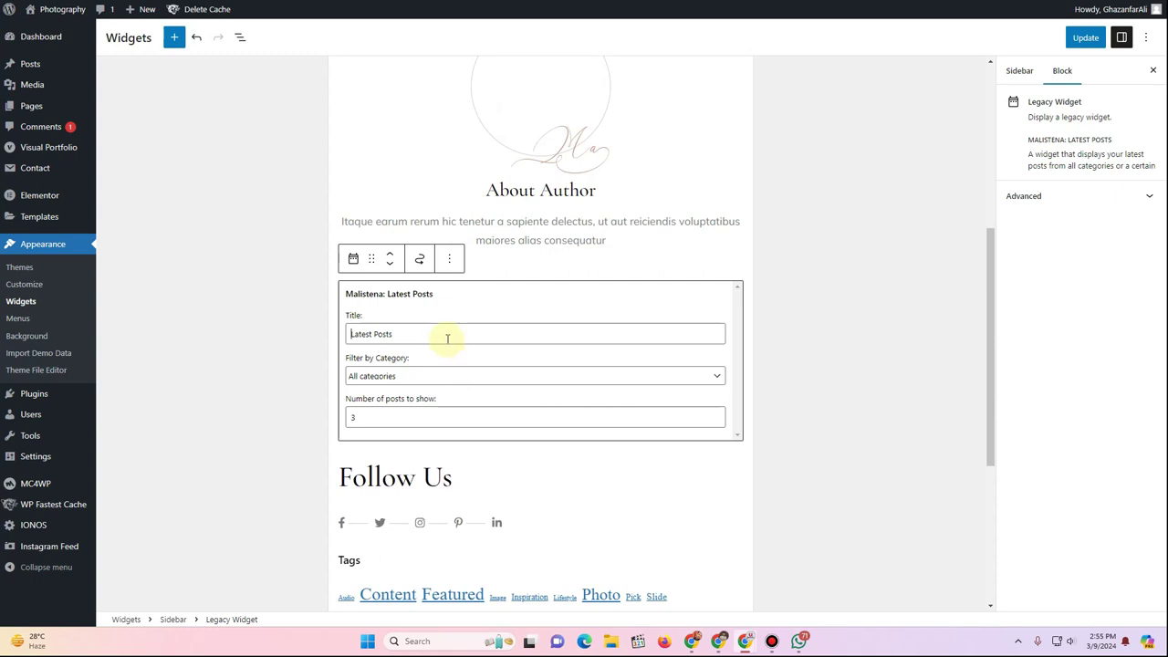
{"action": "scroll", "coordinate": [447, 338], "scroll_direction": "down", "scroll_amount": 4}
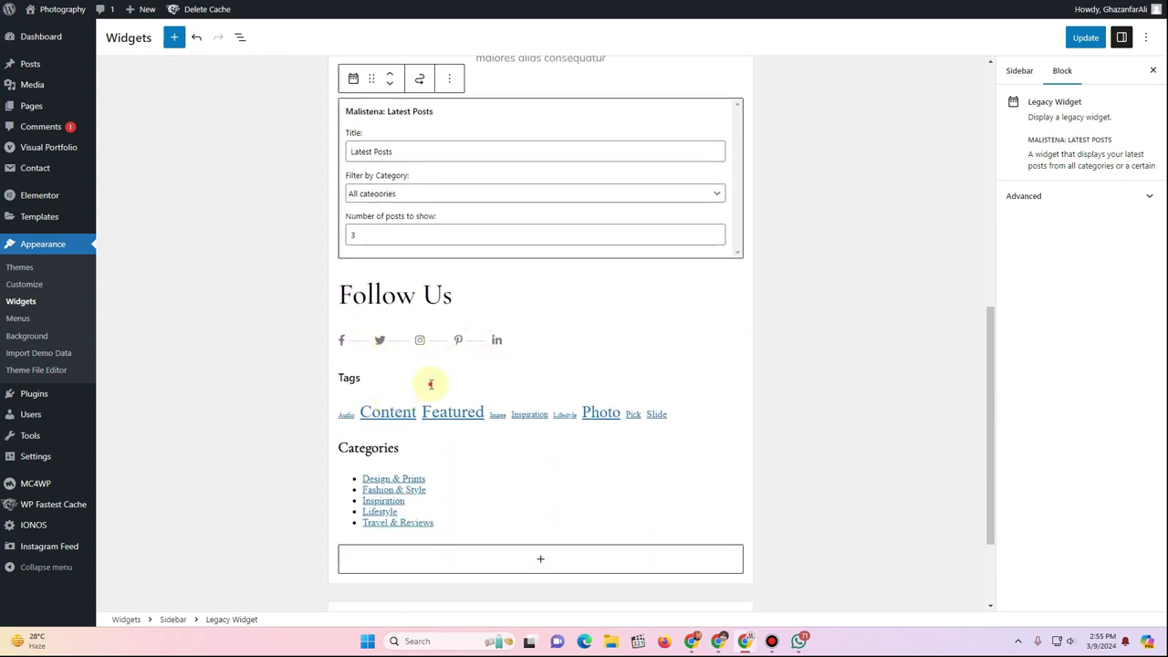
{"action": "left_click", "coordinate": [430, 385]}
{"action": "left_click", "coordinate": [450, 482]}
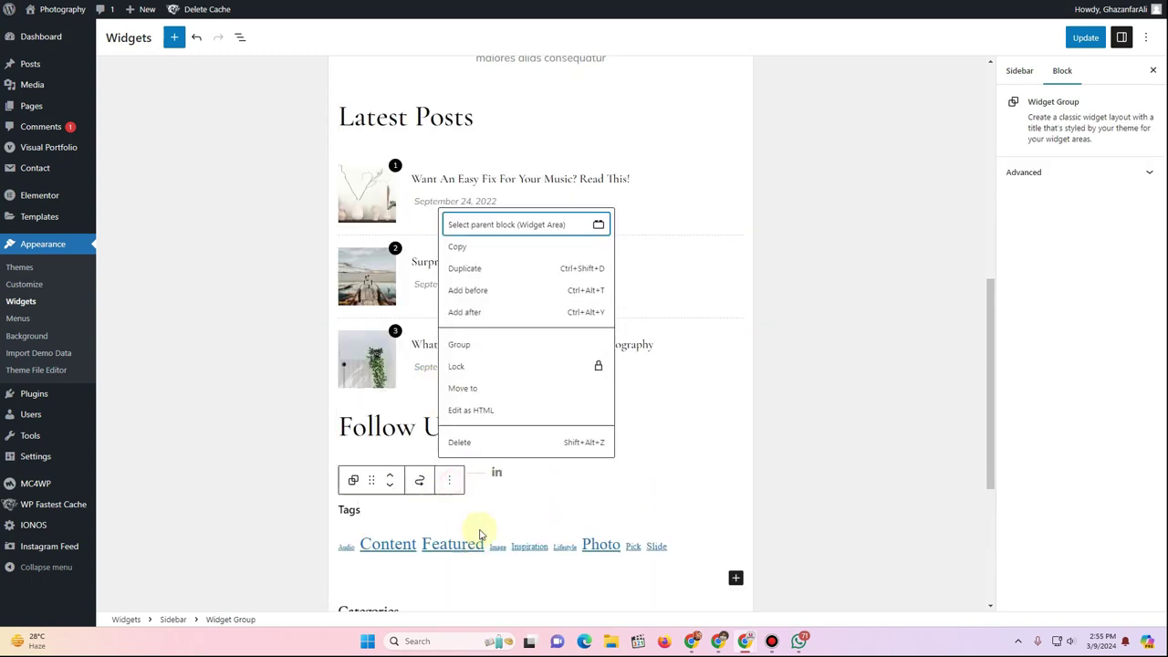
{"action": "left_click", "coordinate": [519, 444]}
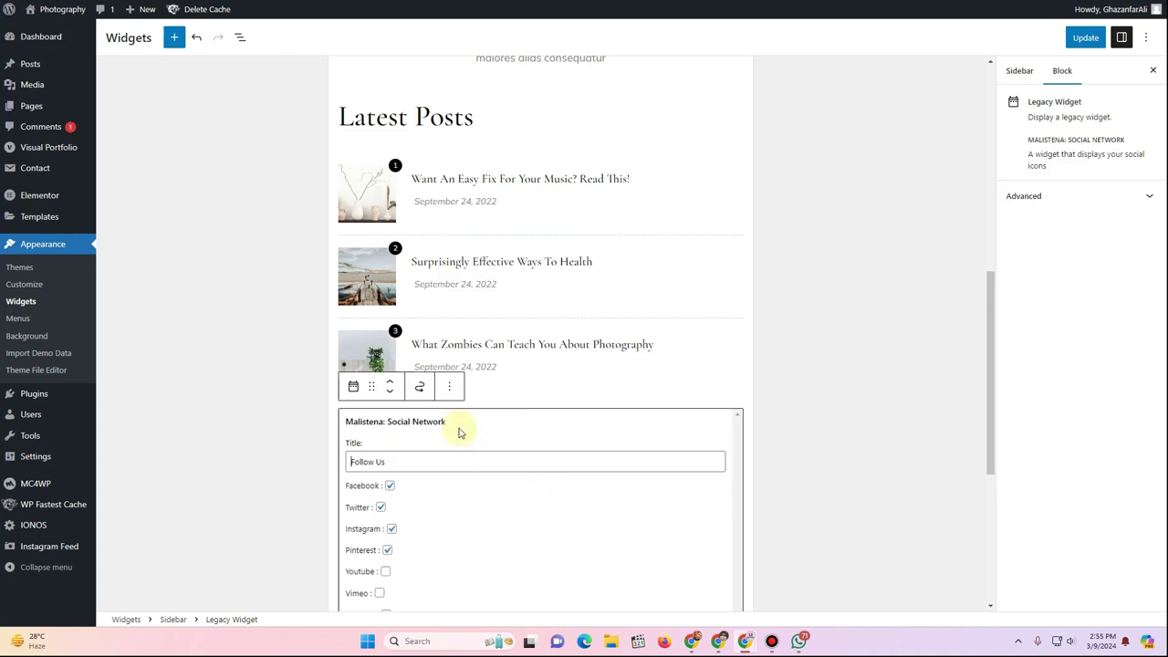
Delete the Follow Us social icons widget and the second Categories heading and list
{"action": "scroll", "coordinate": [508, 410], "scroll_direction": "down", "scroll_amount": 4}
{"action": "scroll", "coordinate": [469, 349], "scroll_direction": "up", "scroll_amount": 2}
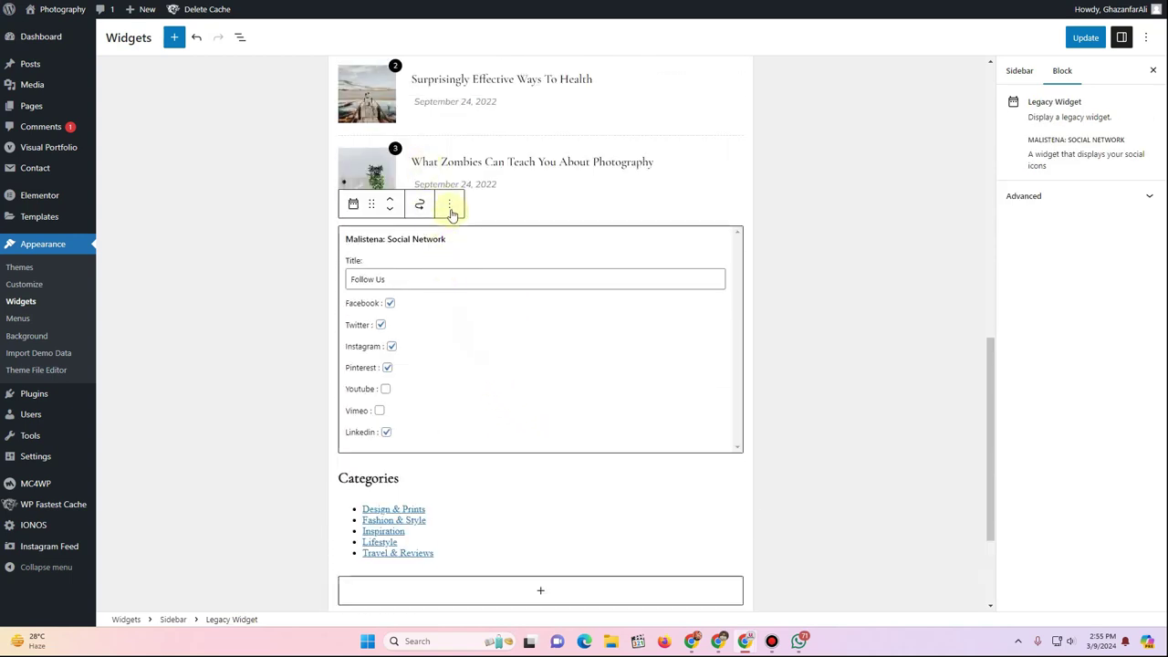
{"action": "left_click", "coordinate": [450, 211]}
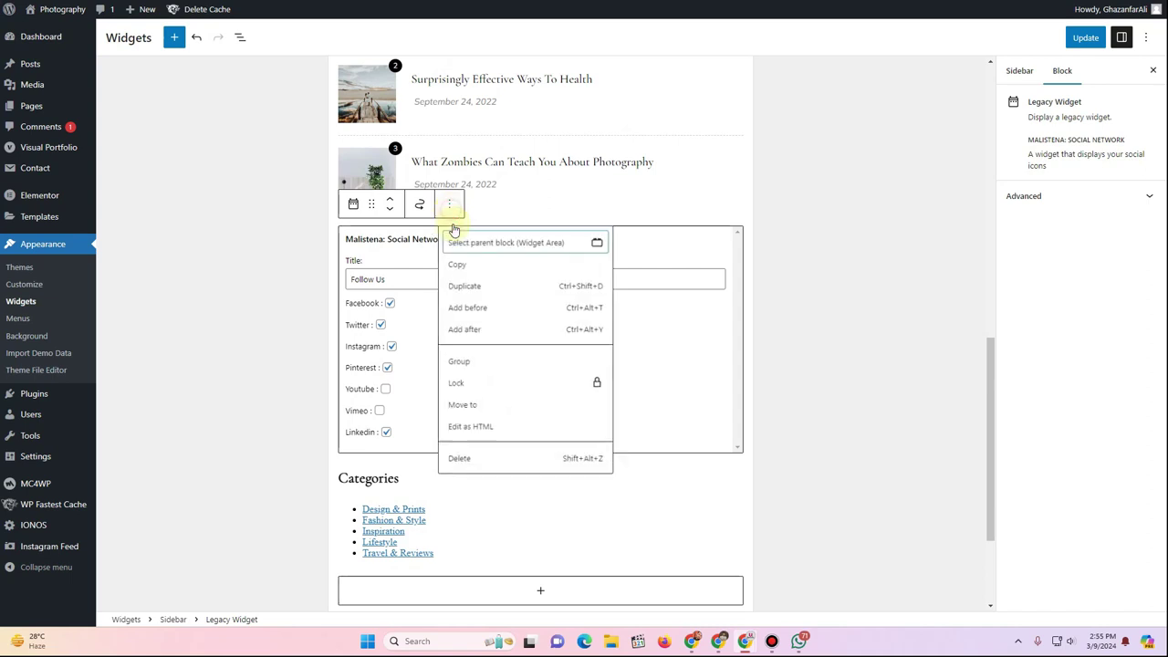
{"action": "left_click", "coordinate": [492, 462]}
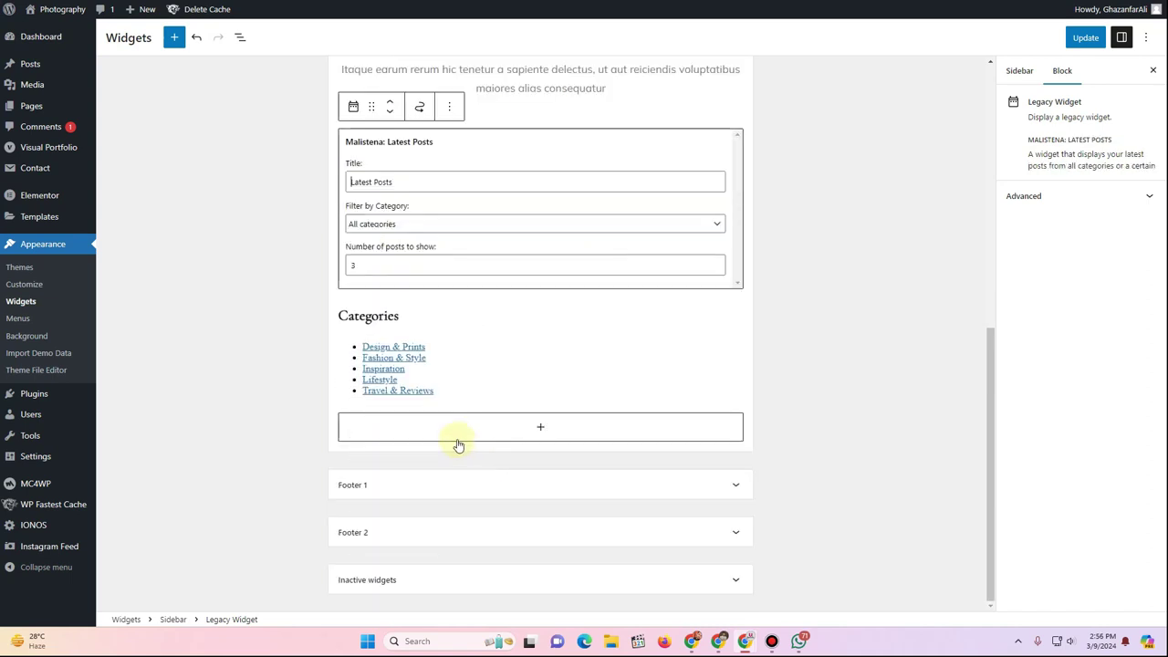
{"action": "left_click", "coordinate": [444, 317]}
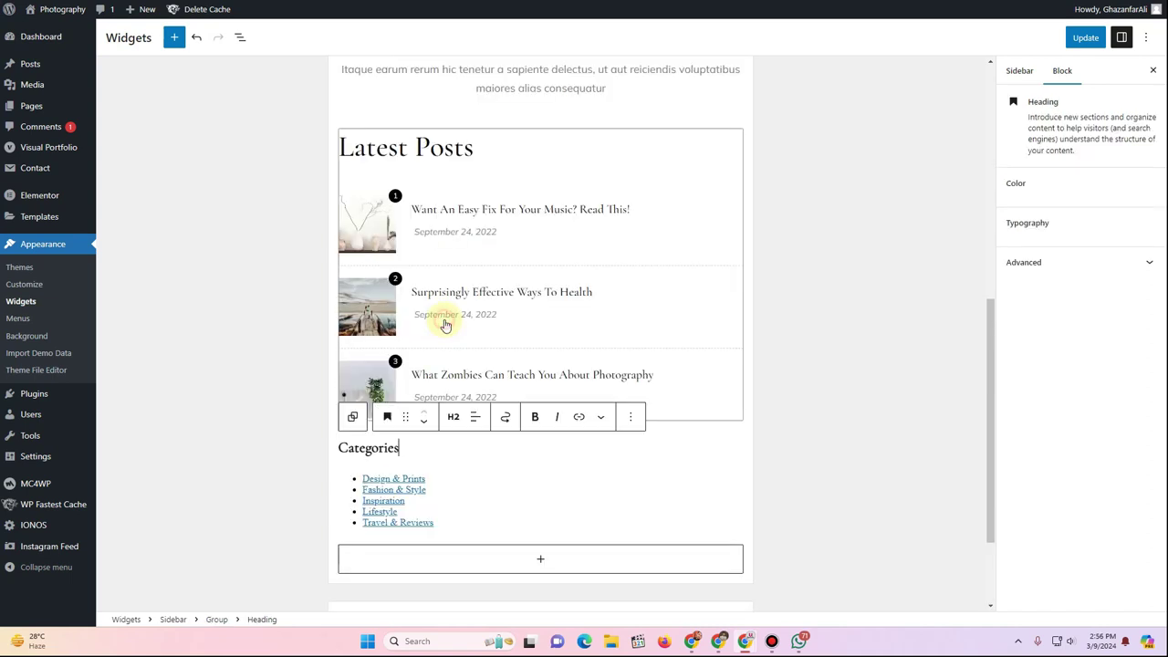
{"action": "left_click", "coordinate": [630, 417]}
{"action": "left_click", "coordinate": [657, 378]}
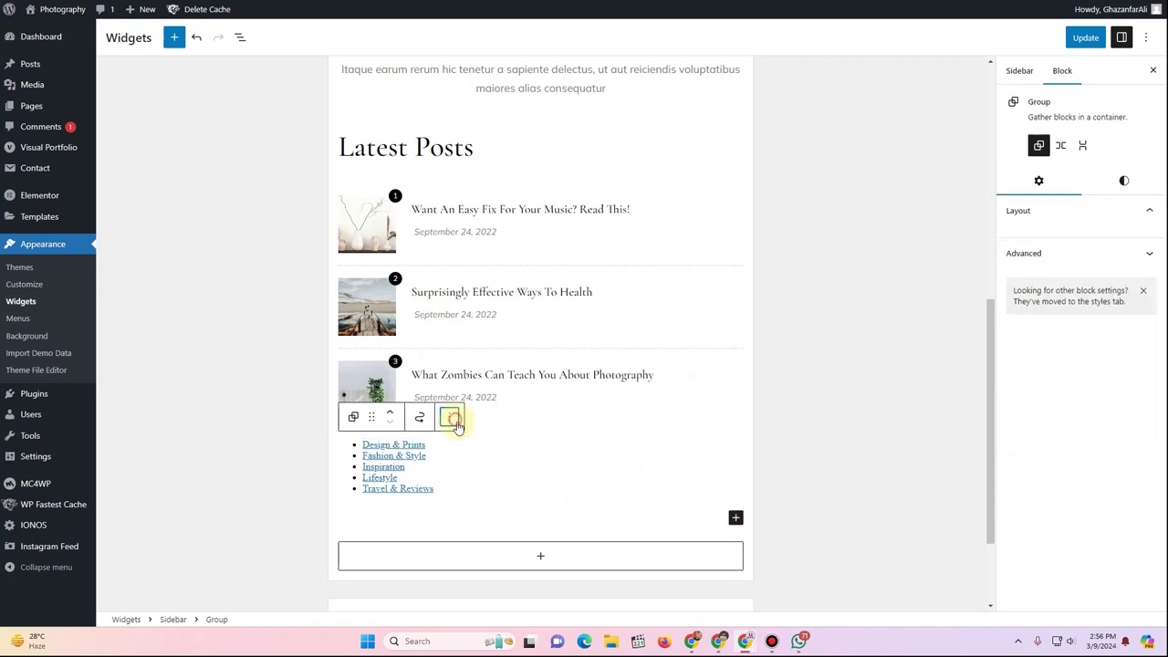
{"action": "left_click", "coordinate": [451, 417]}
{"action": "left_click", "coordinate": [482, 381]}
Save the sidebar widget changes with Update and switch to the live site
{"action": "scroll", "coordinate": [538, 410], "scroll_direction": "up", "scroll_amount": 5}
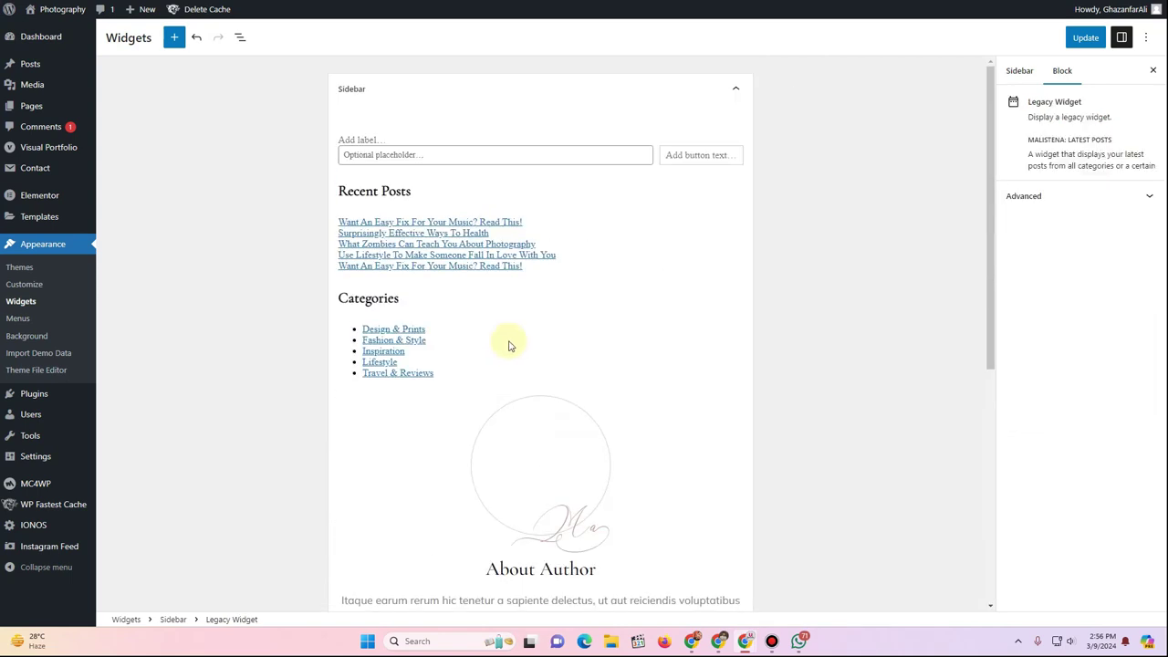
{"action": "left_click", "coordinate": [1084, 38]}
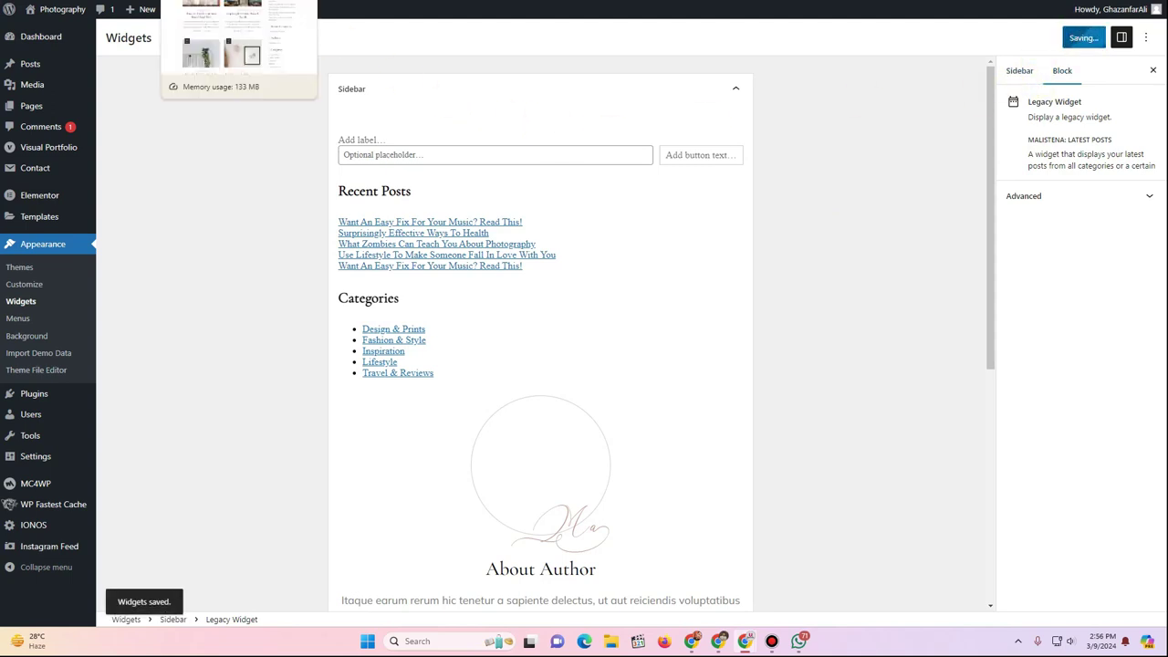
{"action": "key", "text": "ctrl+Tab"}
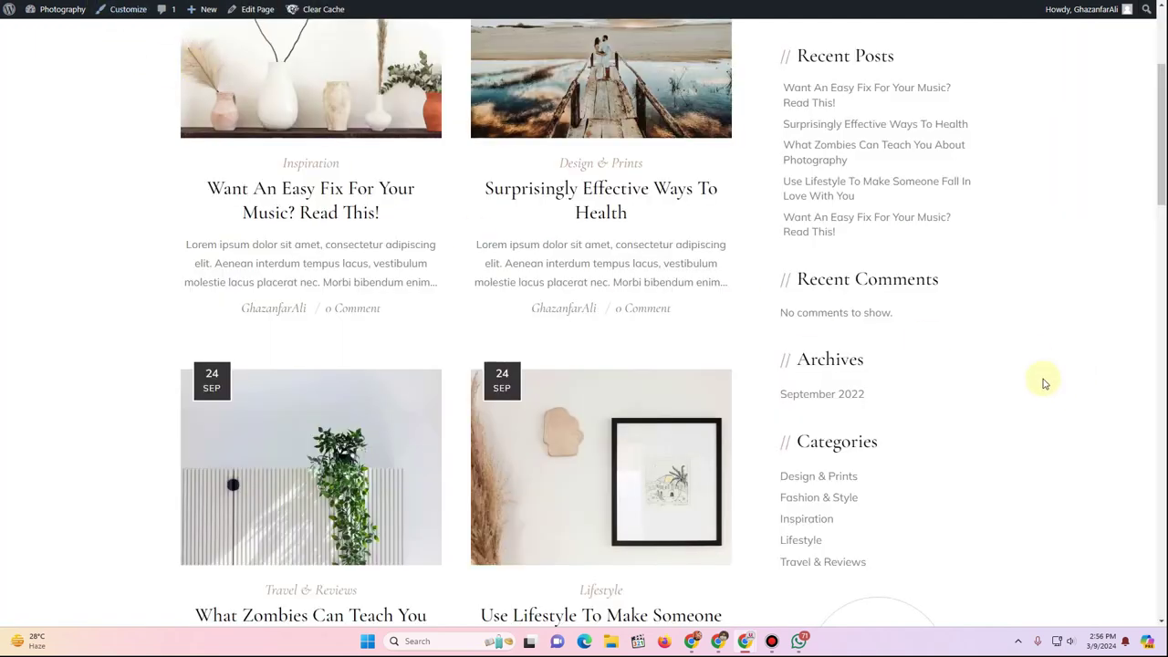
{"action": "scroll", "coordinate": [967, 422], "scroll_direction": "down", "scroll_amount": 5}
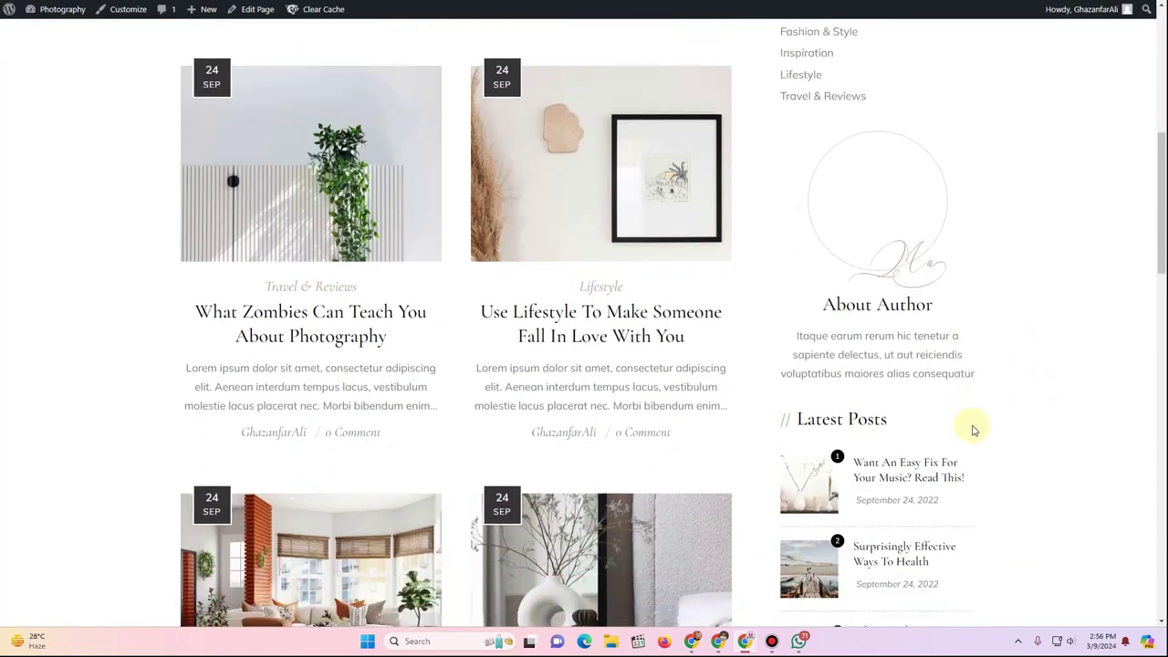
{"action": "scroll", "coordinate": [974, 429], "scroll_direction": "up", "scroll_amount": 8}
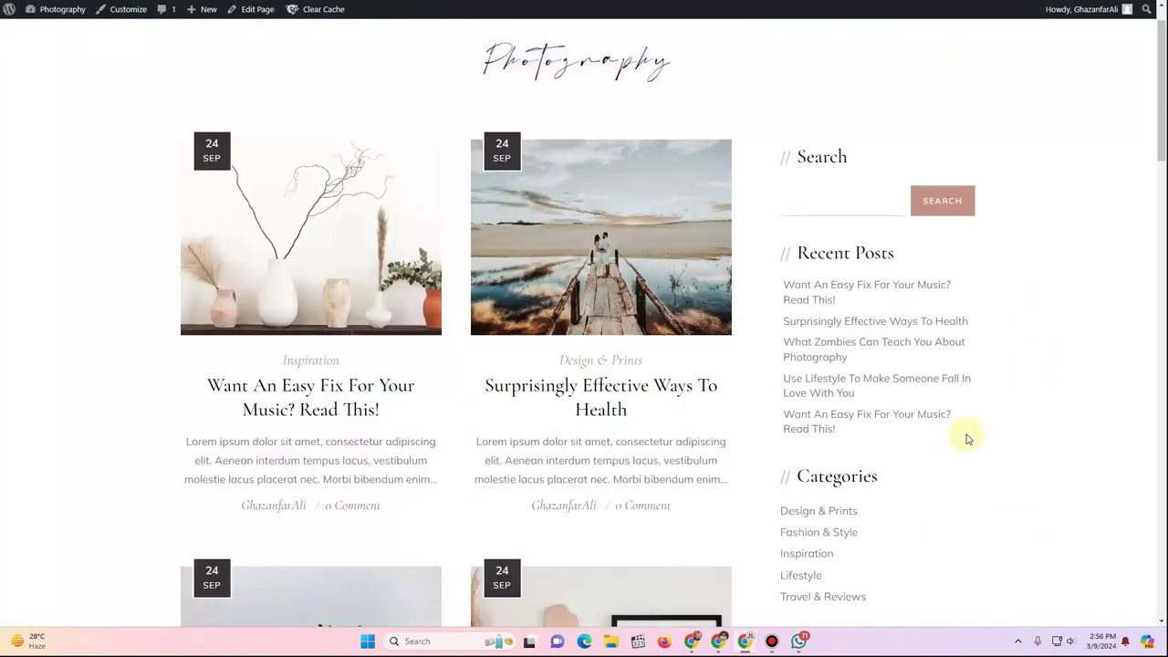
{"action": "scroll", "coordinate": [970, 441], "scroll_direction": "down", "scroll_amount": 5}
{"action": "scroll", "coordinate": [857, 435], "scroll_direction": "down", "scroll_amount": 1}
{"action": "scroll", "coordinate": [832, 365], "scroll_direction": "up", "scroll_amount": 5}
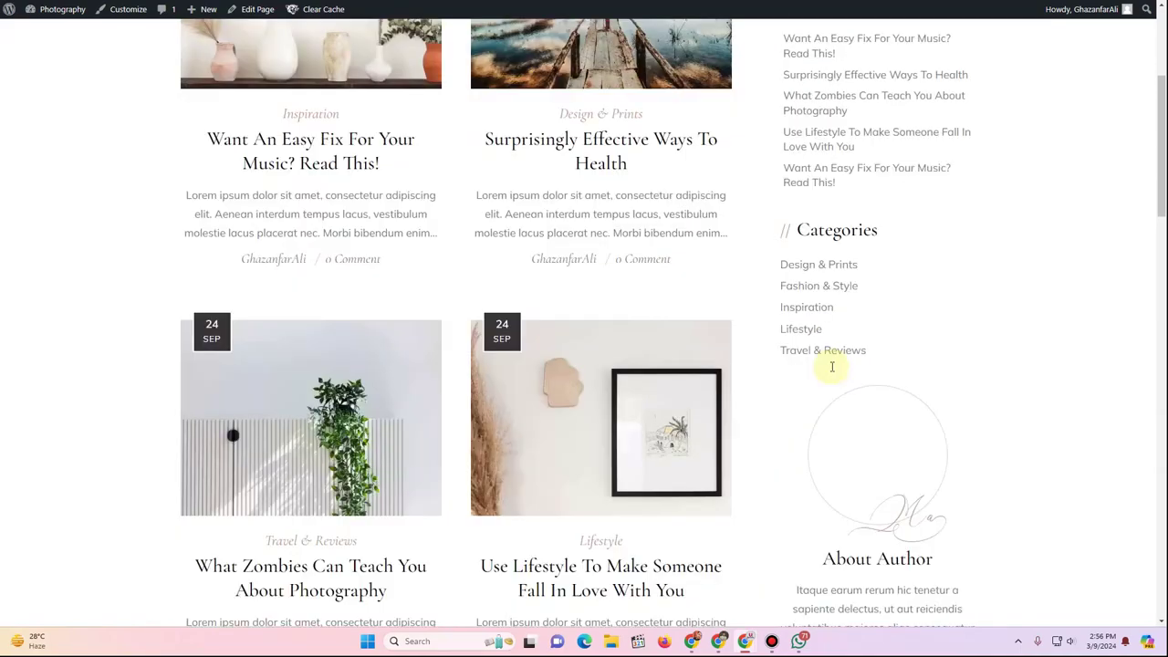
{"action": "key", "text": "ctrl+Tab"}
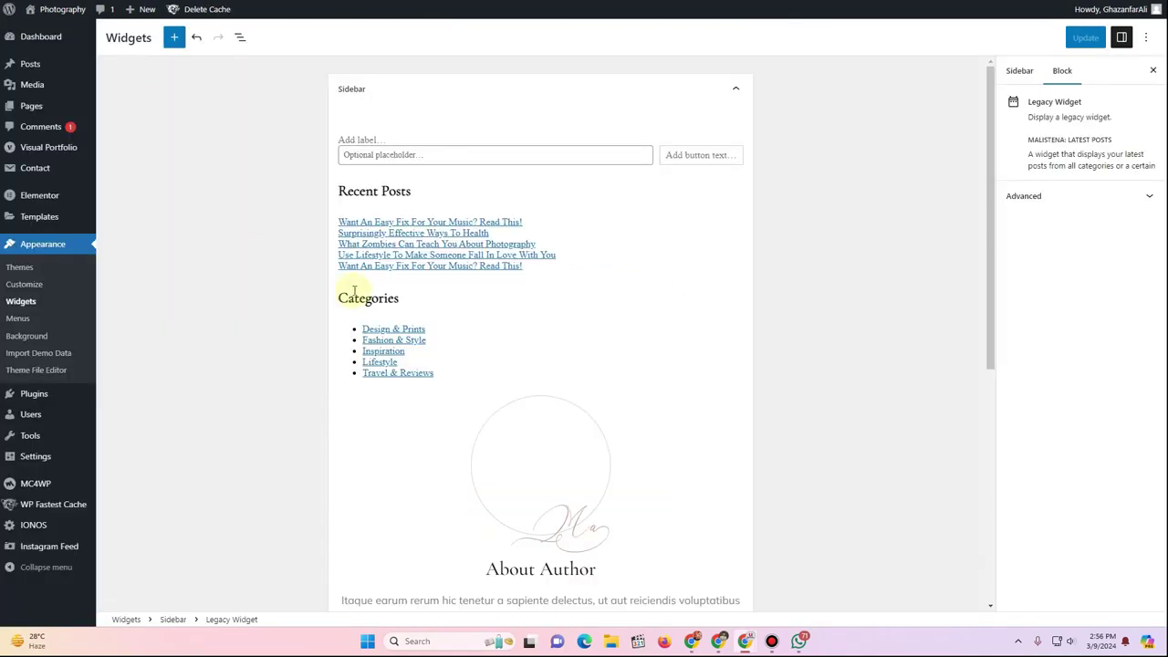
Delete the Recent Posts heading and links, and move About Author to the top of the Sidebar
{"action": "left_click", "coordinate": [464, 193]}
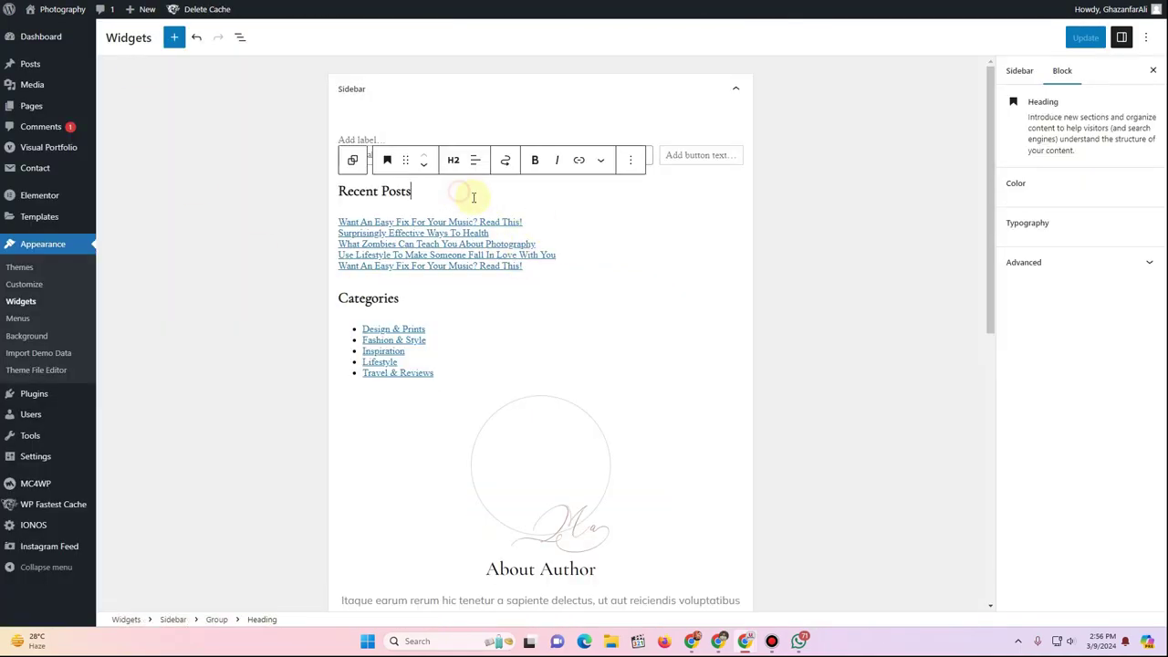
{"action": "left_click", "coordinate": [631, 160]}
{"action": "left_click", "coordinate": [665, 471]}
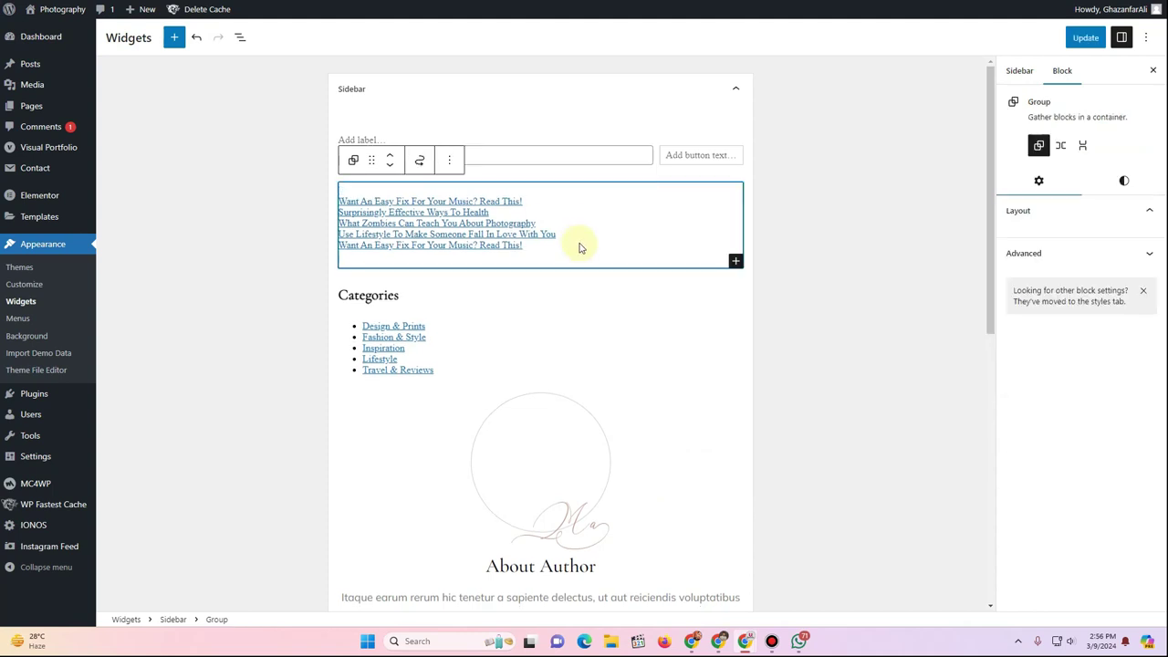
{"action": "left_click", "coordinate": [454, 162]}
{"action": "left_click", "coordinate": [523, 470]}
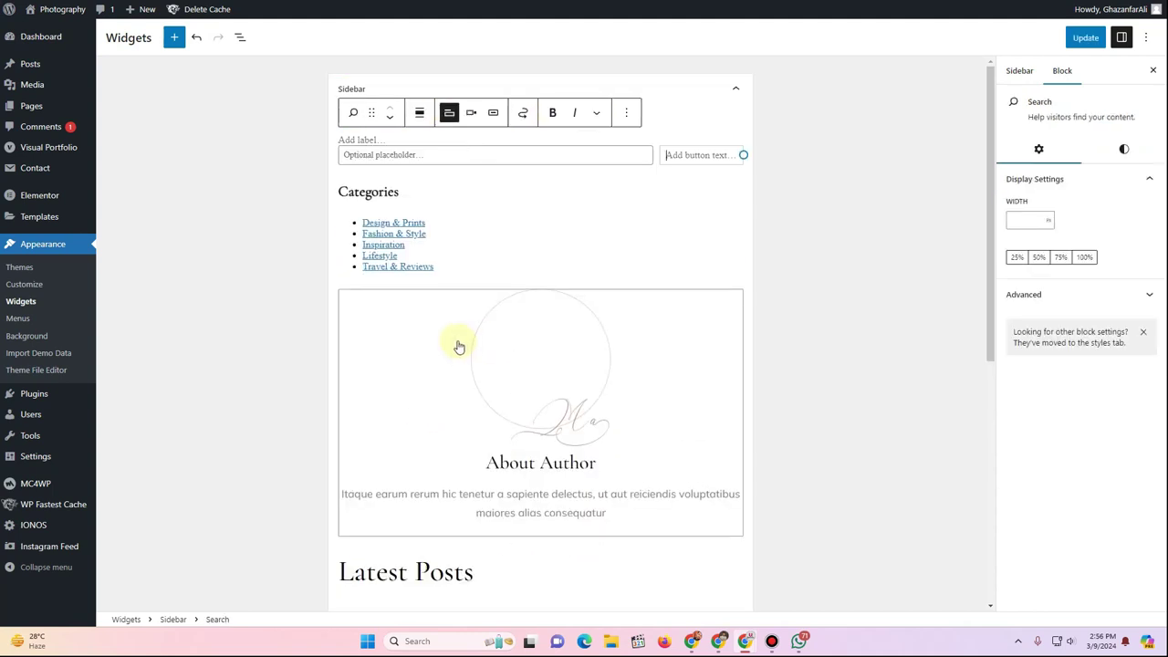
{"action": "left_click", "coordinate": [605, 386]}
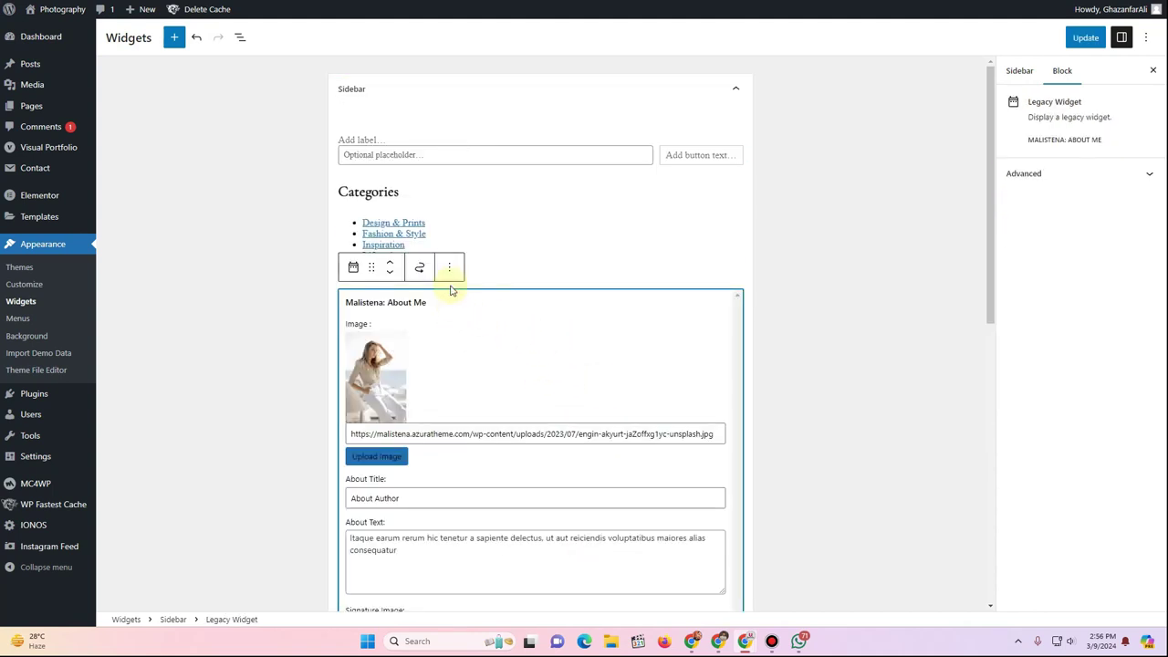
{"action": "left_click_drag", "start_coordinate": [375, 238], "coordinate": [383, 128]}
Insert the engin-akyurt photo of the woman in white into About Me and save widgets
{"action": "left_click", "coordinate": [386, 302]}
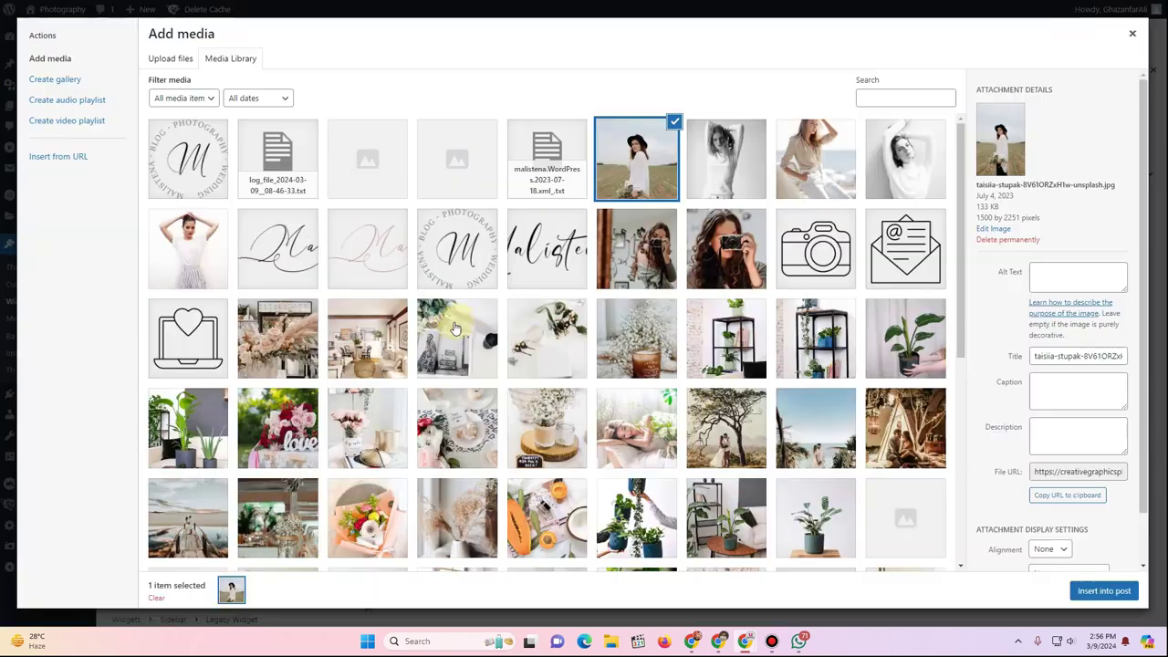
{"action": "left_click", "coordinate": [708, 168]}
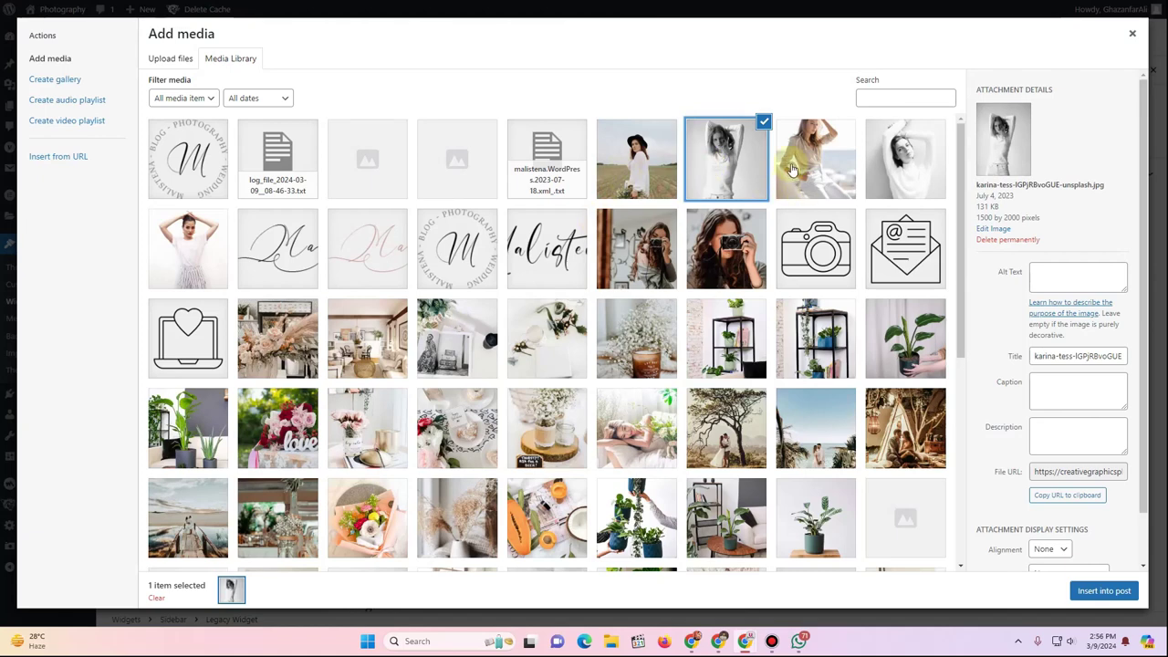
{"action": "left_click", "coordinate": [793, 169]}
{"action": "left_click", "coordinate": [1095, 591]}
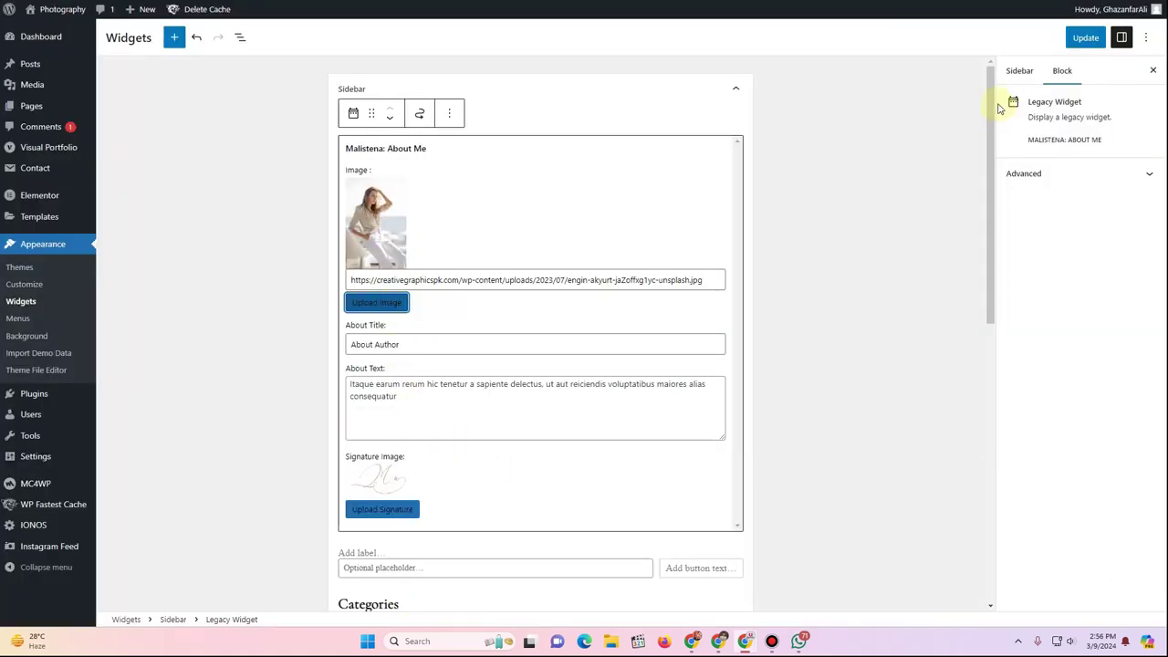
{"action": "left_click", "coordinate": [1083, 38]}
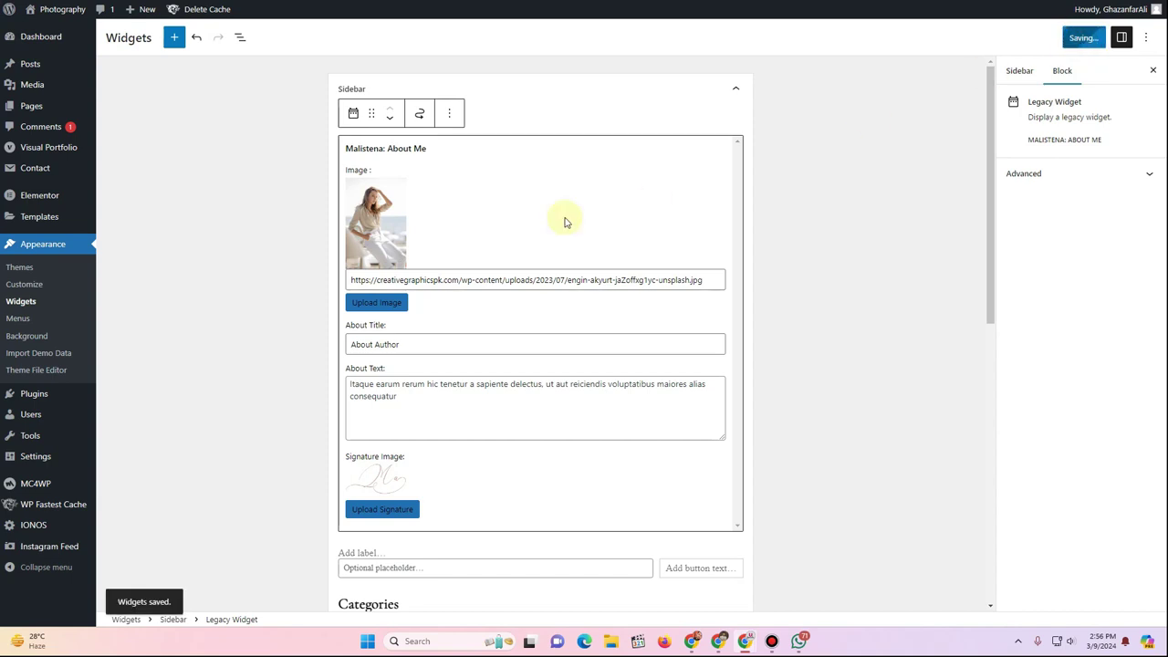
{"action": "key", "text": "ctrl+Tab"}
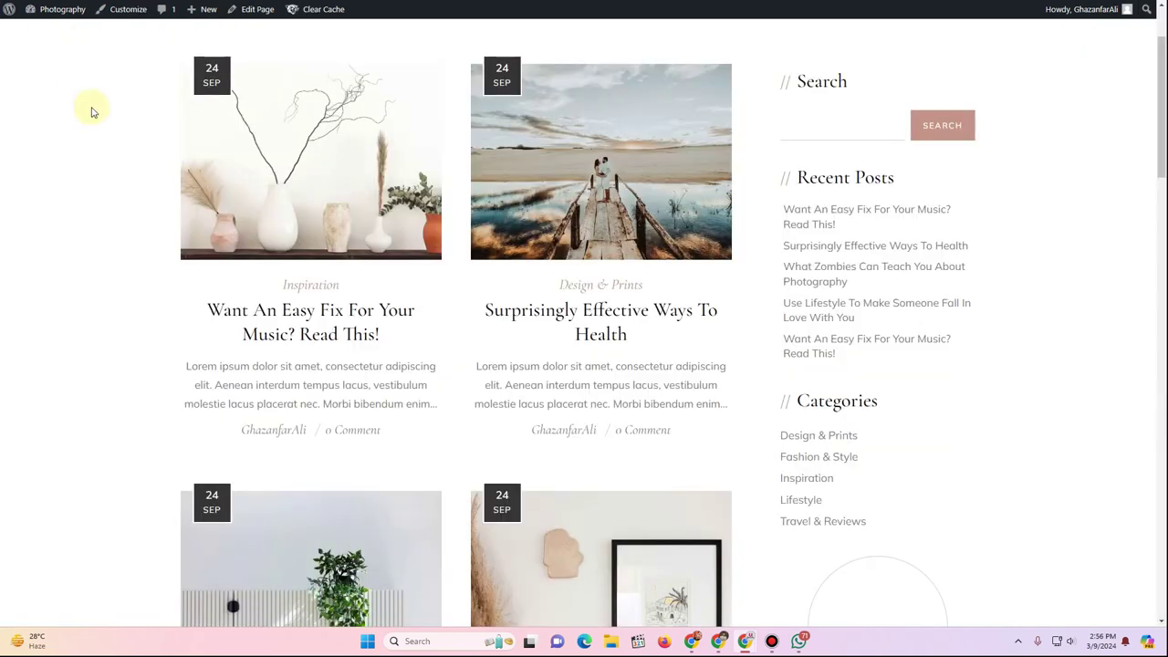
{"action": "key", "text": "F5"}
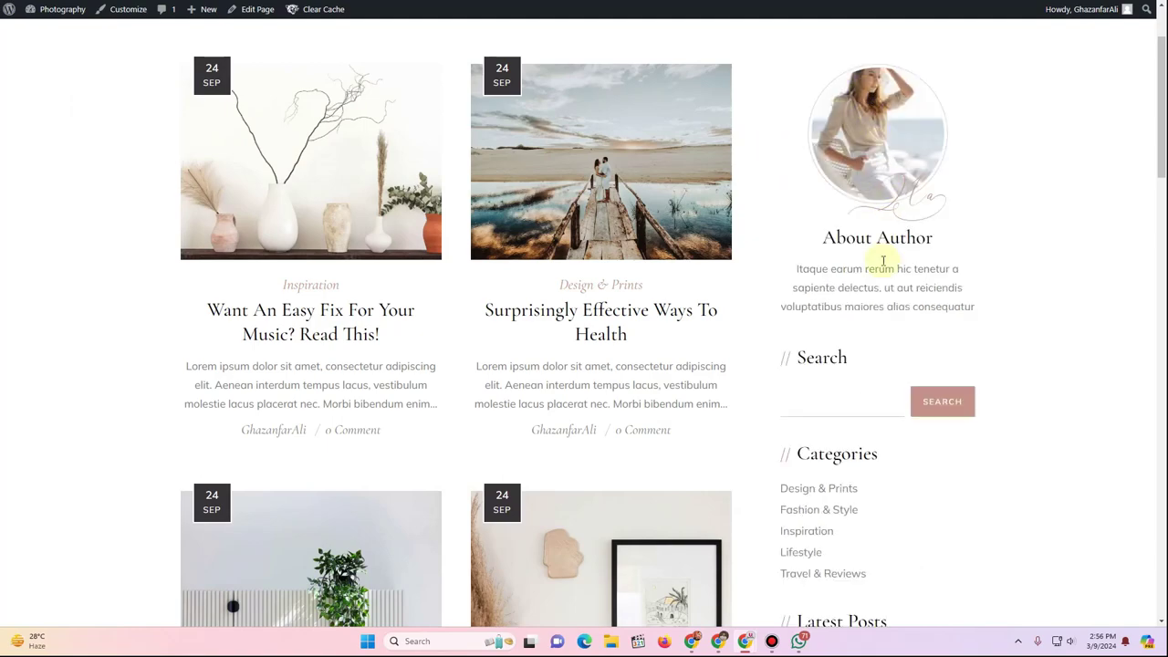
{"action": "scroll", "coordinate": [867, 273], "scroll_direction": "down", "scroll_amount": 3}
{"action": "scroll", "coordinate": [872, 420], "scroll_direction": "down", "scroll_amount": 9}
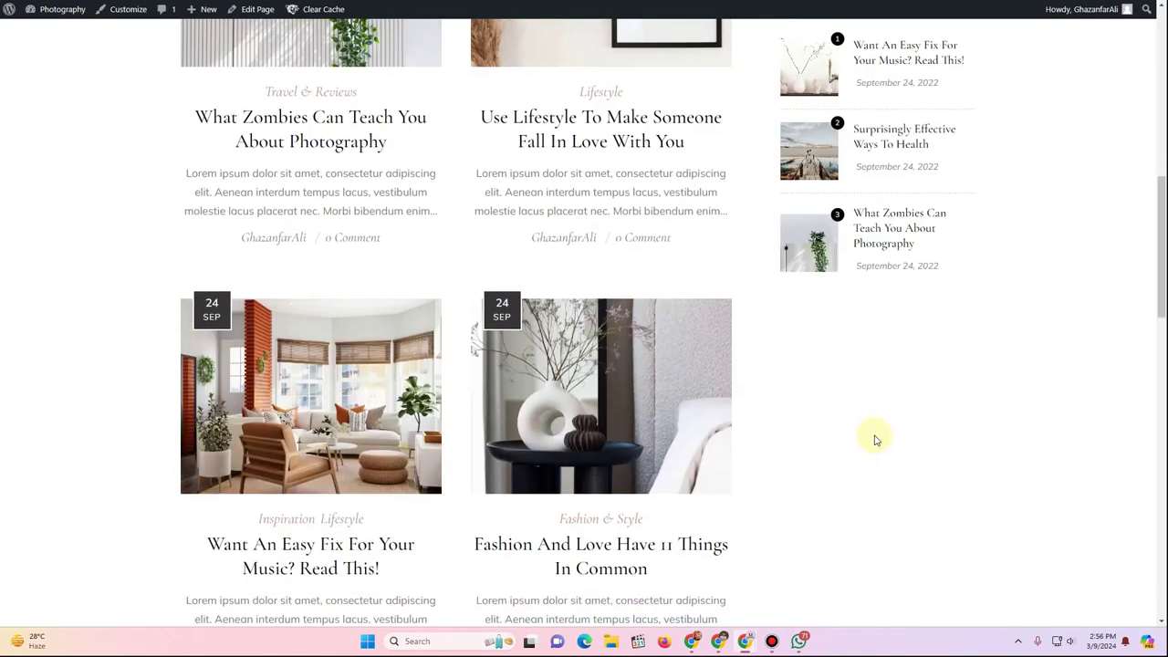
{"action": "scroll", "coordinate": [876, 438], "scroll_direction": "up", "scroll_amount": 7}
{"action": "scroll", "coordinate": [535, 202], "scroll_direction": "up", "scroll_amount": 4}
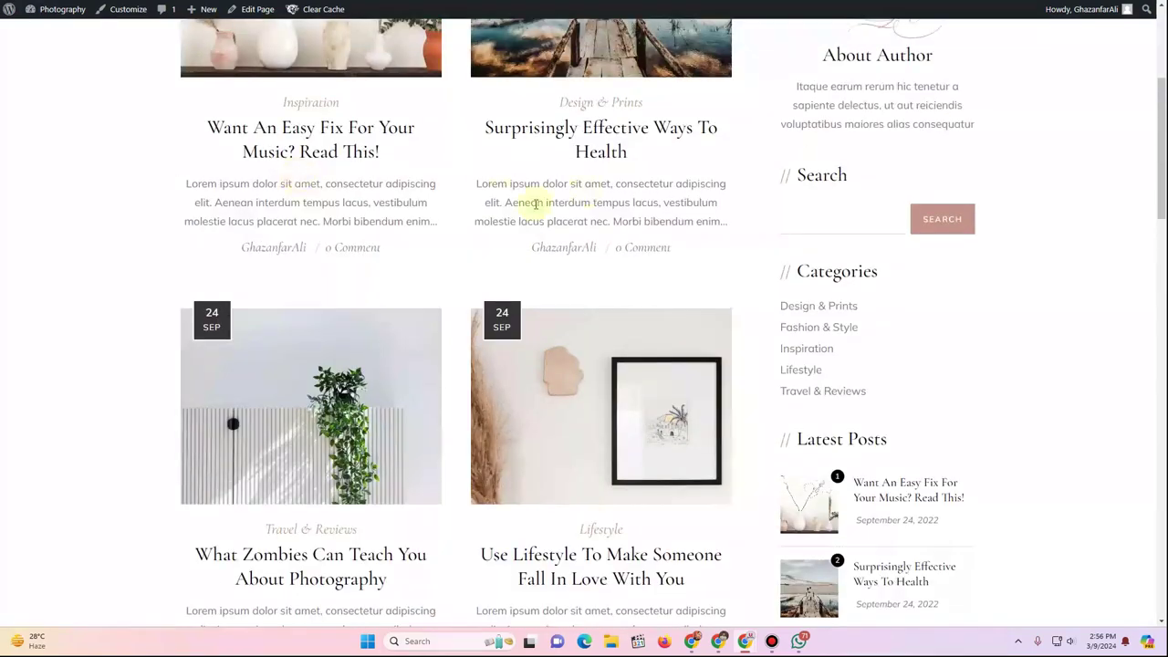
{"action": "scroll", "coordinate": [300, 143], "scroll_direction": "up", "scroll_amount": 4}
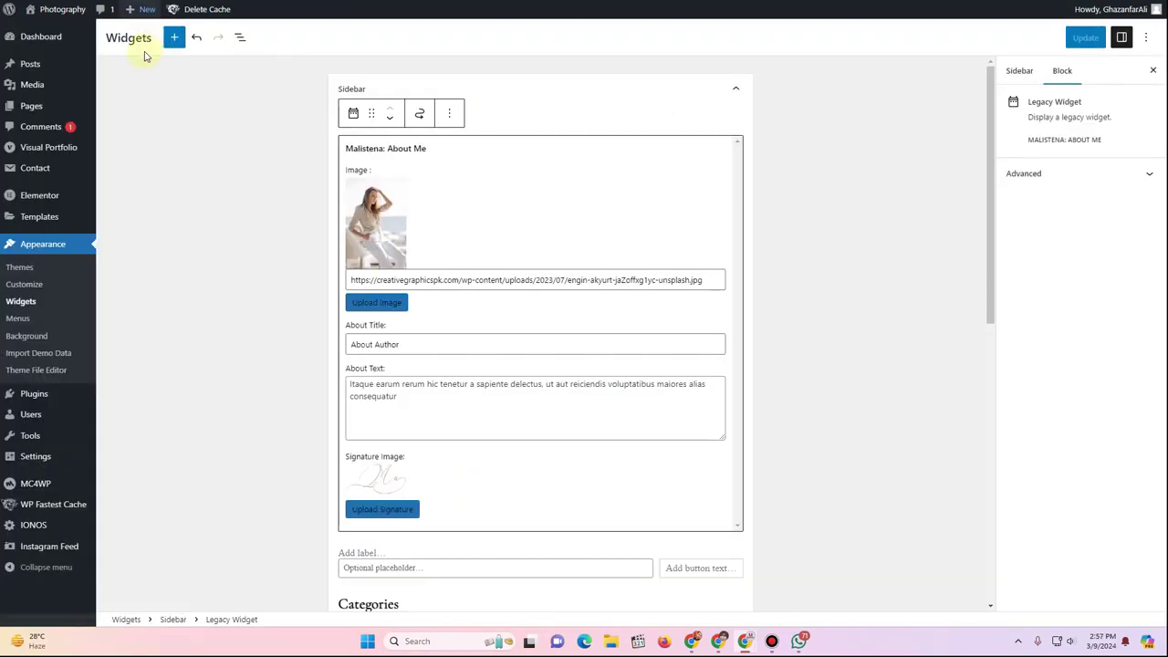
{"action": "mouse_move", "coordinate": [17, 69]}
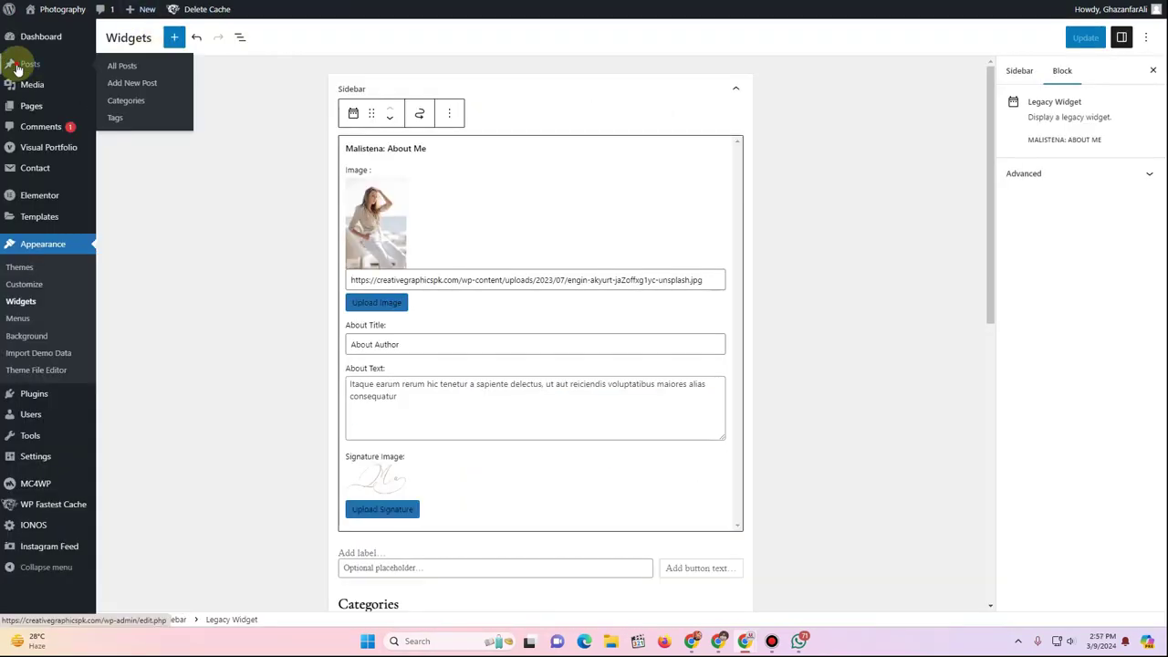
Start a new blank post, clicking into its title and first paragraph
{"action": "left_click", "coordinate": [17, 69]}
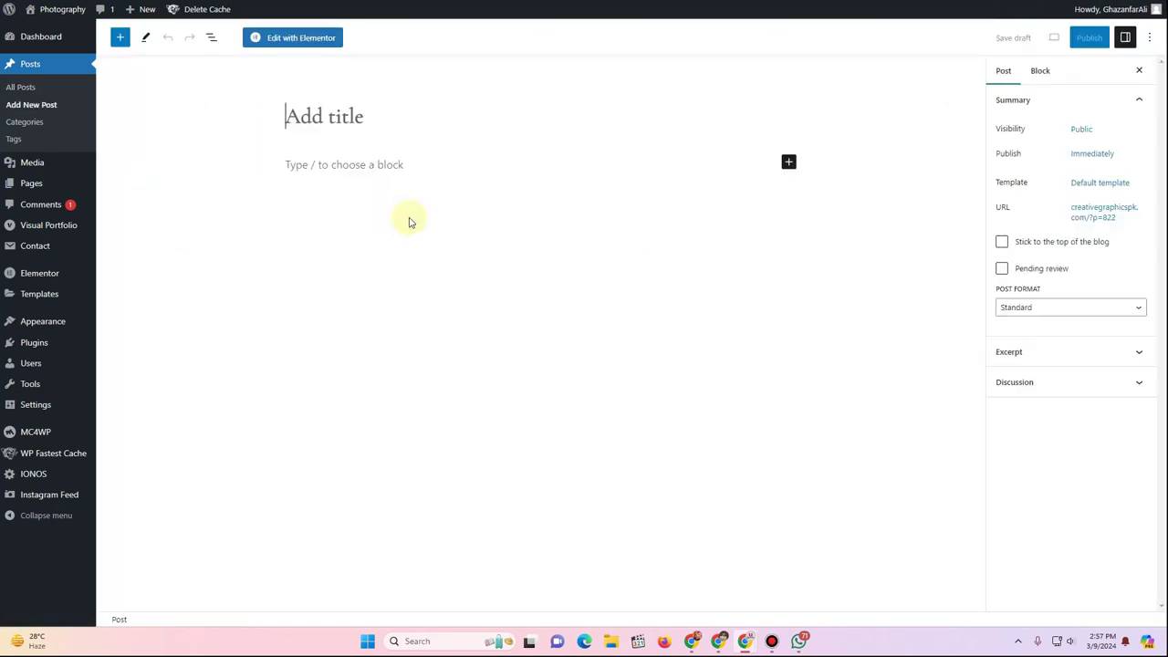
{"action": "left_click", "coordinate": [295, 115]}
{"action": "left_click", "coordinate": [355, 164]}
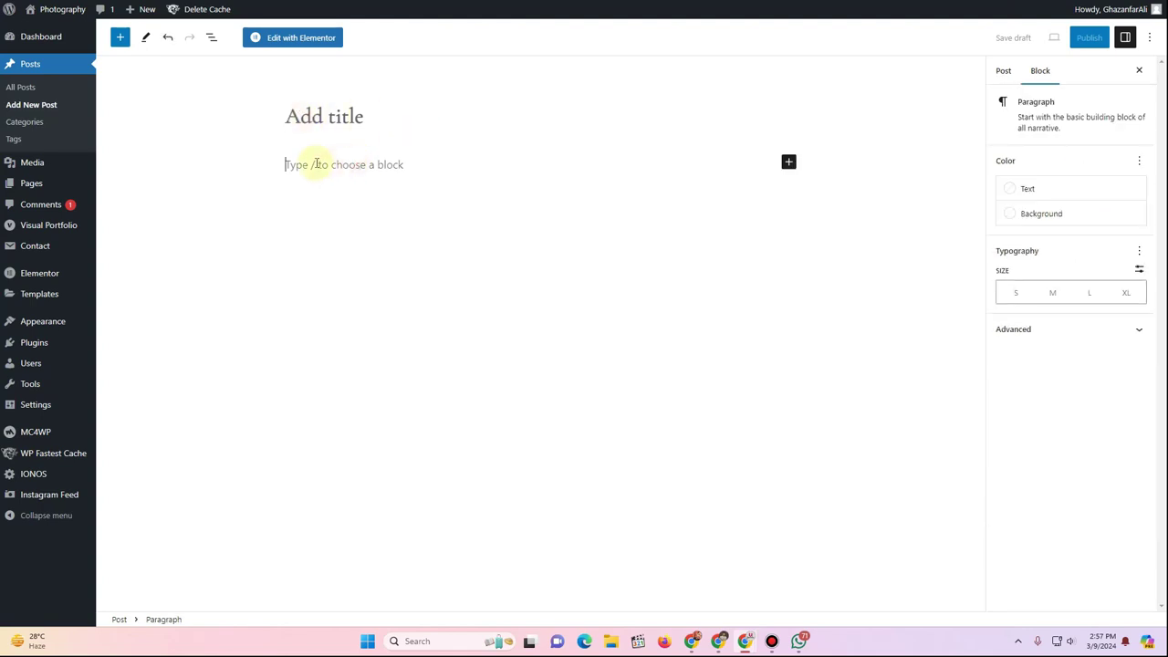
Expand the post's Categories, Tags, Featured image and Excerpt panels, then head to Posts > Categories
{"action": "left_click", "coordinate": [1008, 71]}
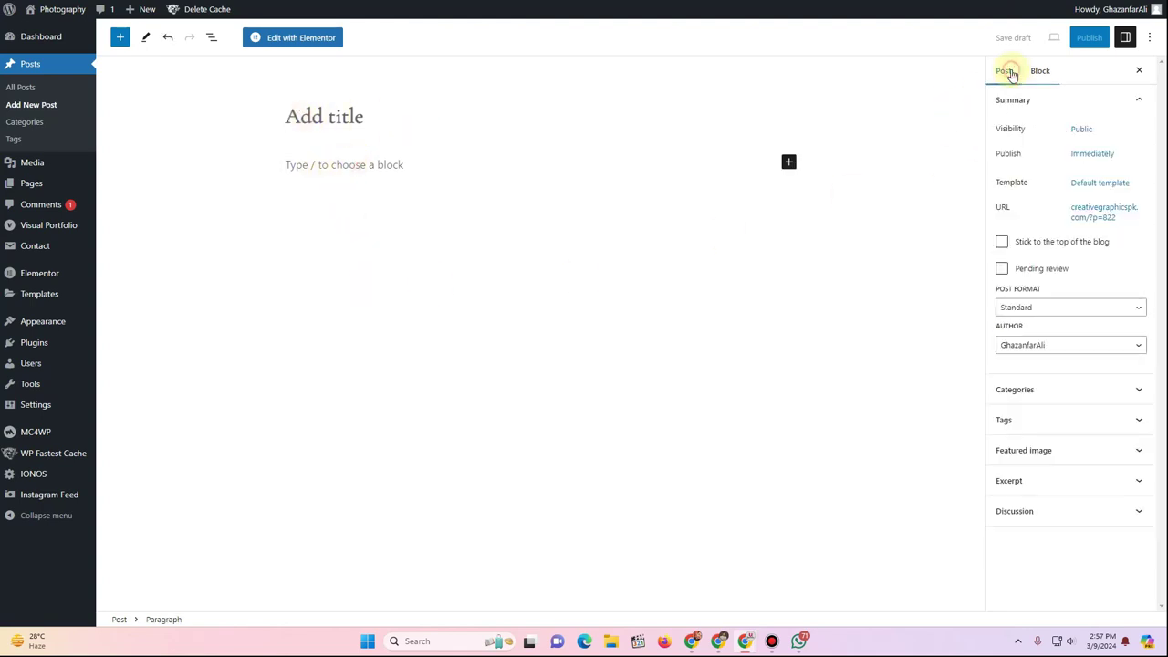
{"action": "left_click", "coordinate": [1138, 393]}
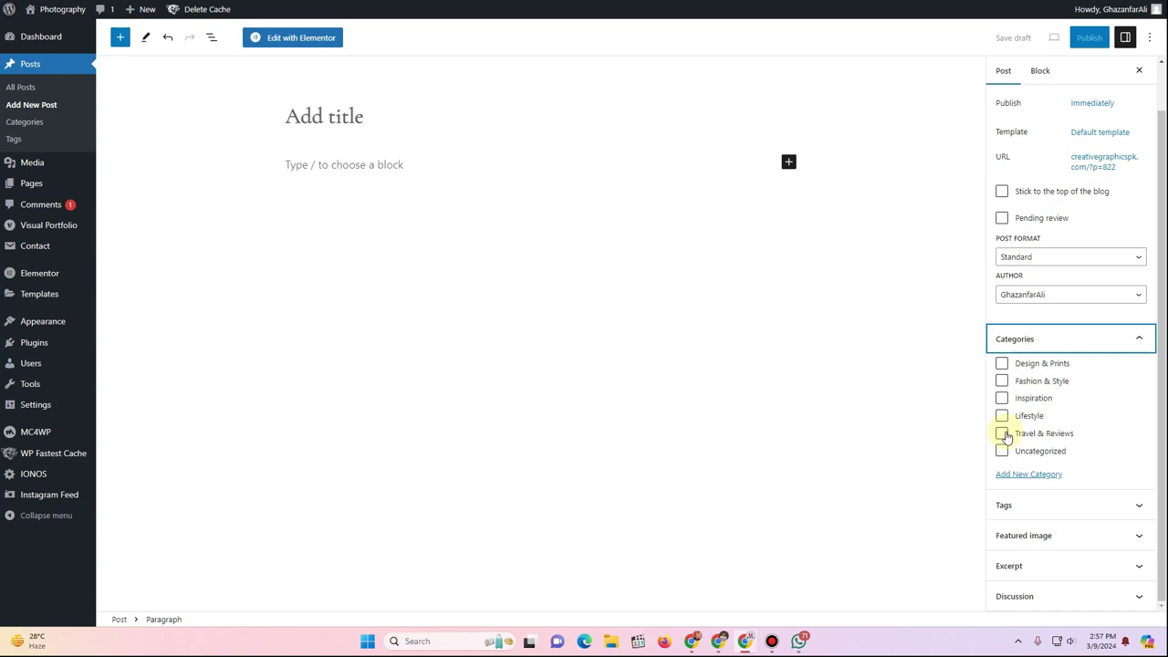
{"action": "left_click", "coordinate": [1128, 507]}
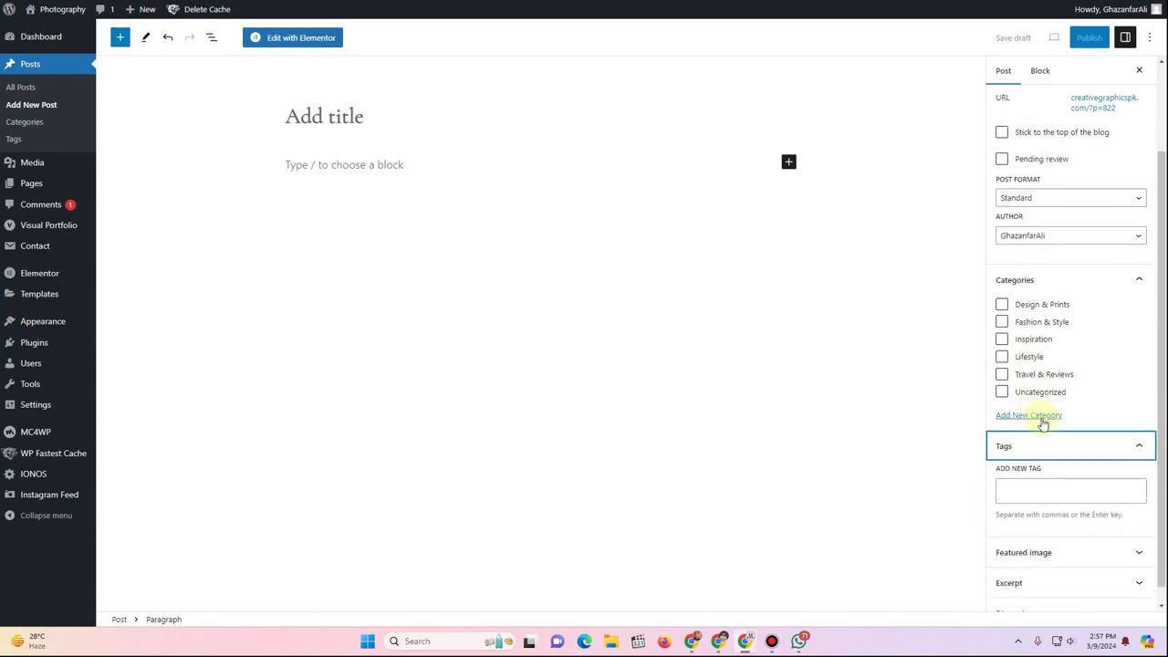
{"action": "left_click", "coordinate": [1139, 576]}
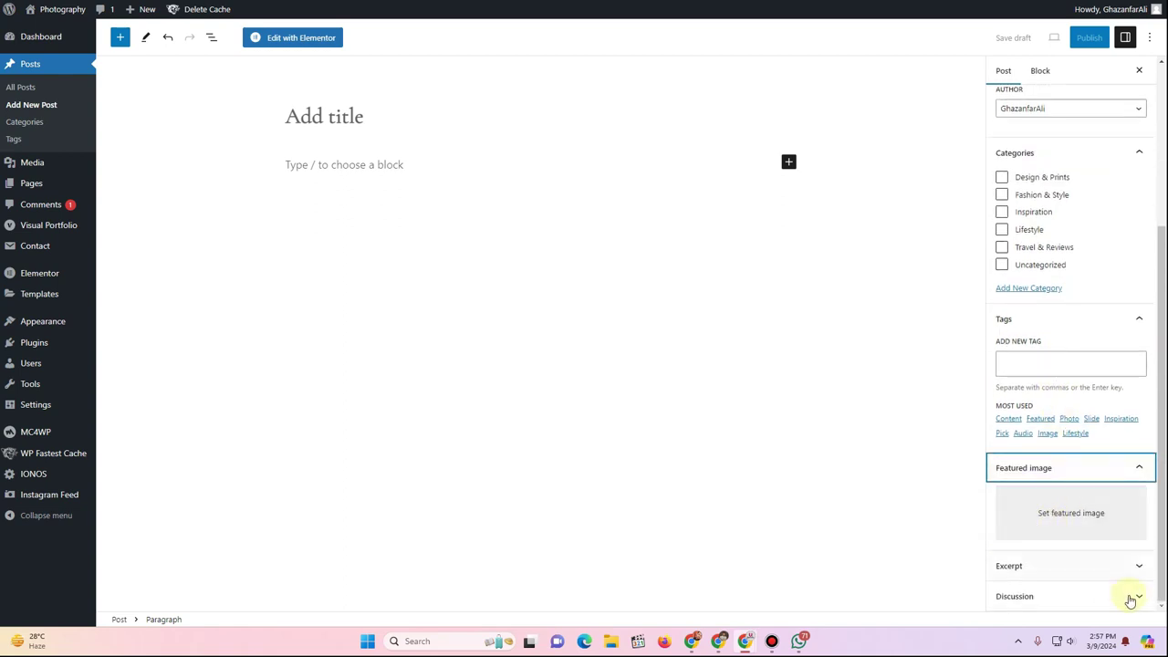
{"action": "left_click", "coordinate": [1140, 570]}
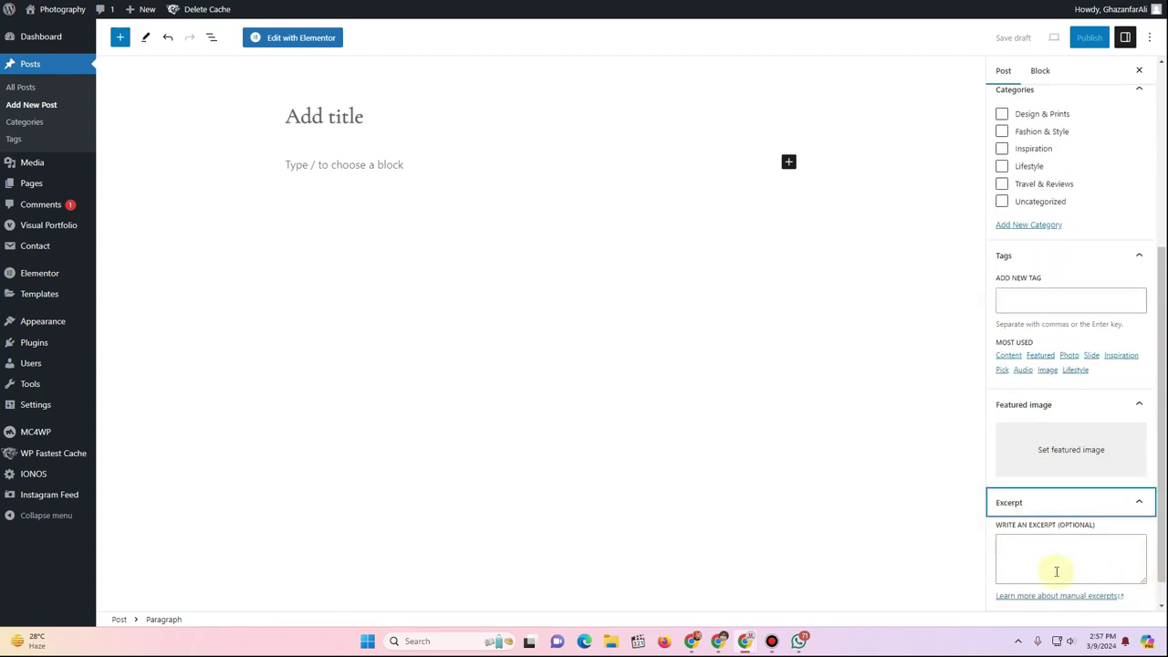
{"action": "left_click", "coordinate": [47, 125]}
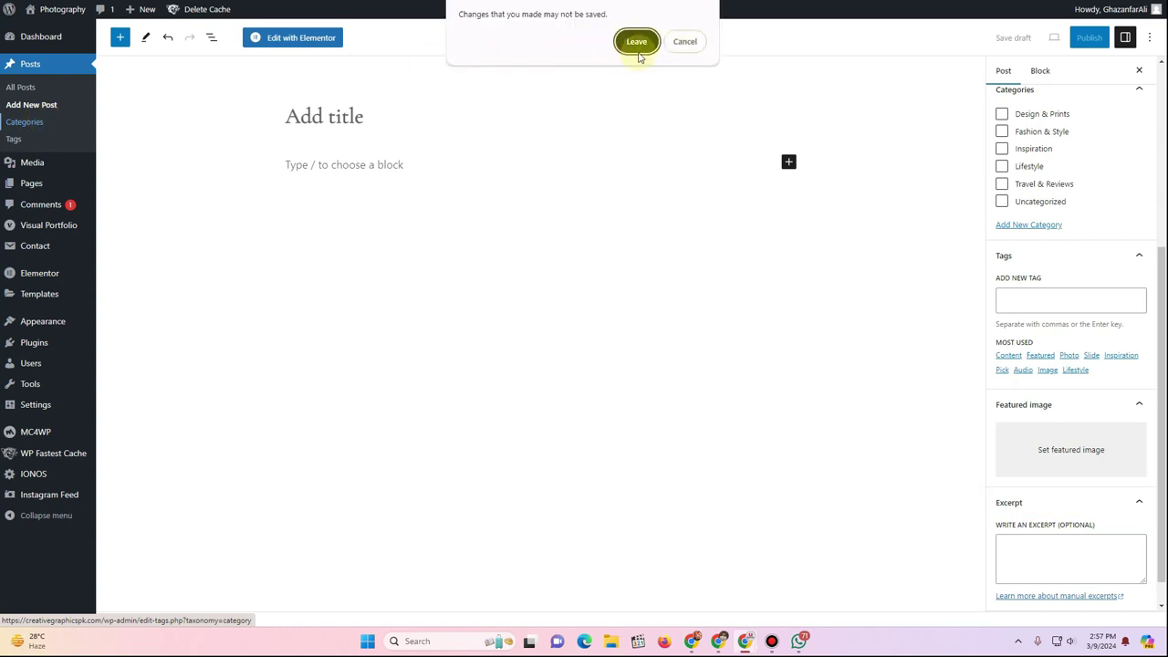
Leave the unsaved post and read the live 'Want An Easy Fix For Your Music? Read This!' post
{"action": "left_click", "coordinate": [637, 43]}
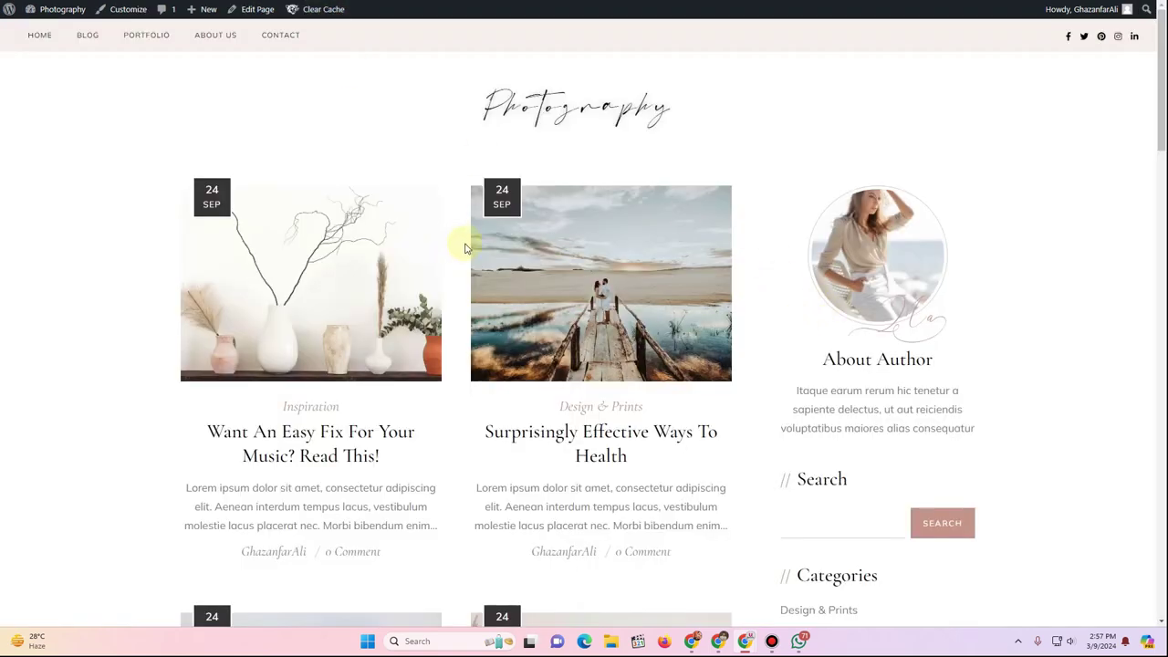
{"action": "scroll", "coordinate": [464, 247], "scroll_direction": "down", "scroll_amount": 2}
{"action": "left_click", "coordinate": [246, 271]}
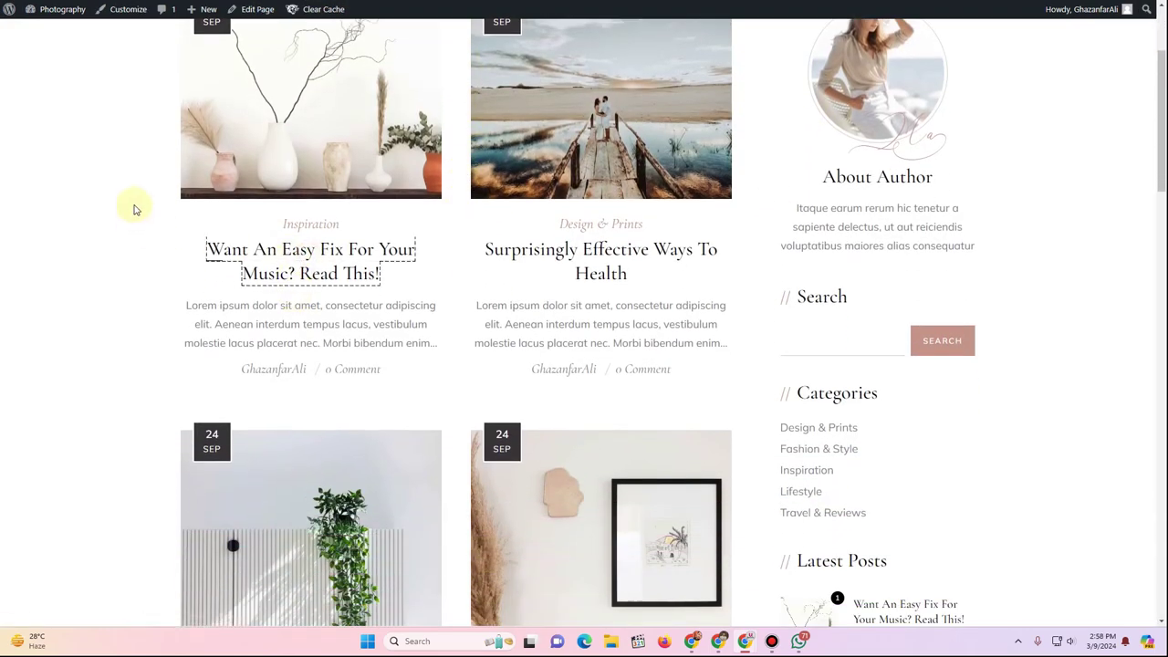
{"action": "scroll", "coordinate": [136, 218], "scroll_direction": "down", "scroll_amount": 3}
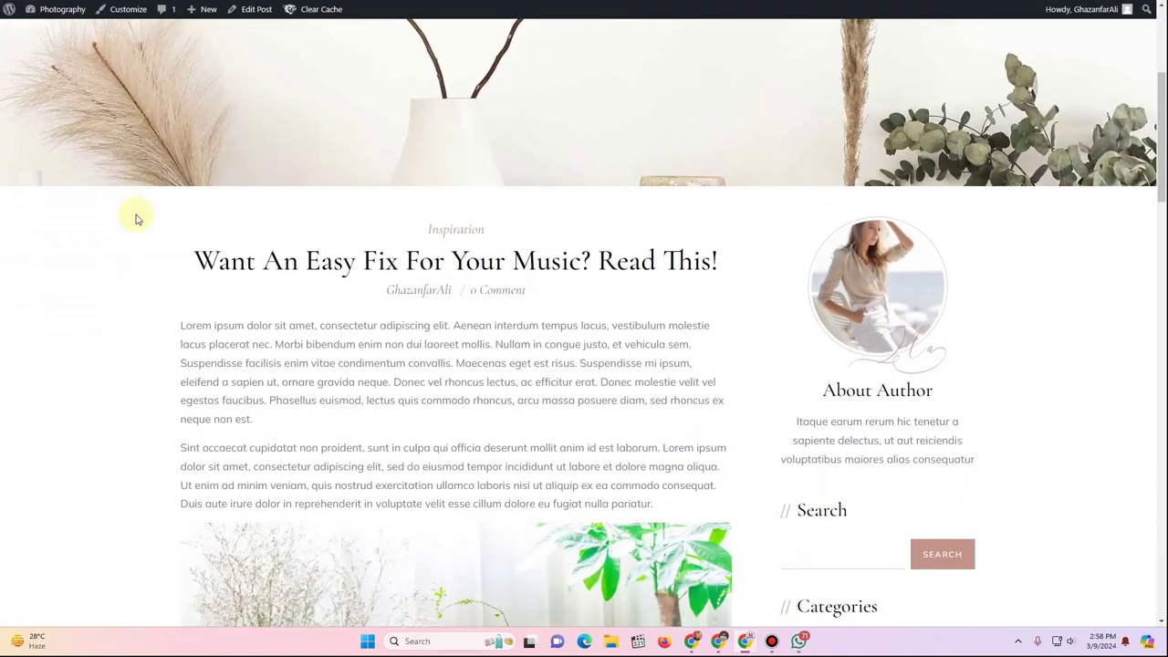
{"action": "scroll", "coordinate": [136, 217], "scroll_direction": "down", "scroll_amount": 8}
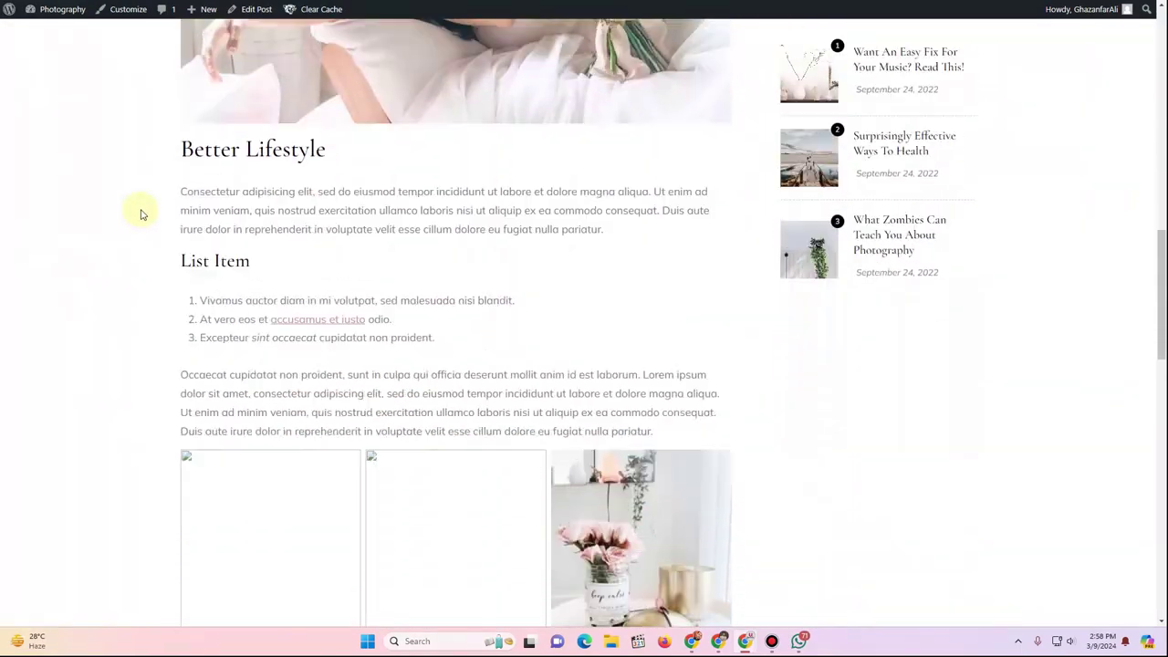
{"action": "scroll", "coordinate": [141, 215], "scroll_direction": "down", "scroll_amount": 10}
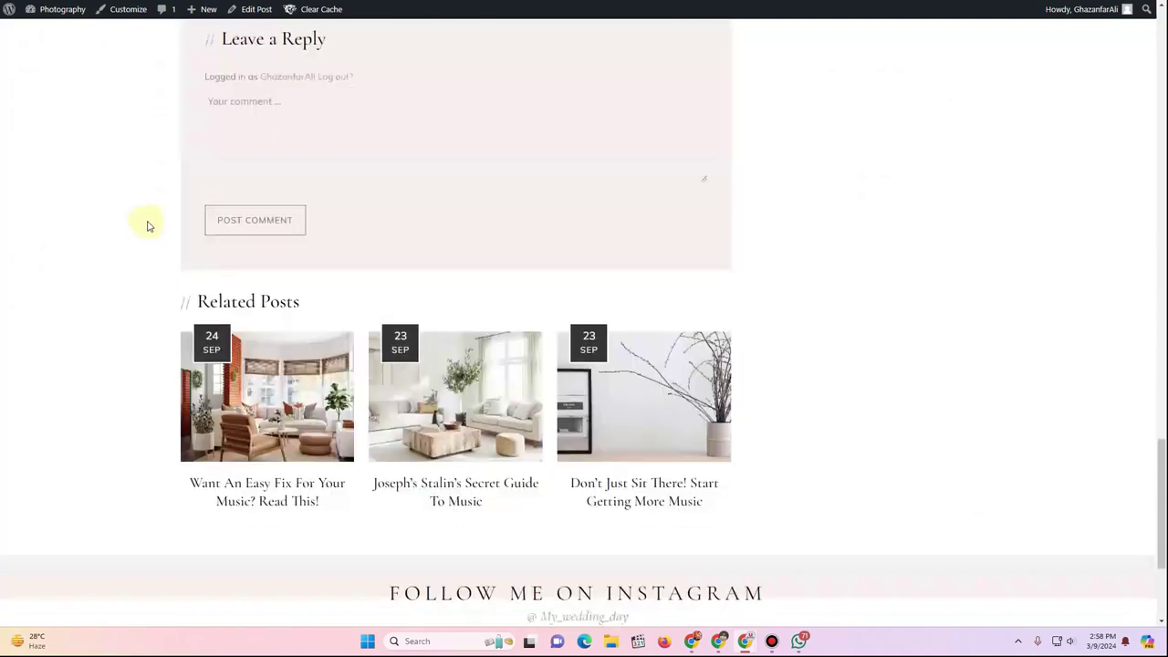
{"action": "scroll", "coordinate": [150, 225], "scroll_direction": "down", "scroll_amount": 2}
{"action": "scroll", "coordinate": [149, 225], "scroll_direction": "up", "scroll_amount": 20}
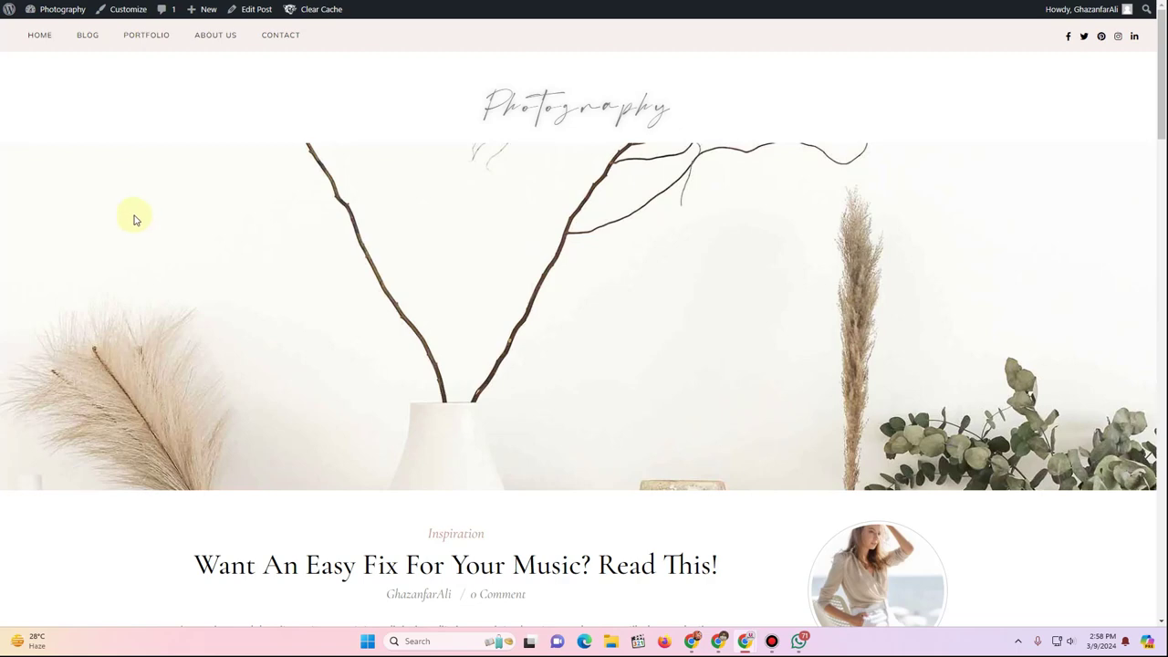
{"action": "key", "text": "Tab"}
View the live Portfolio page's photo grid, then open it with Edit Page in the block editor
{"action": "key", "text": "Return"}
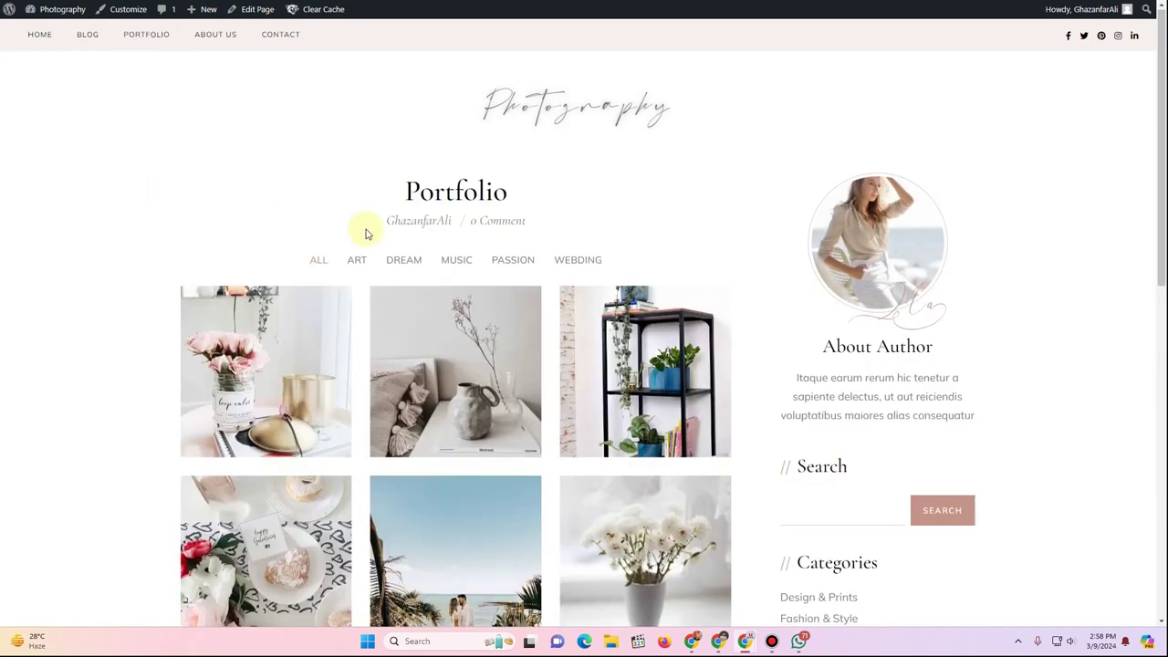
{"action": "scroll", "coordinate": [365, 235], "scroll_direction": "down", "scroll_amount": 6}
{"action": "scroll", "coordinate": [365, 234], "scroll_direction": "up", "scroll_amount": 7}
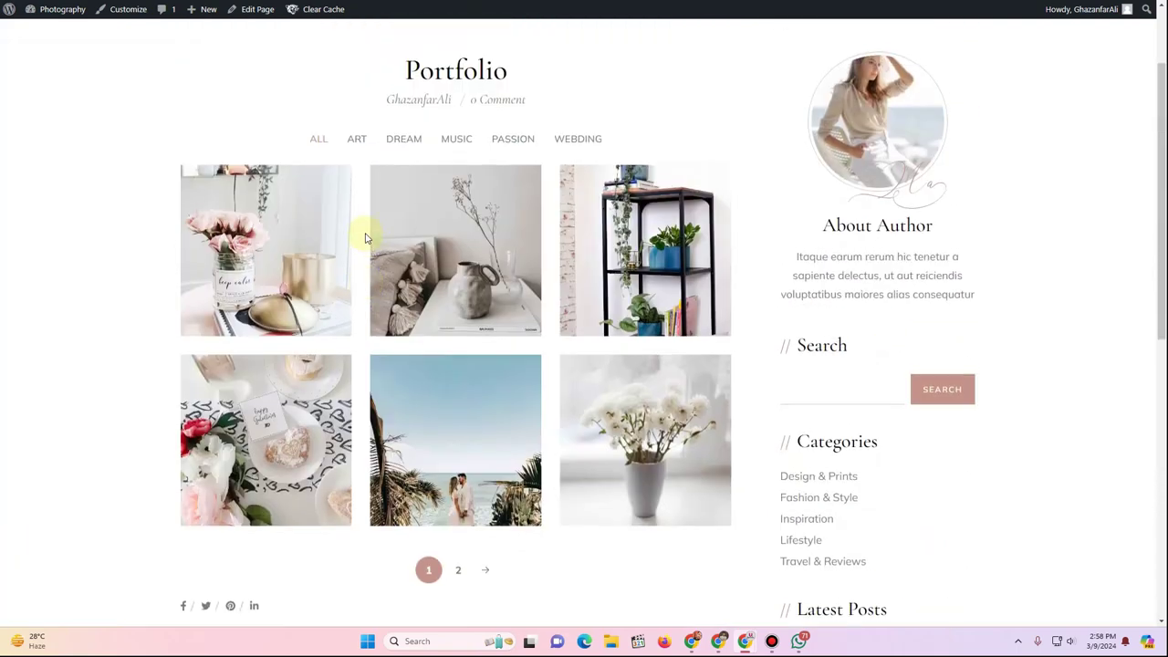
{"action": "scroll", "coordinate": [128, 69], "scroll_direction": "up", "scroll_amount": 1}
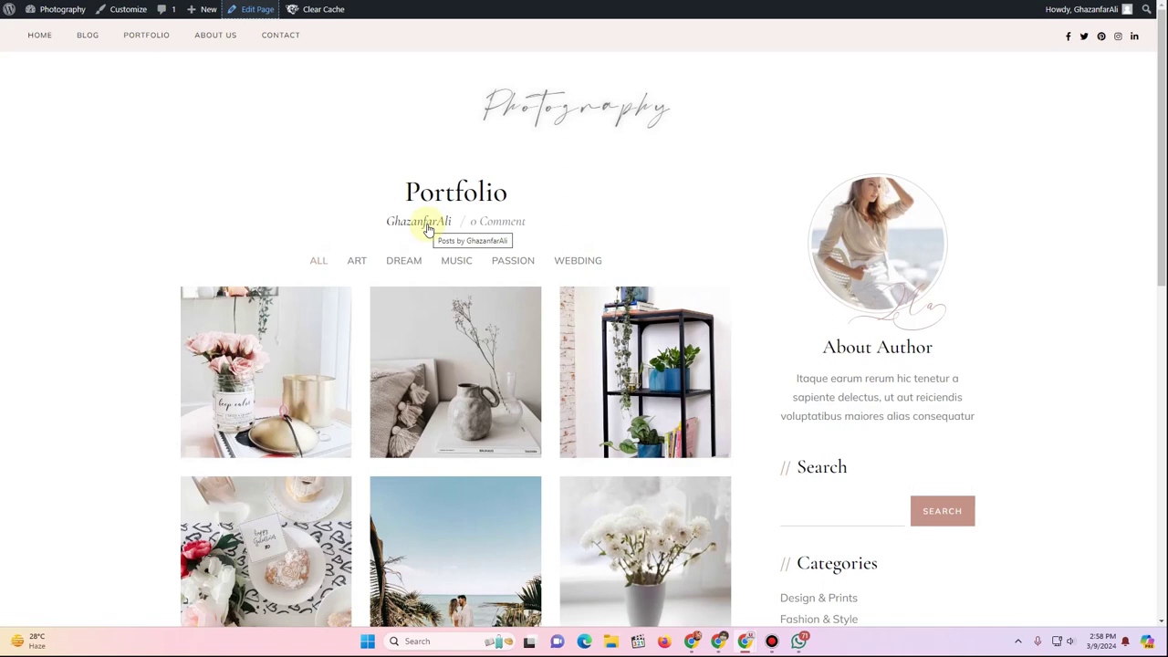
{"action": "left_click", "coordinate": [353, 231]}
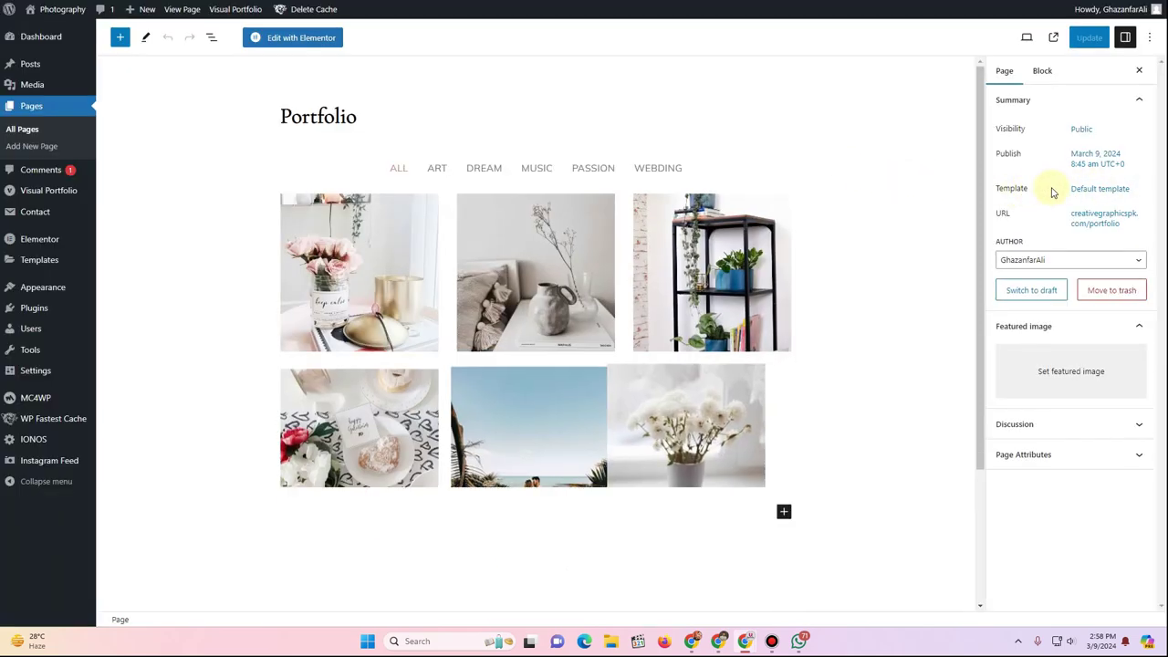
Set the Portfolio page's template to Portfolio
{"action": "left_click", "coordinate": [1087, 193]}
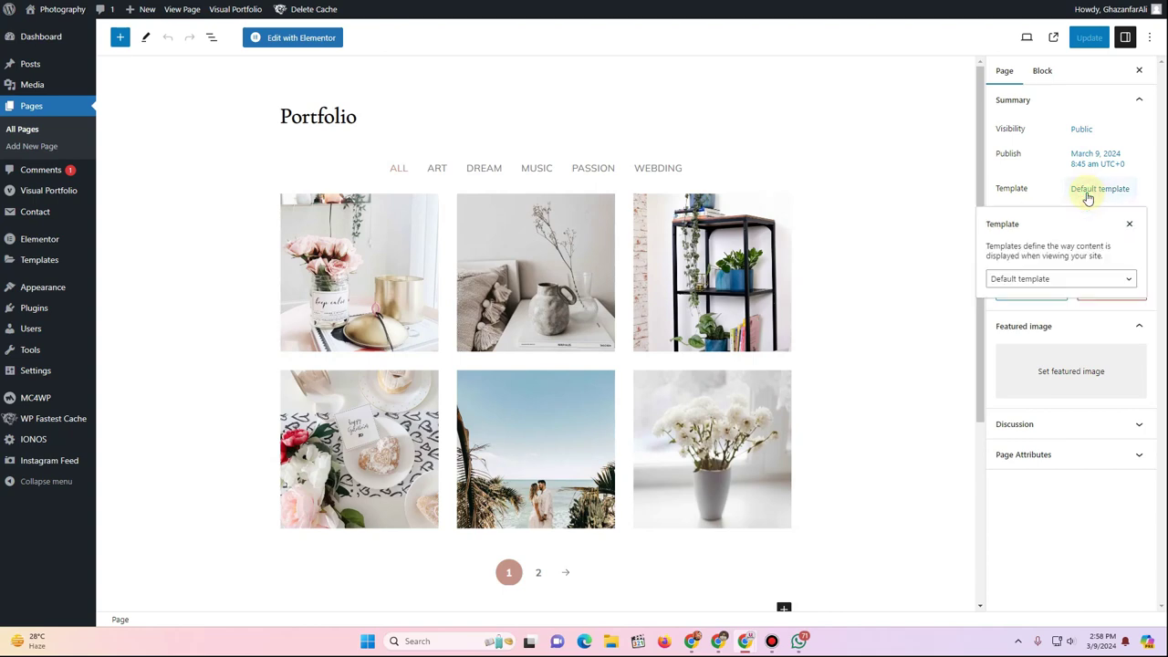
{"action": "left_click", "coordinate": [1067, 283]}
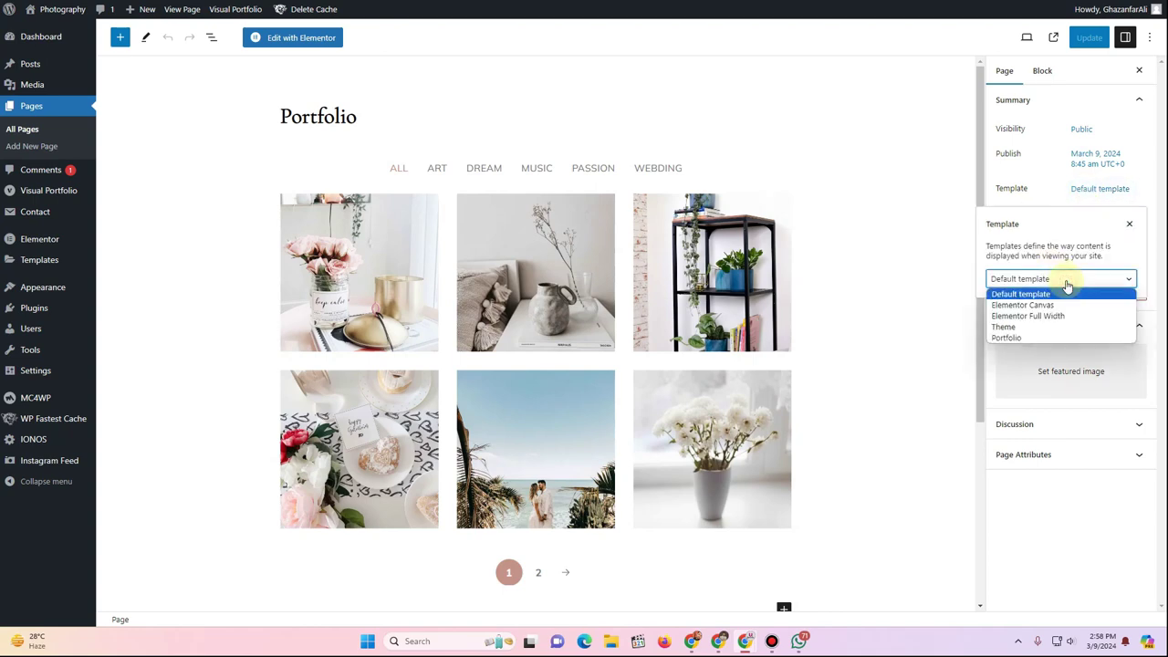
{"action": "left_click", "coordinate": [1052, 337]}
Update the Portfolio page and open the live page in a new tab
{"action": "left_click", "coordinate": [1086, 37]}
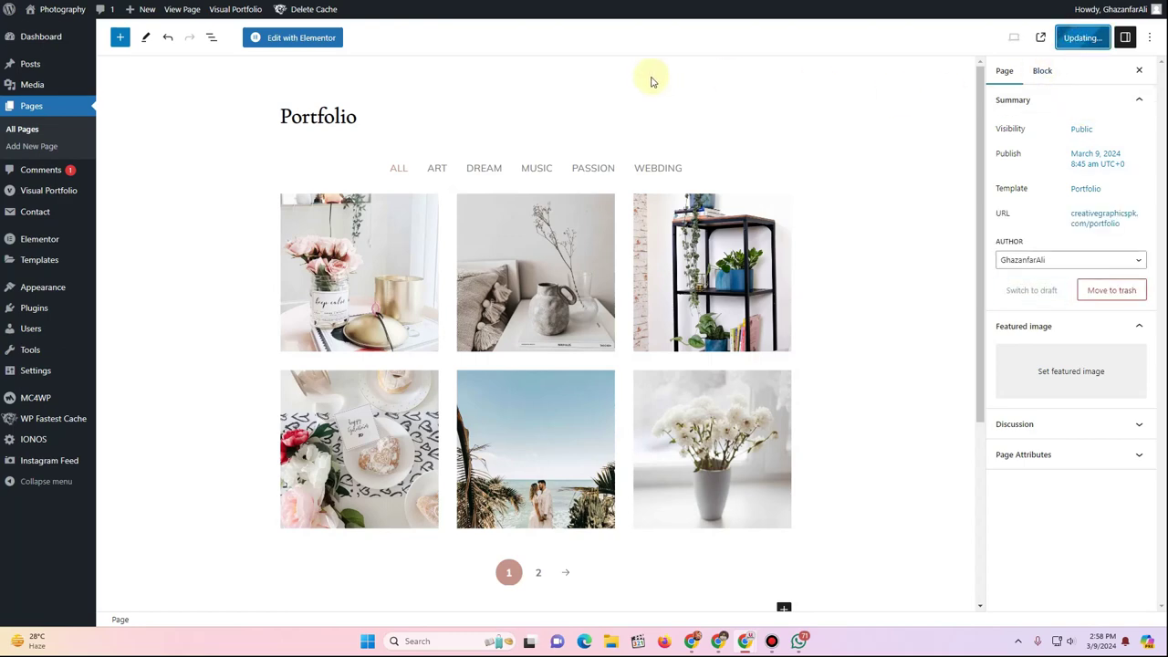
{"action": "right_click", "coordinate": [213, 591]}
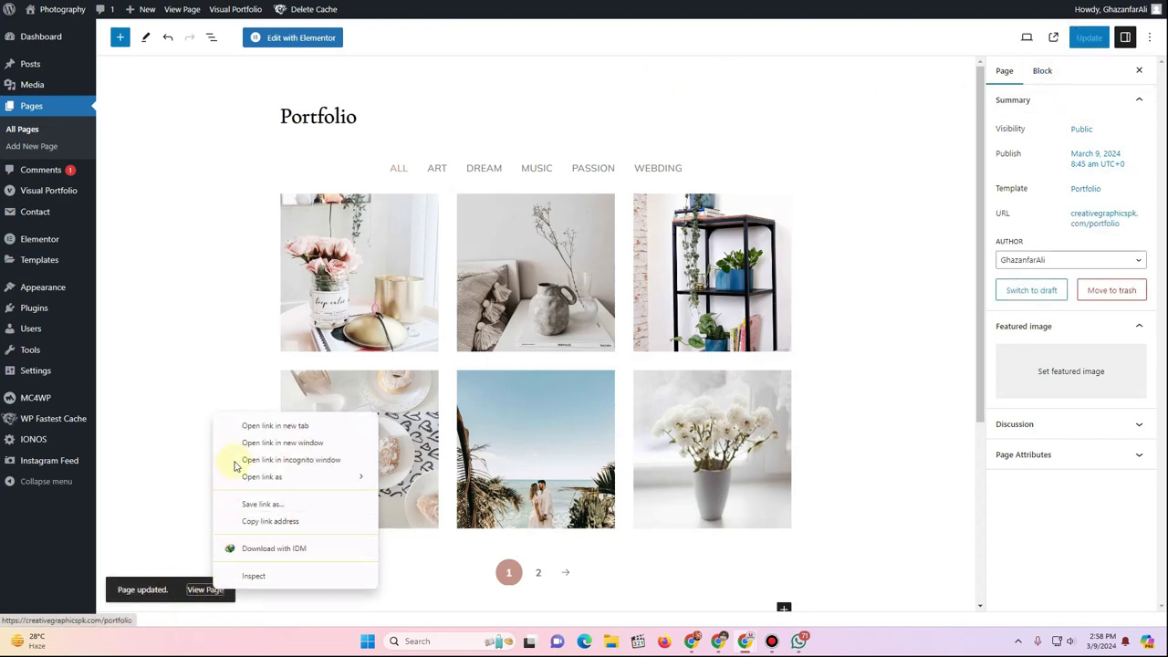
{"action": "left_click", "coordinate": [239, 498]}
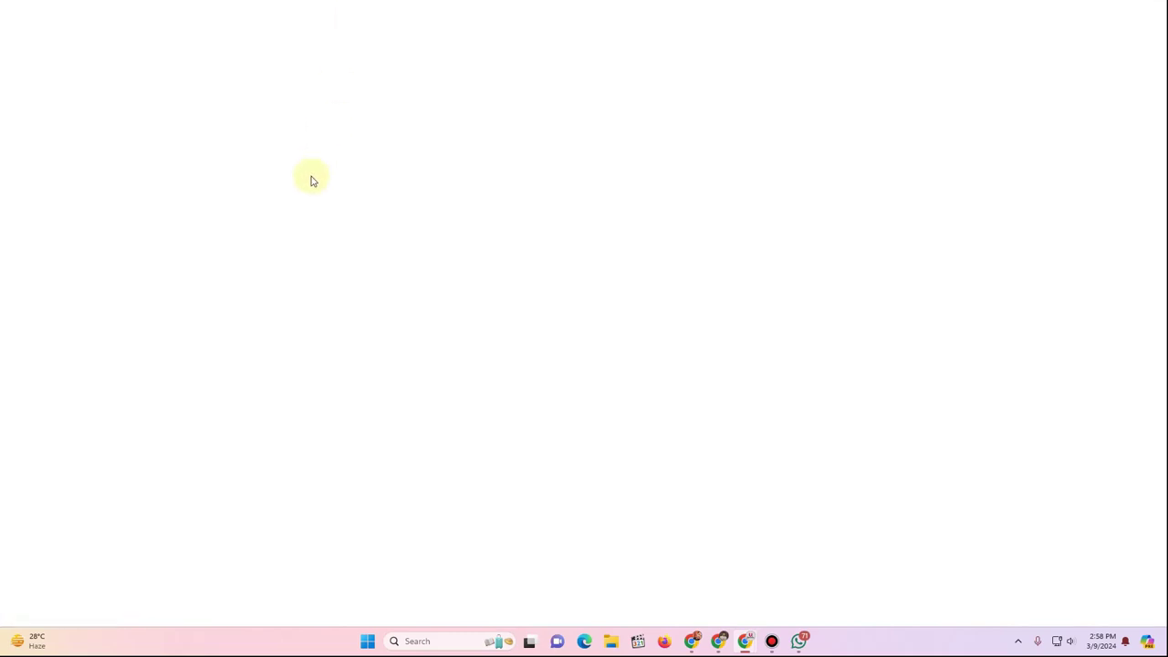
Scroll the live Portfolio page, then go to About Us and browse its banner, welcome section and team
{"action": "scroll", "coordinate": [897, 190], "scroll_direction": "down", "scroll_amount": 5}
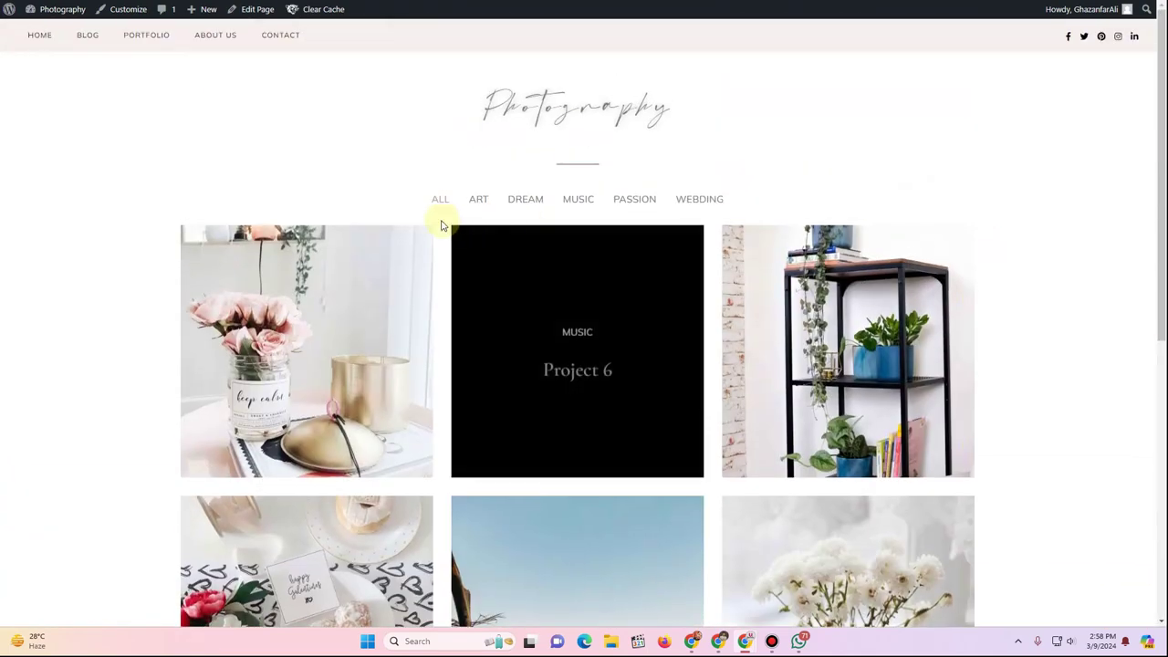
{"action": "scroll", "coordinate": [396, 261], "scroll_direction": "down", "scroll_amount": 5}
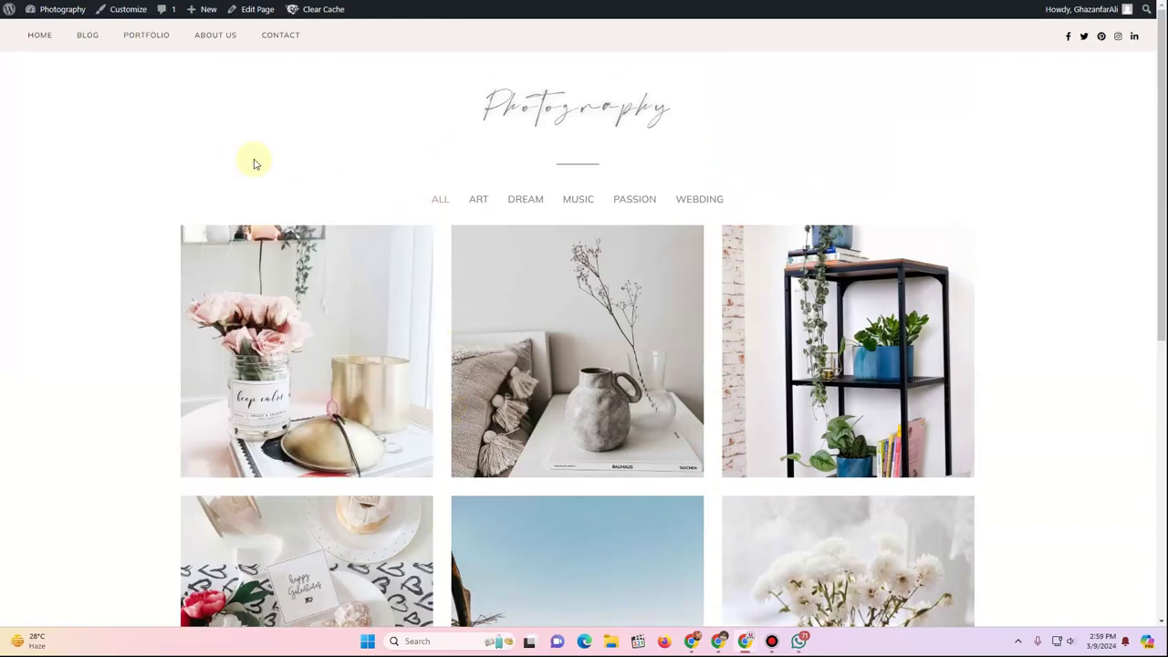
{"action": "left_click", "coordinate": [215, 34]}
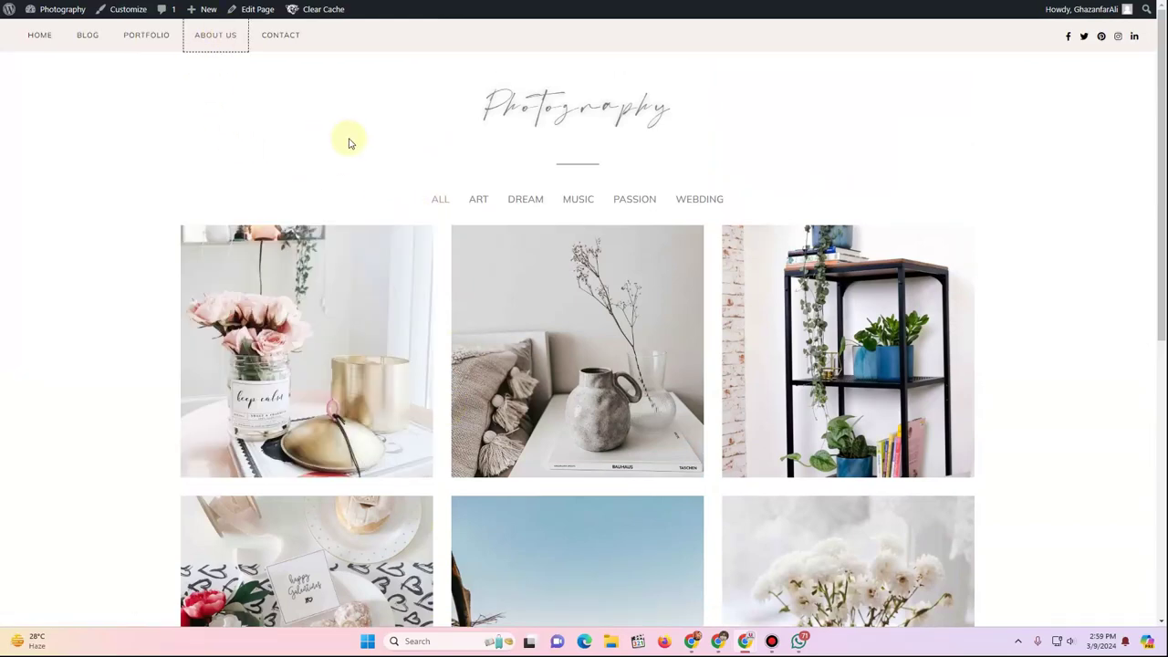
{"action": "scroll", "coordinate": [346, 144], "scroll_direction": "down", "scroll_amount": 5}
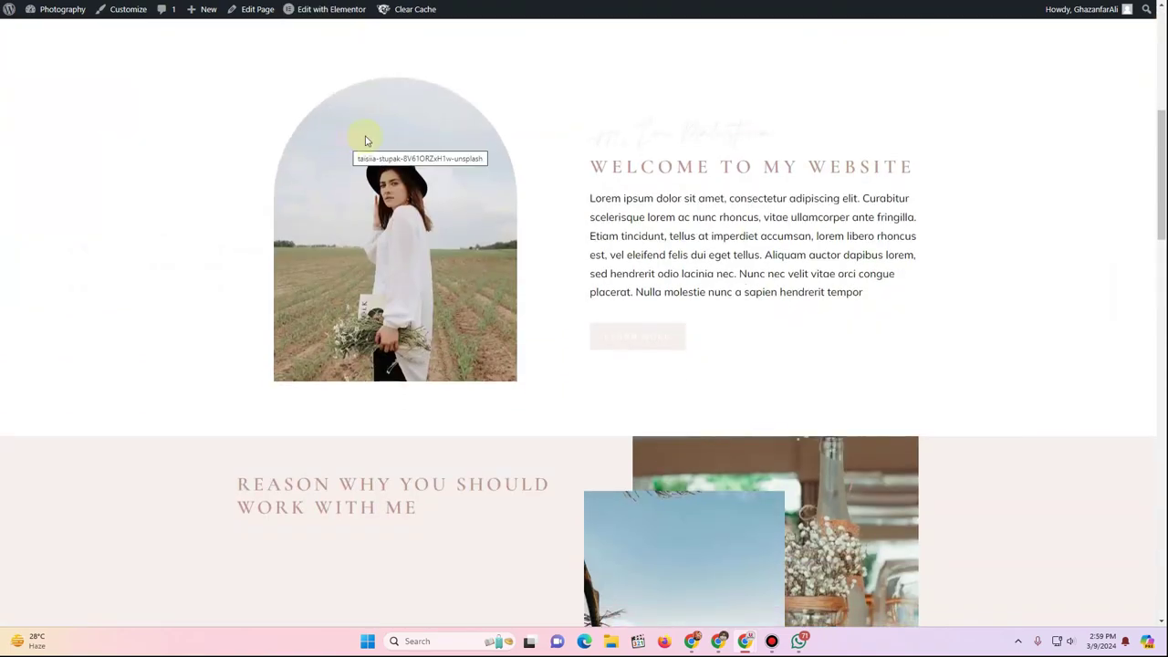
{"action": "scroll", "coordinate": [366, 140], "scroll_direction": "down", "scroll_amount": 10}
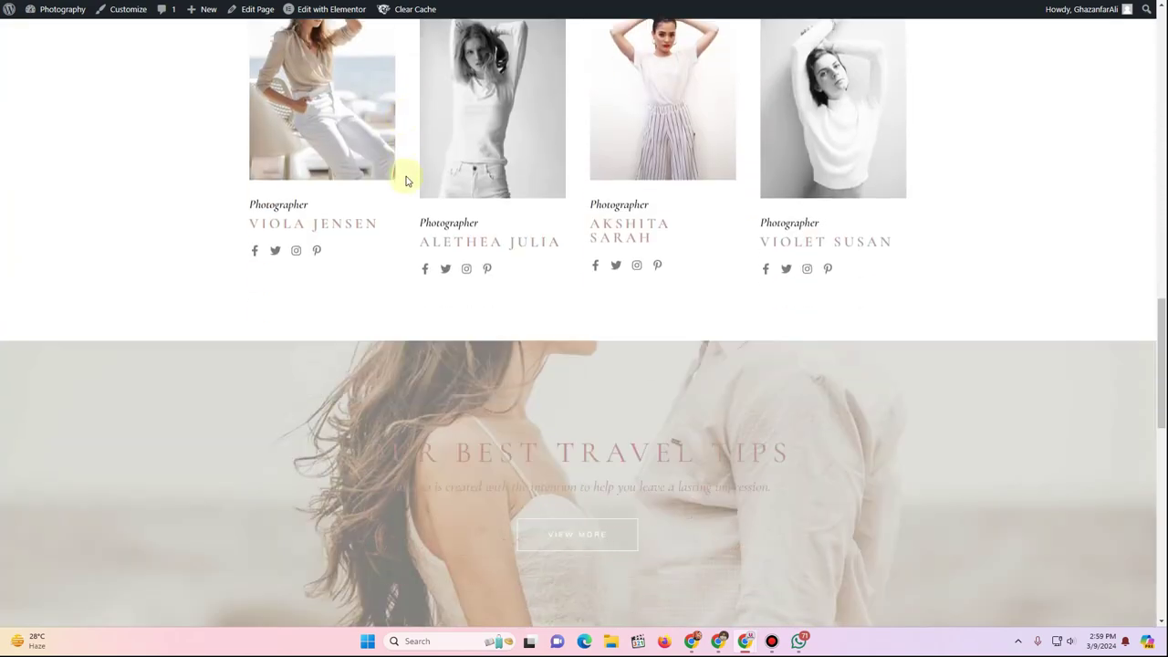
{"action": "scroll", "coordinate": [410, 178], "scroll_direction": "up", "scroll_amount": 15}
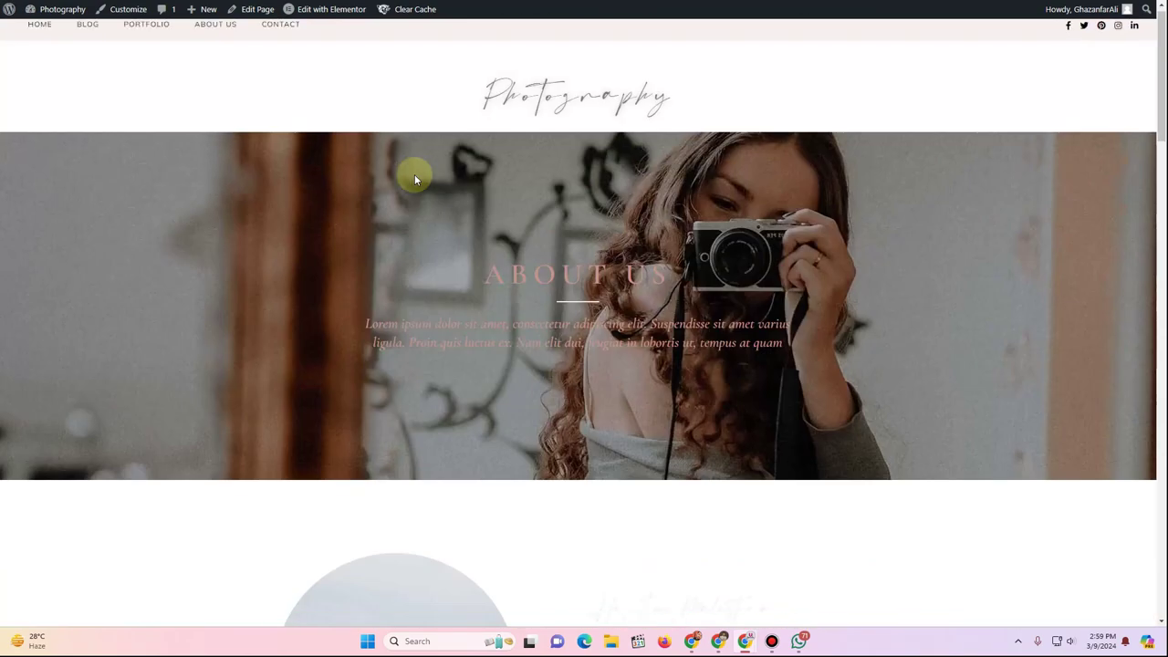
Open the About Us page in Elementor and scroll through it
{"action": "left_click", "coordinate": [325, 17]}
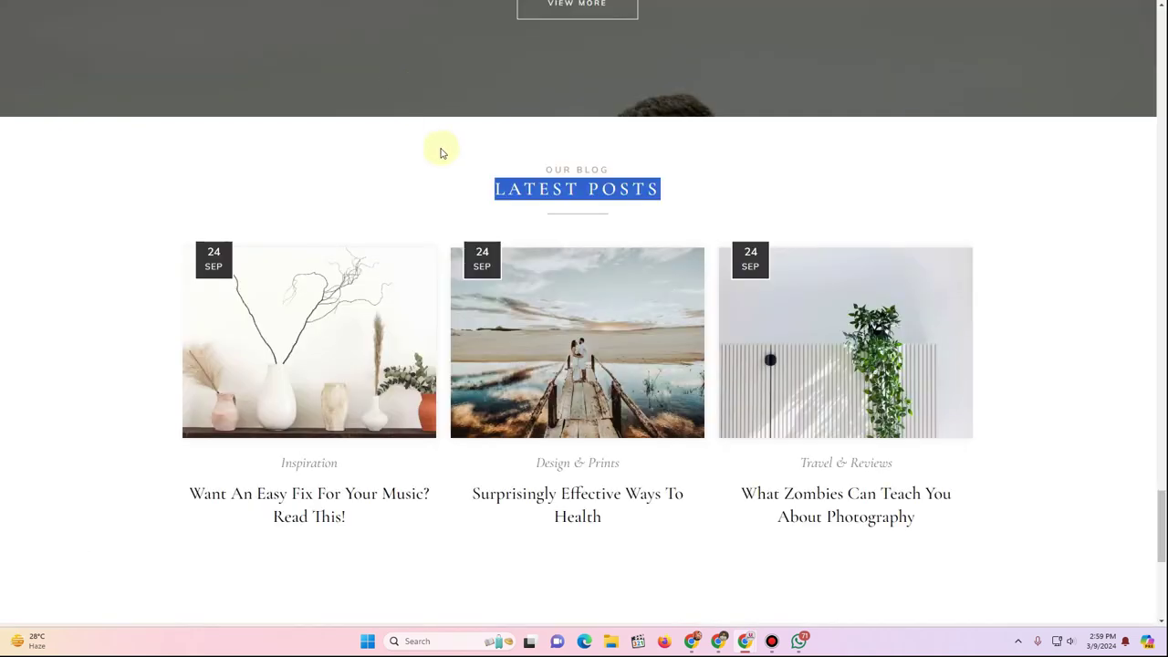
{"action": "scroll", "coordinate": [443, 152], "scroll_direction": "down", "scroll_amount": 20}
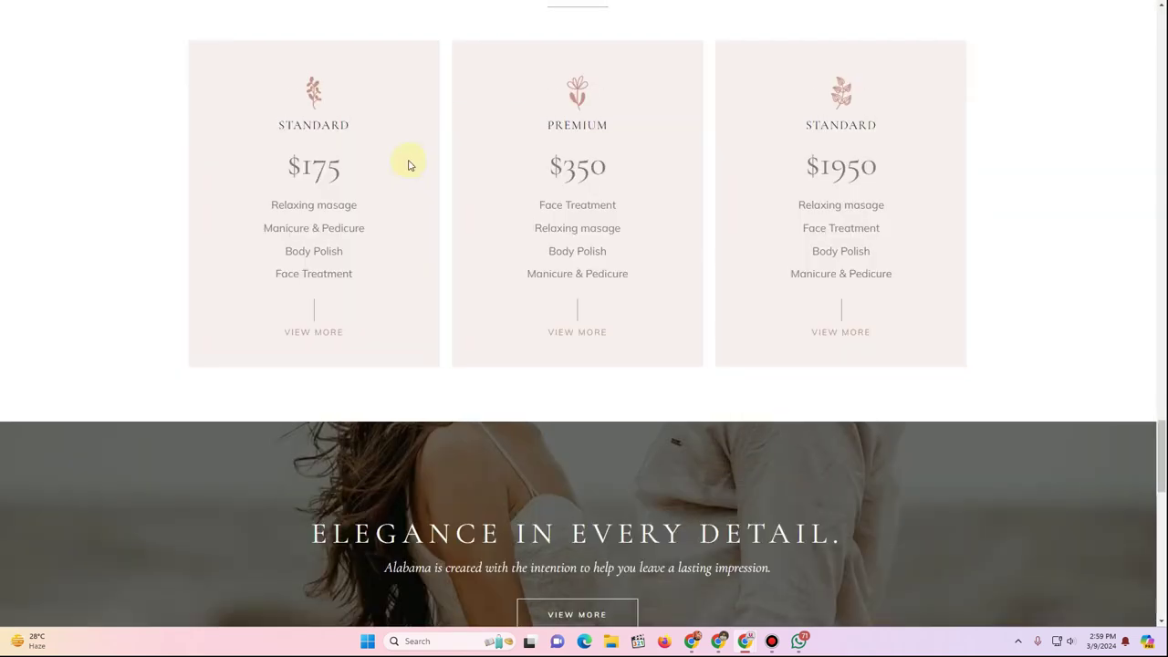
{"action": "scroll", "coordinate": [394, 165], "scroll_direction": "up", "scroll_amount": 20}
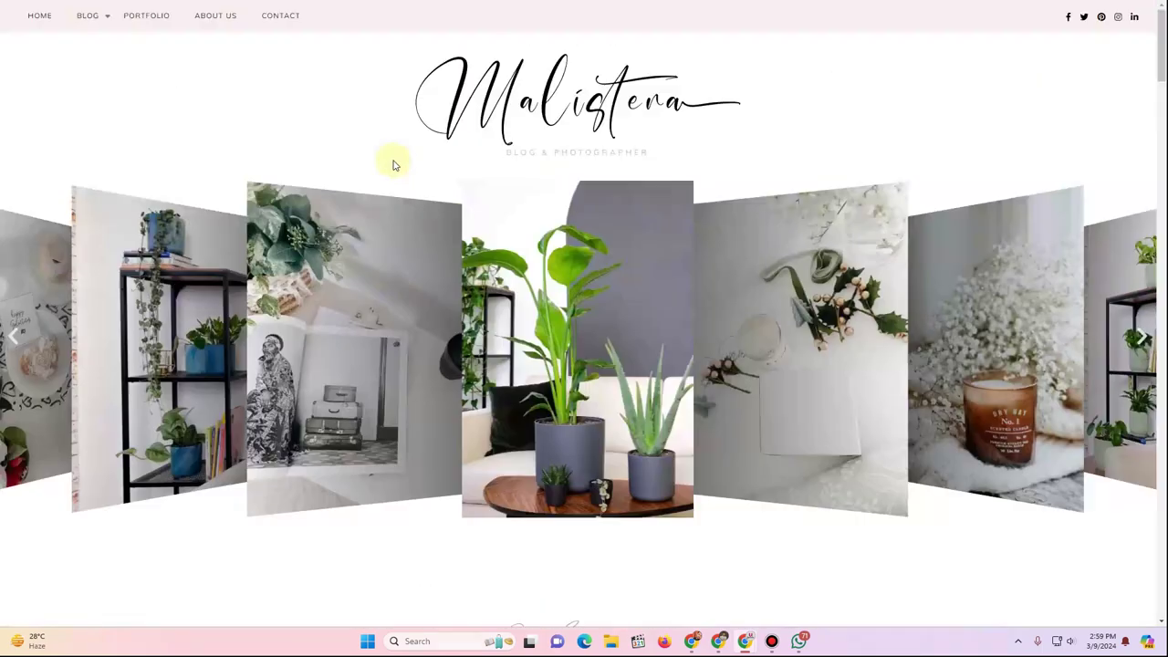
Look over the demo site's About Us page and its photo-backed banner for reference
{"action": "left_click", "coordinate": [215, 15]}
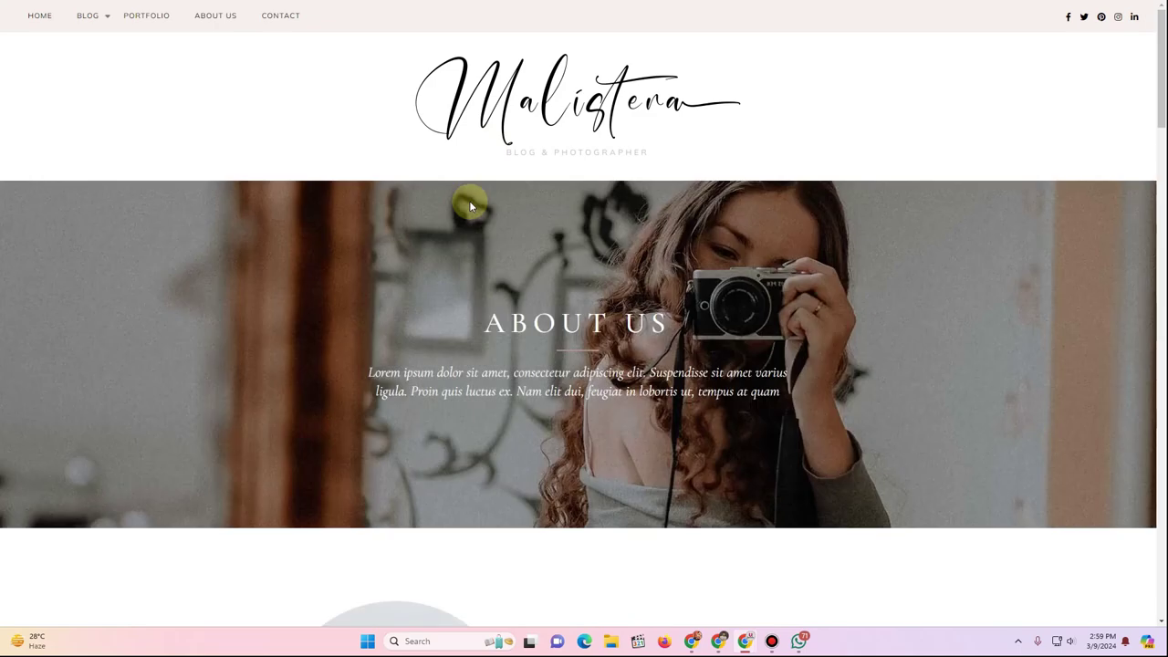
{"action": "scroll", "coordinate": [470, 205], "scroll_direction": "down", "scroll_amount": 5}
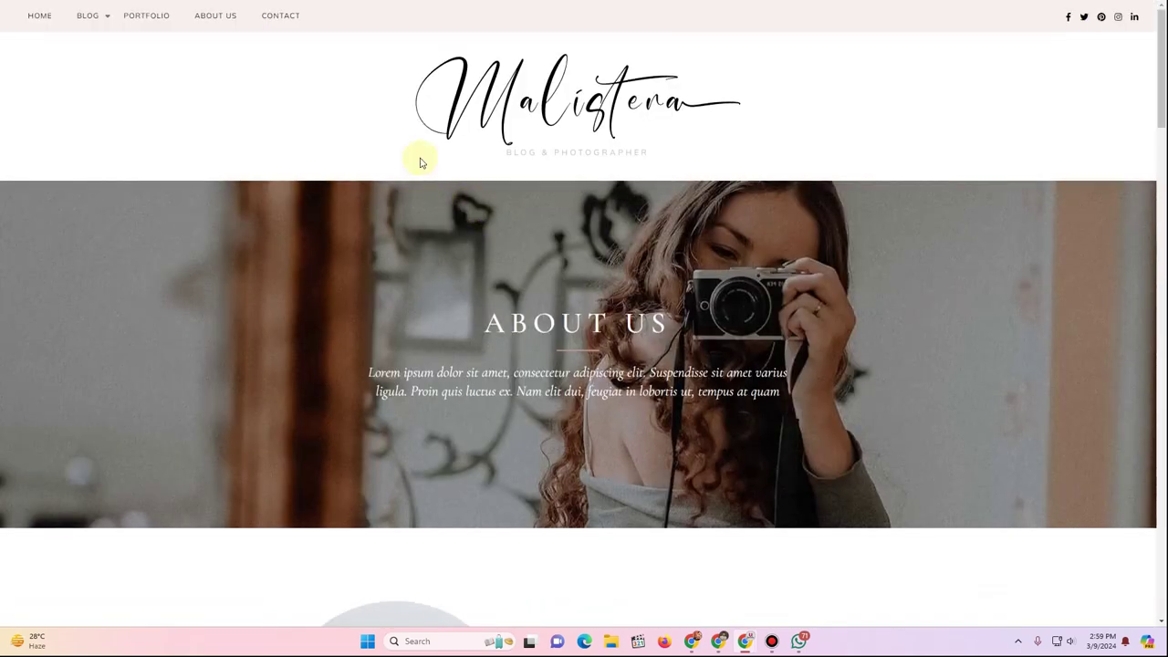
{"action": "scroll", "coordinate": [362, 250], "scroll_direction": "down", "scroll_amount": 3}
{"action": "scroll", "coordinate": [508, 194], "scroll_direction": "up", "scroll_amount": 2}
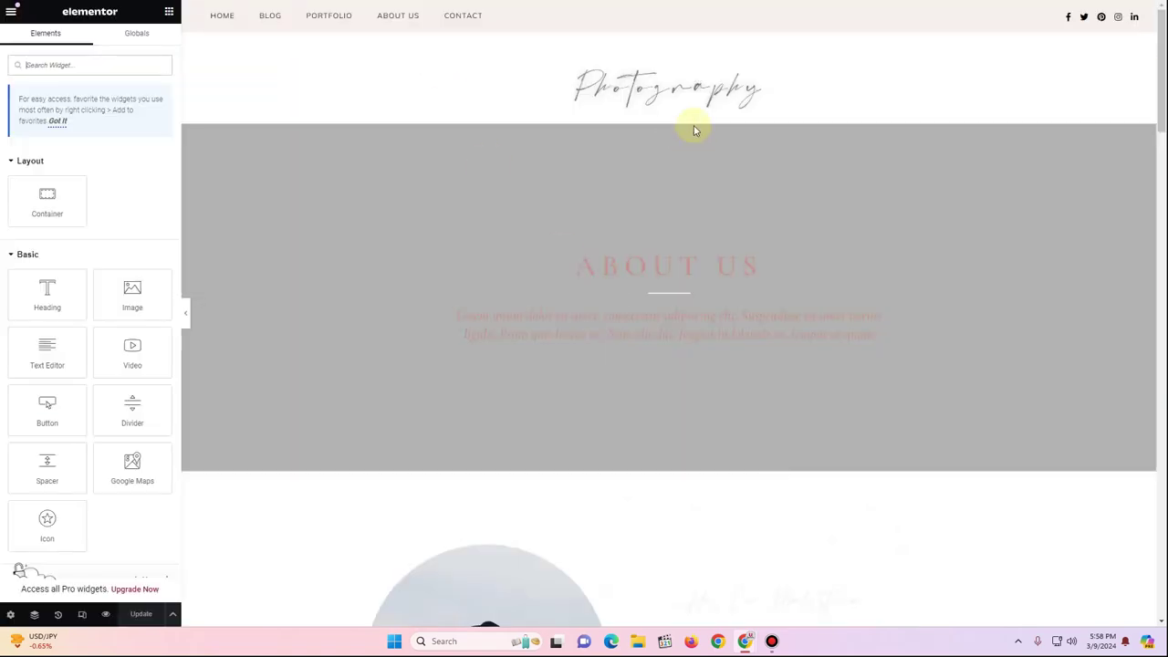
Select the About Us hero section in Navigator and set the woman-with-camera photo as its background image
{"action": "left_click", "coordinate": [34, 616]}
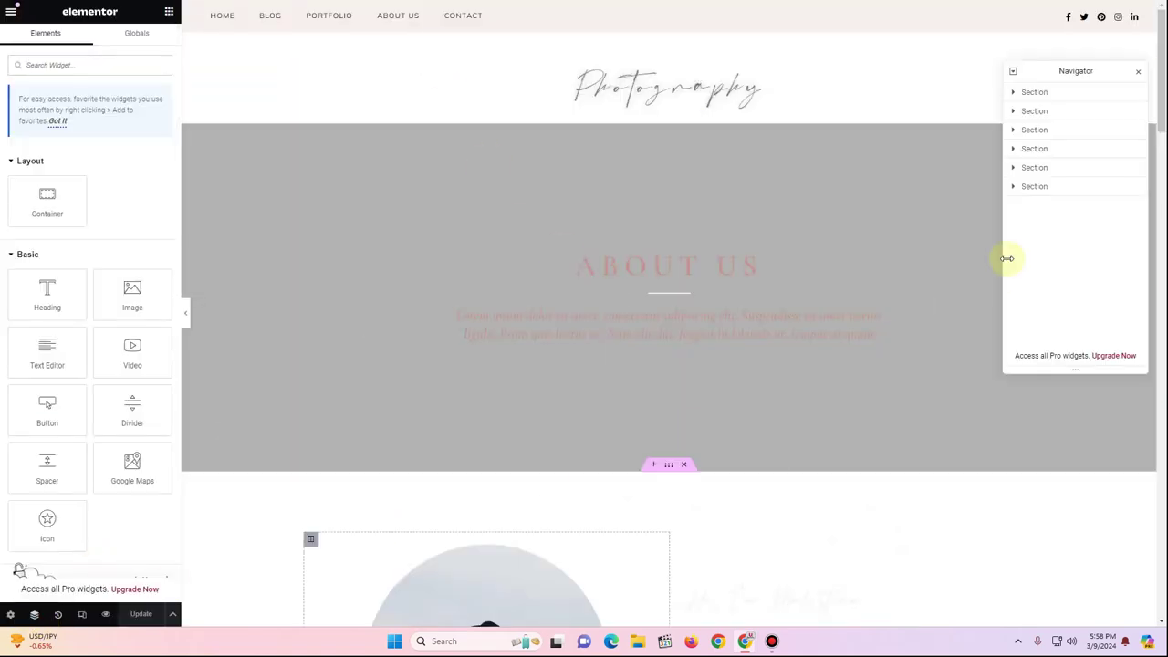
{"action": "left_click", "coordinate": [1041, 95]}
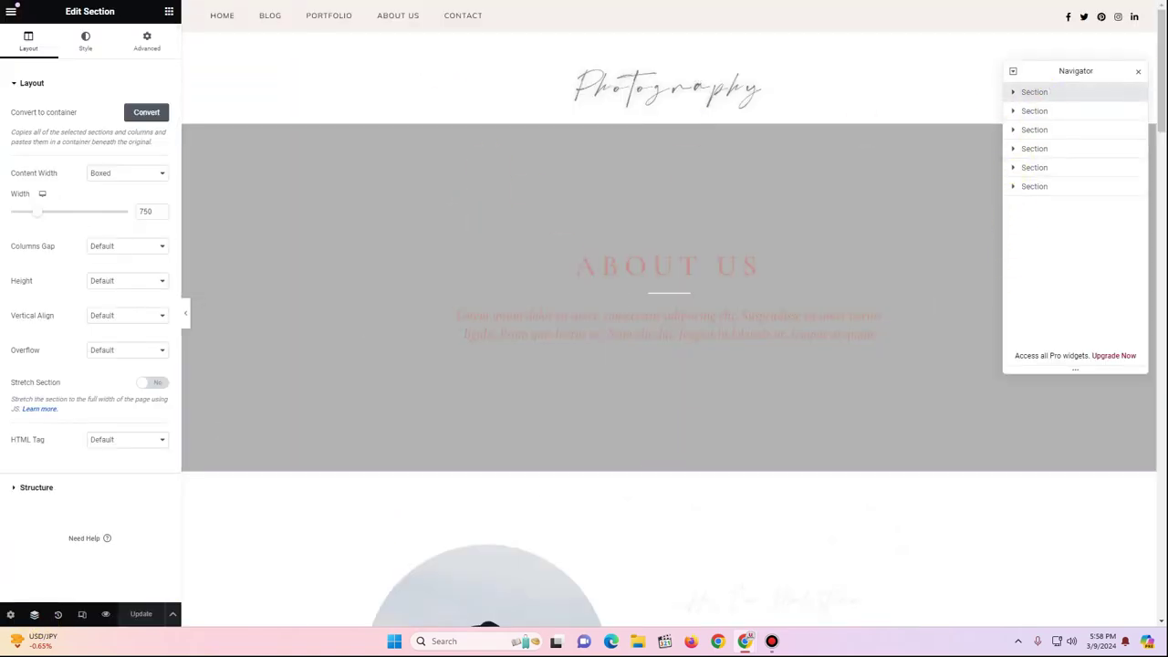
{"action": "left_click", "coordinate": [85, 42]}
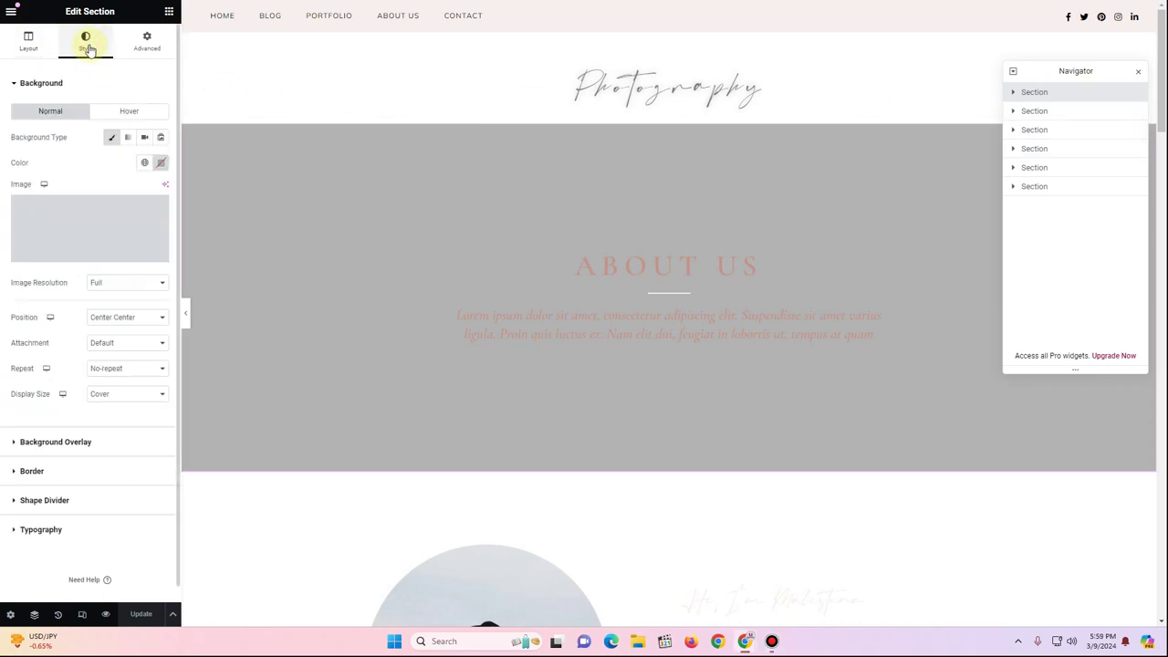
{"action": "left_click", "coordinate": [105, 236]}
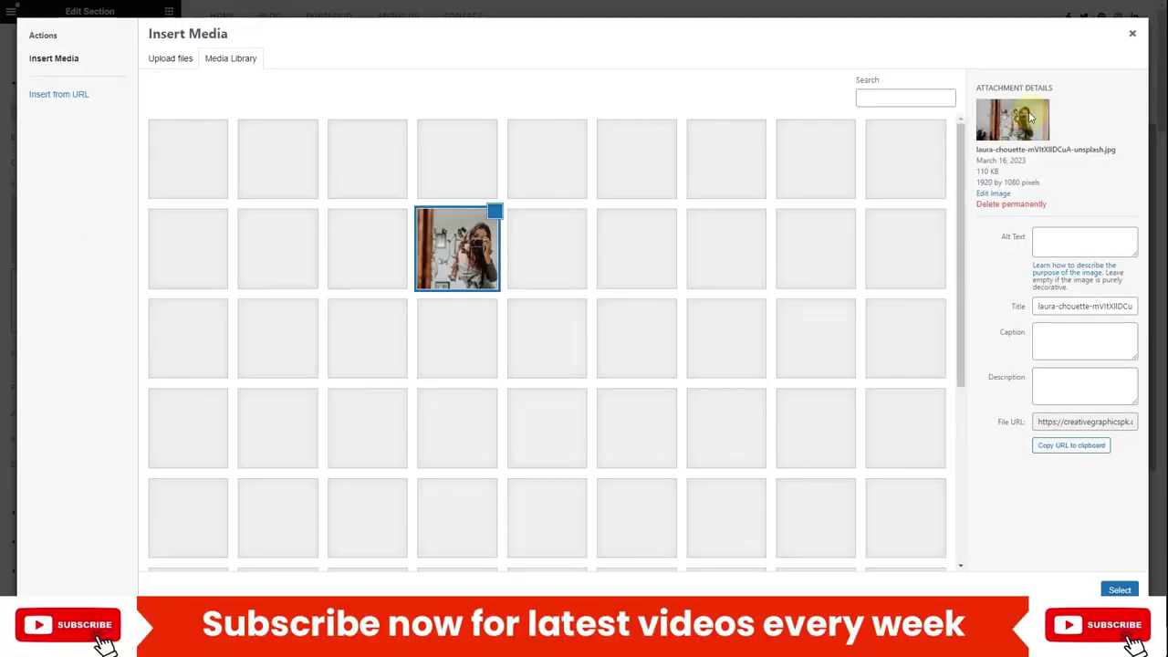
{"action": "left_click", "coordinate": [1118, 588]}
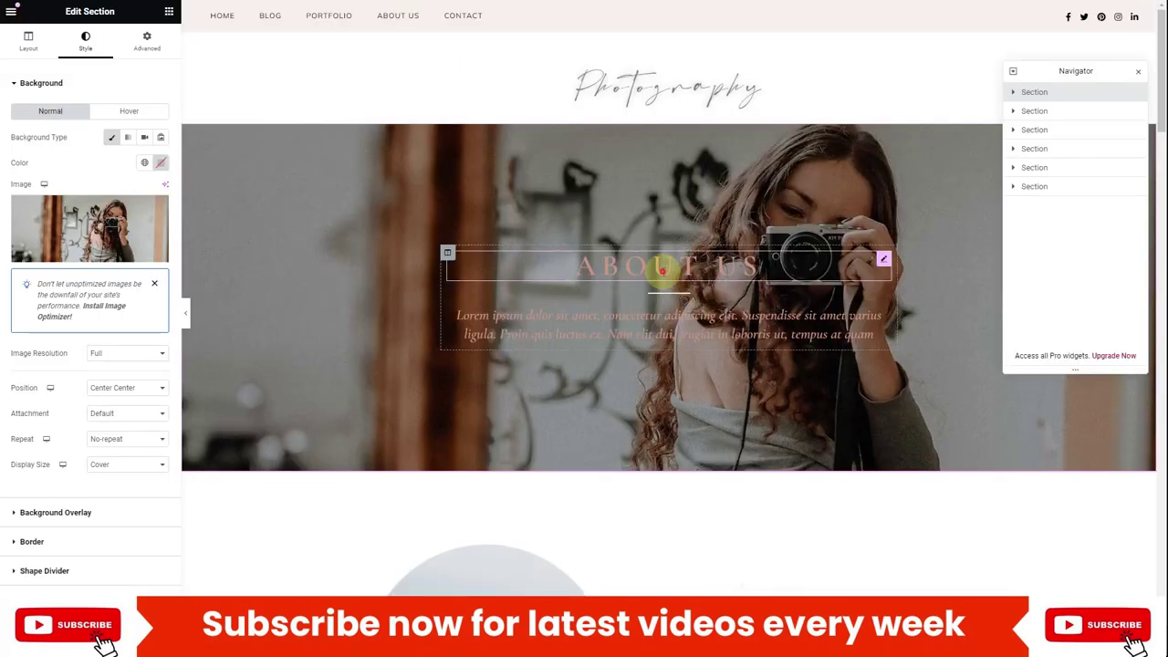
Make the ABOUT US heading text the near-white Accent colour
{"action": "left_click", "coordinate": [883, 258]}
{"action": "left_click", "coordinate": [84, 43]}
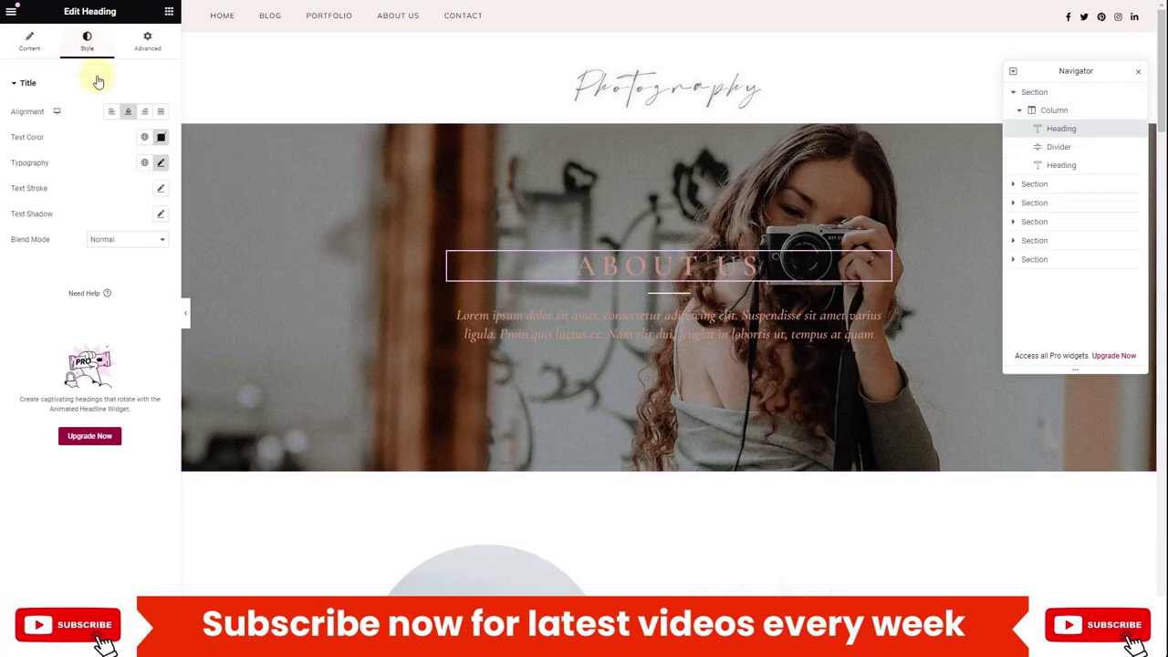
{"action": "left_click", "coordinate": [145, 138]}
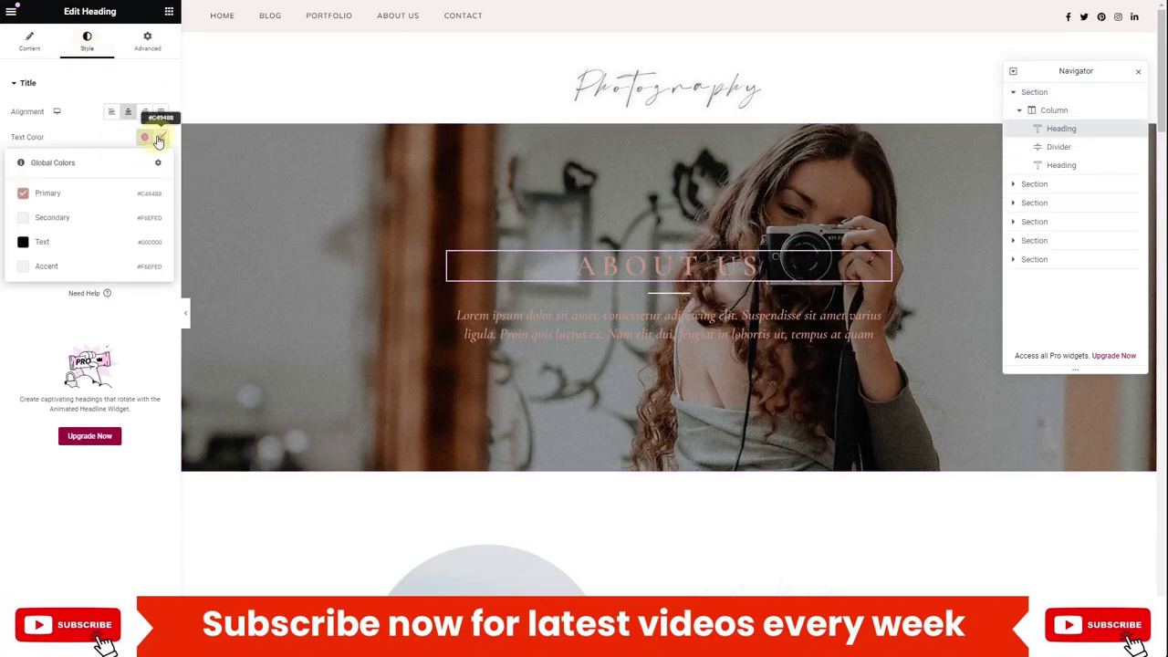
{"action": "left_click", "coordinate": [106, 265]}
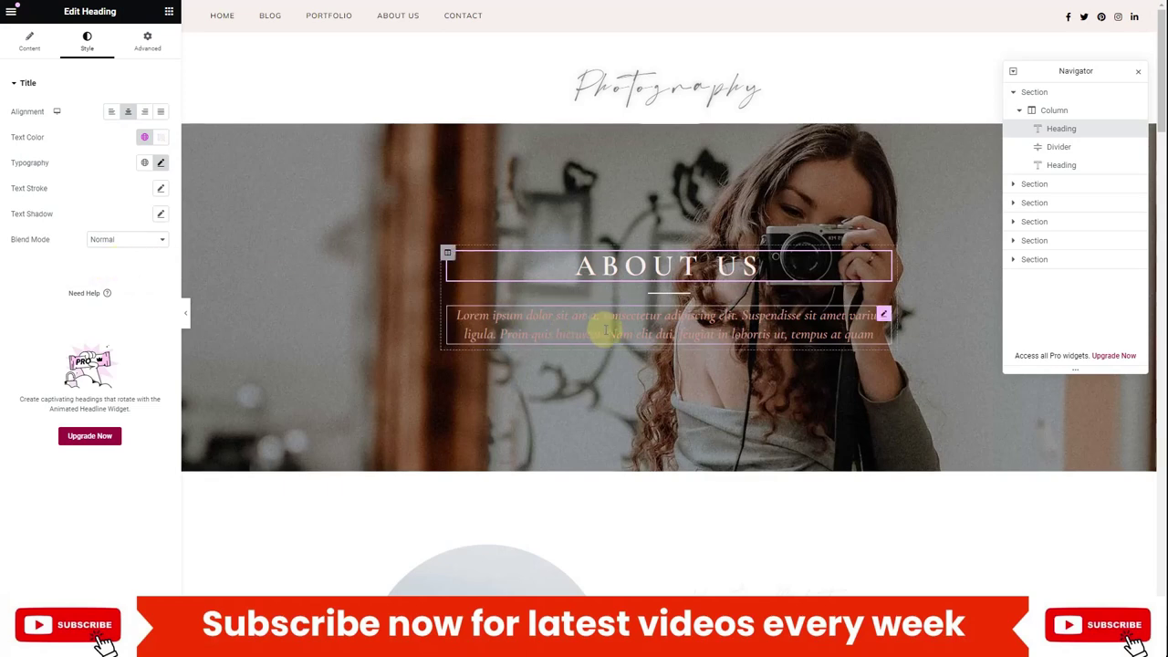
{"action": "left_click", "coordinate": [161, 136]}
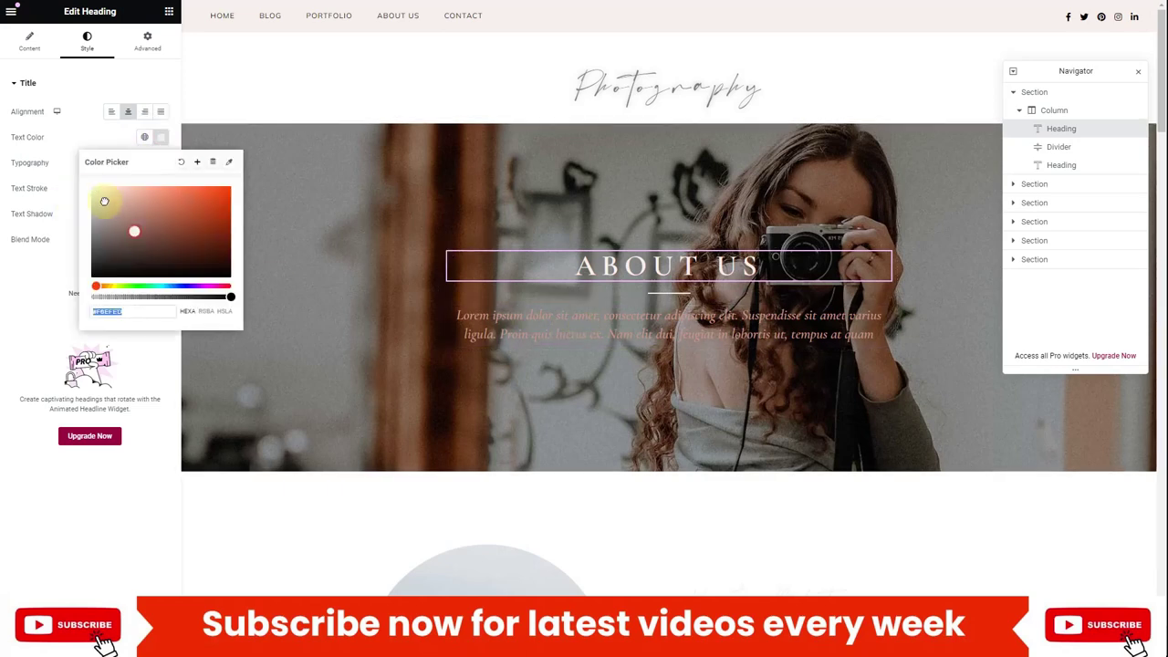
{"action": "left_click", "coordinate": [60, 171]}
Set the Lorem ipsum paragraph's text colour to white
{"action": "left_click", "coordinate": [833, 331]}
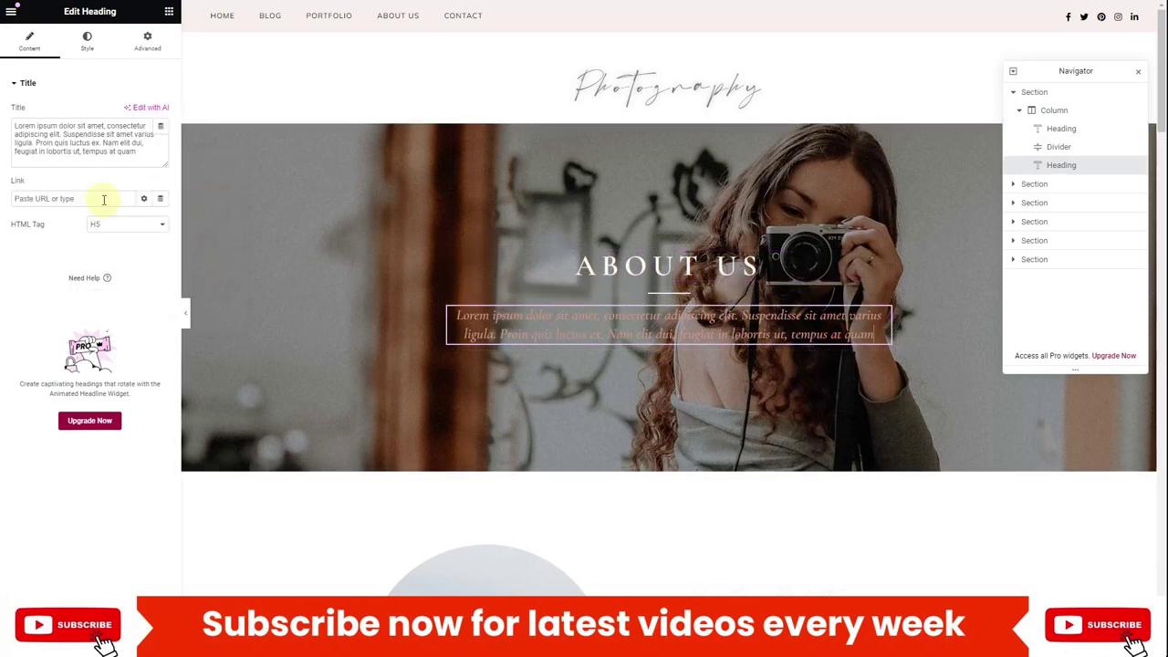
{"action": "left_click", "coordinate": [87, 45]}
{"action": "left_click", "coordinate": [160, 137]}
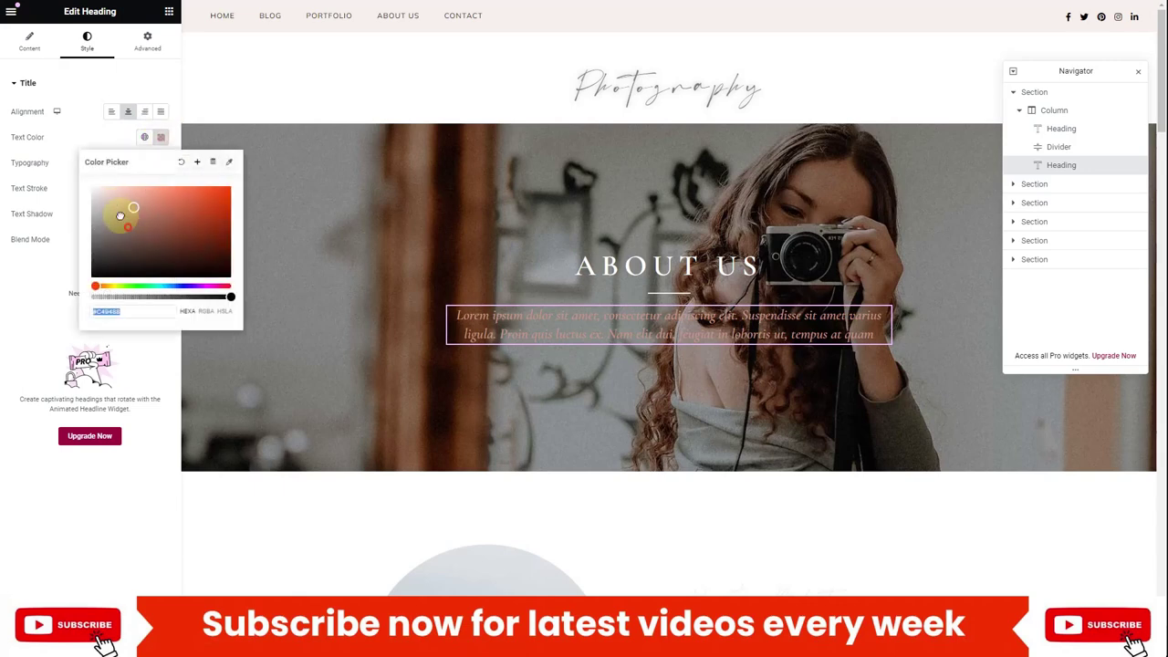
{"action": "left_click", "coordinate": [65, 163]}
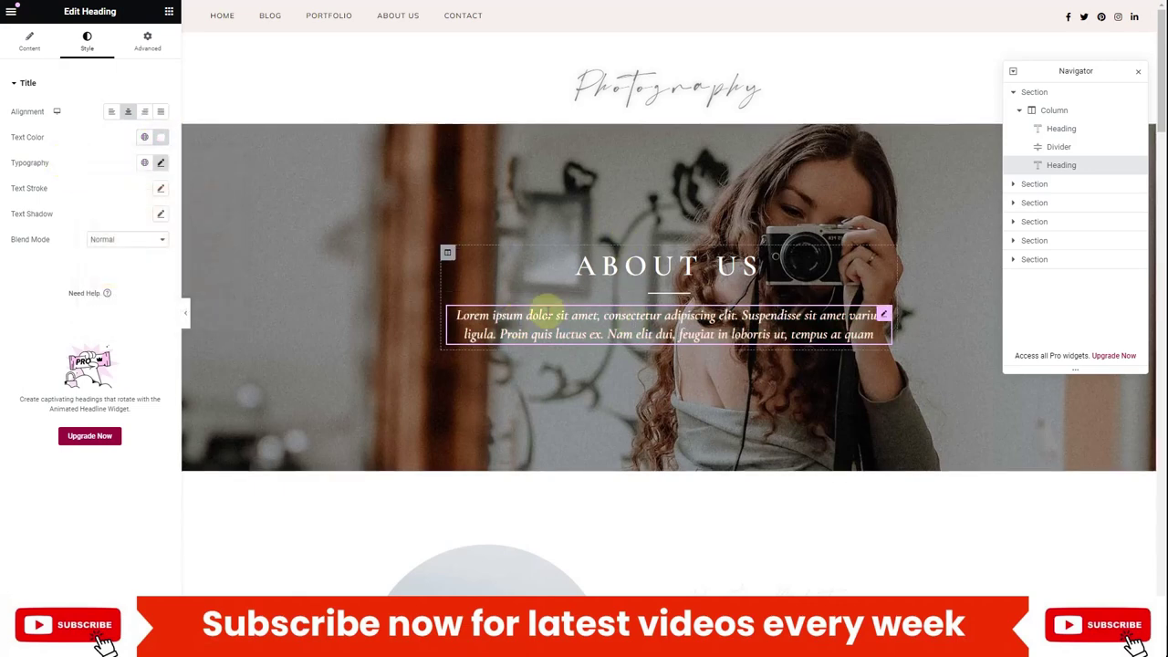
Give the divider under ABOUT US the Primary global colour
{"action": "left_click", "coordinate": [644, 293]}
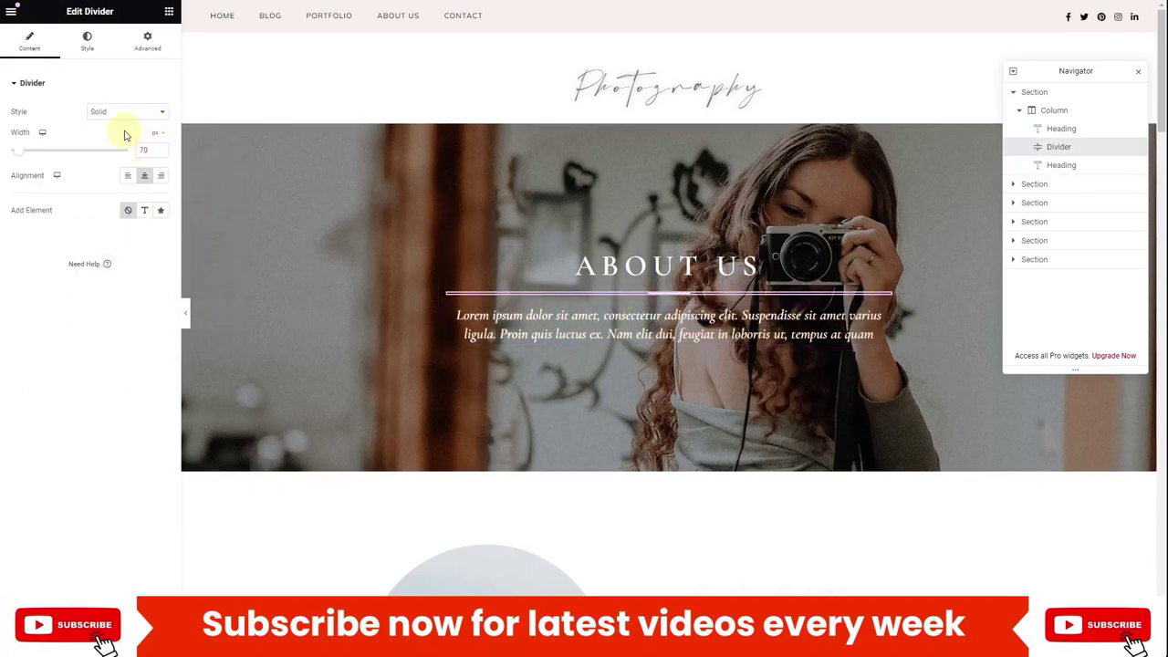
{"action": "left_click", "coordinate": [88, 46]}
{"action": "left_click", "coordinate": [146, 114]}
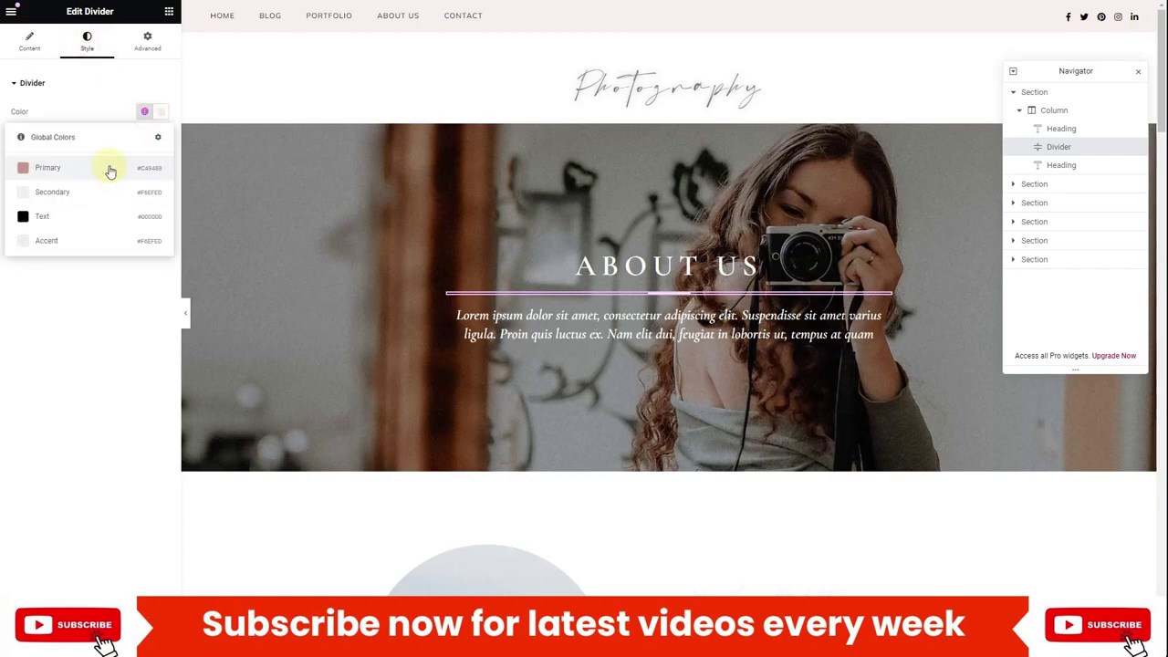
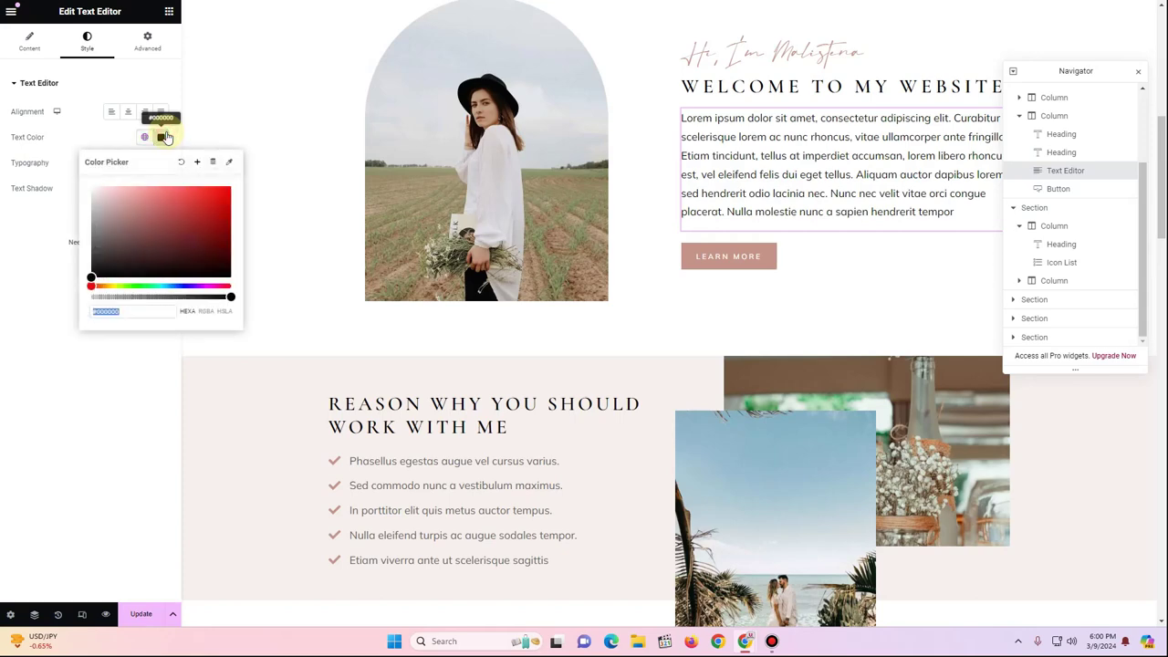
Preview the page to inspect the photography team section before restyling it
{"action": "left_click", "coordinate": [639, 229]}
{"action": "scroll", "coordinate": [460, 259], "scroll_direction": "down", "scroll_amount": 4}
{"action": "key", "text": "ctrl+p"}
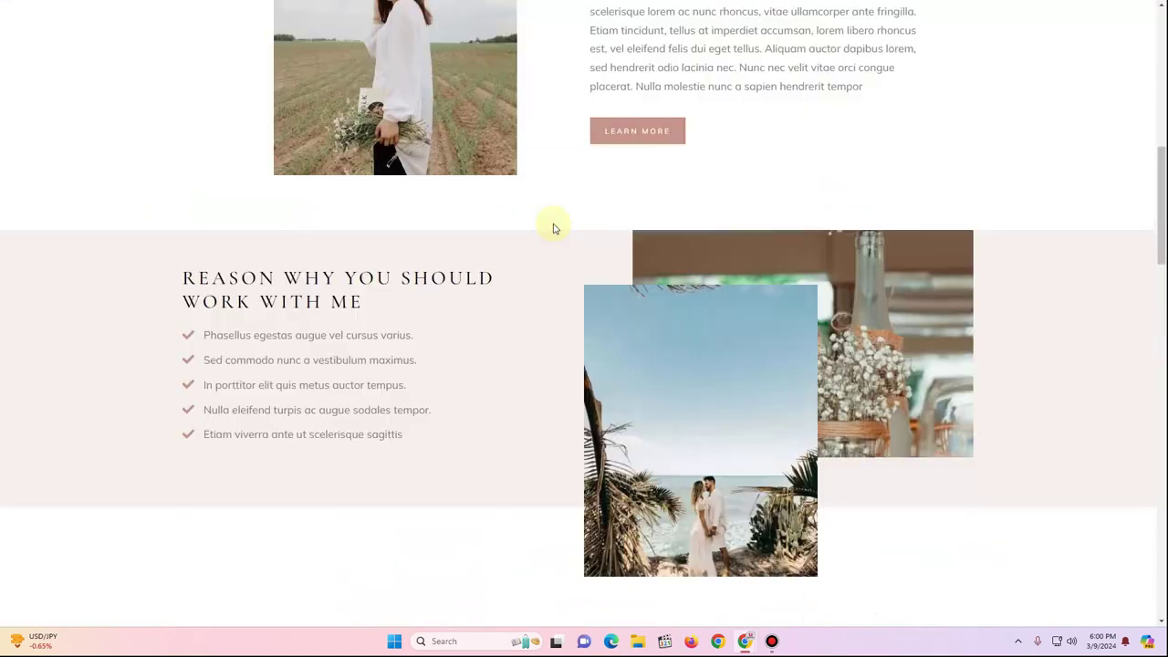
{"action": "scroll", "coordinate": [386, 276], "scroll_direction": "down", "scroll_amount": 5}
{"action": "left_click_drag", "start_coordinate": [414, 148], "coordinate": [741, 168]}
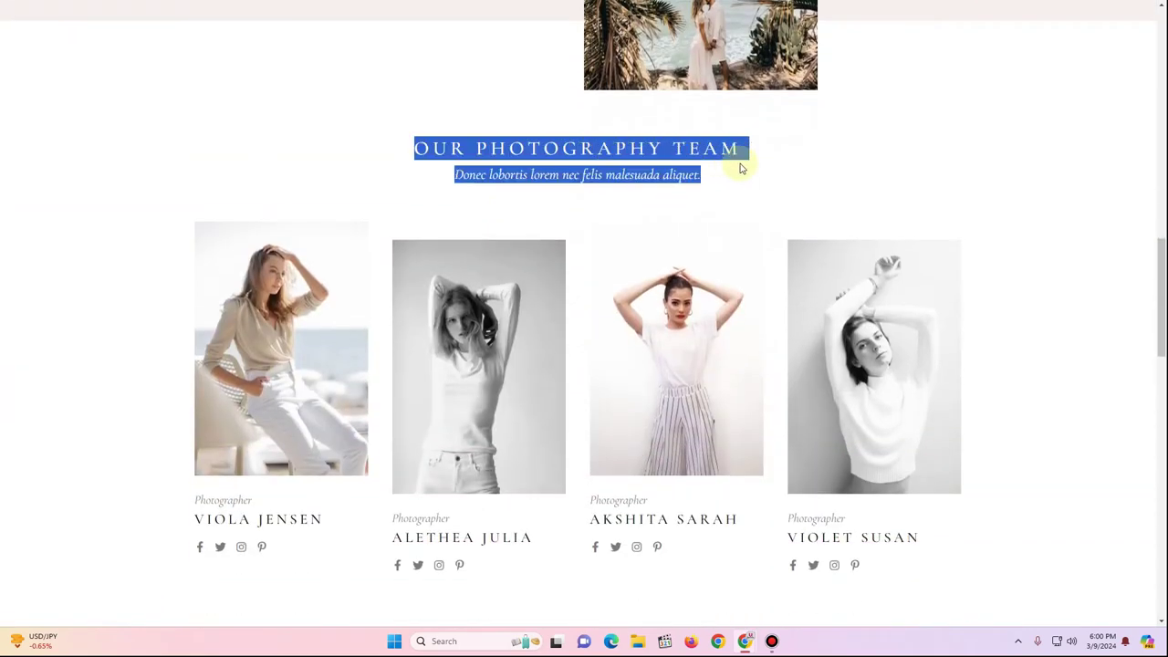
{"action": "left_click", "coordinate": [348, 127]}
{"action": "key", "text": "ctrl+p"}
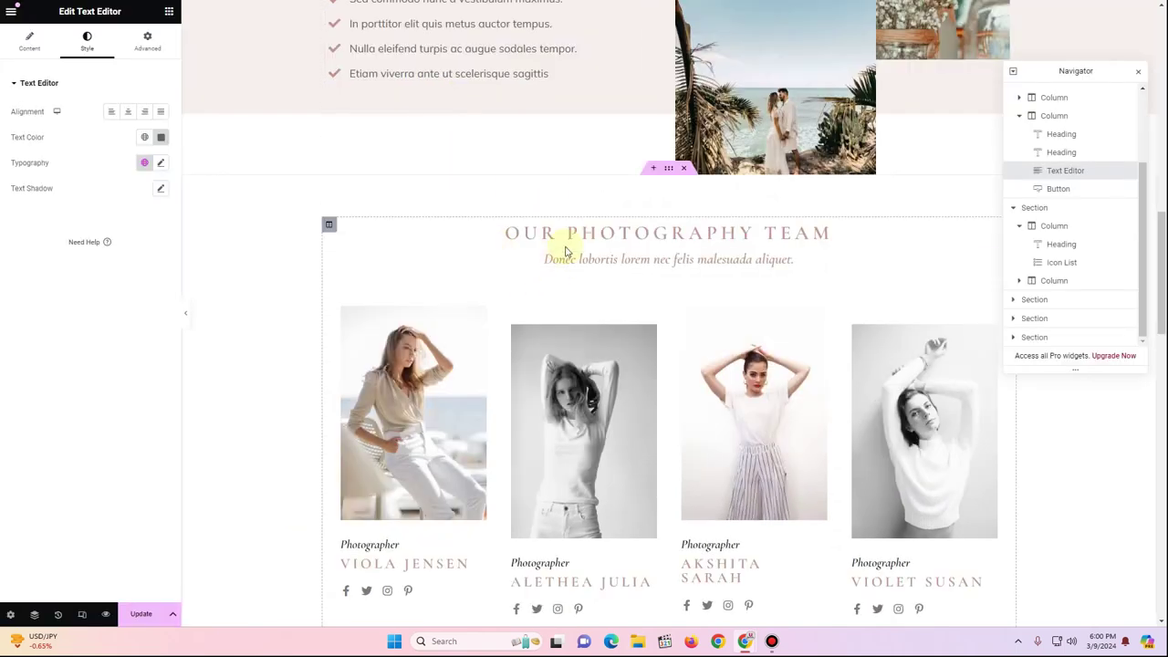
Set the OUR PHOTOGRAPHY TEAM heading to the global Text colour and its subtitle to #818181
{"action": "left_click", "coordinate": [558, 233]}
{"action": "left_click", "coordinate": [86, 41]}
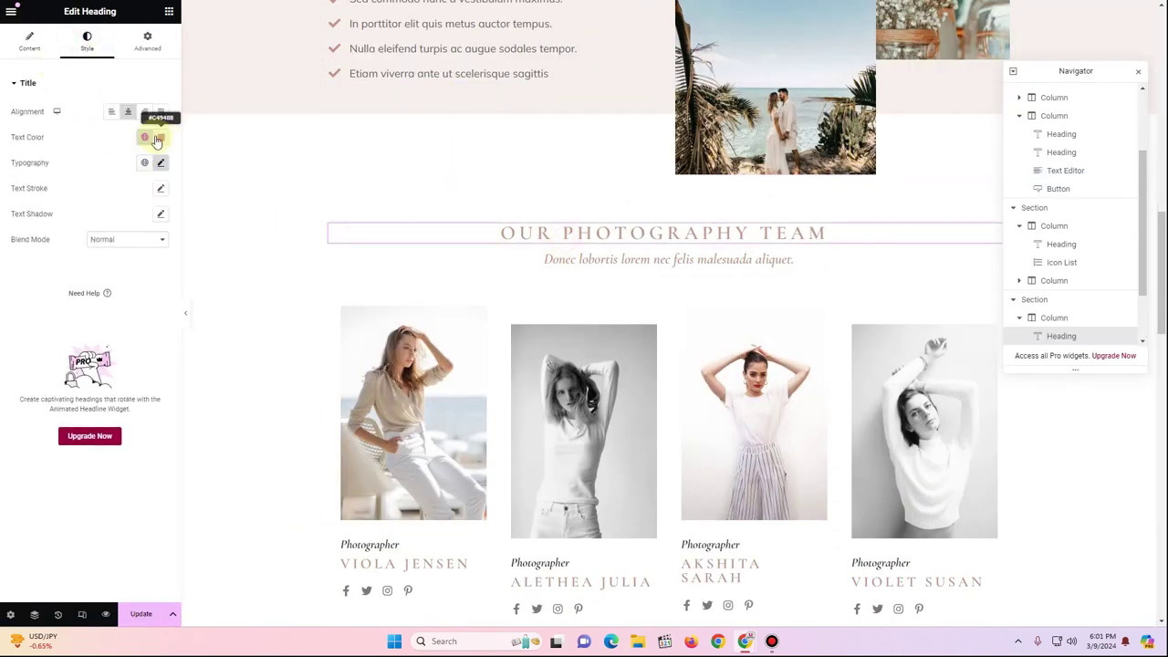
{"action": "left_click", "coordinate": [162, 137]}
{"action": "left_click", "coordinate": [144, 137]}
{"action": "left_click", "coordinate": [97, 246]}
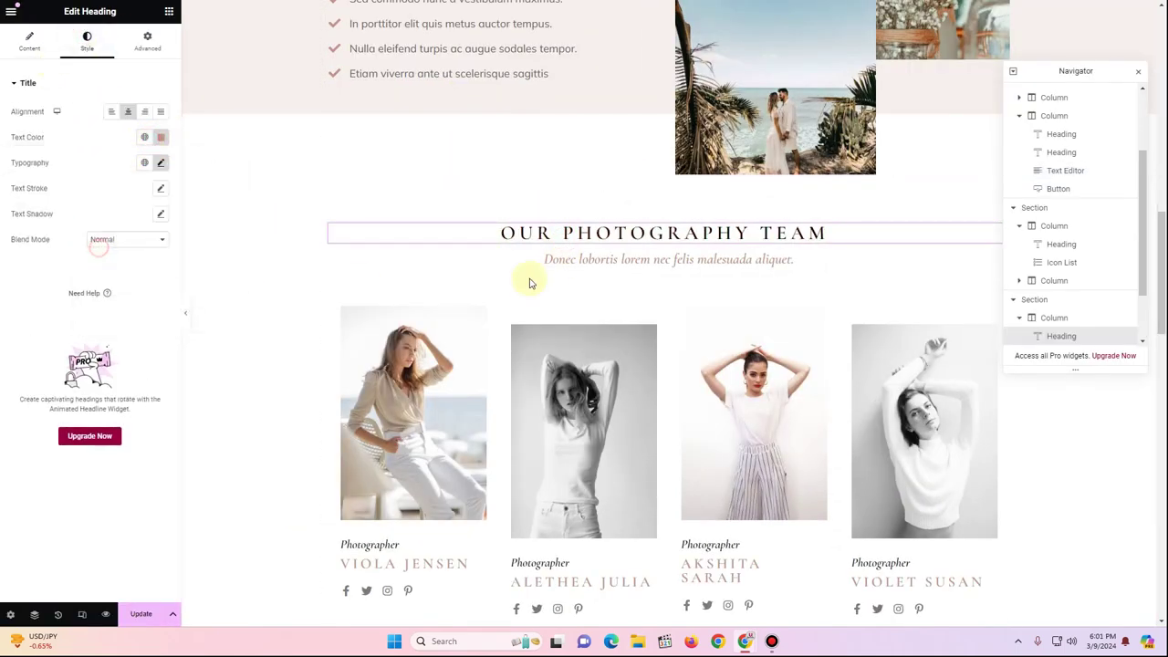
{"action": "left_click", "coordinate": [602, 261]}
{"action": "left_click", "coordinate": [87, 41]}
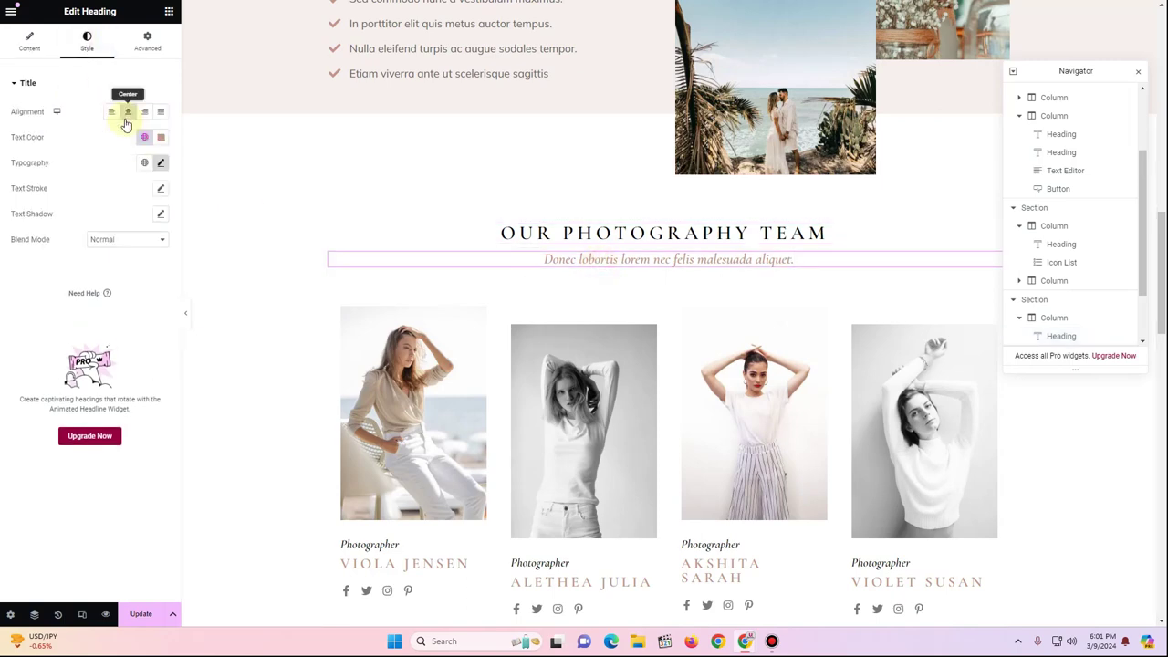
{"action": "left_click", "coordinate": [162, 139]}
{"action": "type", "text": "#818181"}
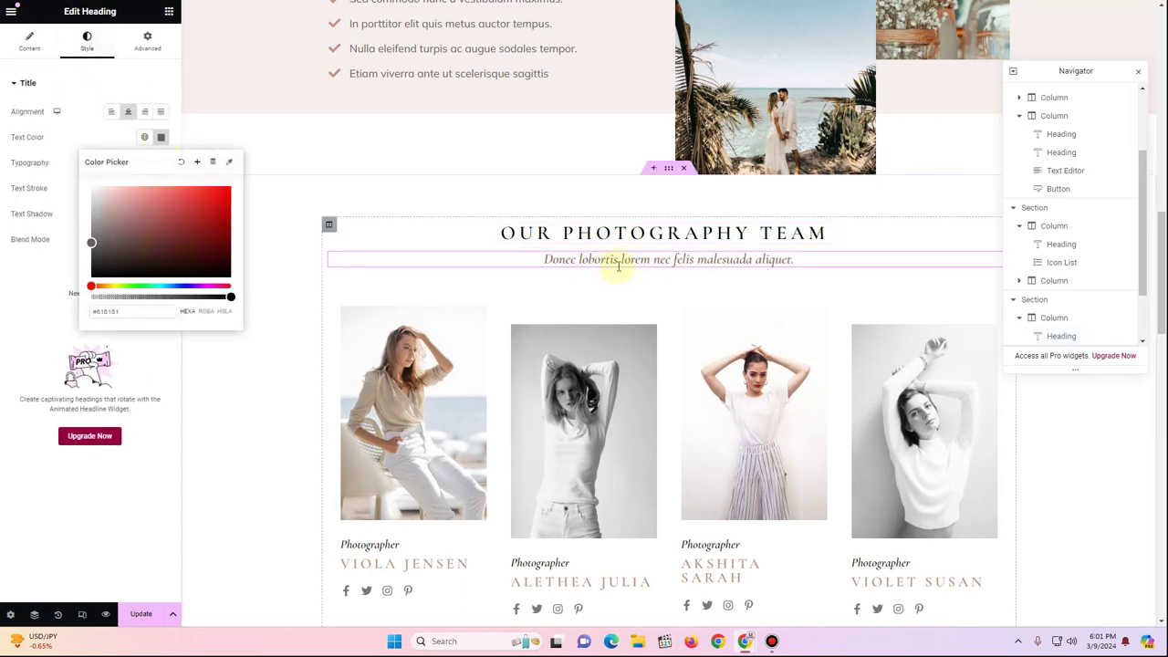
{"action": "scroll", "coordinate": [425, 237], "scroll_direction": "down", "scroll_amount": 2}
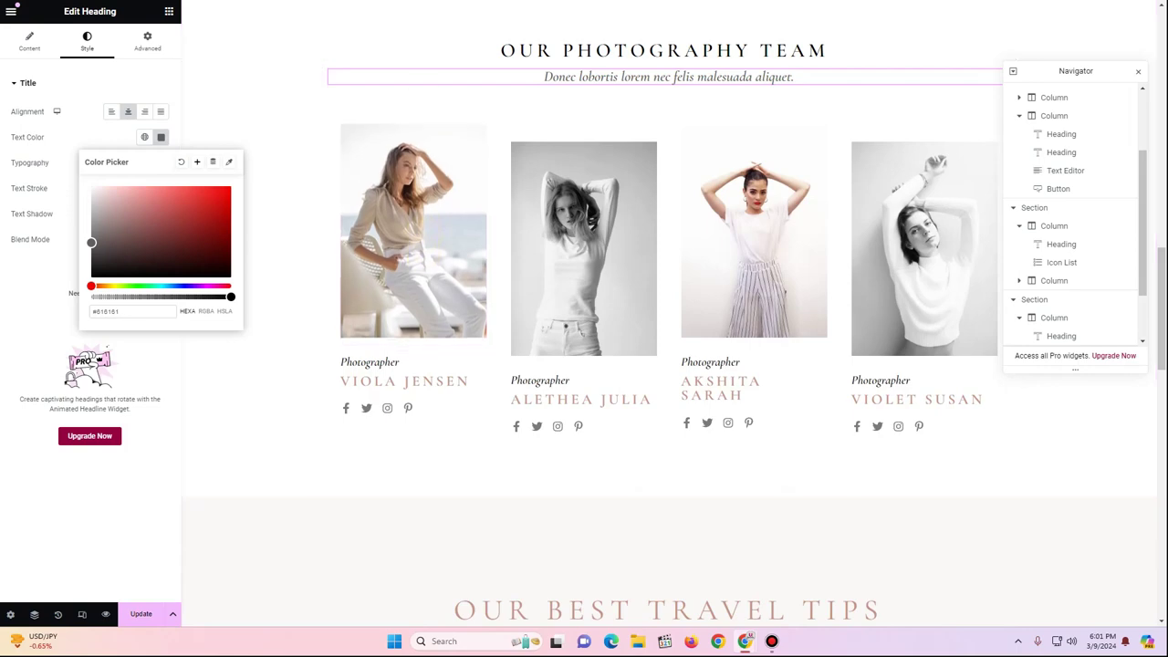
{"action": "key", "text": "ctrl+p"}
{"action": "scroll", "coordinate": [363, 263], "scroll_direction": "down", "scroll_amount": 1}
{"action": "left_click_drag", "start_coordinate": [247, 275], "coordinate": [334, 277]}
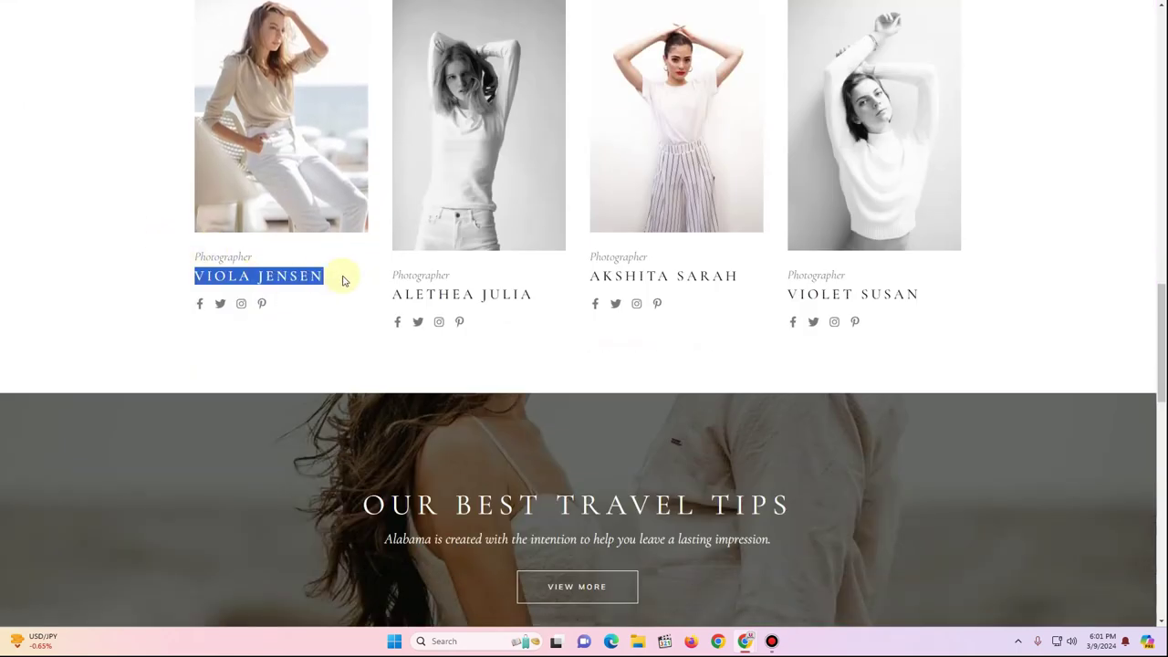
{"action": "key", "text": "ctrl+p"}
{"action": "left_click", "coordinate": [415, 375]}
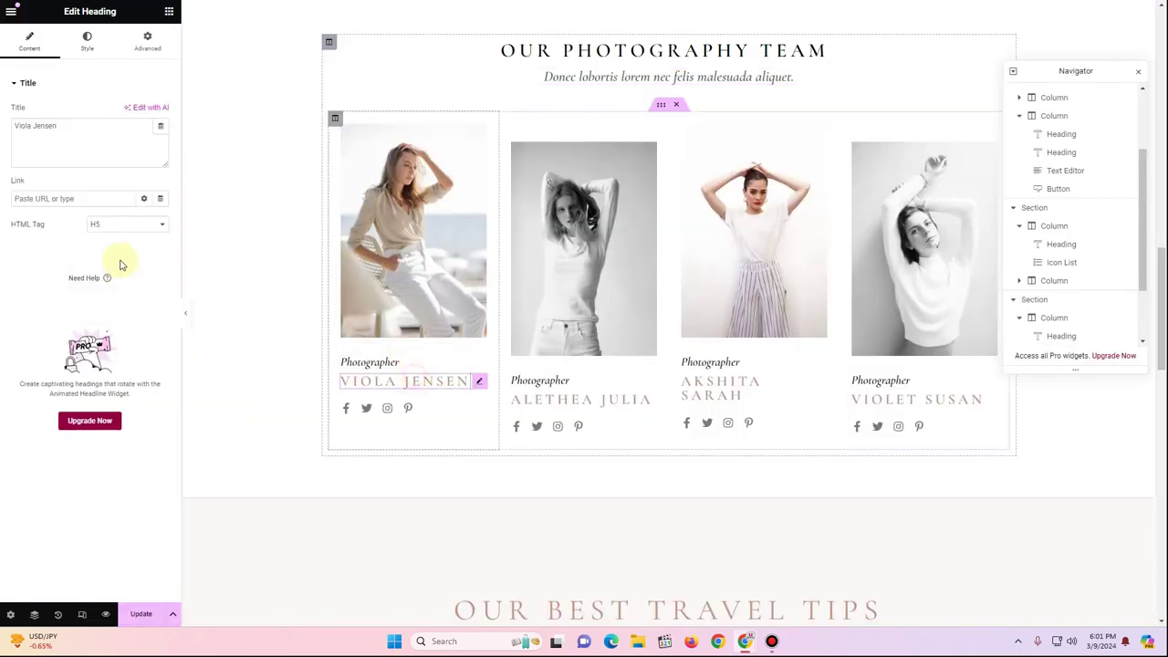
{"action": "left_click", "coordinate": [91, 36]}
{"action": "left_click", "coordinate": [146, 137]}
{"action": "left_click", "coordinate": [118, 244]}
{"action": "right_click", "coordinate": [436, 382]}
{"action": "left_click", "coordinate": [458, 398]}
{"action": "right_click", "coordinate": [577, 401]}
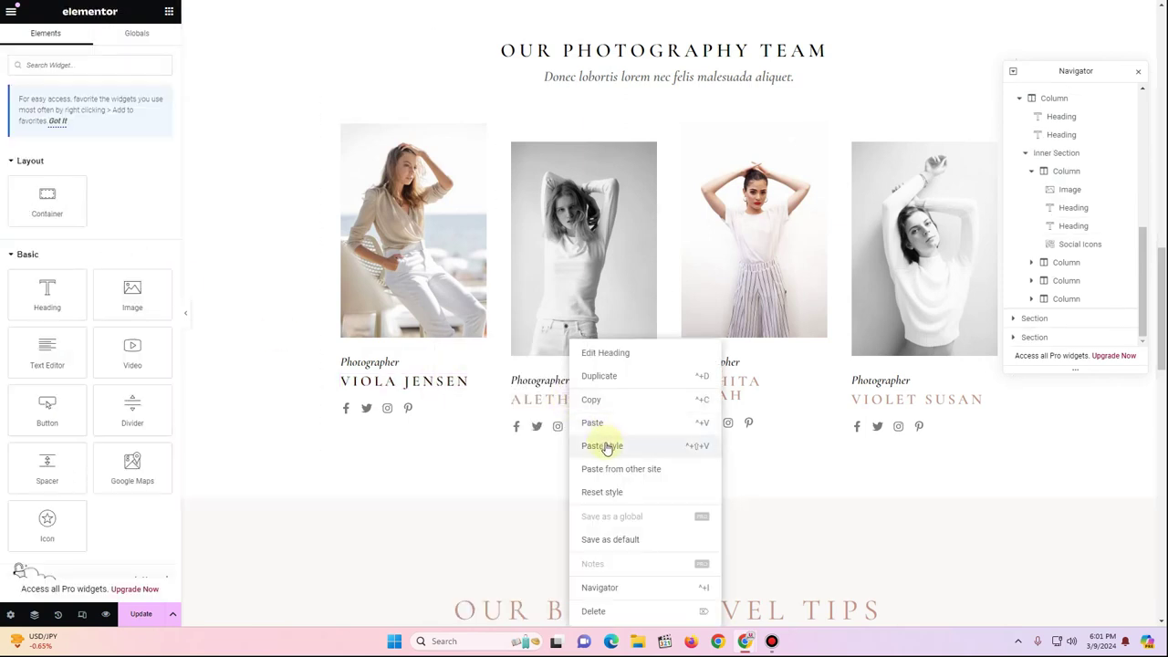
{"action": "left_click", "coordinate": [602, 445]}
{"action": "right_click", "coordinate": [710, 391]}
{"action": "left_click", "coordinate": [737, 447]}
{"action": "right_click", "coordinate": [876, 402]}
{"action": "left_click", "coordinate": [899, 447]}
Preview the restyled team names and select the travel tips section
{"action": "scroll", "coordinate": [407, 374], "scroll_direction": "down", "scroll_amount": 3}
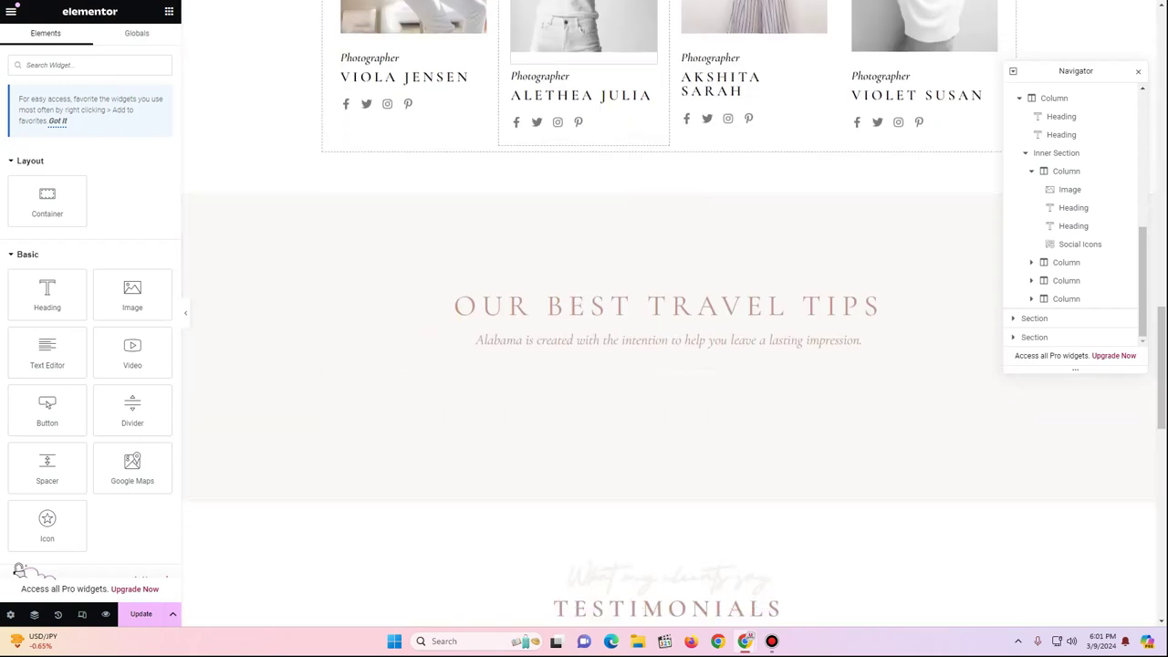
{"action": "key", "text": "ctrl+Tab"}
{"action": "scroll", "coordinate": [501, 195], "scroll_direction": "down", "scroll_amount": 3}
{"action": "key", "text": "ctrl+Tab"}
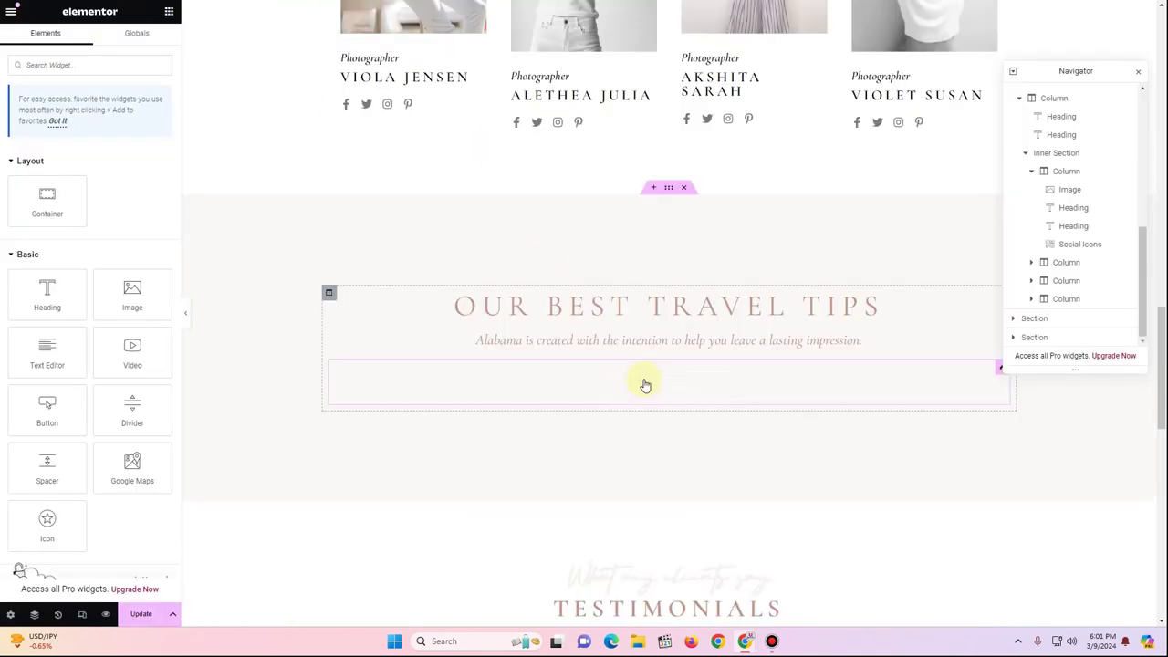
{"action": "left_click", "coordinate": [669, 190]}
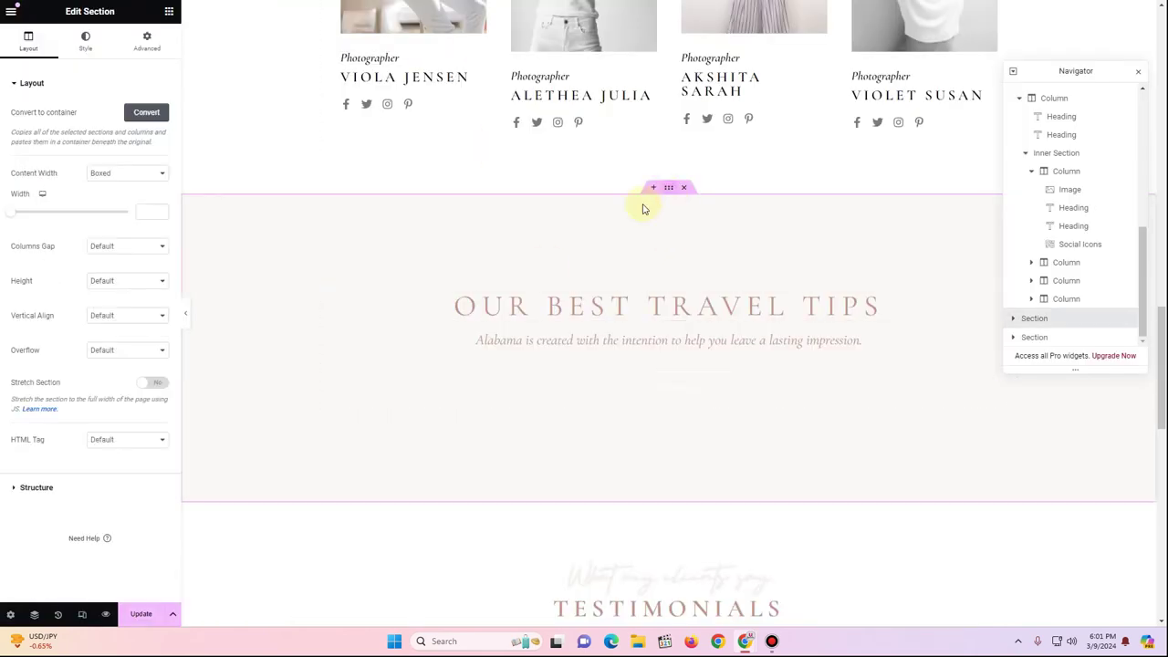
Use the couple photo as the travel tips background with a 0.5-opacity black Text-colour overlay
{"action": "left_click", "coordinate": [84, 42]}
{"action": "left_click", "coordinate": [110, 217]}
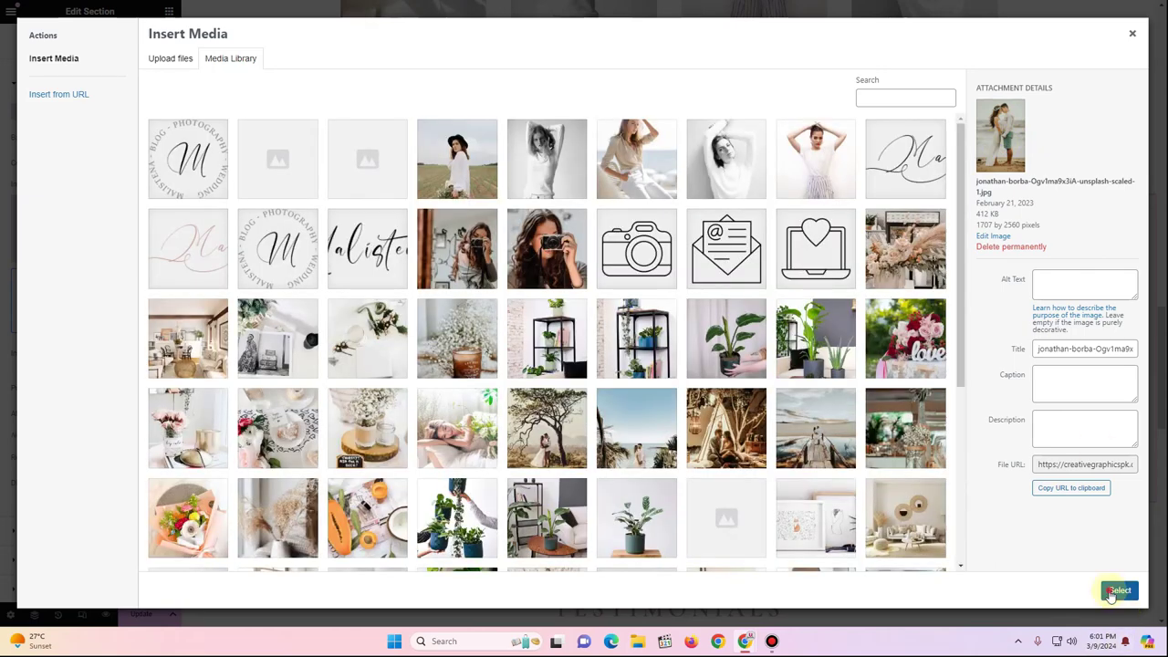
{"action": "left_click", "coordinate": [1119, 590]}
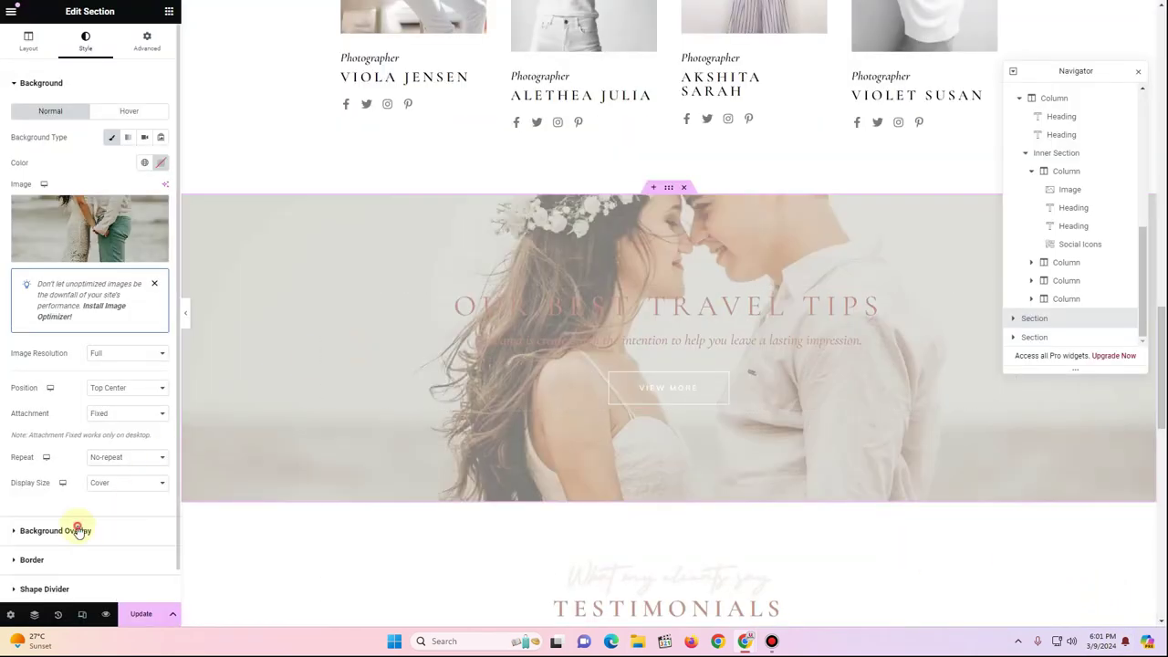
{"action": "left_click", "coordinate": [55, 530]}
{"action": "left_click", "coordinate": [145, 192]}
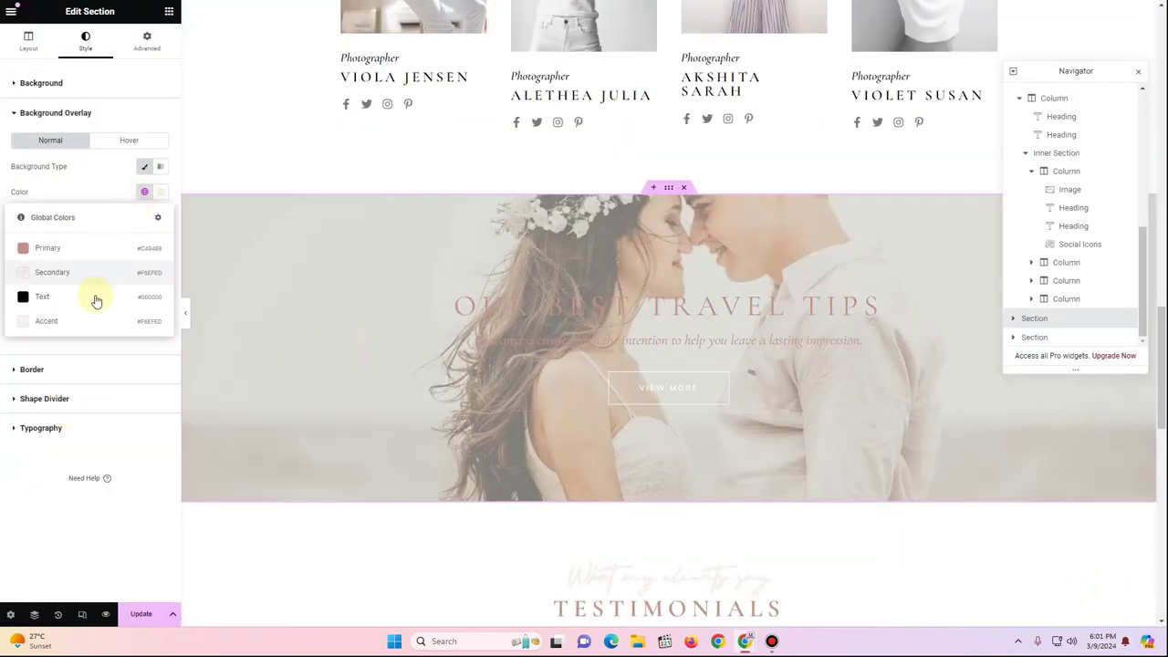
{"action": "left_click", "coordinate": [95, 301]}
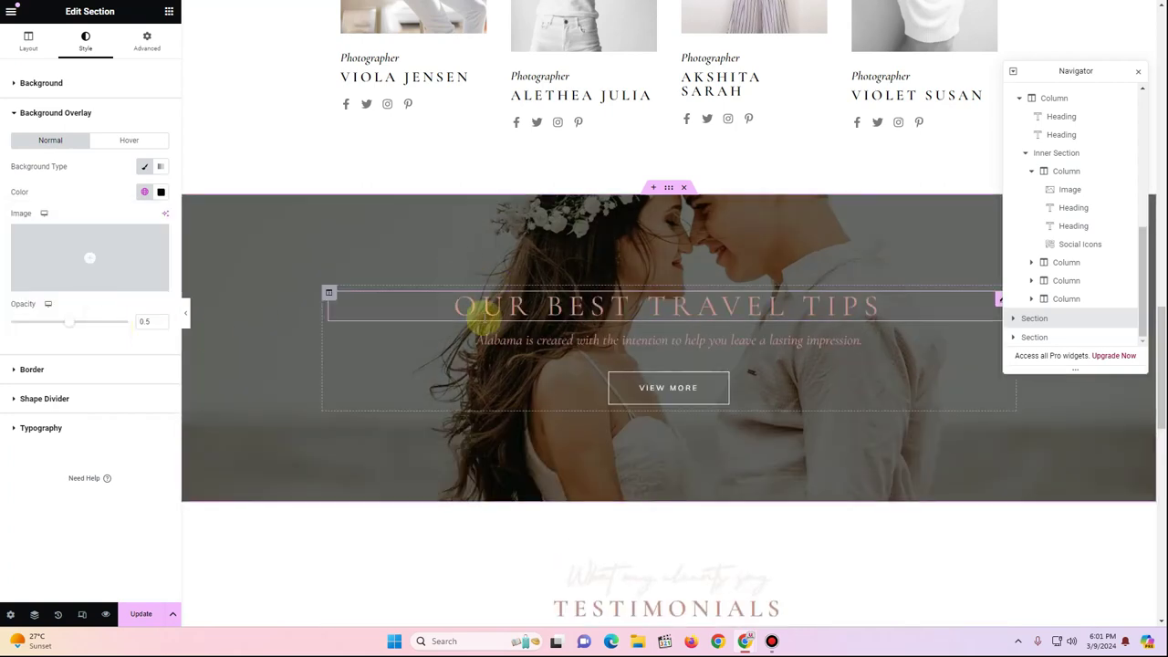
{"action": "key", "text": "ctrl+p"}
{"action": "key", "text": "ctrl+p"}
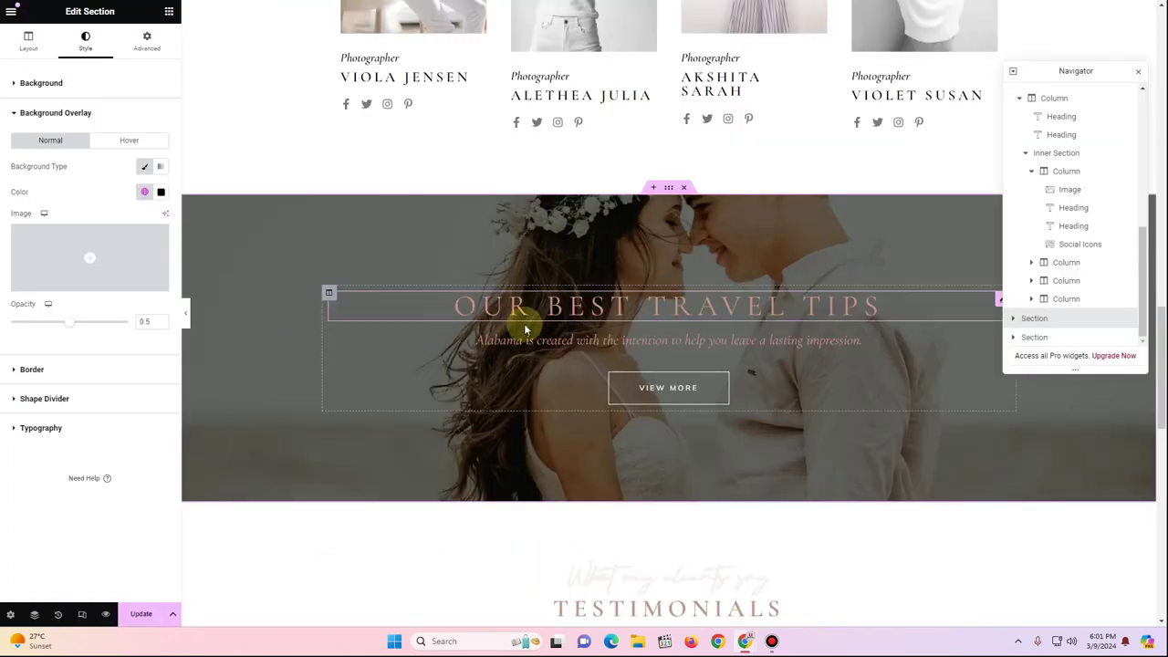
{"action": "left_click", "coordinate": [521, 315]}
Make the OUR BEST TRAVEL TIPS heading and its subtitle white
{"action": "left_click", "coordinate": [87, 42]}
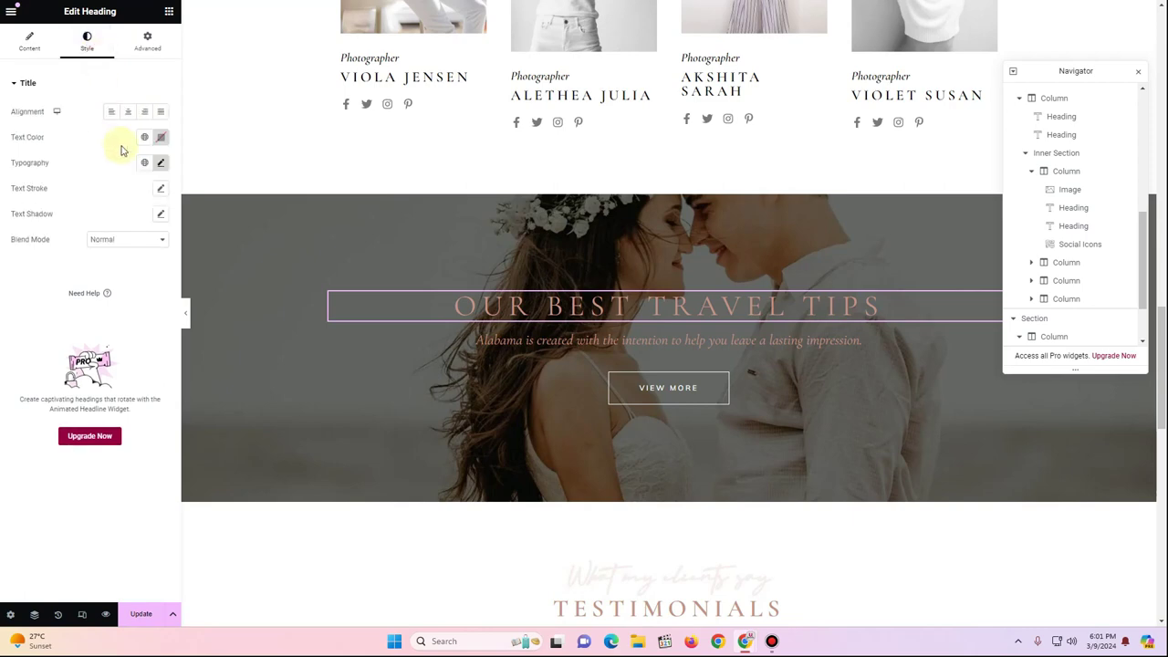
{"action": "left_click", "coordinate": [141, 136]}
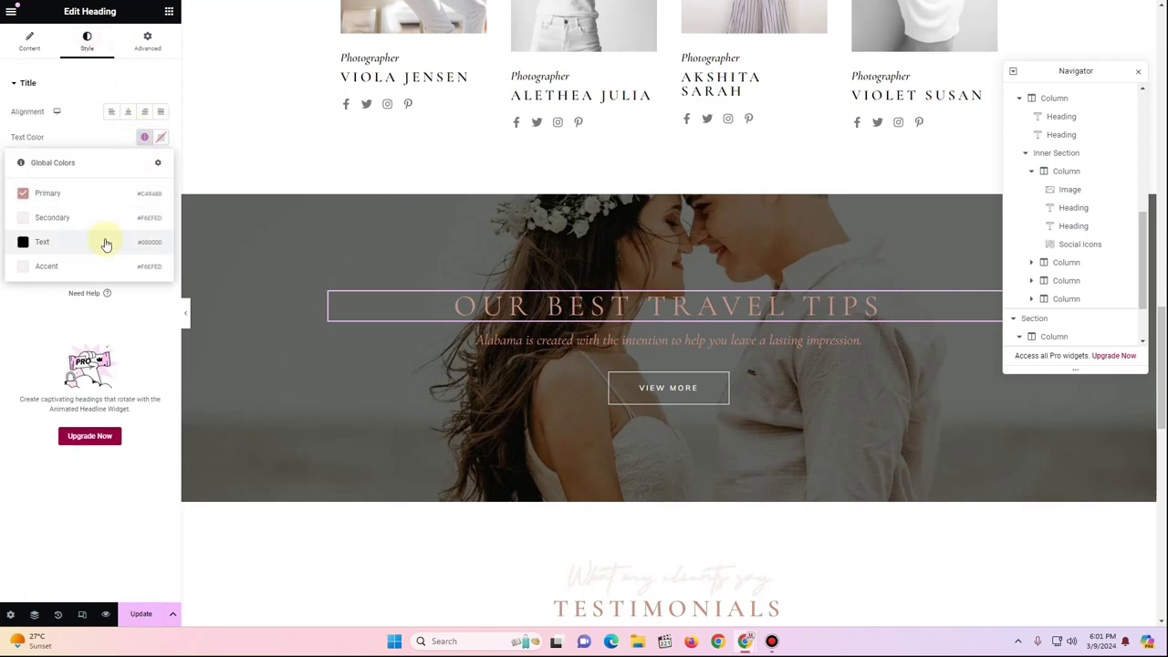
{"action": "left_click", "coordinate": [162, 139]}
{"action": "left_click", "coordinate": [112, 195]}
{"action": "left_click", "coordinate": [365, 339]}
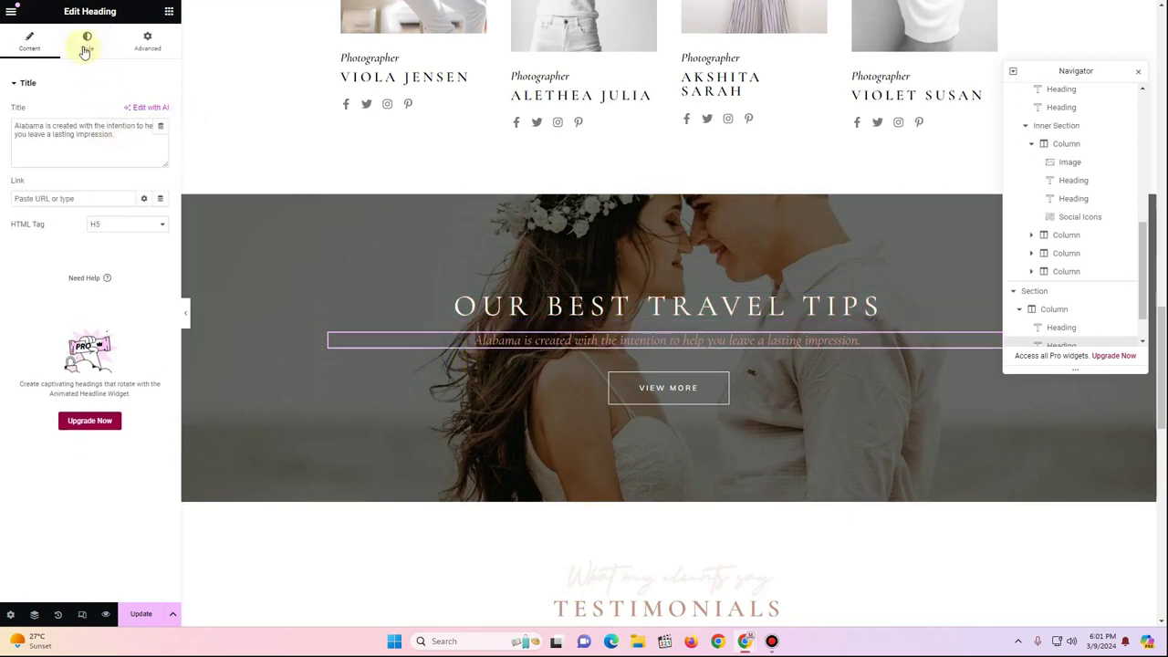
{"action": "left_click", "coordinate": [86, 42]}
{"action": "left_click", "coordinate": [162, 138]}
{"action": "left_click", "coordinate": [93, 187]}
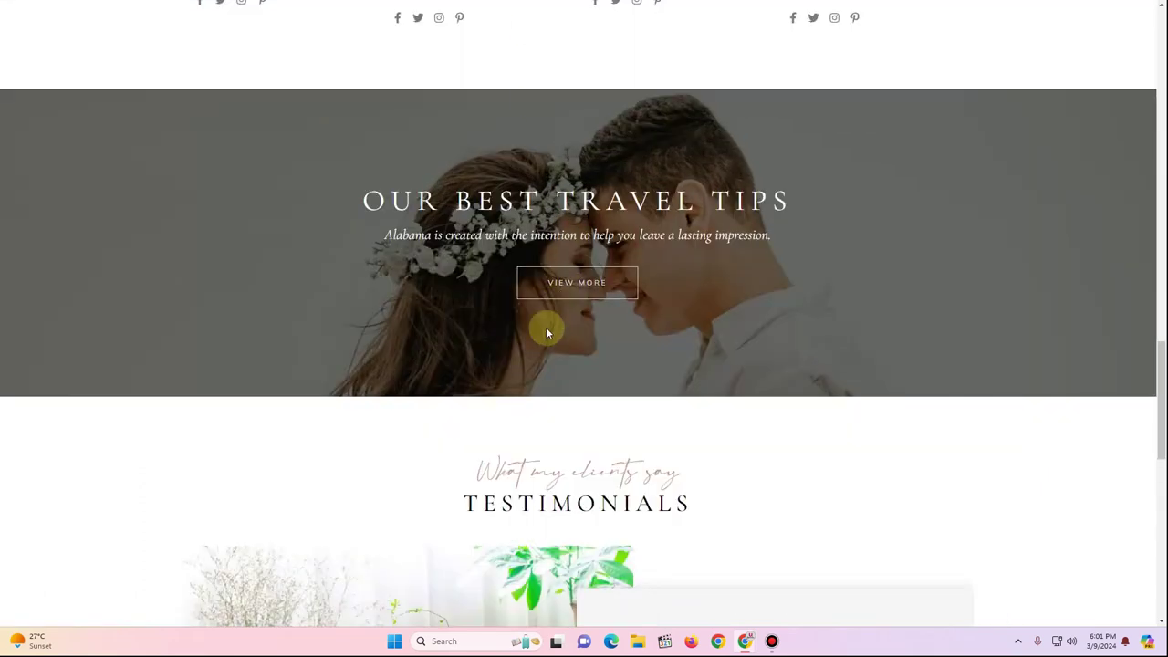
Colour 'What my clients say' with the pink Primary colour and TESTIMONIALS with the dark Text colour
{"action": "scroll", "coordinate": [547, 325], "scroll_direction": "down", "scroll_amount": 3}
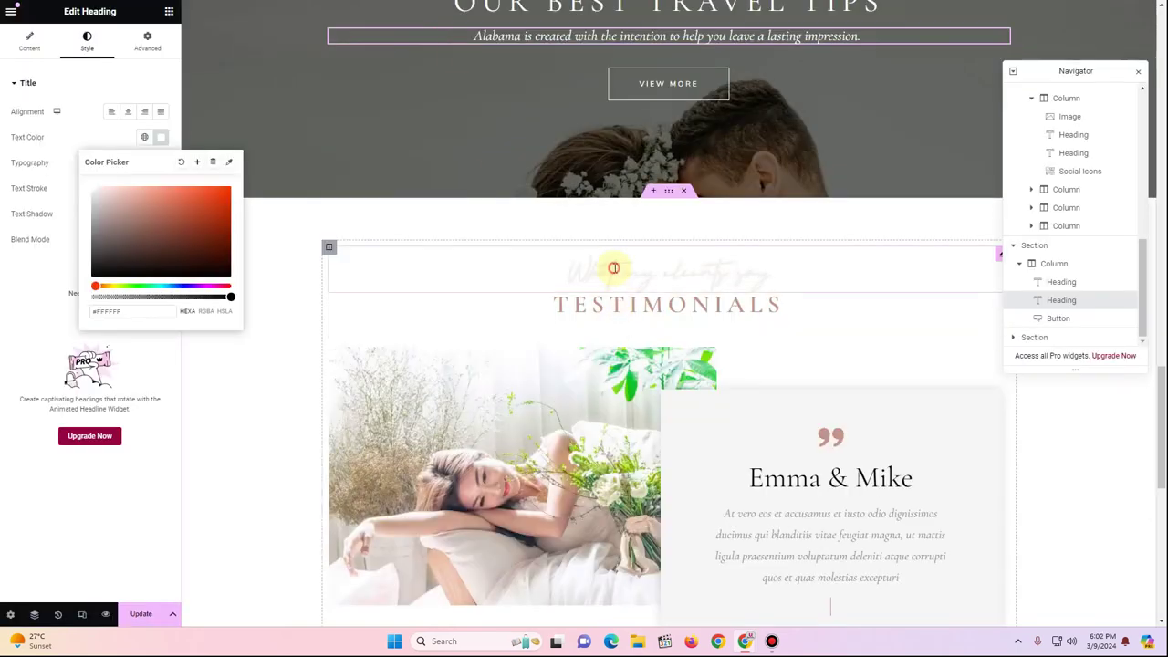
{"action": "left_click", "coordinate": [612, 268]}
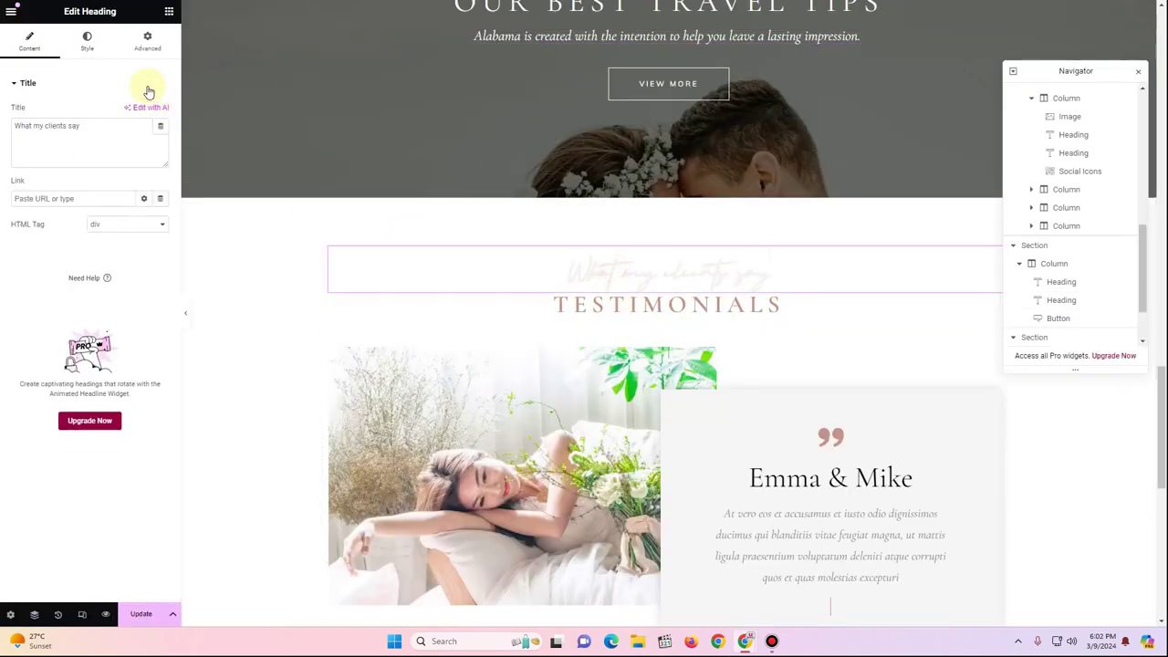
{"action": "left_click", "coordinate": [92, 57]}
{"action": "left_click", "coordinate": [144, 137]}
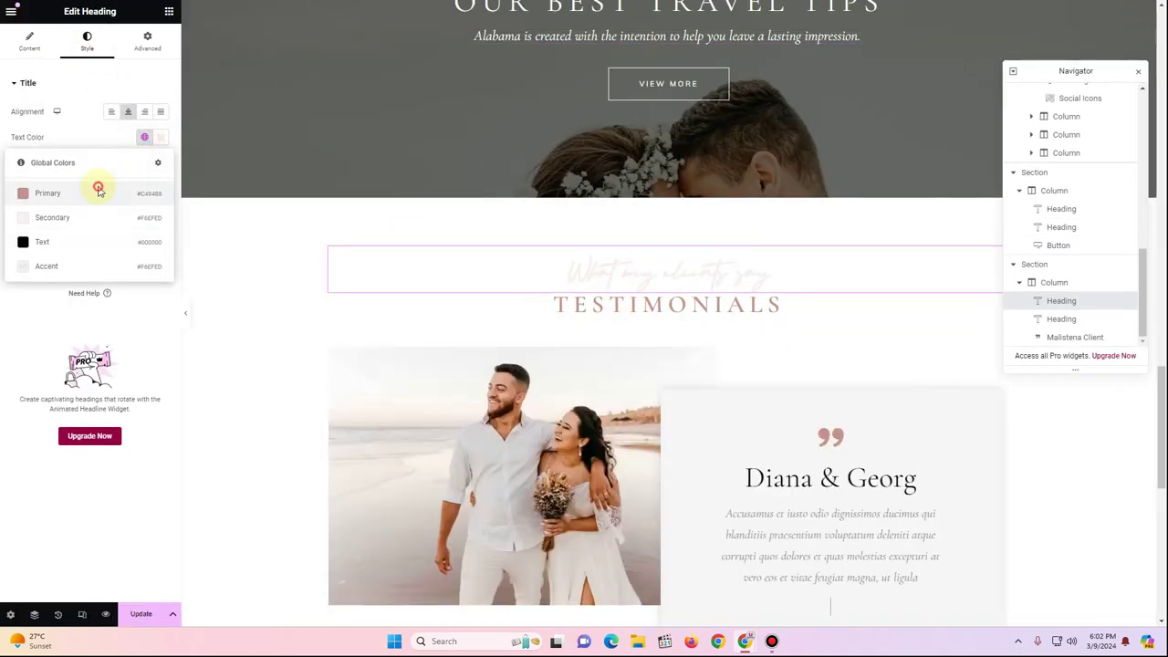
{"action": "left_click", "coordinate": [96, 188]}
{"action": "left_click", "coordinate": [555, 312]}
{"action": "left_click", "coordinate": [87, 41]}
{"action": "left_click", "coordinate": [144, 137]}
{"action": "left_click", "coordinate": [105, 243]}
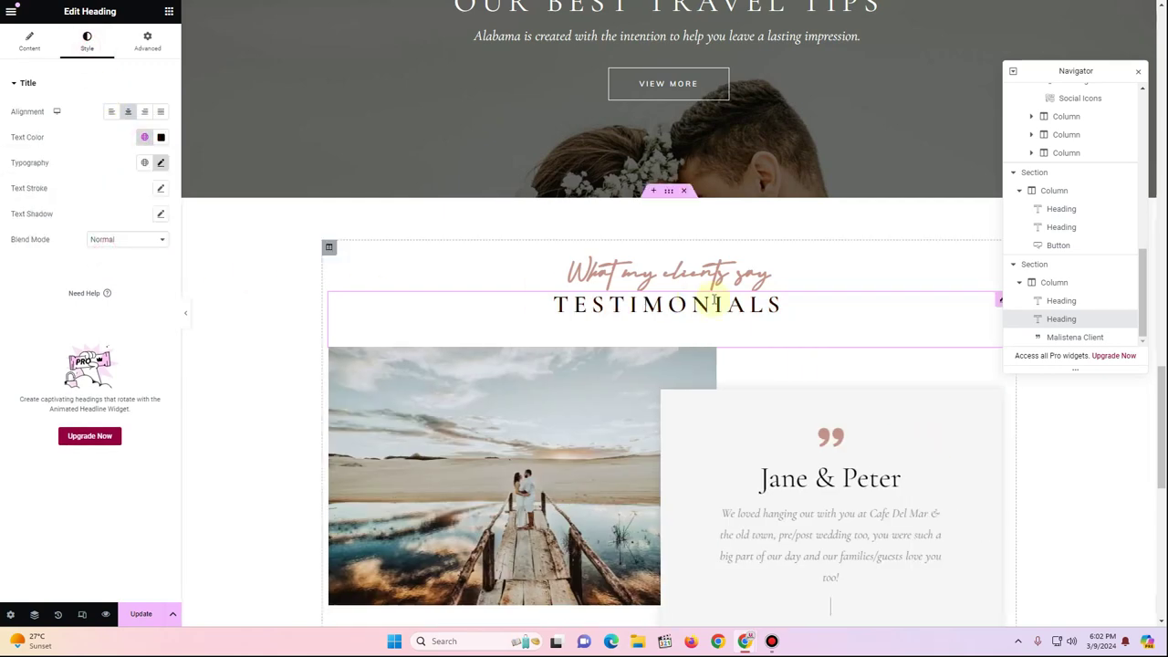
Scroll through the lower sections and Update the About Us page
{"action": "scroll", "coordinate": [717, 308], "scroll_direction": "down", "scroll_amount": 3}
{"action": "scroll", "coordinate": [524, 315], "scroll_direction": "down", "scroll_amount": 5}
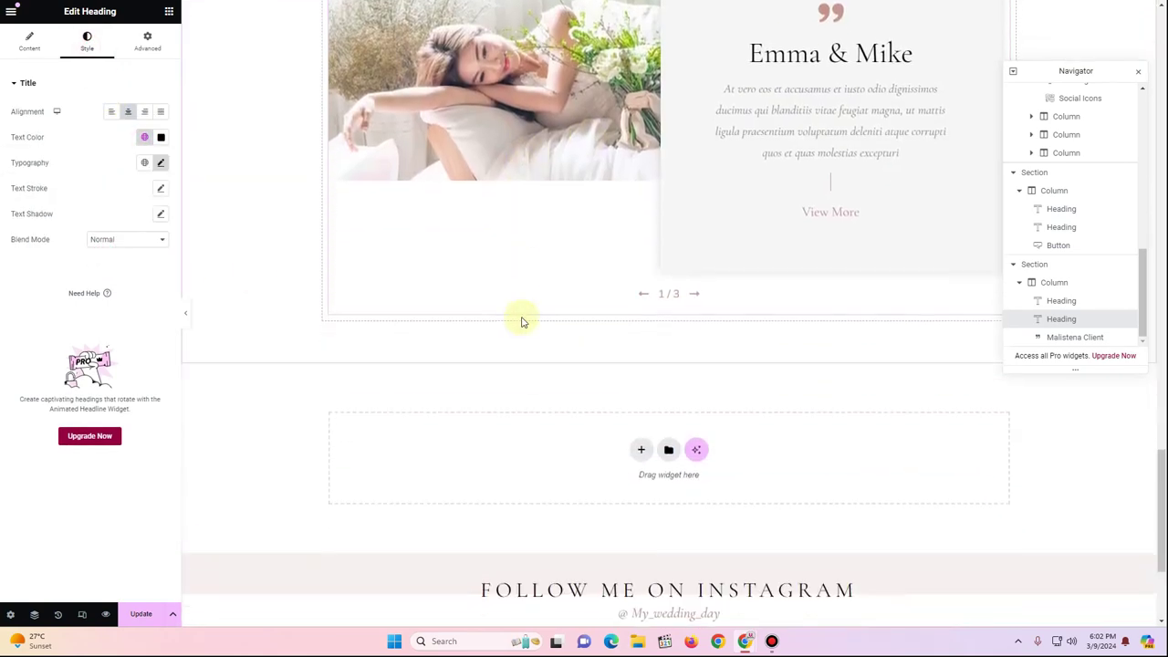
{"action": "scroll", "coordinate": [518, 338], "scroll_direction": "up", "scroll_amount": 20}
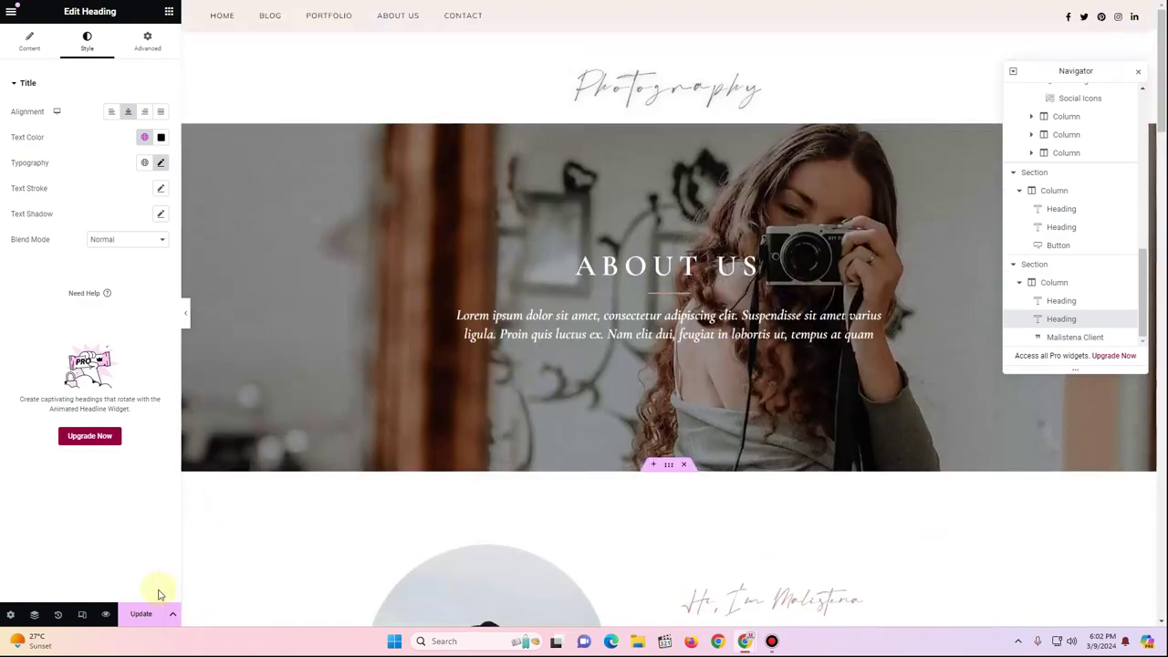
{"action": "left_click", "coordinate": [144, 613]}
Let the About Us update finish saving, then switch to the live site
{"action": "scroll", "coordinate": [280, 415], "scroll_direction": "down", "scroll_amount": 6}
{"action": "scroll", "coordinate": [280, 422], "scroll_direction": "down", "scroll_amount": 10}
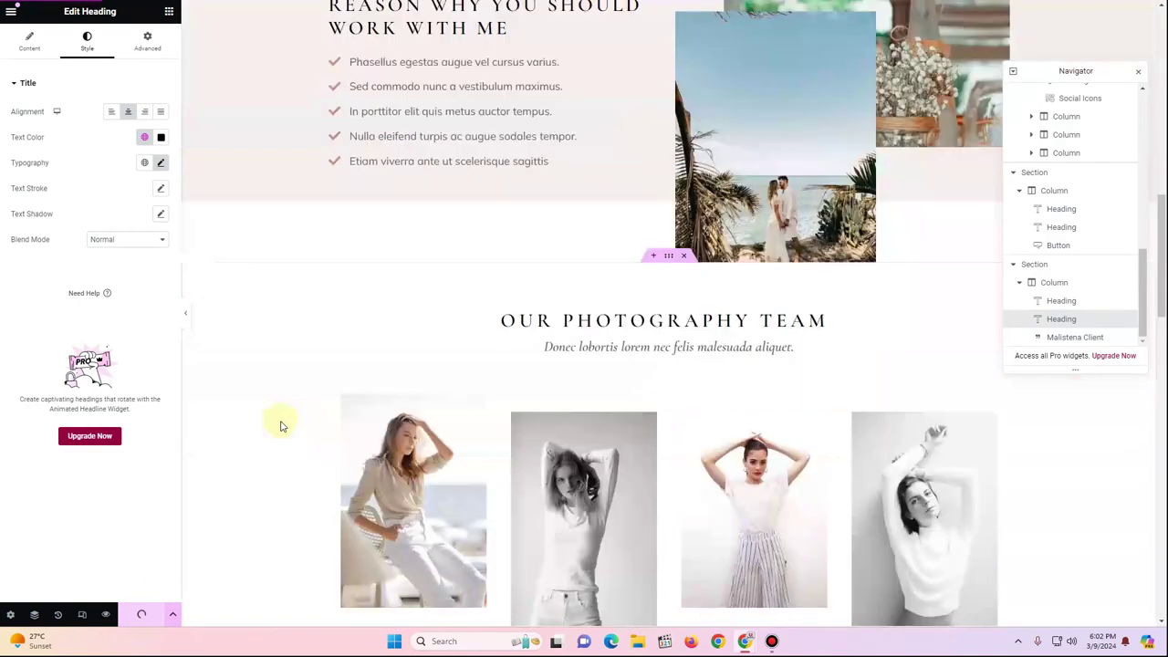
{"action": "scroll", "coordinate": [280, 421], "scroll_direction": "up", "scroll_amount": 15}
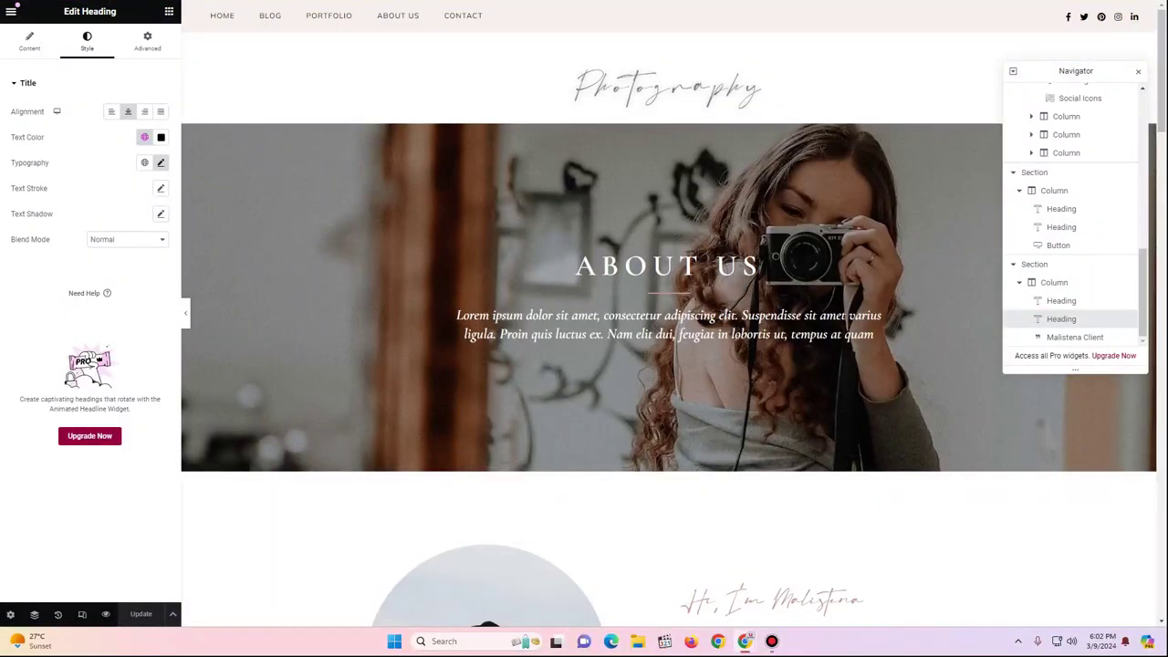
{"action": "key", "text": "ctrl+Tab"}
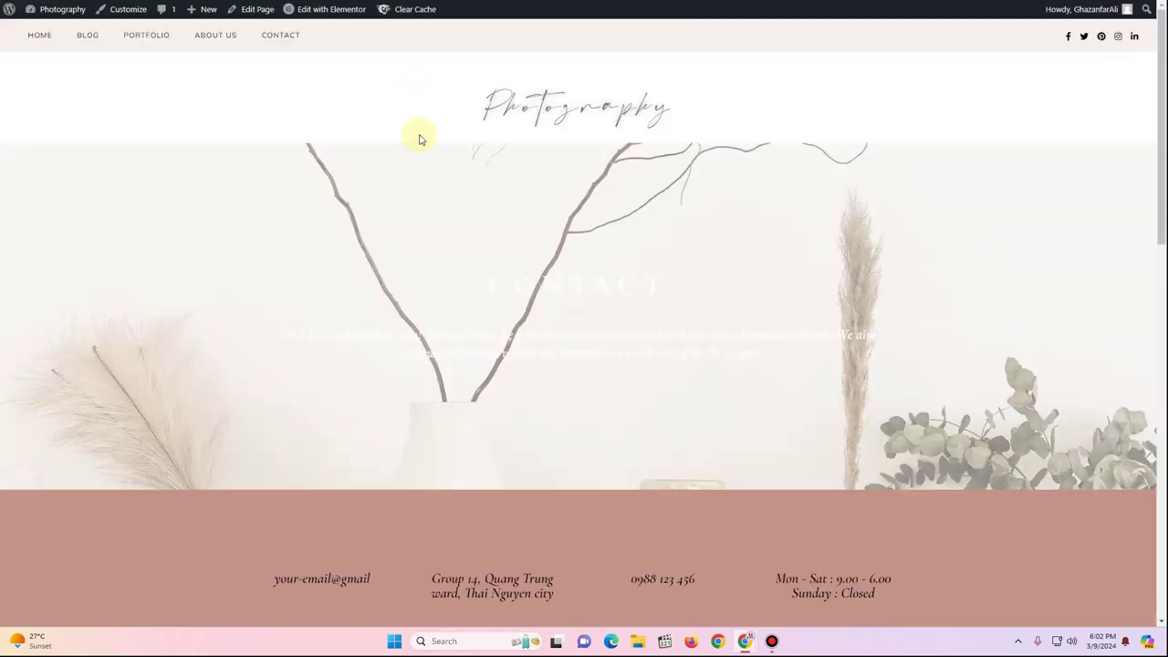
{"action": "scroll", "coordinate": [420, 157], "scroll_direction": "down", "scroll_amount": 2}
{"action": "scroll", "coordinate": [420, 157], "scroll_direction": "down", "scroll_amount": 1}
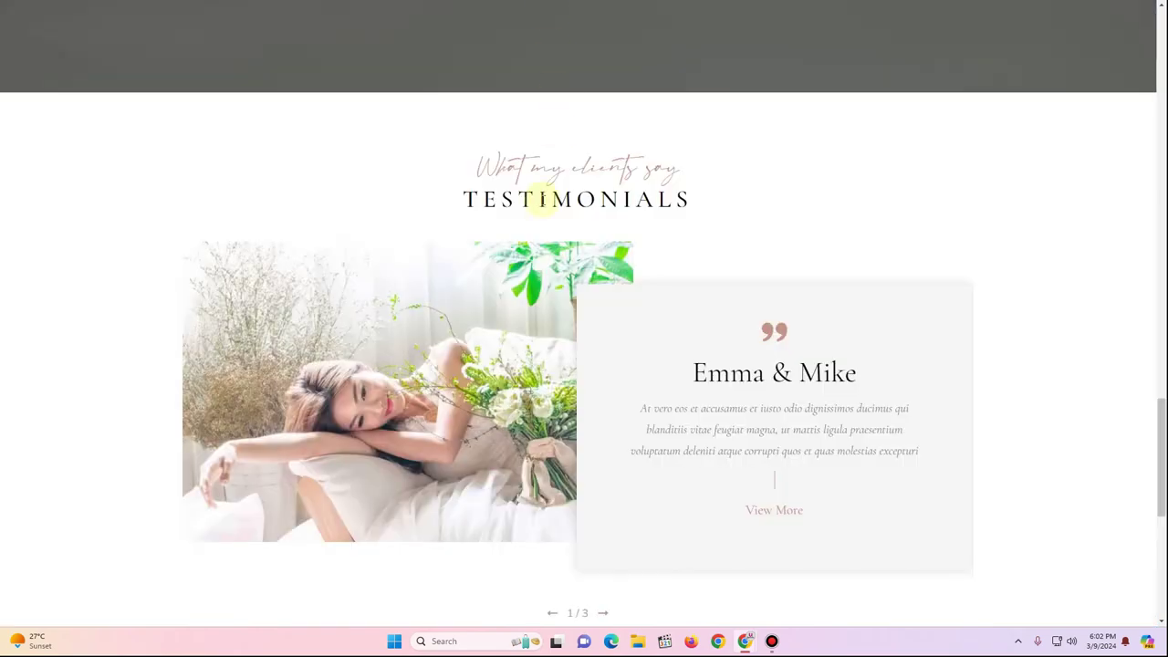
{"action": "scroll", "coordinate": [542, 199], "scroll_direction": "up", "scroll_amount": 20}
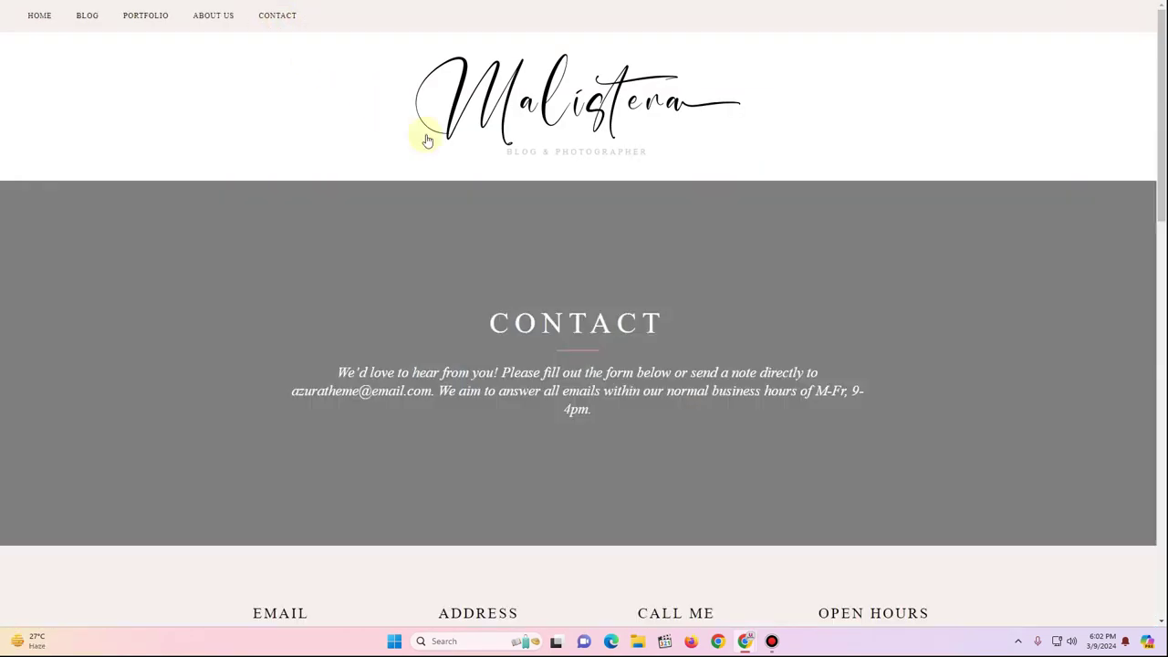
{"action": "scroll", "coordinate": [429, 169], "scroll_direction": "down", "scroll_amount": 2}
{"action": "scroll", "coordinate": [383, 255], "scroll_direction": "down", "scroll_amount": 4}
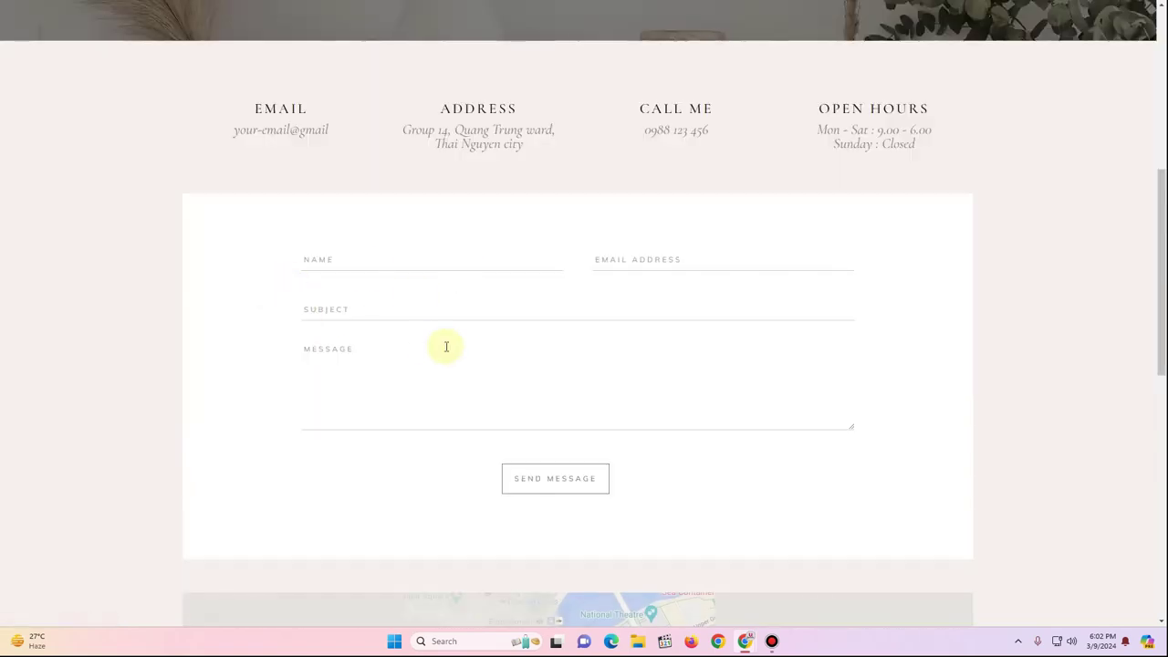
{"action": "scroll", "coordinate": [444, 344], "scroll_direction": "down", "scroll_amount": 3}
{"action": "scroll", "coordinate": [442, 358], "scroll_direction": "down", "scroll_amount": 2}
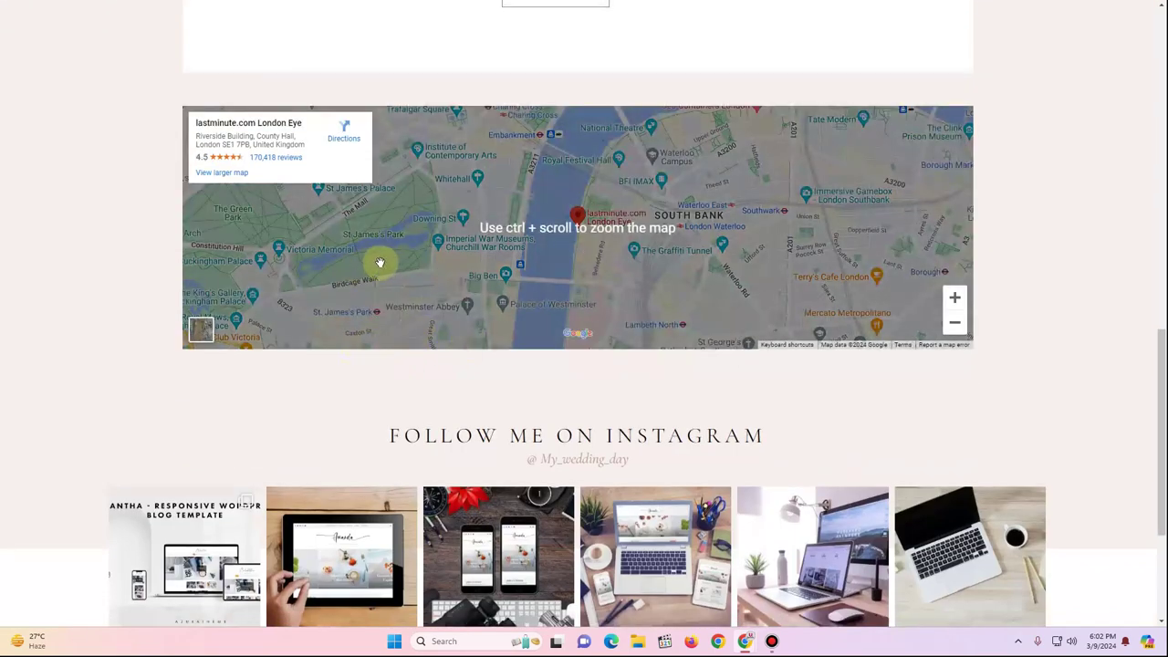
{"action": "scroll", "coordinate": [463, 316], "scroll_direction": "up", "scroll_amount": 8}
{"action": "scroll", "coordinate": [438, 321], "scroll_direction": "down", "scroll_amount": 2}
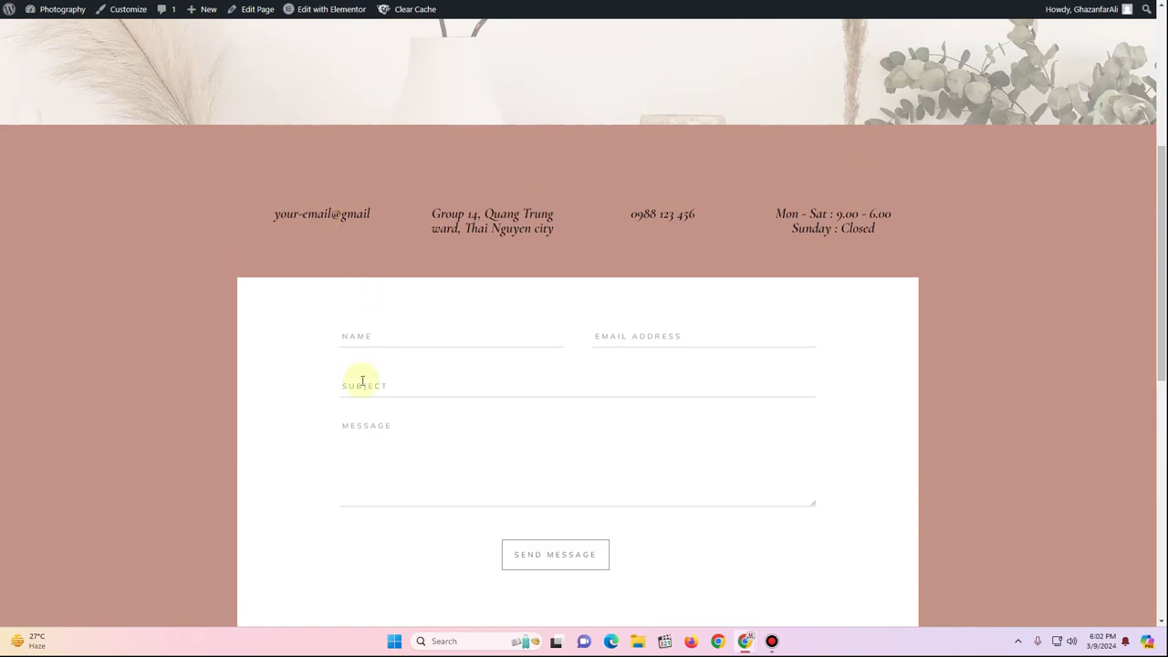
{"action": "scroll", "coordinate": [394, 412], "scroll_direction": "down", "scroll_amount": 5}
{"action": "scroll", "coordinate": [357, 391], "scroll_direction": "up", "scroll_amount": 9}
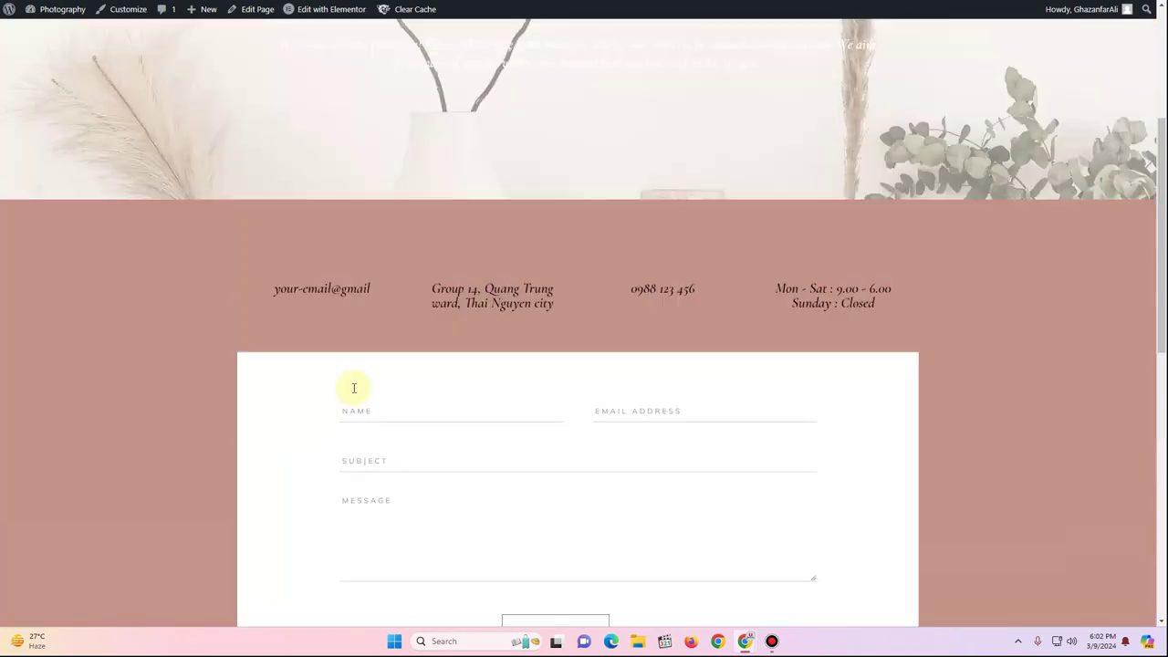
{"action": "mouse_move", "coordinate": [324, 14]}
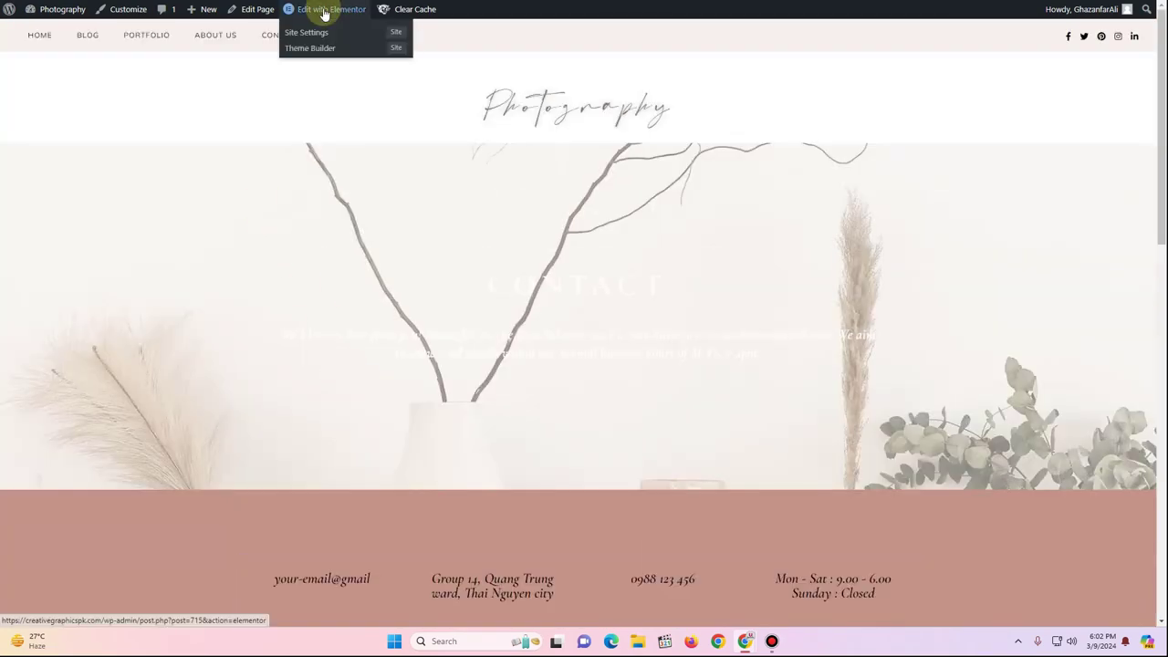
Open the Contact page in Elementor and select its hero section
{"action": "left_click", "coordinate": [324, 13]}
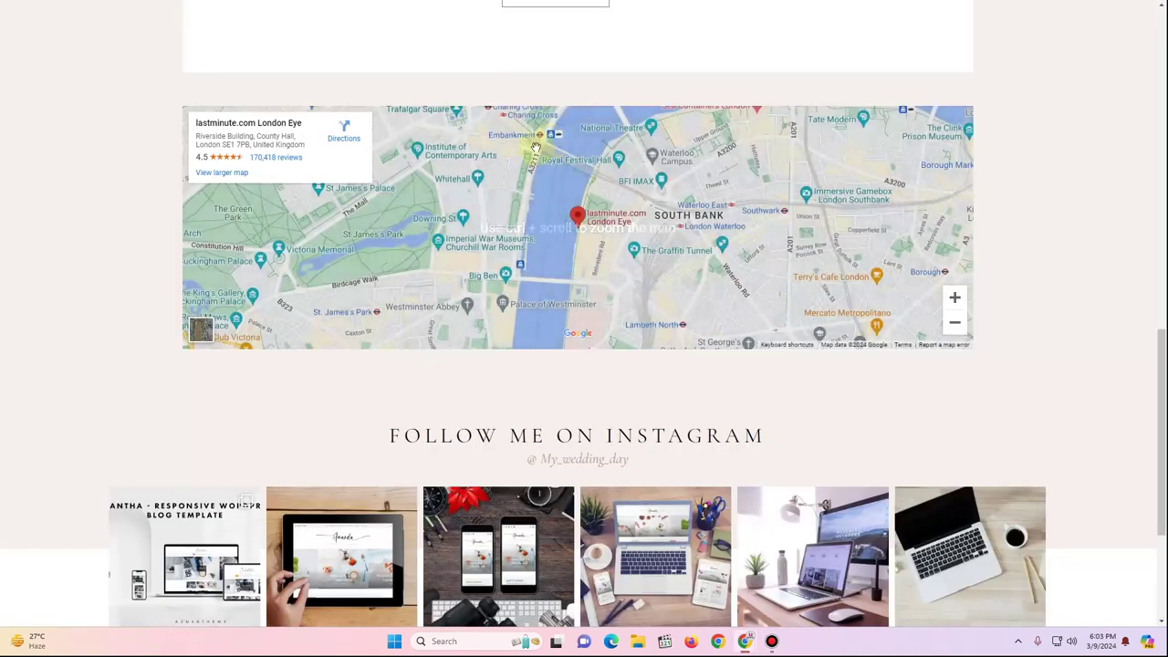
{"action": "scroll", "coordinate": [532, 155], "scroll_direction": "up", "scroll_amount": 15}
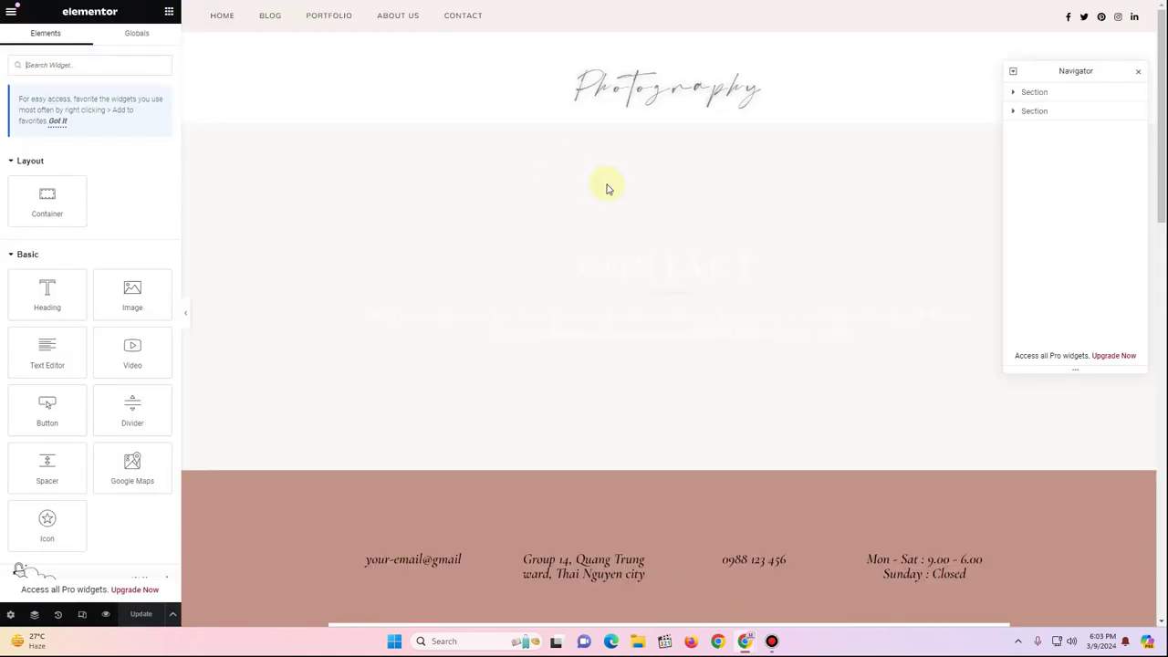
{"action": "left_click", "coordinate": [34, 614]}
{"action": "left_click", "coordinate": [33, 614]}
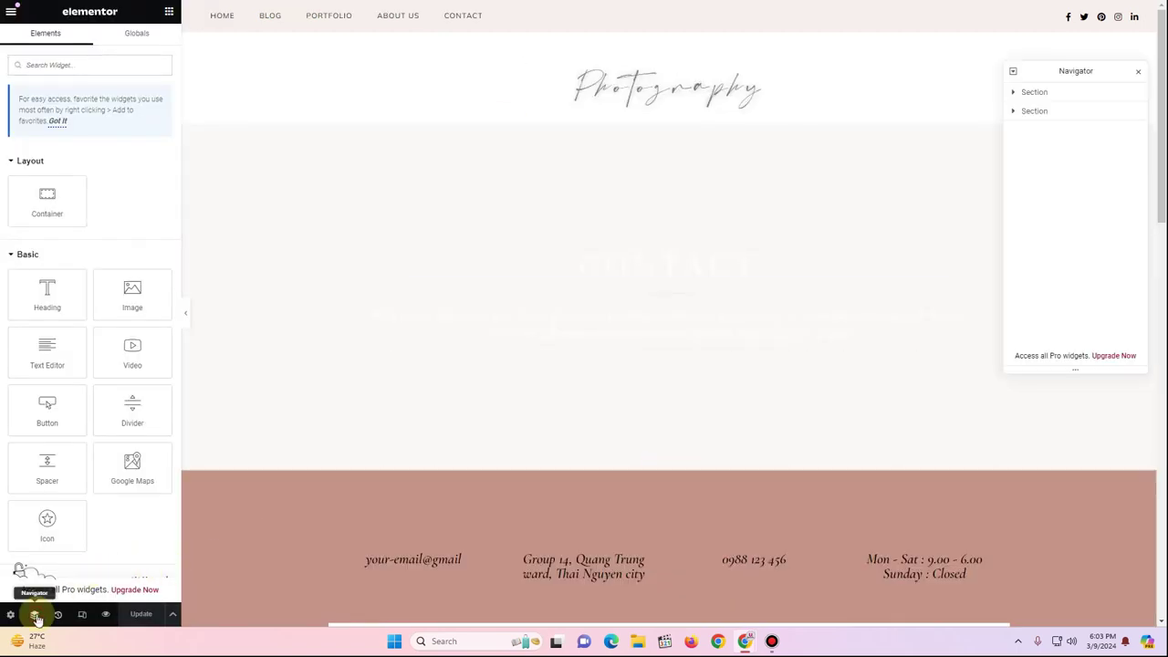
{"action": "left_click", "coordinate": [1048, 93]}
Set the vase photo as the hero background with a black Text-colour overlay
{"action": "left_click", "coordinate": [89, 54]}
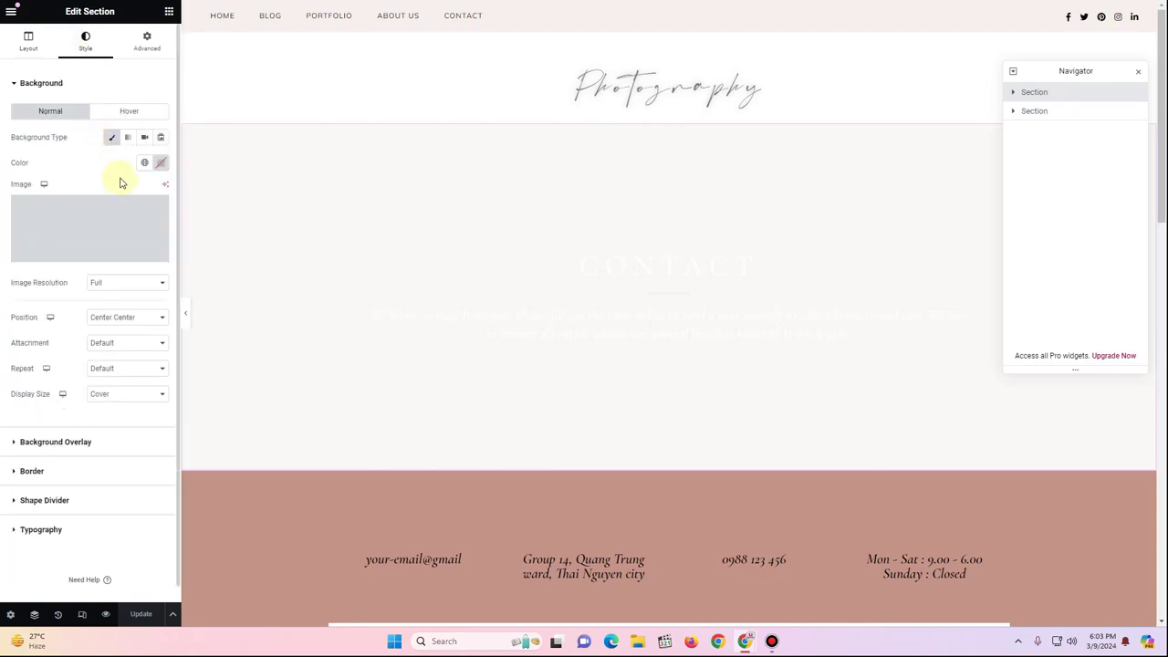
{"action": "left_click", "coordinate": [155, 219]}
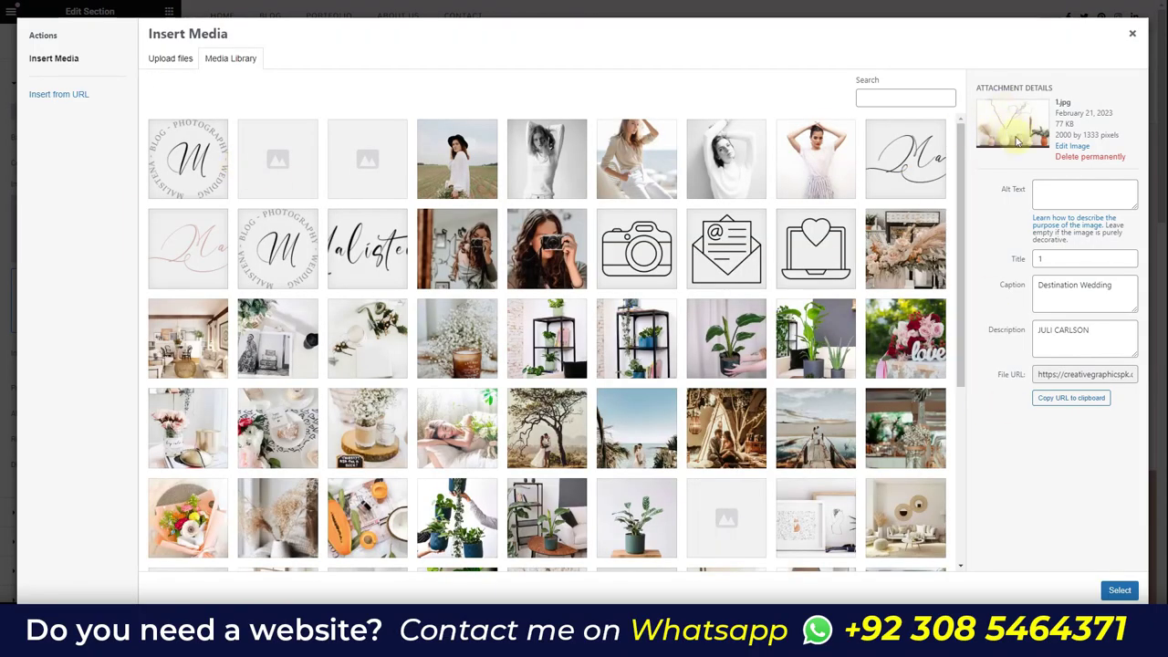
{"action": "left_click", "coordinate": [1119, 590]}
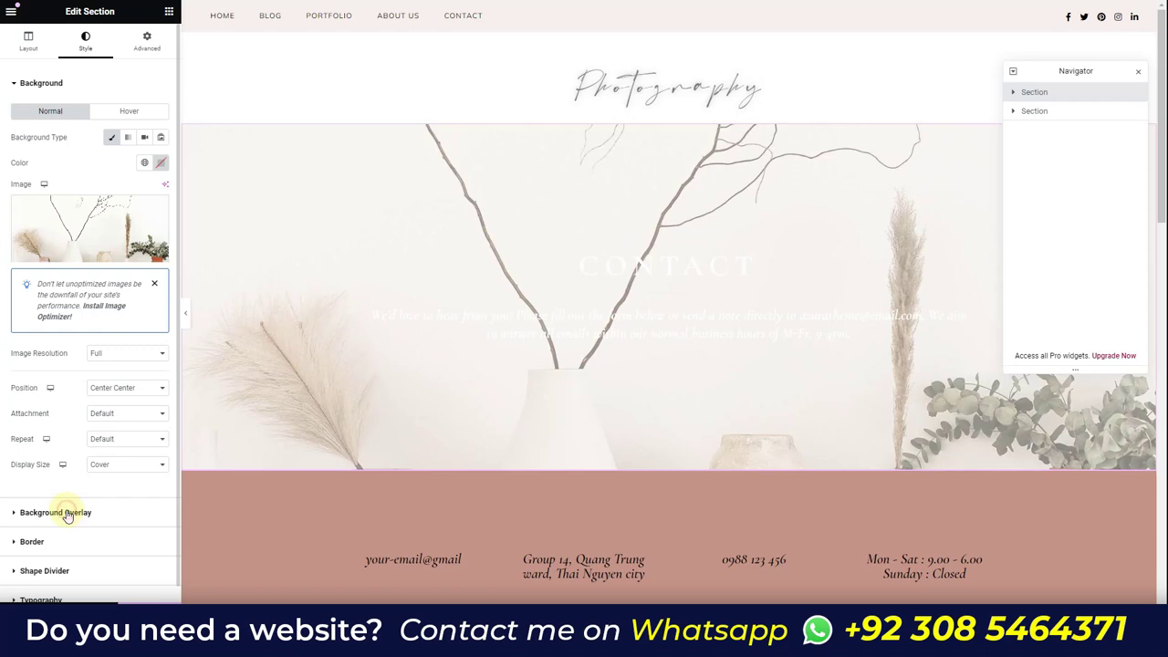
{"action": "left_click", "coordinate": [66, 512]}
{"action": "left_click", "coordinate": [144, 192]}
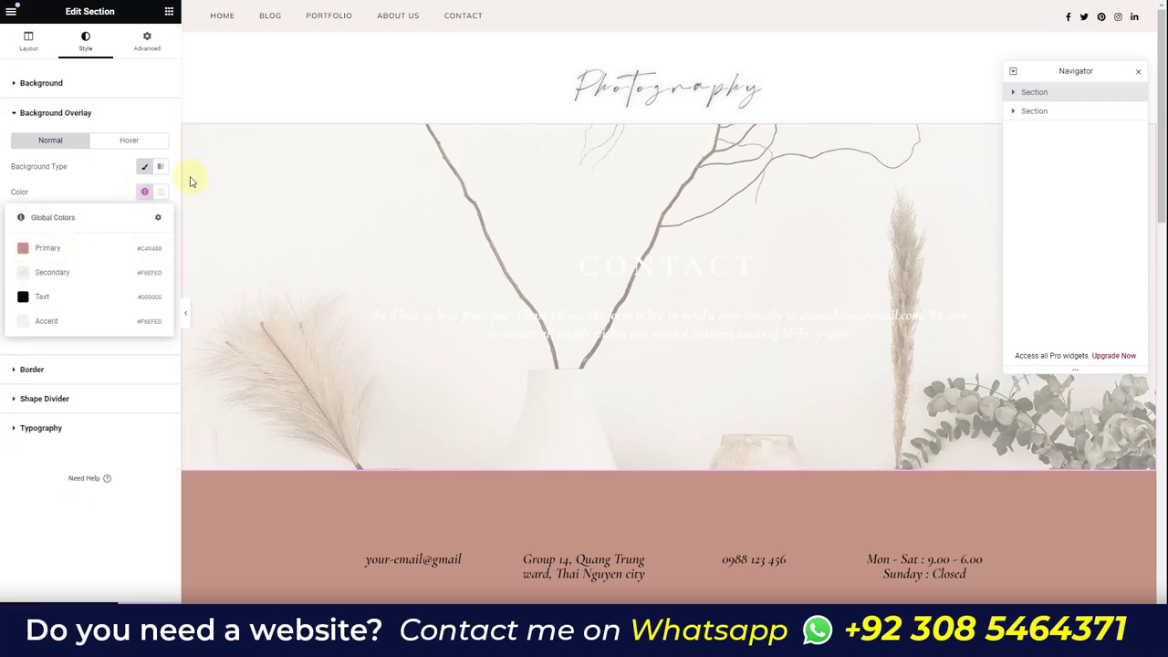
{"action": "left_click", "coordinate": [92, 304]}
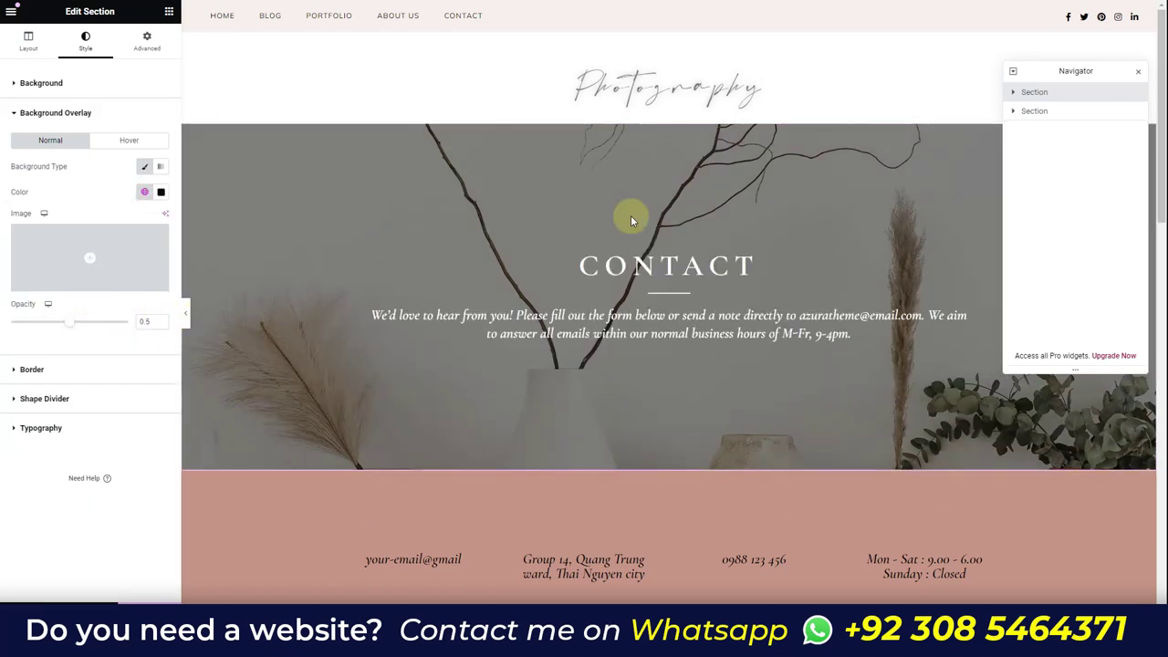
{"action": "scroll", "coordinate": [381, 380], "scroll_direction": "down", "scroll_amount": 3}
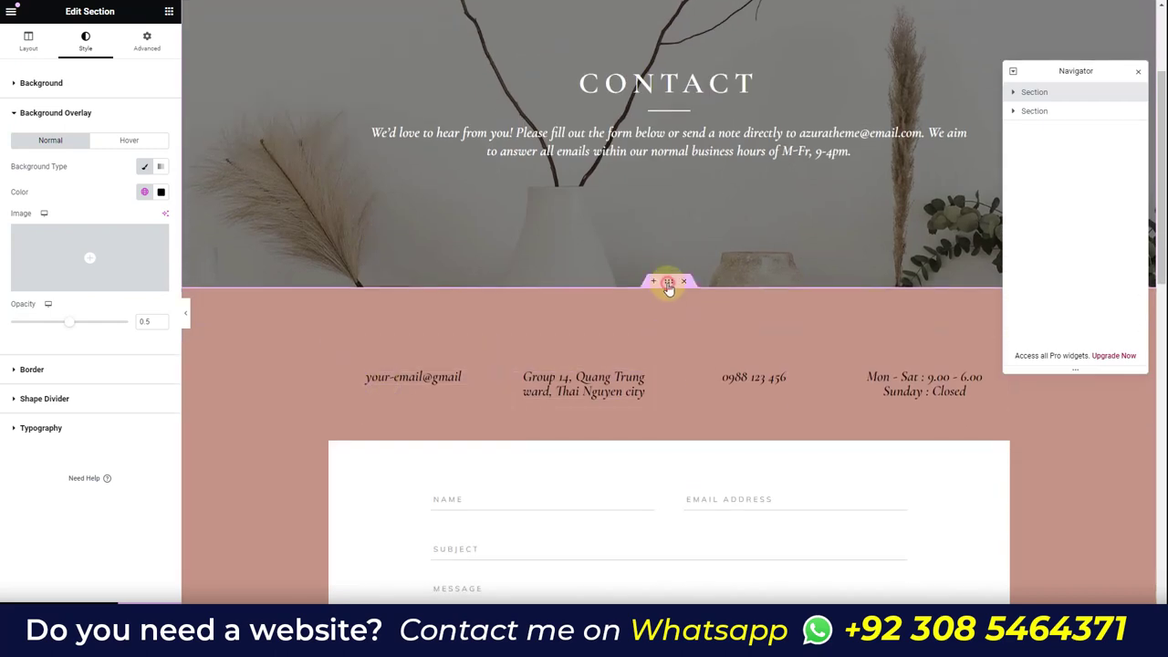
Change the contact-details band background to the light pink Secondary global colour
{"action": "left_click", "coordinate": [668, 284]}
{"action": "left_click", "coordinate": [85, 41]}
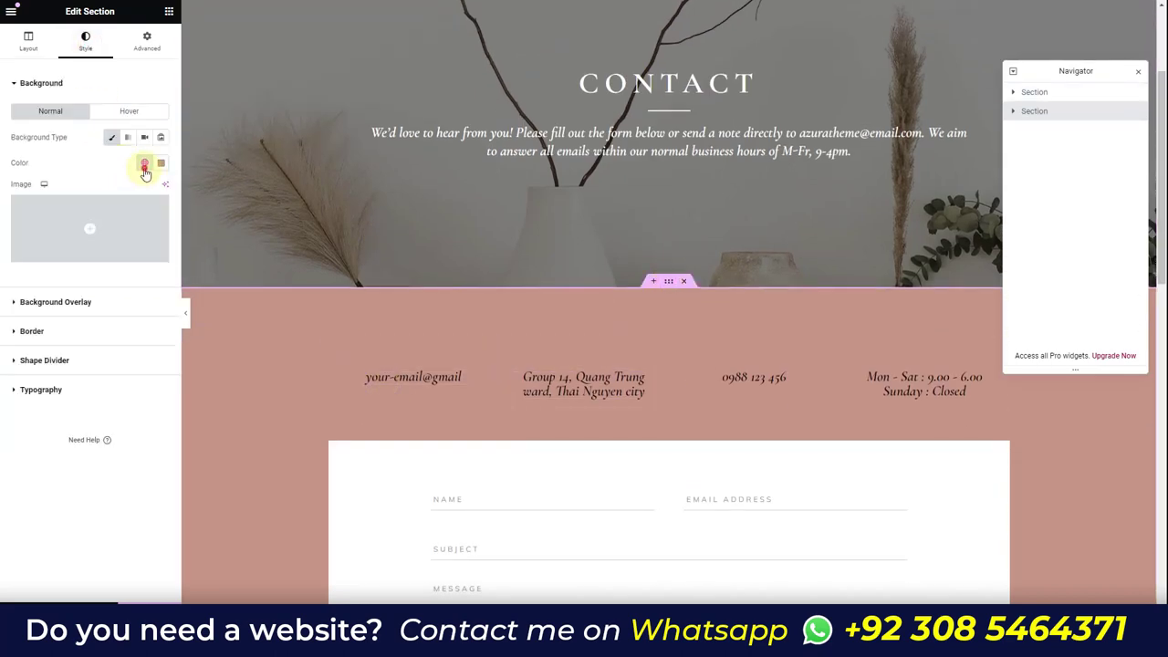
{"action": "left_click", "coordinate": [144, 165]}
{"action": "left_click", "coordinate": [94, 242]}
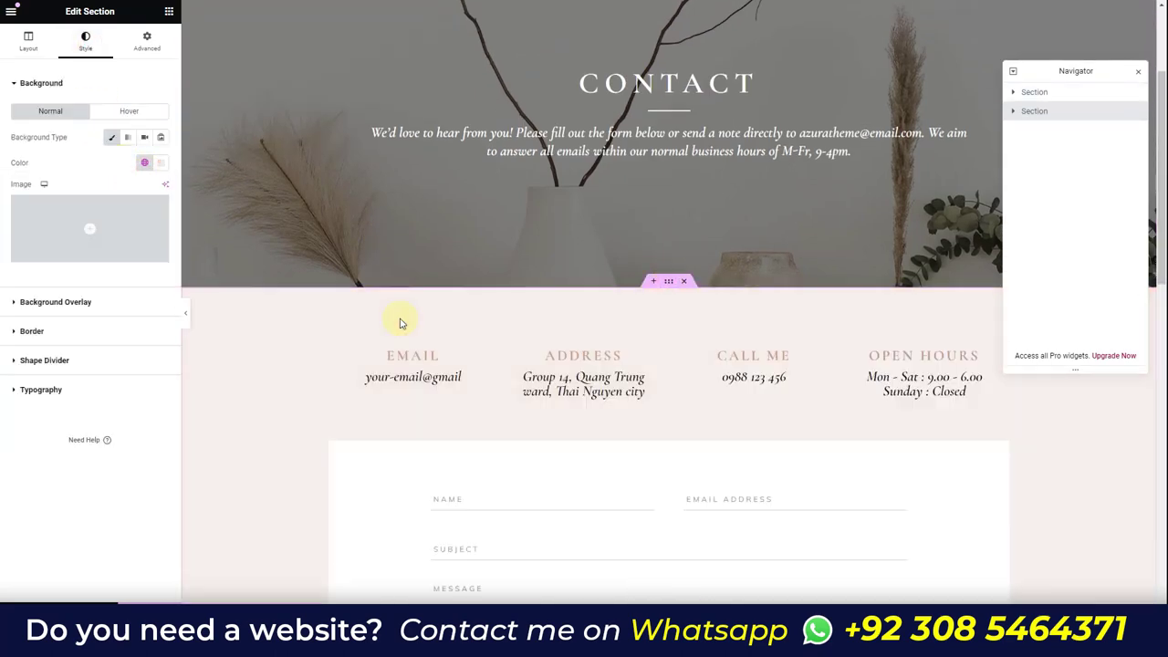
Scroll through the Contact page to review it, then go back to the live home page
{"action": "scroll", "coordinate": [333, 331], "scroll_direction": "down", "scroll_amount": 3}
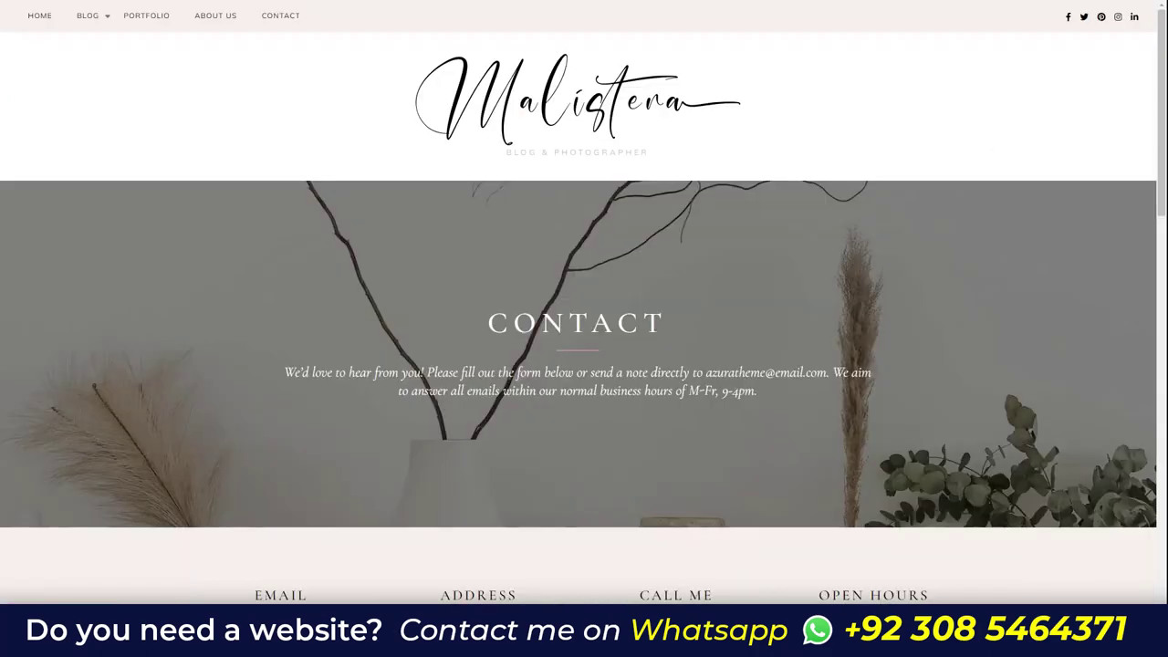
{"action": "scroll", "coordinate": [772, 175], "scroll_direction": "down", "scroll_amount": 8}
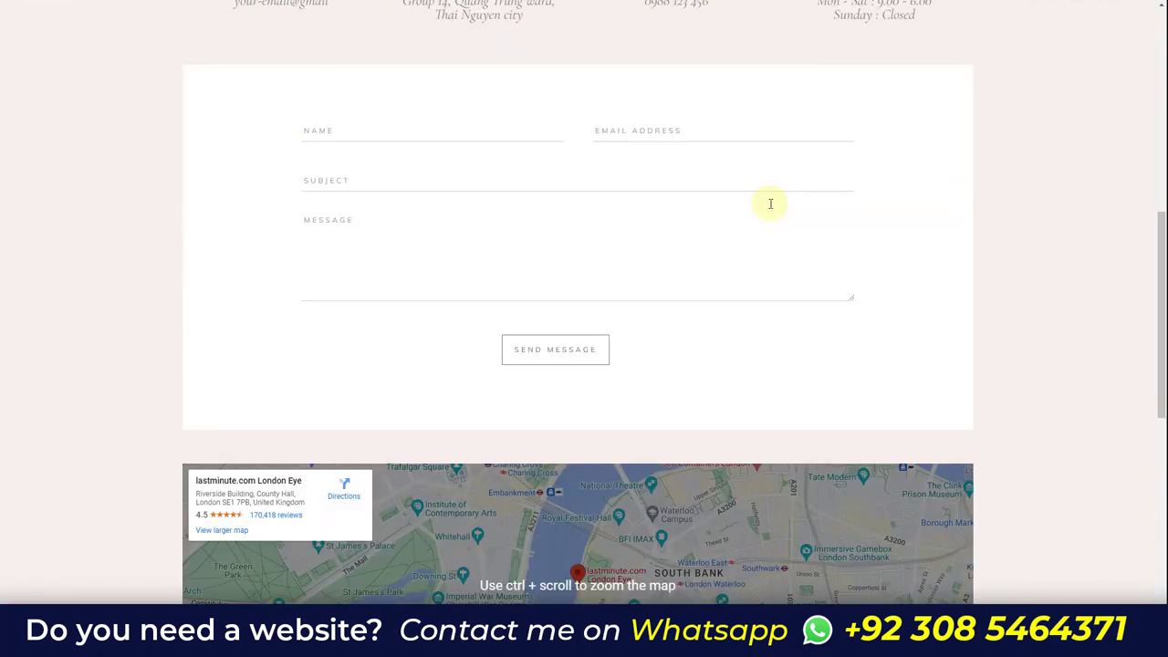
{"action": "scroll", "coordinate": [708, 305], "scroll_direction": "down", "scroll_amount": 5}
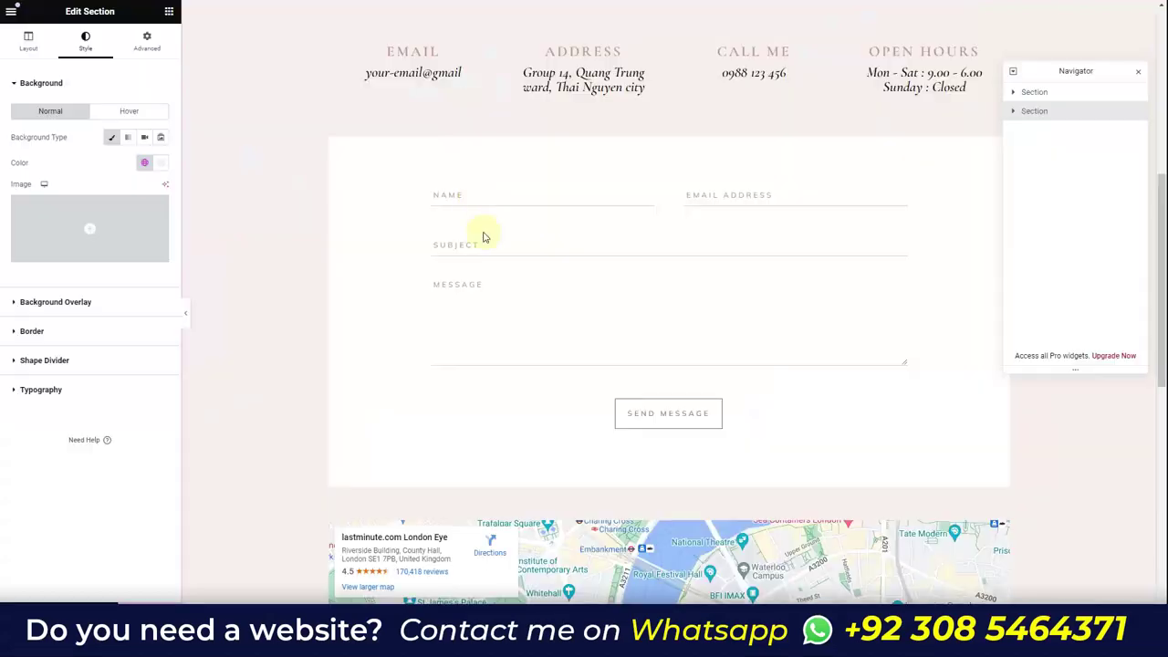
{"action": "scroll", "coordinate": [475, 195], "scroll_direction": "down", "scroll_amount": 2}
{"action": "scroll", "coordinate": [515, 371], "scroll_direction": "down", "scroll_amount": 5}
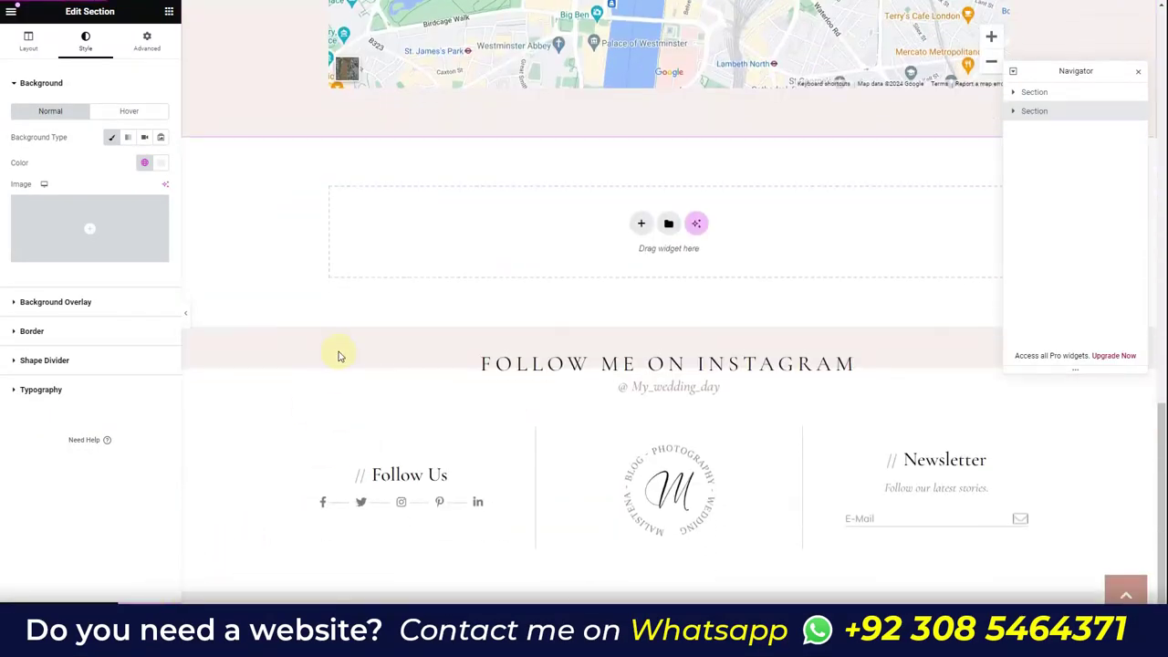
{"action": "scroll", "coordinate": [338, 356], "scroll_direction": "up", "scroll_amount": 15}
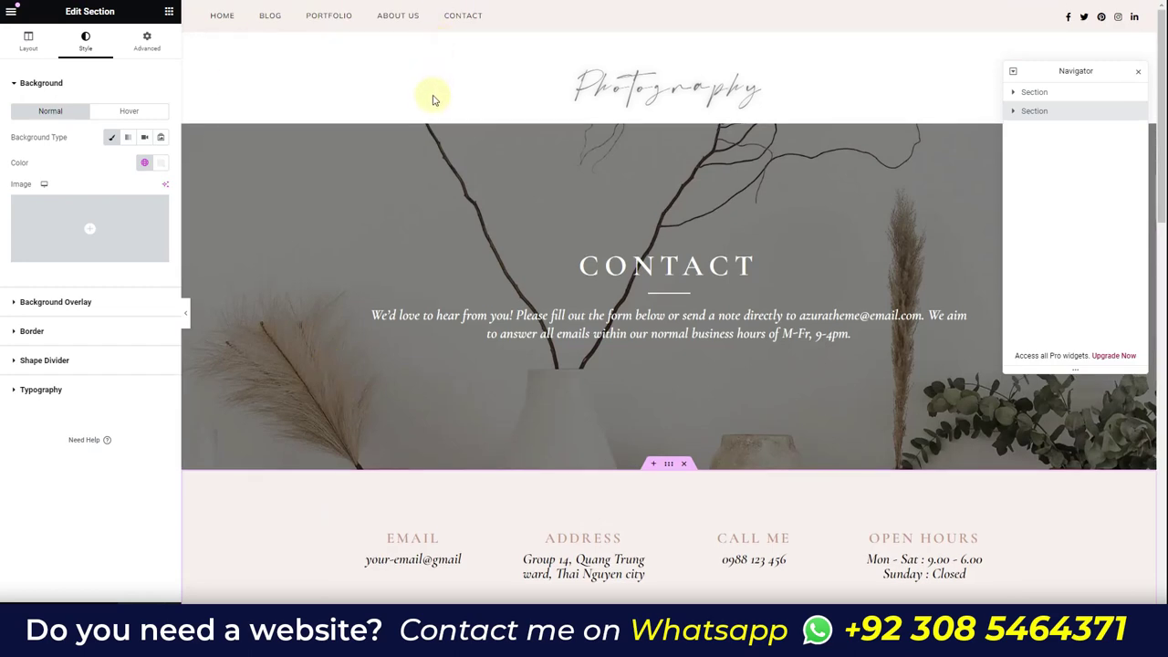
{"action": "key", "text": "alt+Left"}
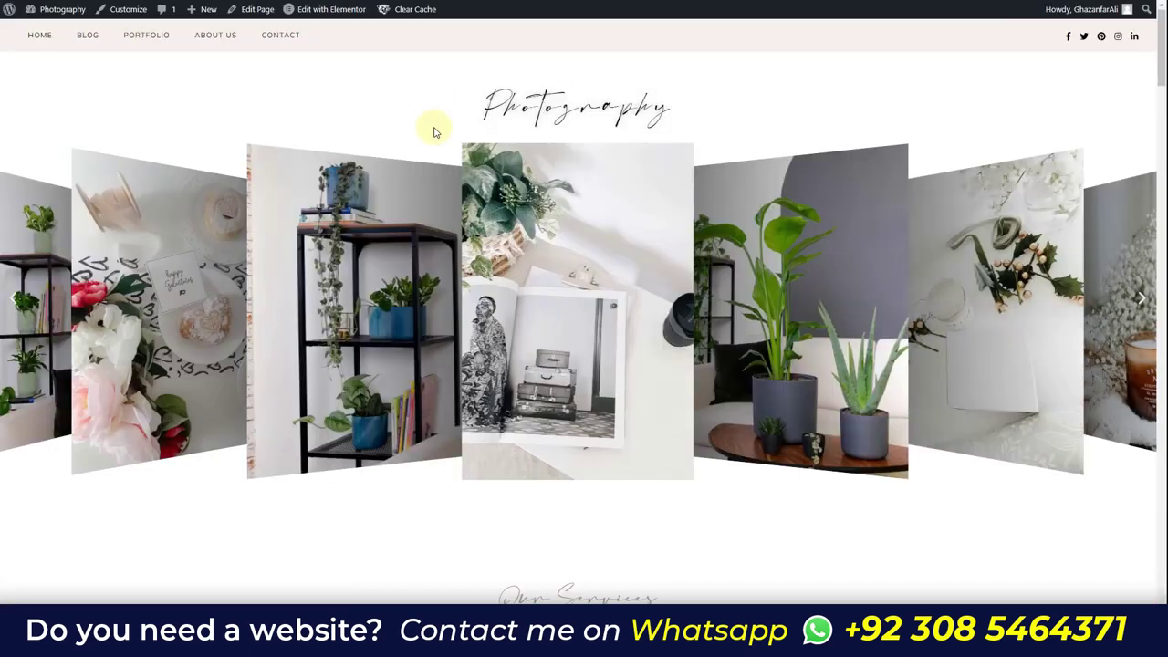
Launch the WordPress Customizer from the Photography homepage's admin bar
{"action": "scroll", "coordinate": [431, 141], "scroll_direction": "down", "scroll_amount": 20}
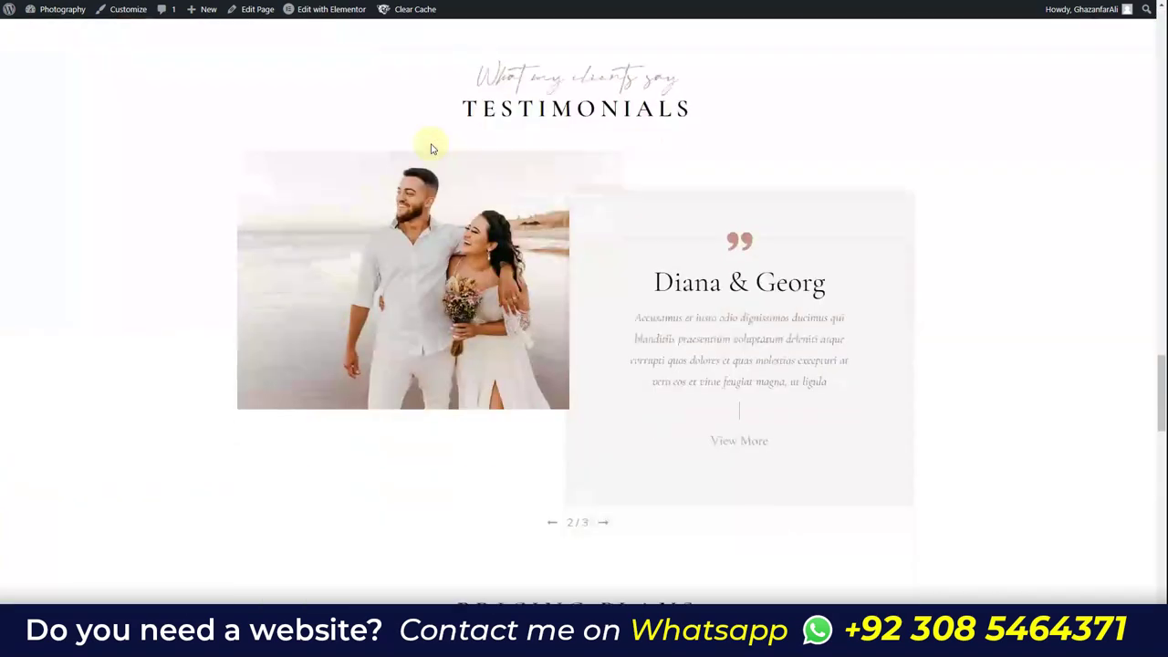
{"action": "scroll", "coordinate": [433, 149], "scroll_direction": "up", "scroll_amount": 20}
{"action": "left_click", "coordinate": [125, 12]}
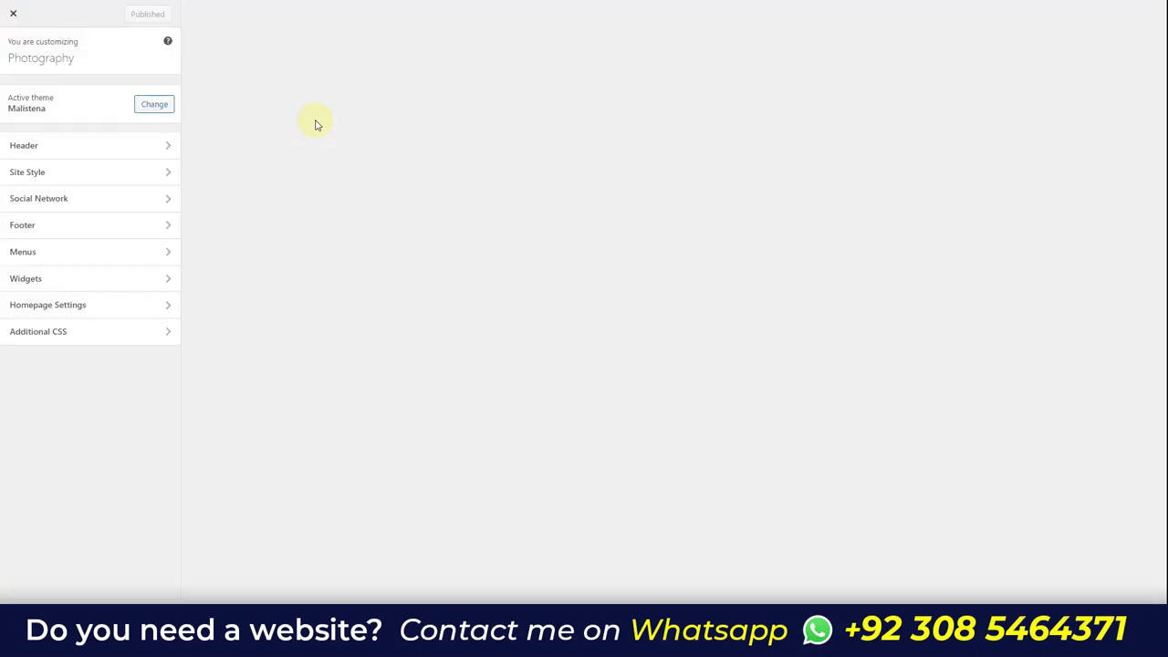
Scroll the preview to the footer and open the Customizer's Footer panel with the Instagram shortcode
{"action": "scroll", "coordinate": [360, 178], "scroll_direction": "down", "scroll_amount": 10}
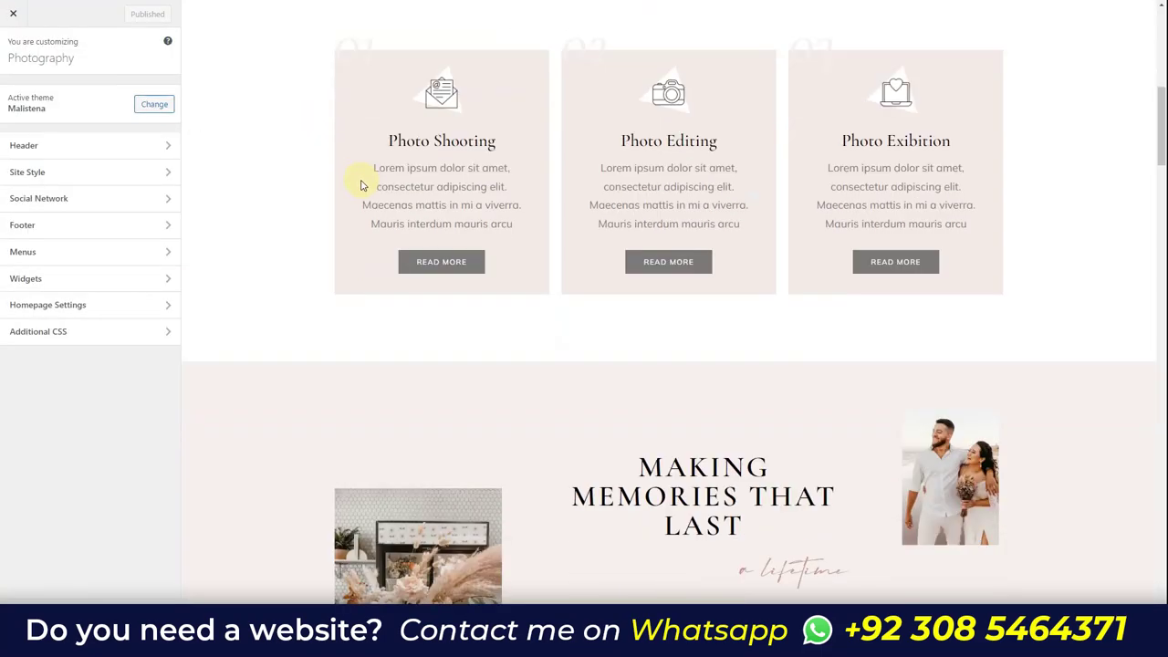
{"action": "scroll", "coordinate": [356, 183], "scroll_direction": "down", "scroll_amount": 15}
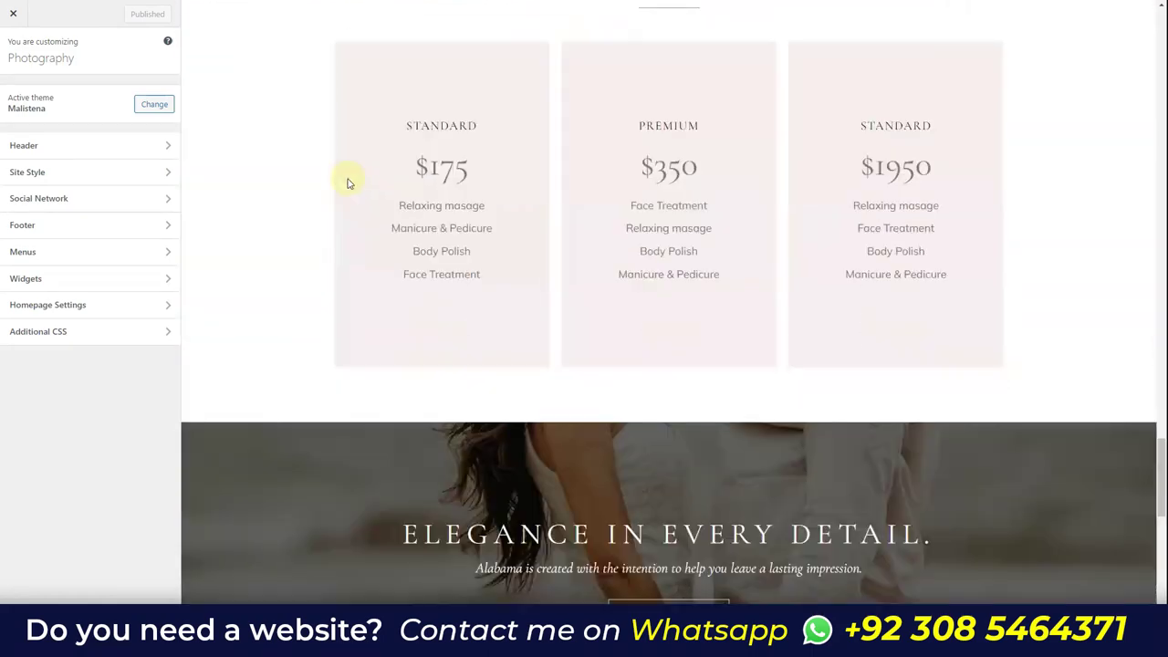
{"action": "scroll", "coordinate": [347, 274], "scroll_direction": "down", "scroll_amount": 2}
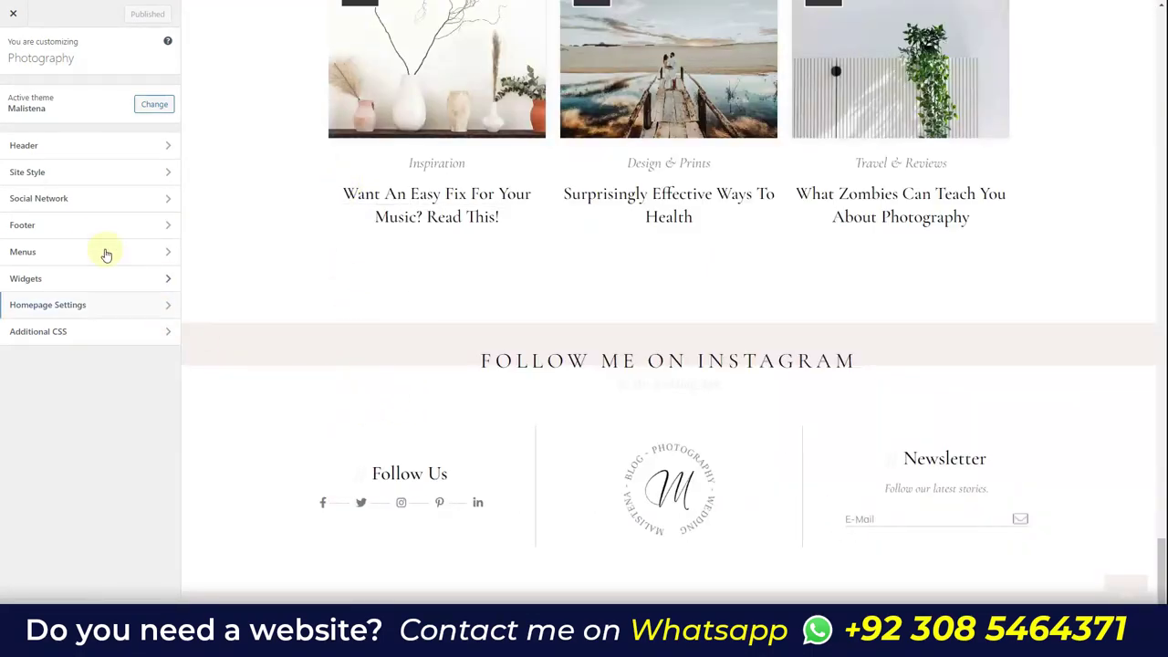
{"action": "left_click", "coordinate": [85, 228]}
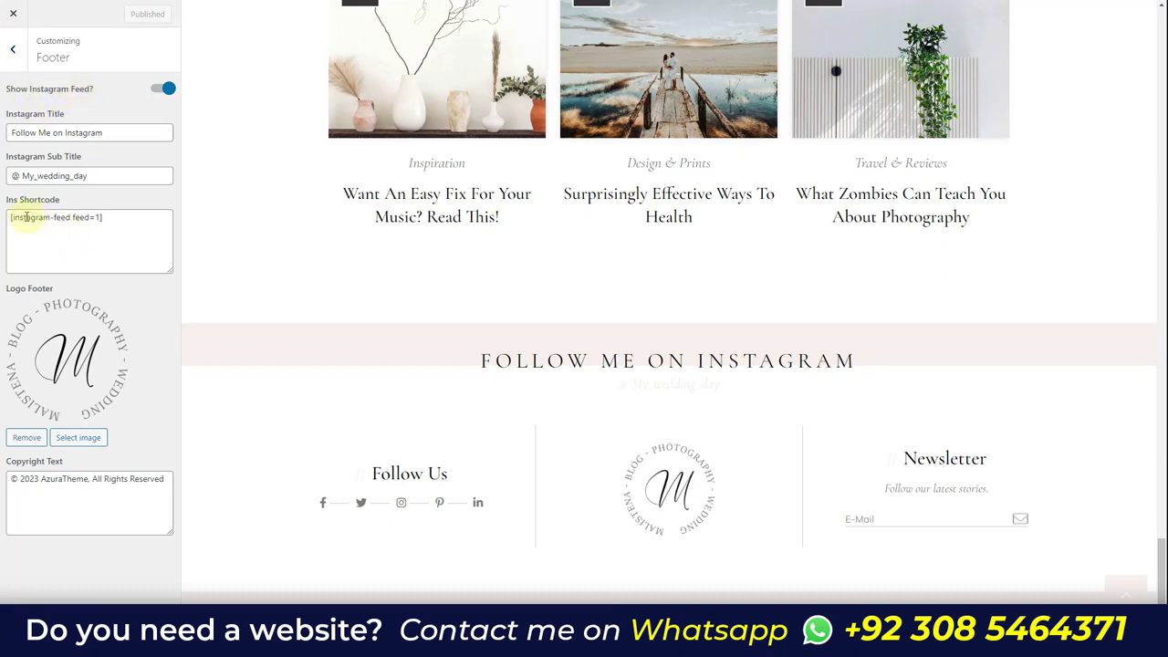
{"action": "left_click_drag", "start_coordinate": [26, 217], "coordinate": [73, 218]}
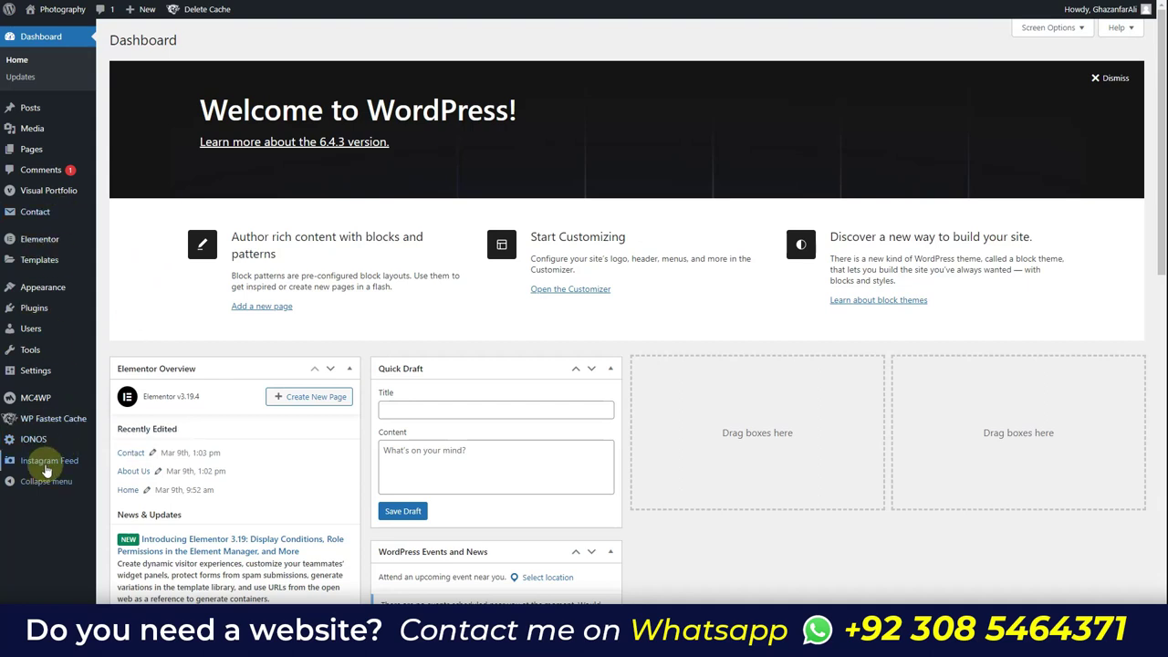
Run the Smash Balloon setup wizard, add a Basic Instagram source and choose Connect with Instagram
{"action": "mouse_move", "coordinate": [55, 468]}
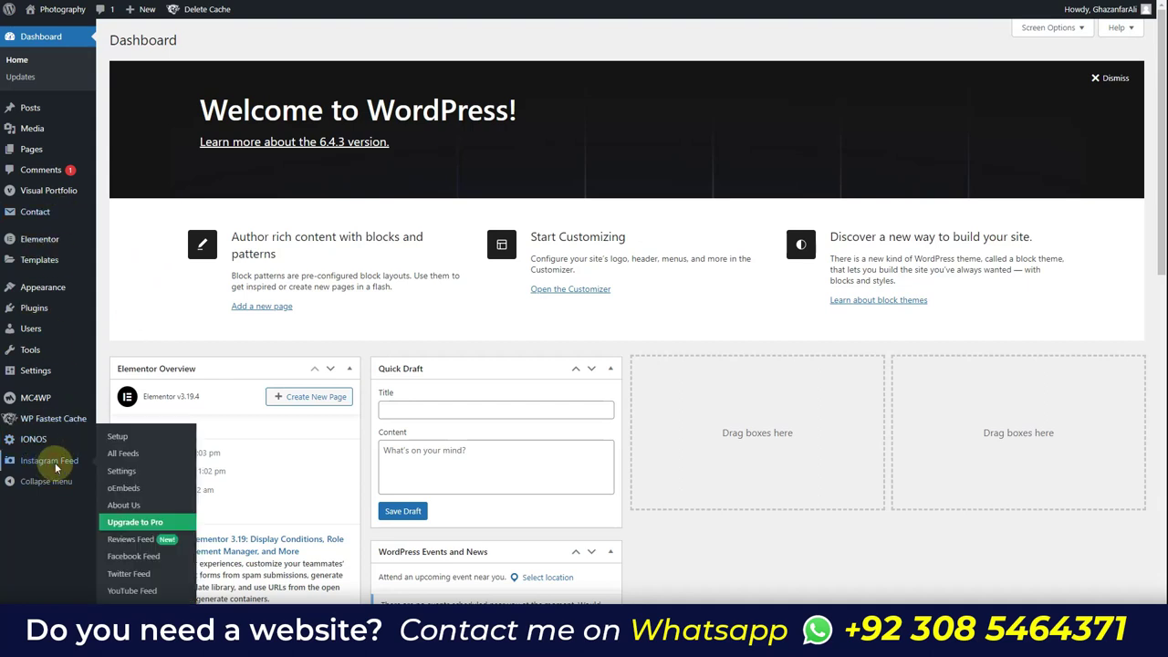
{"action": "left_click", "coordinate": [53, 464]}
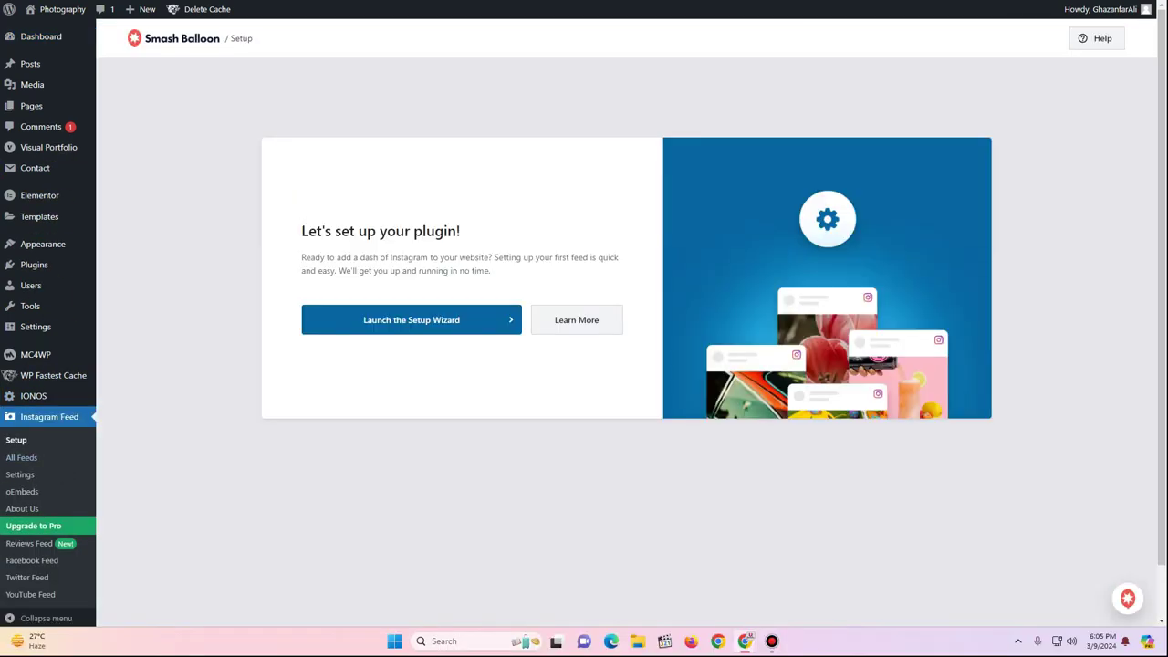
{"action": "left_click", "coordinate": [421, 328]}
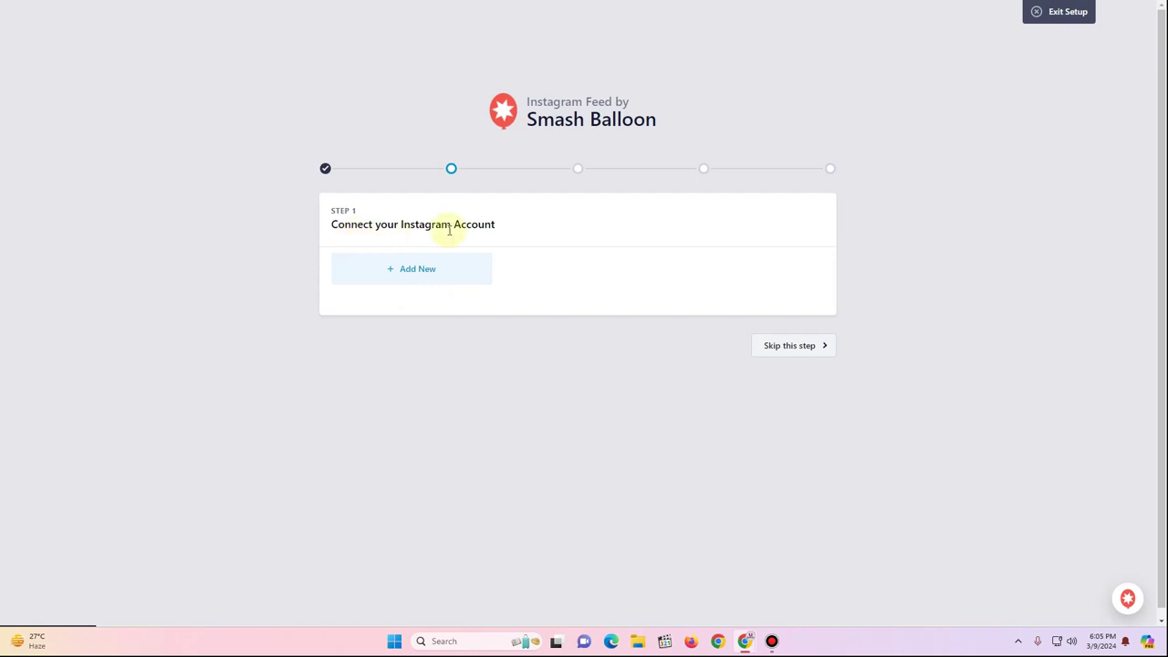
{"action": "left_click", "coordinate": [427, 279]}
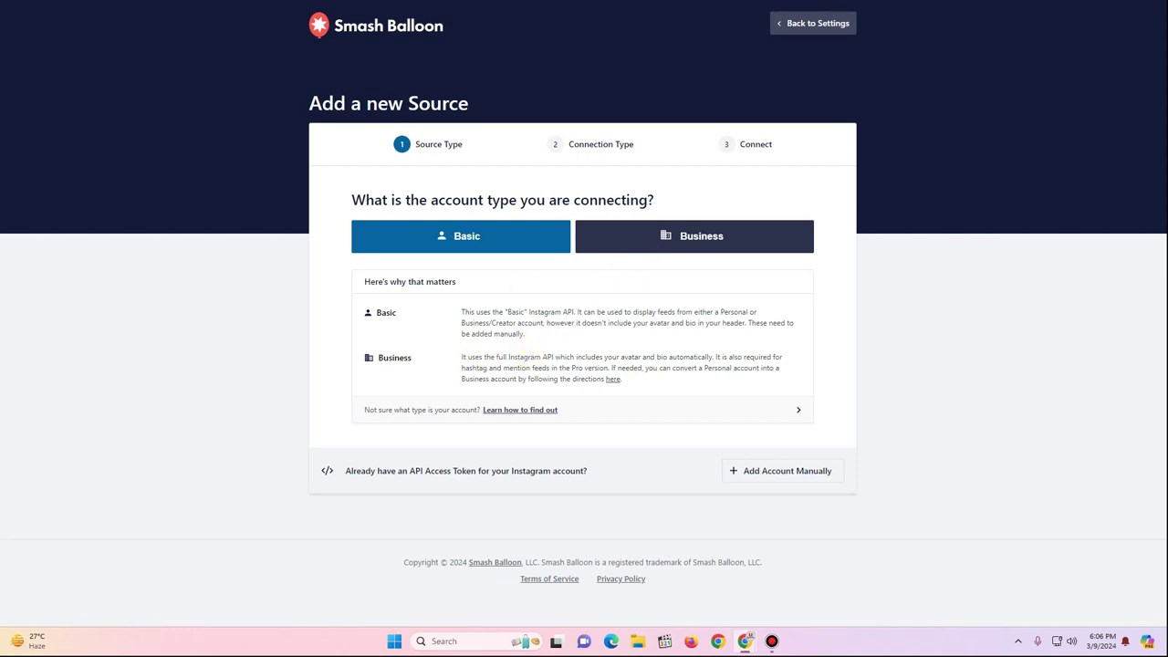
{"action": "left_click", "coordinate": [407, 271]}
{"action": "left_click", "coordinate": [474, 245]}
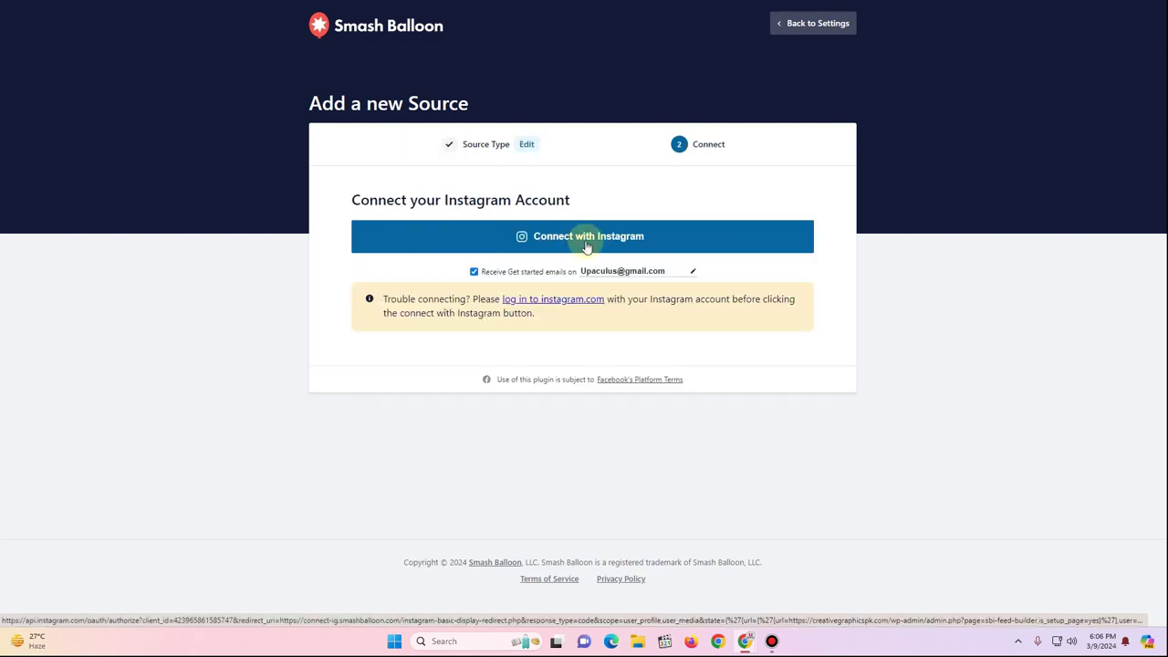
{"action": "left_click", "coordinate": [581, 244]}
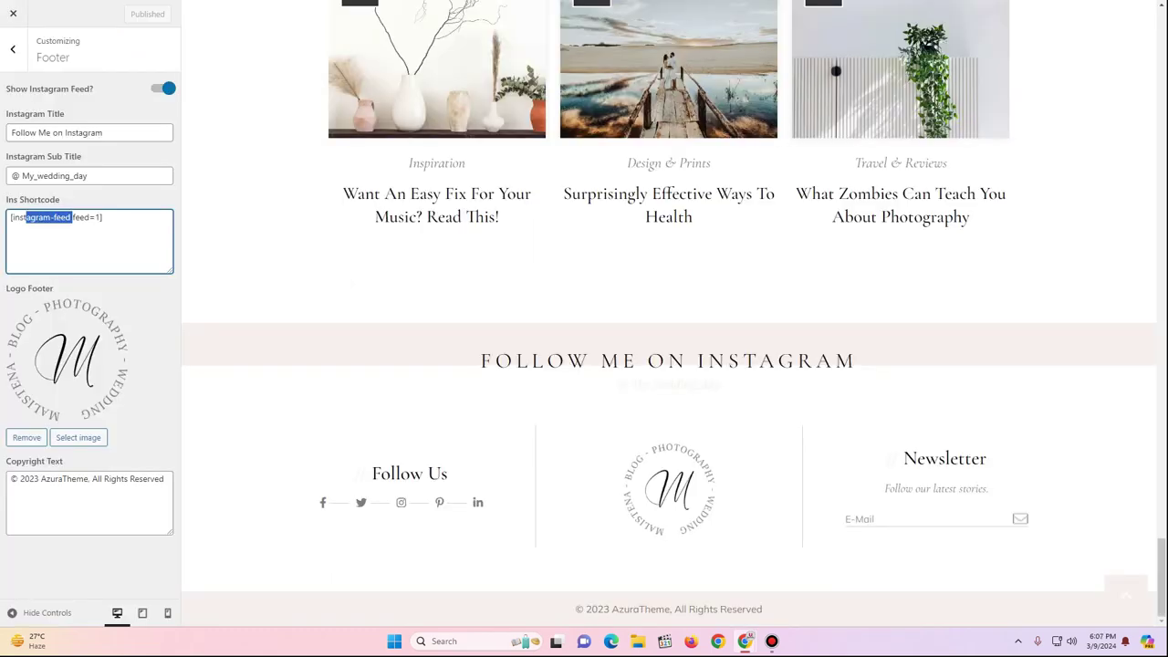
Turn off Show Instagram Feed, add 'photography Portfolio & Blog,' to the copyright, and publish
{"action": "left_click", "coordinate": [129, 230]}
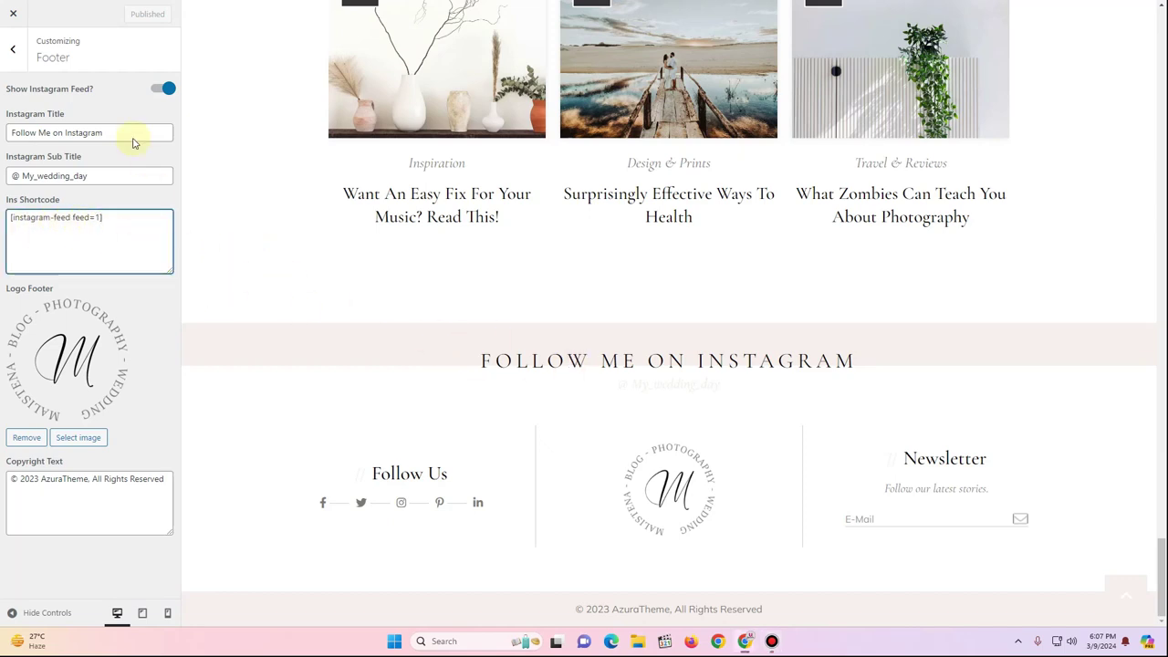
{"action": "left_click", "coordinate": [161, 89]}
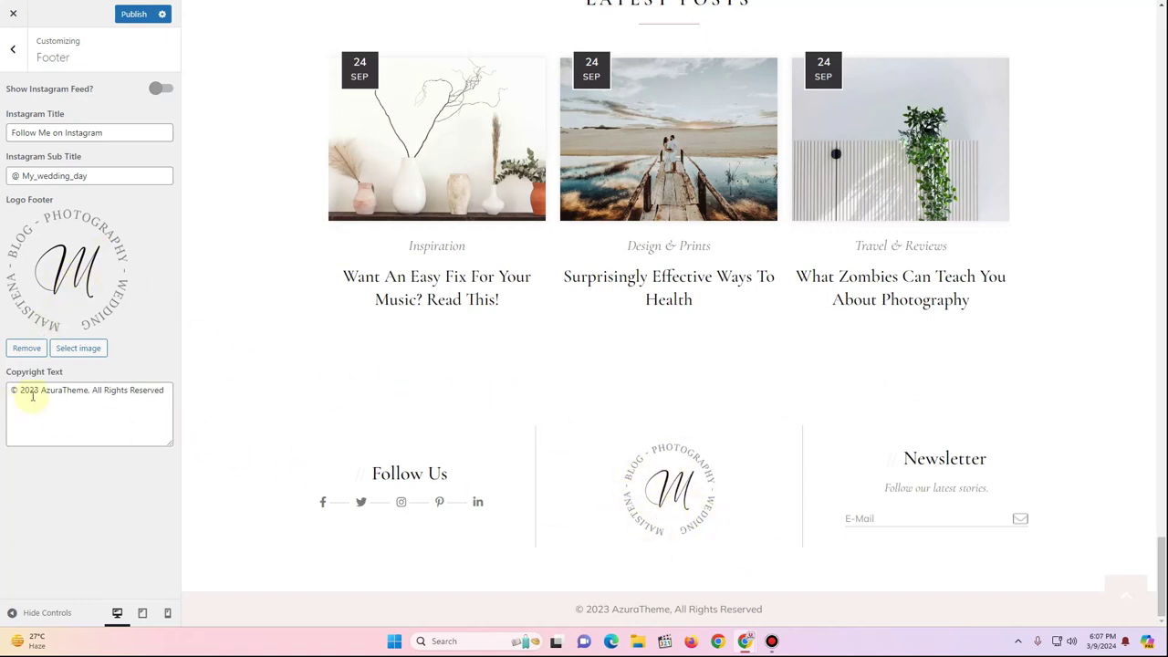
{"action": "left_click_drag", "start_coordinate": [572, 611], "coordinate": [776, 617]}
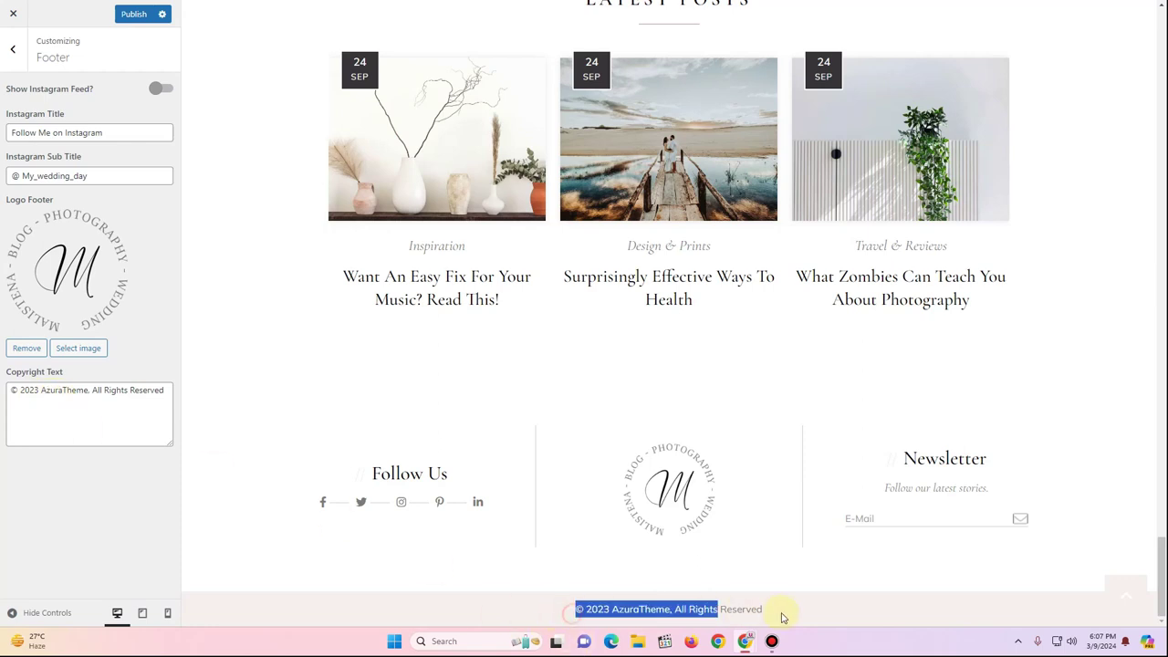
{"action": "left_click", "coordinate": [42, 390]}
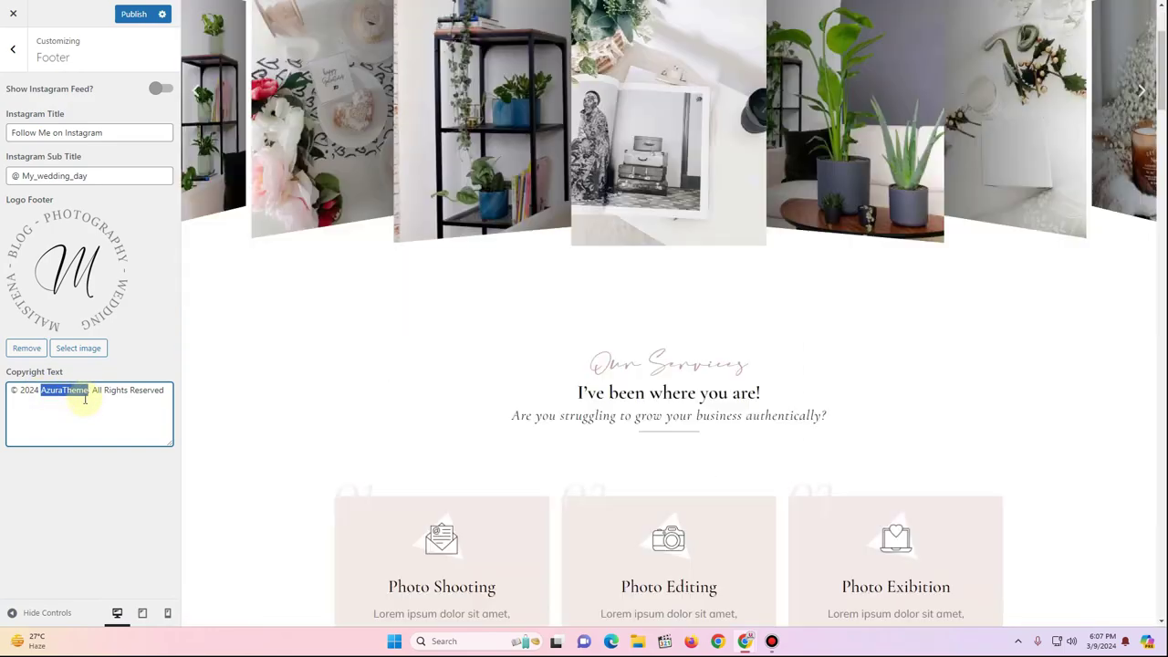
{"action": "type", "text": "photography Portfolio & Bl"}
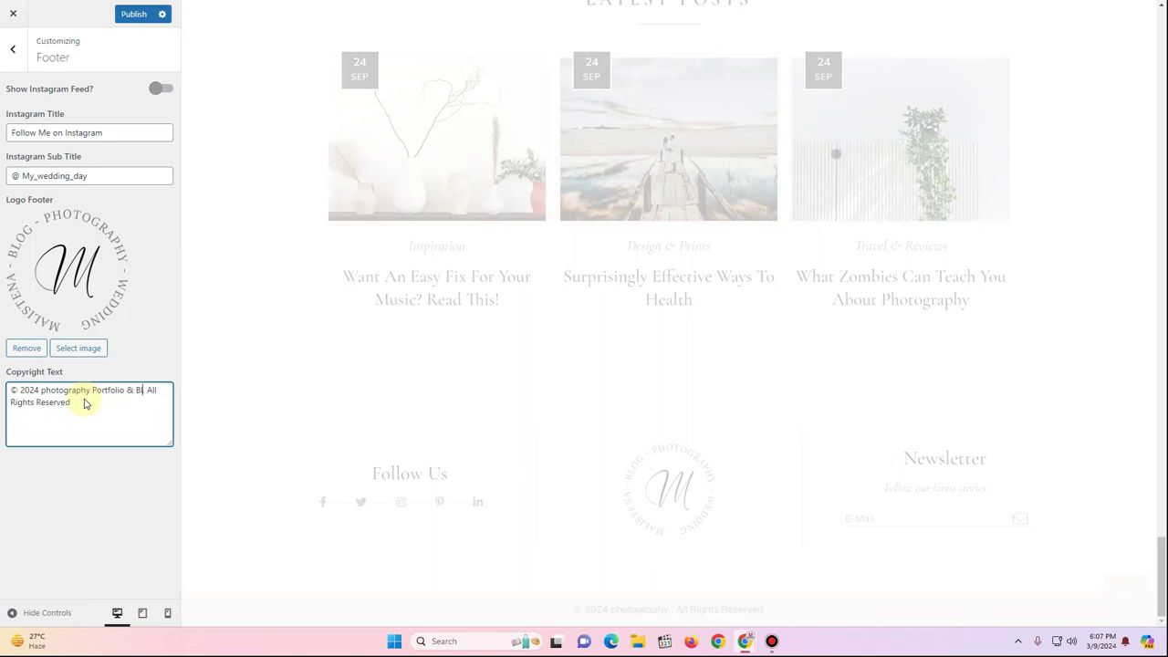
{"action": "type", "text": "og,"}
{"action": "left_click_drag", "start_coordinate": [516, 609], "coordinate": [868, 613]}
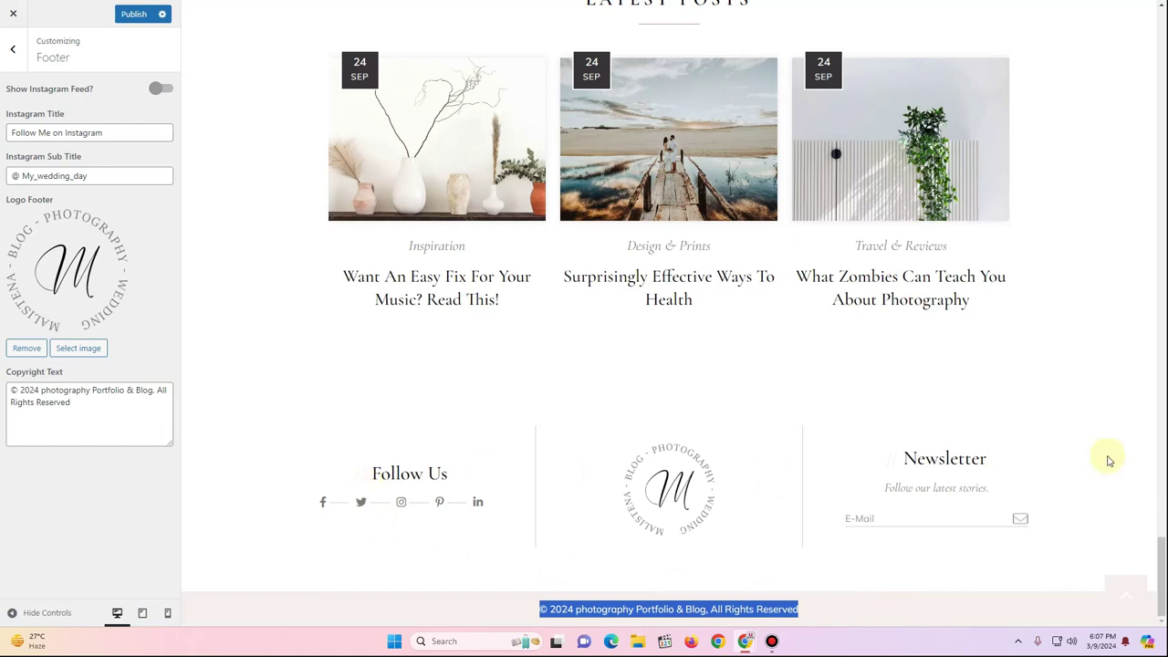
{"action": "left_click", "coordinate": [121, 17]}
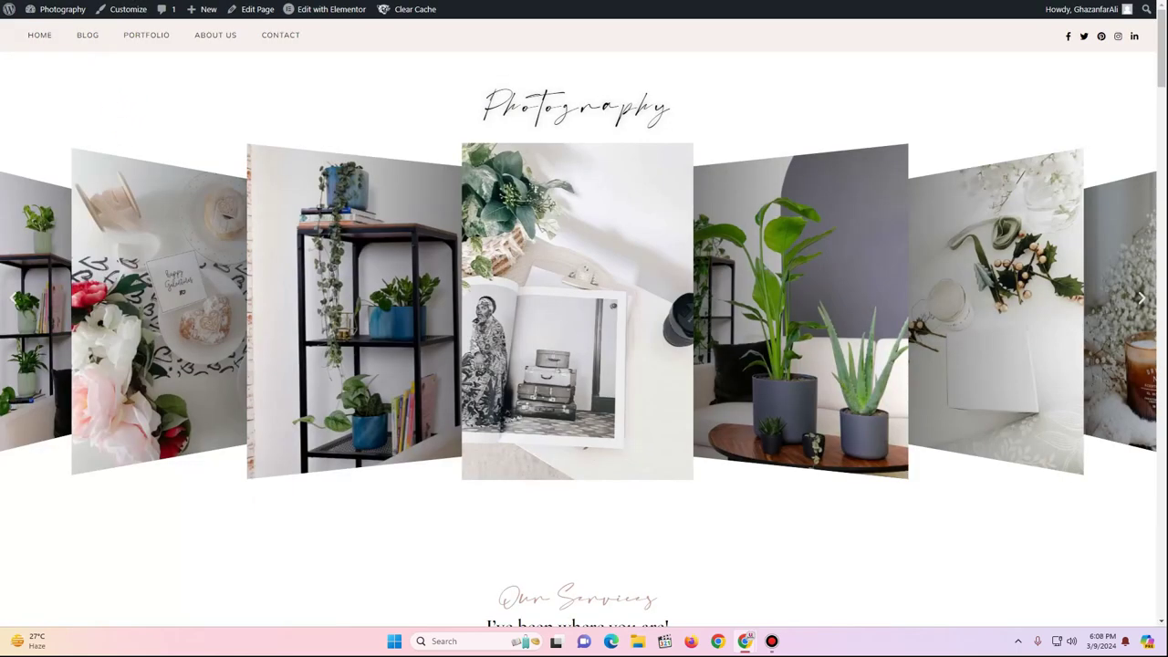
Collapse Sidebar, expand Footer 1 to inspect its Follow Us social widget, then expand Footer 2
{"action": "mouse_move", "coordinate": [64, 9]}
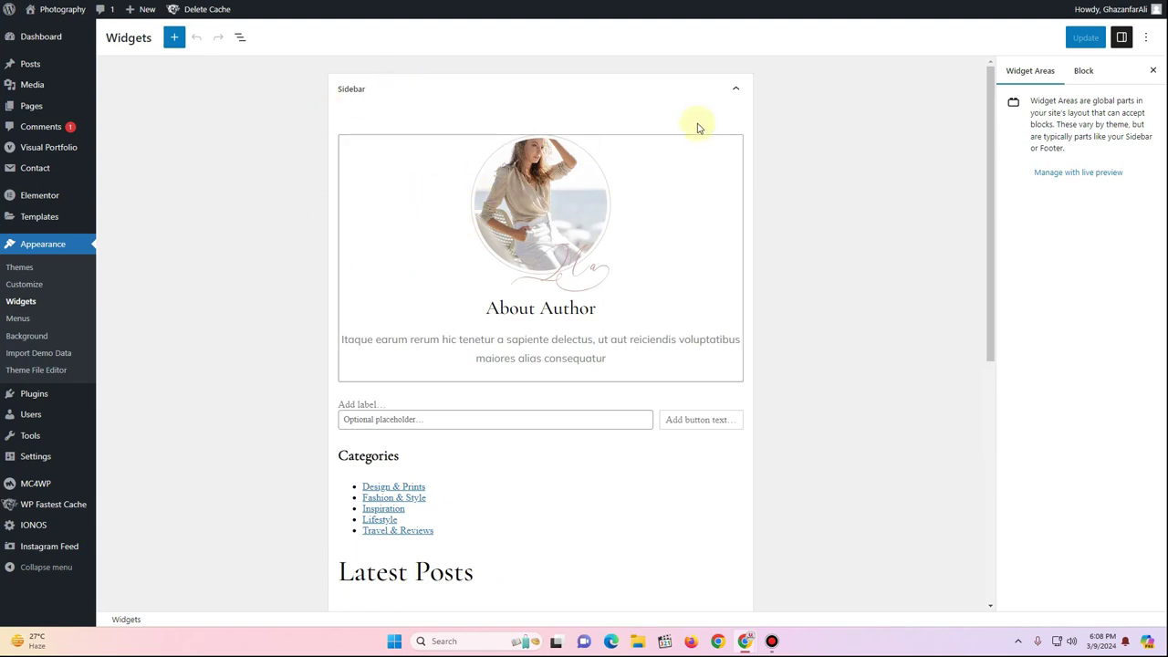
{"action": "left_click", "coordinate": [735, 91]}
{"action": "left_click", "coordinate": [742, 137]}
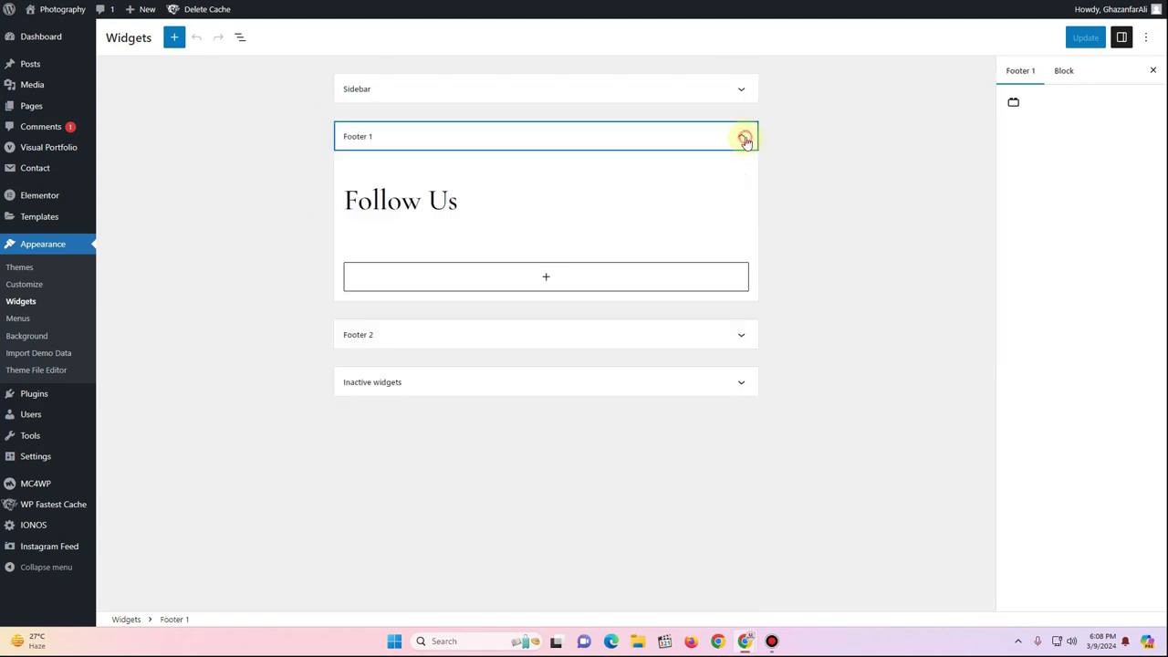
{"action": "left_click", "coordinate": [425, 219]}
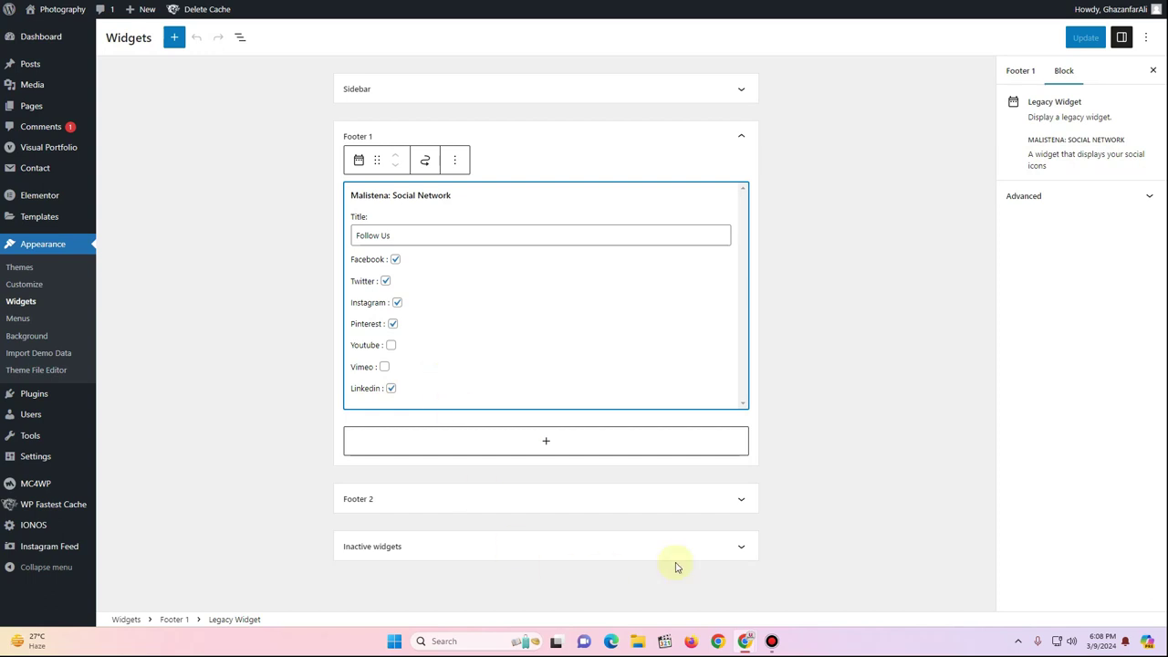
{"action": "left_click", "coordinate": [732, 502]}
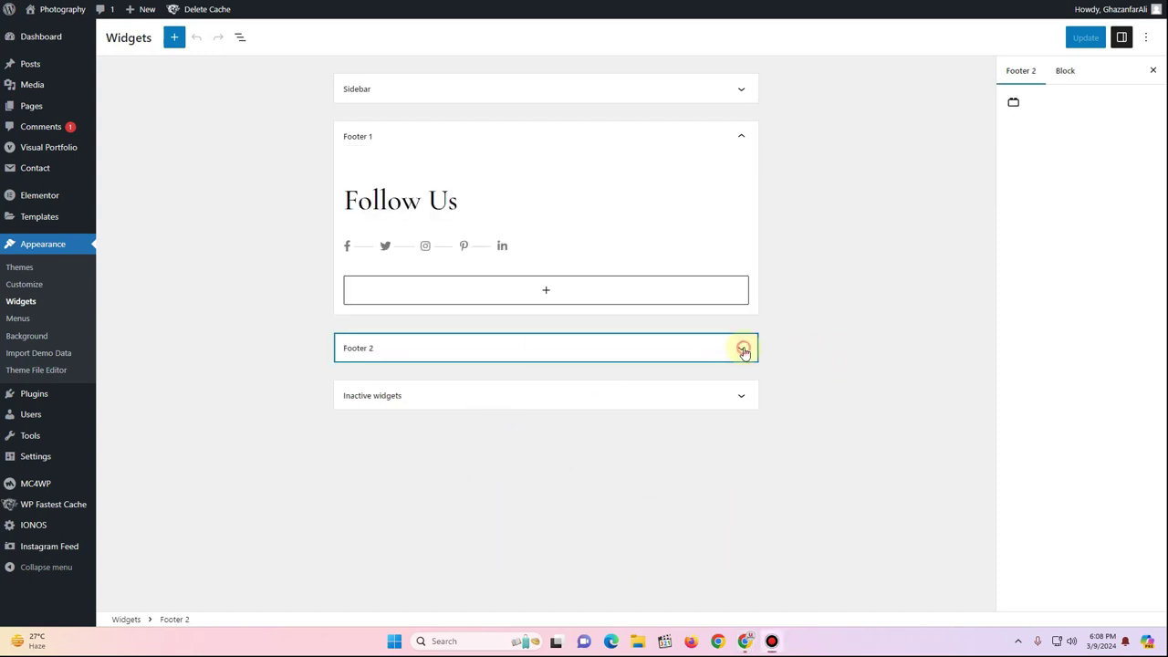
{"action": "left_click", "coordinate": [741, 347]}
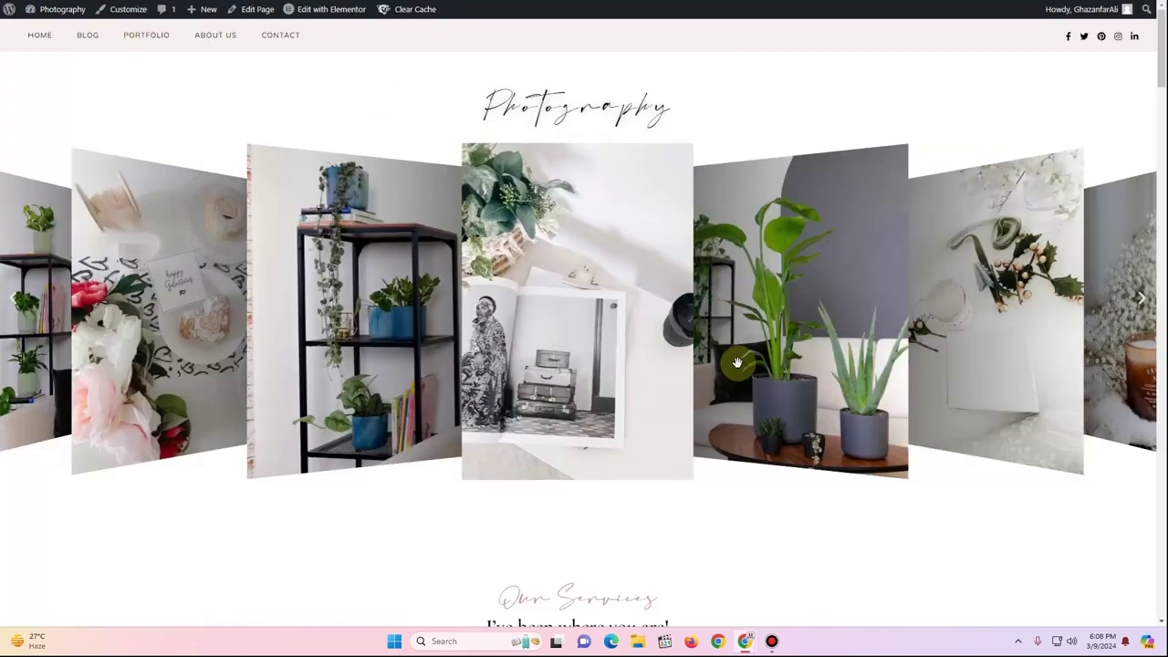
Reopen the site Customizer at its Social Network settings
{"action": "scroll", "coordinate": [978, 377], "scroll_direction": "down", "scroll_amount": 15}
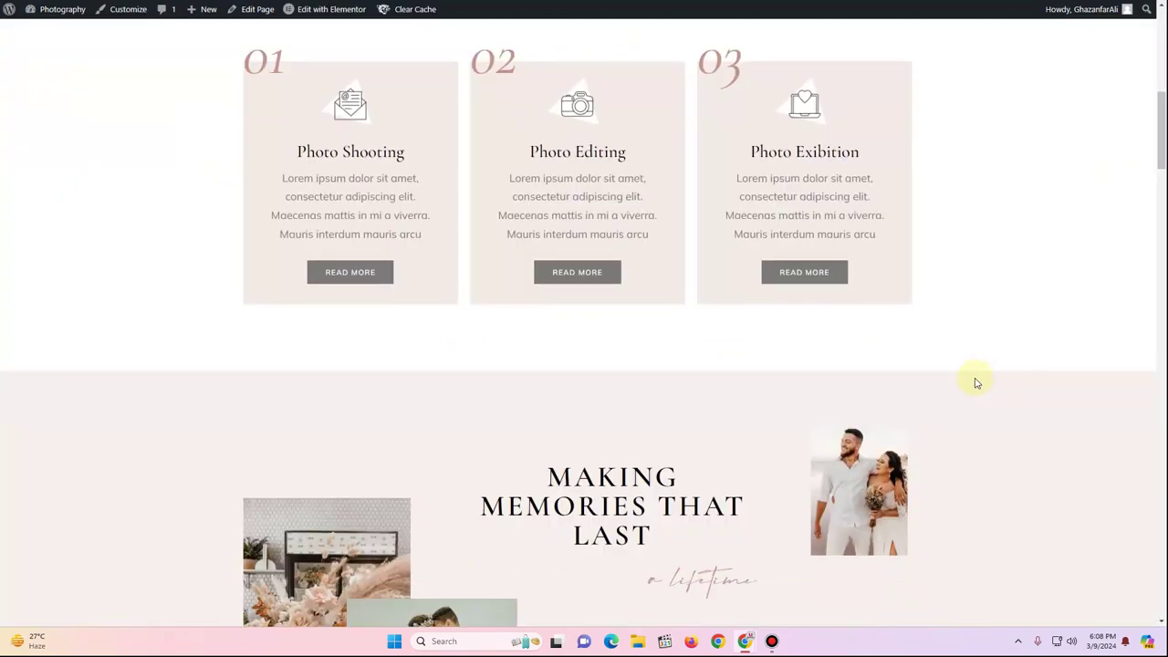
{"action": "scroll", "coordinate": [833, 393], "scroll_direction": "down", "scroll_amount": 15}
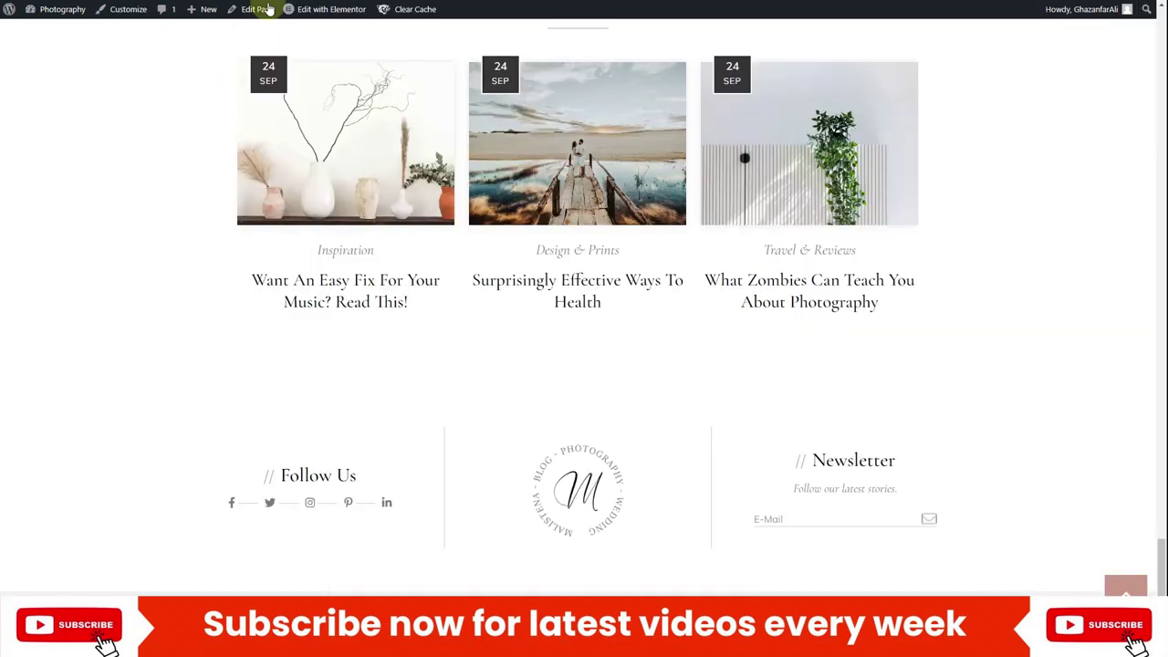
{"action": "left_click", "coordinate": [128, 19]}
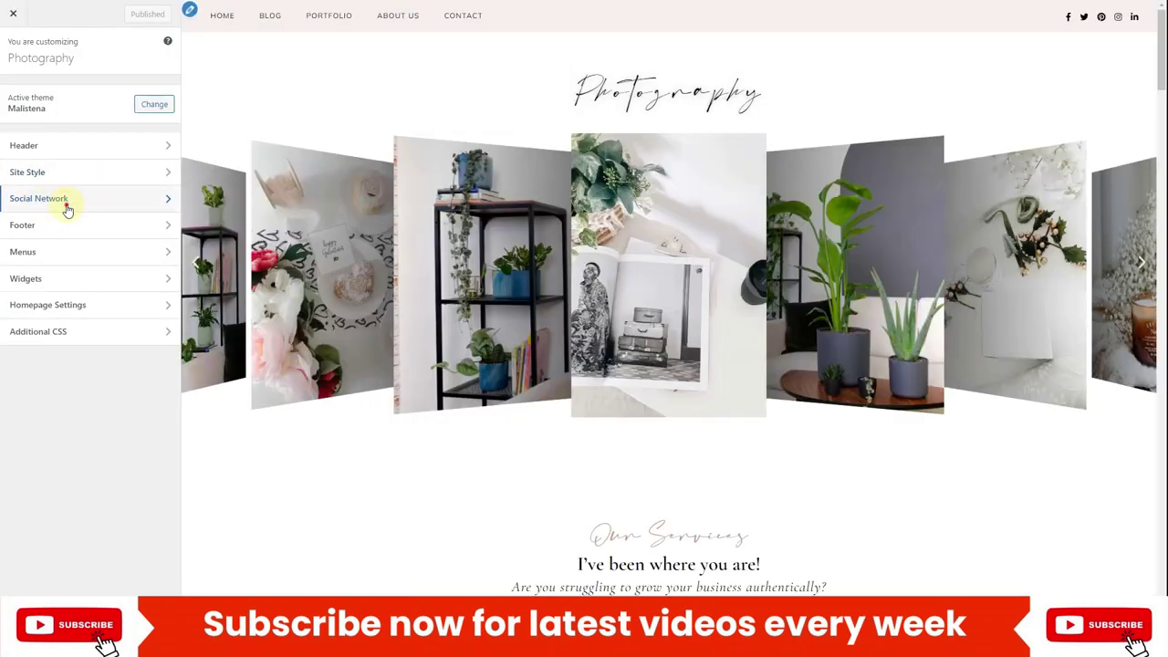
{"action": "left_click", "coordinate": [67, 208]}
Review the Facebook, Twitter and Instagram link fields, then close the Customizer to the live homepage
{"action": "left_click", "coordinate": [16, 108]}
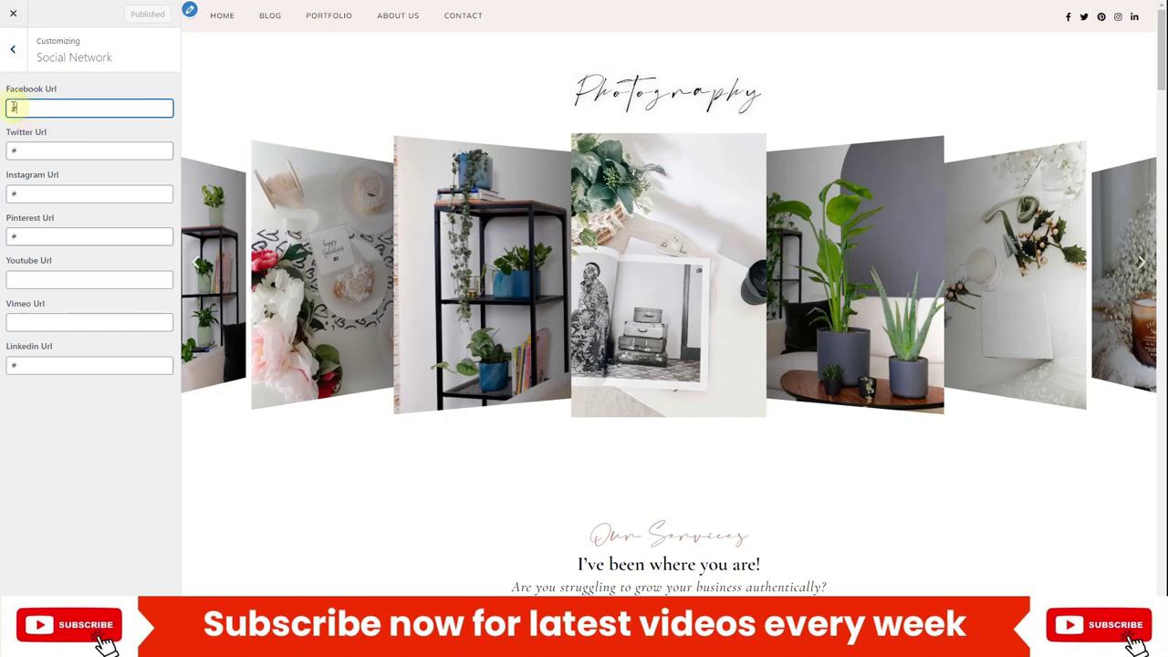
{"action": "left_click", "coordinate": [24, 151]}
{"action": "left_click", "coordinate": [35, 199]}
{"action": "left_click", "coordinate": [14, 14]}
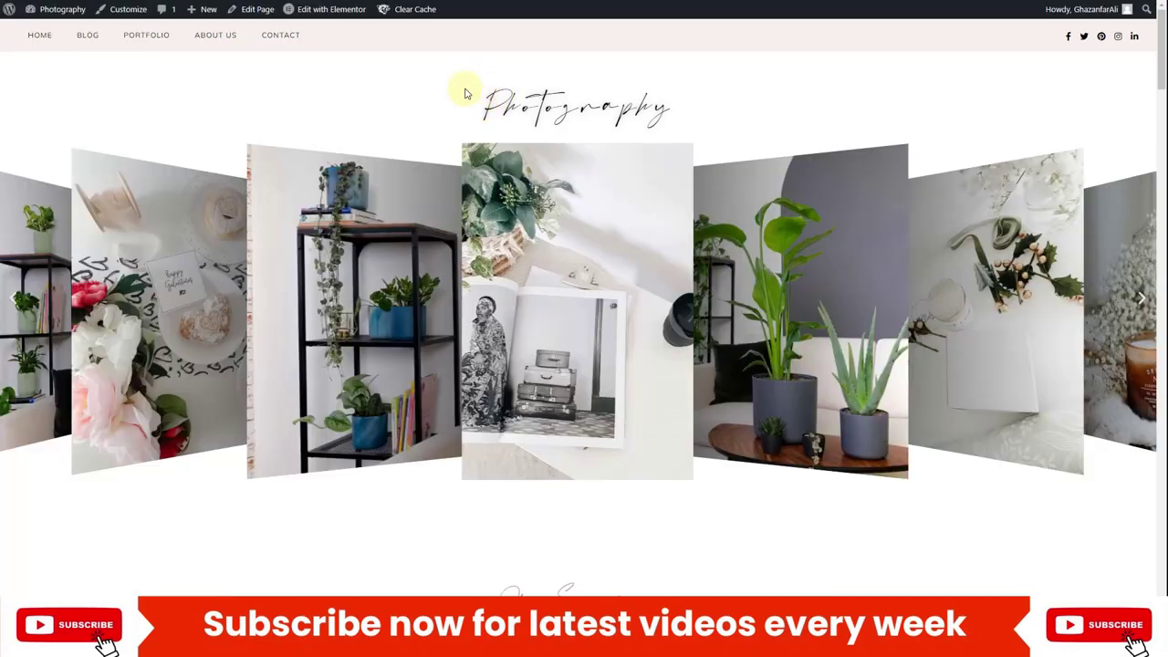
{"action": "scroll", "coordinate": [454, 100], "scroll_direction": "down", "scroll_amount": 1}
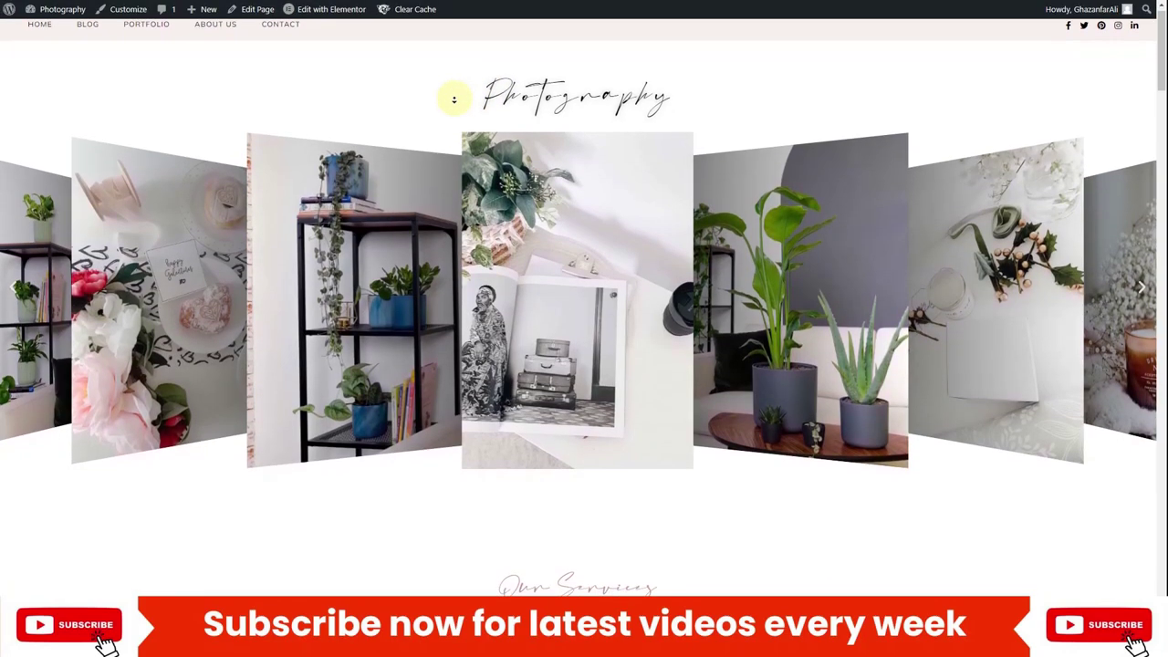
{"action": "scroll", "coordinate": [454, 103], "scroll_direction": "down", "scroll_amount": 2}
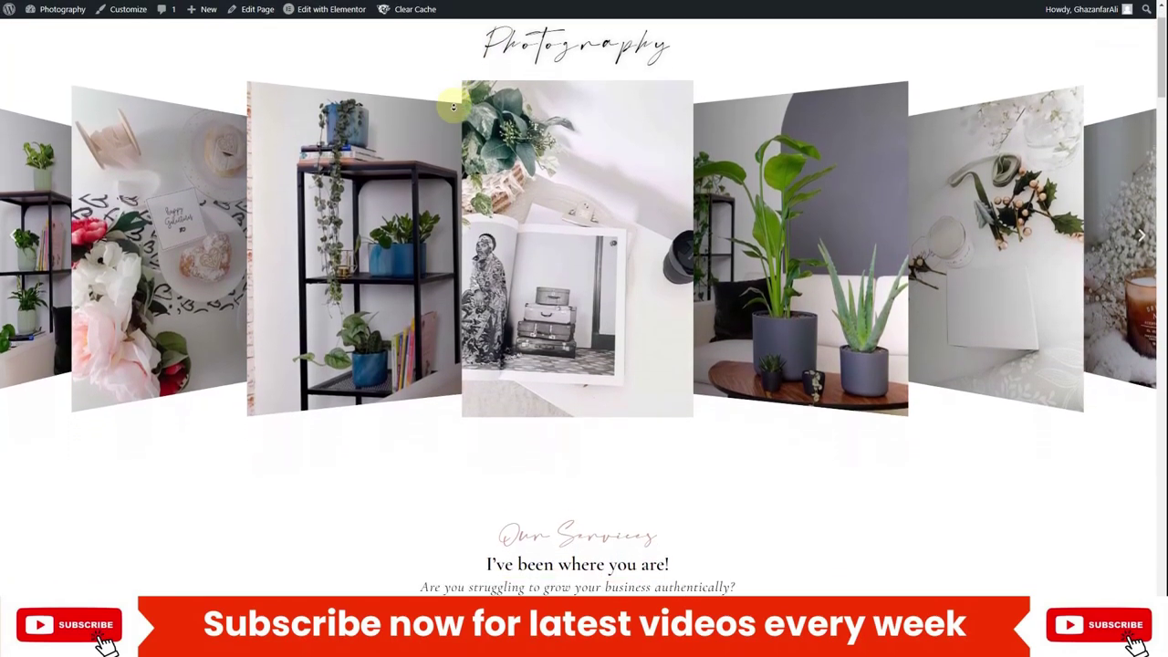
{"action": "scroll", "coordinate": [454, 106], "scroll_direction": "down", "scroll_amount": 2}
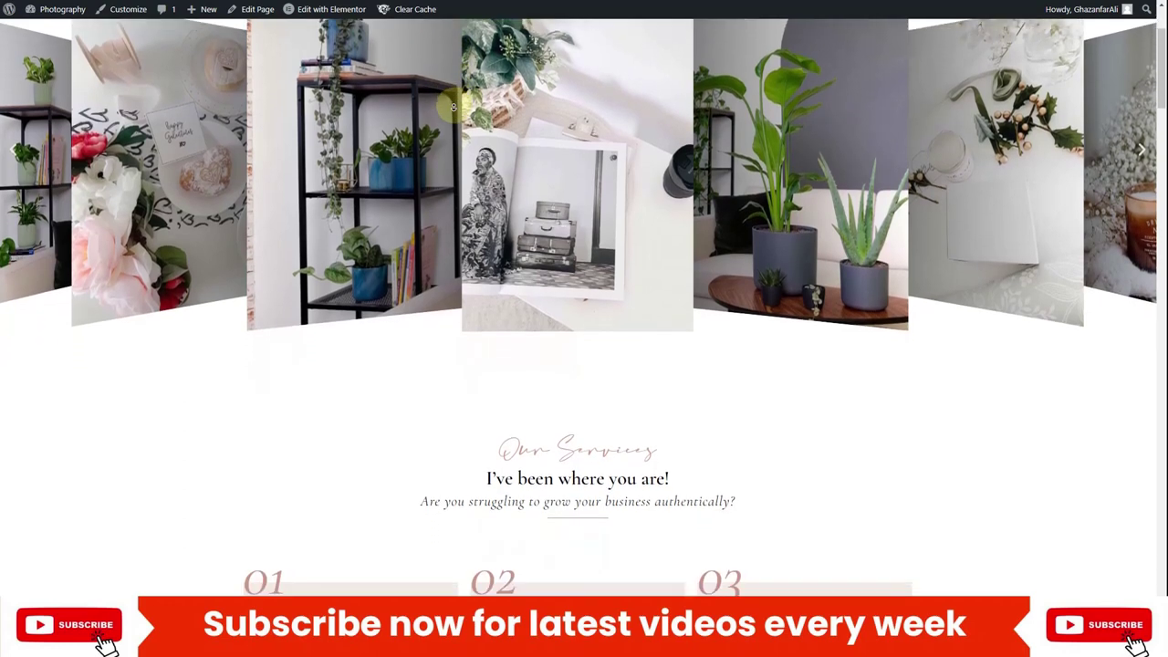
{"action": "scroll", "coordinate": [454, 107], "scroll_direction": "down", "scroll_amount": 2}
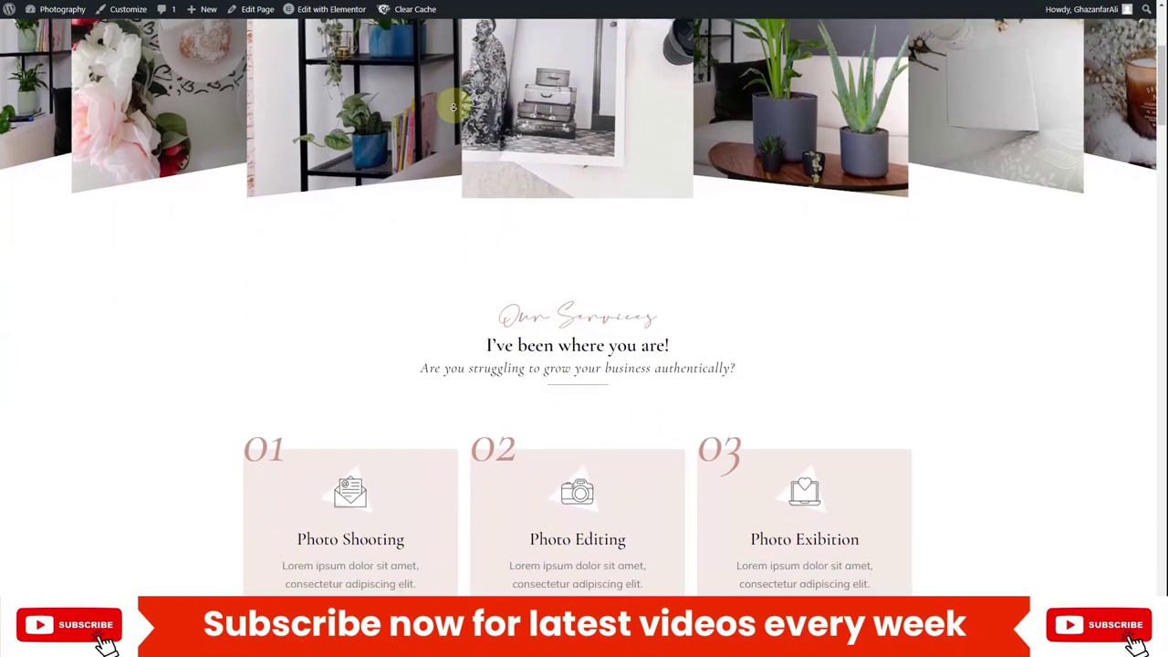
{"action": "scroll", "coordinate": [453, 107], "scroll_direction": "down", "scroll_amount": 2}
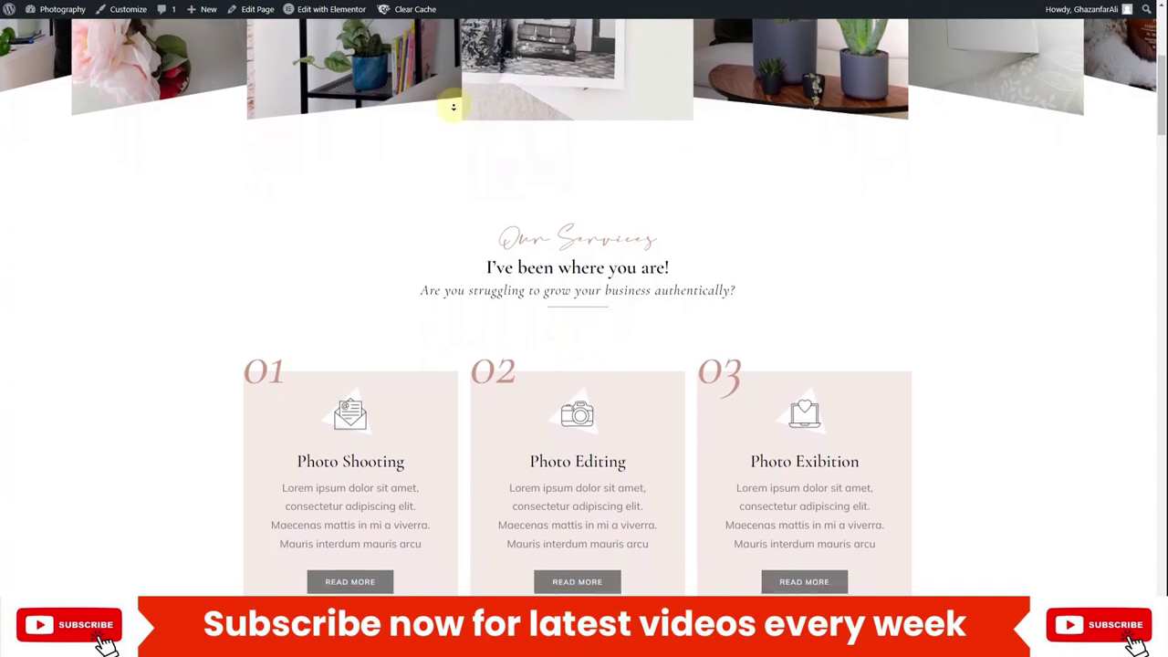
{"action": "scroll", "coordinate": [452, 109], "scroll_direction": "down", "scroll_amount": 3}
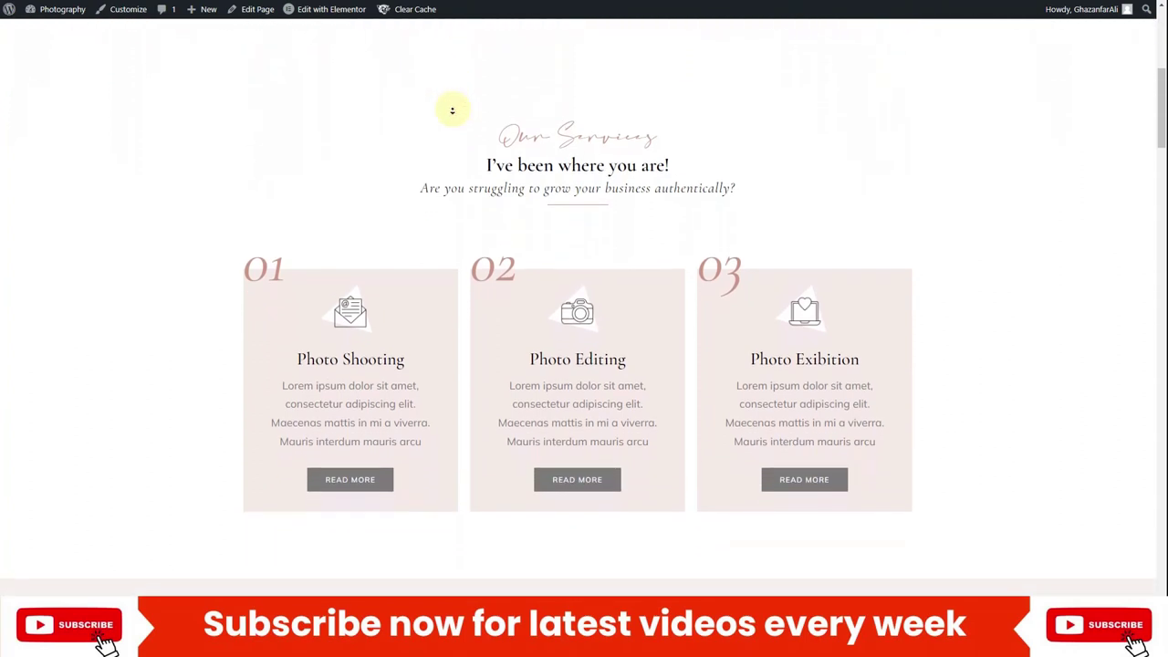
{"action": "scroll", "coordinate": [451, 110], "scroll_direction": "down", "scroll_amount": 3}
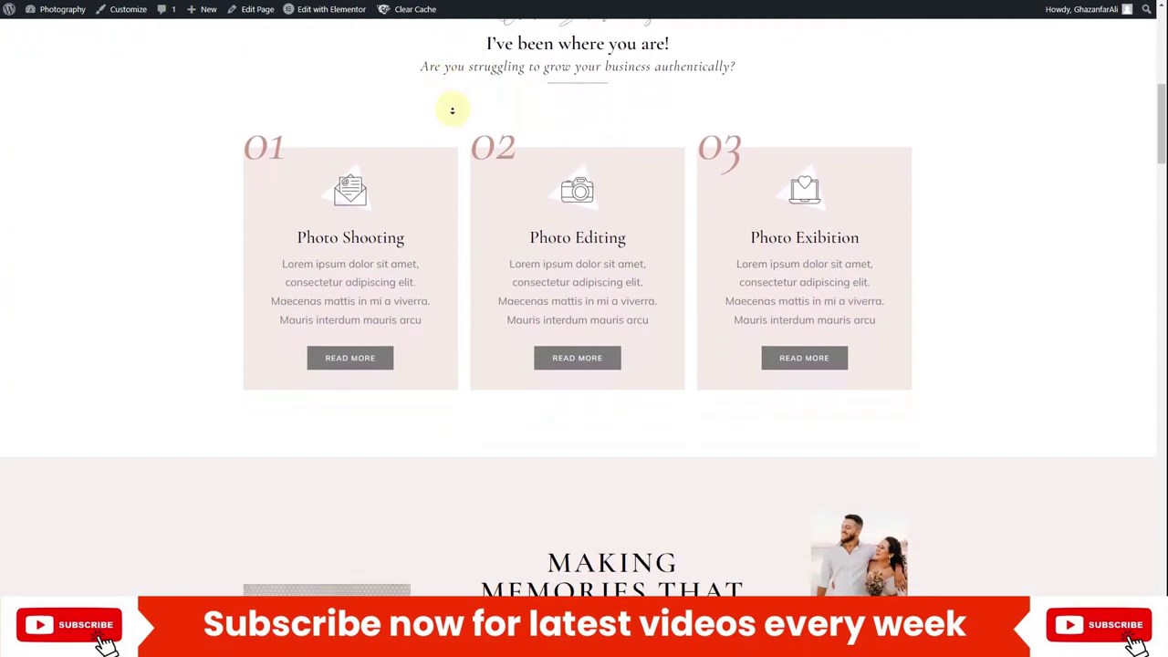
{"action": "scroll", "coordinate": [452, 110], "scroll_direction": "down", "scroll_amount": 3}
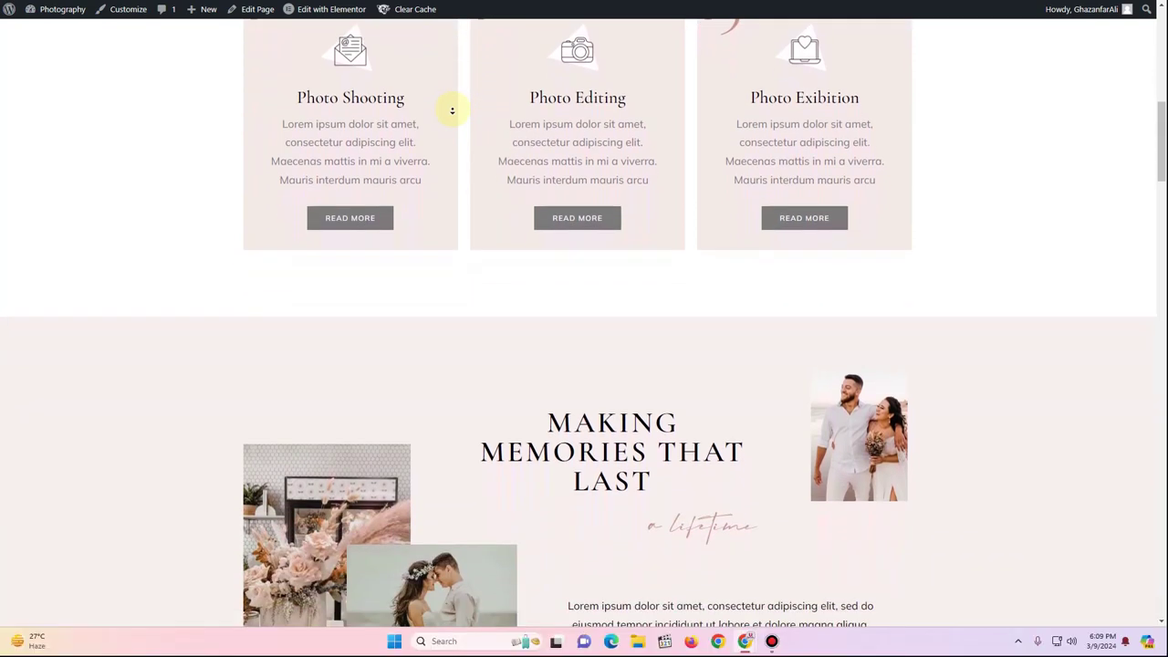
{"action": "scroll", "coordinate": [452, 110], "scroll_direction": "down", "scroll_amount": 3}
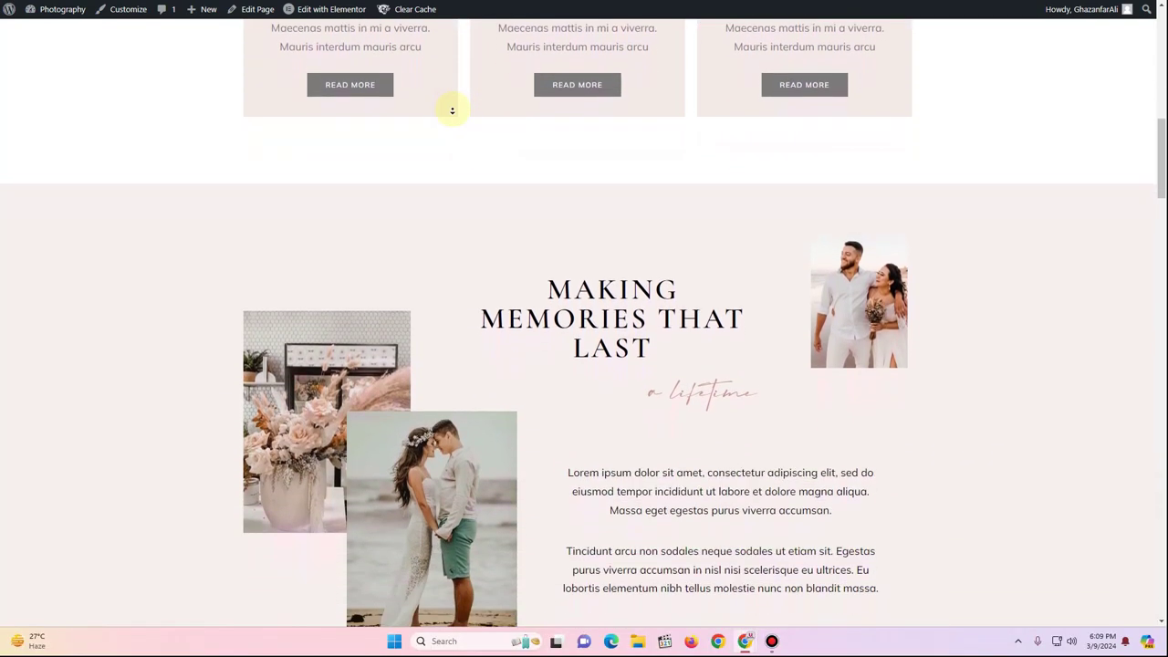
{"action": "scroll", "coordinate": [452, 109], "scroll_direction": "down", "scroll_amount": 3}
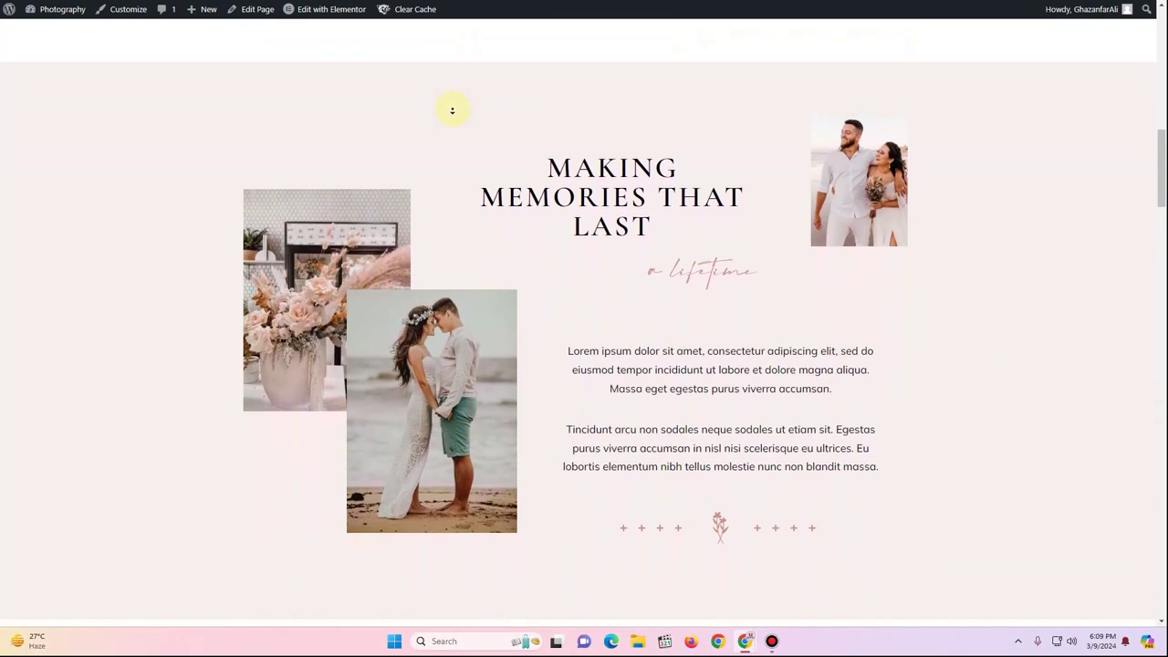
{"action": "scroll", "coordinate": [452, 110], "scroll_direction": "down", "scroll_amount": 4}
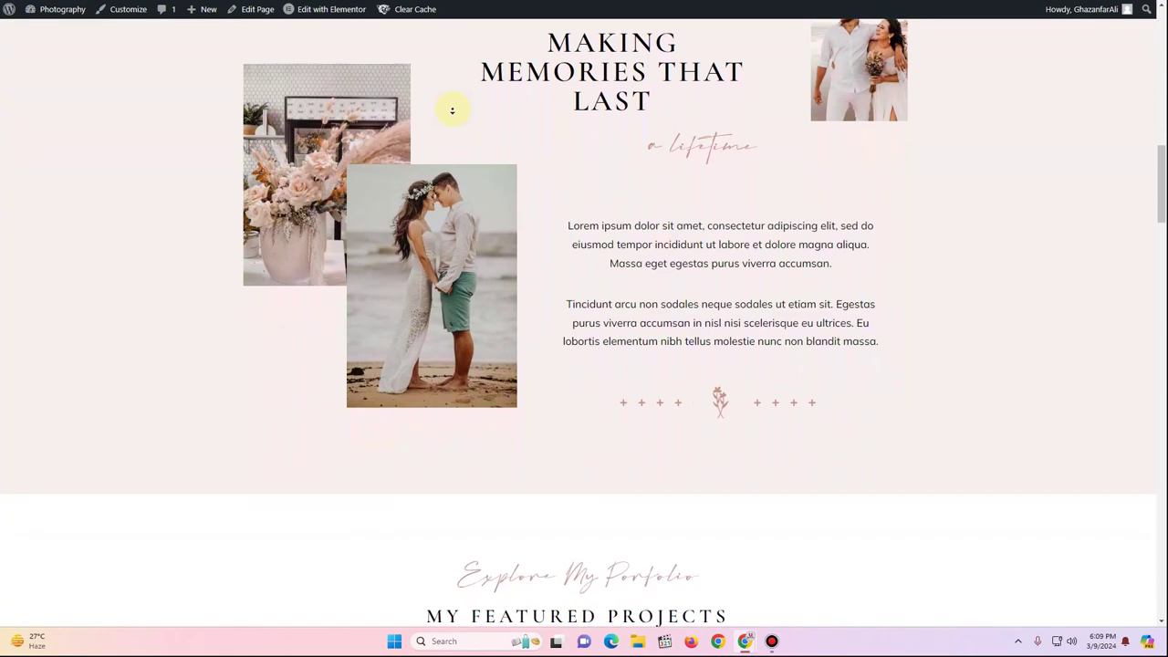
{"action": "scroll", "coordinate": [452, 109], "scroll_direction": "down", "scroll_amount": 3}
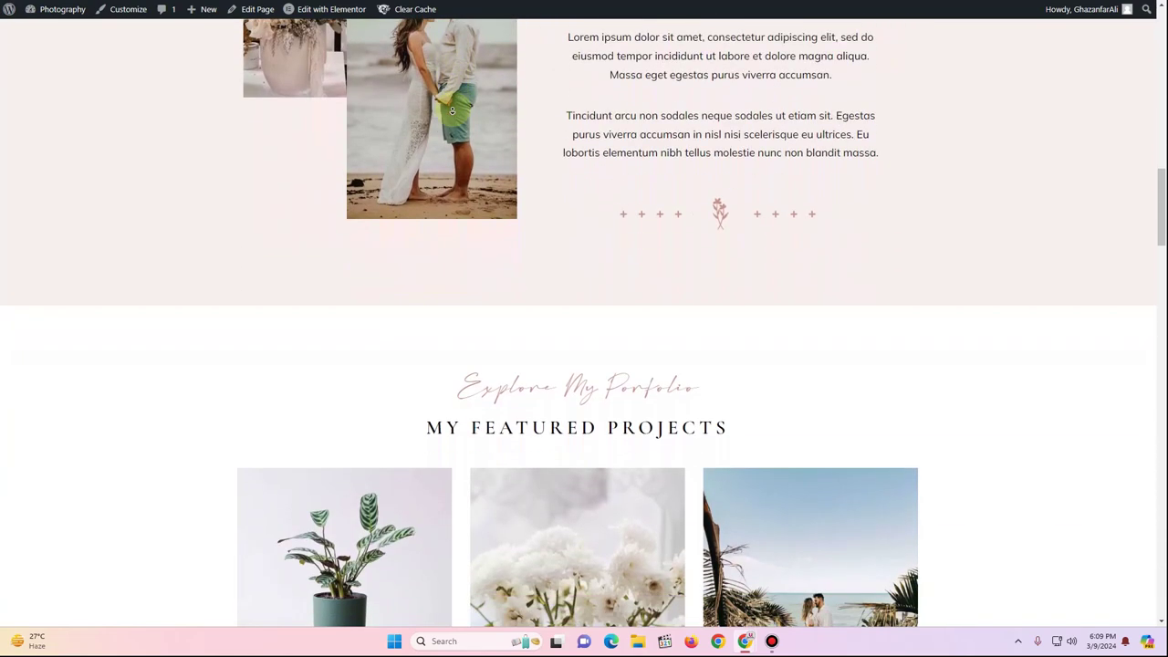
{"action": "scroll", "coordinate": [452, 109], "scroll_direction": "down", "scroll_amount": 4}
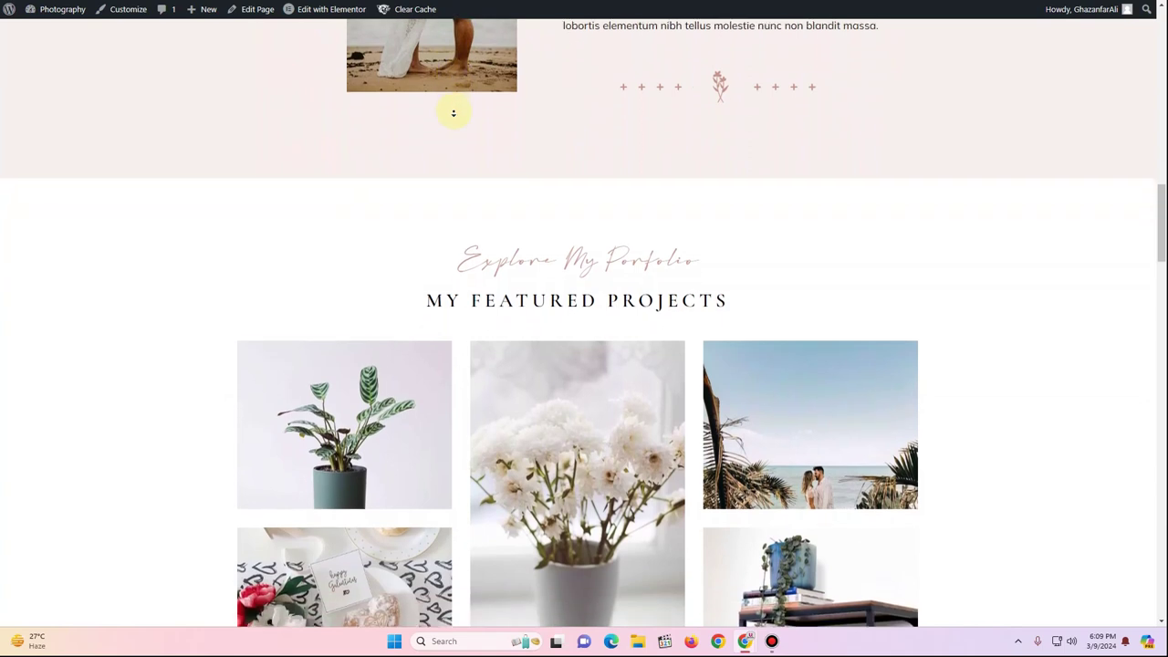
{"action": "scroll", "coordinate": [454, 112], "scroll_direction": "down", "scroll_amount": 2}
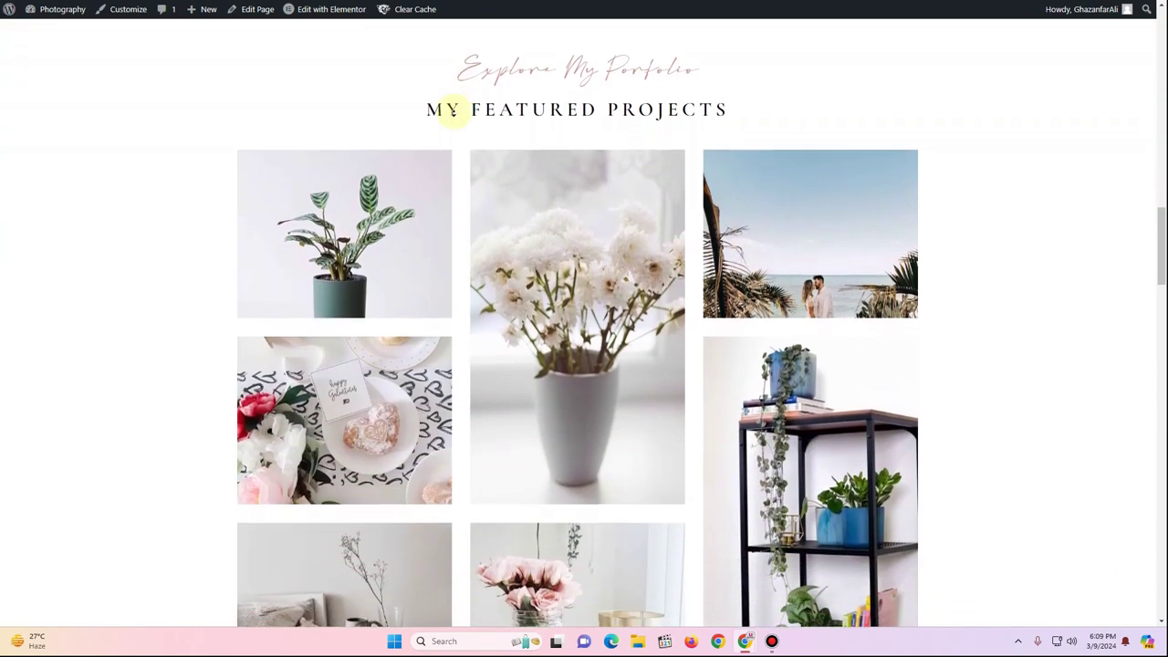
{"action": "scroll", "coordinate": [454, 111], "scroll_direction": "down", "scroll_amount": 4}
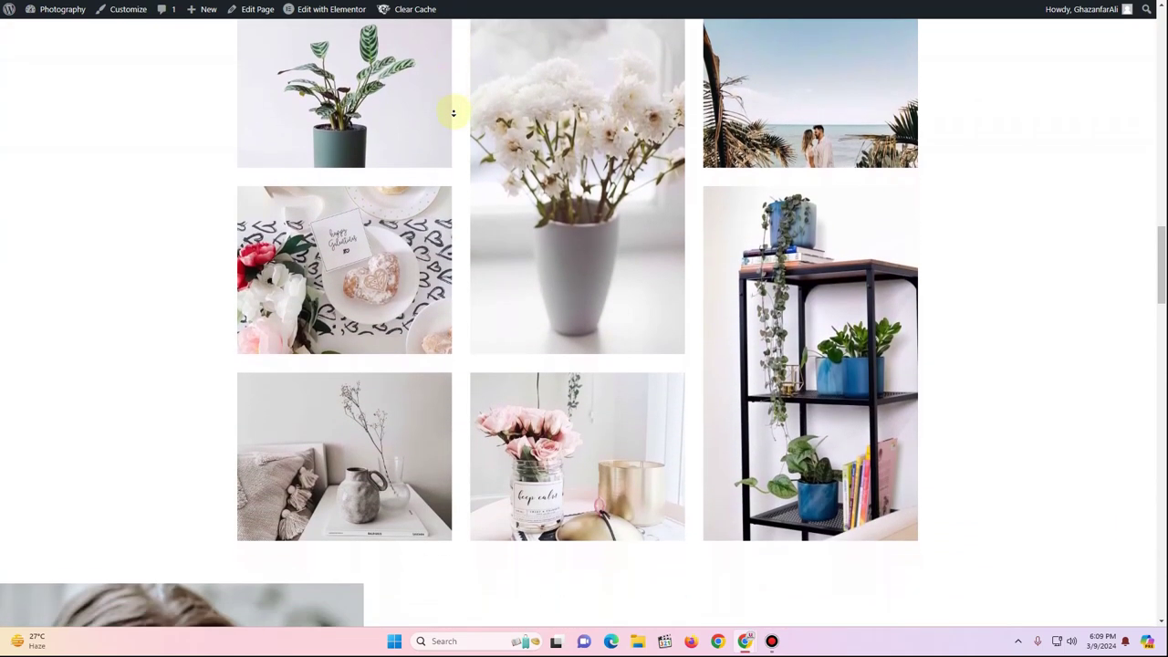
{"action": "scroll", "coordinate": [452, 112], "scroll_direction": "down", "scroll_amount": 4}
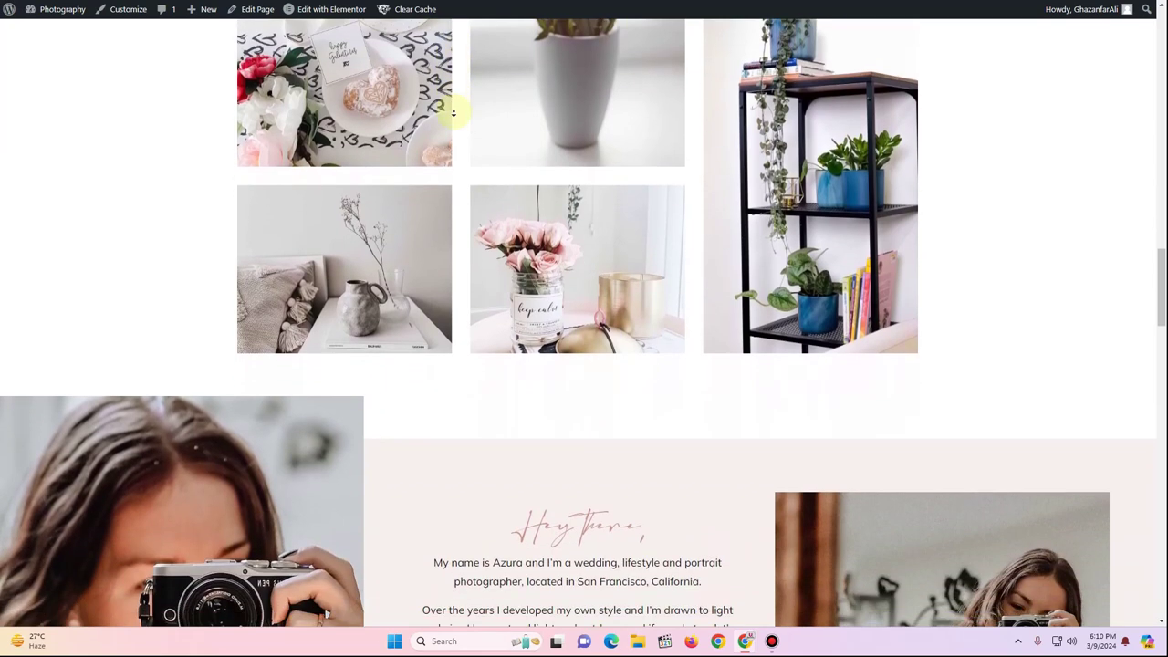
{"action": "scroll", "coordinate": [453, 112], "scroll_direction": "down", "scroll_amount": 4}
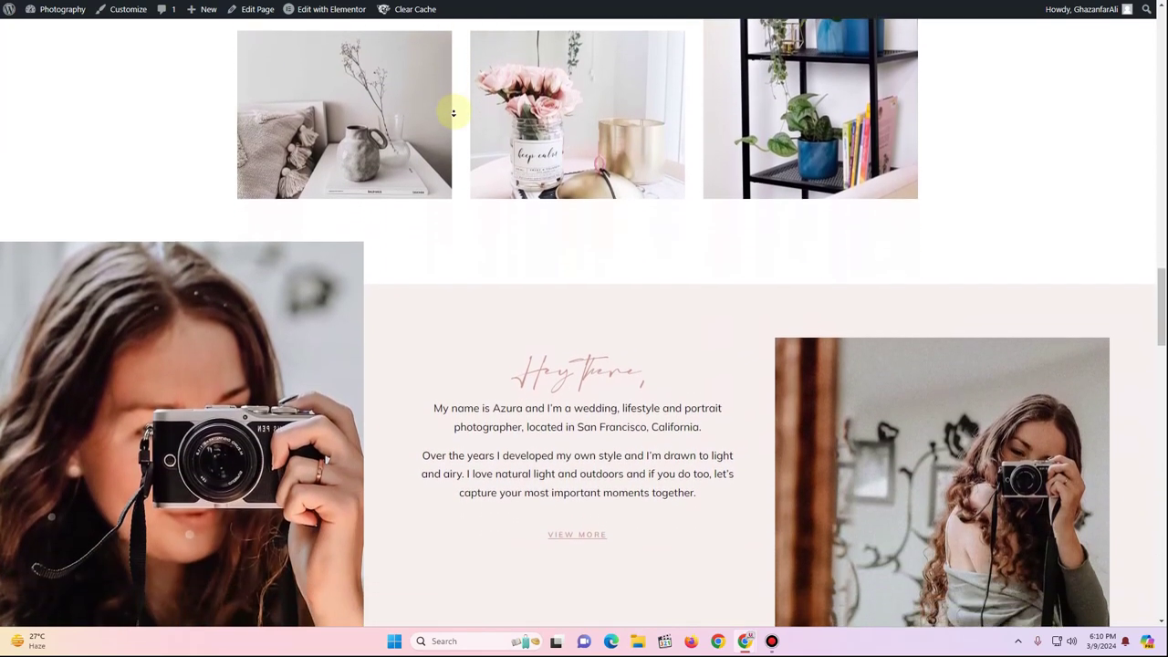
{"action": "scroll", "coordinate": [454, 113], "scroll_direction": "down", "scroll_amount": 4}
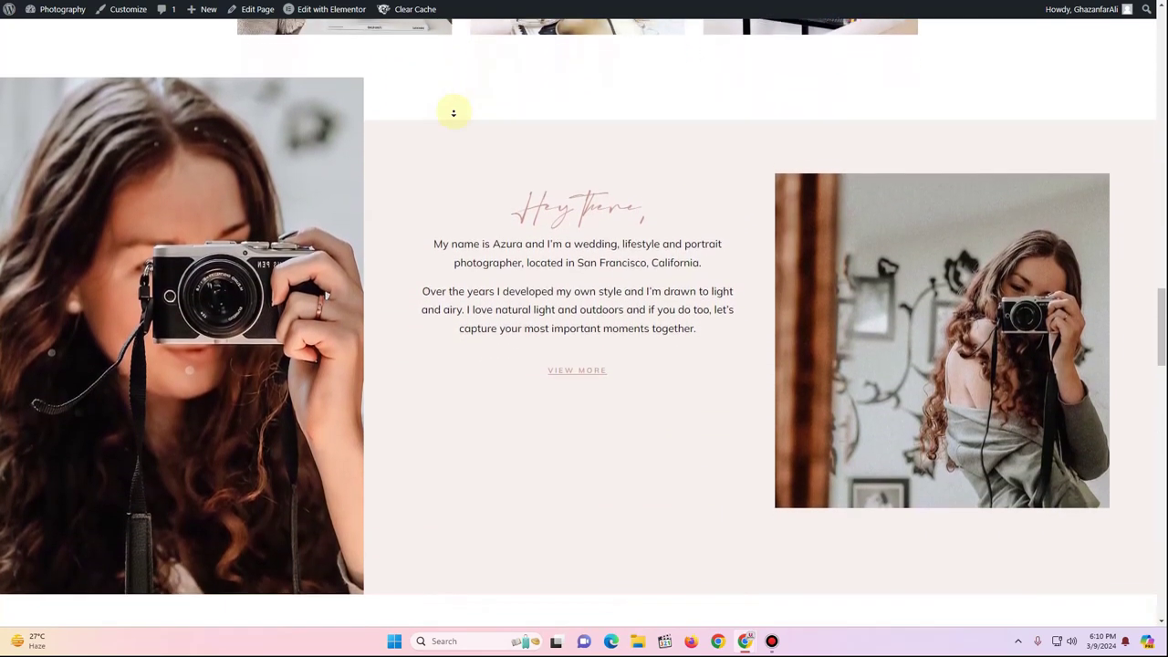
{"action": "scroll", "coordinate": [452, 112], "scroll_direction": "down", "scroll_amount": 5}
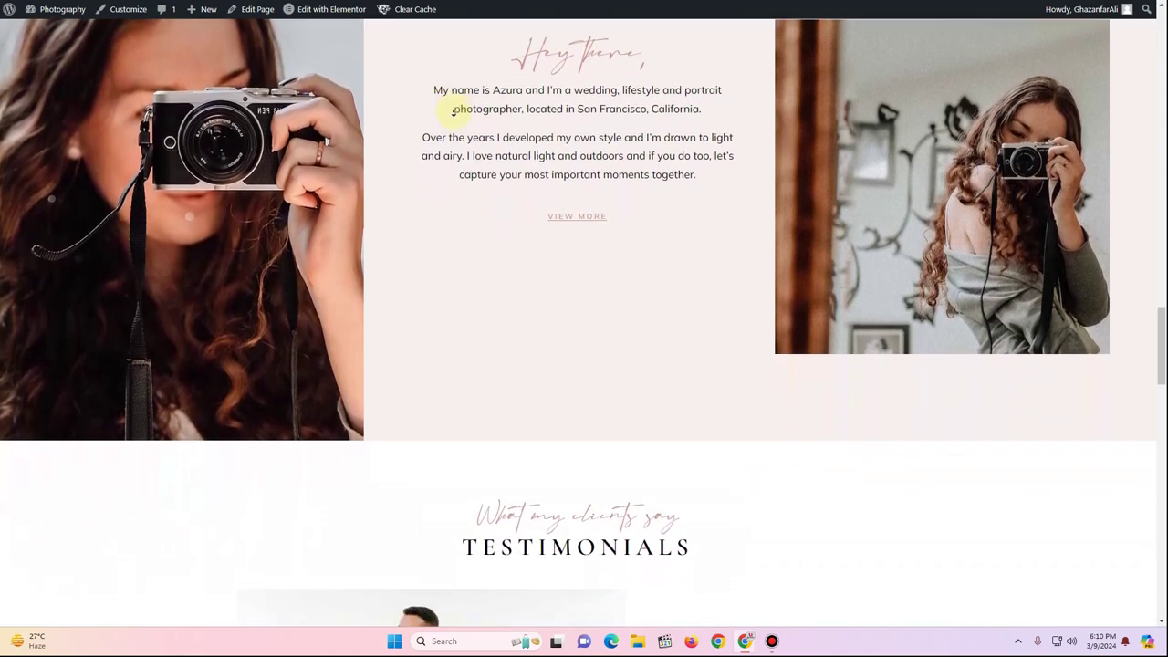
{"action": "scroll", "coordinate": [453, 112], "scroll_direction": "down", "scroll_amount": 4}
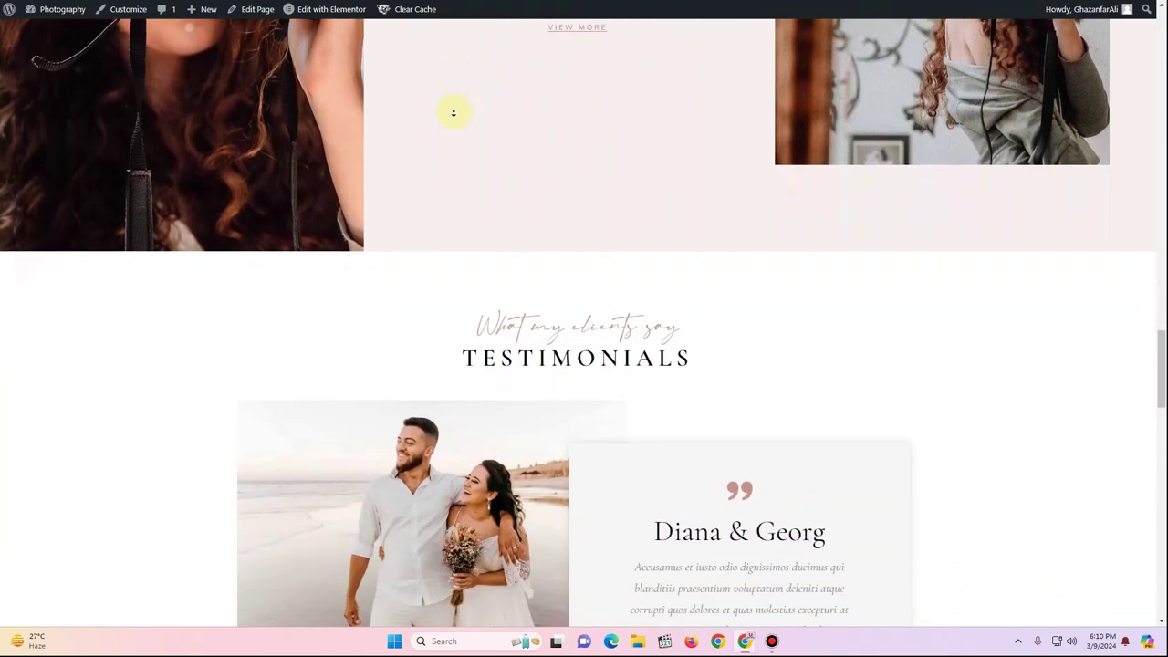
{"action": "scroll", "coordinate": [454, 112], "scroll_direction": "down", "scroll_amount": 5}
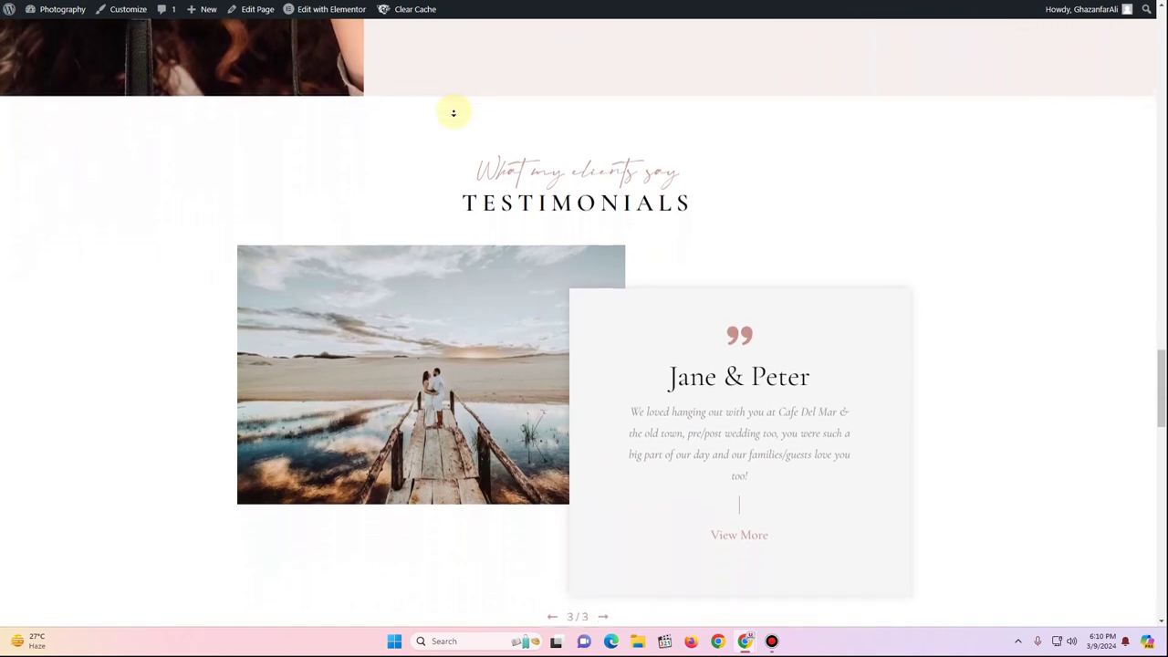
{"action": "scroll", "coordinate": [454, 112], "scroll_direction": "down", "scroll_amount": 1}
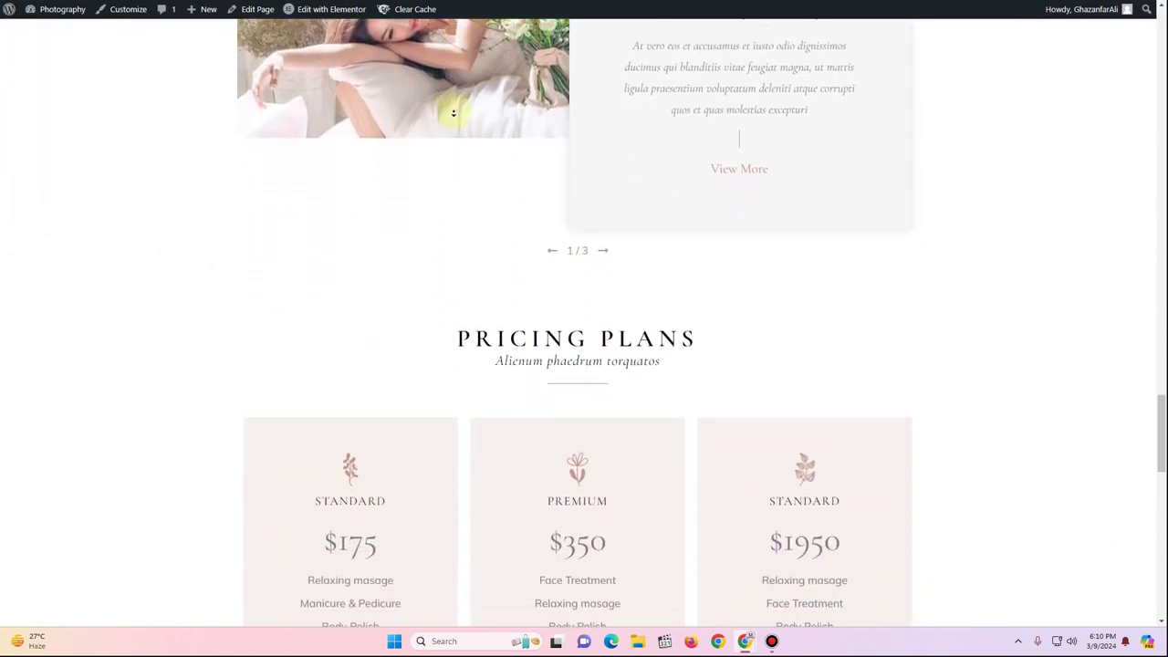
{"action": "scroll", "coordinate": [454, 113], "scroll_direction": "down", "scroll_amount": 5}
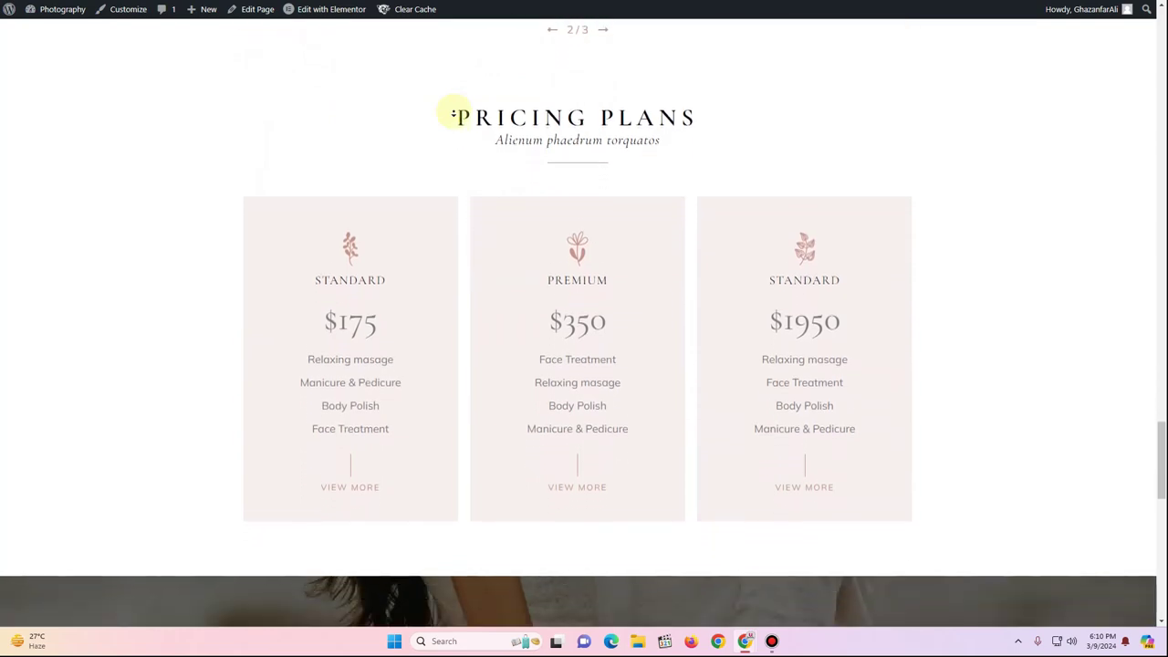